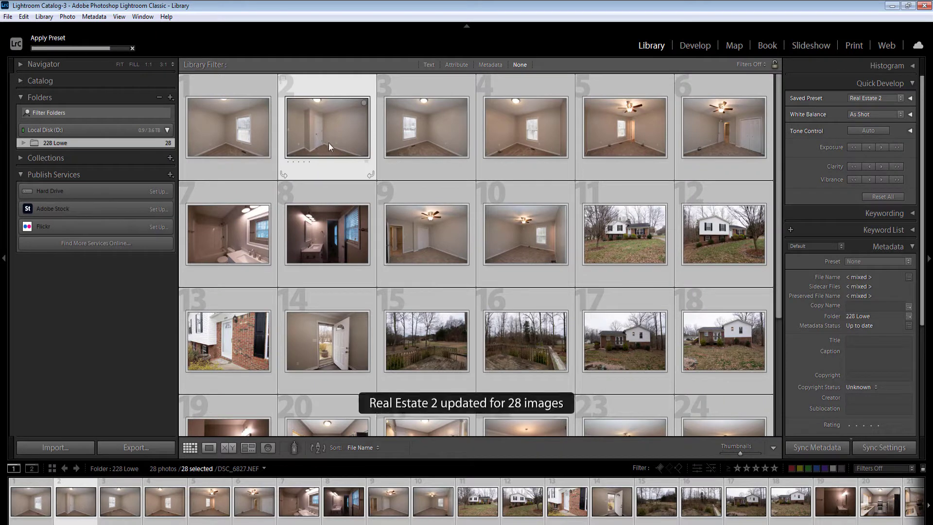
# - Open the first room photo for developing and set Whites to −14 and Exposure to −0.03
pyautogui.click(243, 134)
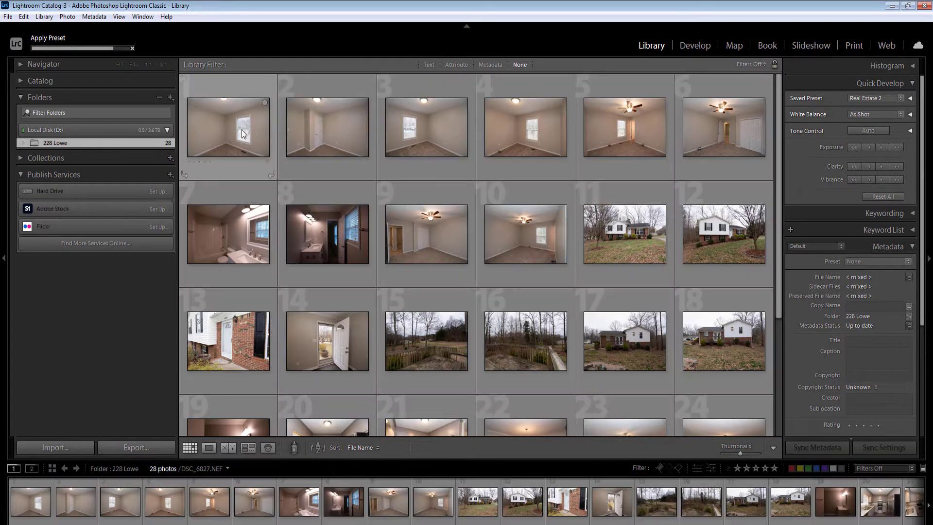
pyautogui.click(695, 46)
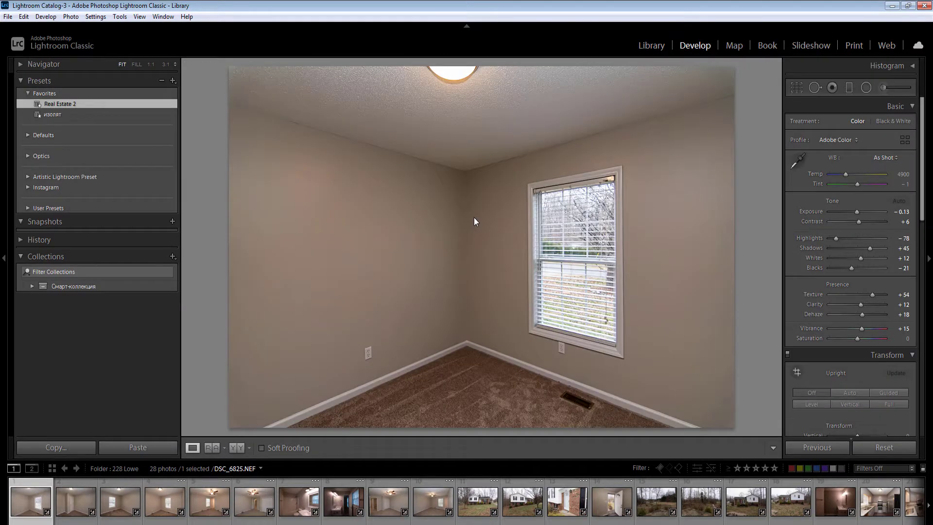
pyautogui.click(854, 259)
pyautogui.click(903, 211)
pyautogui.press('Up')
pyautogui.press('Return')
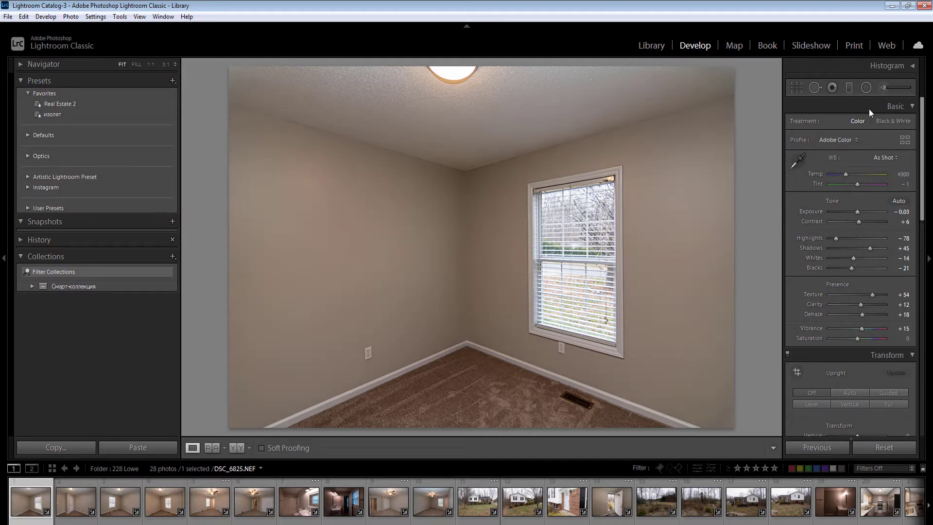
# - Add radial filters over the ceiling light, the wall beside the window and the room centre, and straighten the photo with Auto Upright
pyautogui.click(866, 87)
pyautogui.moveTo(486, 85); pyautogui.dragTo(809, 178)
pyautogui.moveTo(721, 237); pyautogui.dragTo(861, 478)
pyautogui.moveTo(443, 245); pyautogui.dragTo(566, 422)
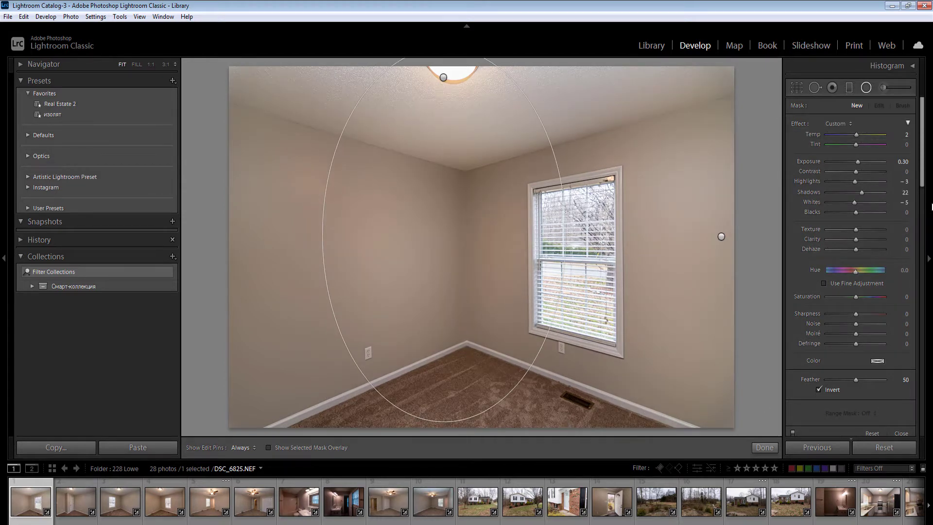
pyautogui.click(867, 88)
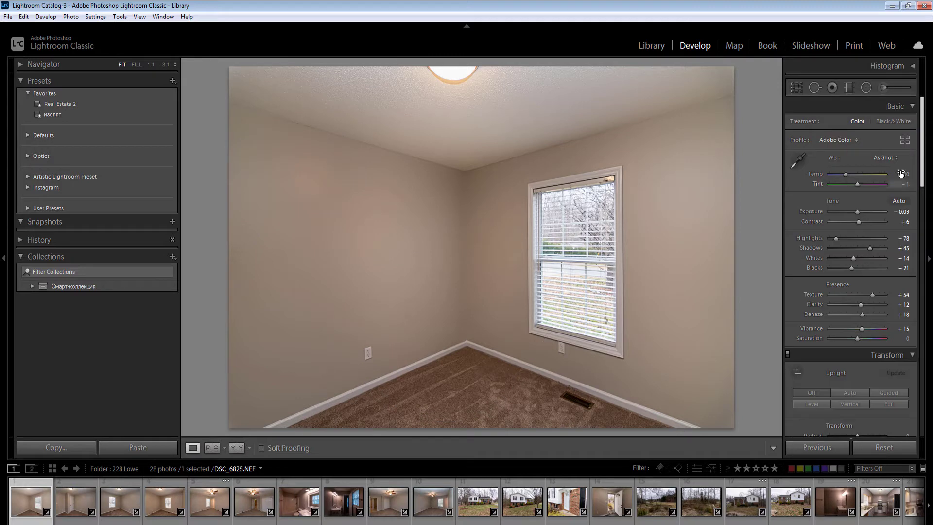
pyautogui.click(853, 392)
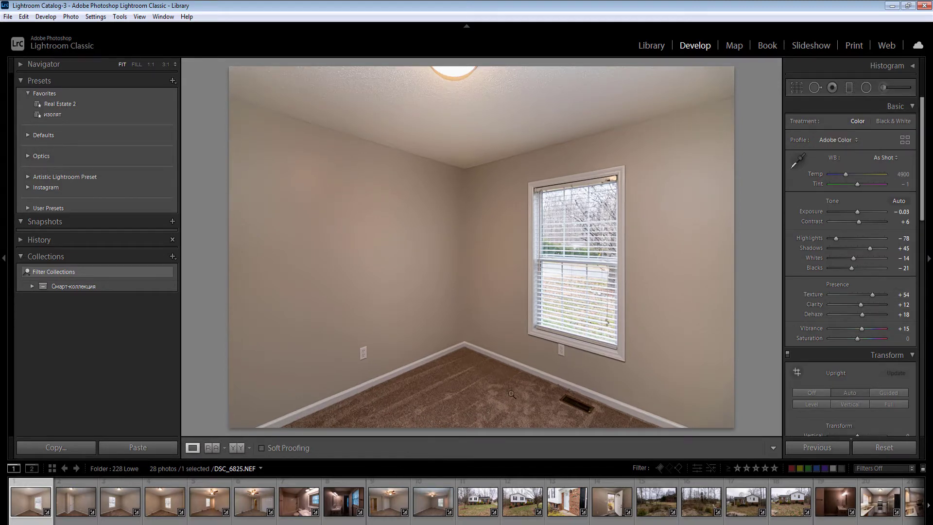
# - Add a radial filter on the lower window half with Exposure −0.50, Highlights −35 and Whites −26
pyautogui.hotkey('shift', 'm')
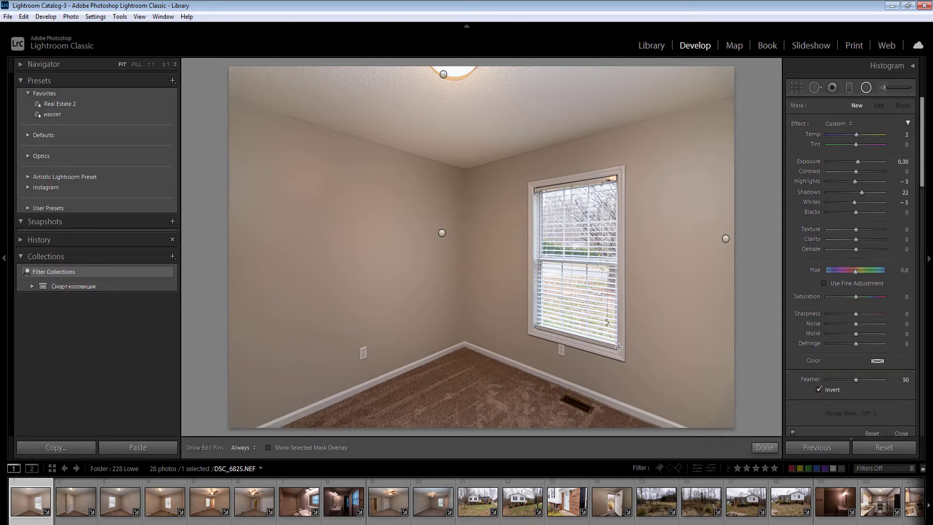
pyautogui.moveTo(619, 347); pyautogui.dragTo(620, 342)
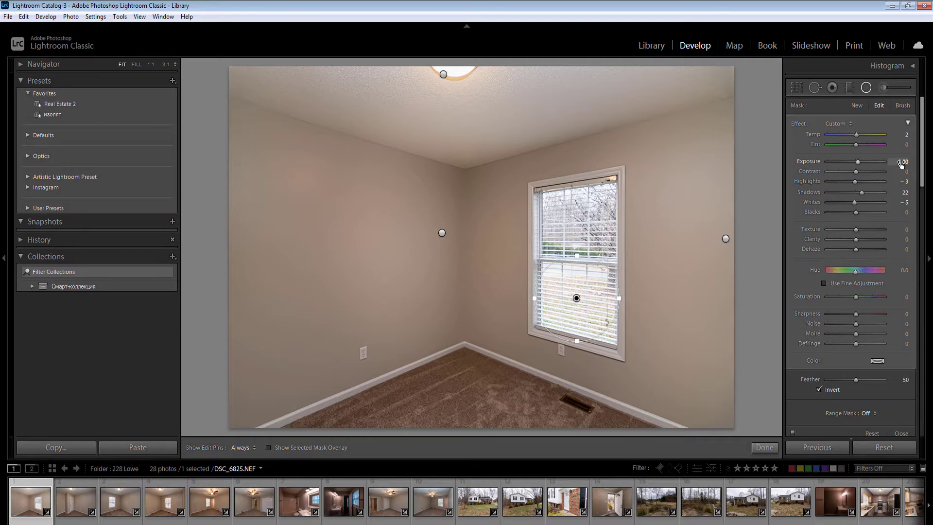
pyautogui.click(901, 162)
pyautogui.write('-0.5')
pyautogui.moveTo(855, 182); pyautogui.dragTo(846, 182)
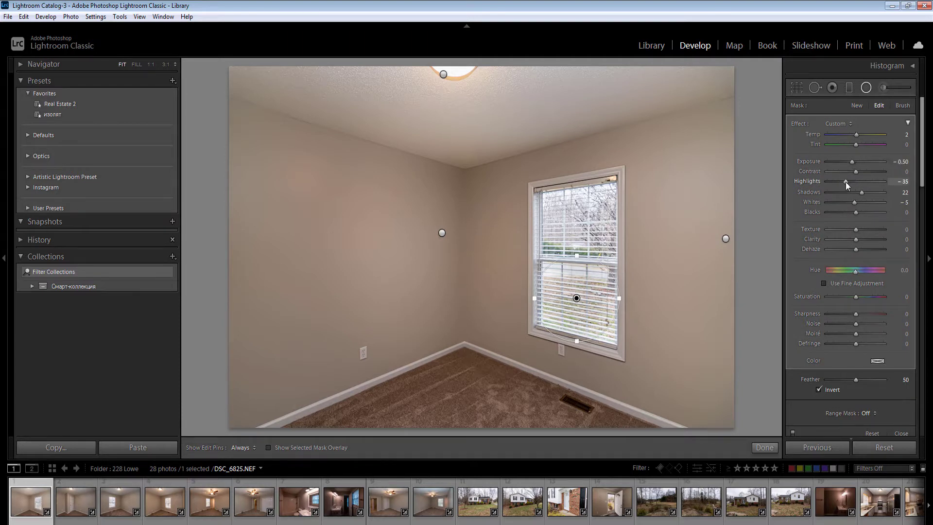
pyautogui.click(848, 203)
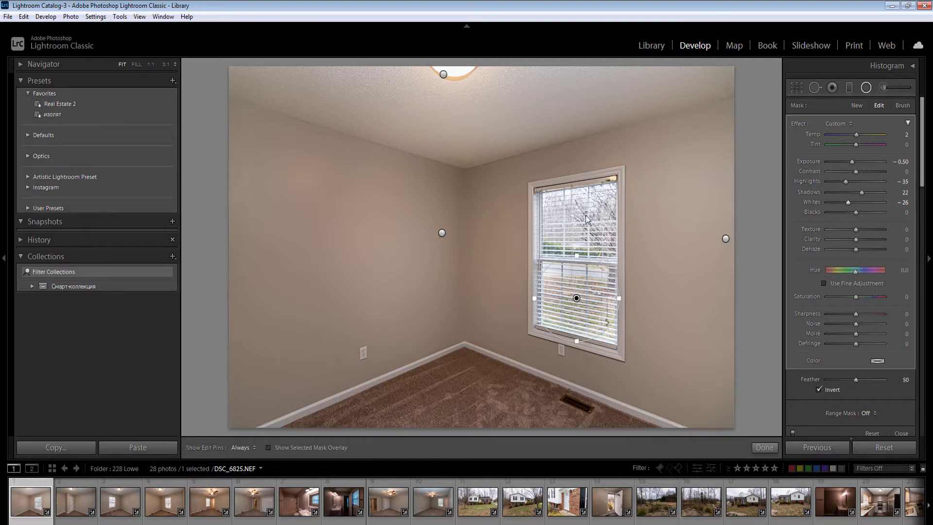
# - Add a radial filter on the upper window half with Exposure −0.50, Highlights −23 and Whites −25
pyautogui.moveTo(578, 219); pyautogui.dragTo(593, 233)
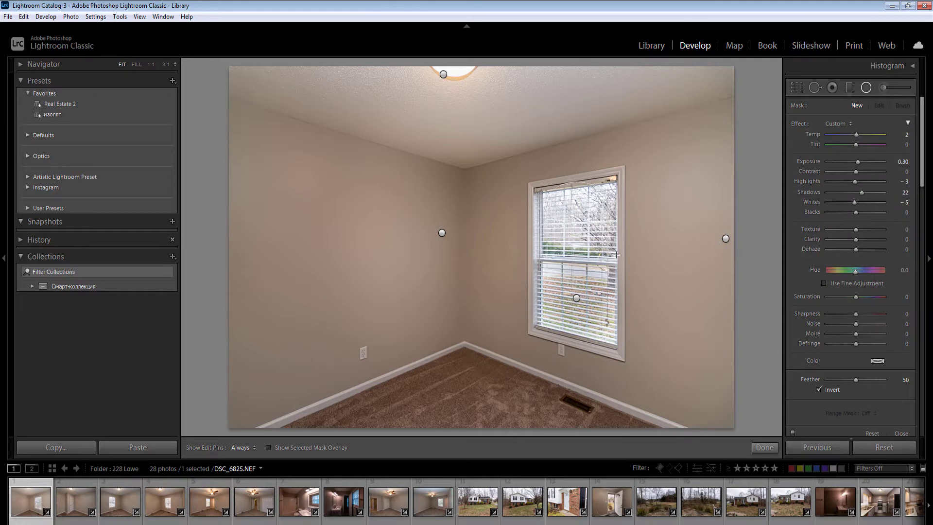
pyautogui.click(903, 161)
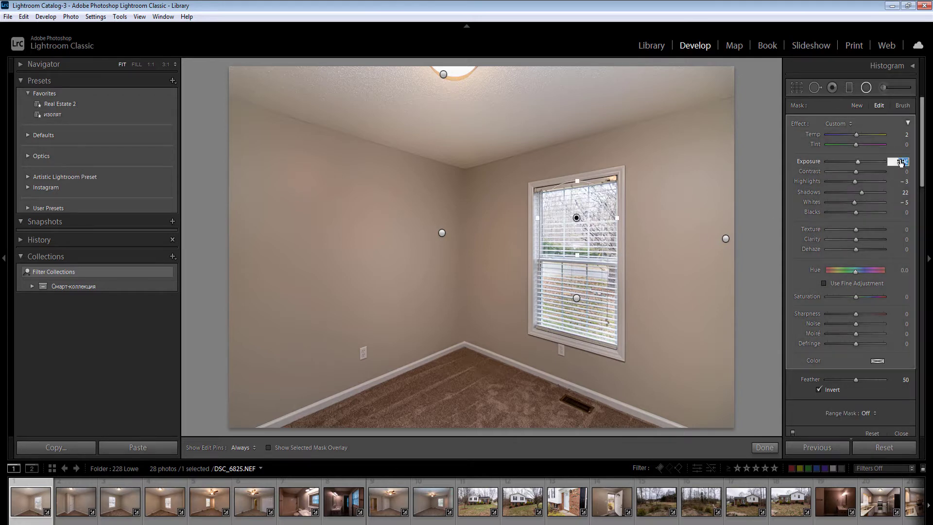
pyautogui.write('-0.5')
pyautogui.press('Return')
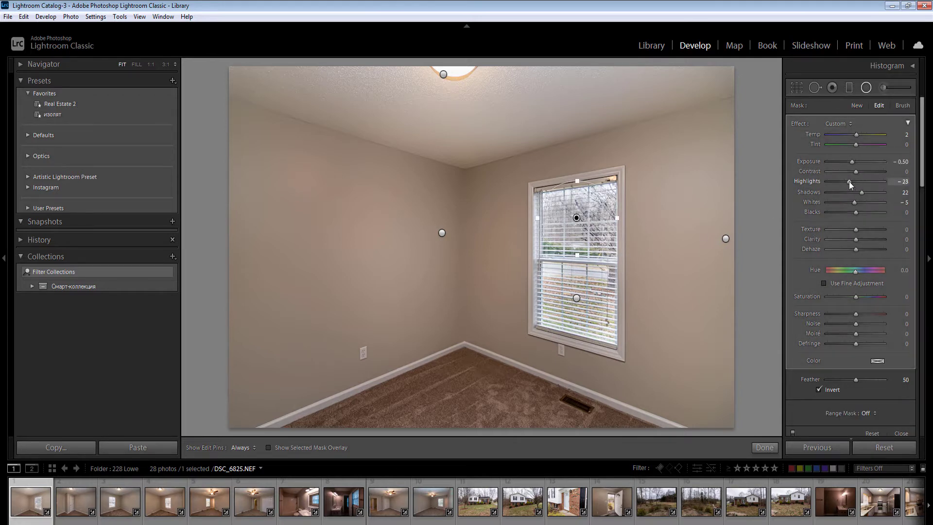
pyautogui.click(850, 182)
pyautogui.click(849, 202)
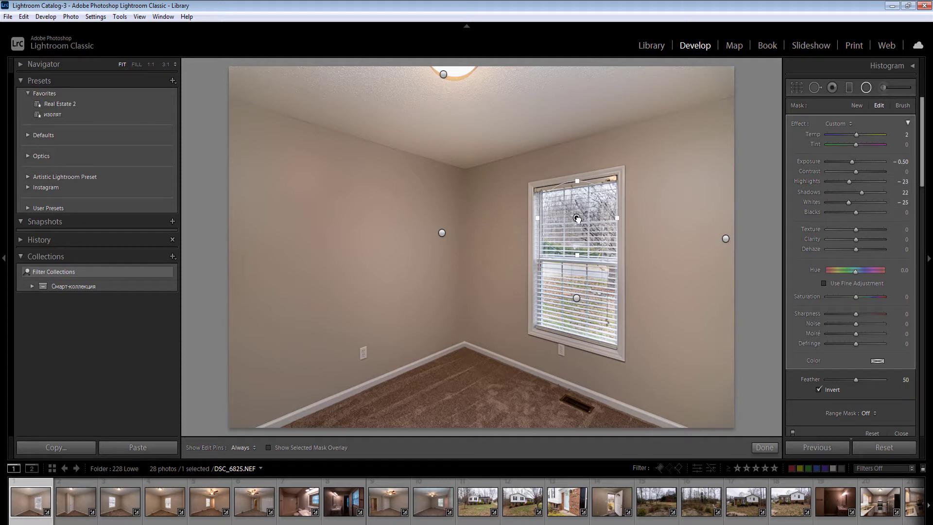
# - Add a radial filter covering the whole window with Exposure −0.30 and Temp 10, and finish the radial filter editing
pyautogui.click(576, 299)
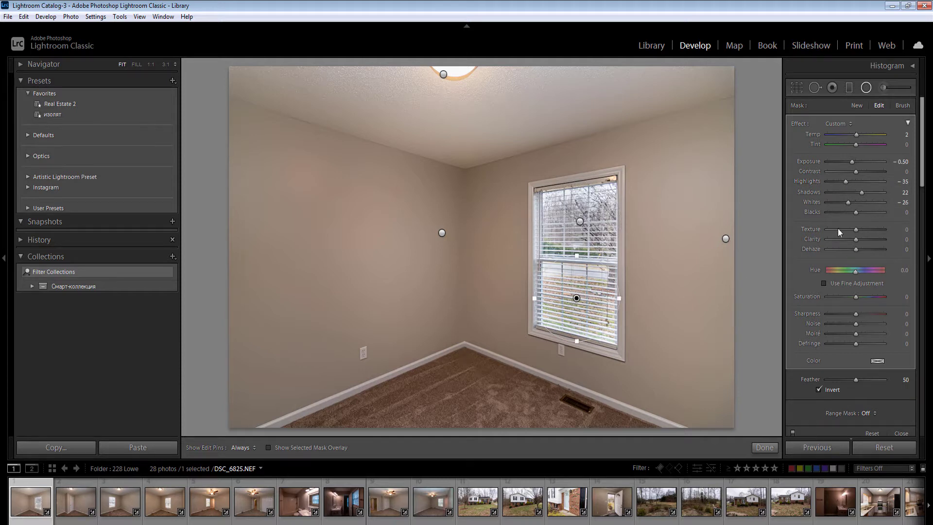
pyautogui.press('Escape')
pyautogui.moveTo(581, 265); pyautogui.dragTo(627, 340)
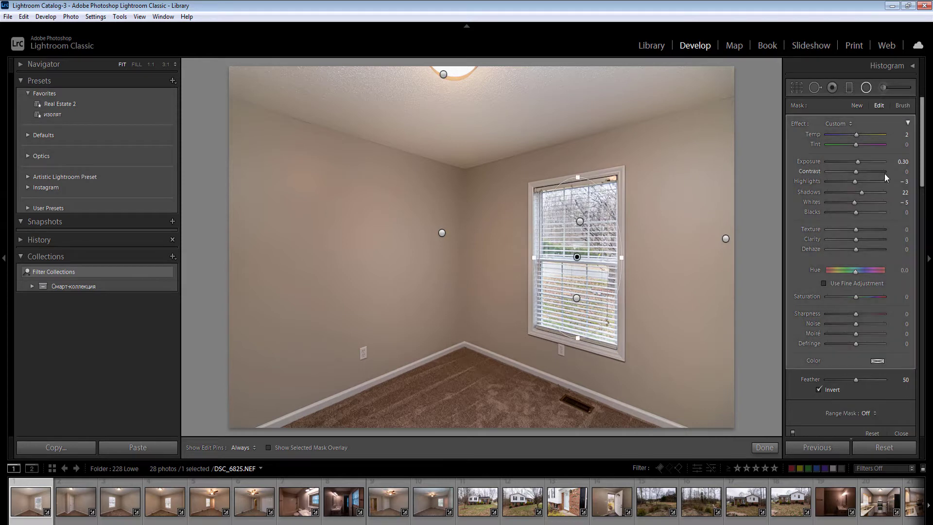
pyautogui.click(900, 161)
pyautogui.write('-0.1')
pyautogui.press('Return')
pyautogui.press('Down')
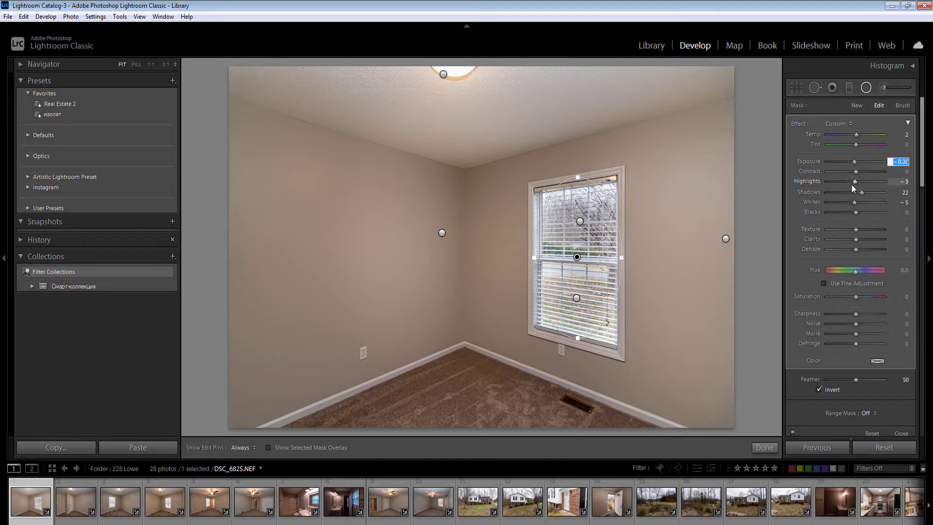
pyautogui.hotkey('shift', 'Tab')
pyautogui.hotkey('shift', 'Tab')
pyautogui.write('10')
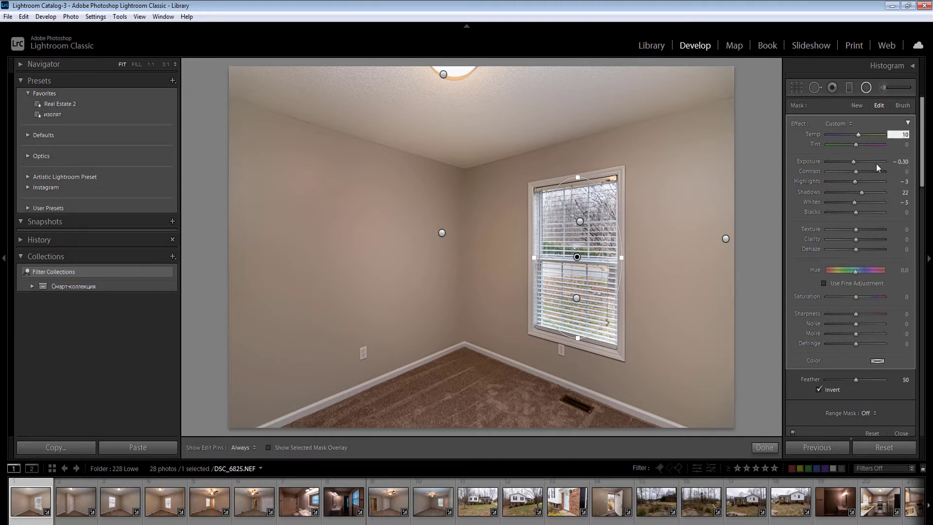
pyautogui.press('Return')
pyautogui.press('Return')
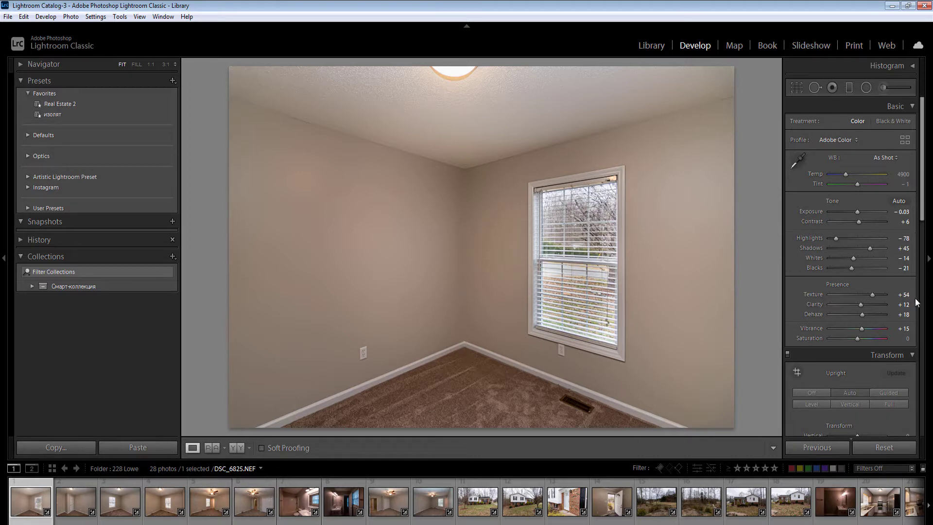
# - Set Vibrance to 0 and reduce the HSL saturation of orange to −22 and of yellow to −32
pyautogui.click(905, 329)
pyautogui.write('0')
pyautogui.press('Return')
pyautogui.moveTo(923, 218); pyautogui.dragTo(926, 319)
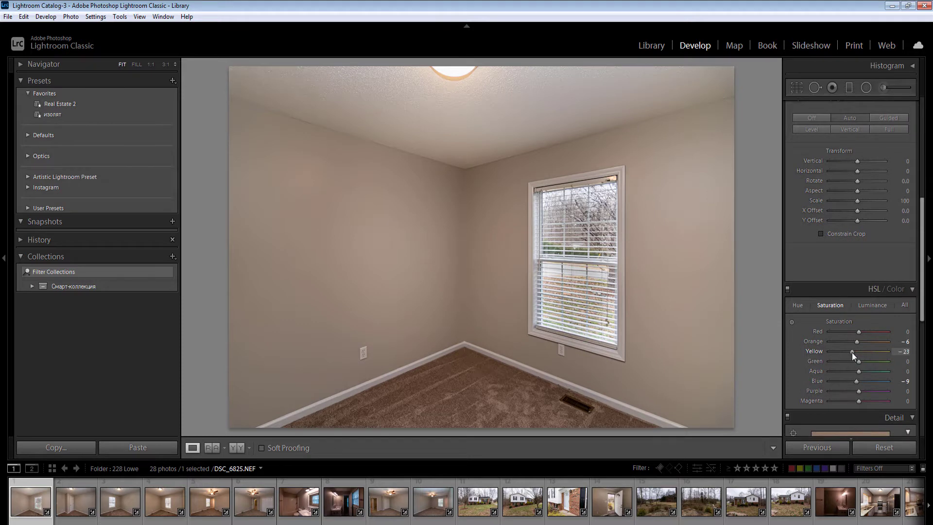
pyautogui.moveTo(853, 352)
pyautogui.mouseDown()
pyautogui.moveTo(801, 354)
pyautogui.moveTo(850, 351)
pyautogui.mouseUp()
# - Synchronize the first photo's settings across the first six photos, leaving out local adjustments, transform and crop
pyautogui.keyDown('shift'); pyautogui.click(254, 506); pyautogui.keyUp('shift')
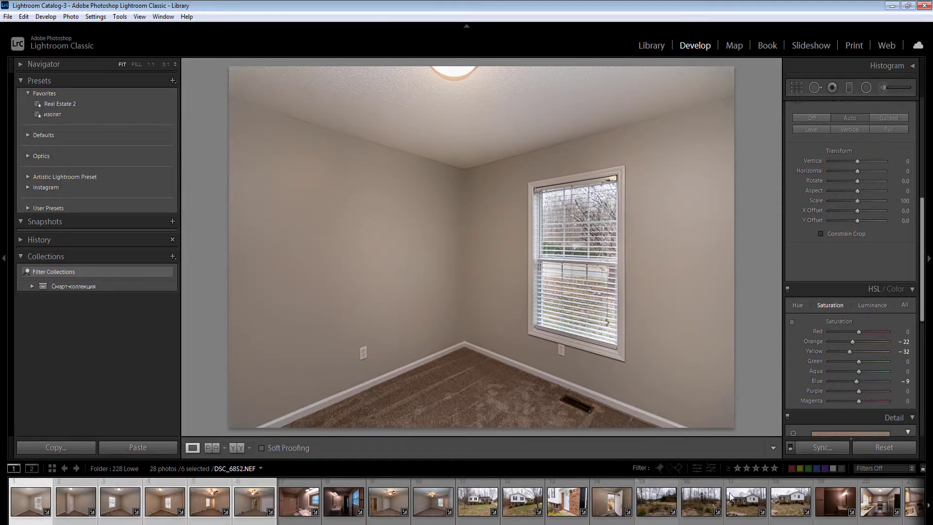
pyautogui.click(832, 443)
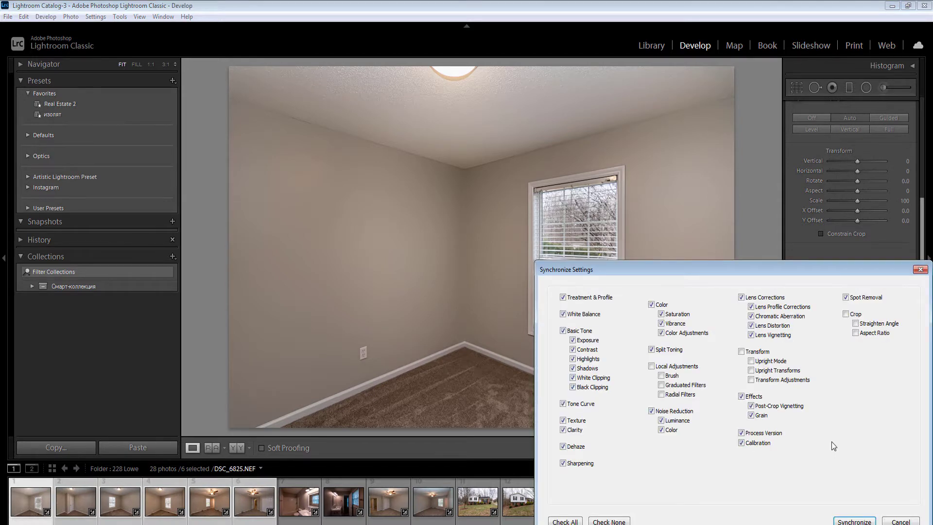
pyautogui.press('Return')
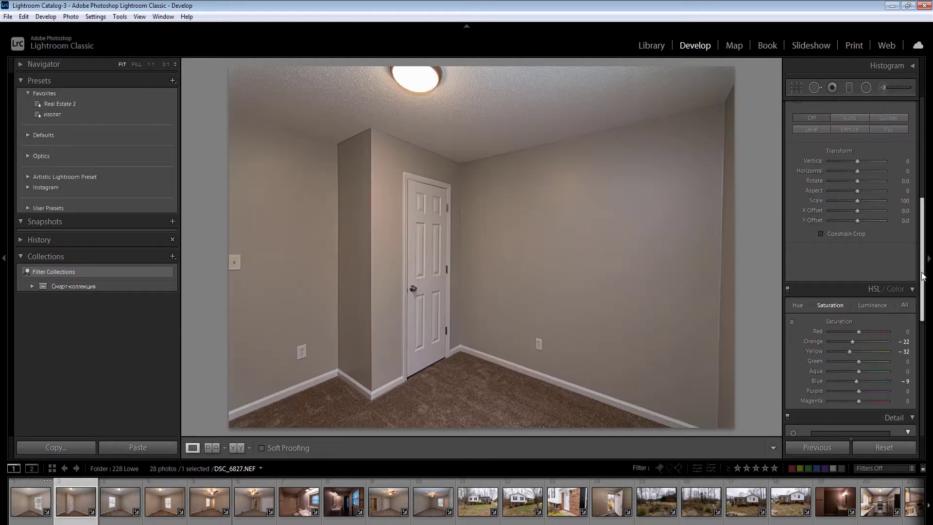
# - Raise the Exposure of the second photo, DSC_6827.NEF, to +0.27
pyautogui.moveTo(922, 279); pyautogui.dragTo(922, 179)
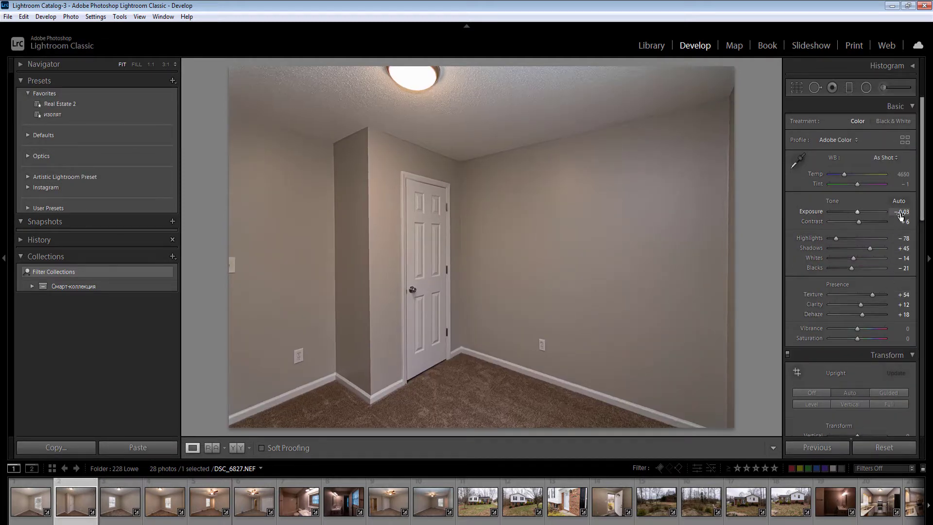
pyautogui.click(901, 214)
pyautogui.press('Up')
pyautogui.press('Up')
pyautogui.press('Up')
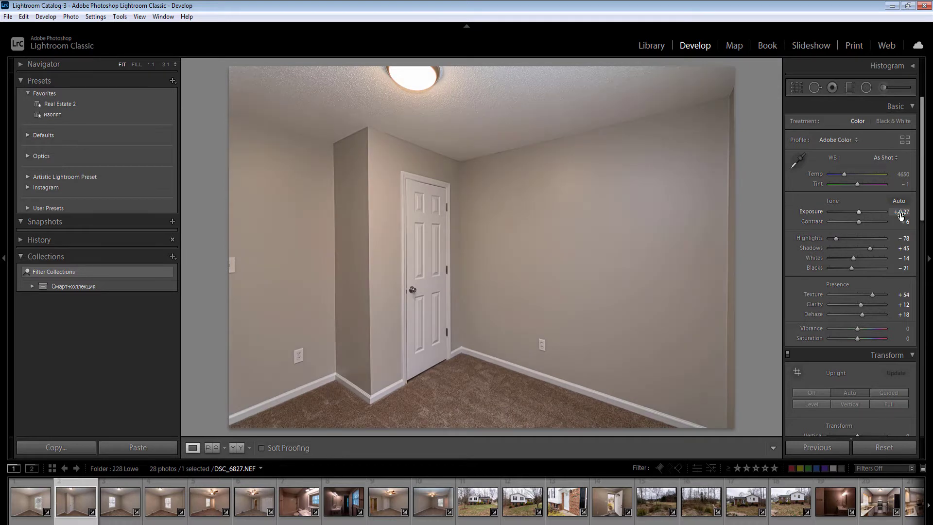
# - Add a large radial filter at the right-hand edge of the wall with Exposure 0.10 and finish the filter editing
pyautogui.hotkey('shift', 'm')
pyautogui.moveTo(739, 261); pyautogui.dragTo(844, 422)
pyautogui.moveTo(741, 261); pyautogui.dragTo(738, 262)
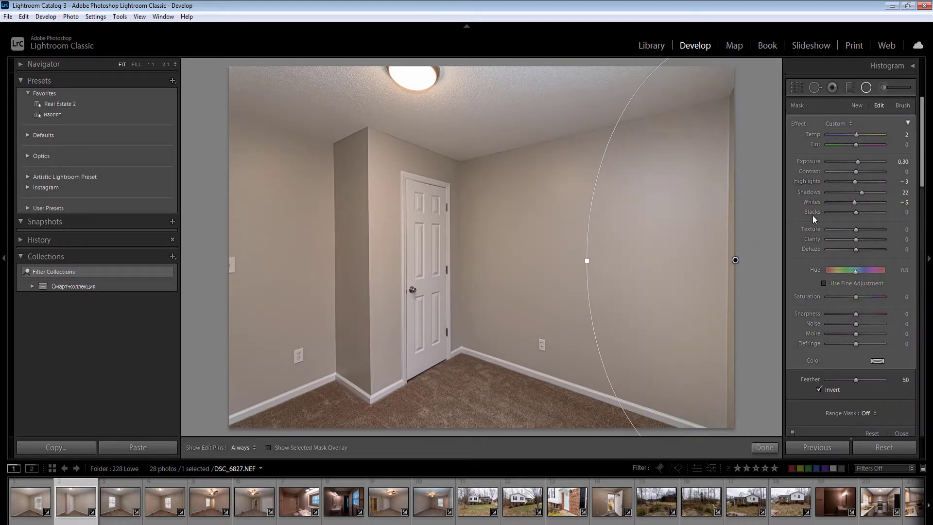
pyautogui.click(902, 162)
pyautogui.press('Down')
pyautogui.press('Return')
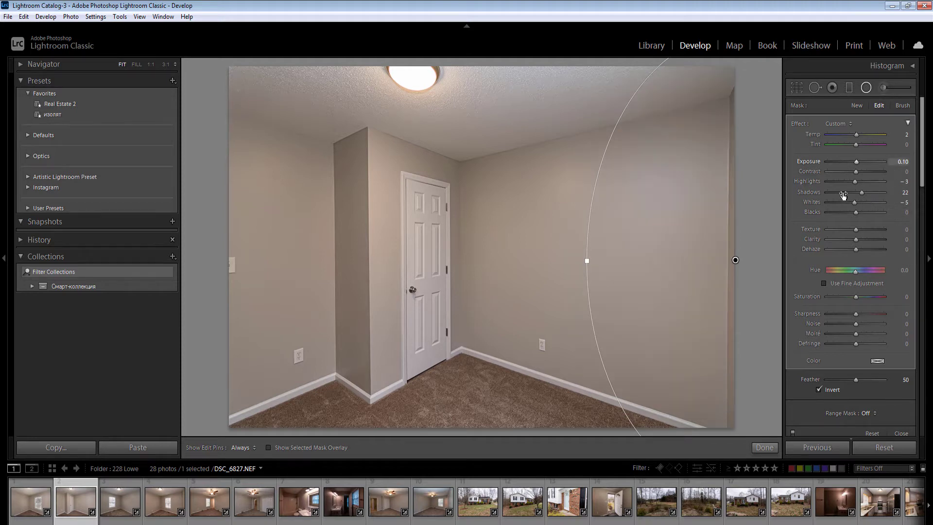
pyautogui.hotkey('shift', 'm')
# - Move on to the third photo, DSC_6828.NEF, and set its Exposure to +0.27
pyautogui.press('Right')
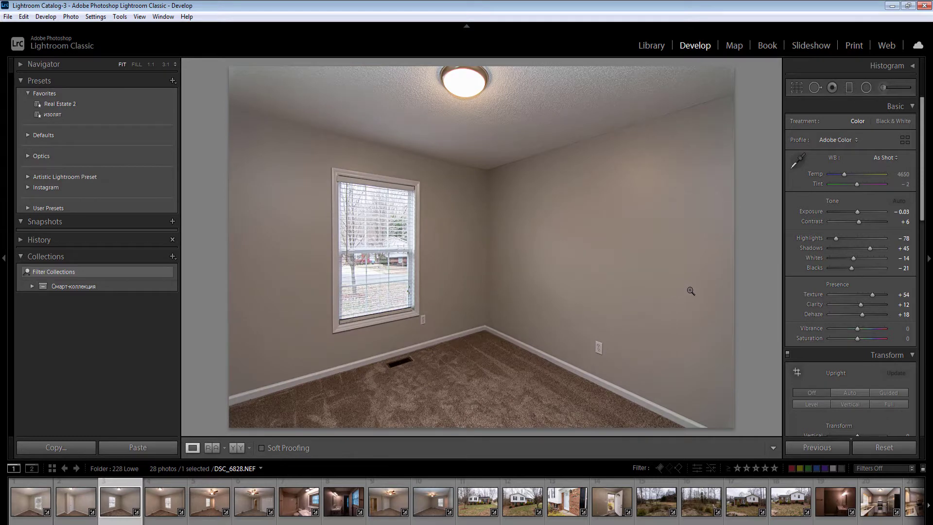
pyautogui.click(901, 211)
pyautogui.press('Return')
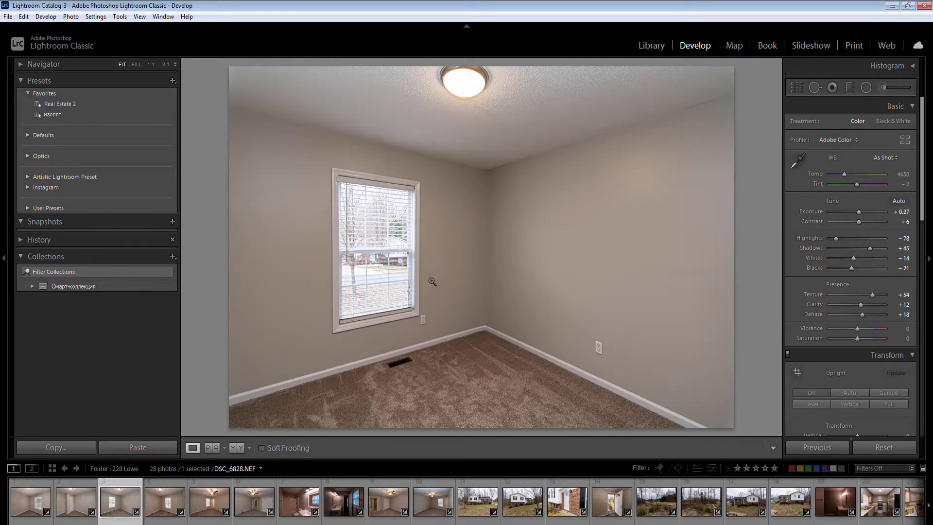
# - Draw a radial filter over the lower window half and centre it on the panes
pyautogui.hotkey('shift', 'm')
pyautogui.moveTo(388, 296); pyautogui.dragTo(410, 316)
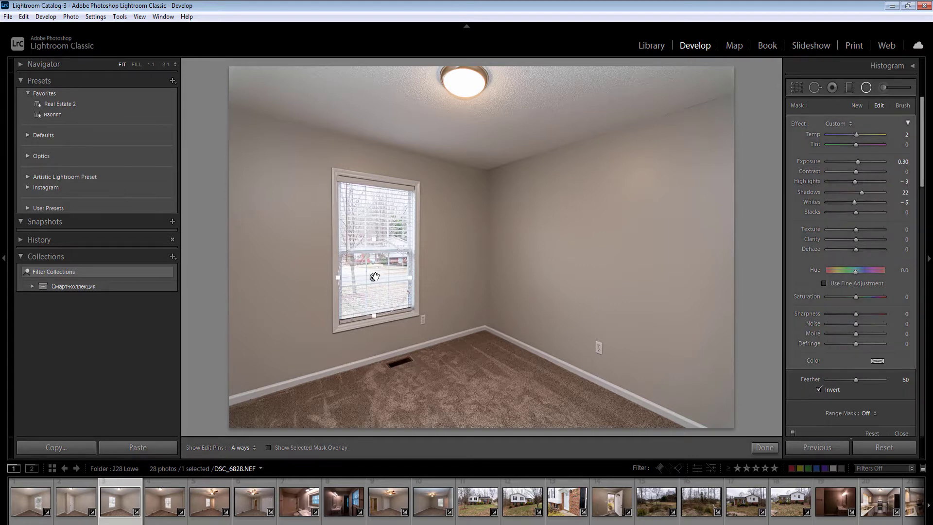
pyautogui.moveTo(374, 278); pyautogui.dragTo(380, 281)
# - Set the lower window filter to Exposure −0.50, Highlights −30, Whites −30 and Temp 10
pyautogui.moveTo(906, 163); pyautogui.dragTo(890, 162)
pyautogui.press('Down')
pyautogui.press('Down')
pyautogui.press('Down')
pyautogui.press('Down')
pyautogui.click(847, 181)
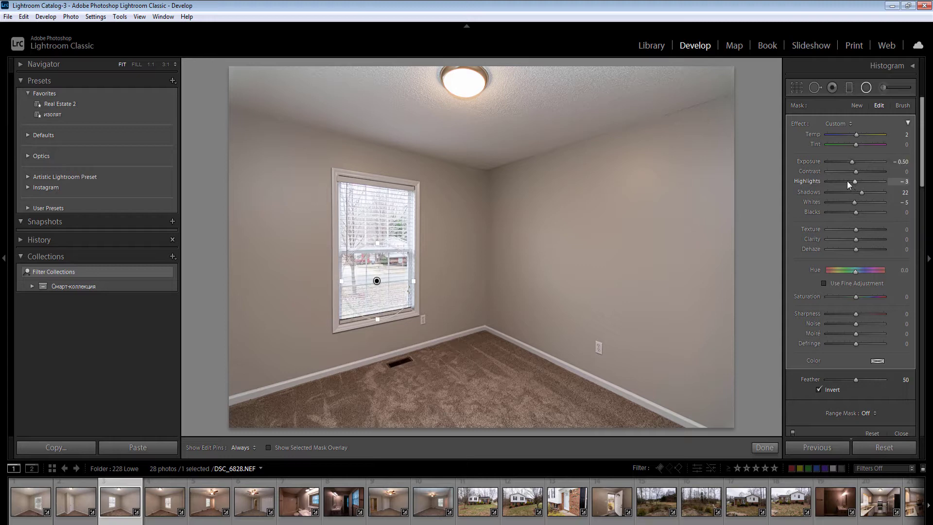
pyautogui.click(848, 202)
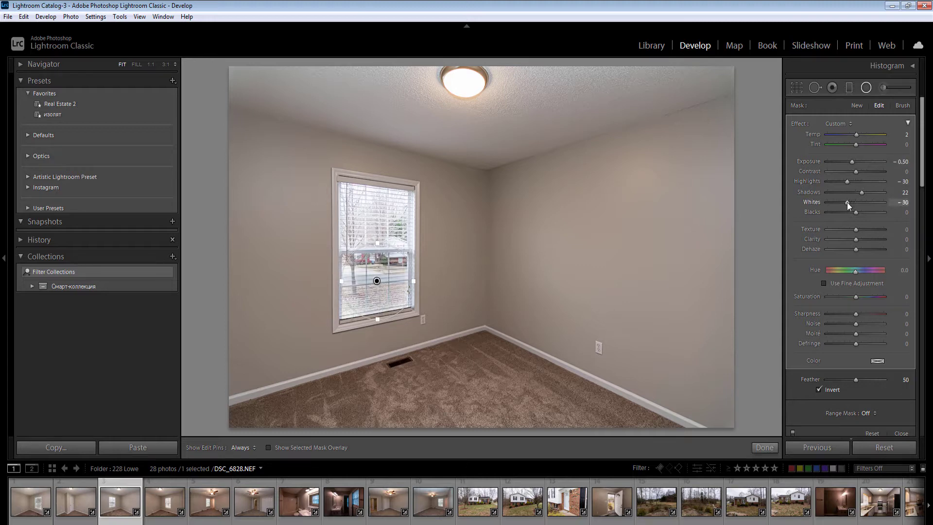
pyautogui.click(904, 136)
pyautogui.write('10')
pyautogui.press('Return')
# - Add a radial filter on the upper window half with Exposure −0.30 and Highlights −23
pyautogui.click(375, 217)
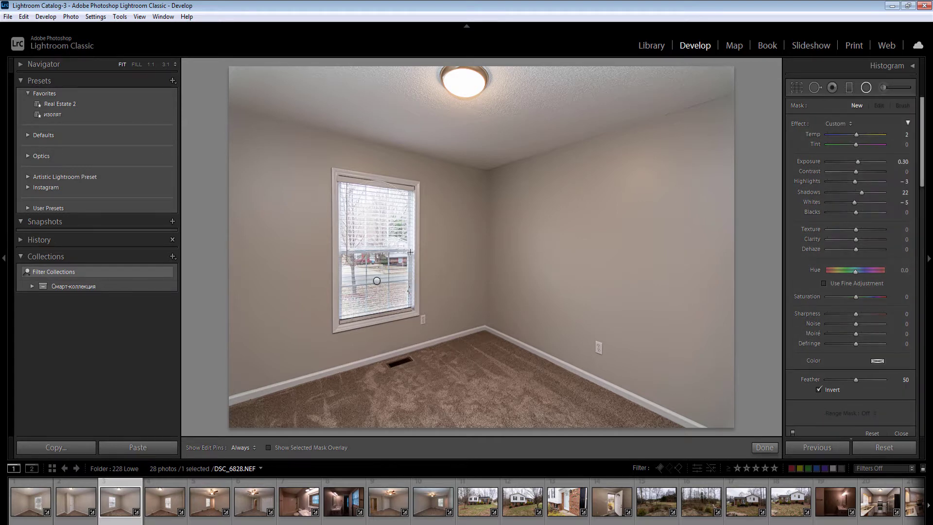
pyautogui.click(904, 163)
pyautogui.press('Down')
pyautogui.press('Down')
pyautogui.press('Down')
pyautogui.press('Down')
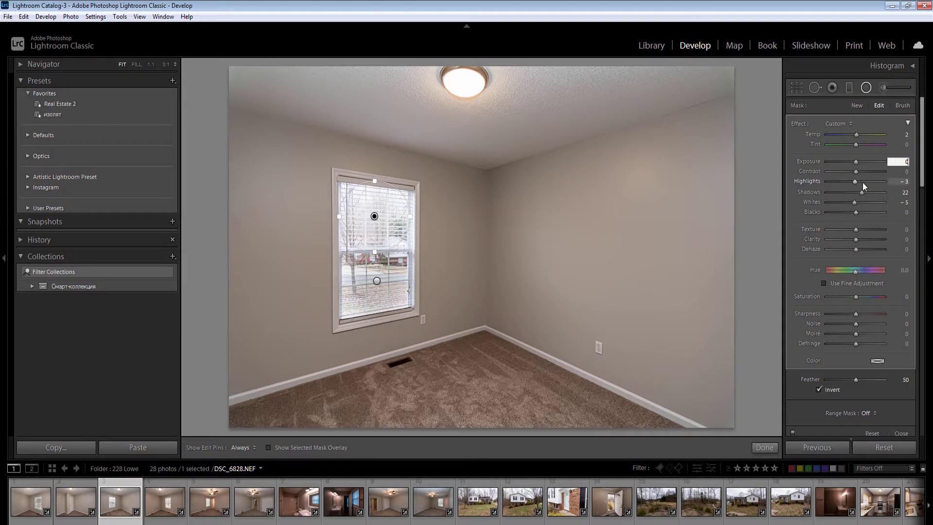
pyautogui.press('Down')
pyautogui.press('Down')
pyautogui.click(850, 181)
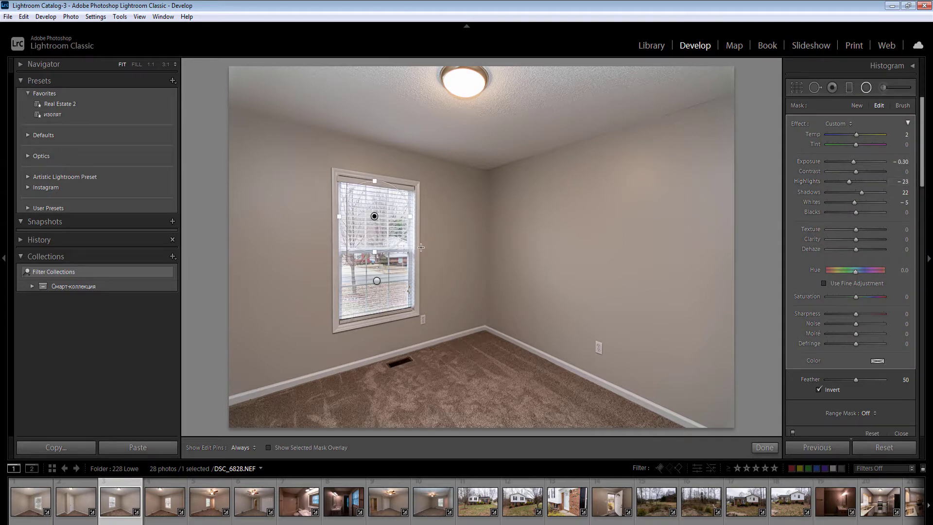
# - Lower the Whites of the upper window filter, and draw another radial filter over the whole window
pyautogui.click(850, 204)
pyautogui.click(372, 256)
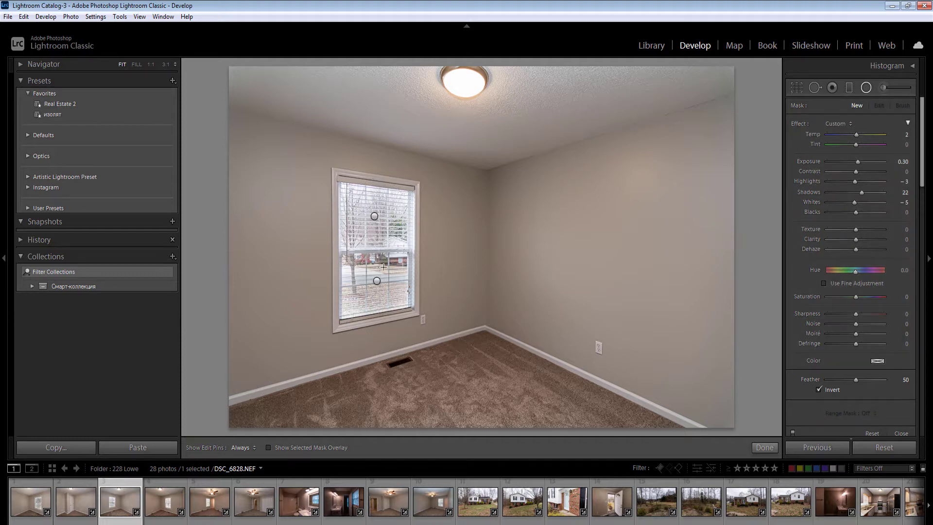
pyautogui.moveTo(375, 249); pyautogui.dragTo(408, 315)
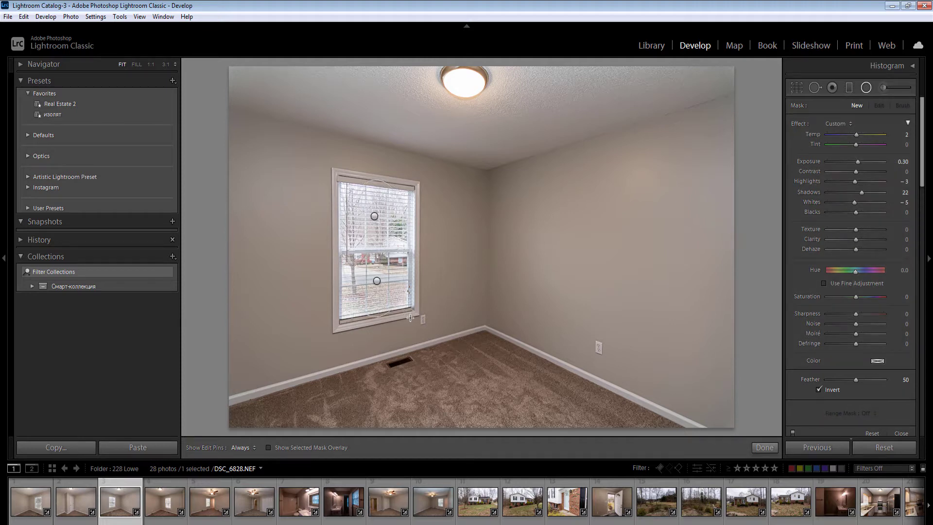
# - Set the whole-window filter to Exposure −0.70, Highlights −21 and Temp 5
pyautogui.click(900, 162)
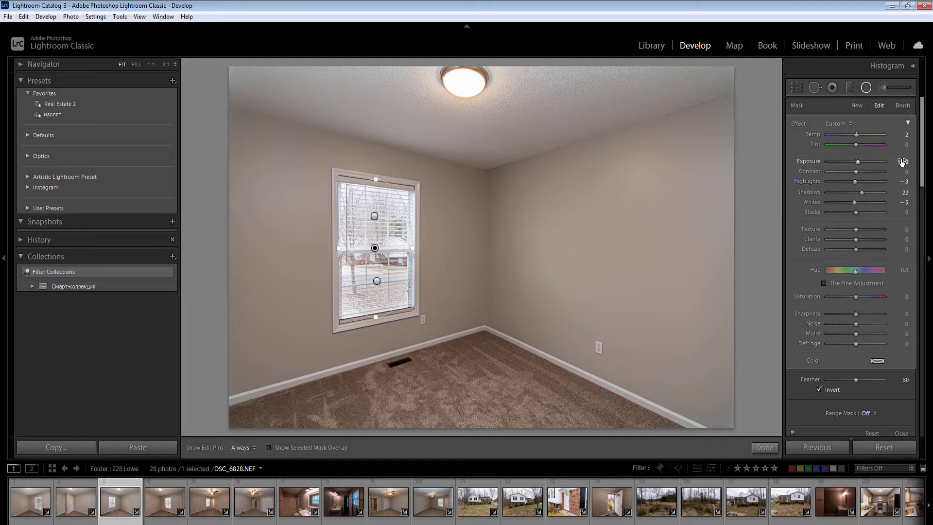
pyautogui.write('-0.1')
pyautogui.press('Return')
pyautogui.write('-0.7')
pyautogui.press('Return')
pyautogui.click(847, 182)
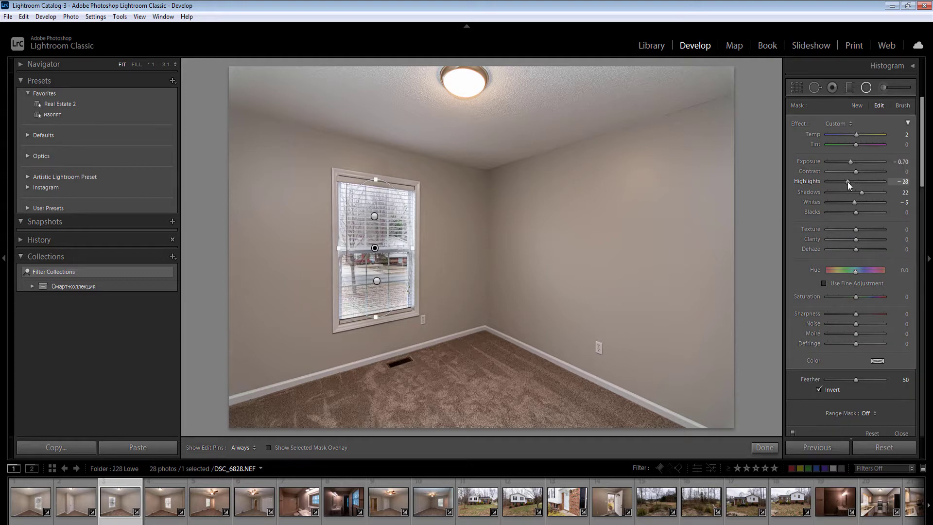
pyautogui.click(905, 136)
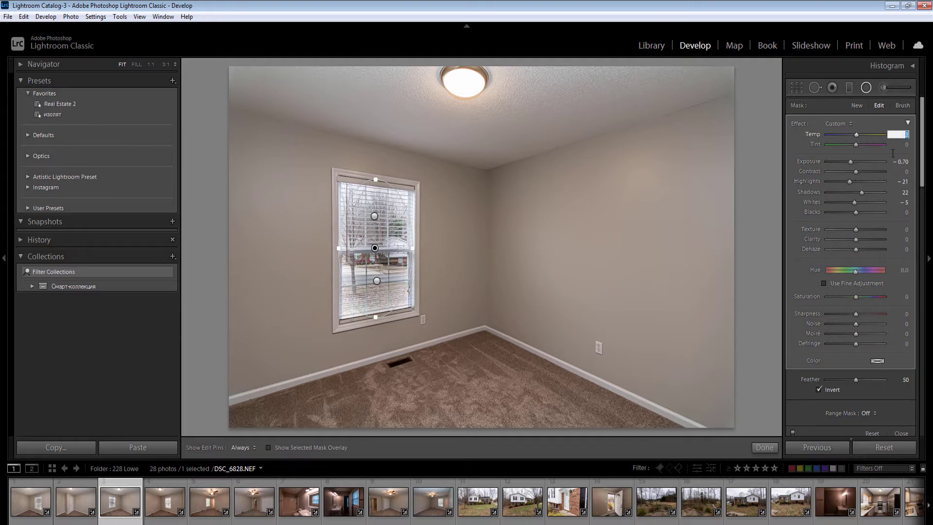
pyautogui.write('5')
# - Change the whole-window filter's Exposure to −0.30 and finish with the radial filter
pyautogui.click(899, 162)
pyautogui.write('-0.4')
pyautogui.press('Return')
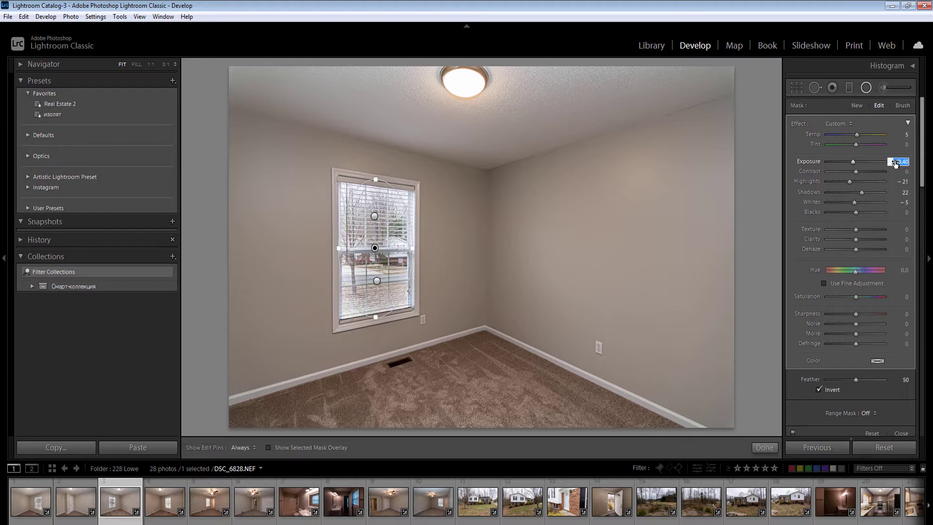
pyautogui.write('-0.3')
pyautogui.press('Return')
pyautogui.press('Escape')
pyautogui.press('Escape')
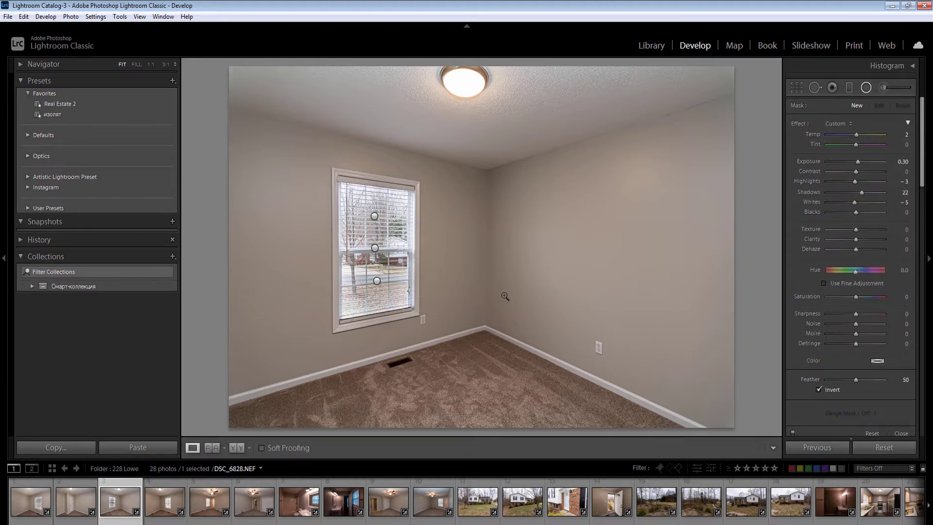
# - Move on to the fourth photo, DSC_6830.NEF, and set its Yellow saturation to −52 and Orange saturation to −37
pyautogui.press('Right')
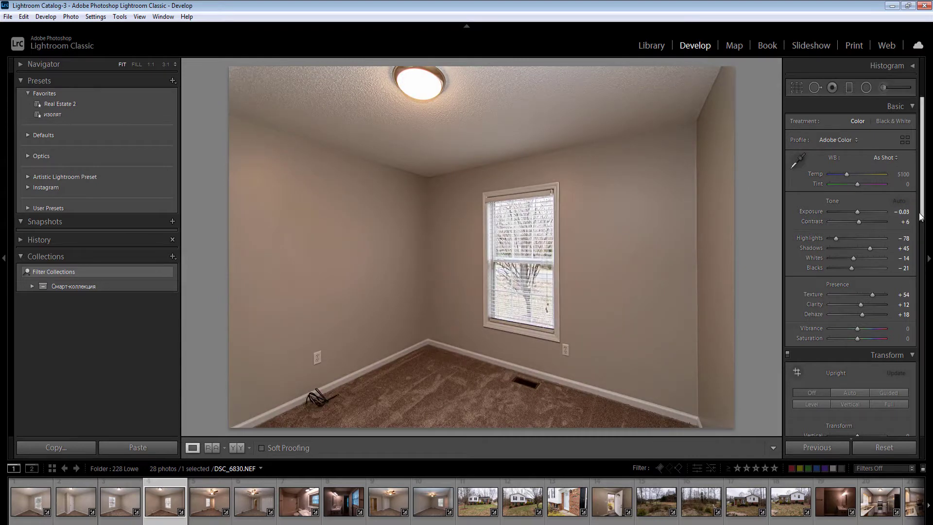
pyautogui.moveTo(920, 216); pyautogui.dragTo(924, 332)
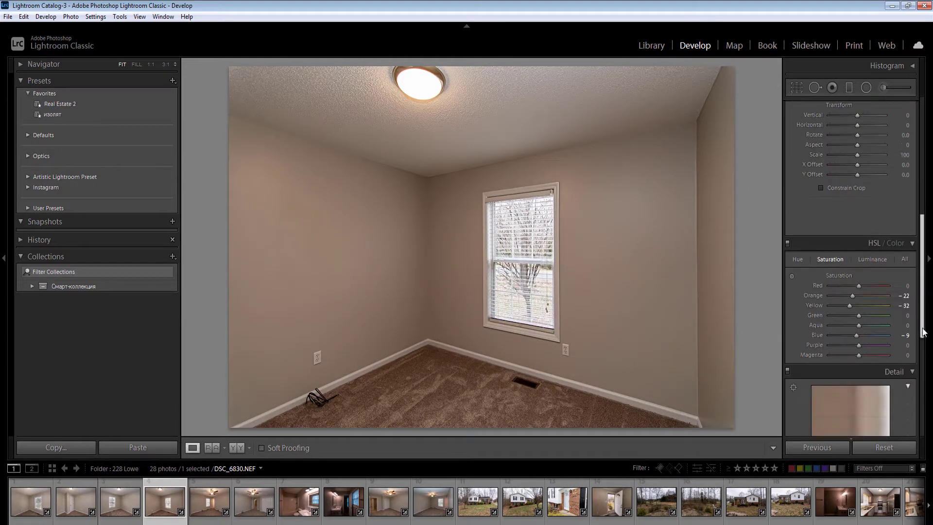
pyautogui.click(843, 305)
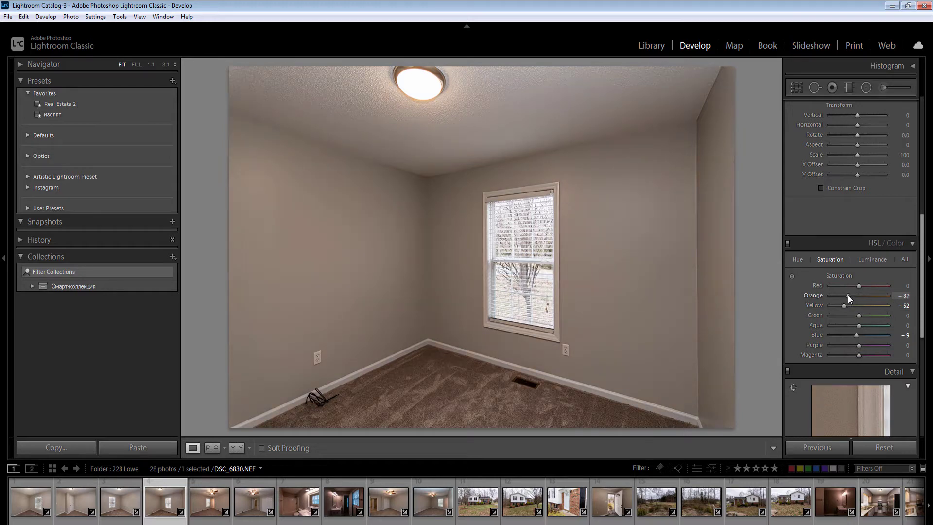
# - Draw two large radial filters with Exposure 0.30, one over the left wall and one over the right wall
pyautogui.scroll(5, 922, 323)
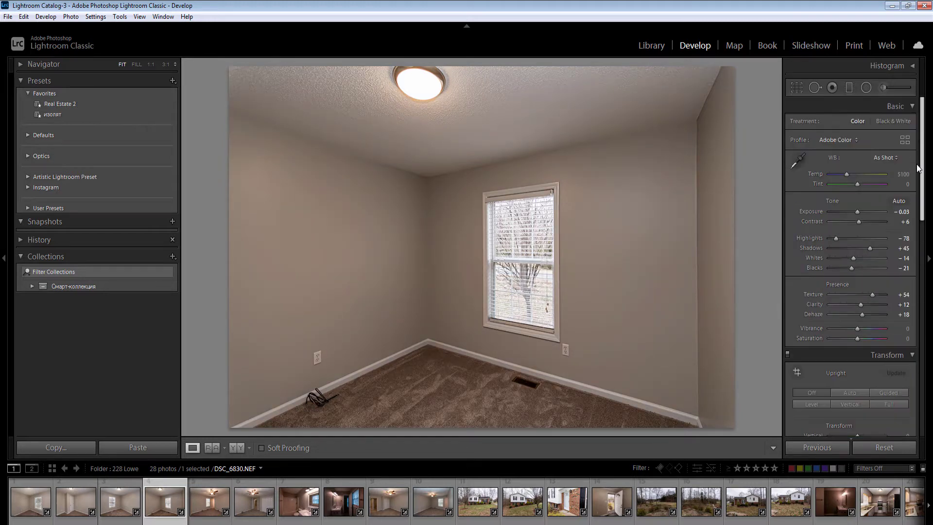
pyautogui.hotkey('shift', 'm')
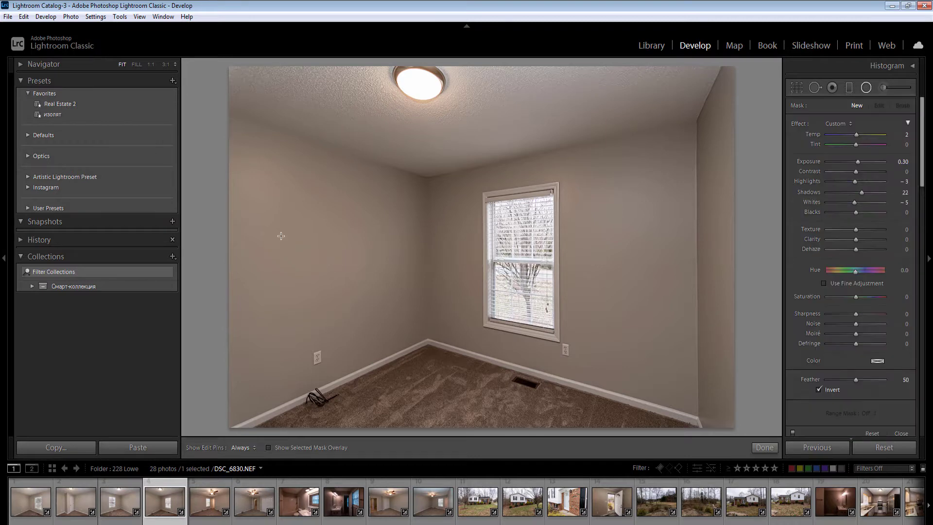
pyautogui.moveTo(281, 235); pyautogui.dragTo(509, 503)
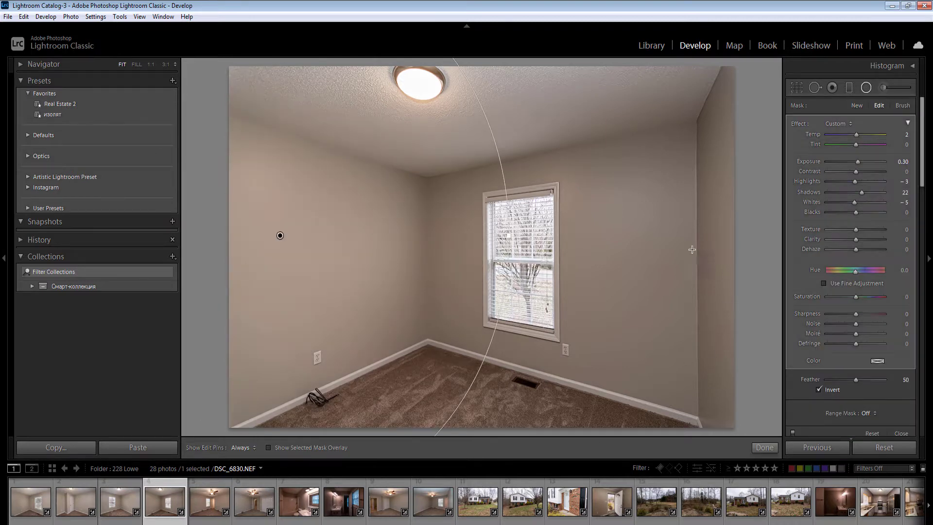
pyautogui.moveTo(693, 250); pyautogui.dragTo(825, 508)
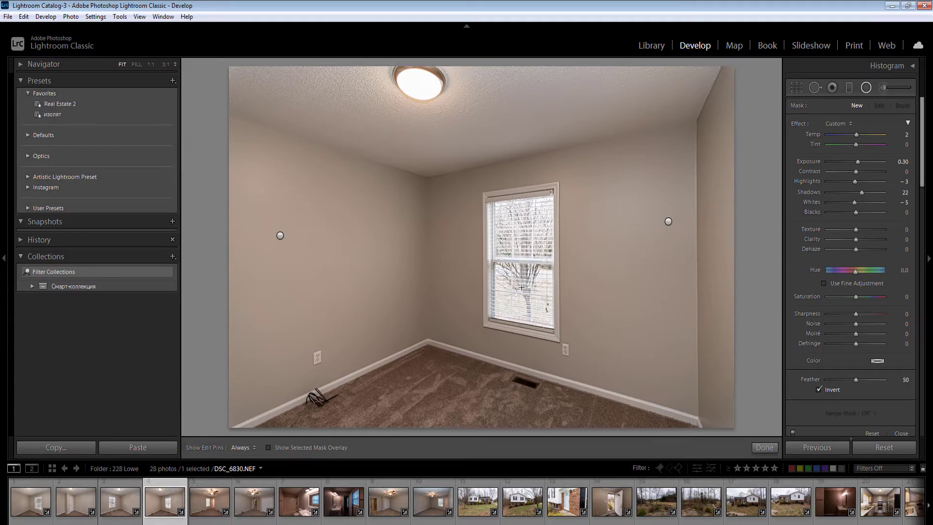
# - Add a radial filter on the lower window half with Exposure −0.50, Highlights −26 and Temp 10
pyautogui.moveTo(534, 308); pyautogui.dragTo(557, 329)
pyautogui.moveTo(904, 163); pyautogui.dragTo(900, 163)
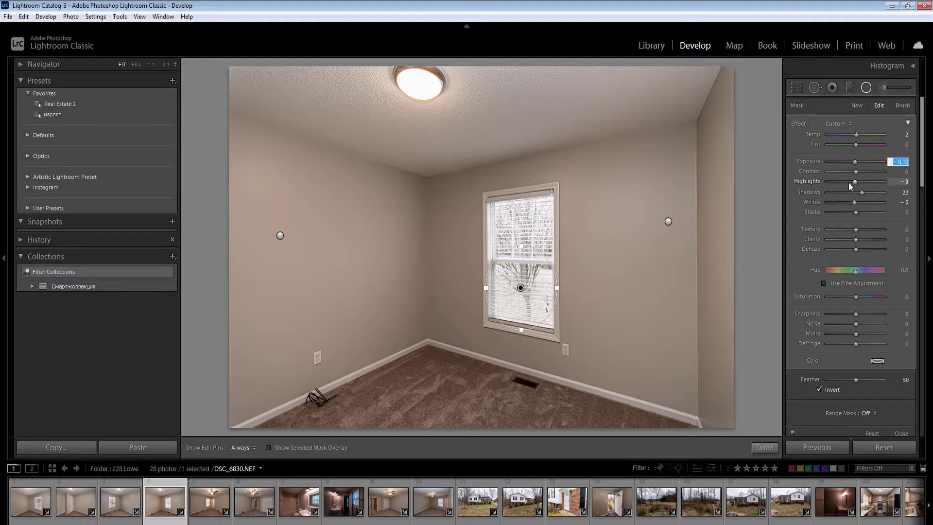
pyautogui.press('Down')
pyautogui.press('Down')
pyautogui.press('Down')
pyautogui.press('Down')
pyautogui.click(848, 182)
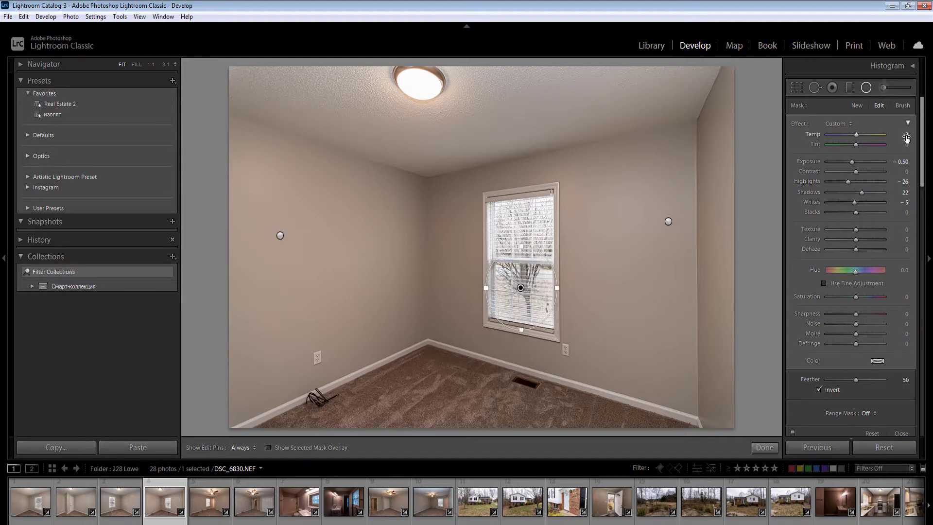
pyautogui.click(906, 136)
pyautogui.write('10')
pyautogui.press('Return')
# - Duplicate the lower window filter, move the copy onto the upper window half, and finish with the radial filter
pyautogui.rightClick(522, 290)
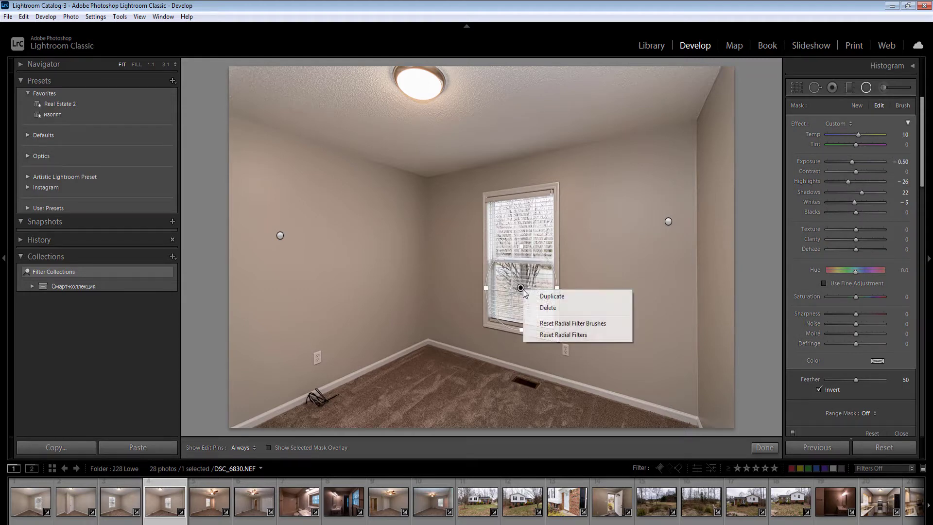
pyautogui.click(546, 297)
pyautogui.moveTo(521, 288); pyautogui.dragTo(522, 232)
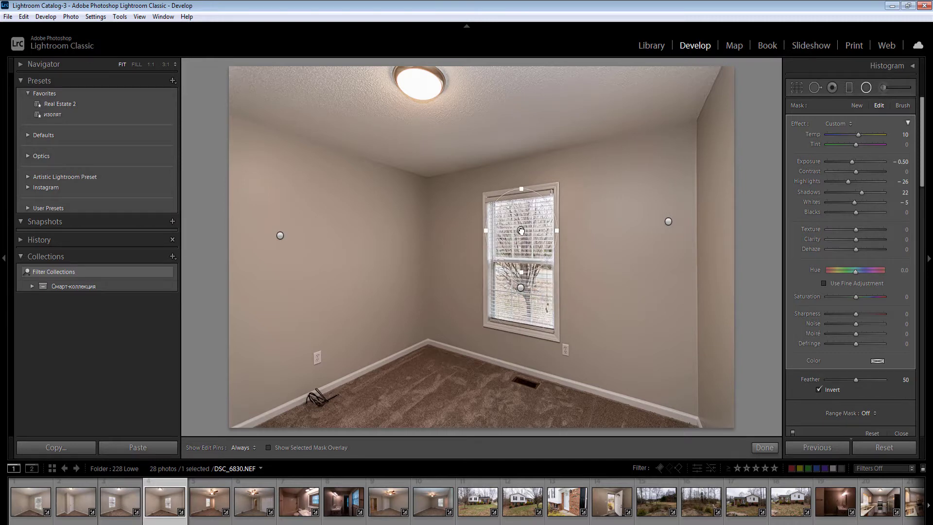
pyautogui.click(520, 262)
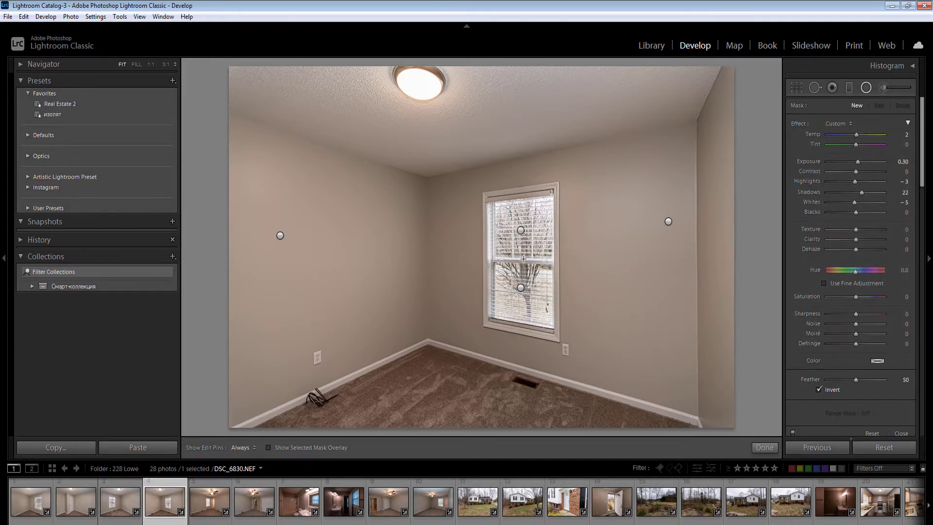
pyautogui.hotkey('shift', 'm')
# - Select the fourth through tenth photos and synchronize the develop settings of DSC_6830.NEF to them
pyautogui.press('Right')
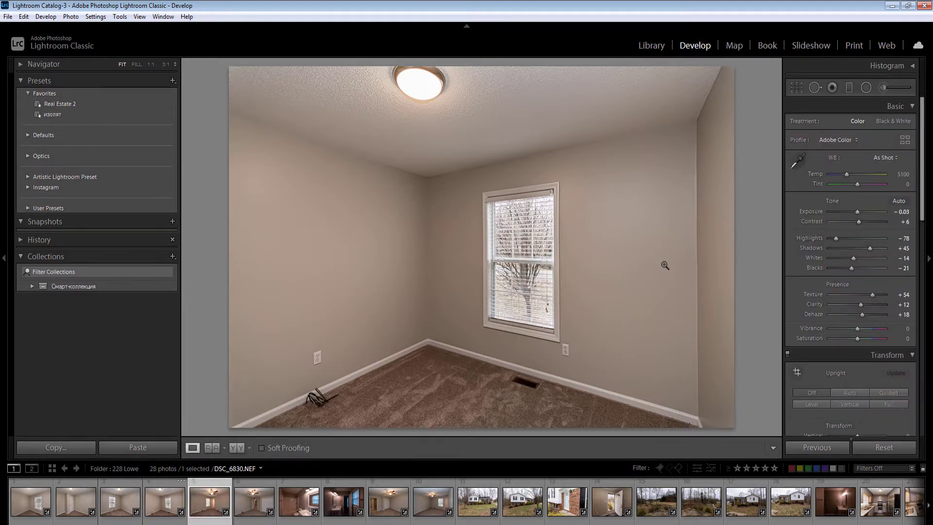
pyautogui.press('Left')
pyautogui.hotkey('shift', 'Right')
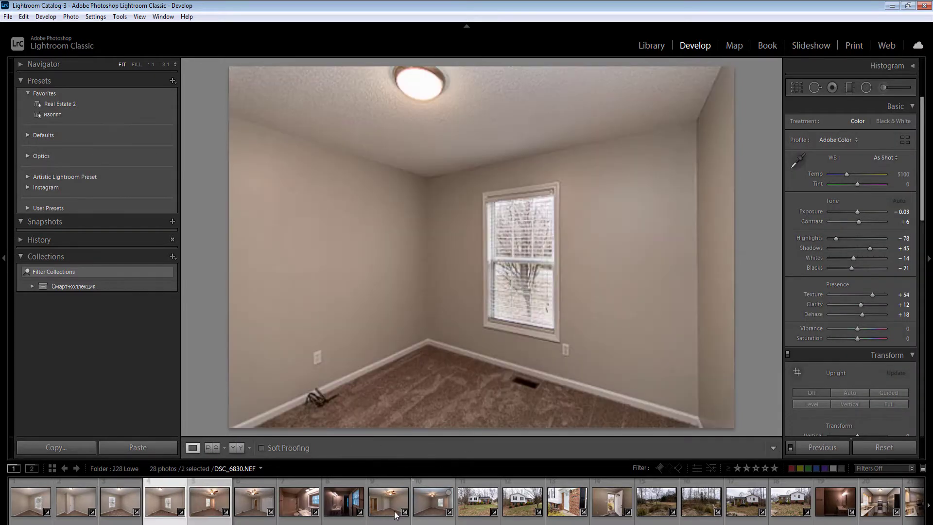
pyautogui.keyDown('shift'); pyautogui.click(432, 507); pyautogui.keyUp('shift')
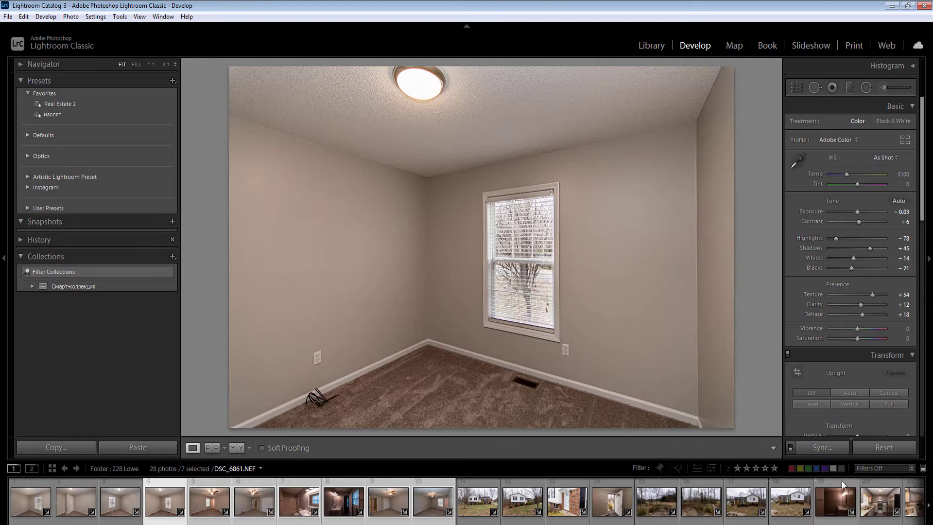
pyautogui.click(826, 450)
pyautogui.click(856, 510)
# - Open the fifth photo, DSC_6834.NEF, and set its Exposure to +0.27
pyautogui.click(219, 513)
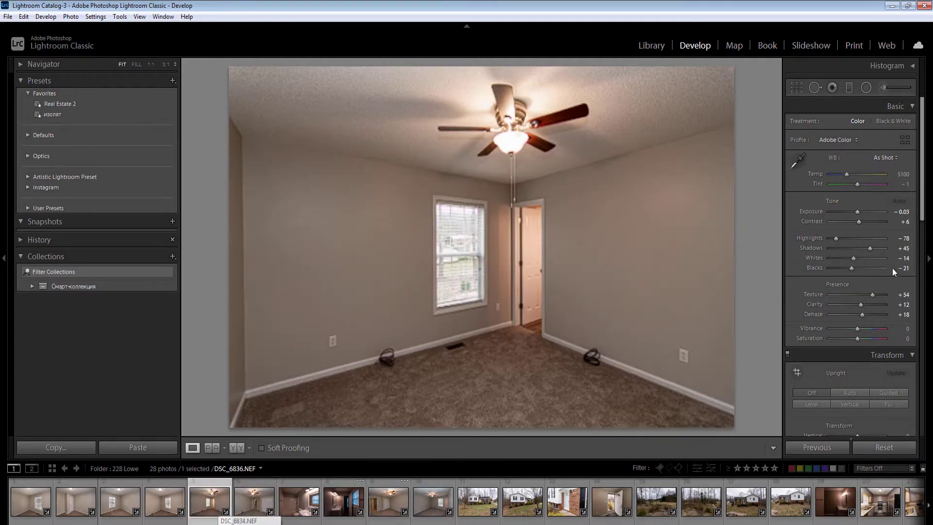
pyautogui.moveTo(898, 212); pyautogui.dragTo(903, 213)
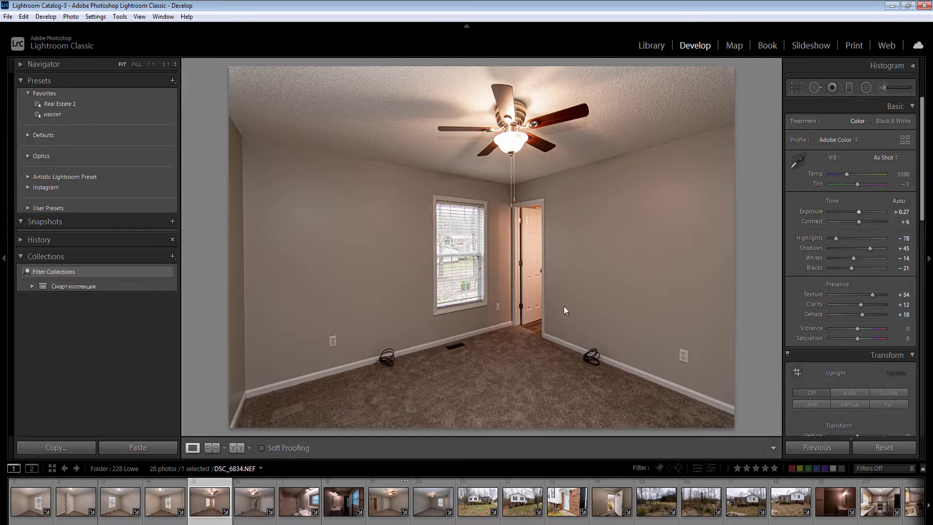
# - Brighten the ceiling-fan room's left and right walls with two large radial filters at Exposure 0.30
pyautogui.hotkey('shift', 'm')
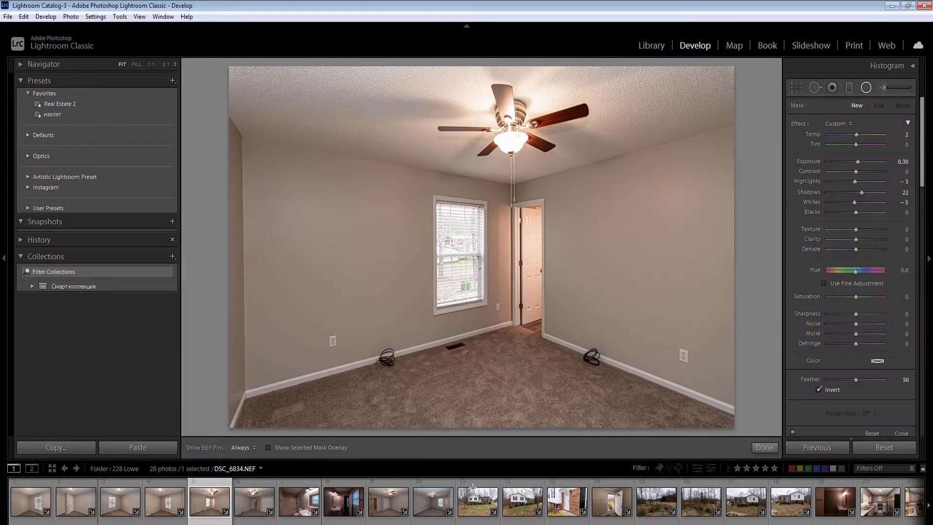
pyautogui.moveTo(254, 221); pyautogui.dragTo(473, 487)
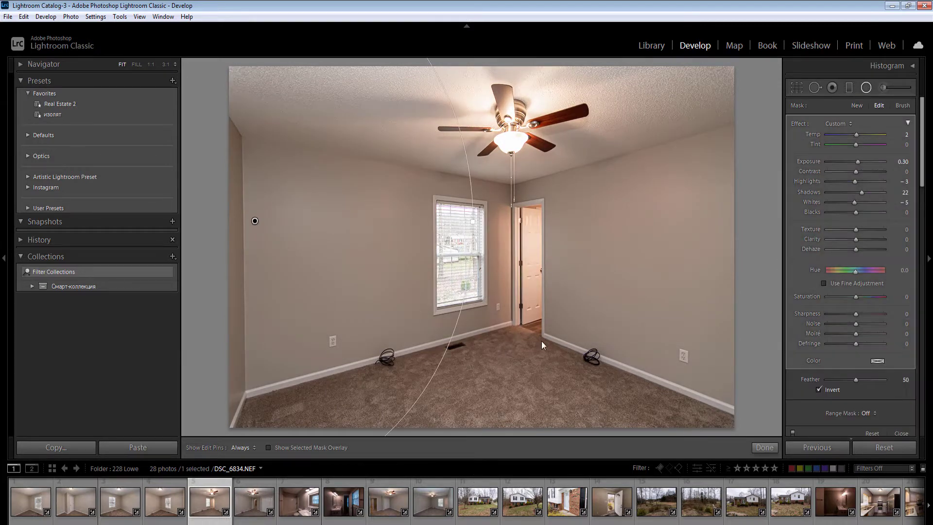
pyautogui.moveTo(815, 404); pyautogui.dragTo(866, 473)
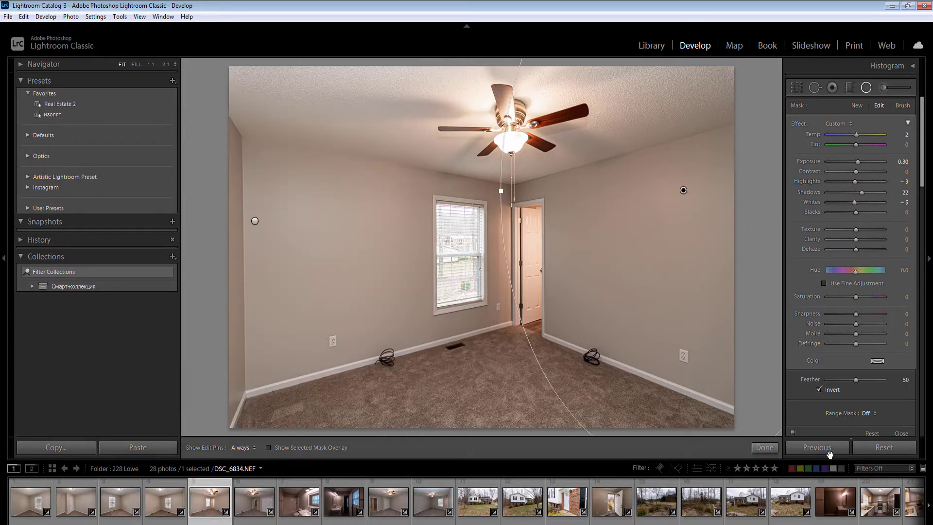
# - Add a wide radial filter on the ceiling around the fan with Exposure −0.40 and Highlights −23
pyautogui.click(498, 100)
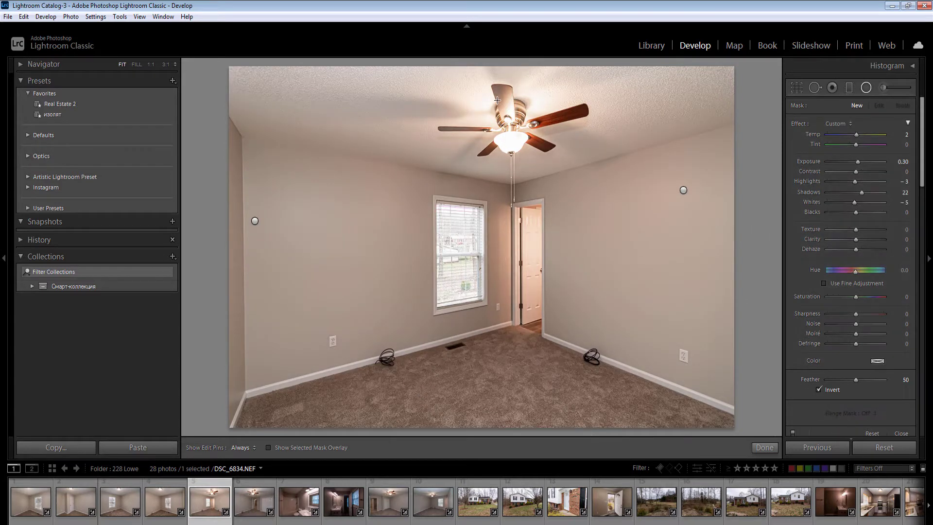
pyautogui.click(906, 162)
pyautogui.write('-0.4')
pyautogui.moveTo(855, 182); pyautogui.dragTo(853, 182)
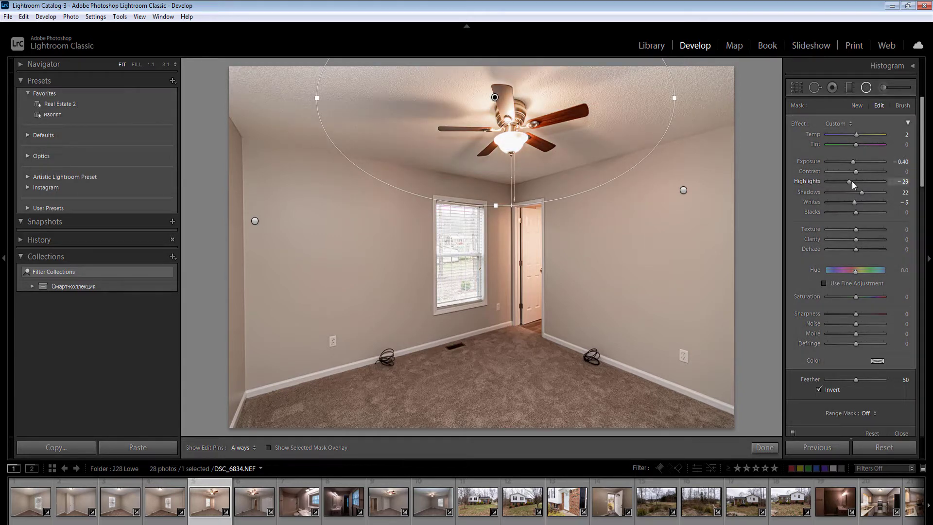
pyautogui.hotkey('shift', 'm')
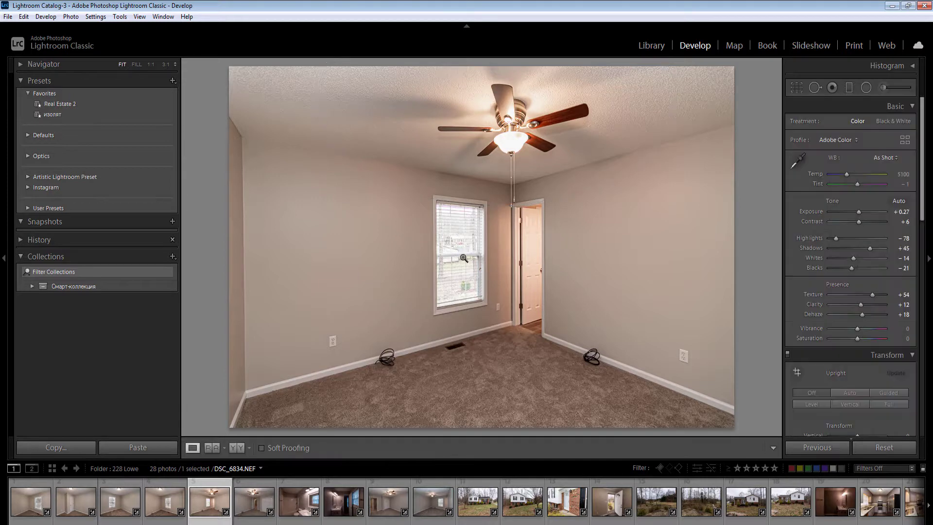
# - Add a radial filter over the whole window with Exposure −0.40, Highlights −28 and Whites −20
pyautogui.hotkey('shift', 'm')
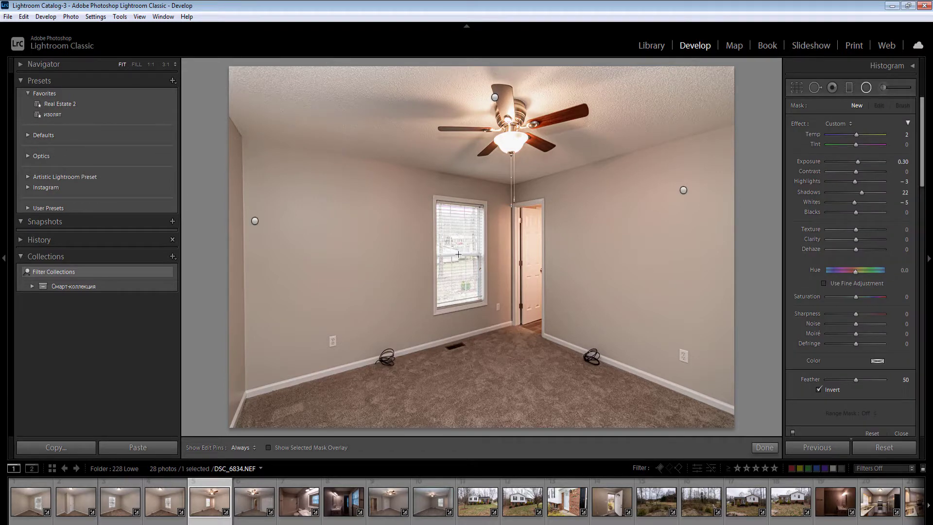
pyautogui.moveTo(483, 301); pyautogui.dragTo(488, 311)
pyautogui.click(903, 161)
pyautogui.write('0')
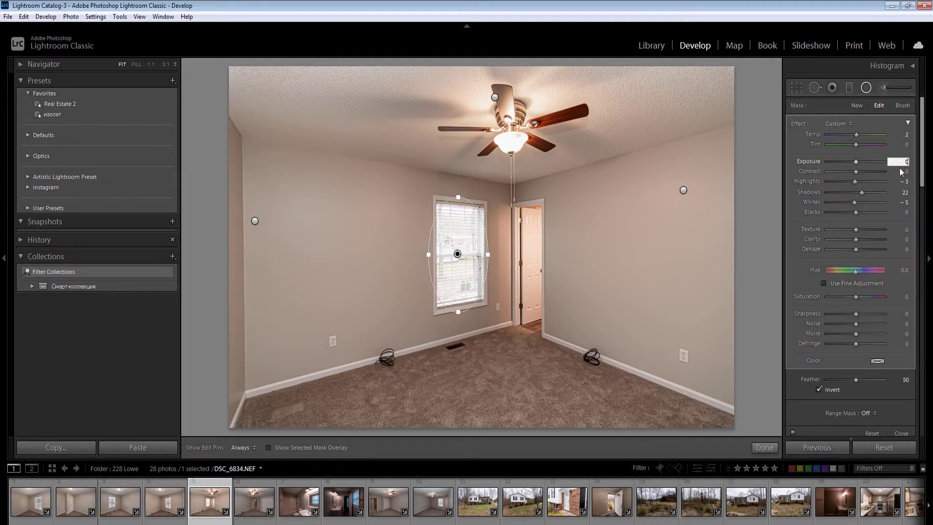
pyautogui.press('Down')
pyautogui.press('Down')
pyautogui.press('Down')
pyautogui.press('Down')
pyautogui.moveTo(855, 182); pyautogui.dragTo(850, 202)
pyautogui.click(901, 136)
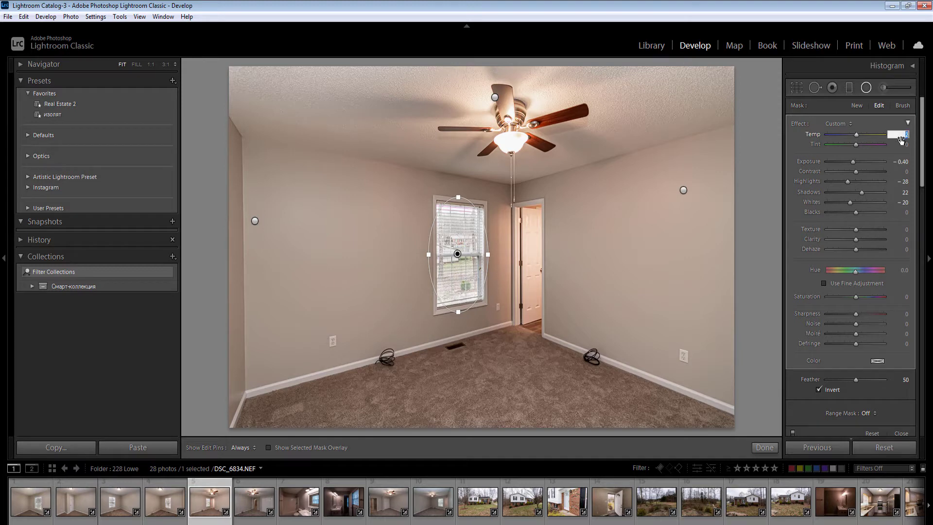
# - Add a radial filter over the lower half of the window with Exposure −0.40 and Highlights −26
pyautogui.click(460, 278)
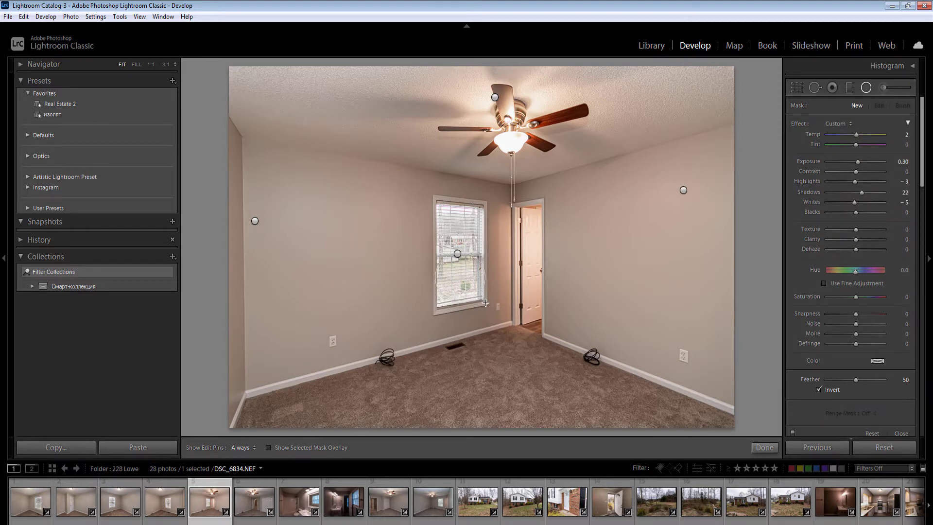
pyautogui.moveTo(486, 303); pyautogui.dragTo(485, 303)
pyautogui.moveTo(903, 162); pyautogui.dragTo(897, 161)
pyautogui.click(848, 182)
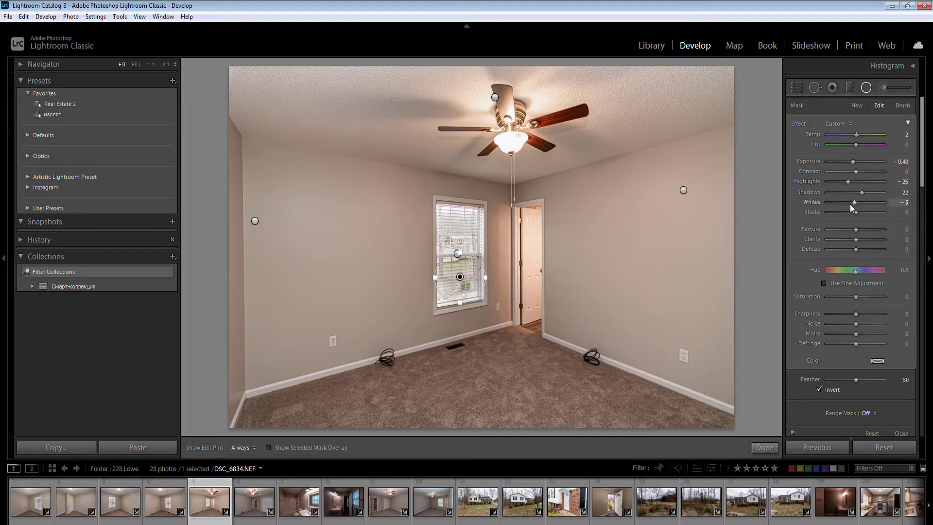
# - Add a radial filter over the upper half of the window with Exposure −0.30 and Highlights −21
pyautogui.click(461, 233)
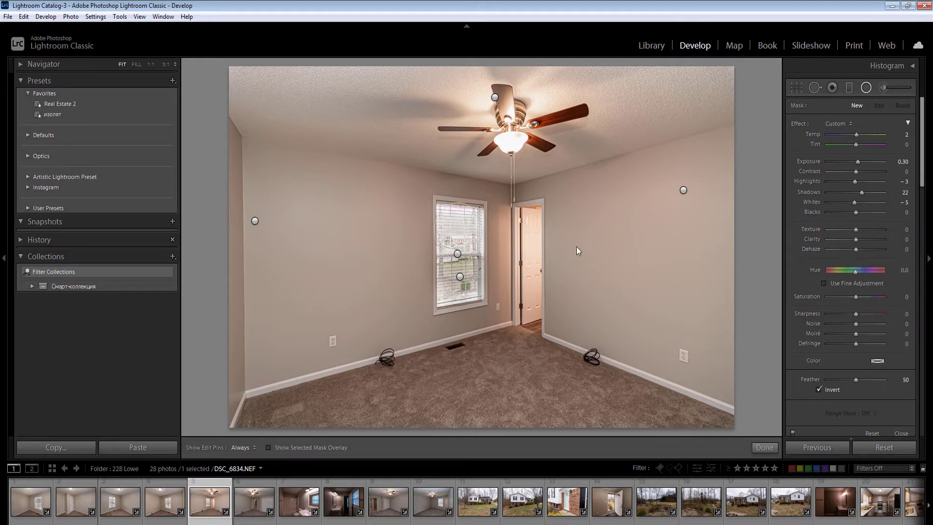
pyautogui.click(458, 230)
pyautogui.click(903, 161)
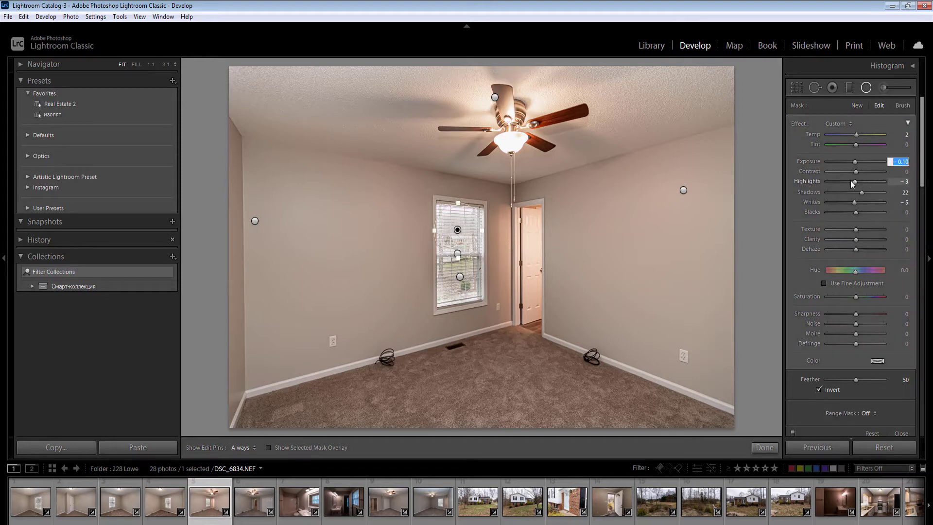
pyautogui.click(850, 180)
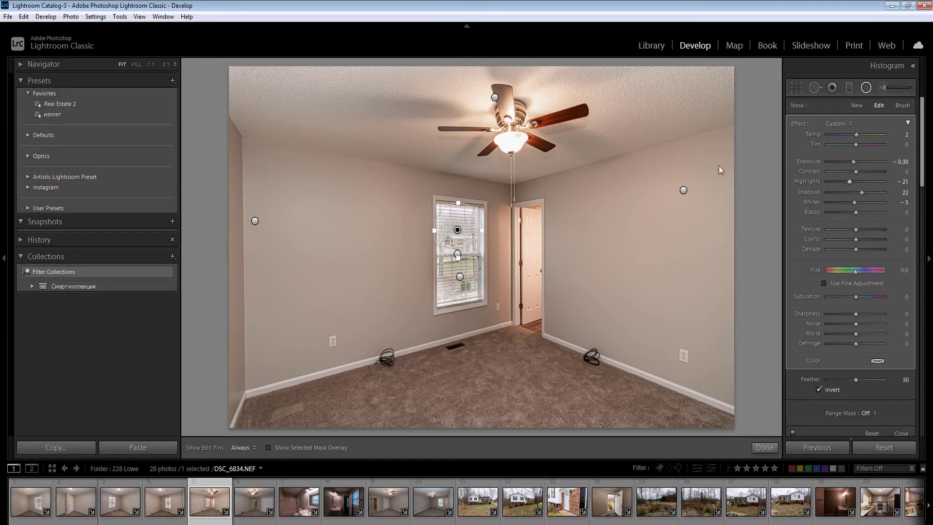
pyautogui.hotkey('shift', 'm')
# - Open the sixth photo, DSC_6836.NEF, and set its Exposure to +0.27
pyautogui.press('Right')
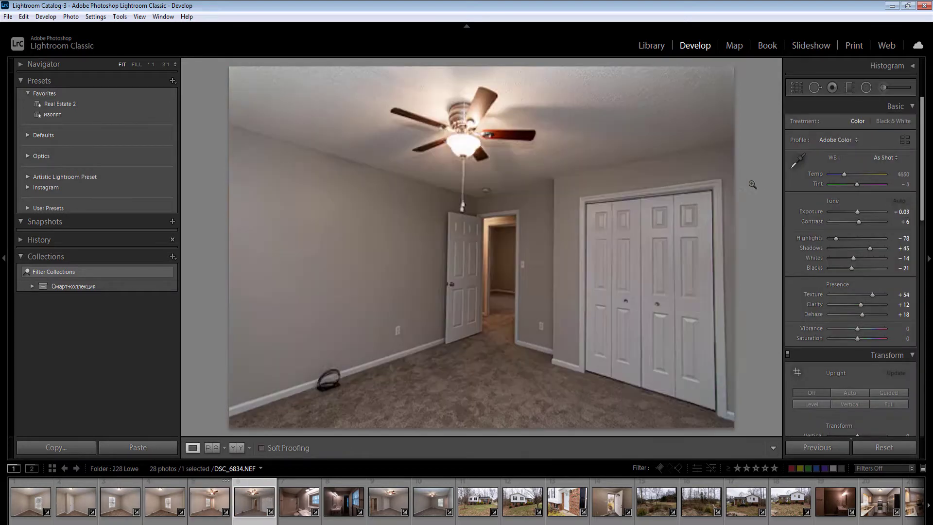
pyautogui.click(903, 212)
pyautogui.press('Up')
pyautogui.press('Up')
pyautogui.press('Up')
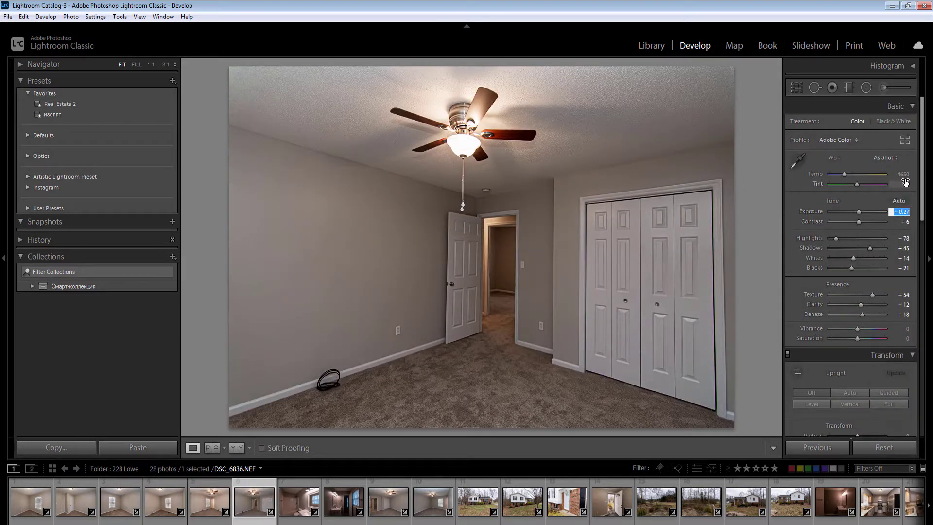
# - Set the closet room photo's Temp to 4750 and straighten its perspective with Auto Upright
pyautogui.click(904, 175)
pyautogui.press('Up')
pyautogui.press('Up')
pyautogui.press('Return')
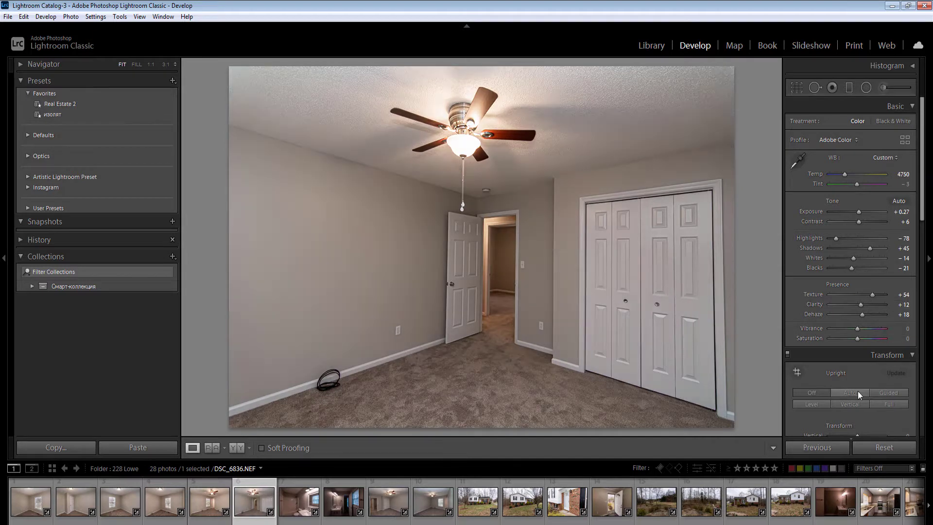
pyautogui.click(858, 391)
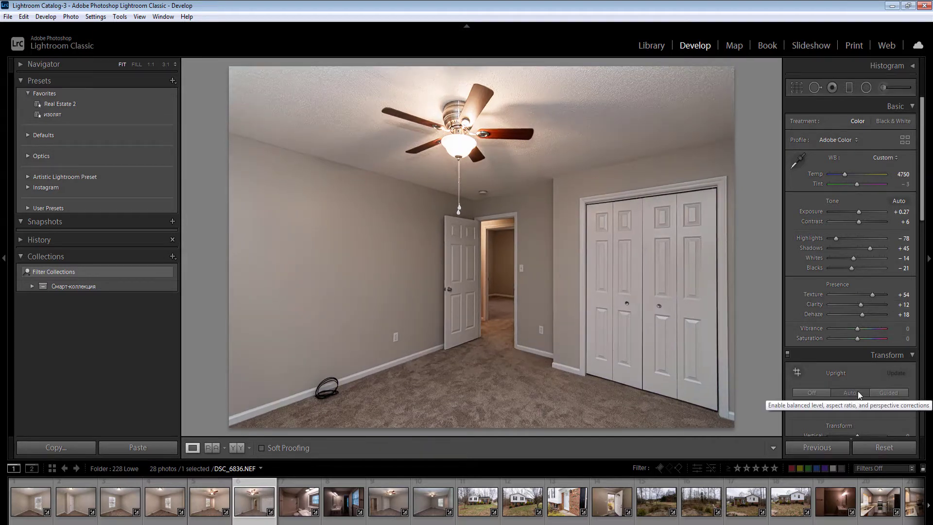
# - Brighten the room with two large radial filters at Exposure 0.30, one centred on the doorway and one over the closet side
pyautogui.press('m')
pyautogui.hotkey('shift', 'm')
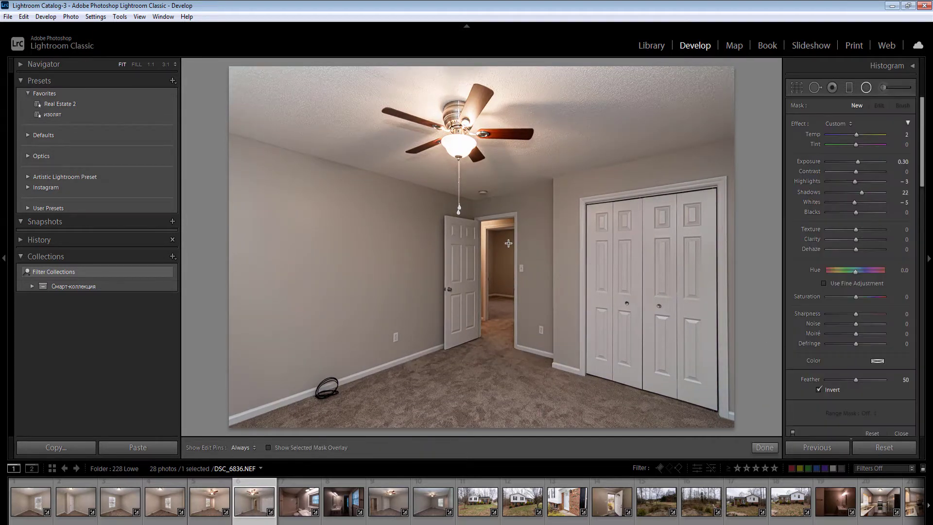
pyautogui.moveTo(509, 243); pyautogui.dragTo(766, 371)
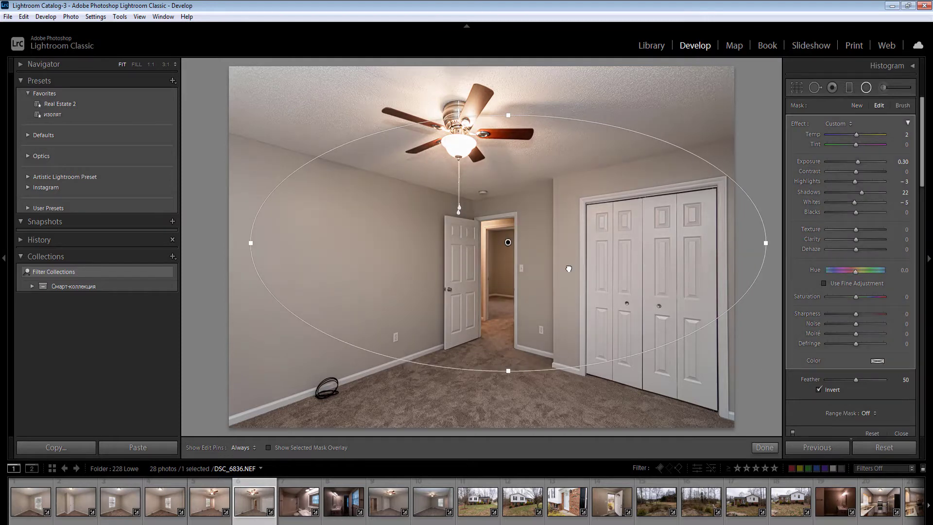
pyautogui.moveTo(570, 240); pyautogui.dragTo(569, 269)
pyautogui.press('Return')
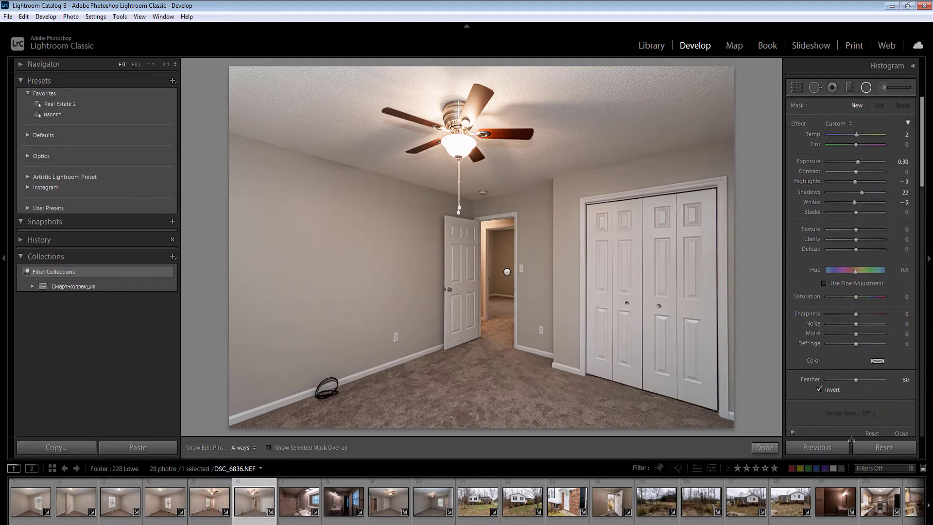
pyautogui.moveTo(694, 204); pyautogui.dragTo(854, 437)
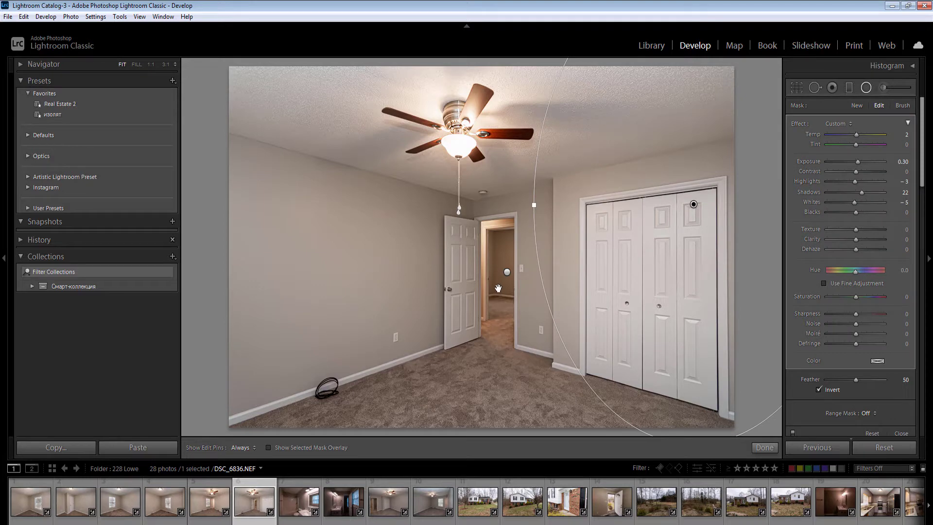
pyautogui.hotkey('shift', 'm')
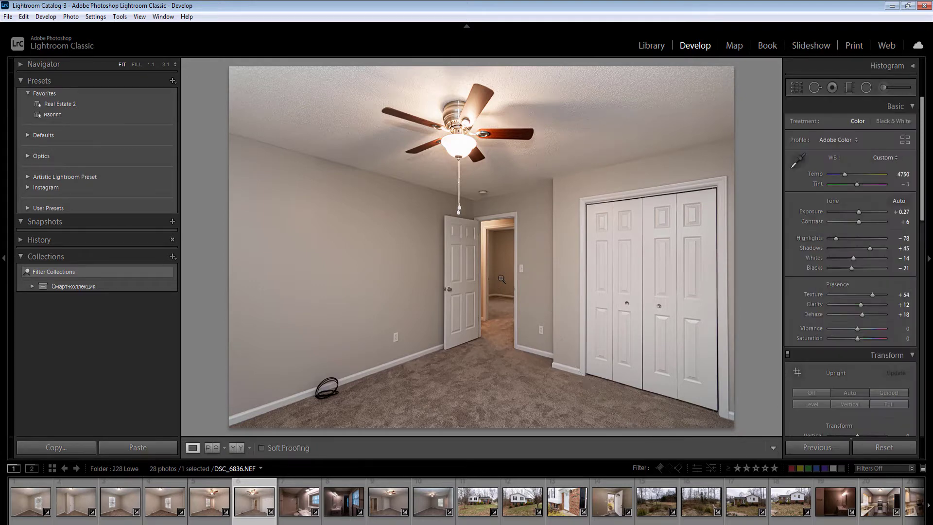
# - Add a narrow radial filter over the open doorway with Saturation −13 and a slightly raised Exposure
pyautogui.hotkey('shift', 'm')
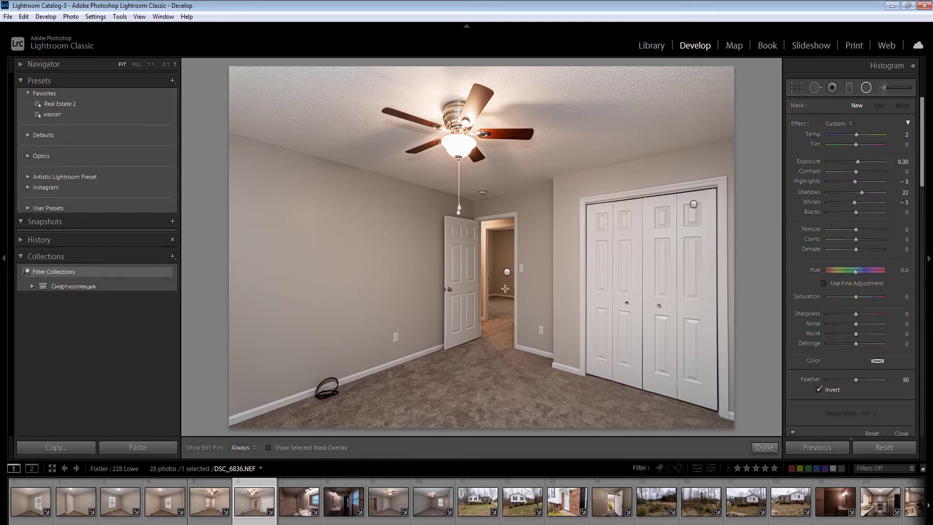
pyautogui.moveTo(505, 289); pyautogui.dragTo(516, 337)
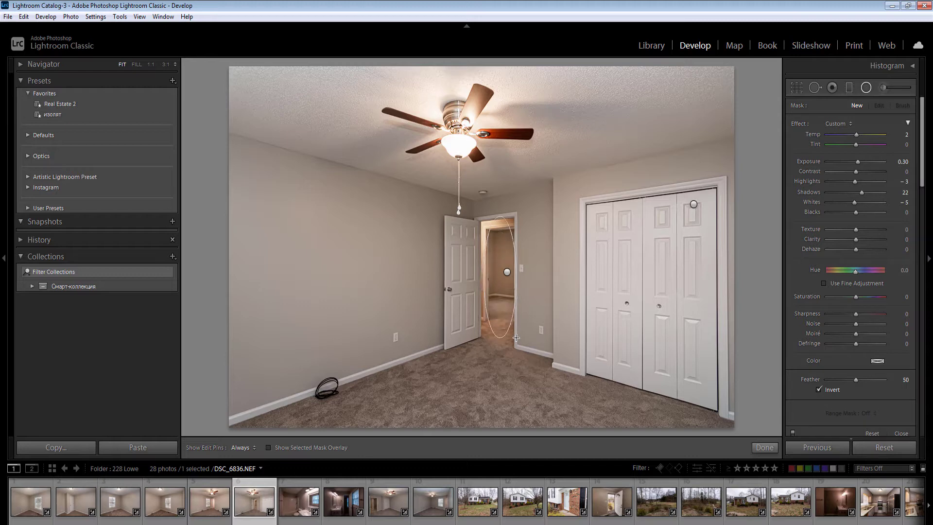
pyautogui.moveTo(856, 297); pyautogui.dragTo(852, 297)
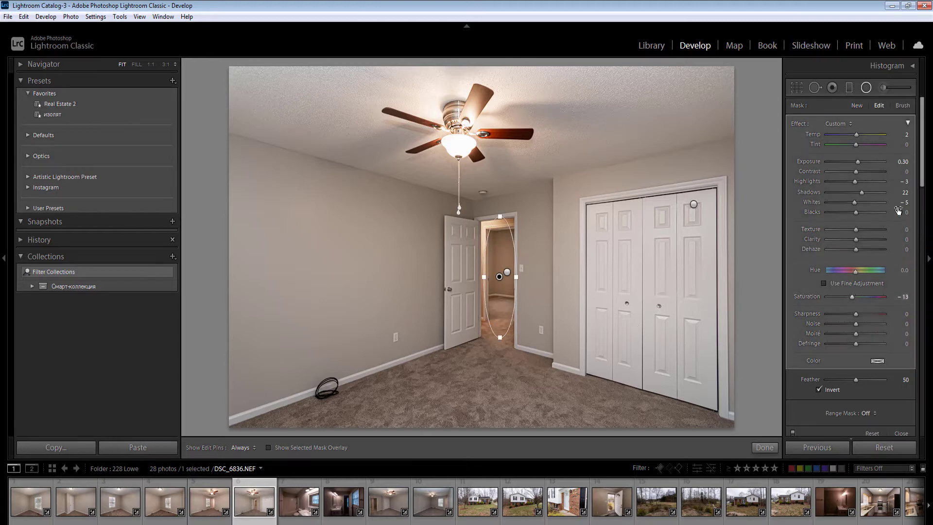
pyautogui.click(903, 162)
pyautogui.press('Up')
pyautogui.doubleClick(494, 271)
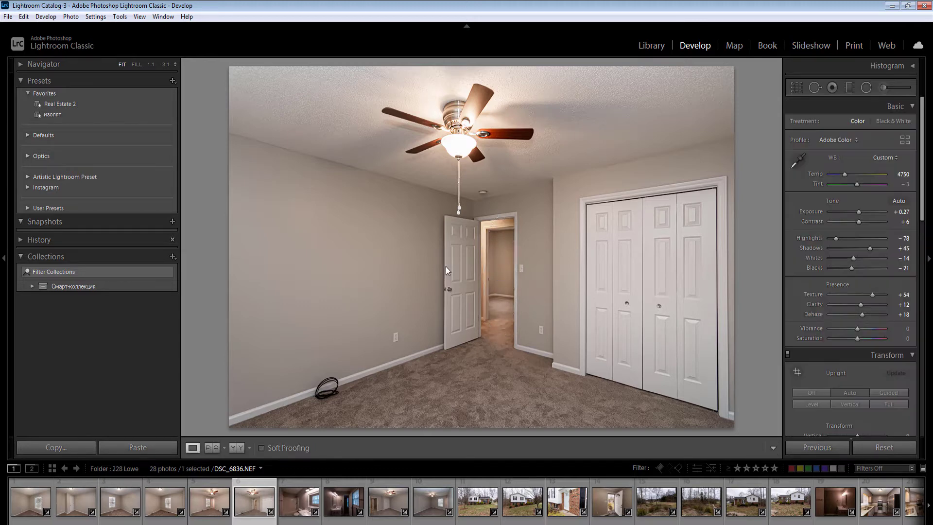
# - Open the seventh photo, the bathroom DSC_6838.NEF, and set its Exposure to +0.47
pyautogui.press('Right')
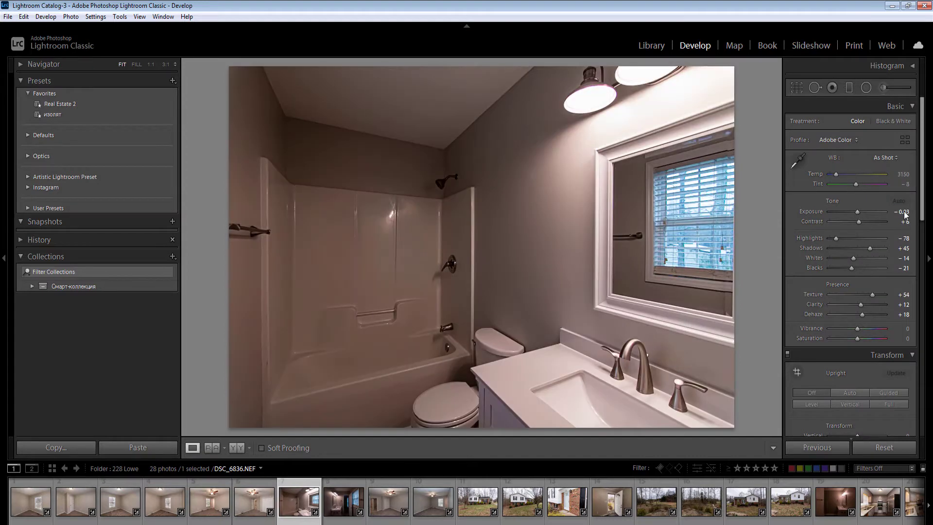
pyautogui.click(904, 212)
pyautogui.press('Up')
pyautogui.press('Up')
pyautogui.press('Up')
pyautogui.press('Up')
pyautogui.press('Up')
# - Set the bathroom photo's Temp to 3250 and apply Auto Upright
pyautogui.click(903, 175)
pyautogui.press('Up')
pyautogui.press('Up')
pyautogui.press('Return')
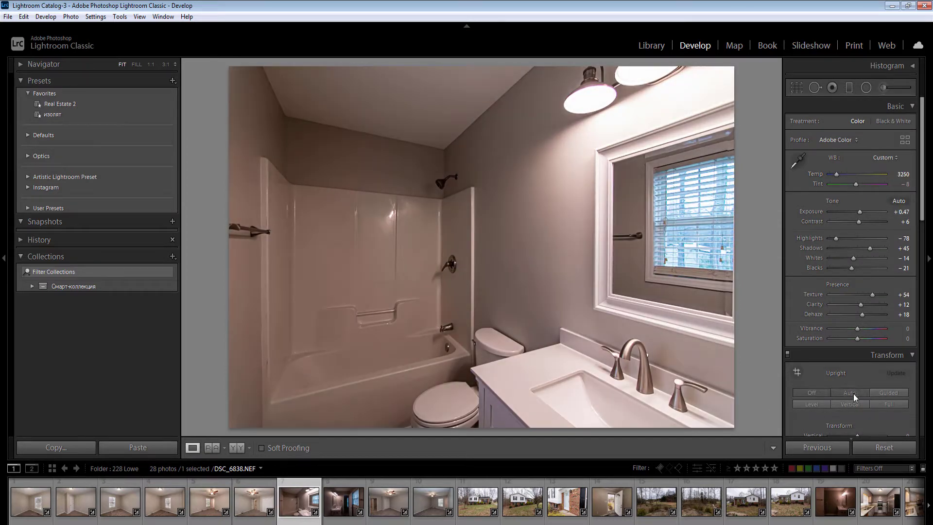
pyautogui.click(853, 393)
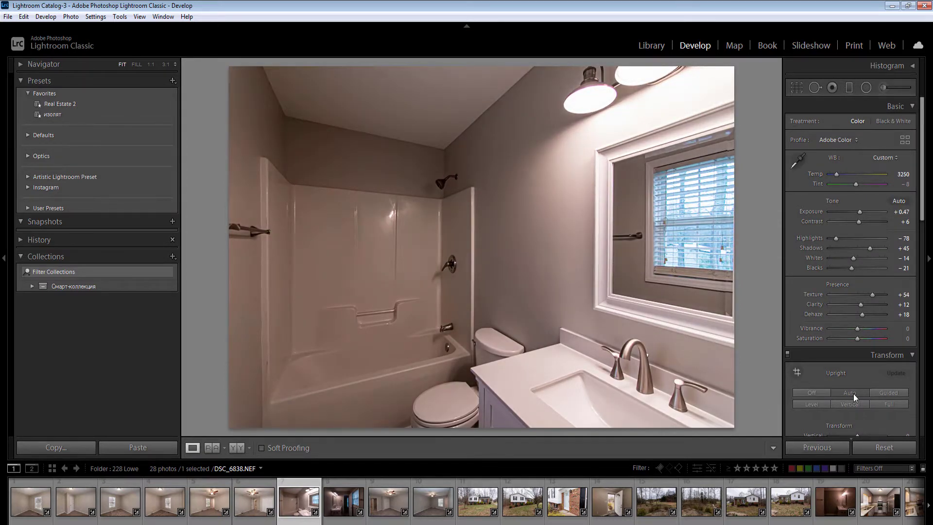
# - Switch the bathroom photo's white balance to Auto and set its Temp to 3500
pyautogui.click(881, 159)
pyautogui.click(877, 185)
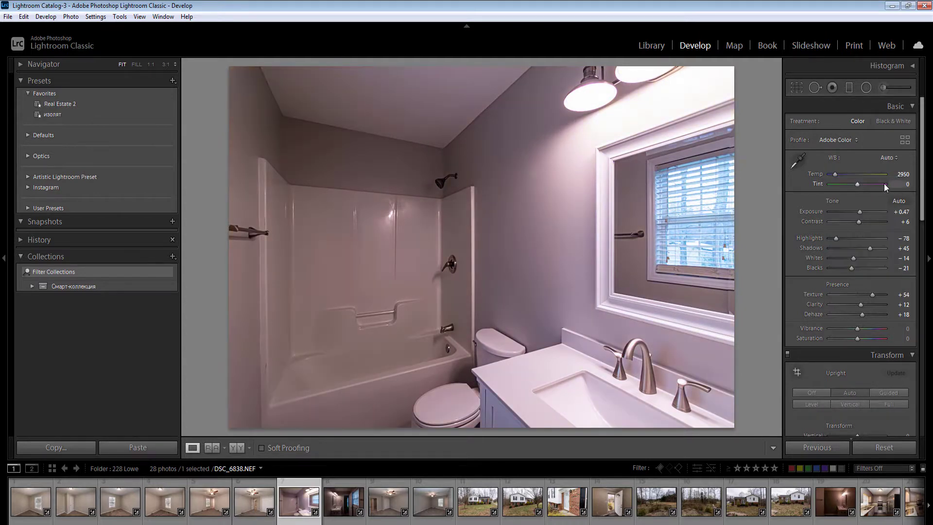
pyautogui.click(905, 175)
pyautogui.press('Up')
pyautogui.write('3700')
pyautogui.press('Return')
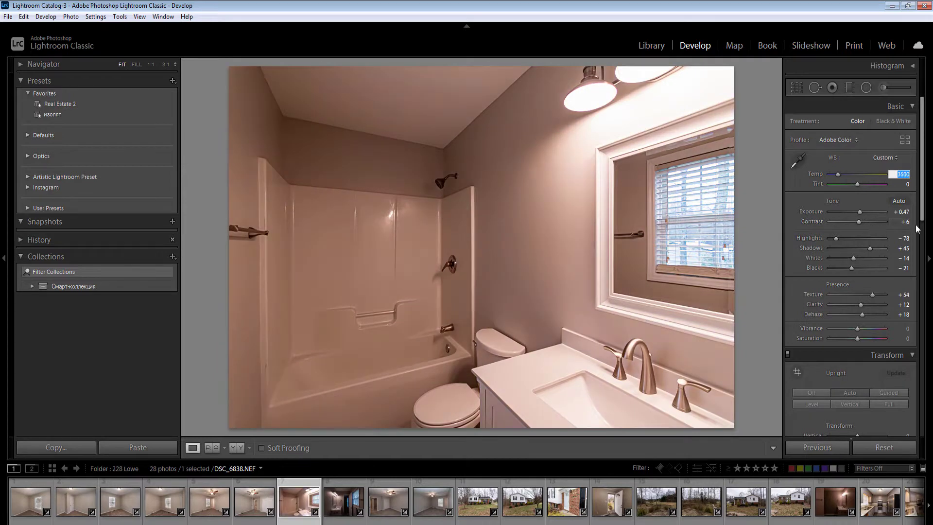
# - Reduce the bathroom photo's Orange saturation to about −58 in the HSL adjustments
pyautogui.moveTo(923, 213); pyautogui.dragTo(927, 313)
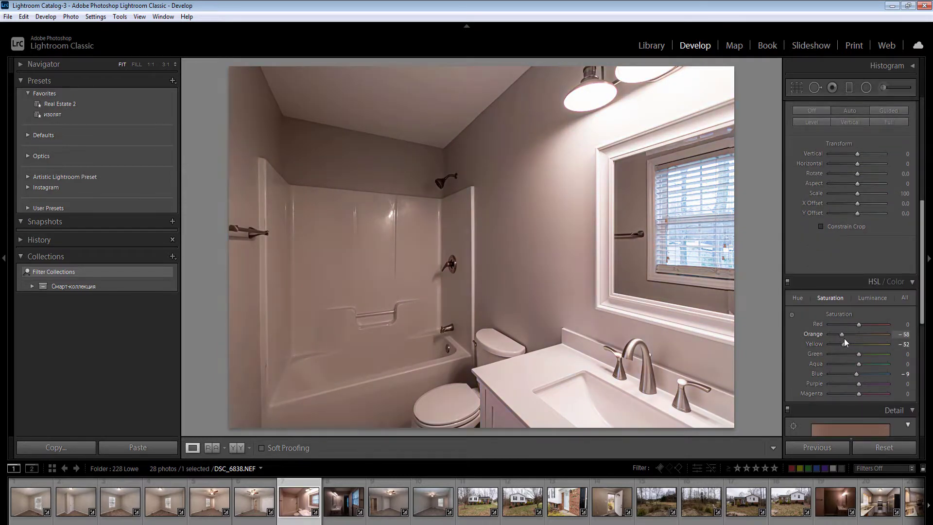
pyautogui.moveTo(844, 338); pyautogui.dragTo(849, 343)
# - Brighten the bathtub side with a large radial filter at Exposure 0.70
pyautogui.hotkey('shift', 'm')
pyautogui.moveTo(308, 236); pyautogui.dragTo(617, 524)
pyautogui.click(902, 162)
pyautogui.write('1')
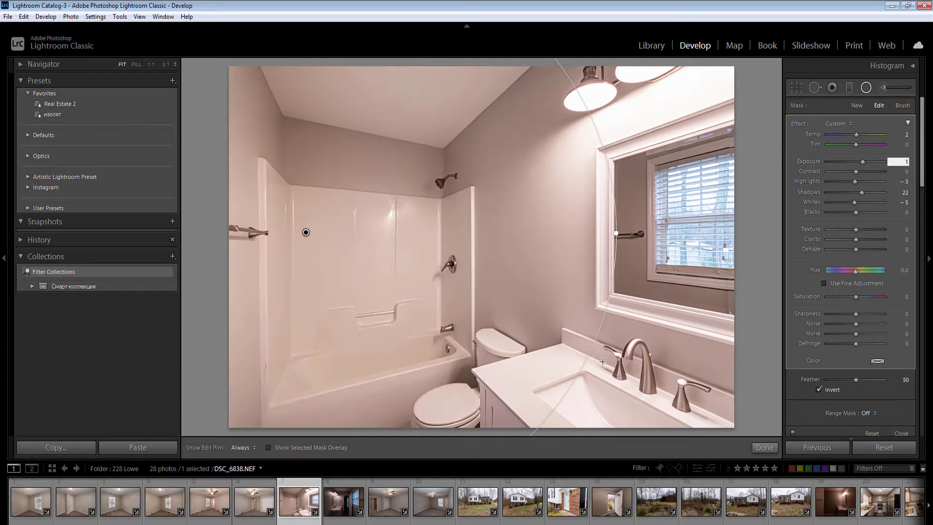
pyautogui.press('Down')
pyautogui.press('Down')
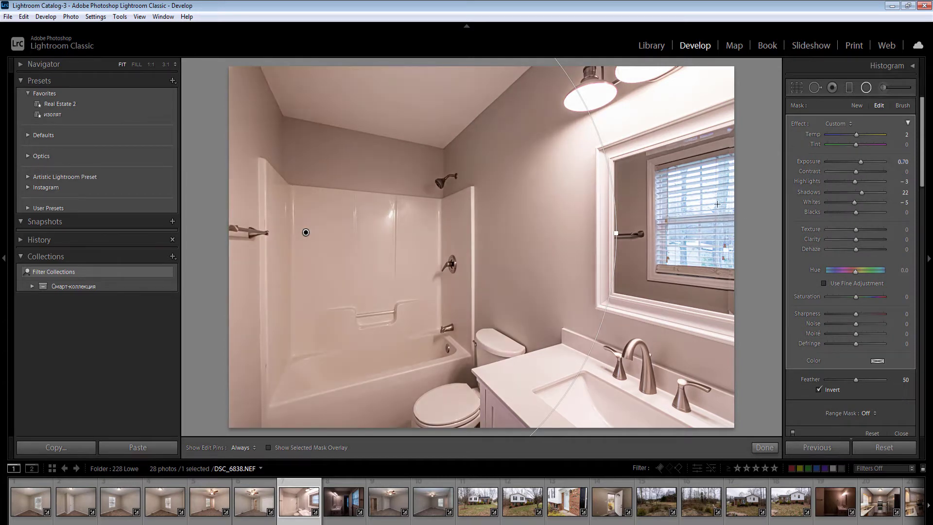
# - Add a large radial filter around the mirror with Exposure −0.70 and Temp 10
pyautogui.moveTo(674, 136); pyautogui.dragTo(815, 337)
pyautogui.click(905, 162)
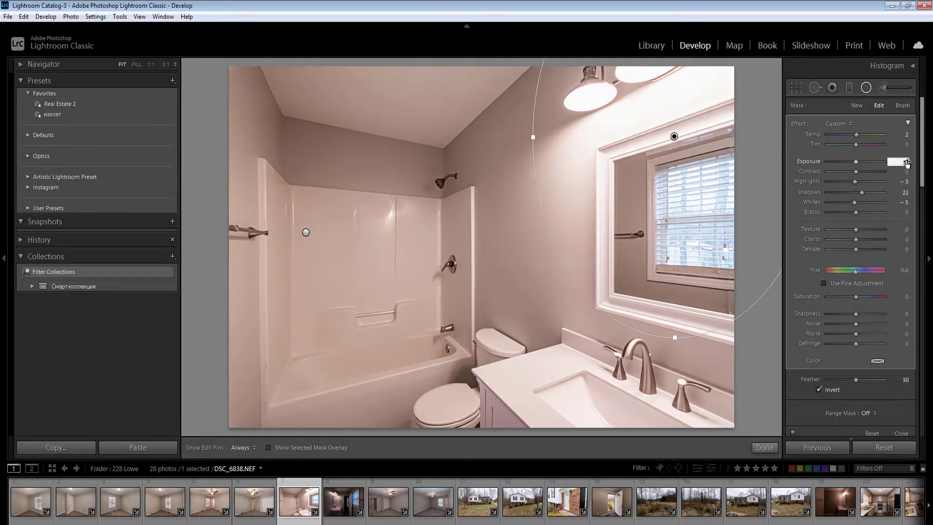
pyautogui.write('-0.6')
pyautogui.press('Return')
pyautogui.press('Down')
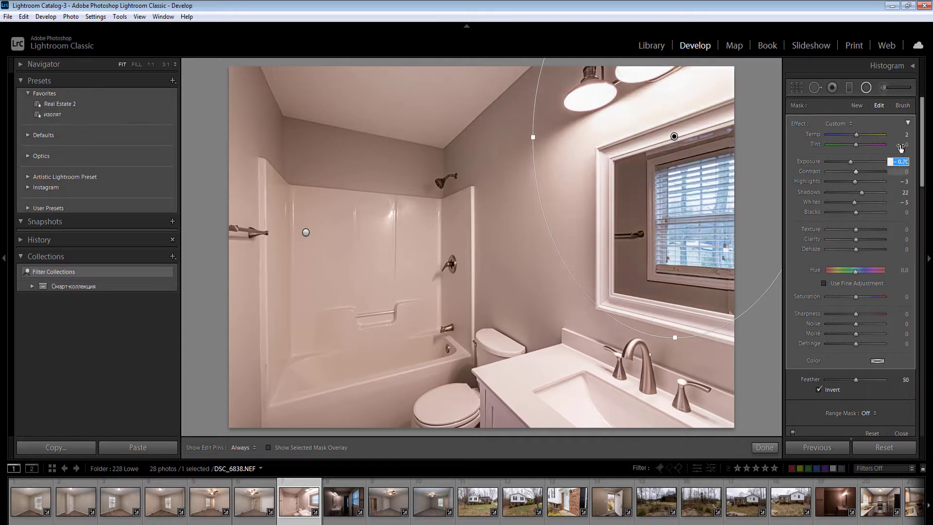
pyautogui.click(905, 136)
pyautogui.write('10')
pyautogui.press('Return')
pyautogui.press('Return')
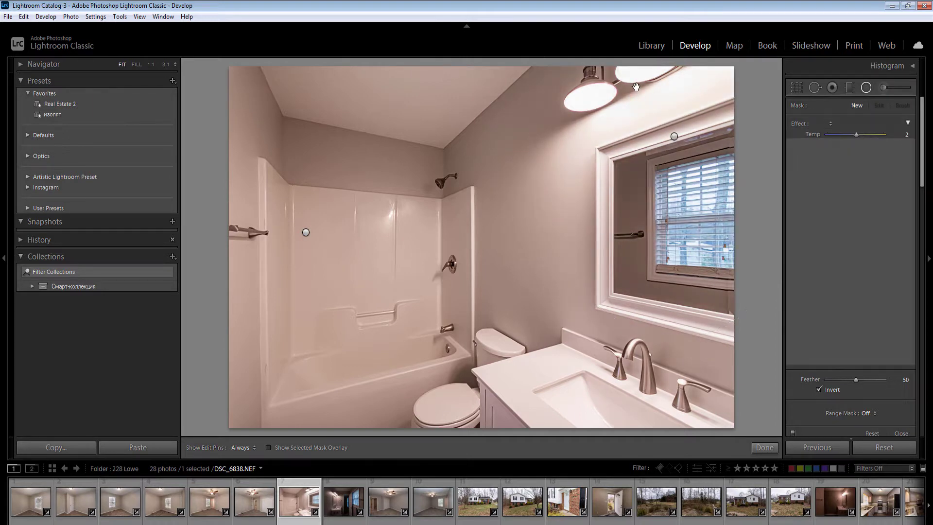
# - Add a radial filter around the vanity lights with Exposure −0.10 and Whites −25
pyautogui.click(636, 81)
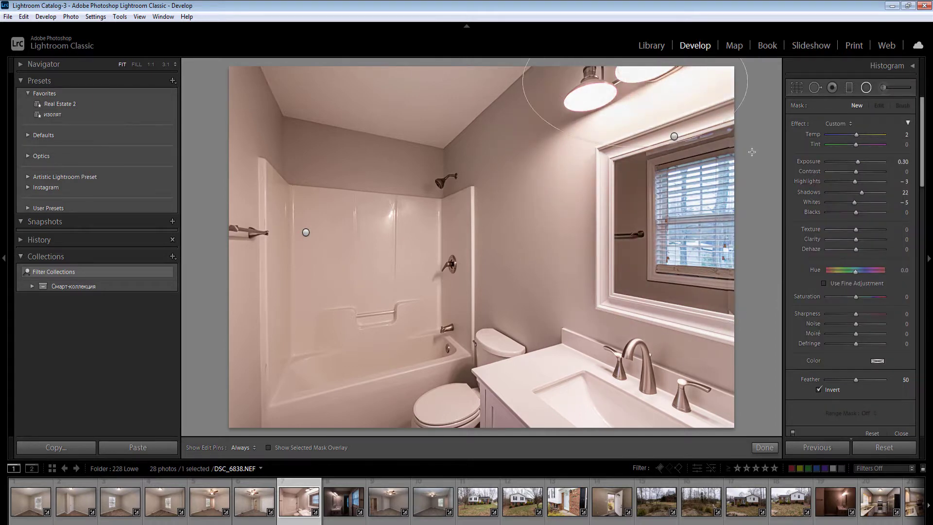
pyautogui.click(903, 163)
pyautogui.press('Down')
pyautogui.press('Down')
pyautogui.press('Down')
pyautogui.press('Down')
pyautogui.moveTo(854, 203); pyautogui.dragTo(849, 204)
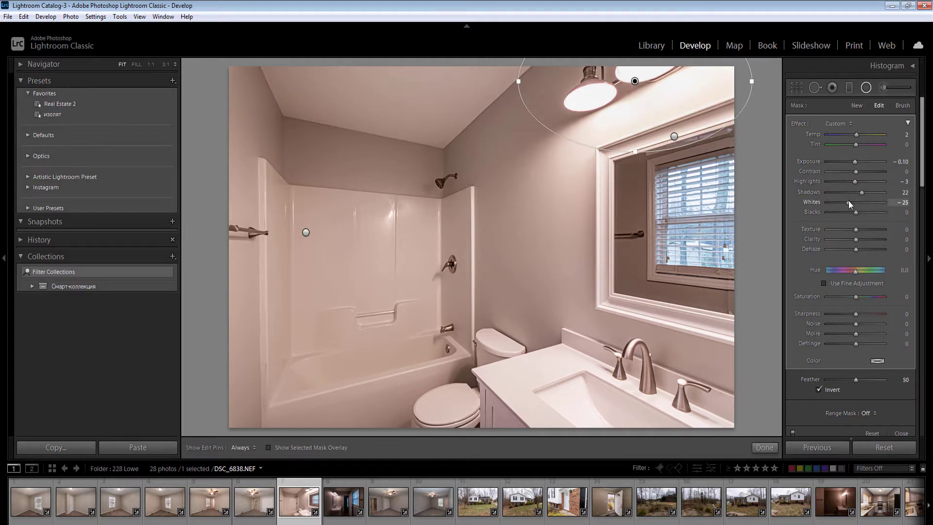
pyautogui.press('Escape')
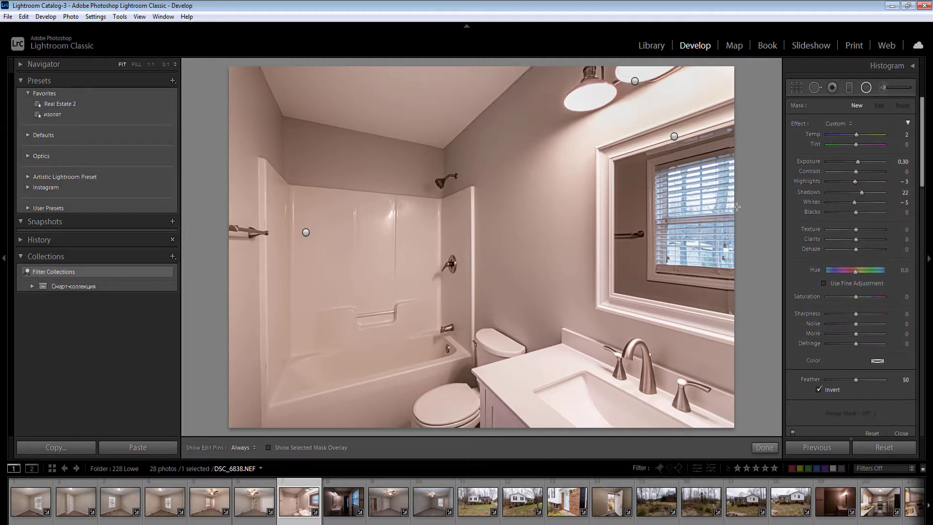
# - Add a small radial filter over the window reflected in the mirror with Exposure −0.20 and Temp 20
pyautogui.moveTo(705, 192); pyautogui.dragTo(765, 220)
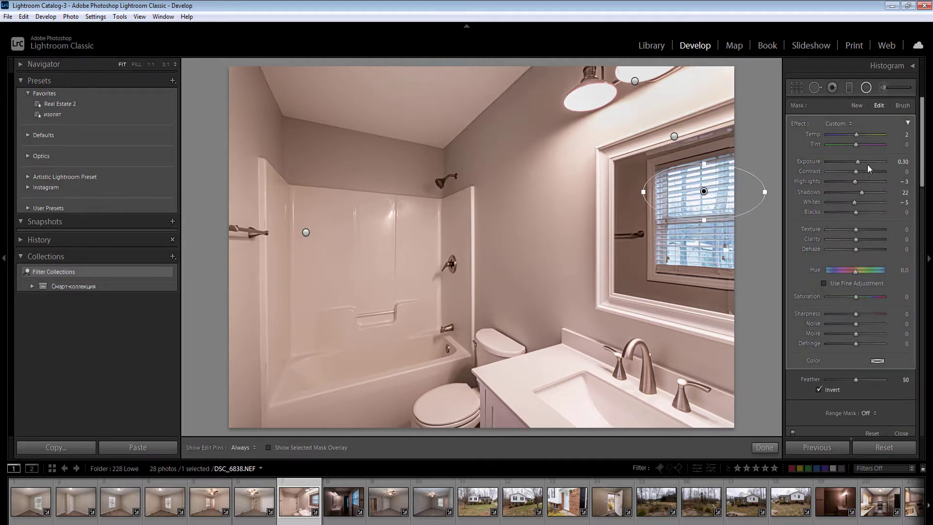
pyautogui.click(903, 162)
pyautogui.write('-0.2')
pyautogui.press('Return')
pyautogui.click(904, 134)
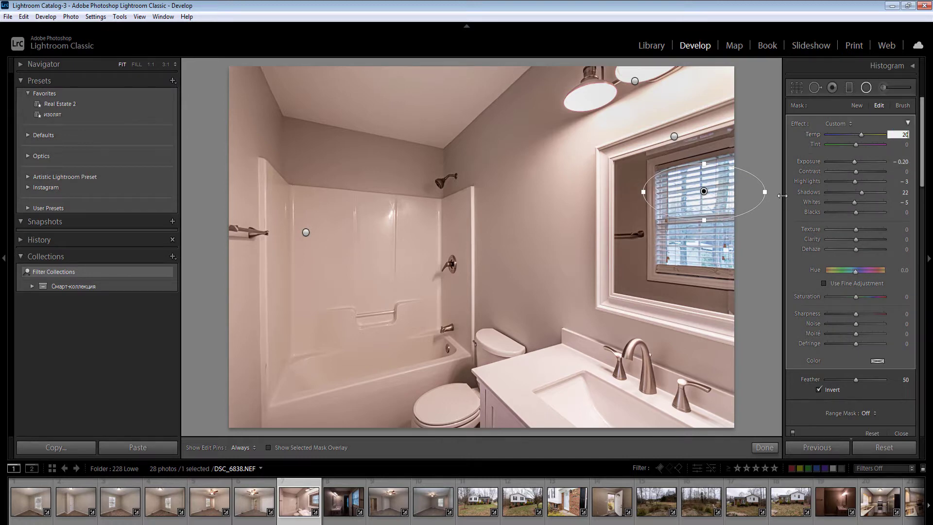
# - Readjust the reflected window filter's Exposure and Temp, reshape it to fit the window, and duplicate it
pyautogui.click(902, 161)
pyautogui.press('Up')
pyautogui.press('Down')
pyautogui.press('Return')
pyautogui.click(903, 135)
pyautogui.moveTo(766, 189); pyautogui.dragTo(701, 243)
pyautogui.rightClick(709, 194)
pyautogui.click(728, 199)
pyautogui.hotkey('shift', 'm')
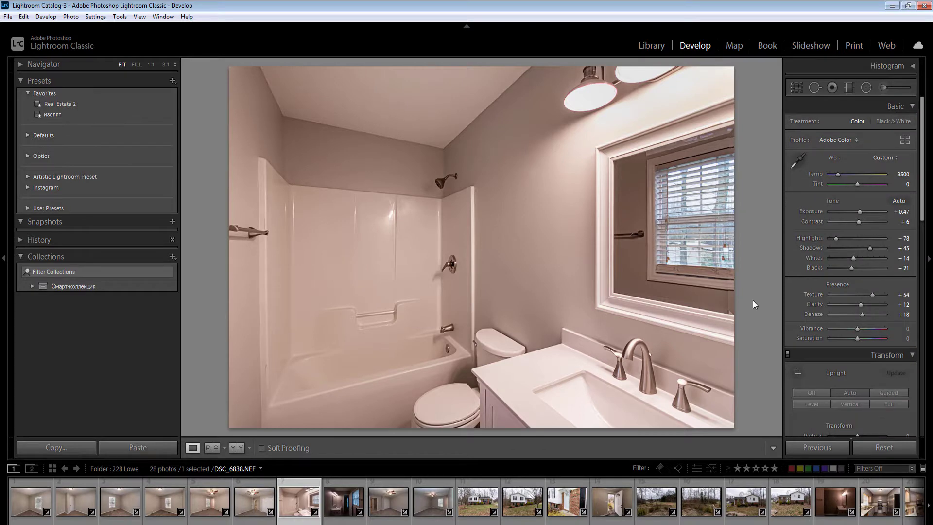
# - Sync the develop settings of DSC_6838.NEF to the DSC_6840.NEF bathroom photo and open the latter
pyautogui.press('Right')
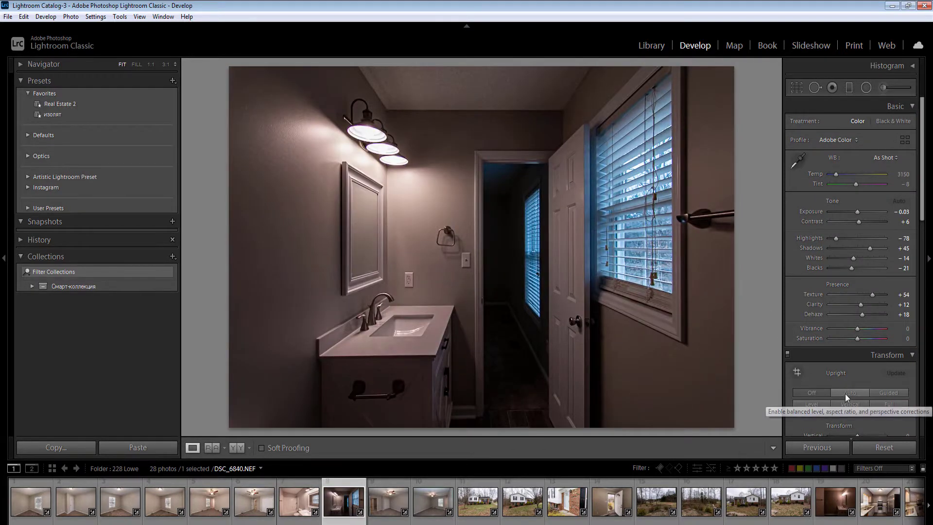
pyautogui.keyDown('ctrl'); pyautogui.click(299, 503); pyautogui.keyUp('ctrl')
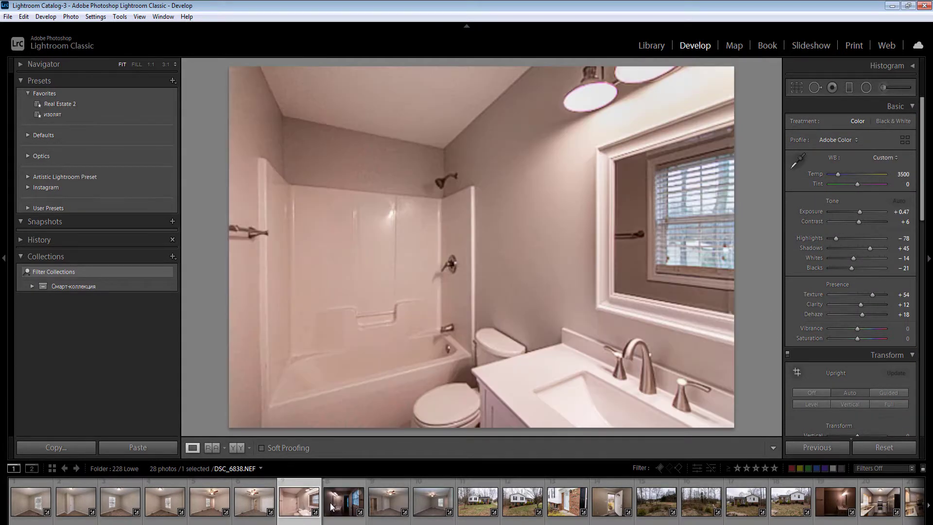
pyautogui.click(823, 447)
pyautogui.click(853, 511)
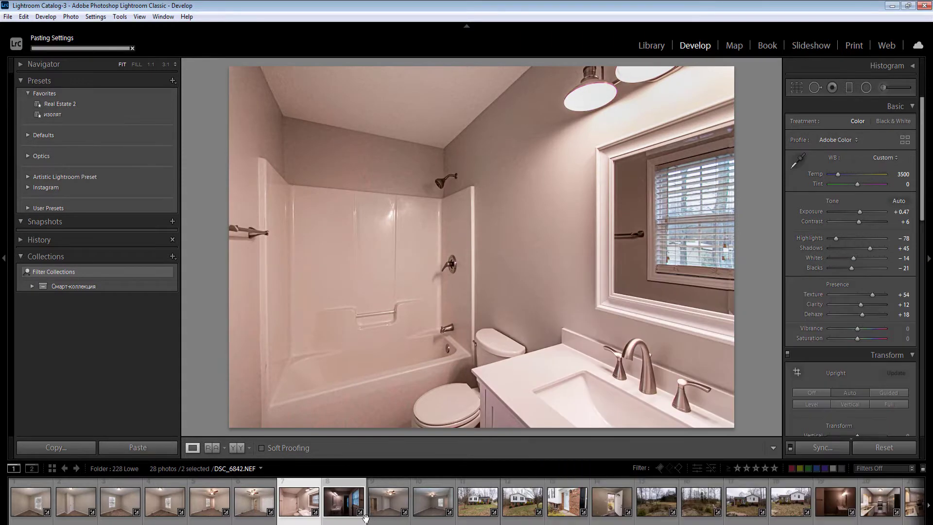
pyautogui.click(387, 506)
pyautogui.click(343, 503)
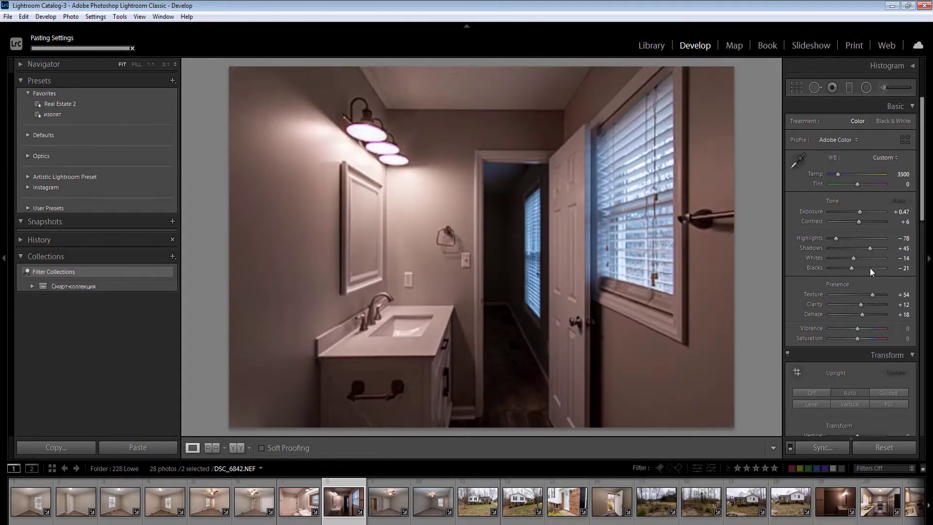
# - Set the bathroom photo's overall Exposure to +1.40
pyautogui.click(901, 212)
pyautogui.write('1.5')
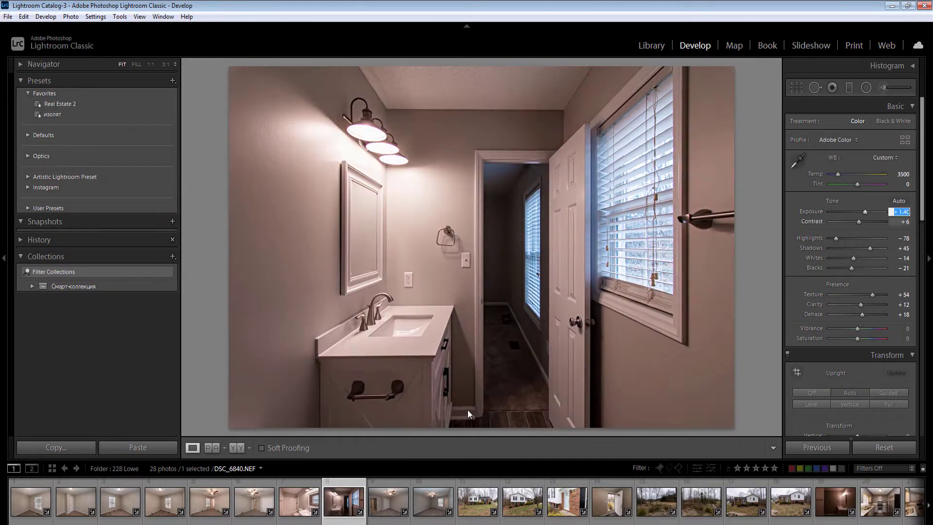
pyautogui.press('Return')
# - Add a large radial filter over the vanity cabinet and adjacent wall, raising its Exposure
pyautogui.hotkey('shift', 'm')
pyautogui.moveTo(363, 433); pyautogui.dragTo(520, 514)
pyautogui.click(902, 162)
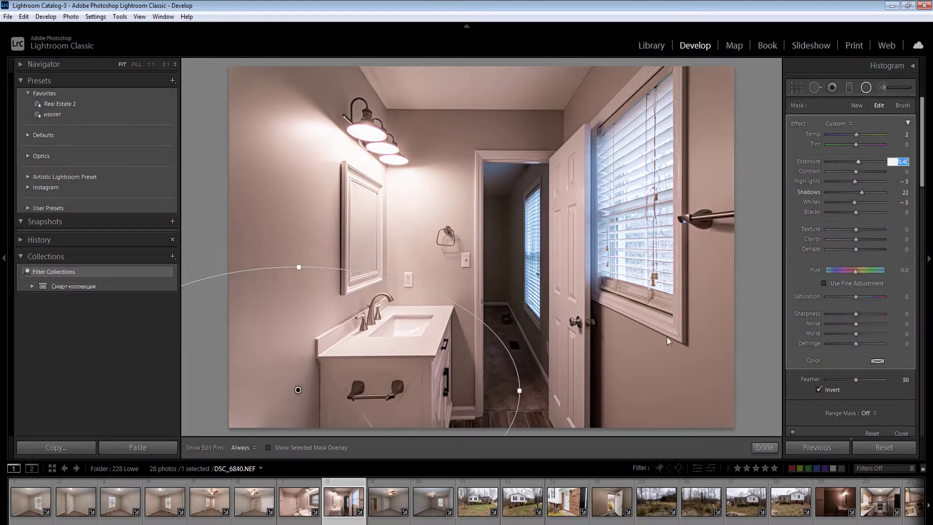
pyautogui.press('Up')
pyautogui.press('Up')
pyautogui.press('Up')
pyautogui.press('Return')
# - Add a radial filter with Exposure 0.30 over the lower door area and another with Exposure 1.00 over the dark doorway
pyautogui.moveTo(685, 474); pyautogui.dragTo(735, 505)
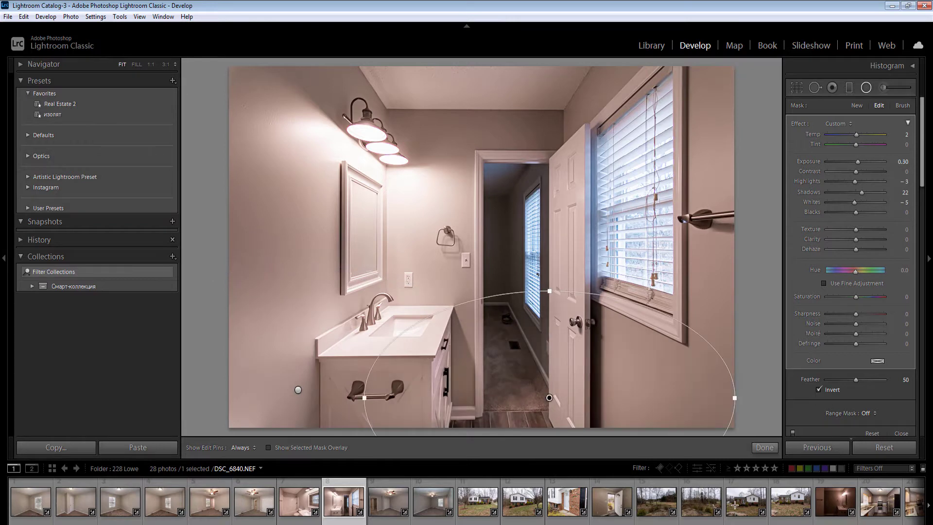
pyautogui.click(506, 254)
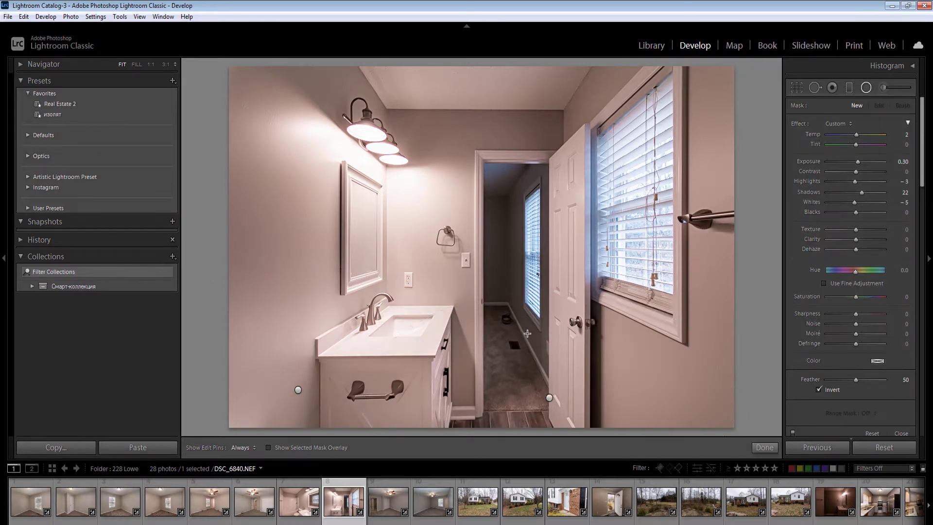
pyautogui.moveTo(527, 333); pyautogui.dragTo(537, 354)
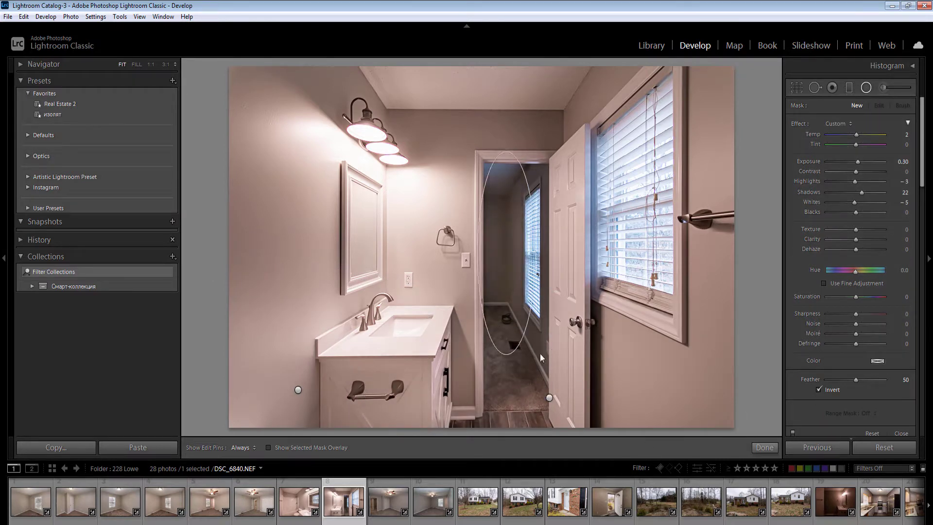
pyautogui.click(903, 162)
pyautogui.write('1.')
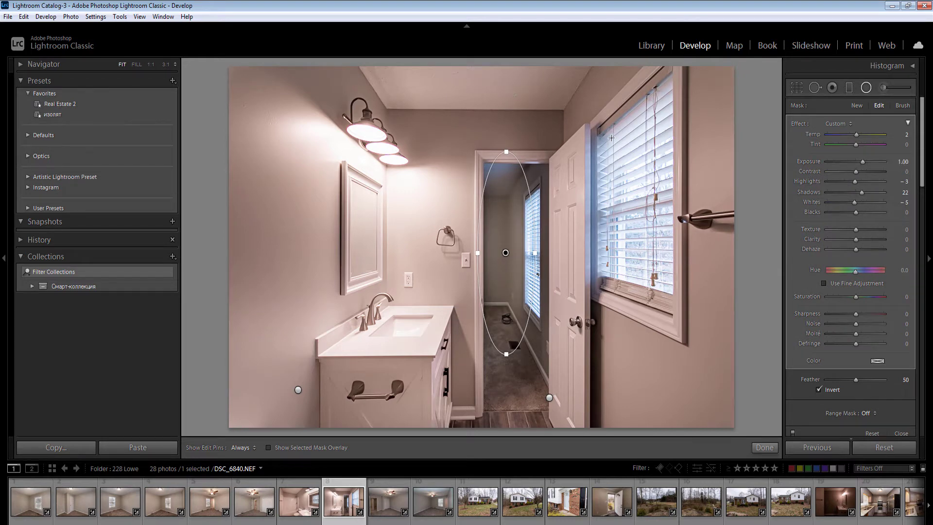
# - Add radial filters over the bathroom ceiling and the wall beside the window
pyautogui.moveTo(464, 73); pyautogui.dragTo(643, 157)
pyautogui.moveTo(726, 151); pyautogui.dragTo(798, 384)
pyautogui.press('Escape')
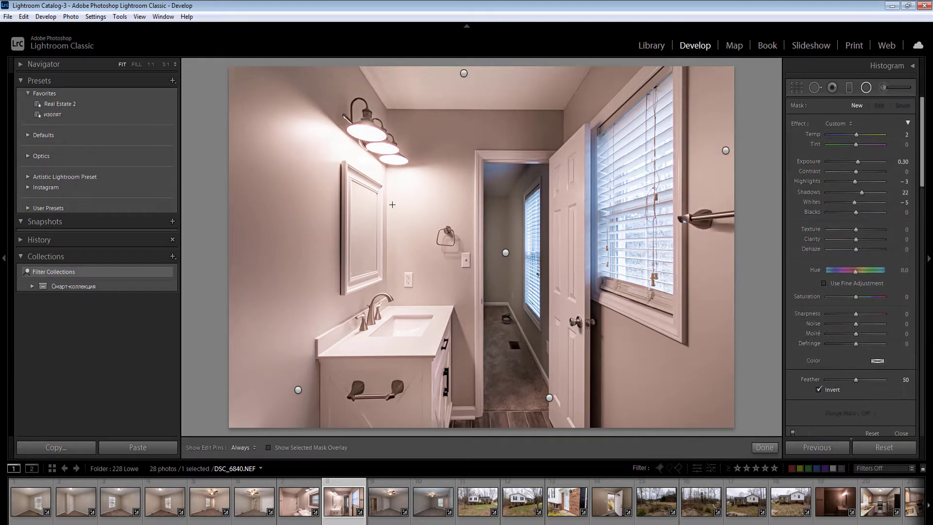
# - Add a radial filter around the vanity lights with Exposure −0.40, Whites −26 and reduced Highlights
pyautogui.moveTo(381, 158); pyautogui.dragTo(451, 249)
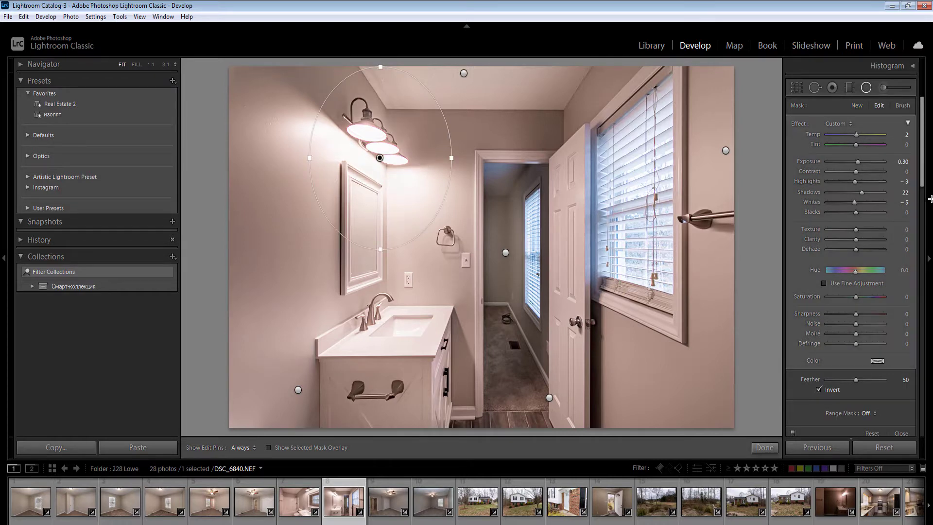
pyautogui.moveTo(903, 163); pyautogui.dragTo(897, 163)
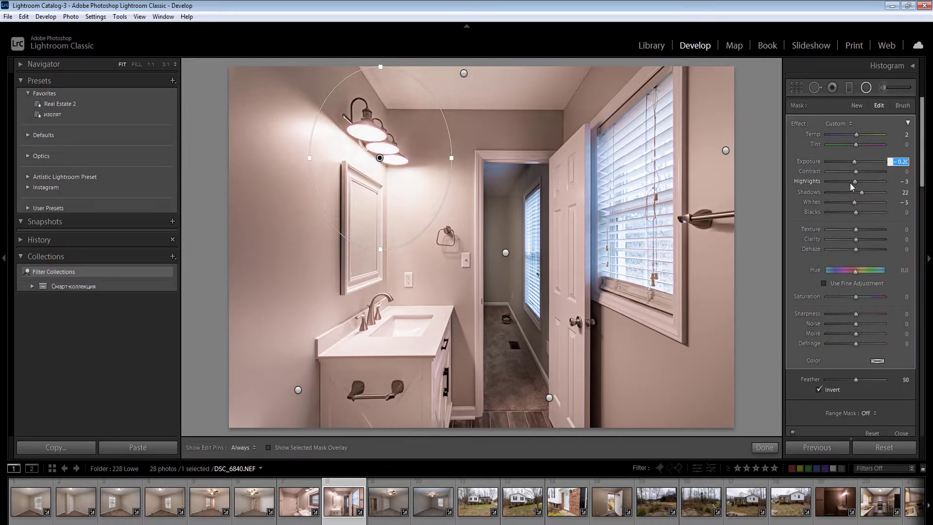
pyautogui.moveTo(851, 201); pyautogui.dragTo(848, 201)
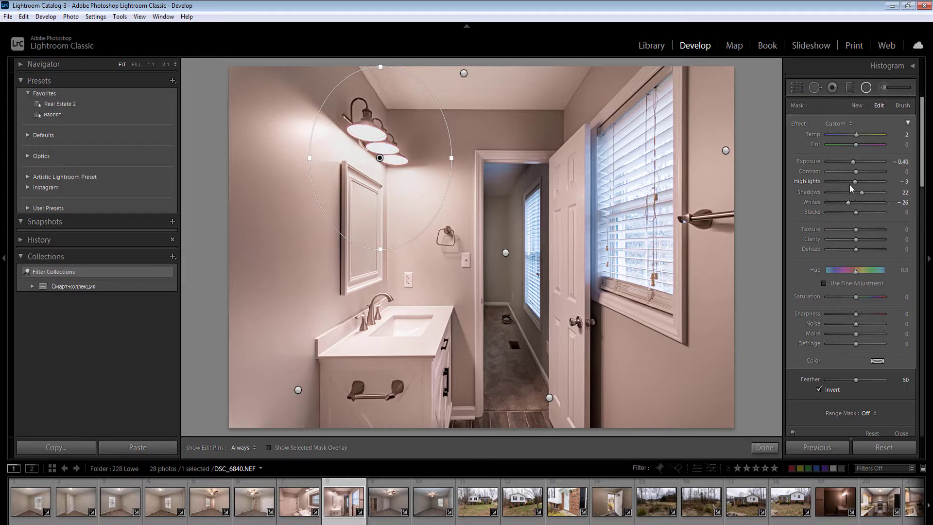
pyautogui.click(850, 184)
pyautogui.click(857, 105)
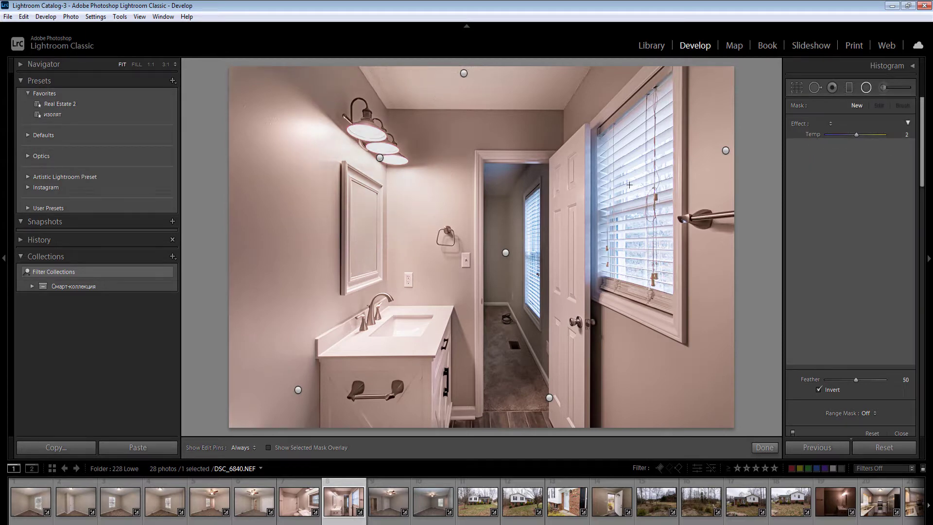
# - Add a radial filter over the large bathroom window with Exposure −0.80, Temp 20 and reduced Highlights
pyautogui.moveTo(682, 294)
pyautogui.mouseDown()
pyautogui.moveTo(692, 310)
pyautogui.moveTo(683, 304)
pyautogui.mouseUp()
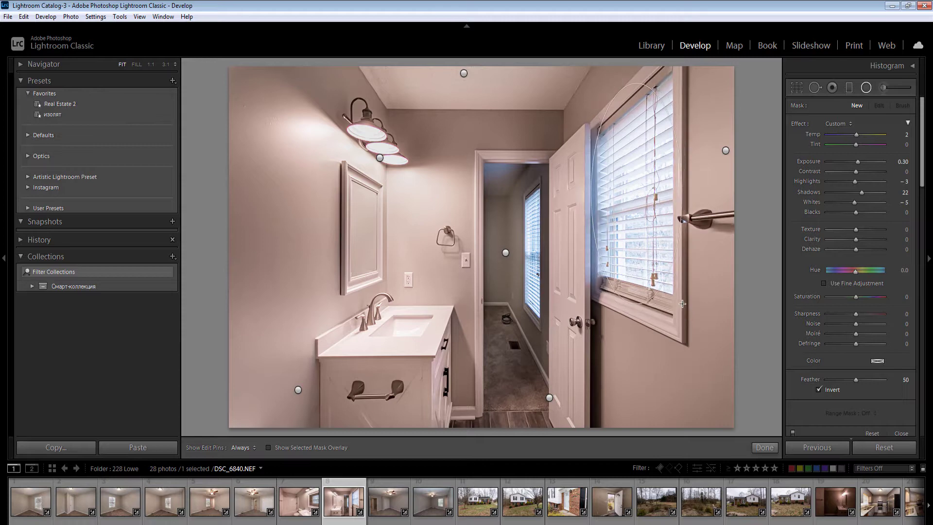
pyautogui.click(903, 162)
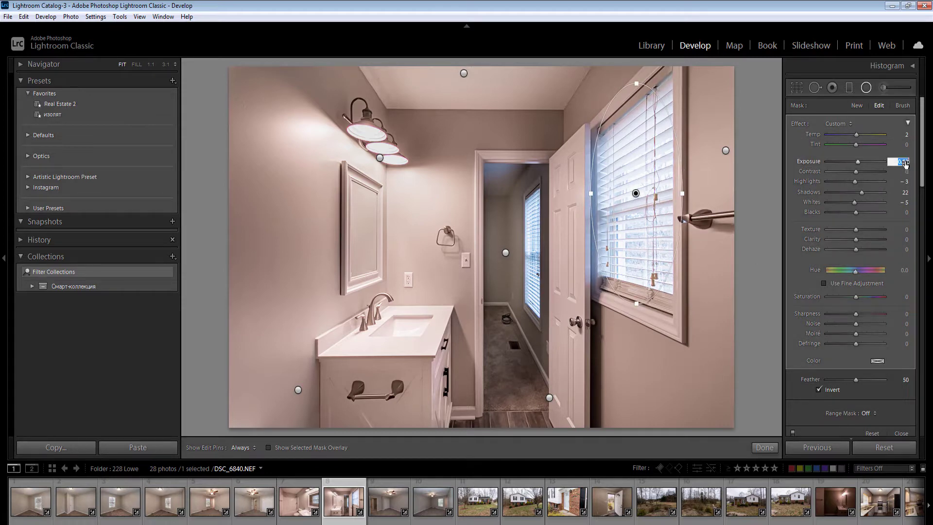
pyautogui.press('Down')
pyautogui.press('Down')
pyautogui.press('Down')
pyautogui.press('Down')
pyautogui.press('Down')
pyautogui.press('Down')
pyautogui.press('Down')
pyautogui.press('Down')
pyautogui.press('Down')
pyautogui.press('Down')
pyautogui.press('Down')
pyautogui.click(906, 137)
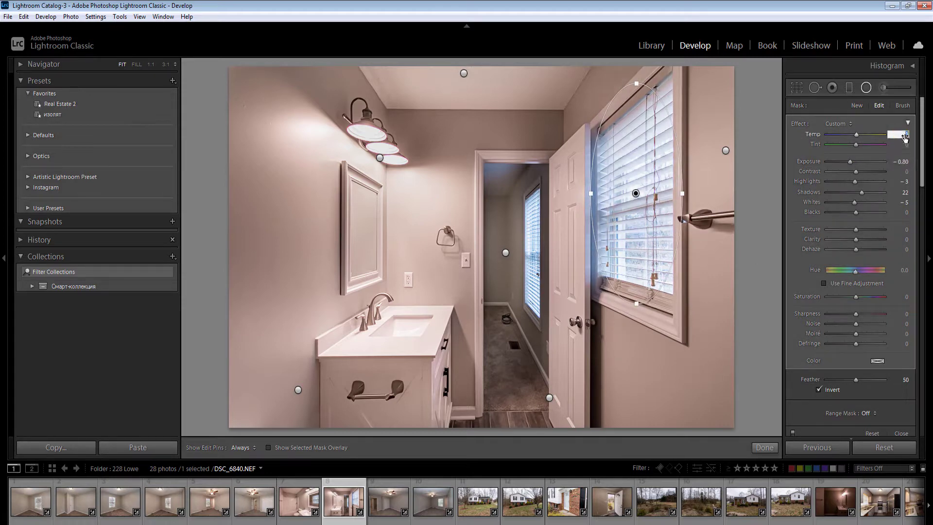
pyautogui.write('20')
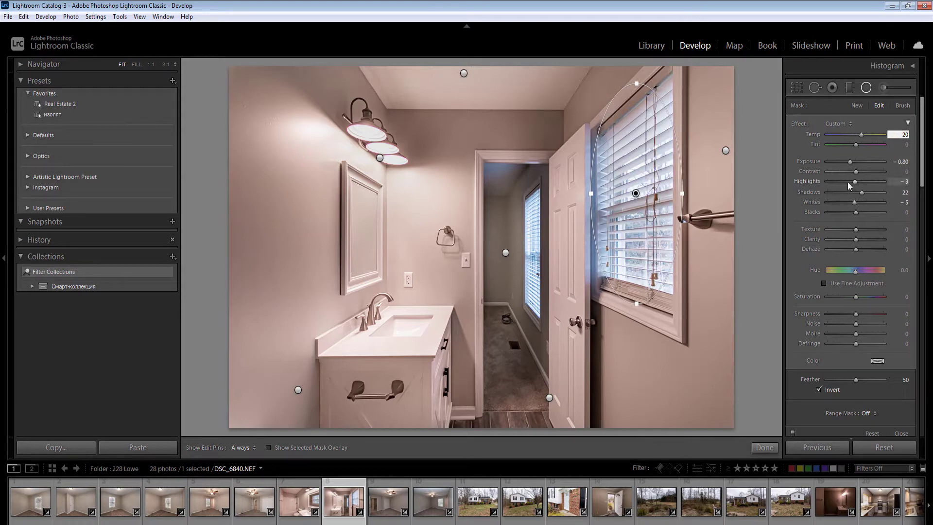
pyautogui.moveTo(855, 181); pyautogui.dragTo(849, 182)
# - Add a narrow radial filter over the window seen through the doorway with Exposure −0.50 and Highlights −23
pyautogui.click(532, 255)
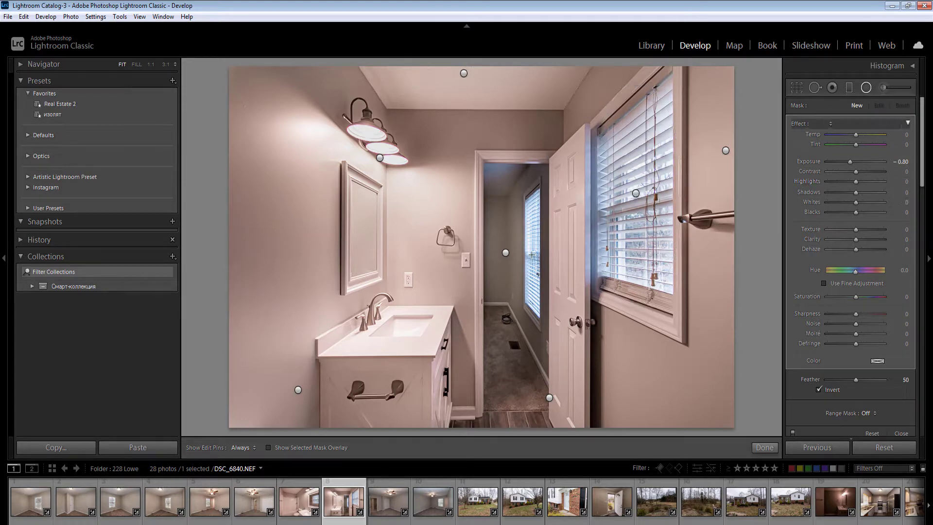
pyautogui.moveTo(540, 292); pyautogui.dragTo(542, 321)
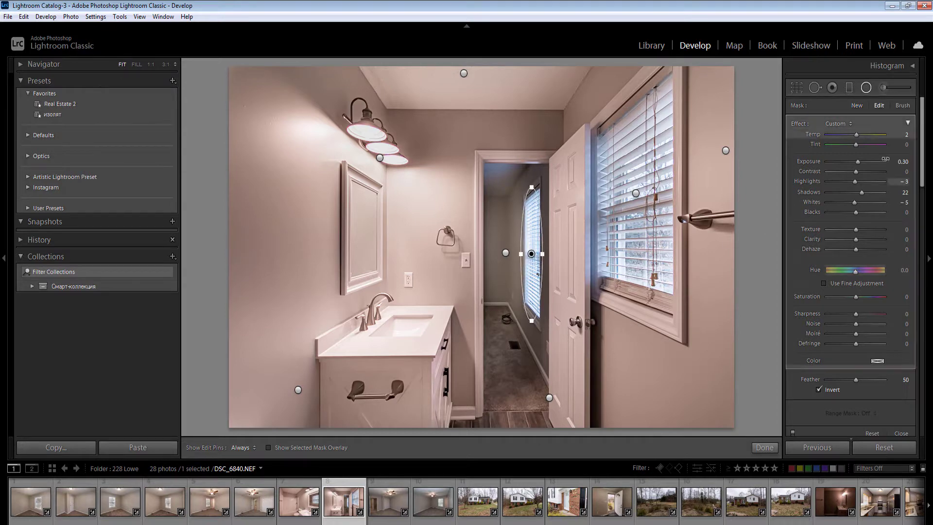
pyautogui.click(903, 162)
pyautogui.write('-0.5')
pyautogui.moveTo(856, 183); pyautogui.dragTo(849, 183)
pyautogui.click(894, 161)
pyautogui.press('Return')
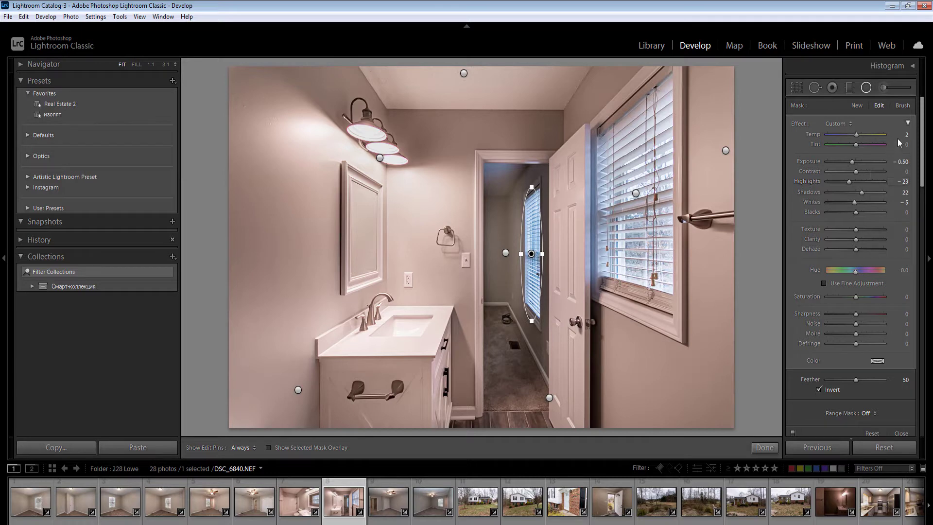
# - Raise the Temp of the filter on the window beyond the doorway and add a radial filter over the doorway floor
pyautogui.click(903, 136)
pyautogui.press('Up')
pyautogui.press('Up')
pyautogui.press('Up')
pyautogui.press('Up')
pyautogui.press('Up')
pyautogui.press('Up')
pyautogui.press('Up')
pyautogui.press('Up')
pyautogui.press('Up')
pyautogui.press('Up')
pyautogui.press('Up')
pyautogui.press('Up')
pyautogui.moveTo(530, 388); pyautogui.dragTo(554, 451)
# - Add a radial filter around the sink countertop with Exposure −0.50 and Highlights −20
pyautogui.click(395, 334)
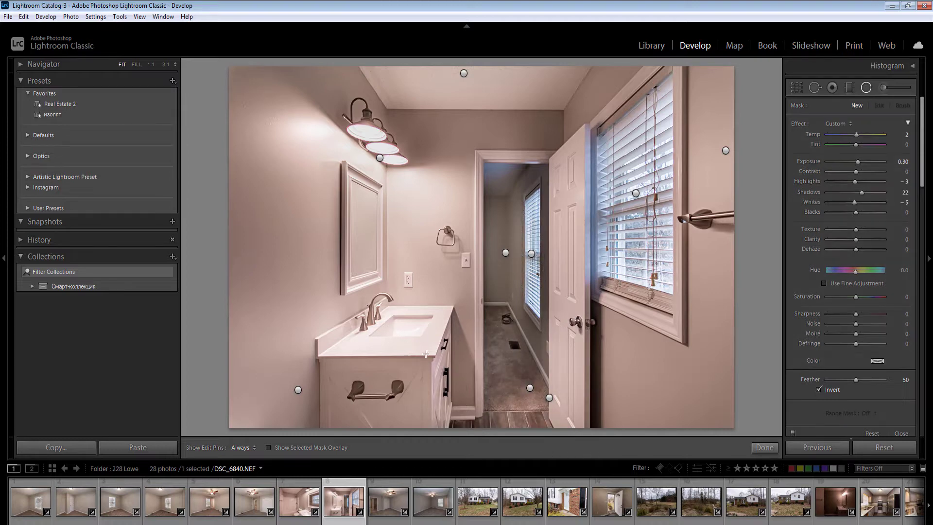
pyautogui.moveTo(390, 325); pyautogui.dragTo(463, 370)
pyautogui.click(906, 163)
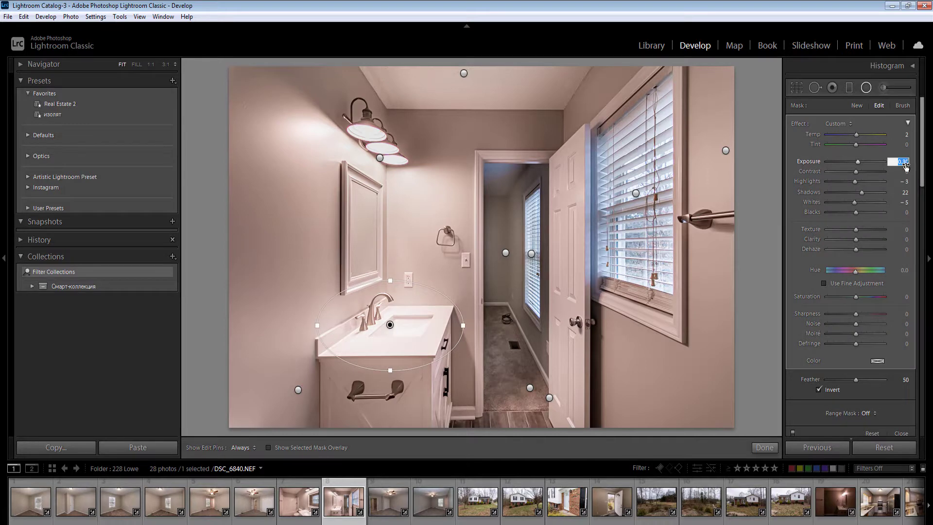
pyautogui.press('Down')
pyautogui.press('Down')
pyautogui.press('Down')
pyautogui.press('Down')
pyautogui.press('Down')
pyautogui.press('Down')
pyautogui.press('Down')
pyautogui.click(850, 182)
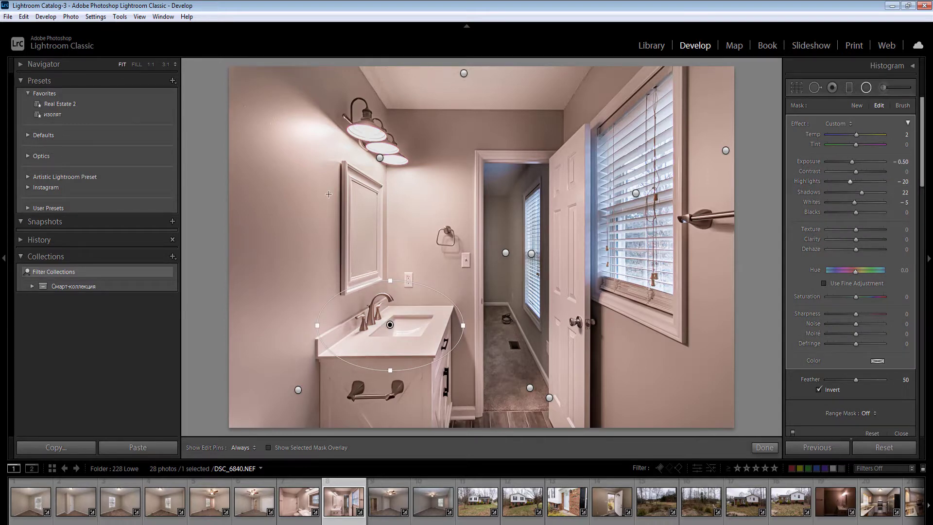
# - Add brightening radial filters over the wall beside the mirror, above the doorway and below the window, and finish the masking
pyautogui.moveTo(236, 216); pyautogui.dragTo(327, 366)
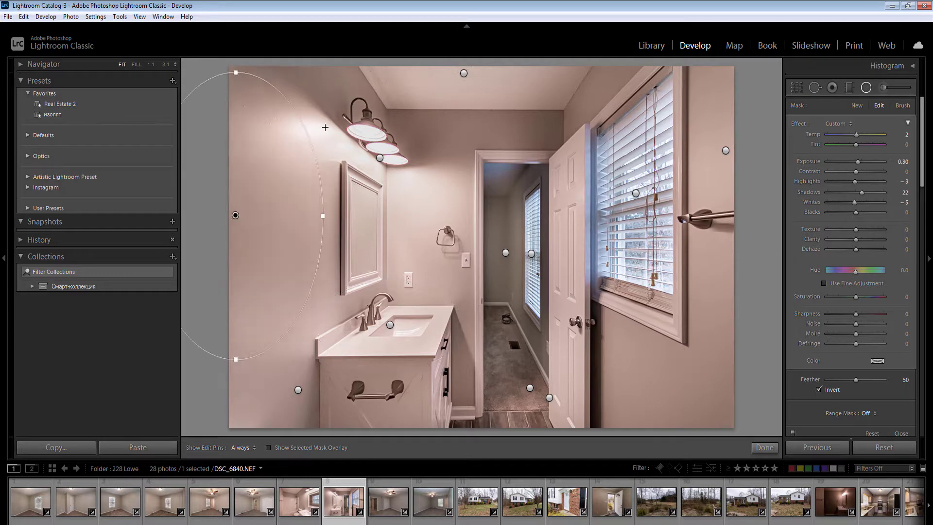
pyautogui.moveTo(470, 118); pyautogui.dragTo(591, 163)
pyautogui.moveTo(640, 390); pyautogui.dragTo(731, 423)
pyautogui.click(765, 447)
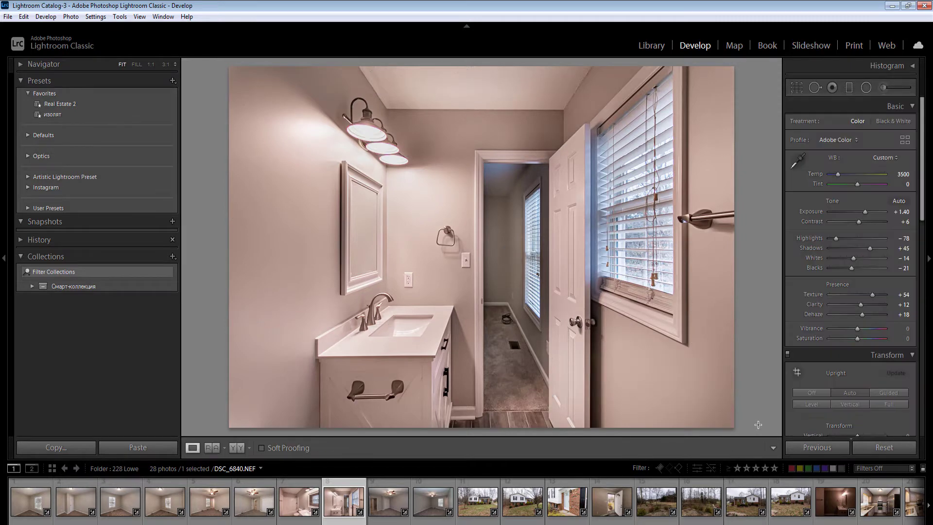
# - In the DSC_6842.NEF bedroom photo, set Exposure to +0.47 and Temp to 4850, and apply Auto Upright perspective correction
pyautogui.press('Right')
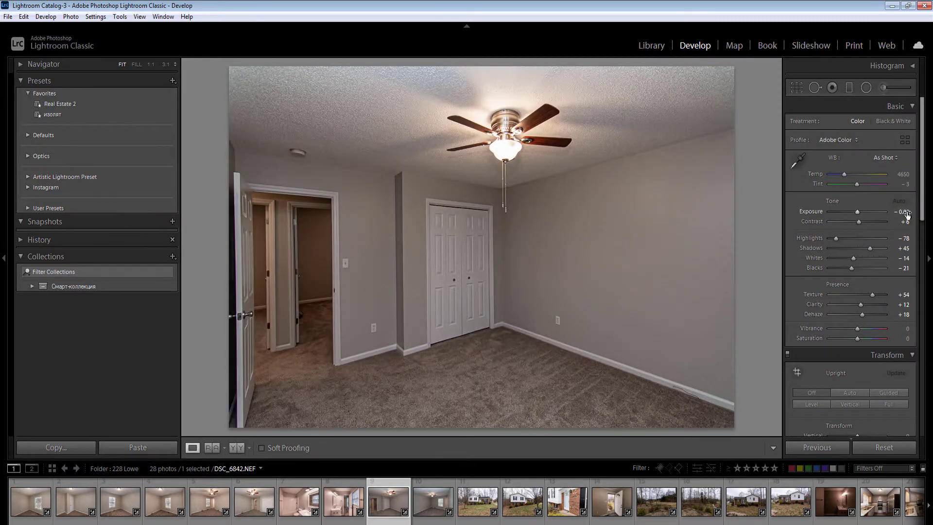
pyautogui.moveTo(904, 213); pyautogui.dragTo(909, 213)
pyautogui.moveTo(905, 176); pyautogui.dragTo(908, 177)
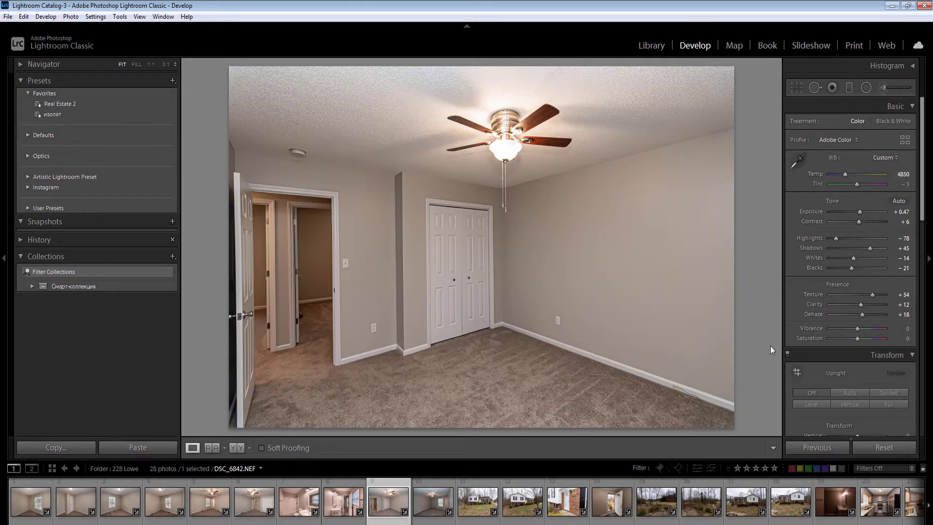
pyautogui.click(860, 395)
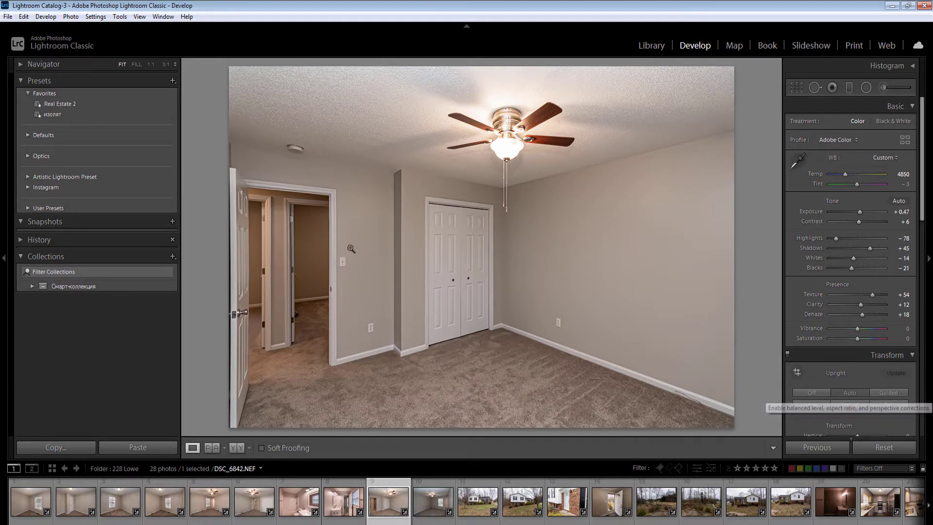
# - Add a tall radial filter over the bedroom's open doorway with Exposure 0.70
pyautogui.hotkey('shift', 'm')
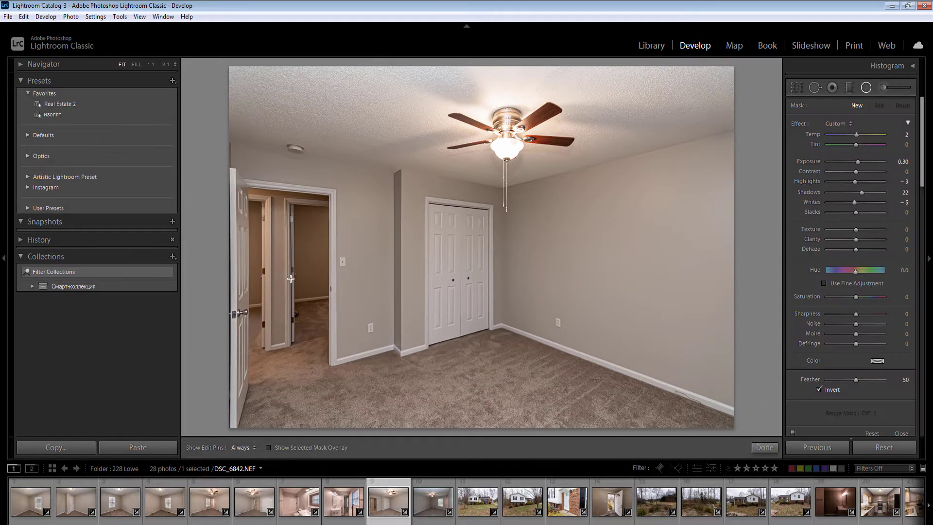
pyautogui.moveTo(286, 279); pyautogui.dragTo(342, 388)
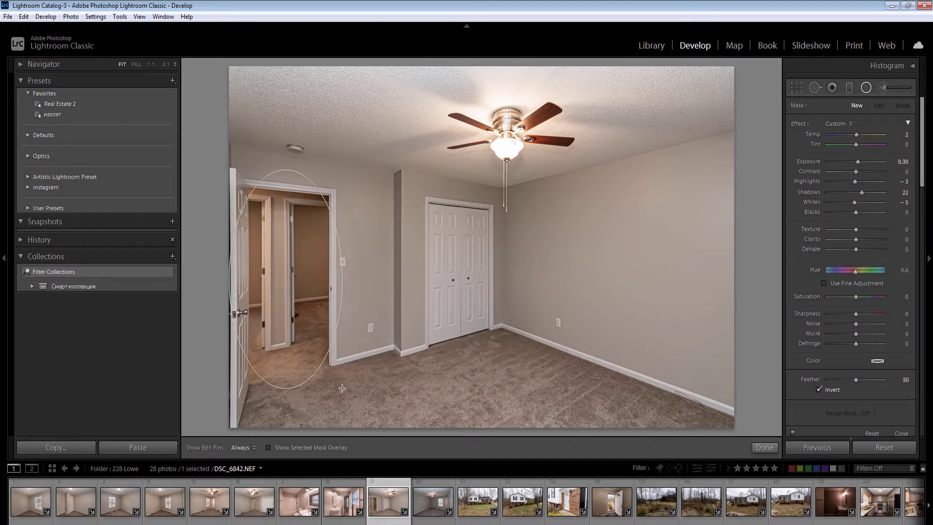
pyautogui.click(902, 161)
pyautogui.press('Up')
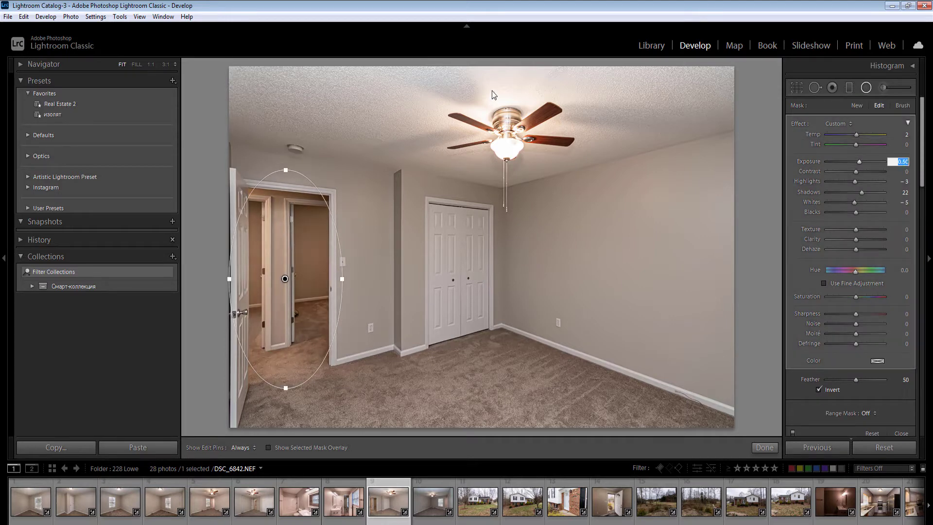
pyautogui.press('Up')
pyautogui.press('Up')
# - Add a wide radial filter over the bedroom ceiling with Exposure −0.30 and Highlights −21
pyautogui.moveTo(491, 87); pyautogui.dragTo(733, 179)
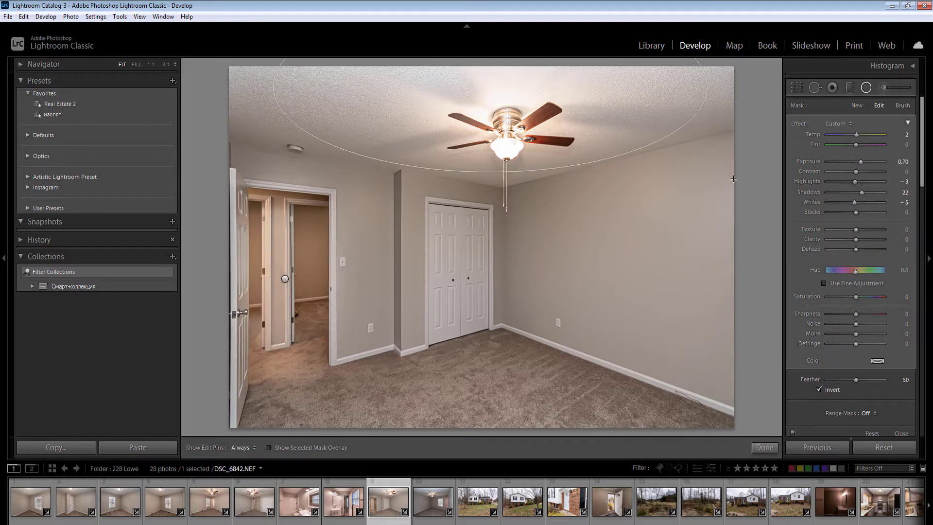
pyautogui.click(902, 162)
pyautogui.write('-0.3')
pyautogui.press('Return')
pyautogui.moveTo(855, 182); pyautogui.dragTo(850, 181)
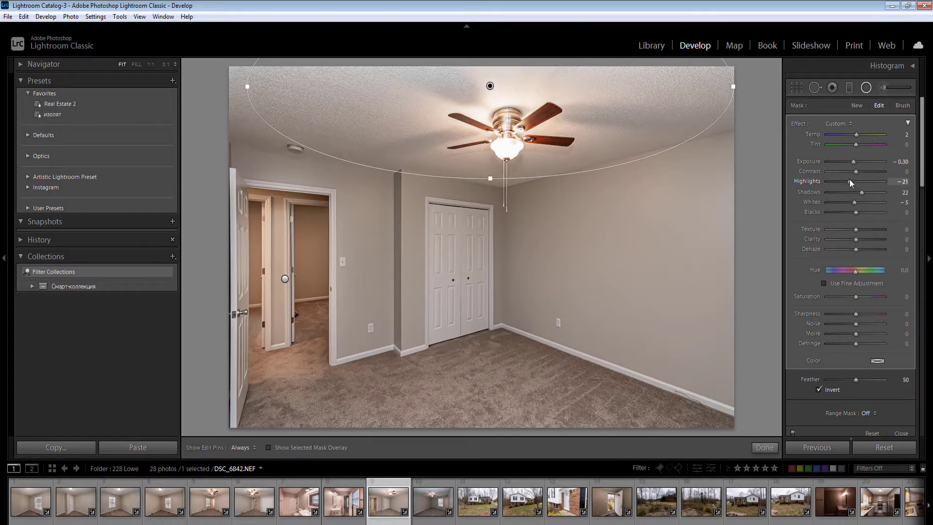
# - Set the ceiling filter's Temp to 10, add a small radial filter over the inner hallway doorway, and finish the masking
pyautogui.click(903, 134)
pyautogui.write('10')
pyautogui.press('Return')
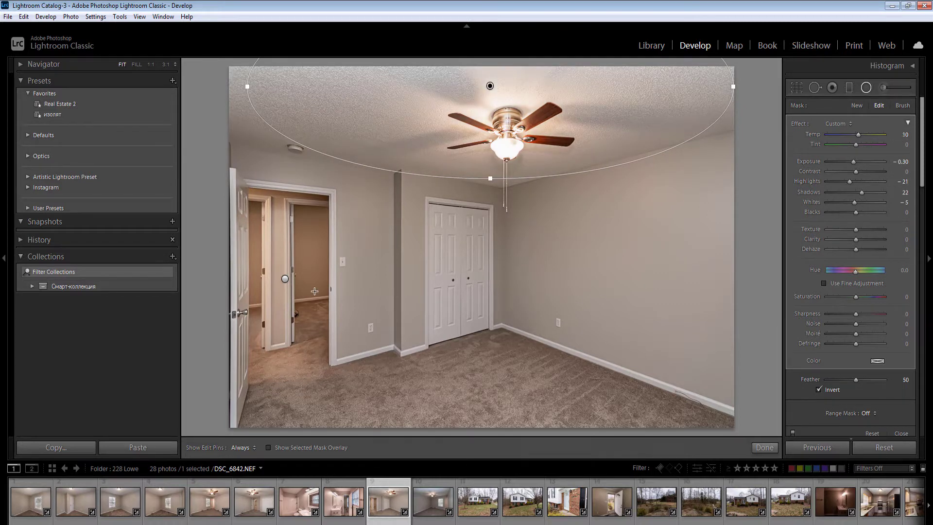
pyautogui.moveTo(311, 278); pyautogui.dragTo(332, 360)
pyautogui.doubleClick(310, 279)
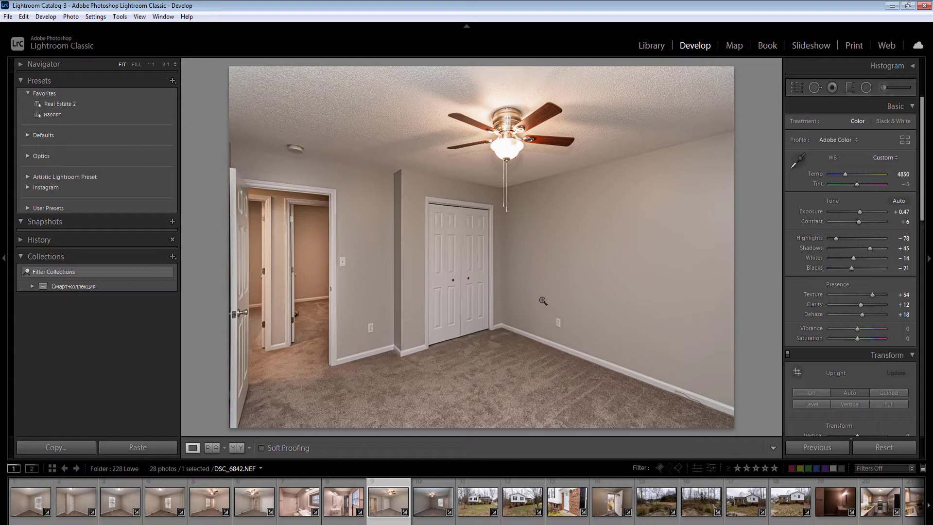
# - Synchronize the develop settings from DSC_6842.NEF to the adjacent bedroom photo DSC_6843.NEF
pyautogui.keyDown('ctrl'); pyautogui.click(433, 500); pyautogui.keyUp('ctrl')
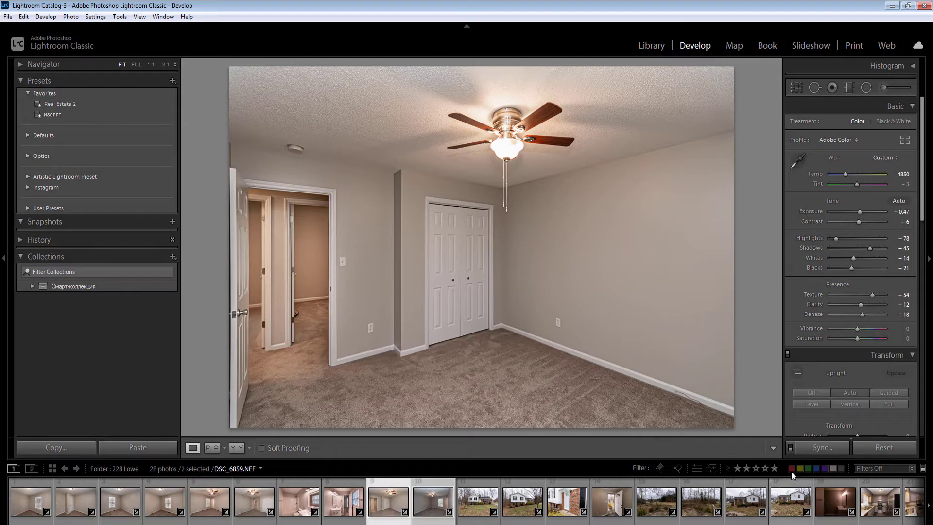
pyautogui.click(821, 447)
pyautogui.click(849, 508)
pyautogui.click(476, 505)
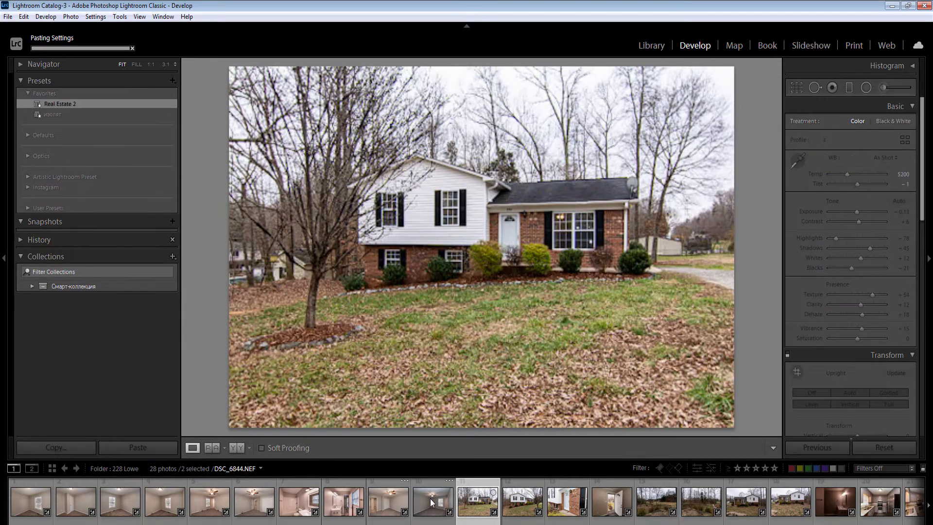
# - In the DSC_6843.NEF bedroom photo, set Exposure to +0.37 and apply Auto Upright perspective correction
pyautogui.click(437, 482)
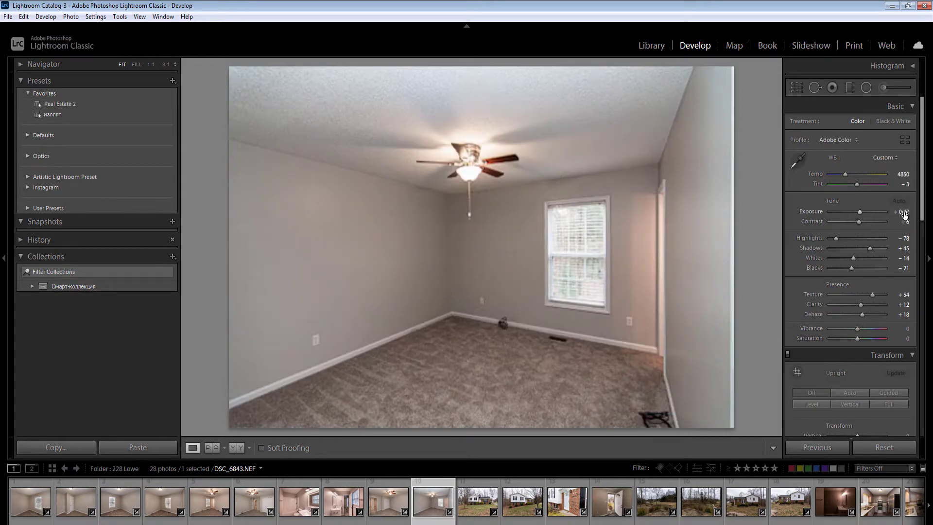
pyautogui.moveTo(901, 213); pyautogui.dragTo(898, 212)
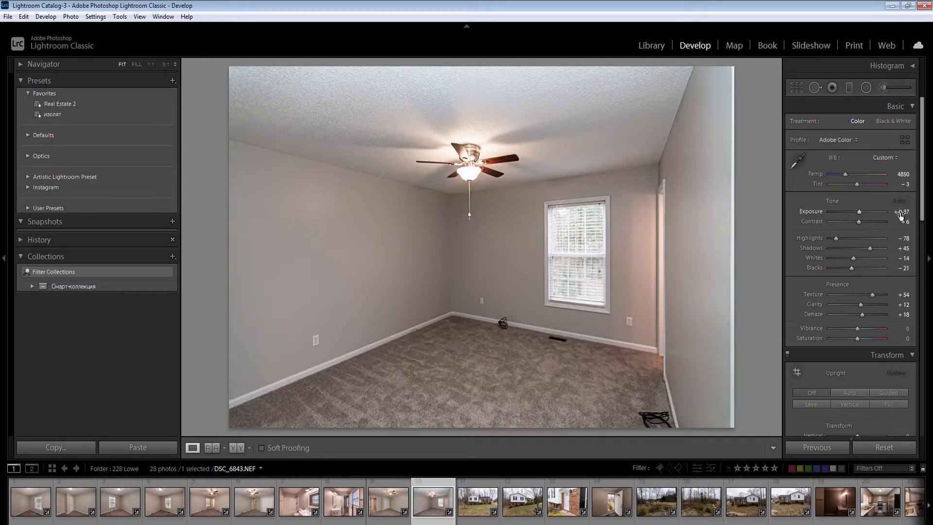
pyautogui.click(857, 391)
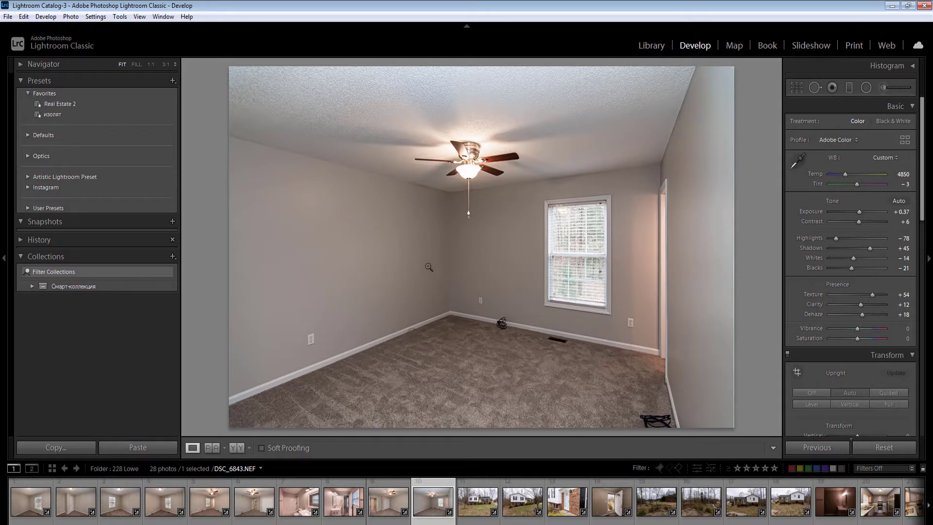
# - Add a large Exposure 0.30 radial filter over the room's corner and a warmer one over the window with Exposure −0.30 and Highlights −30
pyautogui.hotkey('shift', 'm')
pyautogui.moveTo(428, 257); pyautogui.dragTo(558, 331)
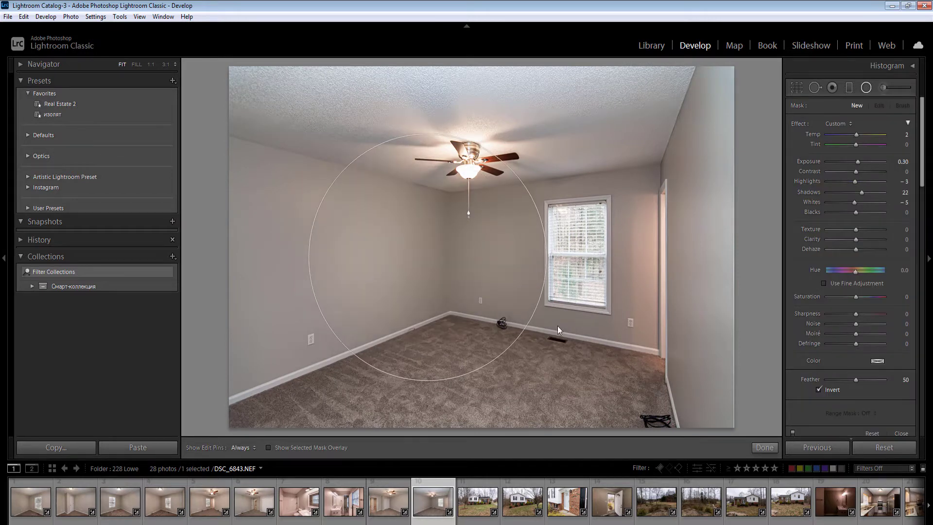
pyautogui.moveTo(578, 253); pyautogui.dragTo(616, 319)
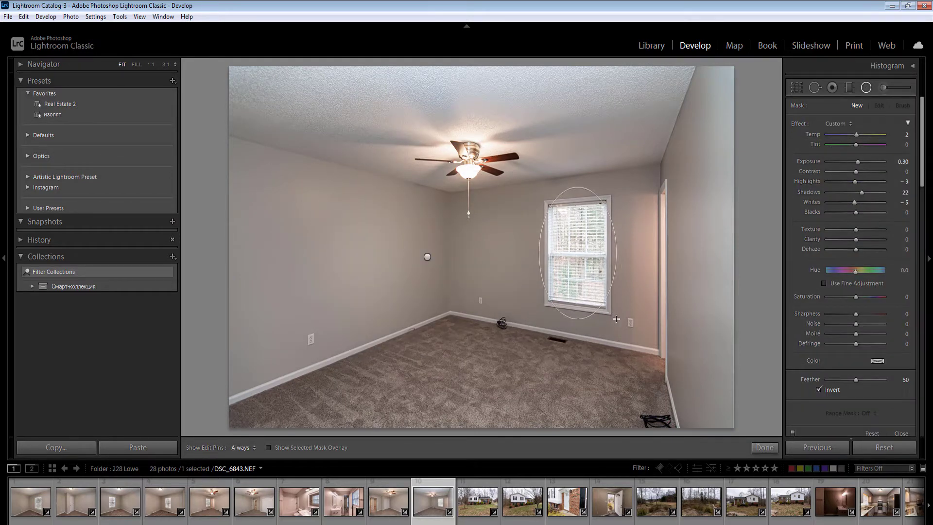
pyautogui.click(903, 162)
pyautogui.write('-0.3')
pyautogui.press('Return')
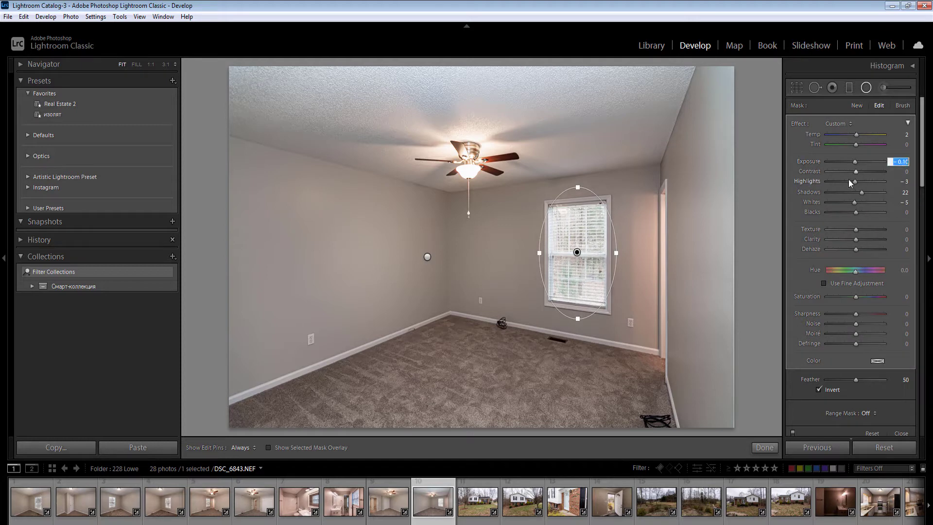
pyautogui.moveTo(855, 182); pyautogui.dragTo(848, 183)
pyautogui.click(902, 135)
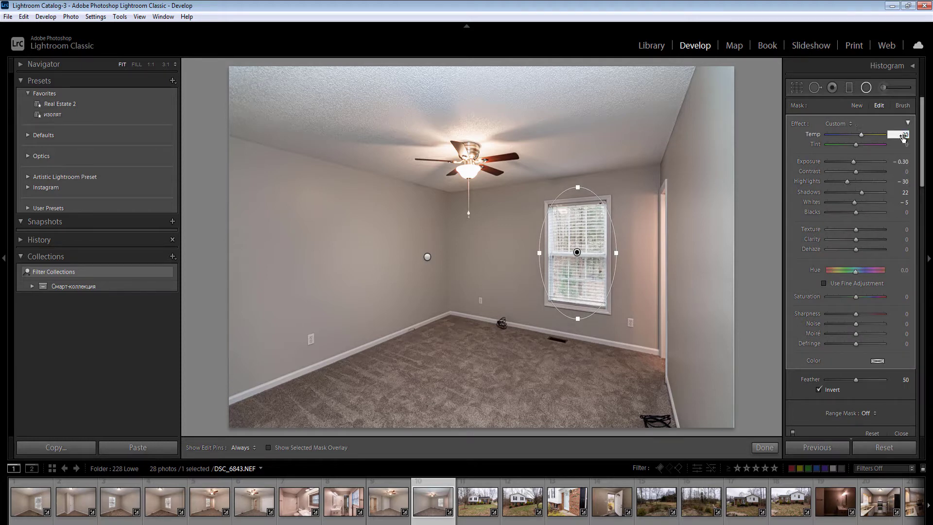
pyautogui.press('Return')
pyautogui.press('Return')
# - Add a radial filter over the window's lower half with Exposure −0.40 and Highlights −23
pyautogui.moveTo(601, 303); pyautogui.dragTo(605, 303)
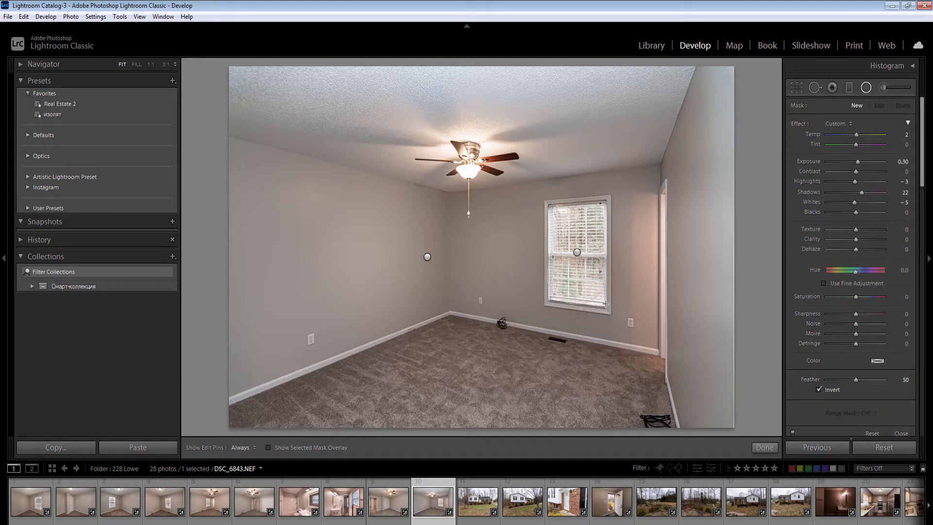
pyautogui.click(905, 162)
pyautogui.write('-0.4')
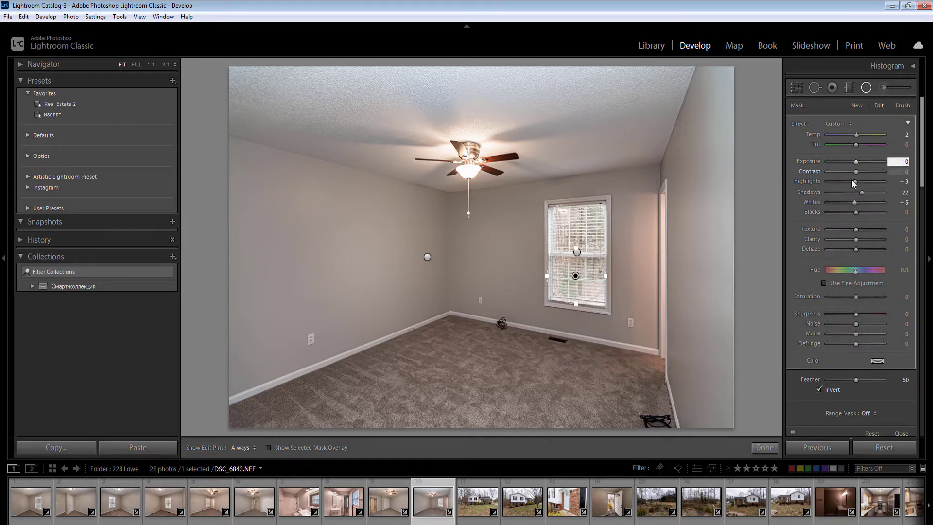
pyautogui.press('Return')
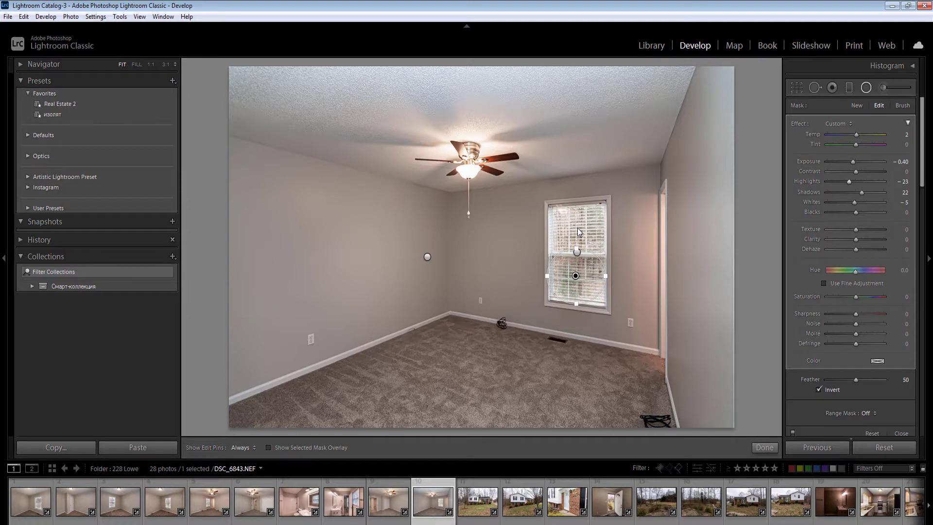
# - Add a radial filter over the window's upper half with Exposure −0.50 and Highlights −20, and finish the masking
pyautogui.press('Escape')
pyautogui.moveTo(578, 227); pyautogui.dragTo(609, 249)
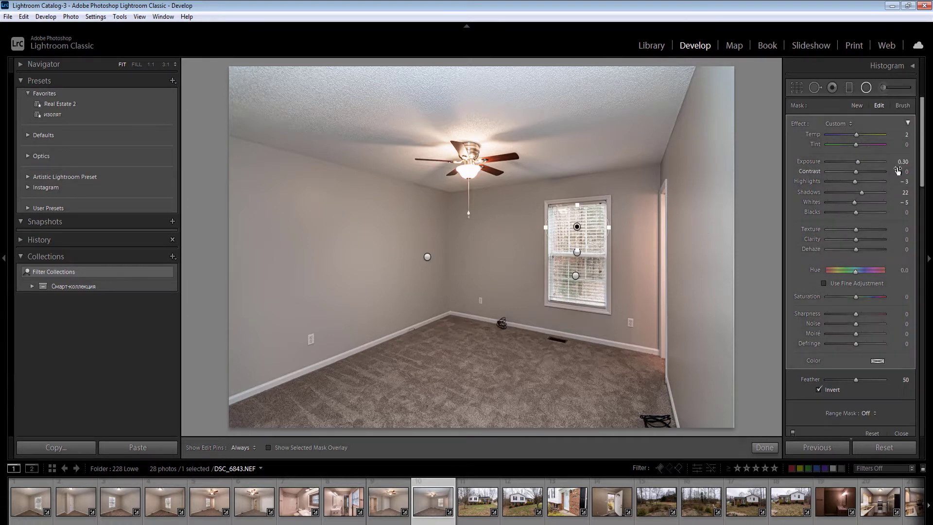
pyautogui.moveTo(904, 167); pyautogui.dragTo(846, 183)
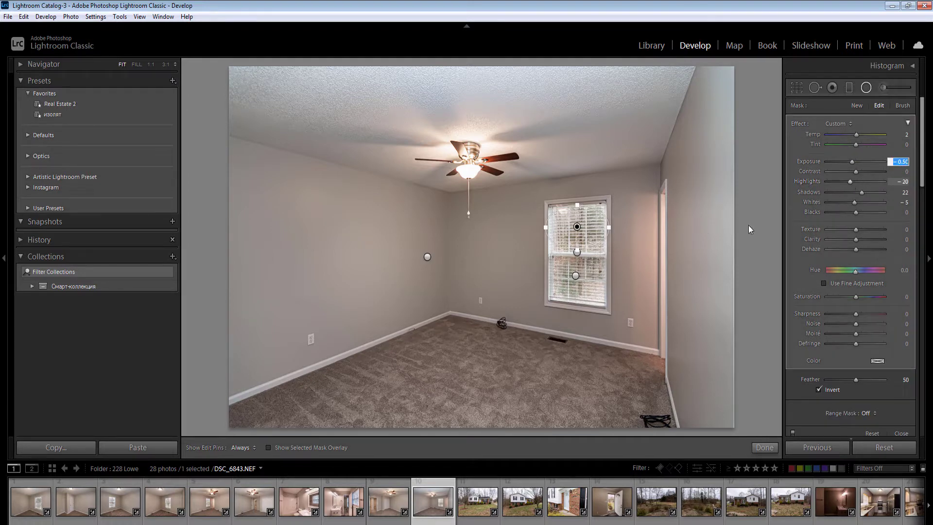
pyautogui.press('Escape')
pyautogui.press('Escape')
# - In the DSC_6844.NEF house exterior photo, set Exposure to −0.53 and Whites to −23
pyautogui.press('Right')
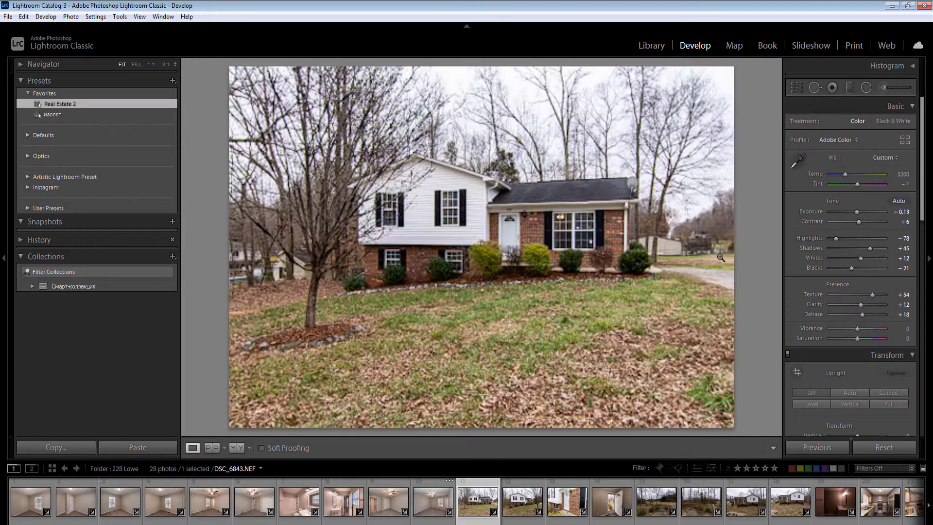
pyautogui.click(903, 212)
pyautogui.write('-0.43')
pyautogui.press('Return')
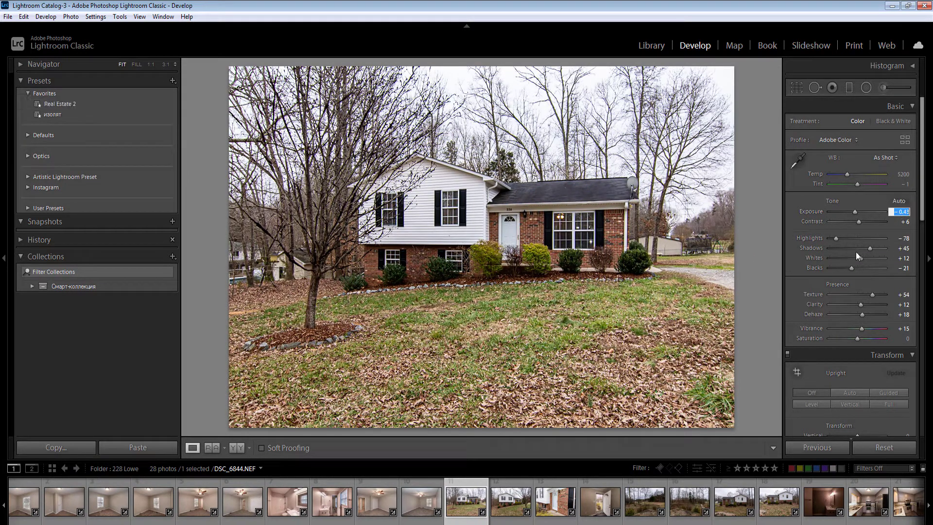
pyautogui.click(852, 258)
pyautogui.moveTo(903, 211); pyautogui.dragTo(899, 211)
# - Add a wide radial filter over the house, raise its Exposure, and finish the masking
pyautogui.hotkey('shift', 'm')
pyautogui.moveTo(479, 249); pyautogui.dragTo(691, 331)
pyautogui.click(902, 162)
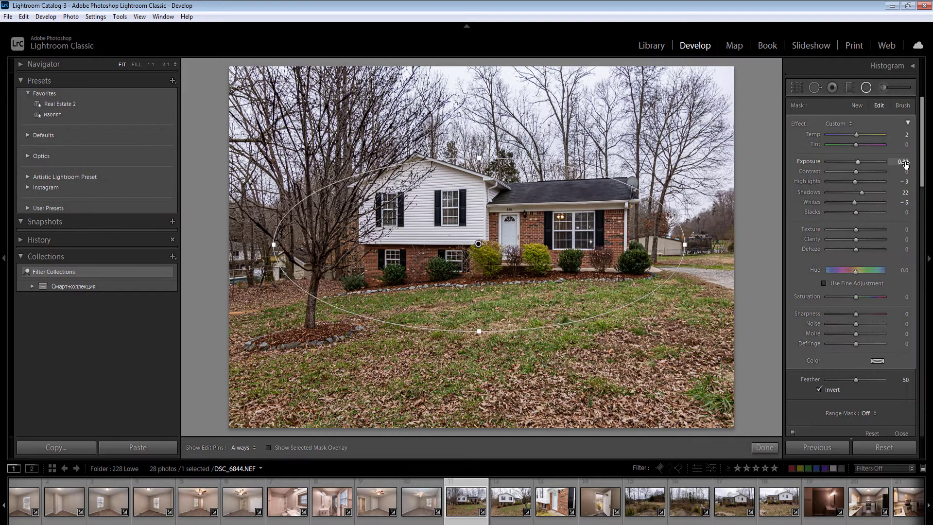
pyautogui.press('Up')
pyautogui.press('Up')
pyautogui.press('Return')
pyautogui.press('Return')
pyautogui.hotkey('shift', 'm')
# - Synchronize the DSC_6844.NEF develop settings to the other six exterior photos, leaving local adjustments, transform and crop excluded
pyautogui.keyDown('shift'); pyautogui.click(558, 503); pyautogui.keyUp('shift')
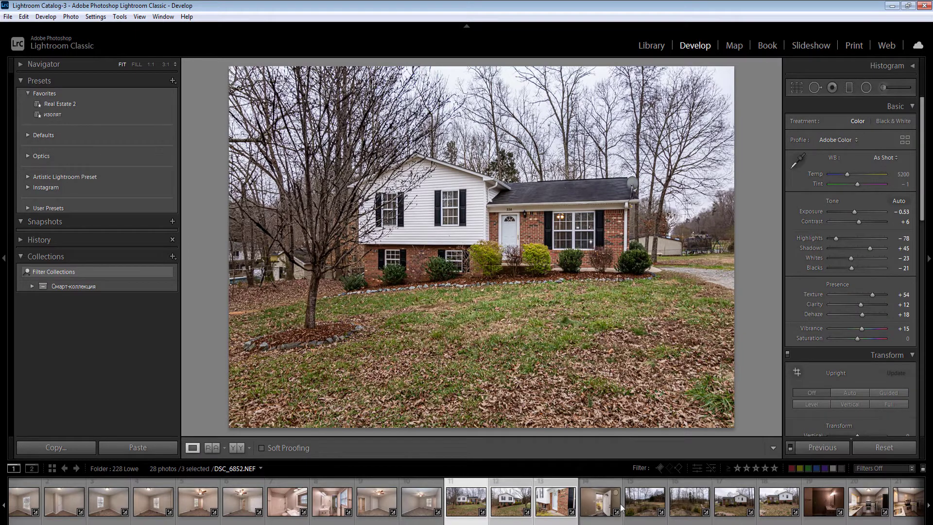
pyautogui.keyDown('ctrl'); pyautogui.click(649, 506); pyautogui.keyUp('ctrl')
pyautogui.keyDown('shift'); pyautogui.click(774, 503); pyautogui.keyUp('shift')
pyautogui.click(821, 451)
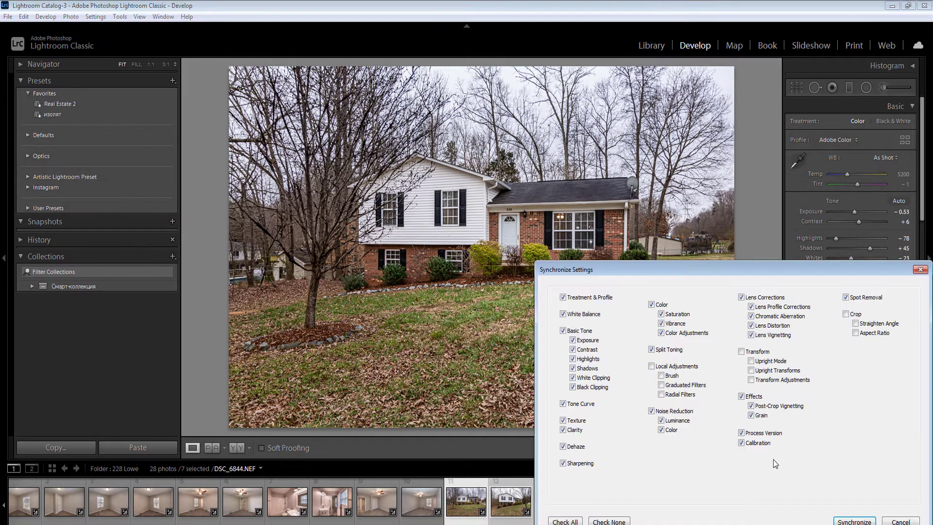
pyautogui.press('Return')
pyautogui.click(423, 504)
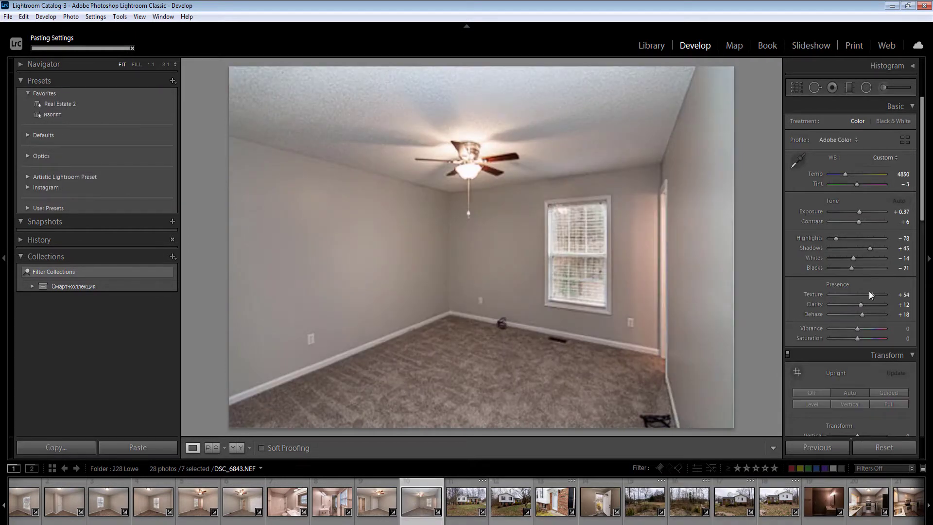
# - In the DSC_6847.NEF house exterior photo, set Exposure to −0.33
pyautogui.click(501, 506)
pyautogui.click(905, 213)
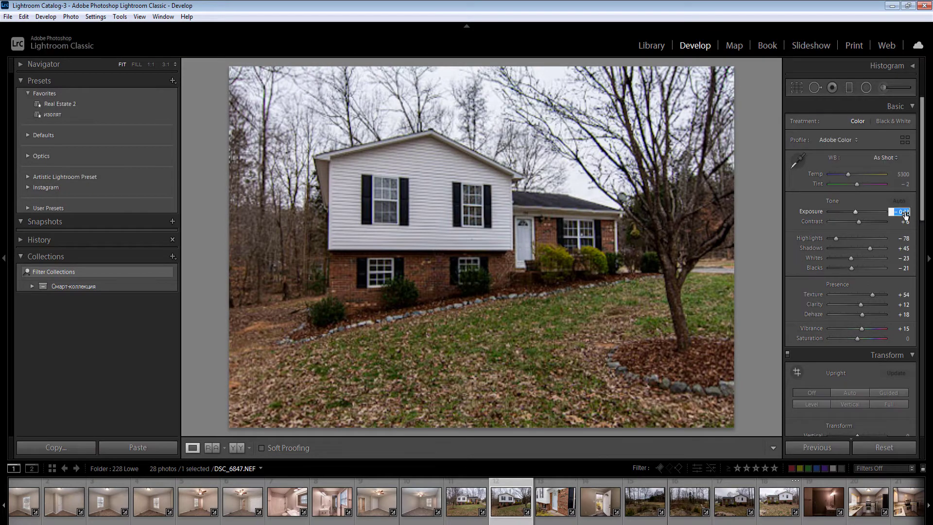
pyautogui.press('Up')
pyautogui.press('Up')
pyautogui.press('Up')
pyautogui.press('Up')
pyautogui.press('Return')
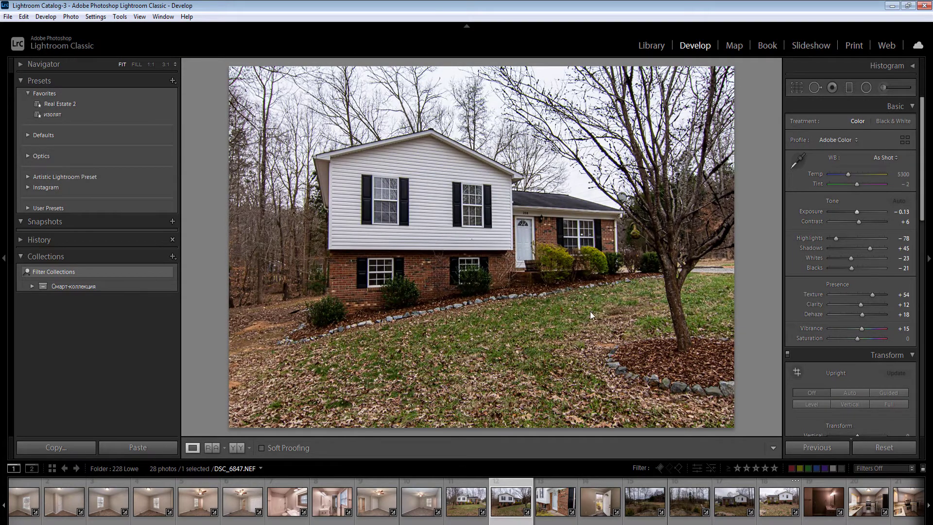
pyautogui.click(902, 213)
pyautogui.press('Down')
pyautogui.press('Down')
pyautogui.press('Return')
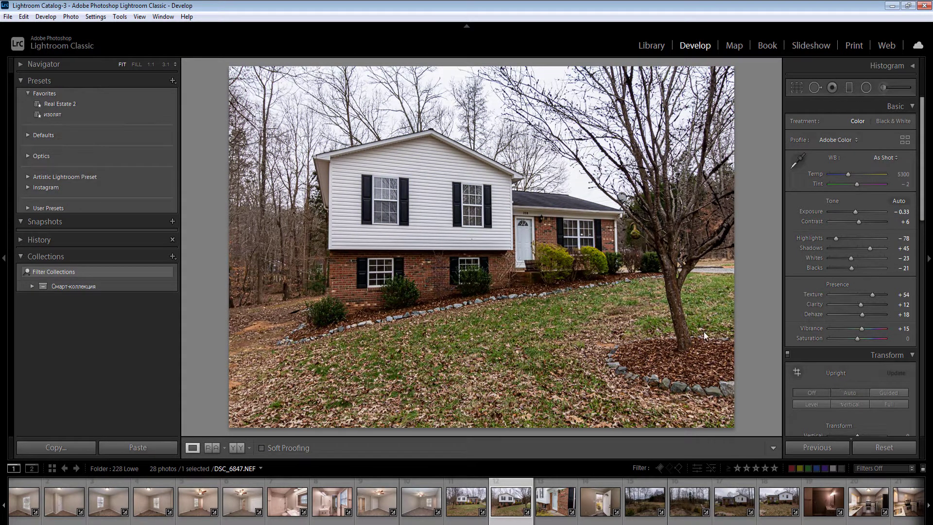
# - Add a wide radial filter over the house and front lawn with Exposure 0.60, and finish the masking
pyautogui.hotkey('shift', 'm')
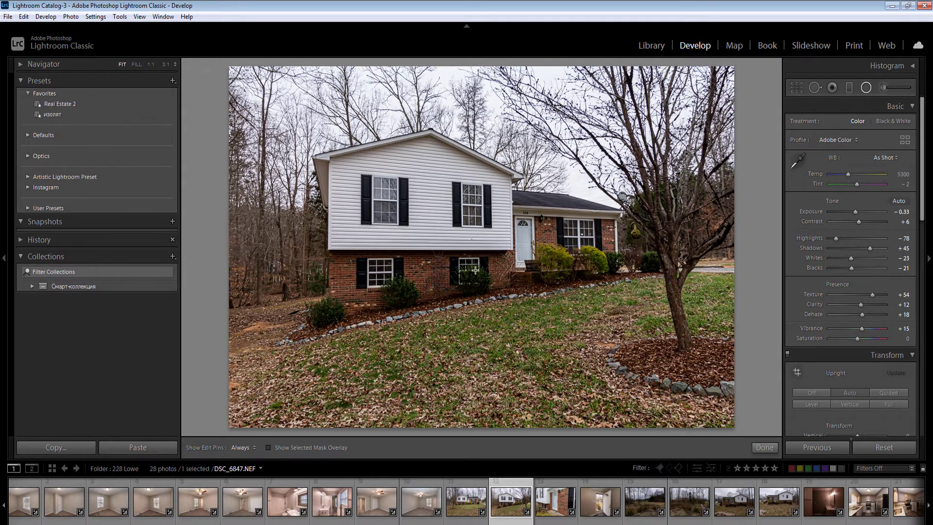
pyautogui.moveTo(465, 256); pyautogui.dragTo(678, 366)
pyautogui.click(902, 162)
pyautogui.scroll(3, 900, 166)
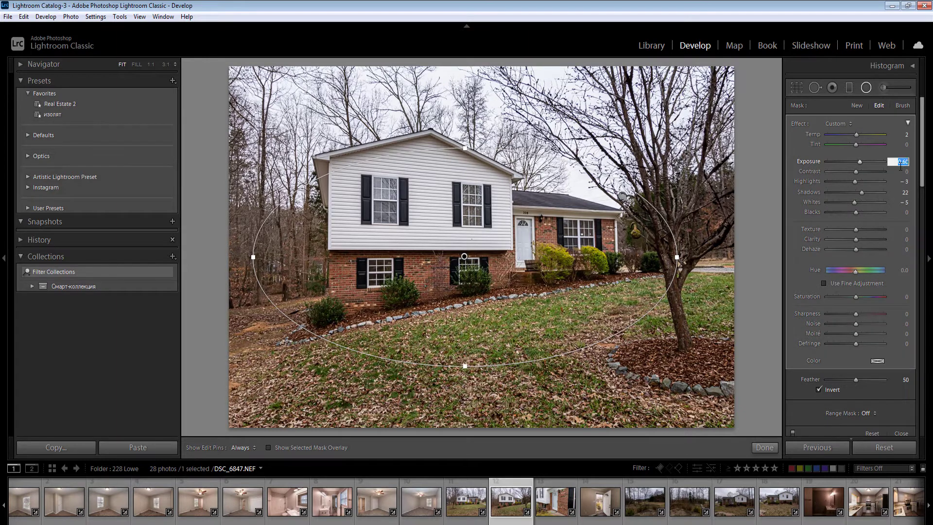
pyautogui.hotkey('shift', 'm')
# - In the DSC_6850.NEF front door exterior photo, set Exposure to −0.83 and add a large radial filter over the brick wall with Exposure 0.30
pyautogui.press('Right')
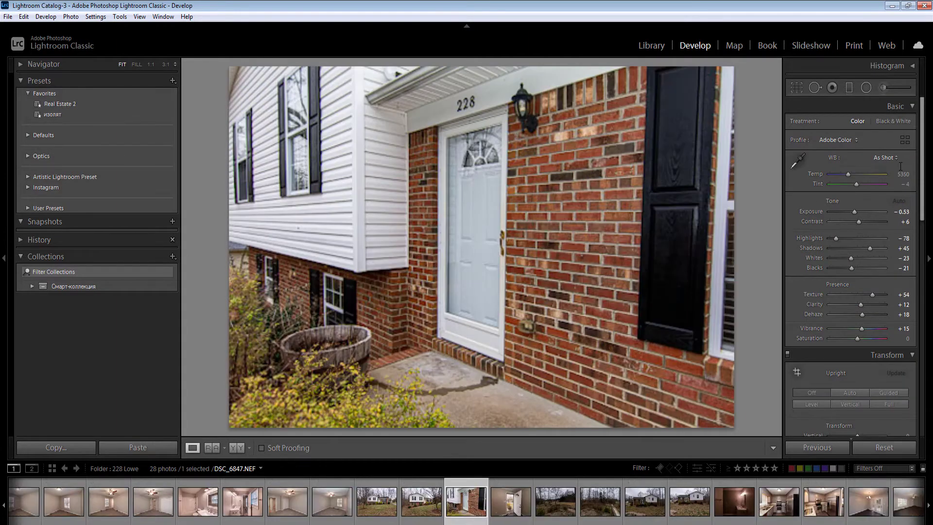
pyautogui.click(900, 214)
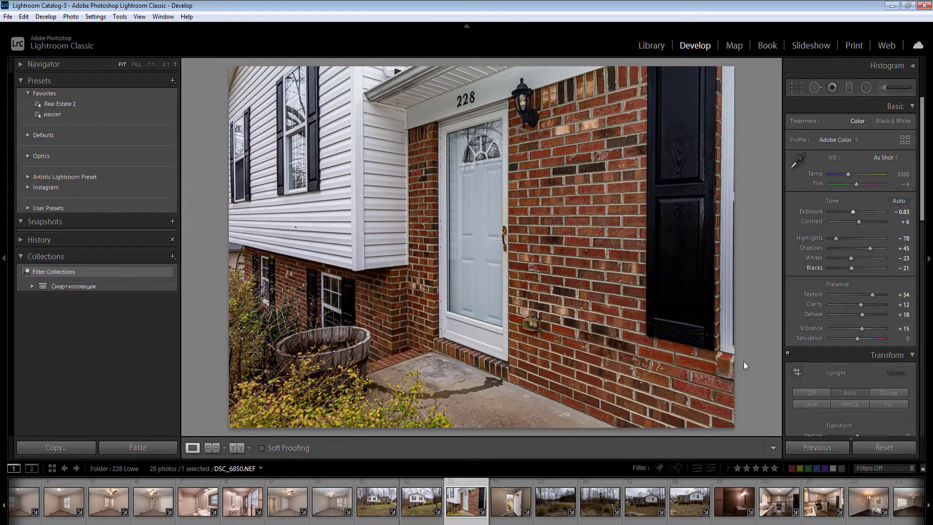
pyautogui.hotkey('shift', 'm')
pyautogui.moveTo(816, 500); pyautogui.dragTo(815, 496)
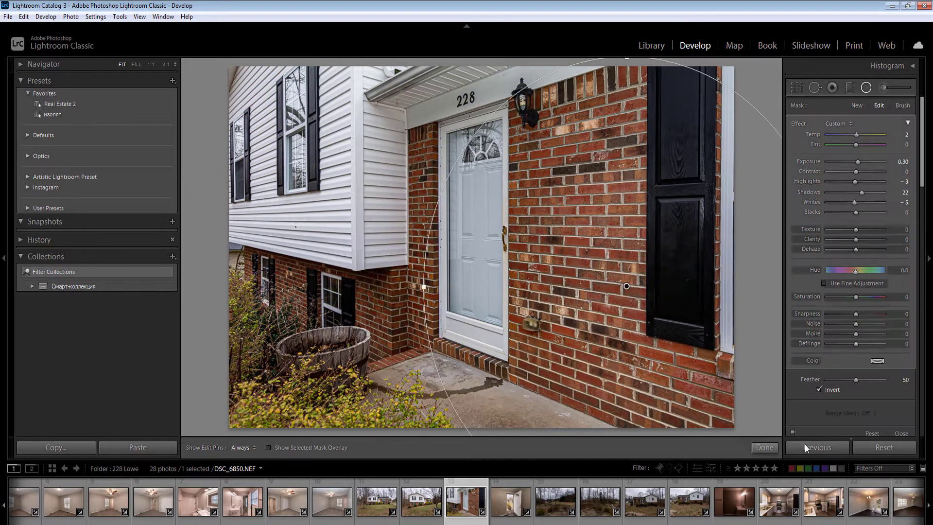
# - Apply Auto Upright perspective correction to the DSC_6852.NEF photo of the open entrance door
pyautogui.press('Right')
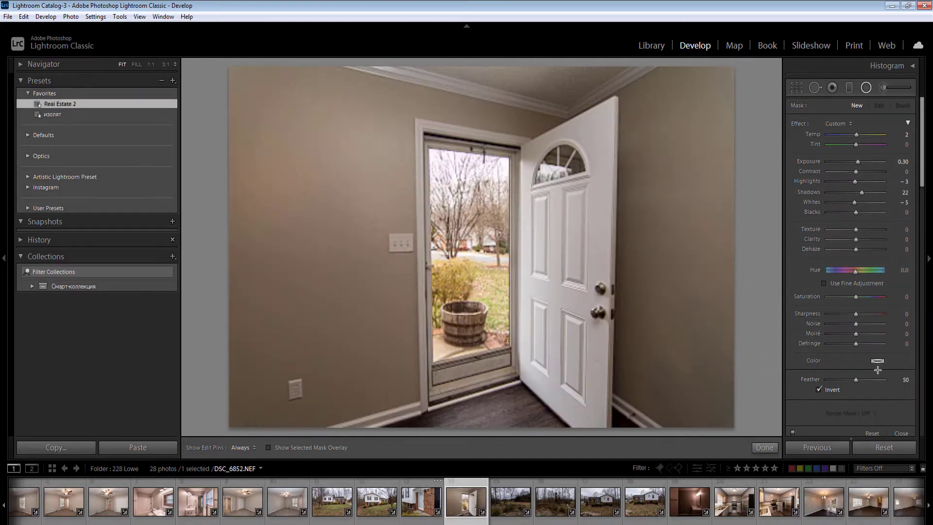
pyautogui.hotkey('shift', 'm')
pyautogui.click(852, 393)
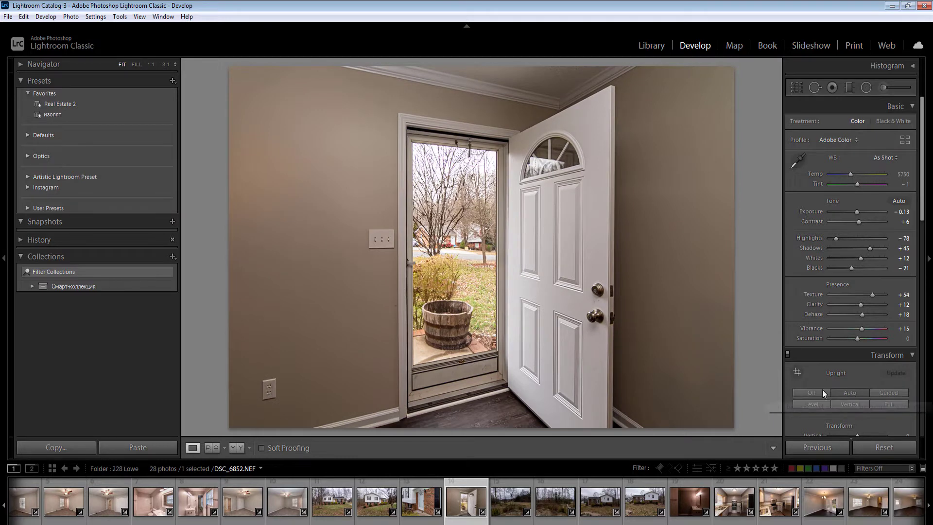
# - Add large radial filters over the walls on both sides of the entrance door, with Exposure 0.50 behind the door and 0.30 beside the light switches
pyautogui.hotkey('shift', 'm')
pyautogui.moveTo(693, 256); pyautogui.dragTo(805, 523)
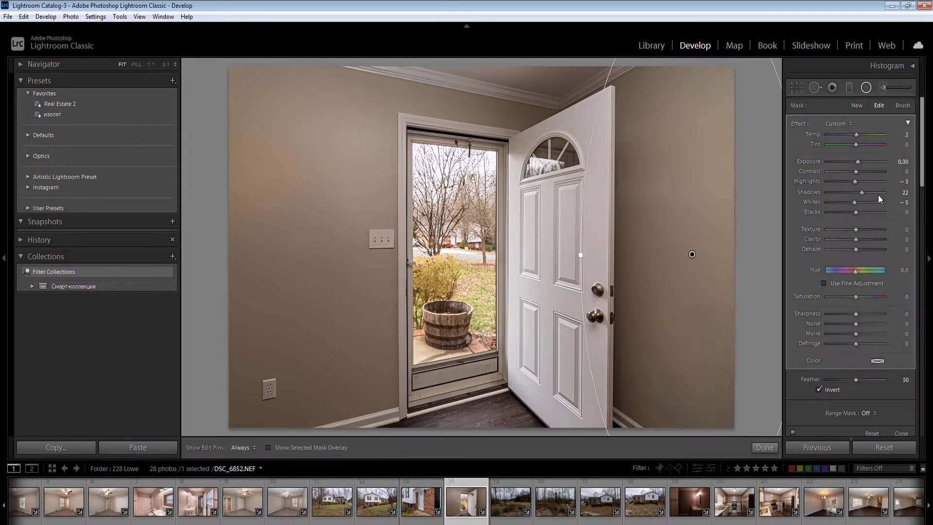
pyautogui.click(901, 163)
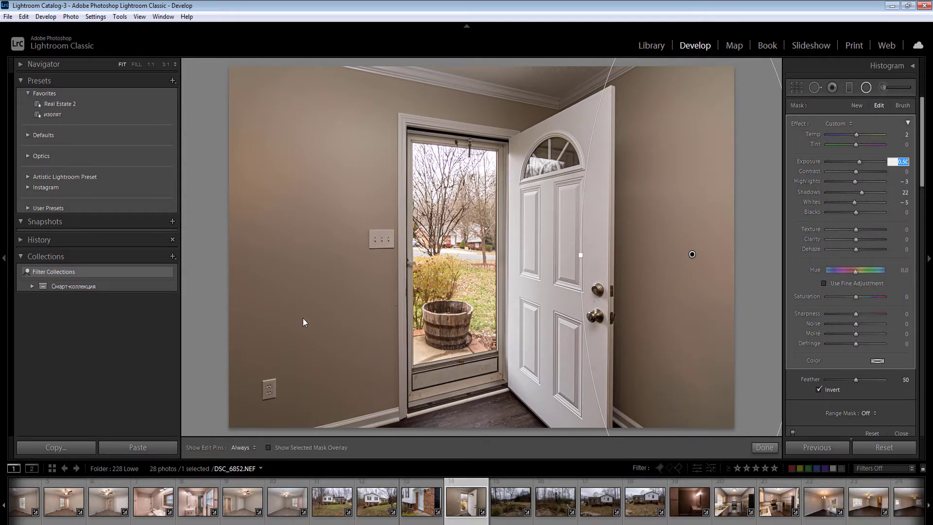
pyautogui.moveTo(285, 280); pyautogui.dragTo(441, 524)
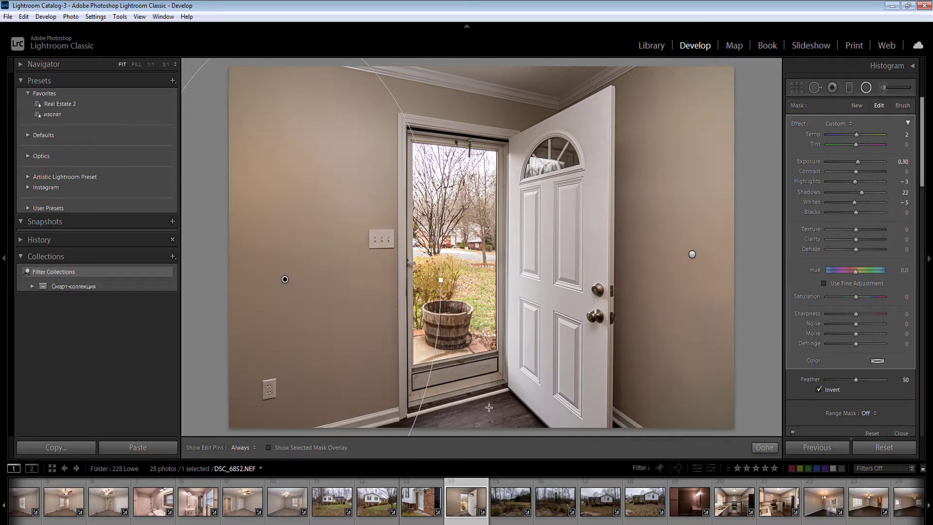
# - Add a radial filter over the floor at the threshold, and another over the glass storm door with Exposure −0.60 and Highlights −30
pyautogui.moveTo(488, 407); pyautogui.dragTo(624, 477)
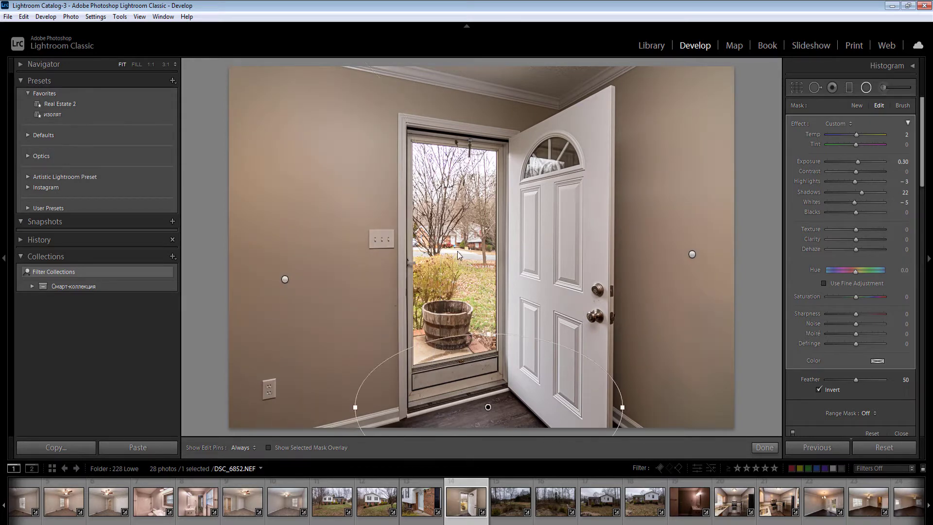
pyautogui.press('Return')
pyautogui.moveTo(457, 251); pyautogui.dragTo(511, 373)
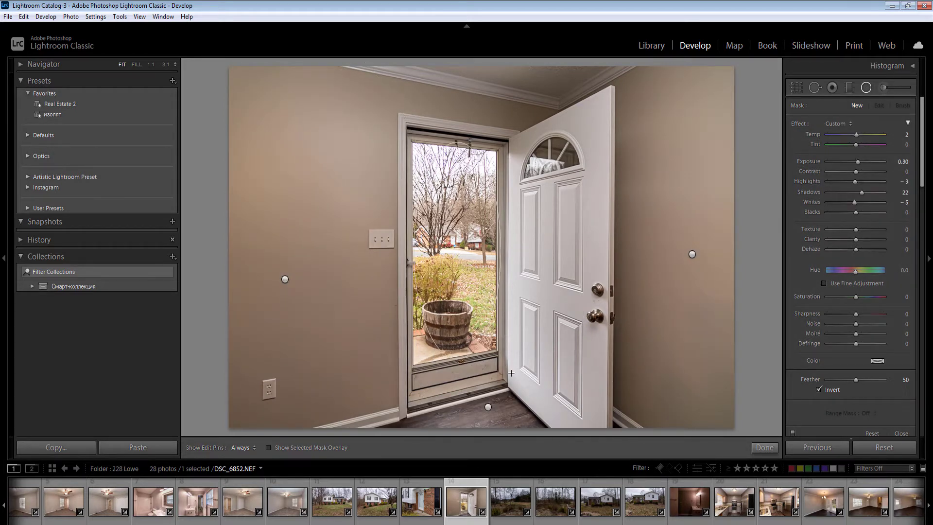
pyautogui.click(903, 163)
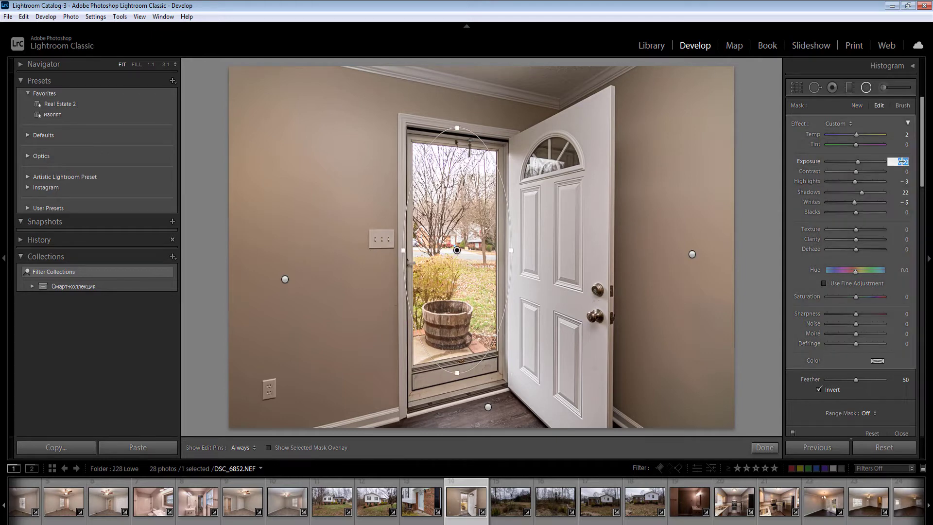
pyautogui.write('-0.6')
pyautogui.press('Return')
pyautogui.click(847, 181)
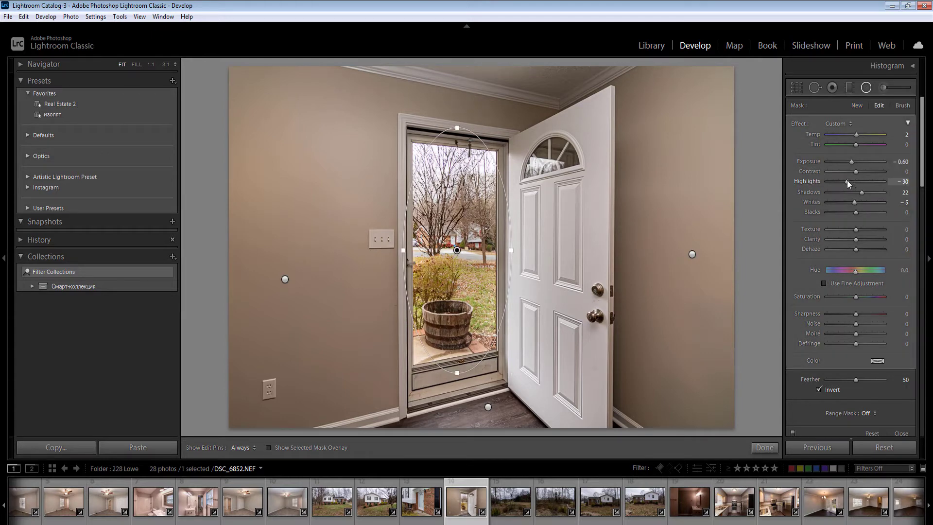
pyautogui.moveTo(848, 181); pyautogui.dragTo(848, 182)
# - Add large radial filters with Exposure 0.30 over the ceiling area and the base of the wall behind the open door, and finish the masking
pyautogui.moveTo(520, 69); pyautogui.dragTo(794, 162)
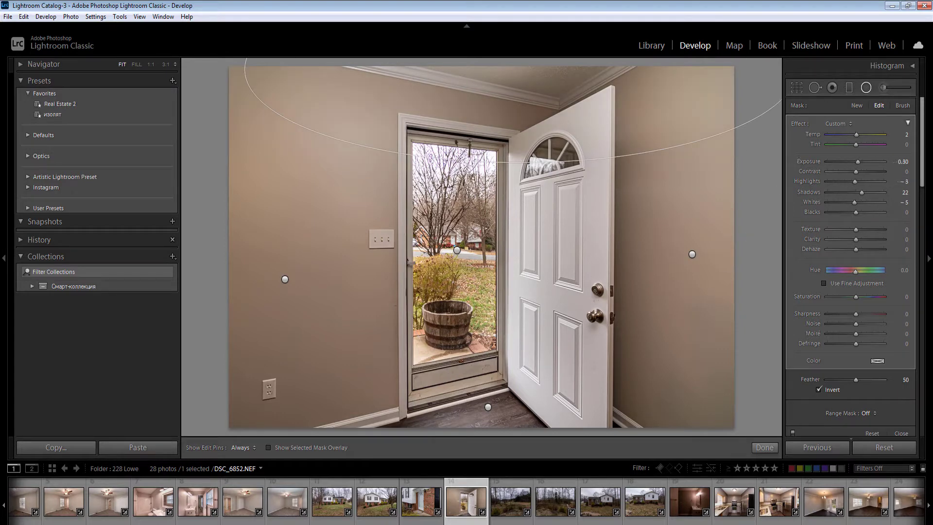
pyautogui.moveTo(642, 400); pyautogui.dragTo(817, 510)
pyautogui.click(765, 448)
# - Set Exposure to +0.80 in the DSC_6854.NEF deck photo and synchronize its settings with the three following exterior photos
pyautogui.press('Right')
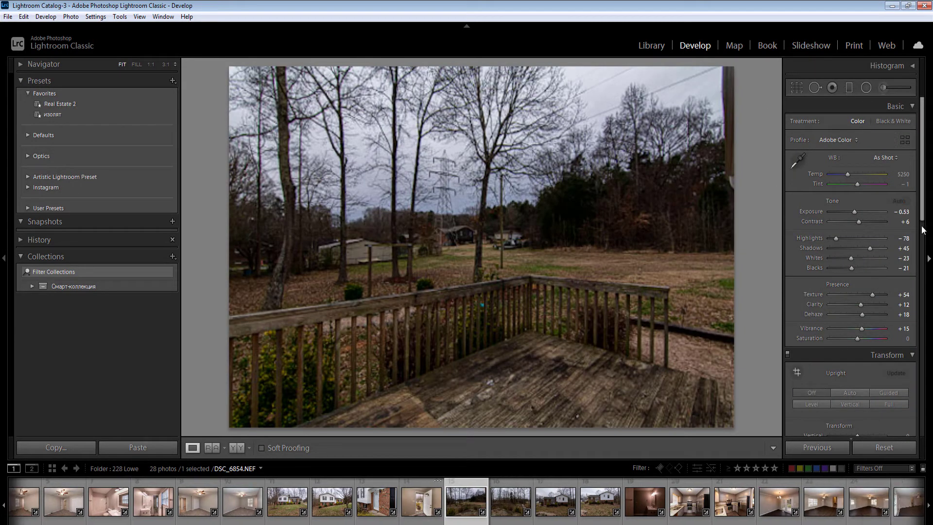
pyautogui.click(905, 212)
pyautogui.write('0')
pyautogui.press('Return')
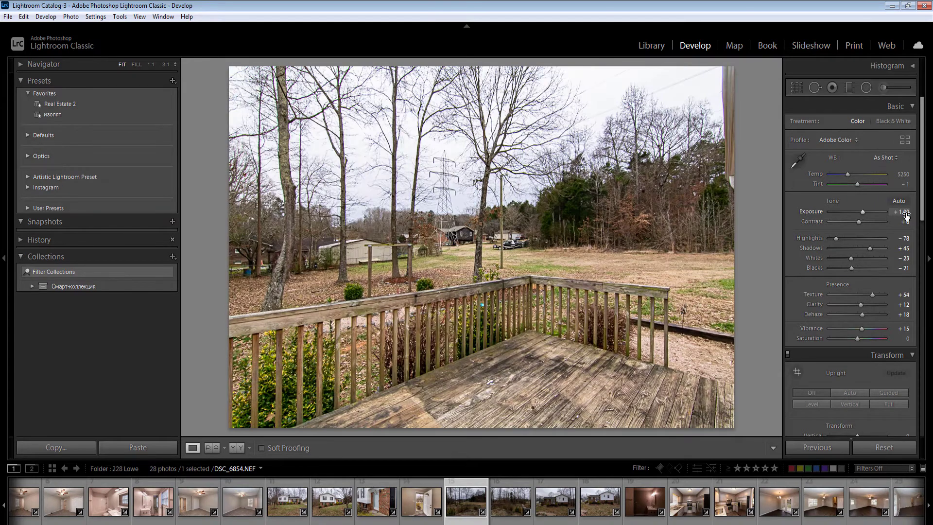
pyautogui.keyDown('shift'); pyautogui.click(599, 500); pyautogui.keyUp('shift')
pyautogui.keyDown('alt'); pyautogui.click(827, 445); pyautogui.keyUp('alt')
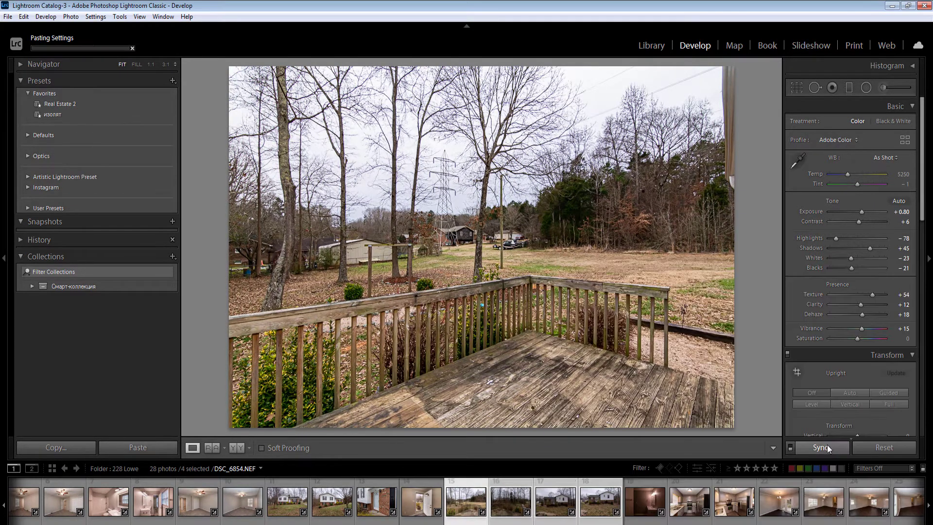
# - Apply Auto Upright to the DSC_6854.NEF deck photo and slightly lower the Exposure of the DSC_6855.NEF deck photo
pyautogui.click(854, 391)
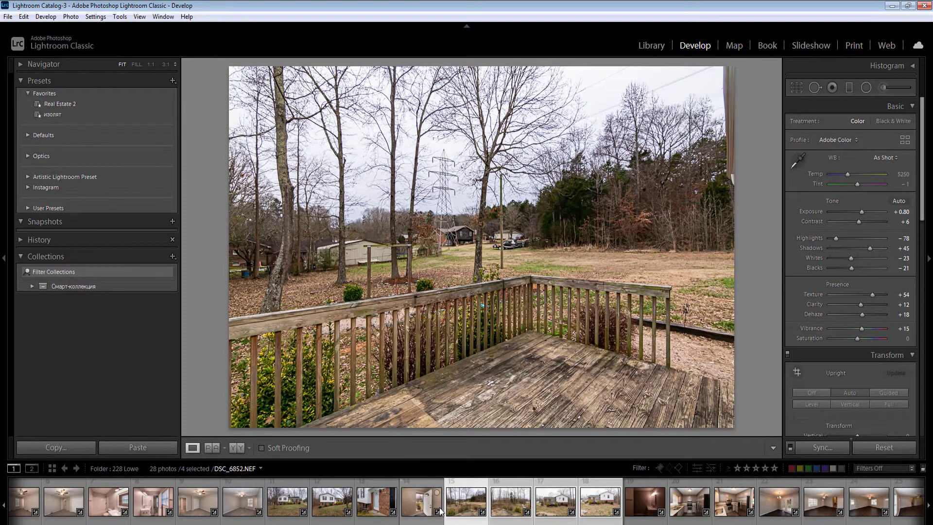
pyautogui.click(421, 506)
pyautogui.click(510, 503)
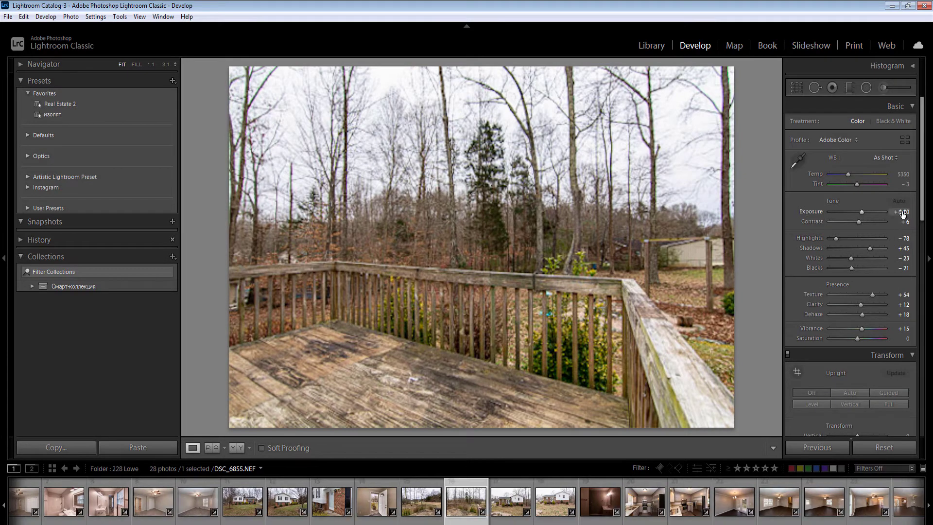
pyautogui.press('Down')
# - Apply Auto Upright to the DSC_6857.NEF photo of the back of the house and slightly lower its Exposure
pyautogui.press('Right')
pyautogui.press('Right')
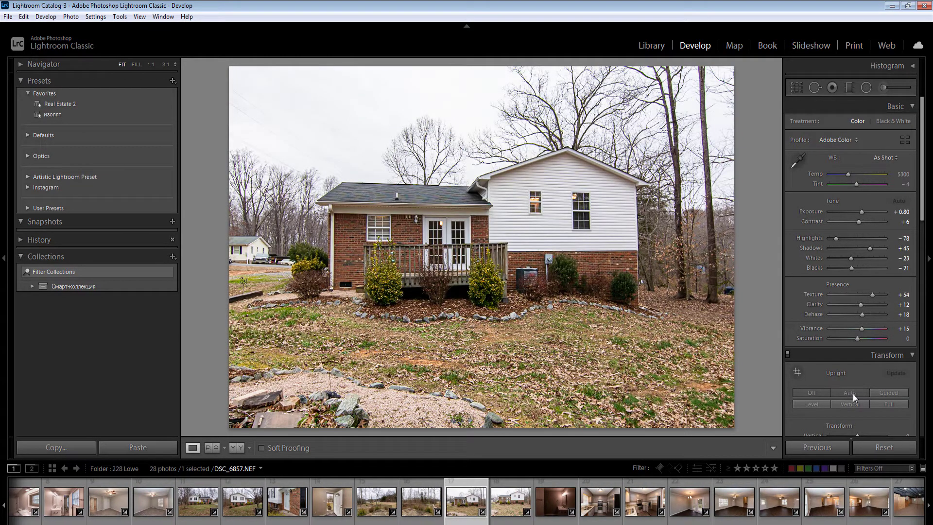
pyautogui.click(853, 394)
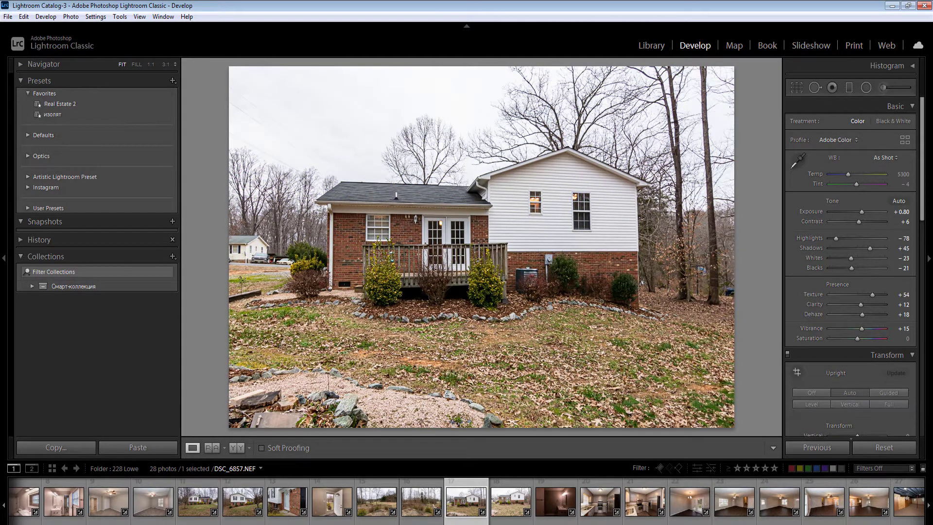
pyautogui.hotkey('shift', 'm')
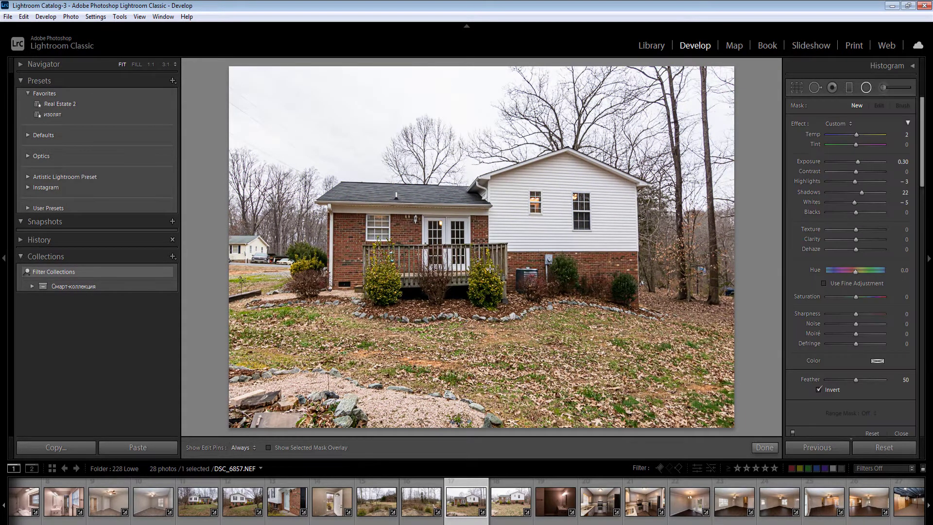
pyautogui.hotkey('shift', 'm')
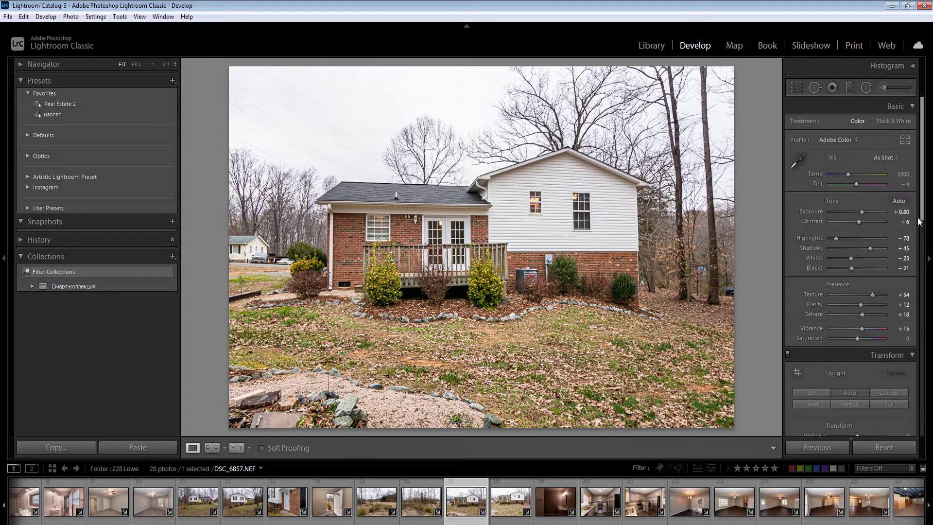
pyautogui.click(905, 212)
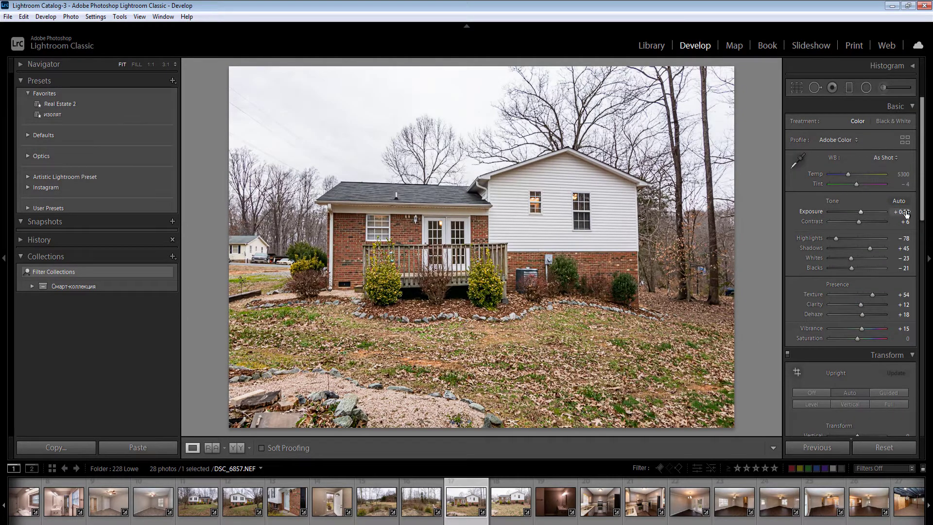
# - In the DSC_6859.NEF backyard house photo, set Exposure to +0.50 and apply Auto Upright perspective correction
pyautogui.hotkey('ctrl', 'Right')
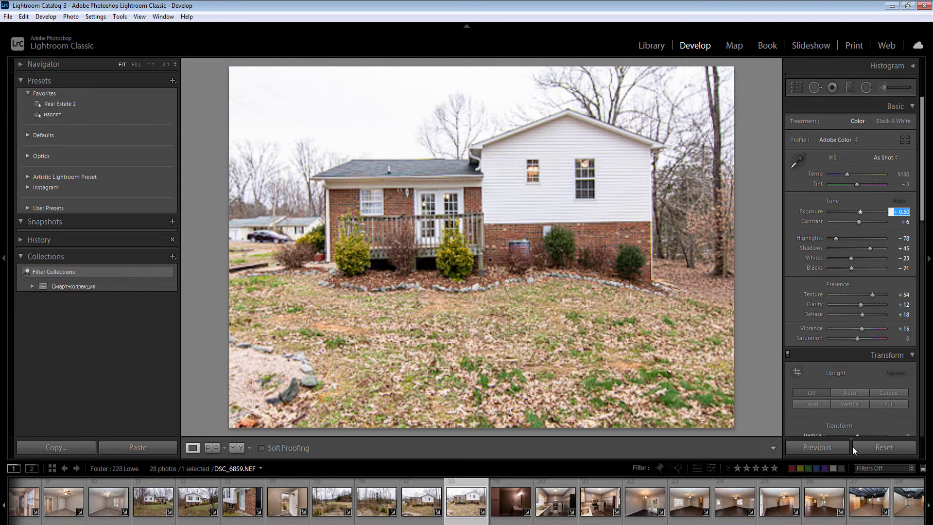
pyautogui.click(853, 395)
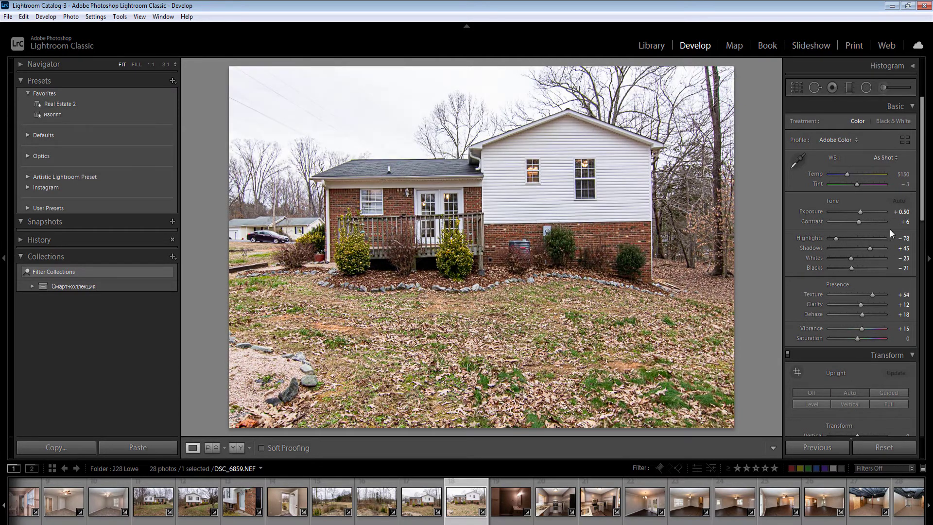
pyautogui.click(903, 213)
# - Set Exposure to +1.00 in the dark DSC_6861.NEF bathroom photo
pyautogui.hotkey('ctrl', 'Right')
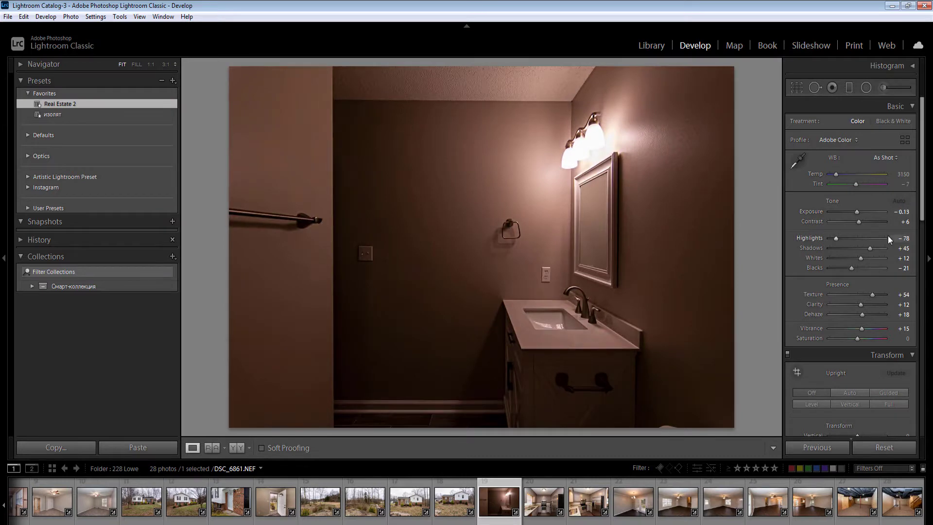
pyautogui.click(905, 212)
pyautogui.write('1')
pyautogui.press('Return')
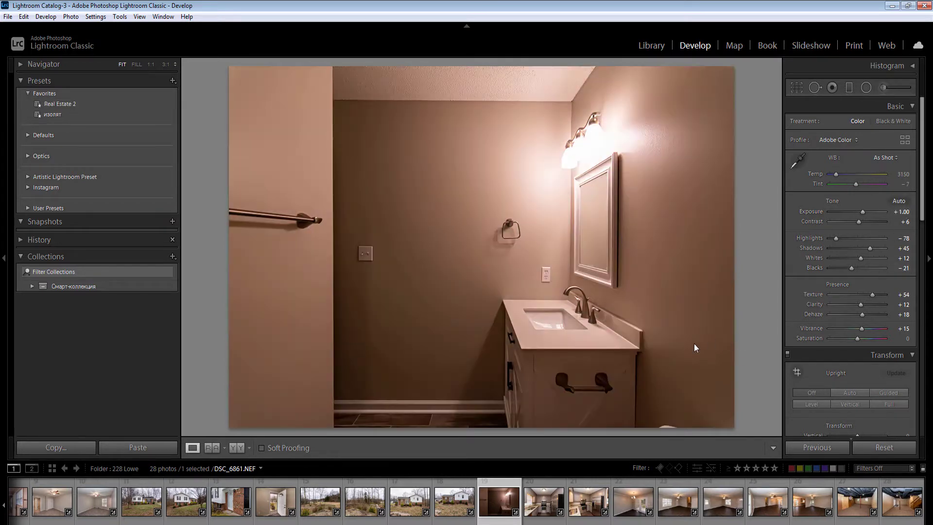
# - Add a large radial filter with raised Exposure over the wall and partition with the towel bar
pyautogui.hotkey('shift', 'm')
pyautogui.moveTo(320, 267); pyautogui.dragTo(469, 474)
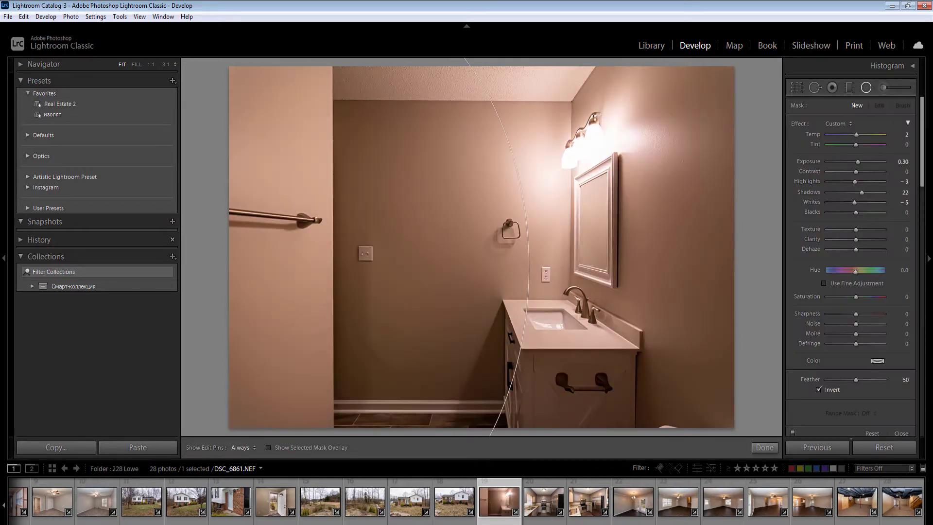
pyautogui.click(905, 163)
pyautogui.write('0.8')
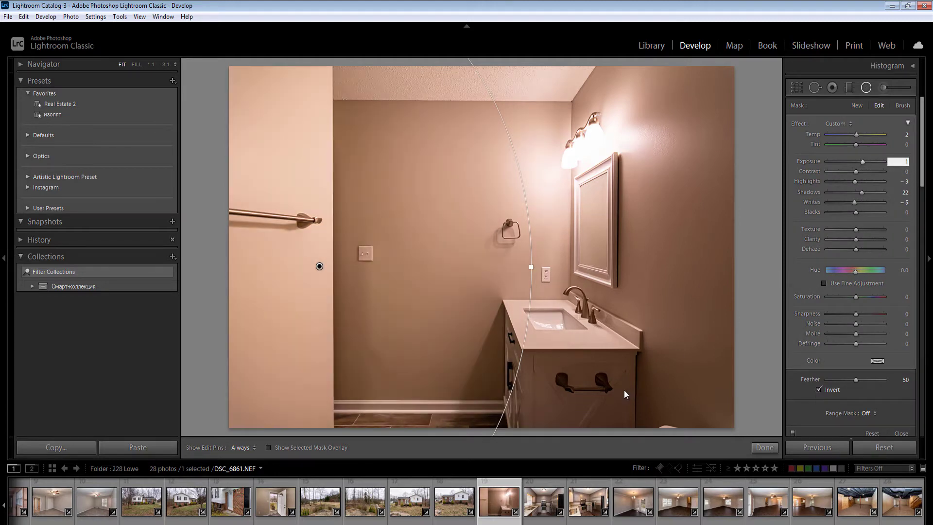
pyautogui.press('Return')
# - Add a wide radial filter over the vanity cabinet and floor with Exposure 0.60
pyautogui.moveTo(573, 396); pyautogui.dragTo(832, 523)
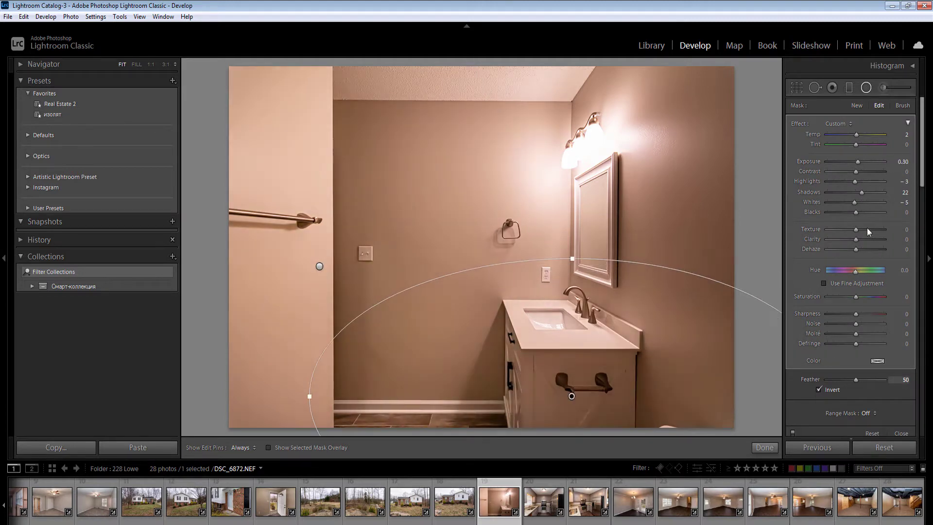
pyautogui.click(897, 162)
pyautogui.write('0.6')
pyautogui.press('Return')
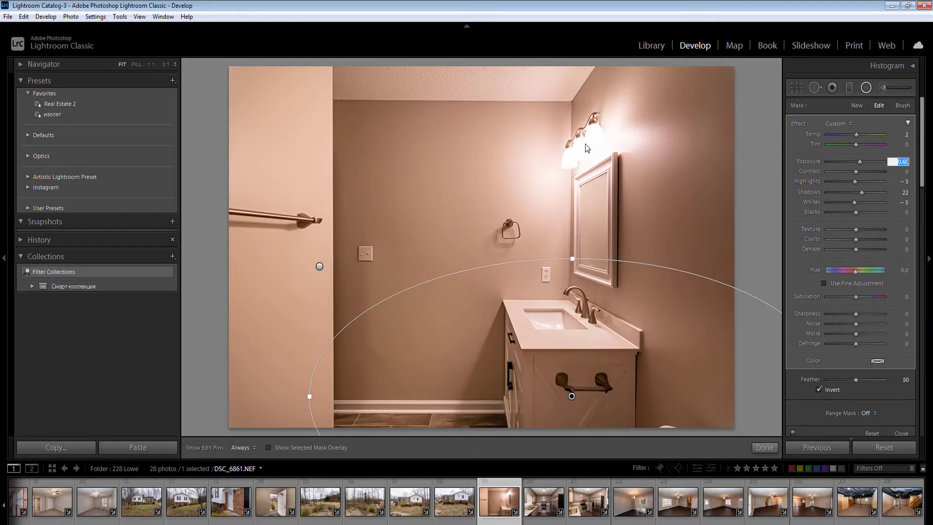
# - Add a radial filter around the vanity lights with Exposure −0.30, Highlights −26 and reduced Whites
pyautogui.moveTo(585, 143); pyautogui.dragTo(653, 196)
pyautogui.click(903, 162)
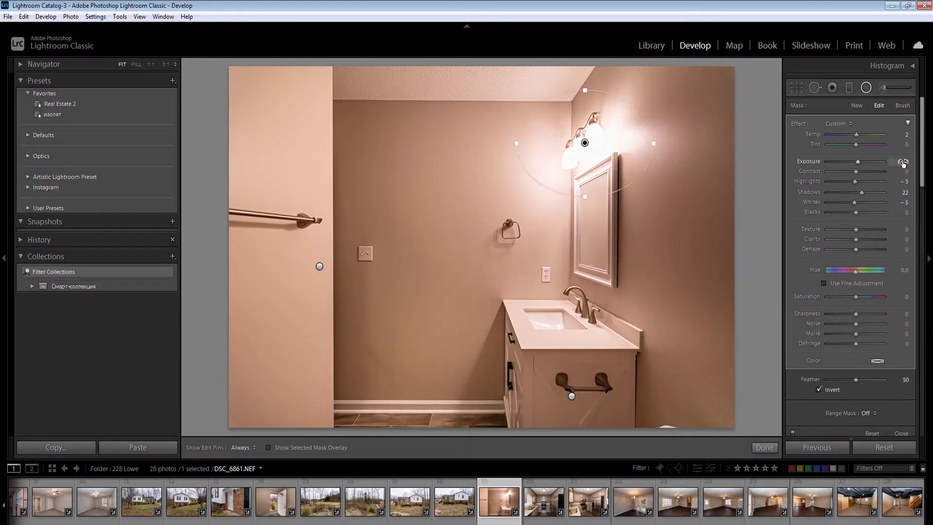
pyautogui.write('-0.3')
pyautogui.press('Return')
pyautogui.click(848, 182)
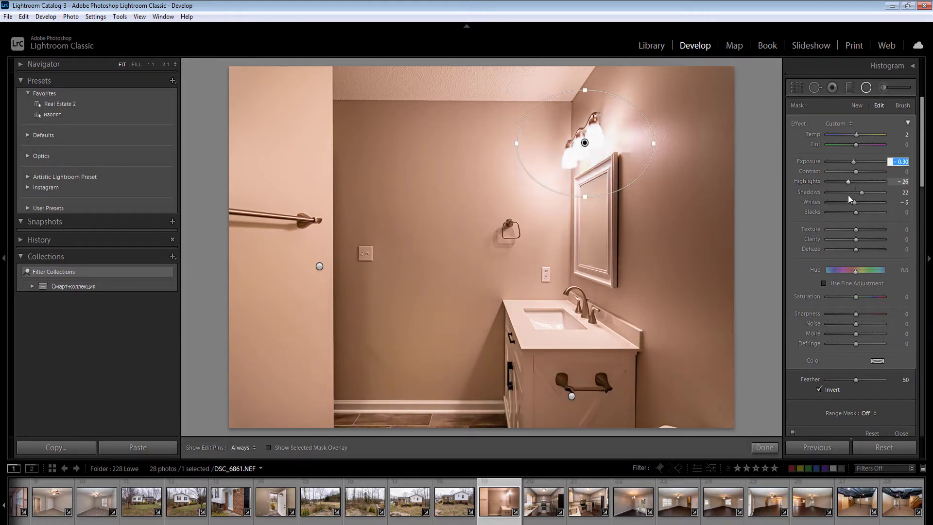
pyautogui.click(848, 202)
# - Add a radial filter with Exposure 0.30 over the wall beside the mirror, and one with reduced Exposure over the bright area below the lights
pyautogui.click(711, 233)
pyautogui.moveTo(706, 207); pyautogui.dragTo(804, 441)
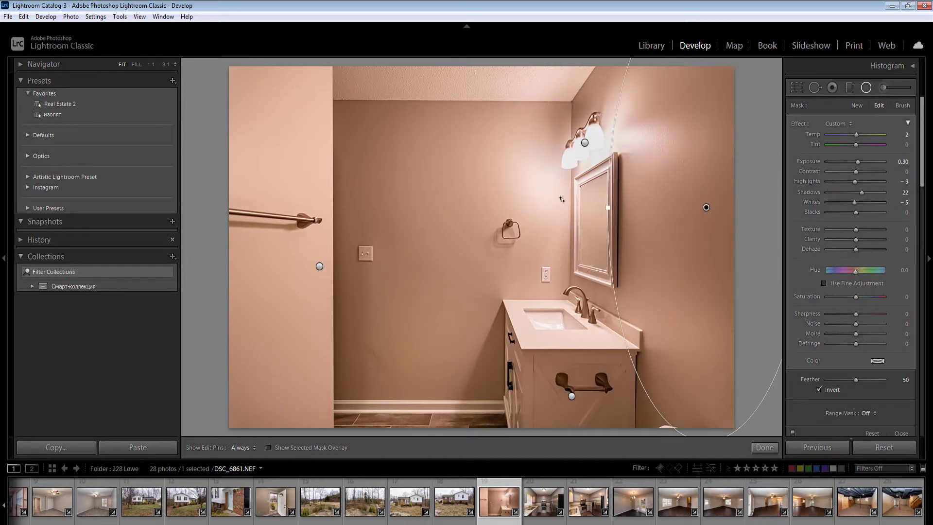
pyautogui.click(561, 200)
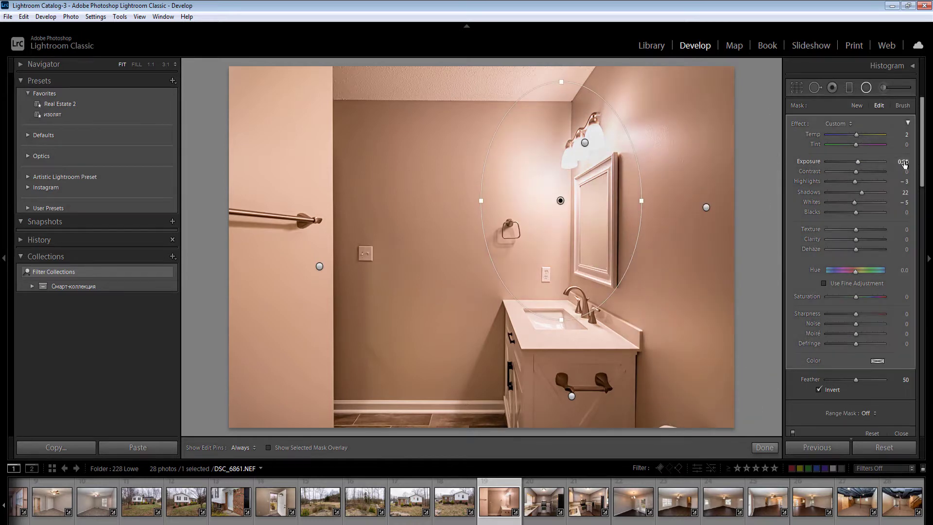
pyautogui.click(904, 162)
pyautogui.press('Down')
pyautogui.press('Down')
pyautogui.press('Return')
pyautogui.press('Return')
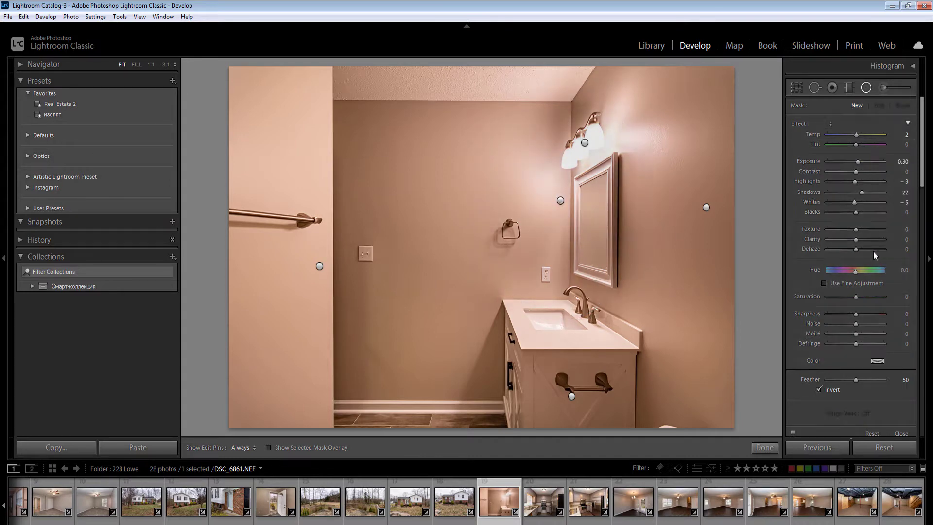
# - Finish the masking, apply Auto Upright to the bathroom photo, and set Vibrance to −3
pyautogui.hotkey('shift', 'm')
pyautogui.click(855, 395)
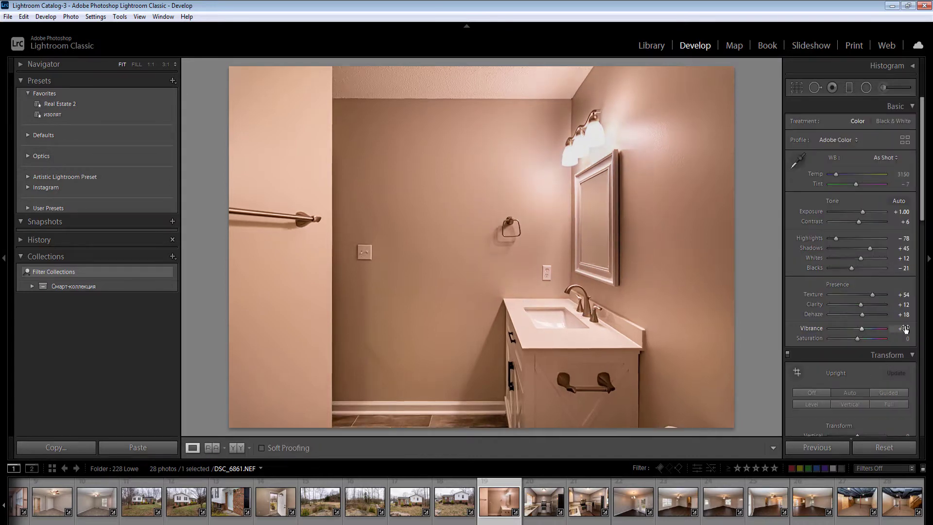
pyautogui.click(904, 329)
pyautogui.press('Down')
pyautogui.press('Down')
pyautogui.press('Down')
pyautogui.press('Down')
pyautogui.press('Down')
pyautogui.press('Down')
pyautogui.press('Down')
pyautogui.press('Down')
pyautogui.press('Down')
pyautogui.press('Down')
pyautogui.press('Down')
pyautogui.press('Down')
pyautogui.press('Down')
pyautogui.press('Down')
pyautogui.press('Down')
pyautogui.press('Down')
# - Reduce the bathroom photo's color cast by setting HSL Saturation to −48 for Yellow and −32 for Orange
pyautogui.moveTo(916, 241); pyautogui.dragTo(922, 218)
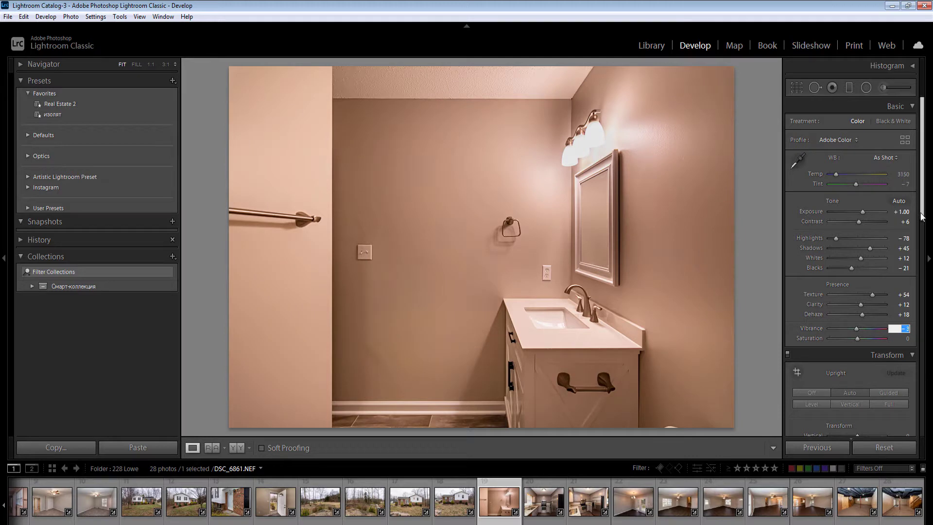
pyautogui.scroll(-5, 856, 267)
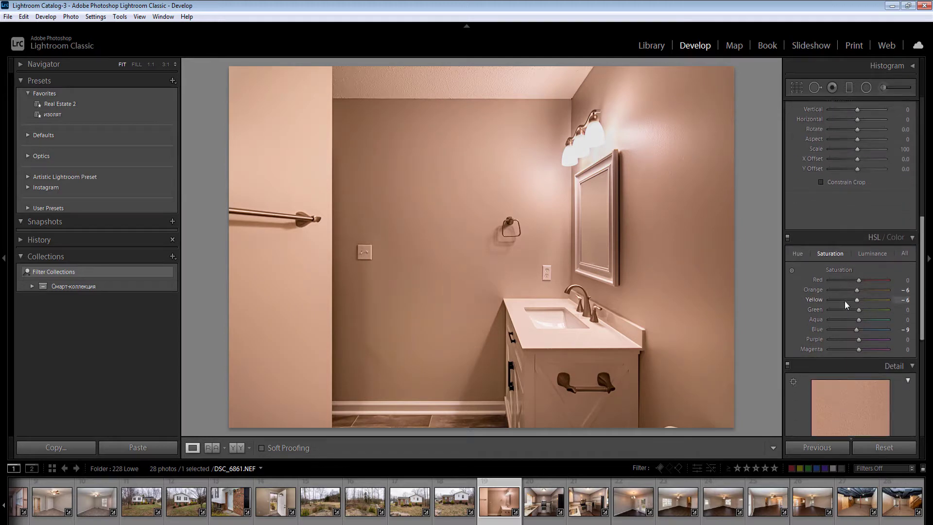
pyautogui.click(845, 301)
pyautogui.scroll(2, 849, 291)
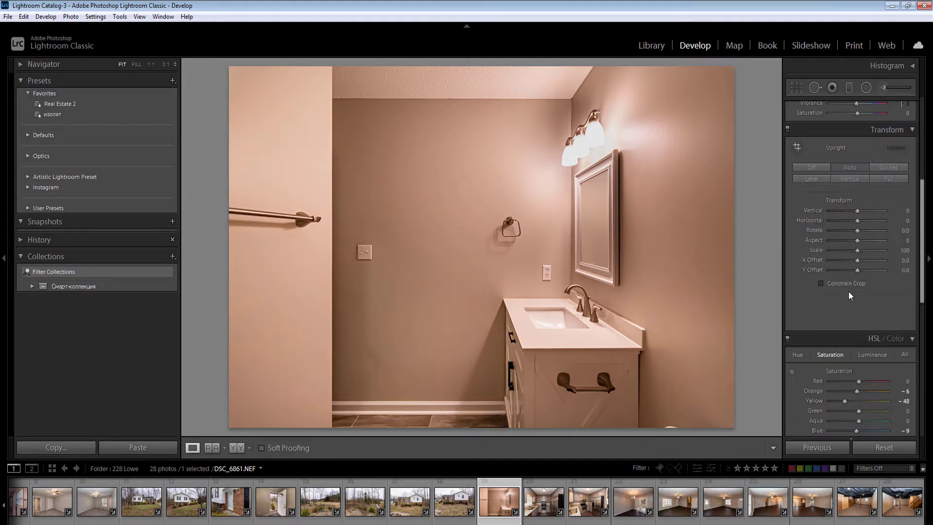
pyautogui.click(850, 392)
# - Synchronize the bathroom photo's settings with the two following kitchen photos, and open the first kitchen photo
pyautogui.hotkey('shift', 'Right')
pyautogui.hotkey('shift', 'Right')
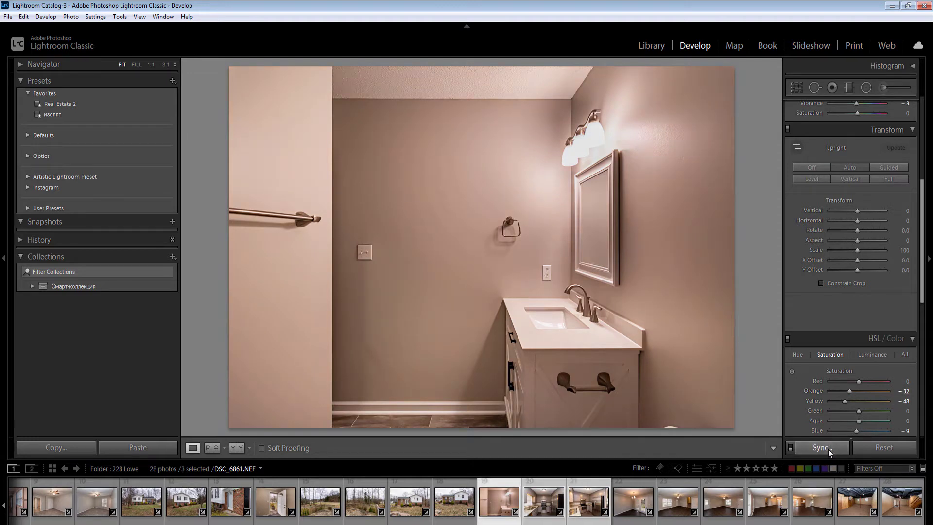
pyautogui.click(824, 448)
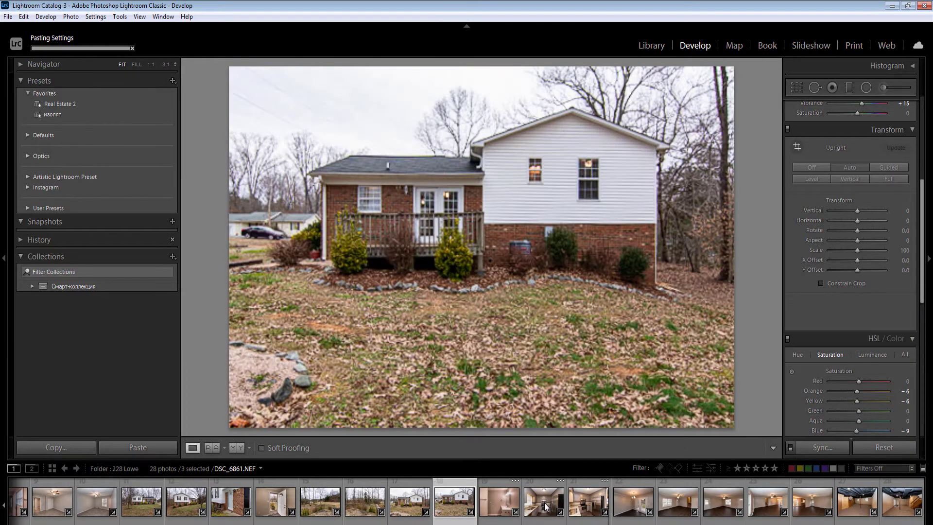
pyautogui.click(547, 505)
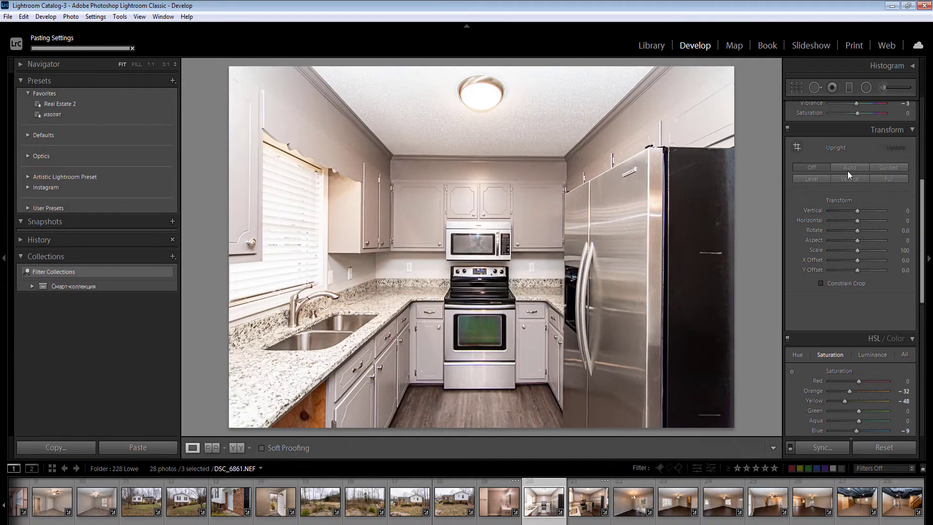
# - Set the first kitchen photo's Exposure to +0.70 and Whites to −32
pyautogui.moveTo(923, 231); pyautogui.dragTo(917, 131)
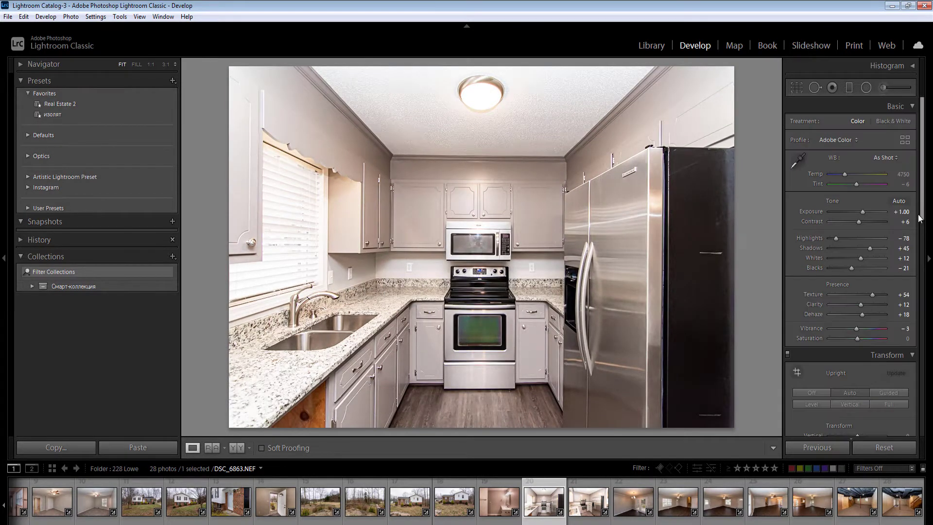
pyautogui.click(902, 212)
pyautogui.moveTo(863, 262); pyautogui.dragTo(848, 255)
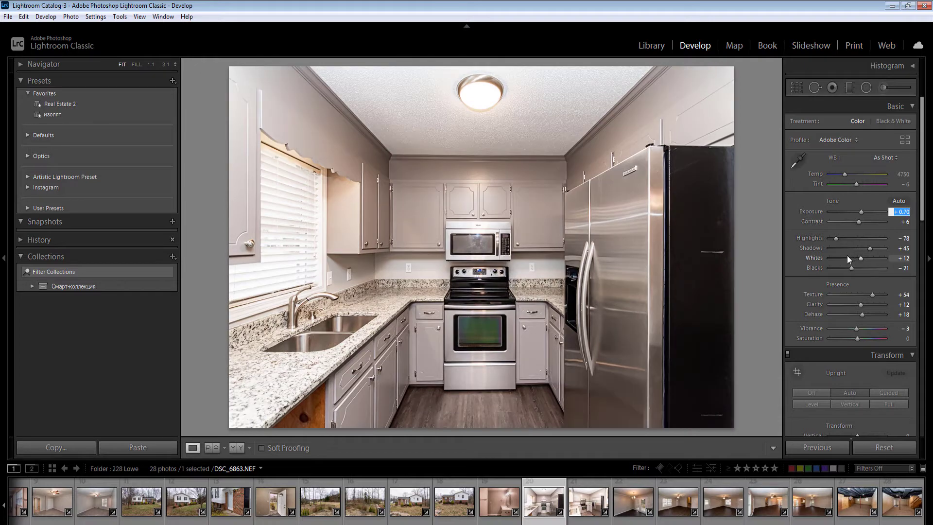
pyautogui.press('Down')
pyautogui.press('Down')
pyautogui.press('Return')
# - Warm the kitchen photo's white balance to Temp 4900 and set Exposure to +0.60
pyautogui.click(901, 175)
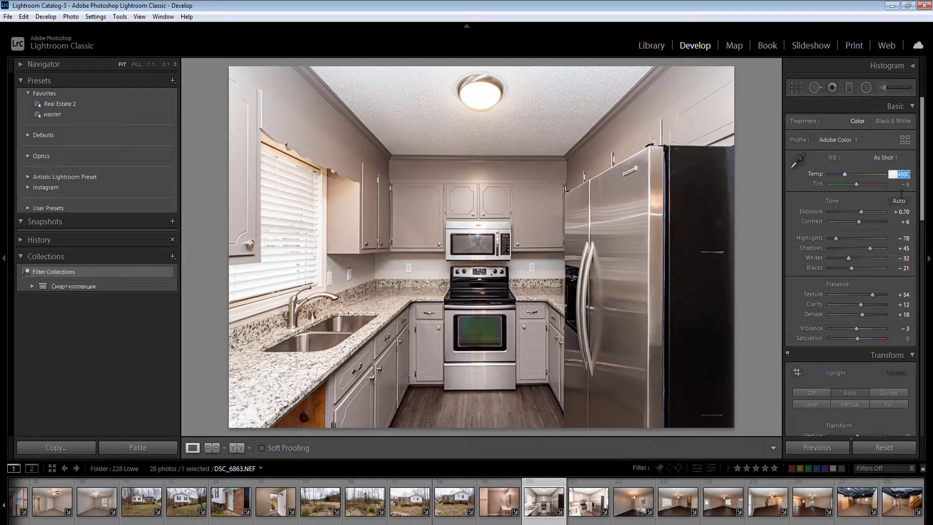
pyautogui.press('Up')
pyautogui.press('Up')
pyautogui.press('Up')
pyautogui.click(901, 214)
pyautogui.press('Down')
pyautogui.press('Return')
# - Add a radial filter over the kitchen window blinds with Exposure −0.70
pyautogui.hotkey('shift', 'm')
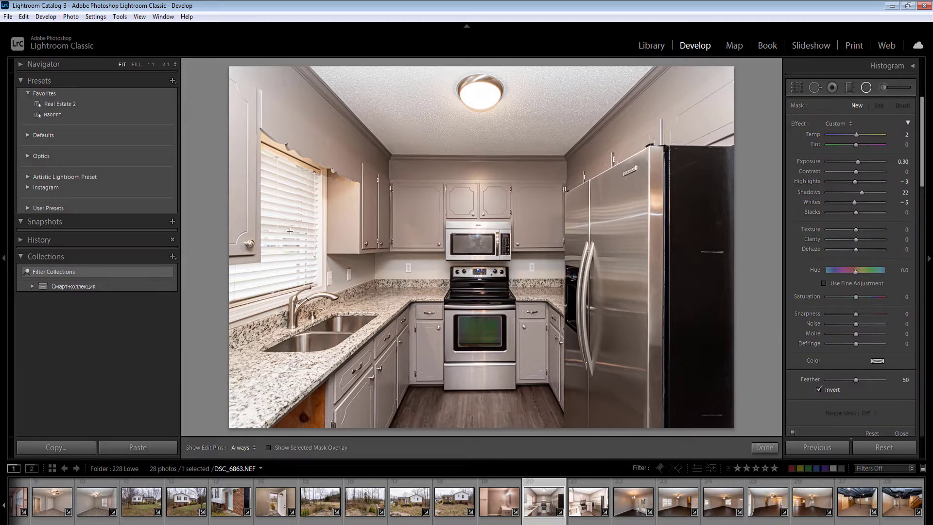
pyautogui.click(904, 162)
pyautogui.write('-0.1')
pyautogui.press('Return')
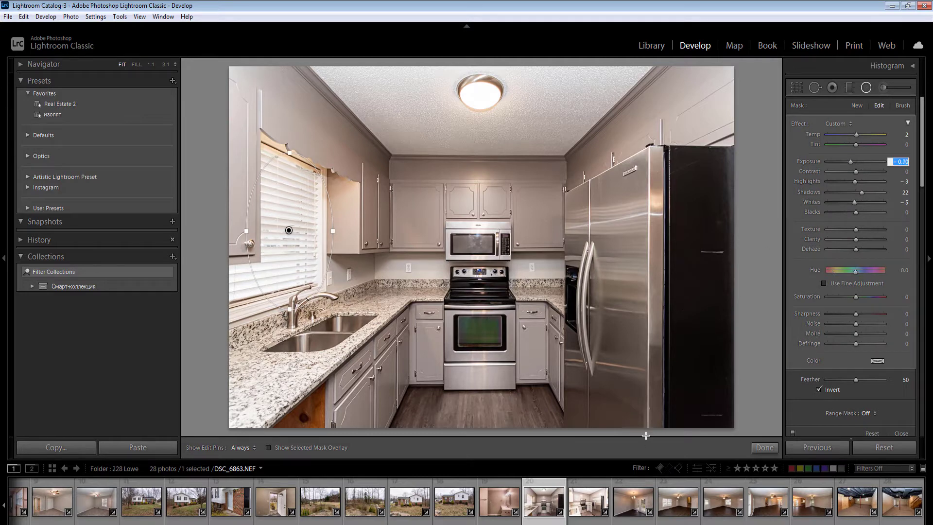
# - Synchronize the first kitchen photo's settings with the second kitchen photo and open the second one
pyautogui.click(624, 497)
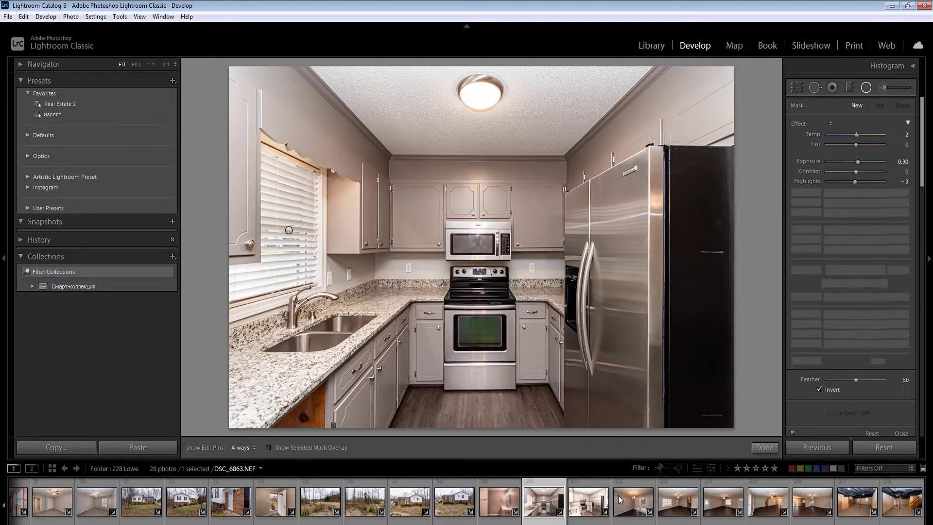
pyautogui.keyDown('ctrl'); pyautogui.click(597, 501); pyautogui.keyUp('ctrl')
pyautogui.click(819, 450)
pyautogui.press('Return')
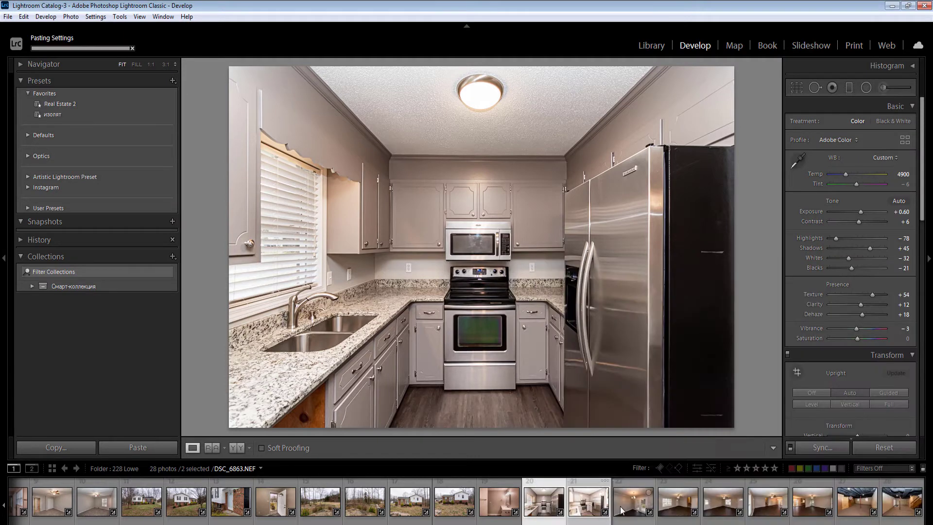
pyautogui.click(621, 509)
pyautogui.click(595, 505)
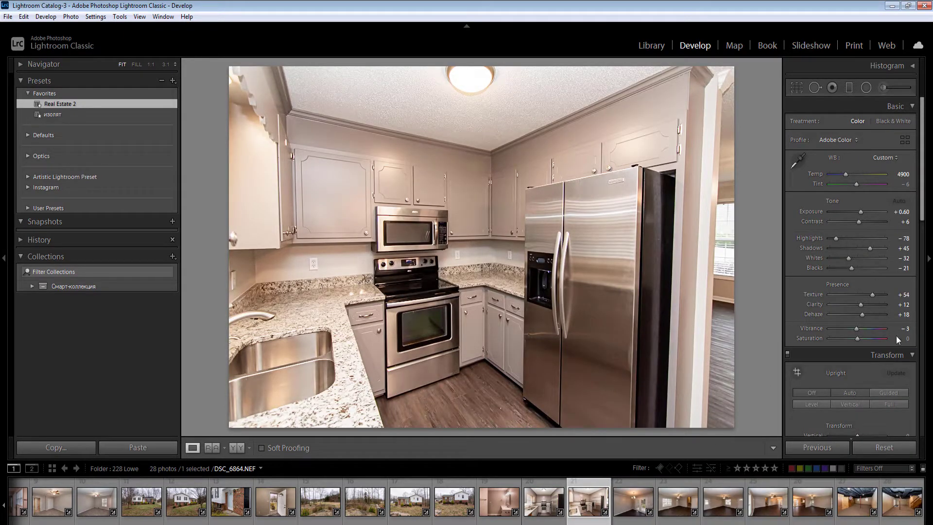
# - Straighten the second kitchen photo's perspective and lower its Exposure
pyautogui.click(903, 213)
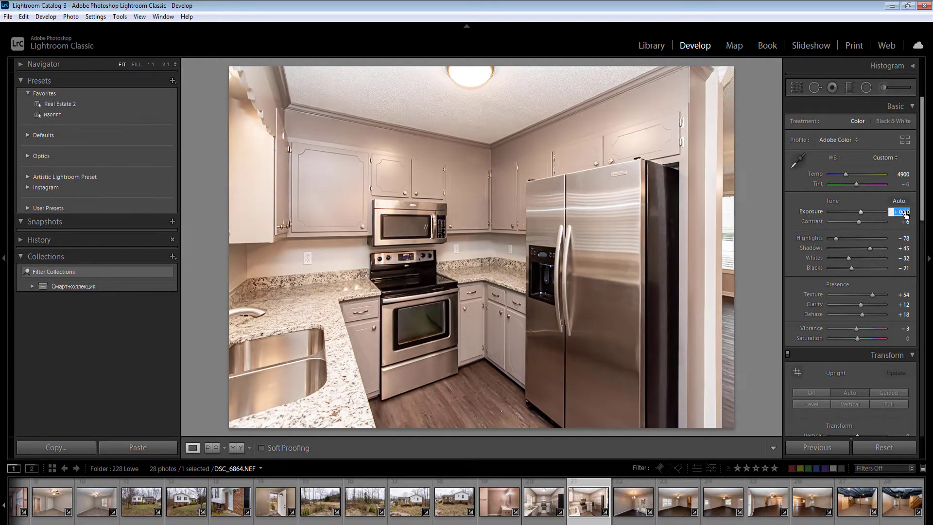
pyautogui.press('Down')
pyautogui.press('Down')
pyautogui.press('Down')
# - Add a radial filter with Exposure 0.30 over the kitchen floor and lower refrigerator, and one with Exposure −0.50 over the sink and counter
pyautogui.hotkey('shift', 'm')
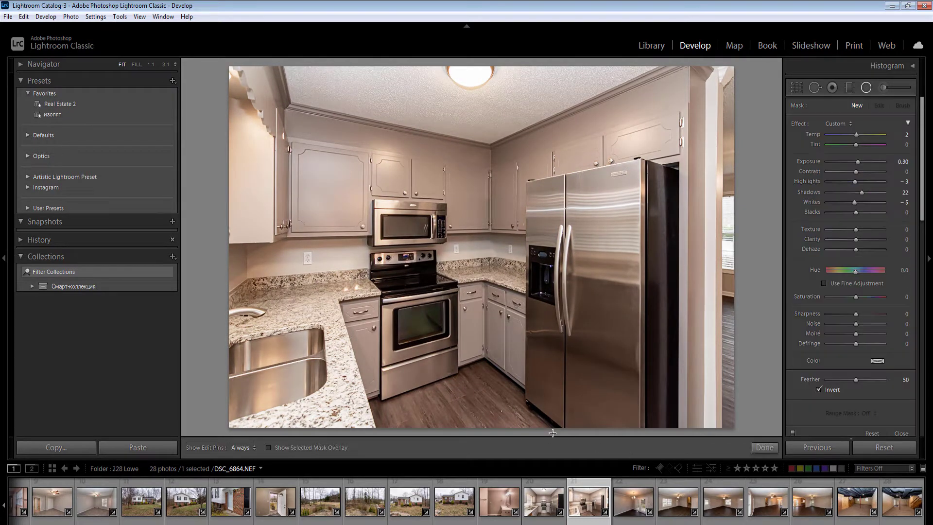
pyautogui.moveTo(500, 379); pyautogui.dragTo(673, 223)
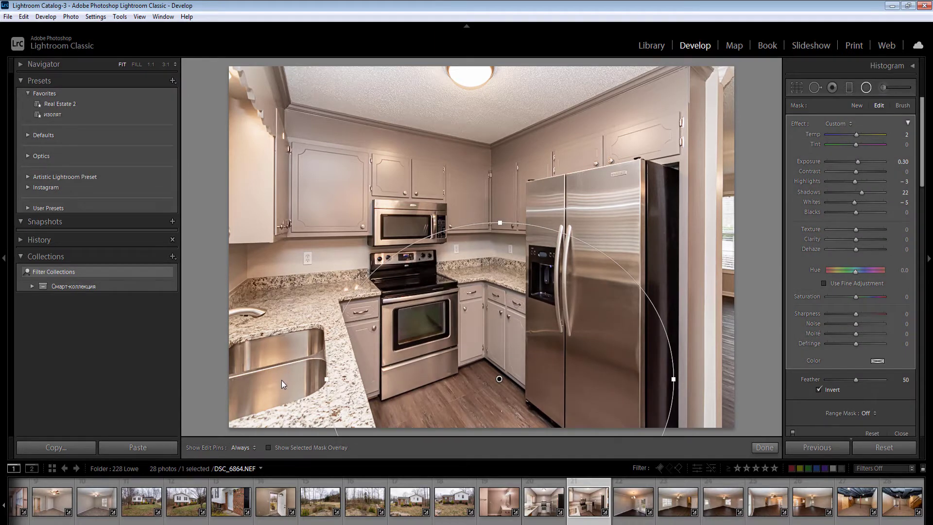
pyautogui.moveTo(293, 383); pyautogui.dragTo(416, 242)
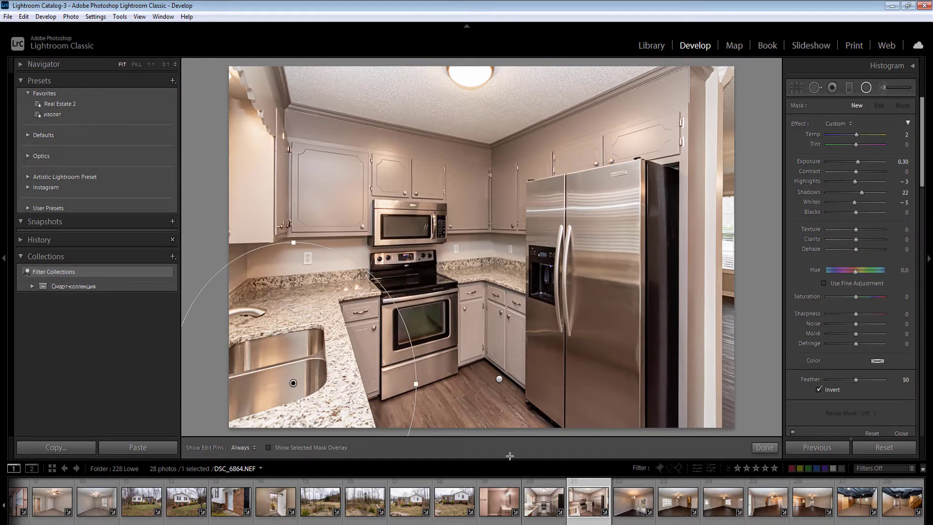
pyautogui.click(897, 163)
pyautogui.write('0')
pyautogui.press('Return')
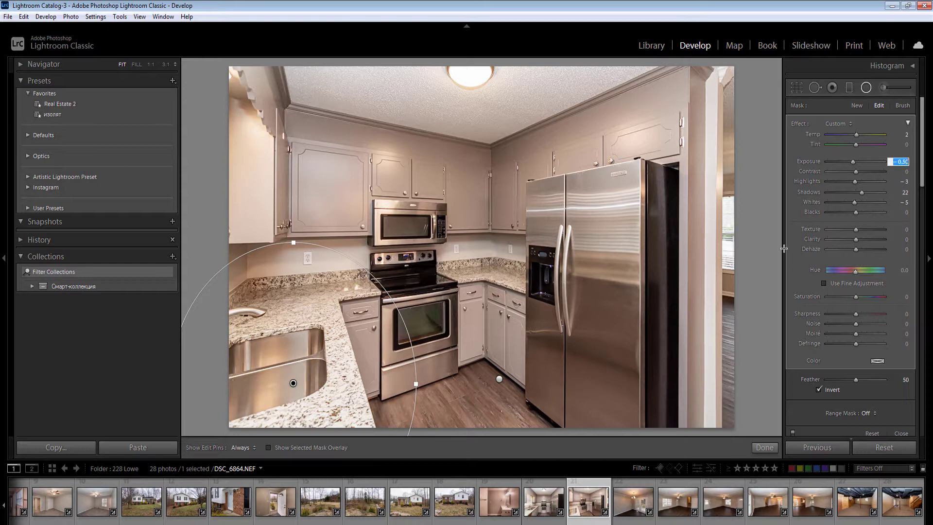
pyautogui.press('Return')
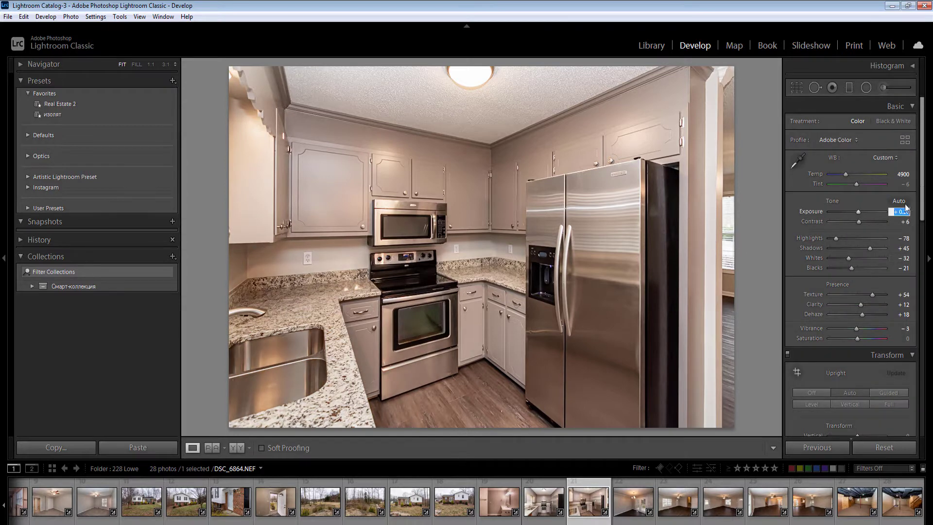
# - Open the chandelier room photo, set Exposure to +0.07 and Whites to −26, and apply Auto Upright
pyautogui.press('Right')
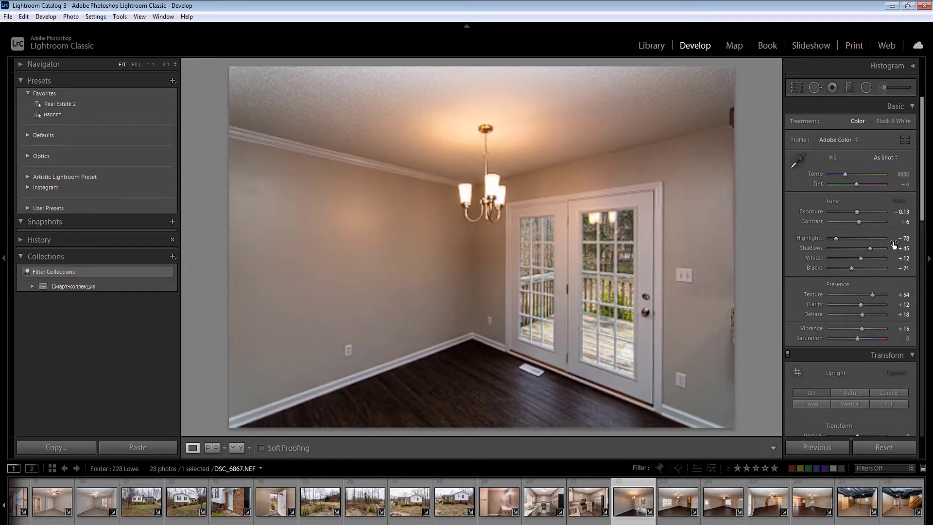
pyautogui.click(901, 212)
pyautogui.moveTo(861, 258); pyautogui.dragTo(850, 259)
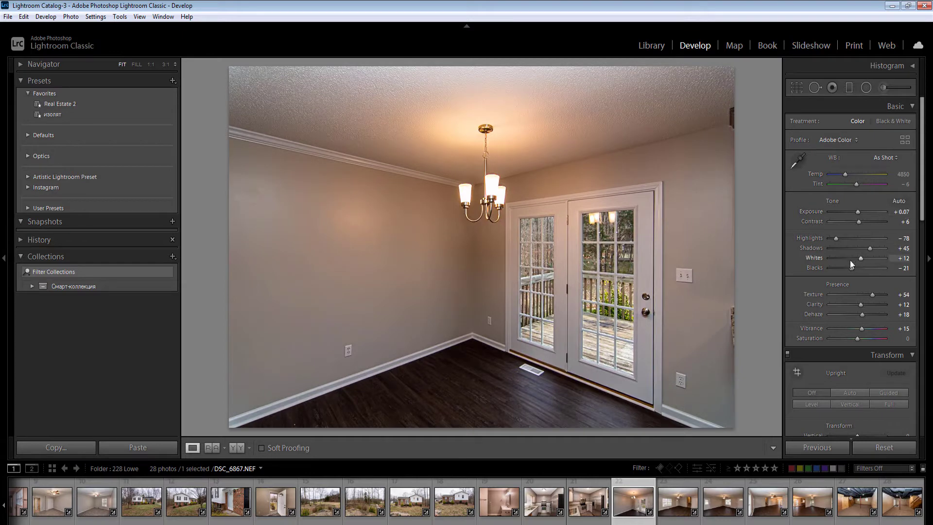
pyautogui.click(858, 392)
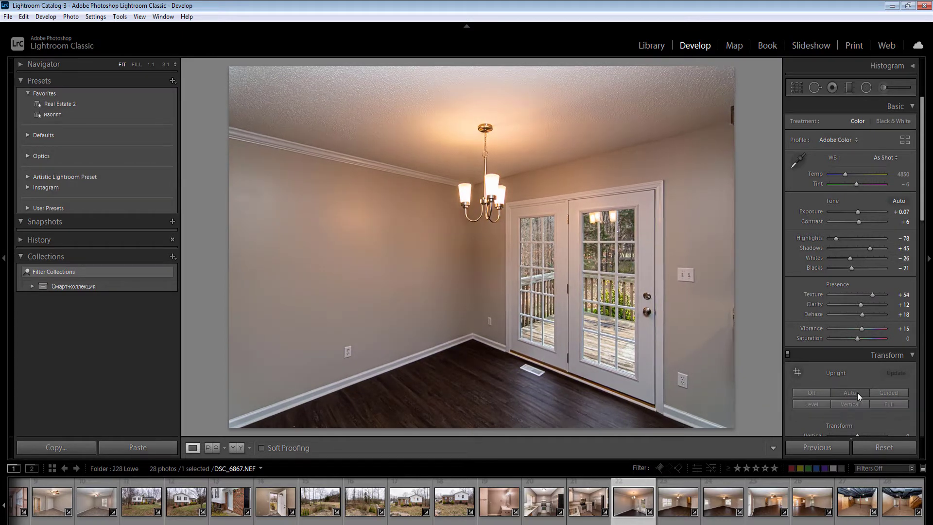
# - Add radial filters with Exposure 0.30 over the left wall, the wall beside the glass doors, and the room corner
pyautogui.hotkey('shift', 'm')
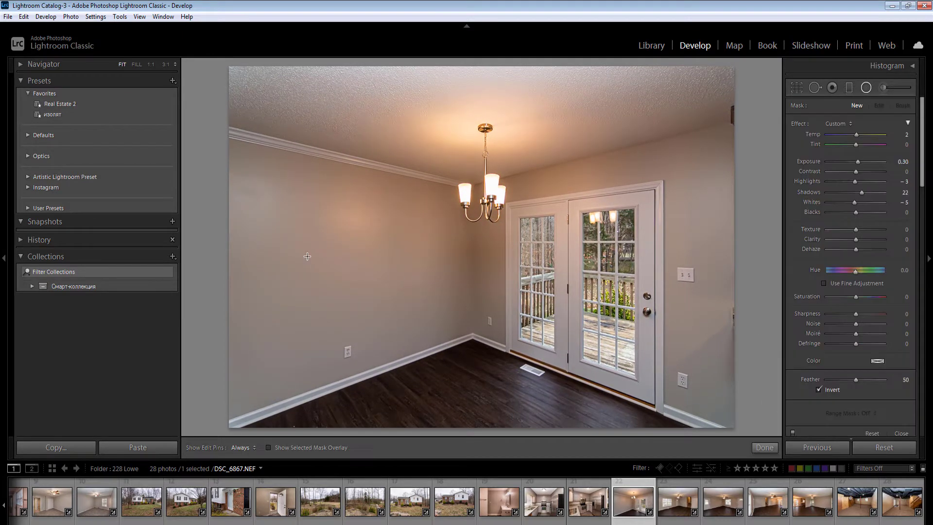
pyautogui.moveTo(331, 271); pyautogui.dragTo(538, 255)
pyautogui.moveTo(676, 205)
pyautogui.mouseDown()
pyautogui.moveTo(696, 207)
pyautogui.moveTo(798, 397)
pyautogui.mouseUp()
pyautogui.click(507, 330)
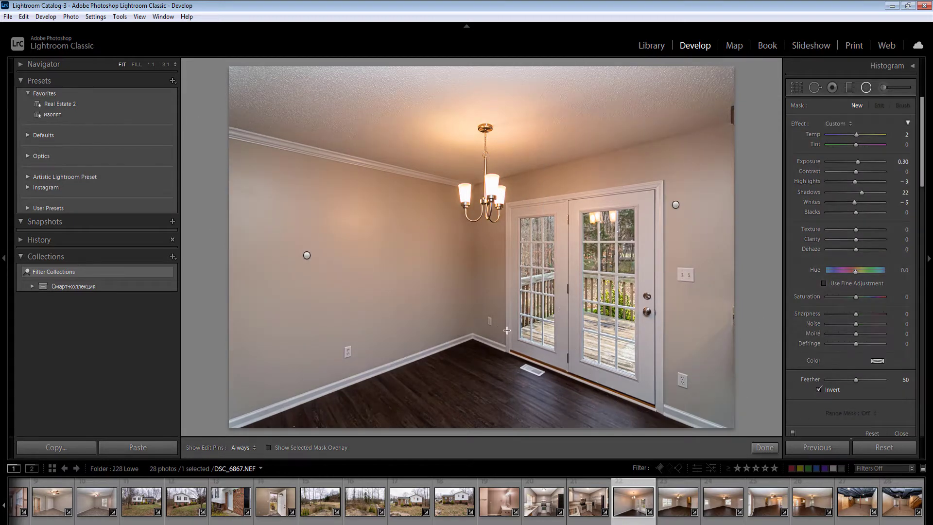
pyautogui.moveTo(461, 260); pyautogui.dragTo(526, 373)
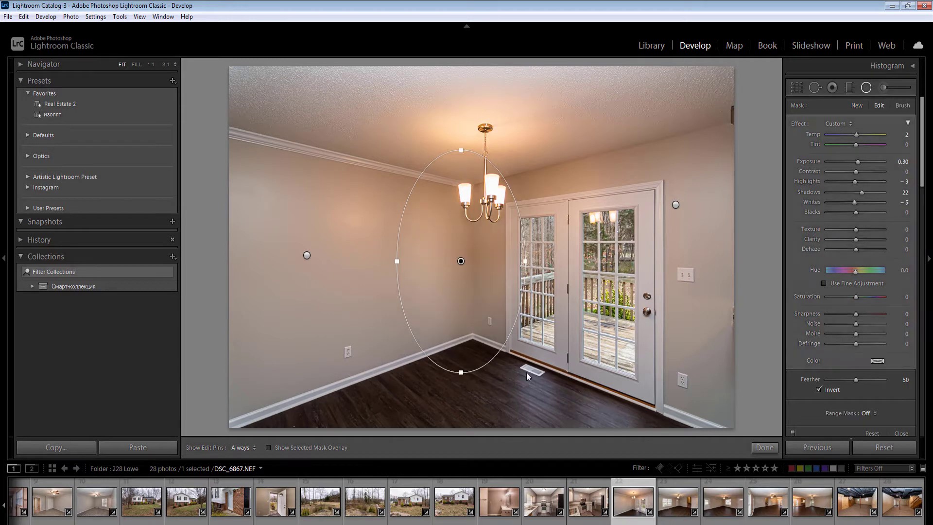
pyautogui.hotkey('shift', 'm')
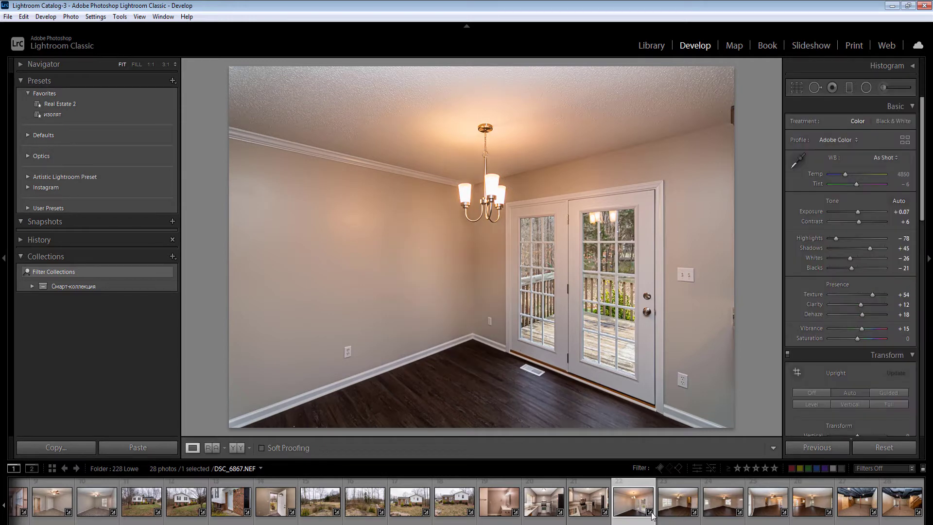
# - Synchronize the chandelier room photo's settings with the four following room photos
pyautogui.keyDown('shift'); pyautogui.click(810, 503); pyautogui.keyUp('shift')
pyautogui.click(820, 449)
pyautogui.press('Return')
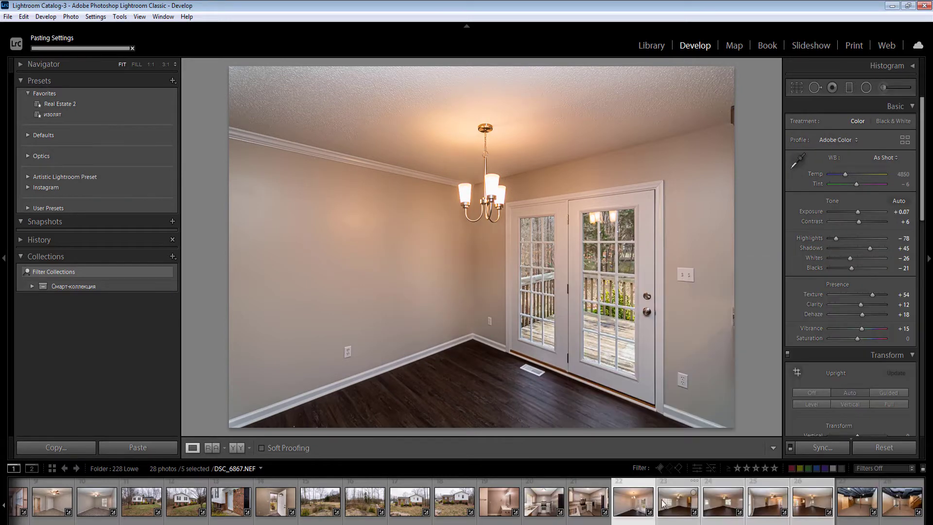
# - Open the living room photo with the staircase and apply Auto Upright
pyautogui.click(588, 508)
pyautogui.click(669, 501)
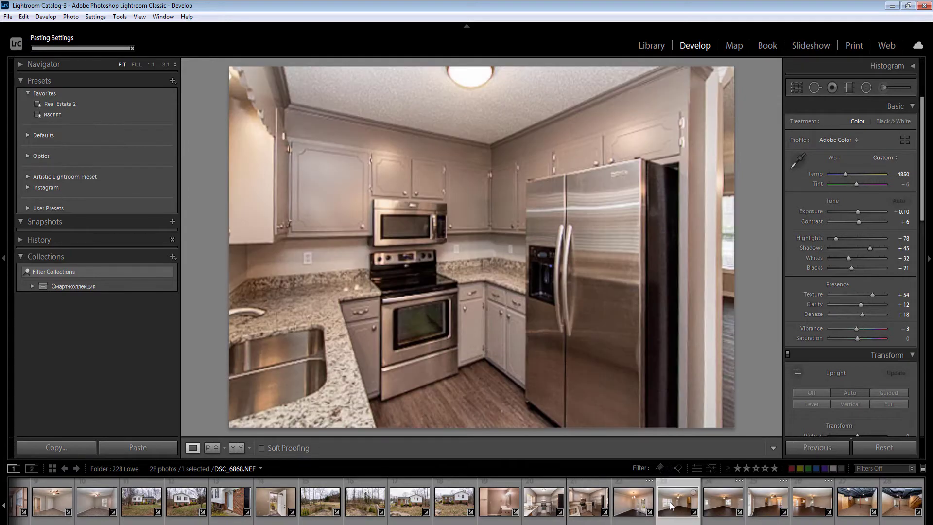
pyautogui.click(850, 393)
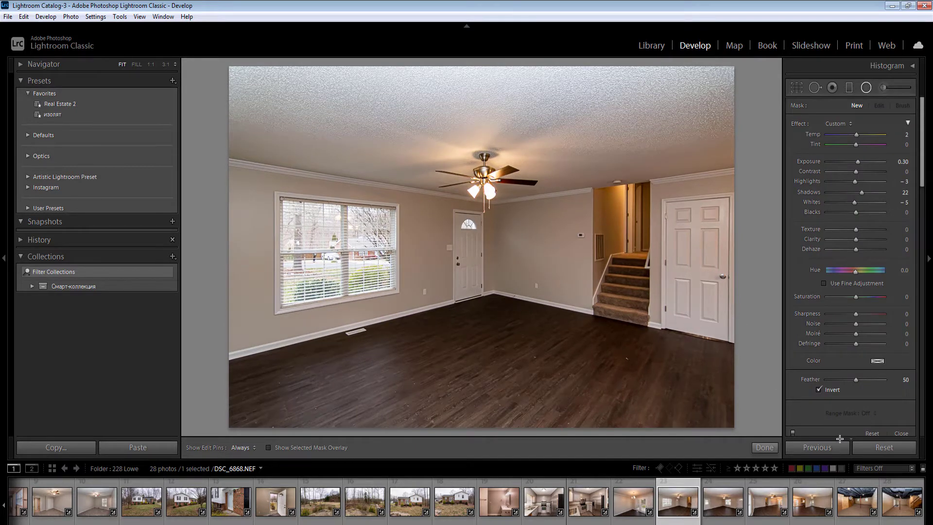
# - Add a large radial filter over the staircase and closet door with Exposure 0.80
pyautogui.moveTo(647, 287); pyautogui.dragTo(840, 439)
pyautogui.click(902, 161)
pyautogui.press('Up')
pyautogui.press('Up')
pyautogui.press('Up')
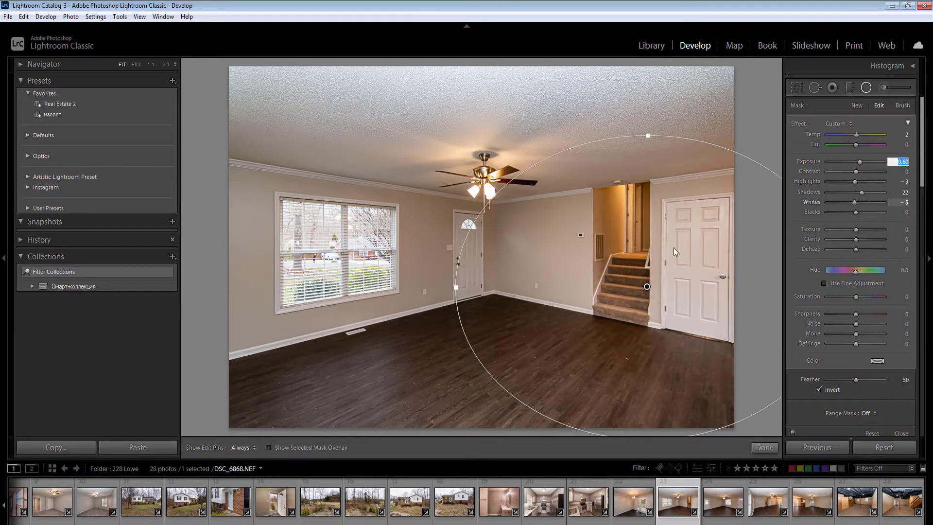
pyautogui.write('0.8')
pyautogui.press('Return')
# - Add a wide radial filter over the ceiling with Exposure −0.70 and Temp 15, and shift it toward the photo's upper edge
pyautogui.moveTo(454, 73)
pyautogui.mouseDown()
pyautogui.moveTo(741, 168)
pyautogui.moveTo(815, 181)
pyautogui.mouseUp()
pyautogui.click(903, 162)
pyautogui.write('-0.1')
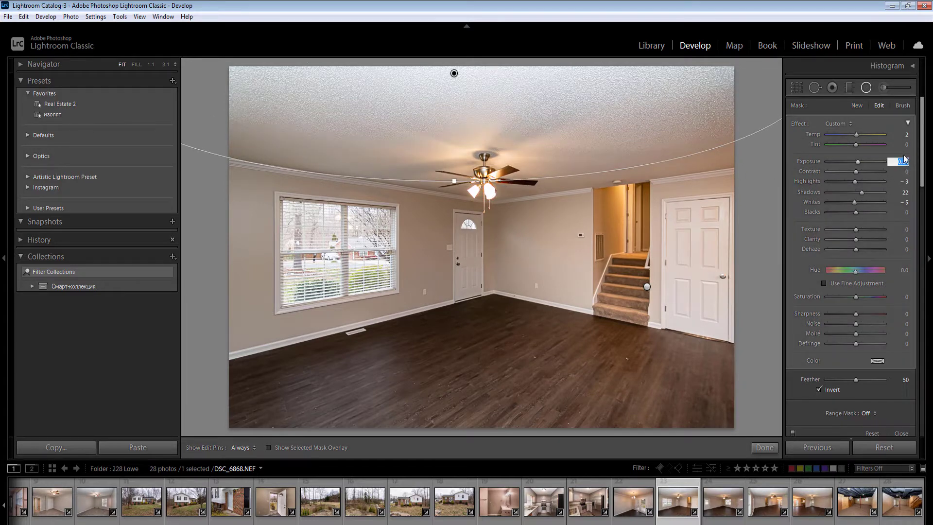
pyautogui.press('Return')
pyautogui.click(906, 137)
pyautogui.write('15')
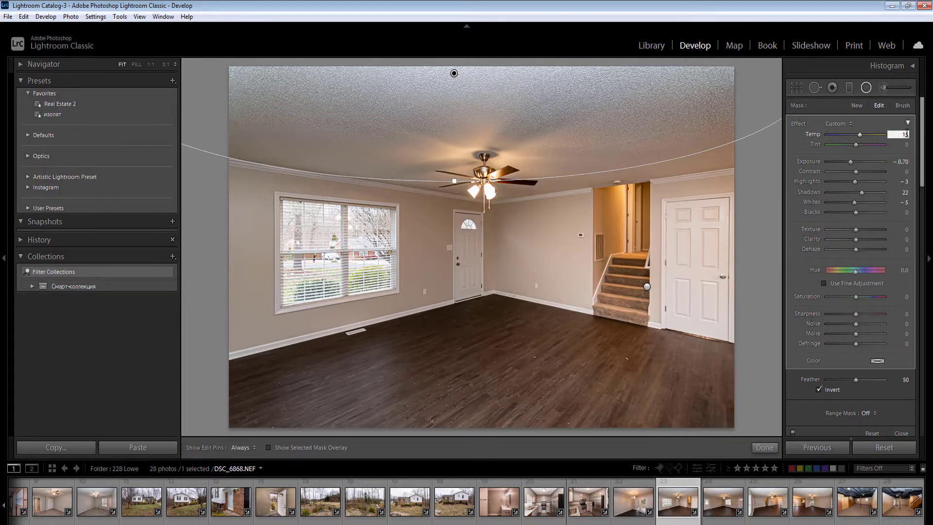
pyautogui.press('Return')
pyautogui.moveTo(545, 90); pyautogui.dragTo(545, 111)
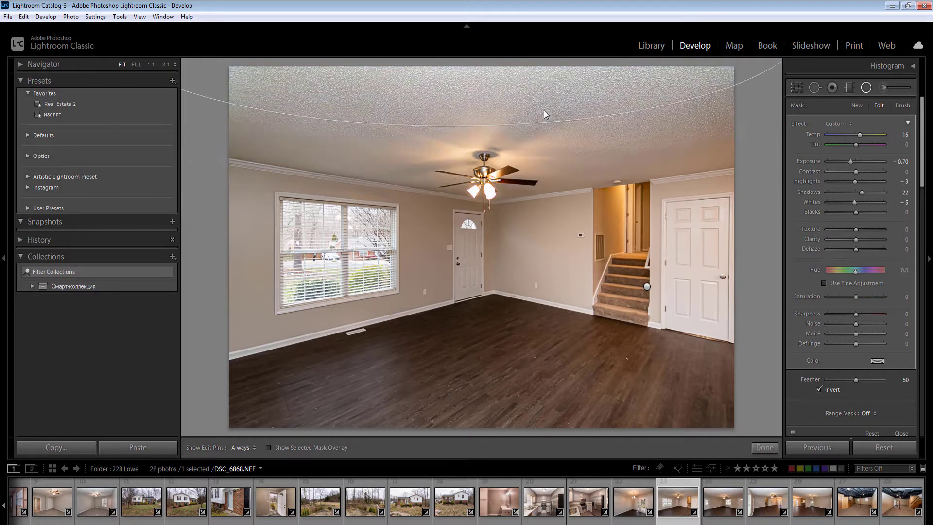
# - Add a radial filter over the corner by the front door and draw another one around the living room window
pyautogui.moveTo(495, 241); pyautogui.dragTo(595, 334)
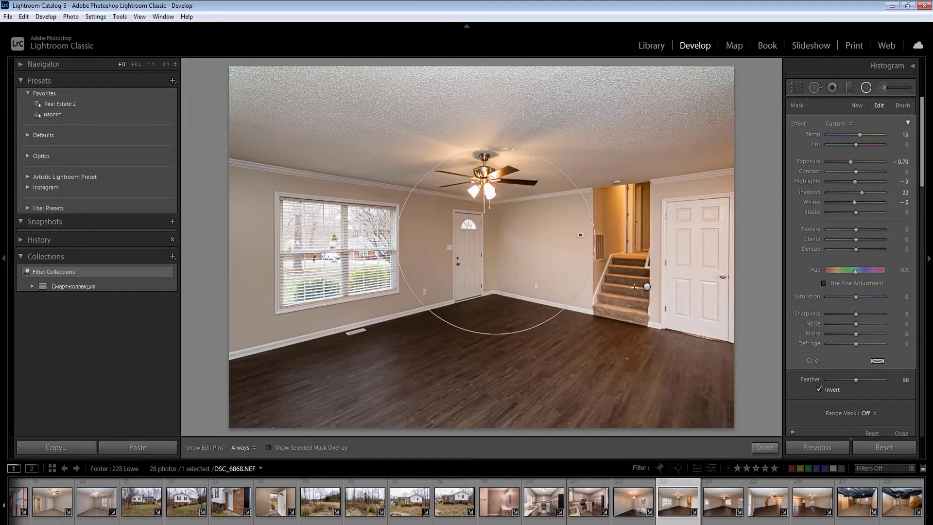
pyautogui.click(342, 249)
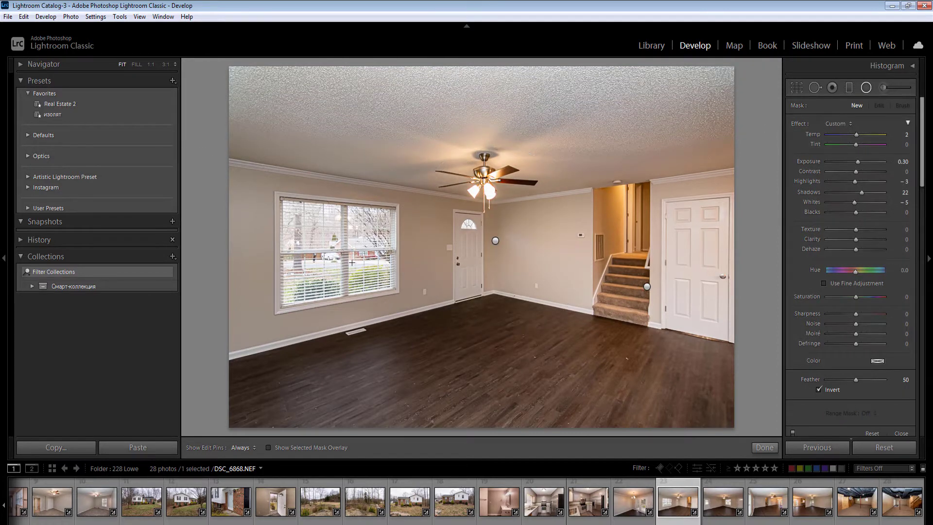
pyautogui.moveTo(420, 312); pyautogui.dragTo(410, 312)
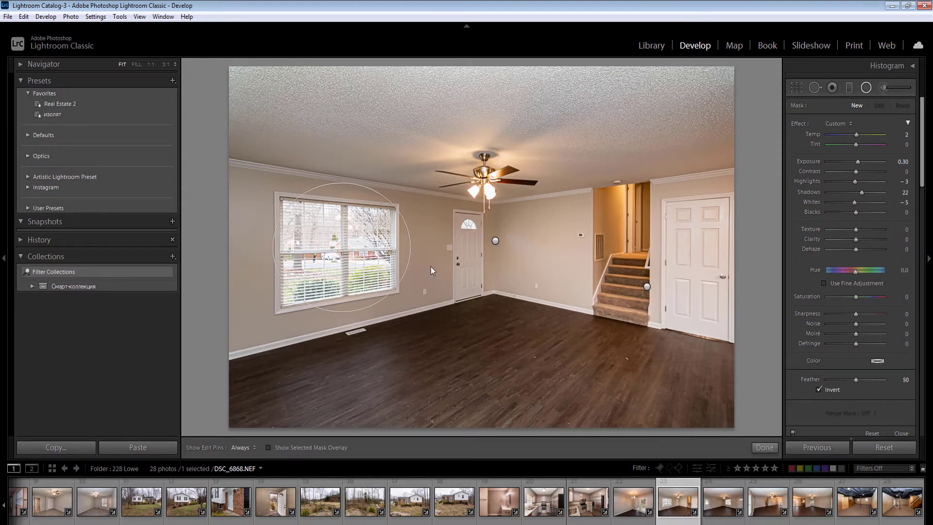
# - Set the window radial filter's Exposure to −0.40 and Highlights to −30
pyautogui.click(903, 162)
pyautogui.write('-0.1')
pyautogui.press('Return')
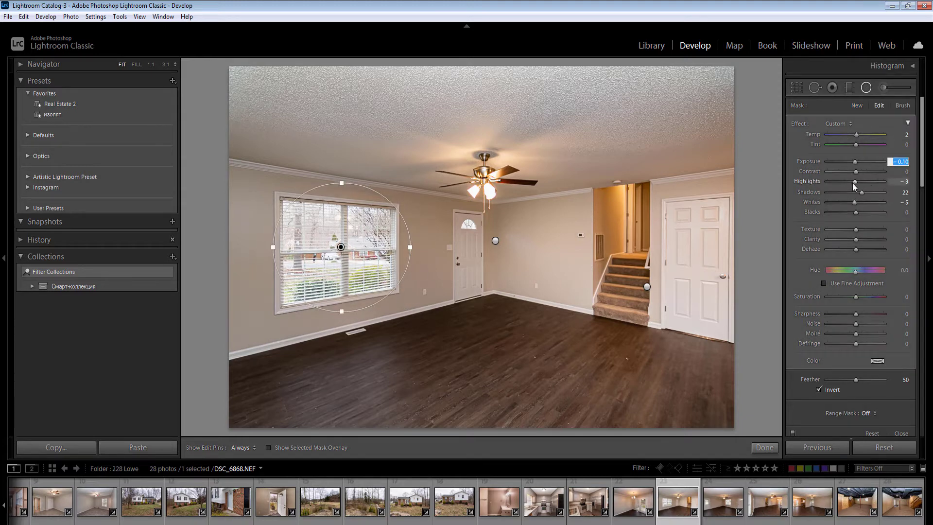
pyautogui.write('-0.4')
pyautogui.press('Return')
pyautogui.moveTo(854, 183); pyautogui.dragTo(848, 183)
pyautogui.click(897, 135)
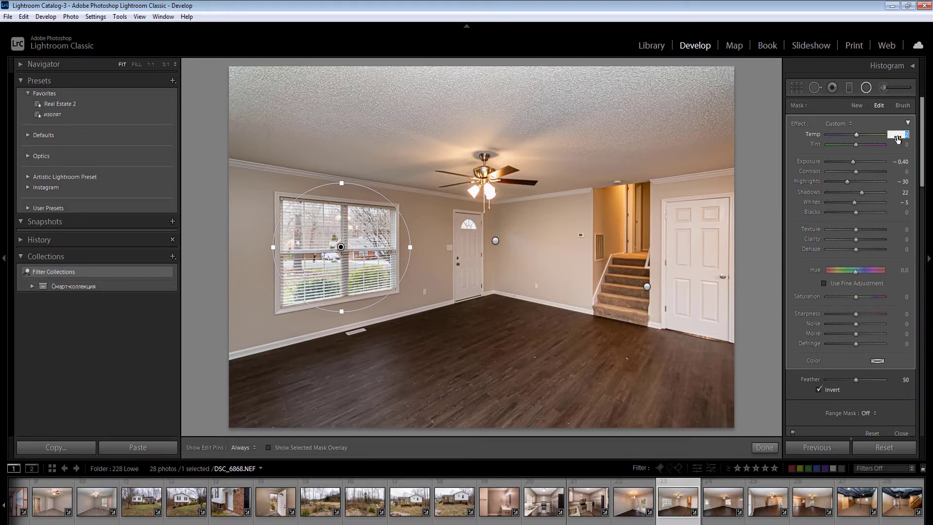
pyautogui.press('Return')
pyautogui.press('Return')
# - Add a smaller radial filter over the window's left half with Exposure −0.60 and Highlights −23
pyautogui.moveTo(338, 299); pyautogui.dragTo(367, 305)
pyautogui.click(898, 161)
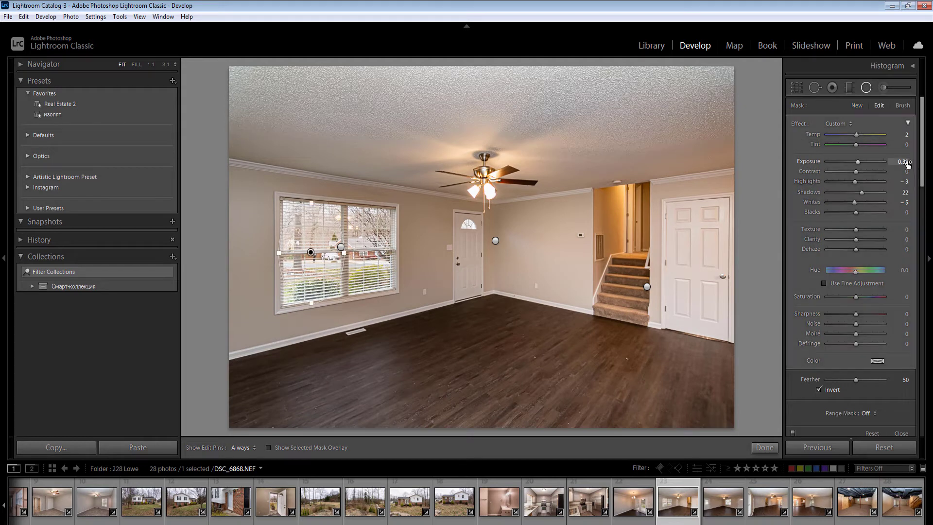
pyautogui.write('-0.1')
pyautogui.press('Return')
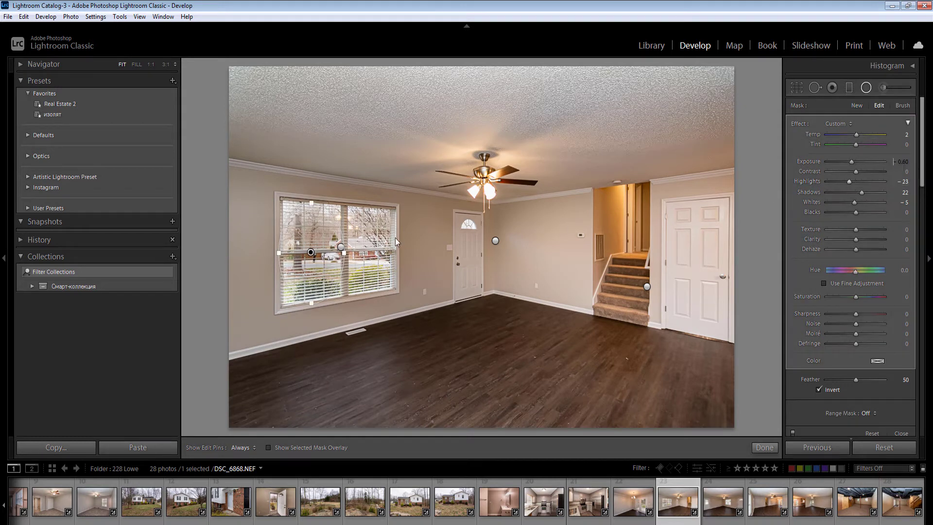
# - Add a small radial filter over the living room window's right half with Exposure −0.30 and Highlights −23
pyautogui.click(373, 252)
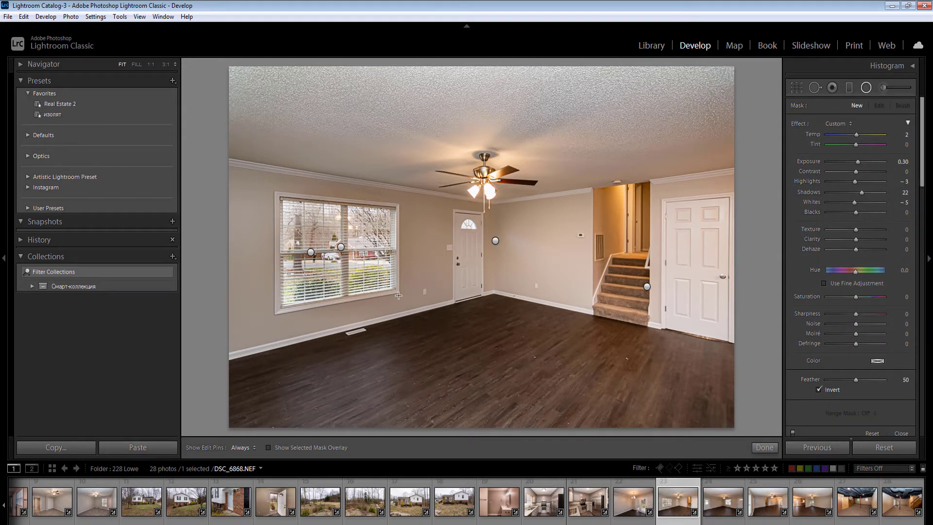
pyautogui.click(370, 251)
pyautogui.click(898, 162)
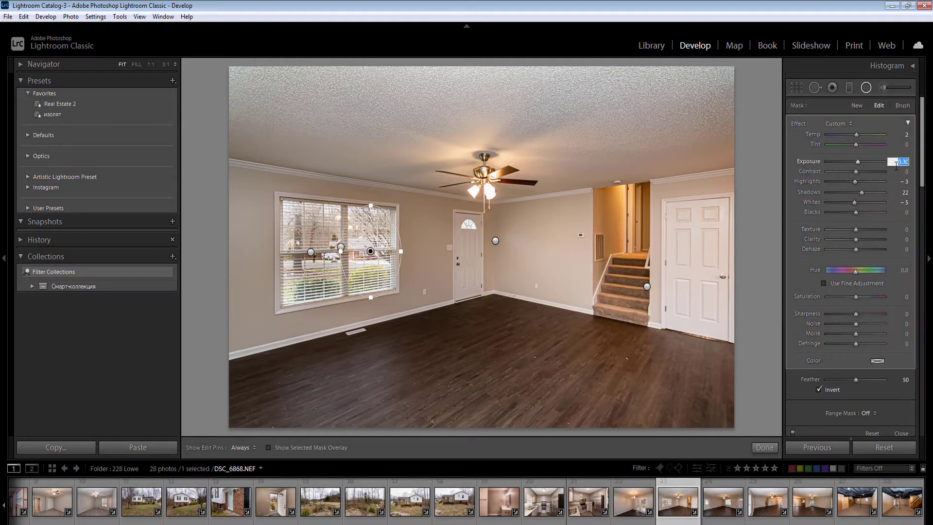
pyautogui.write('-0.3')
pyautogui.press('Return')
pyautogui.moveTo(856, 182); pyautogui.dragTo(849, 183)
# - Add an upright radial filter over the staircase opening with Saturation −16 and finish the radial filter edits
pyautogui.click(647, 236)
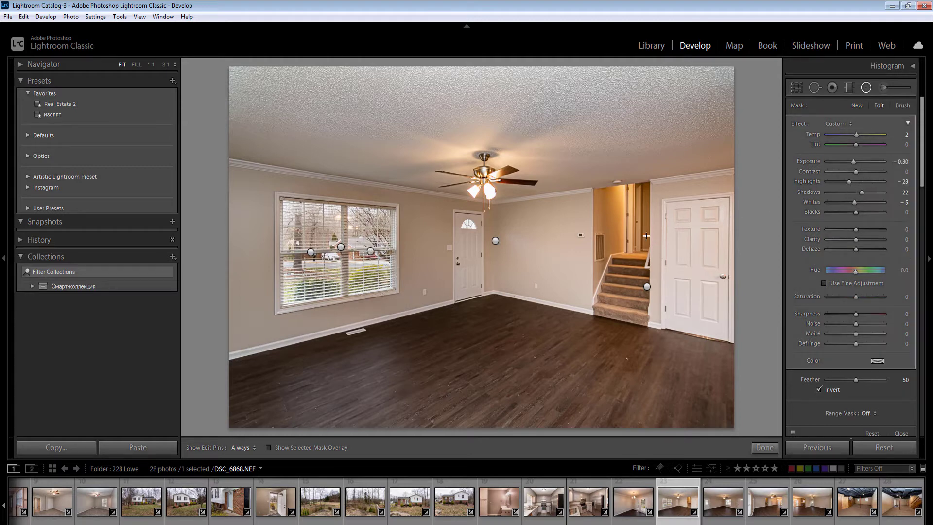
pyautogui.moveTo(624, 234); pyautogui.dragTo(659, 294)
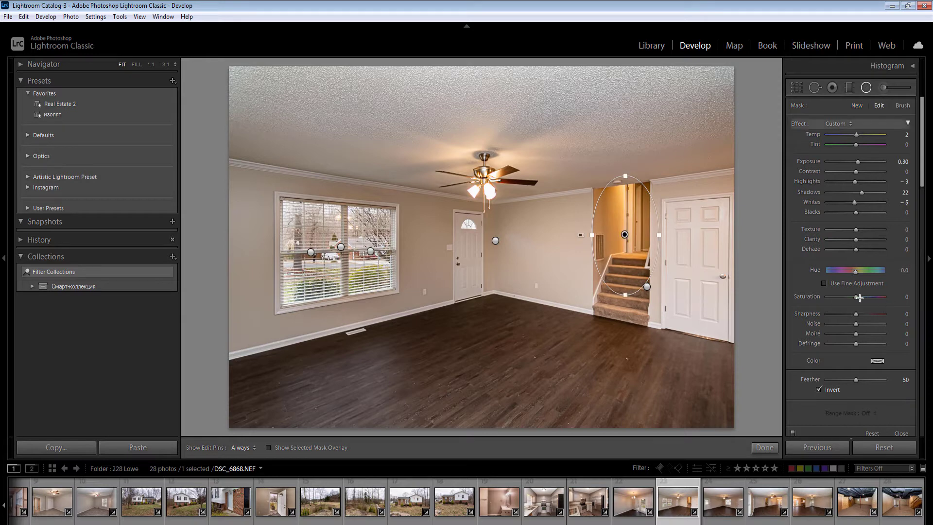
pyautogui.moveTo(860, 298); pyautogui.dragTo(851, 299)
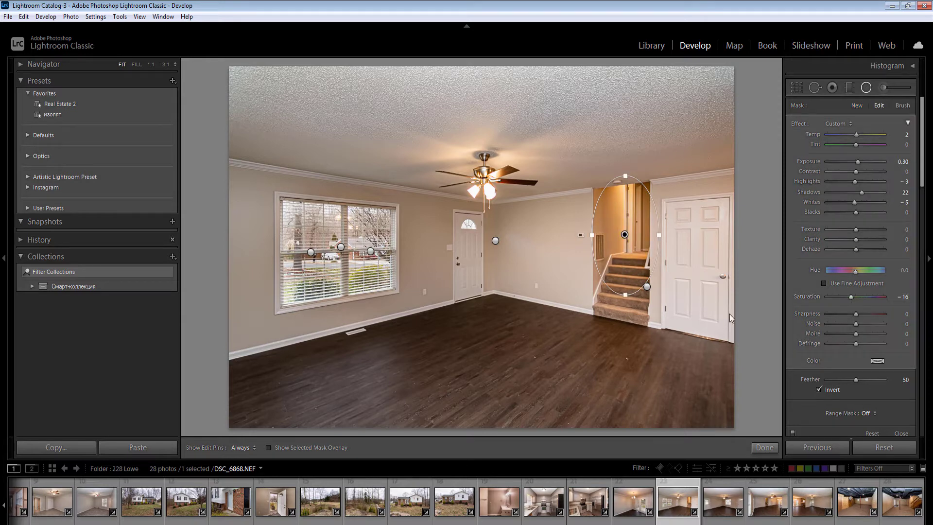
pyautogui.press('Escape')
# - On photo DSC_6869, apply the Auto Upright correction and add a large radial filter over the right-hand door with Exposure 0.60
pyautogui.press('Right')
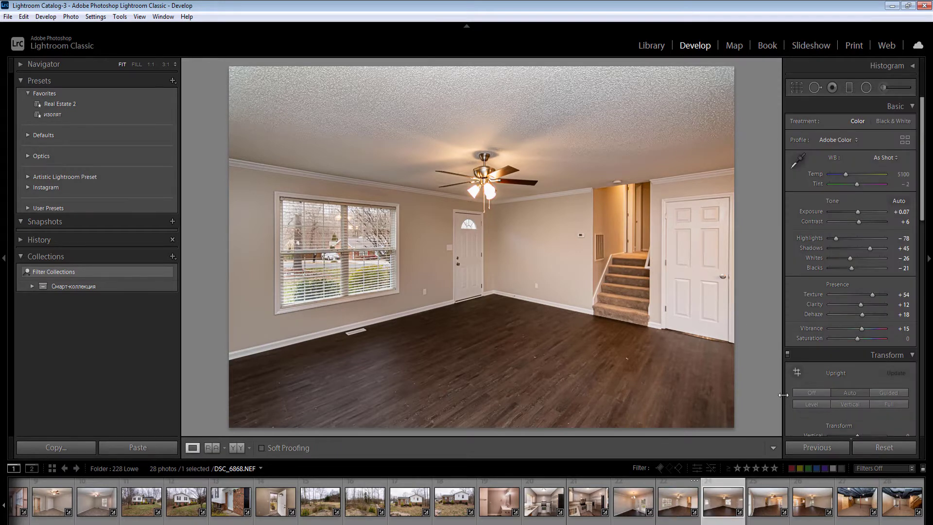
pyautogui.click(849, 393)
pyautogui.hotkey('shift', 'm')
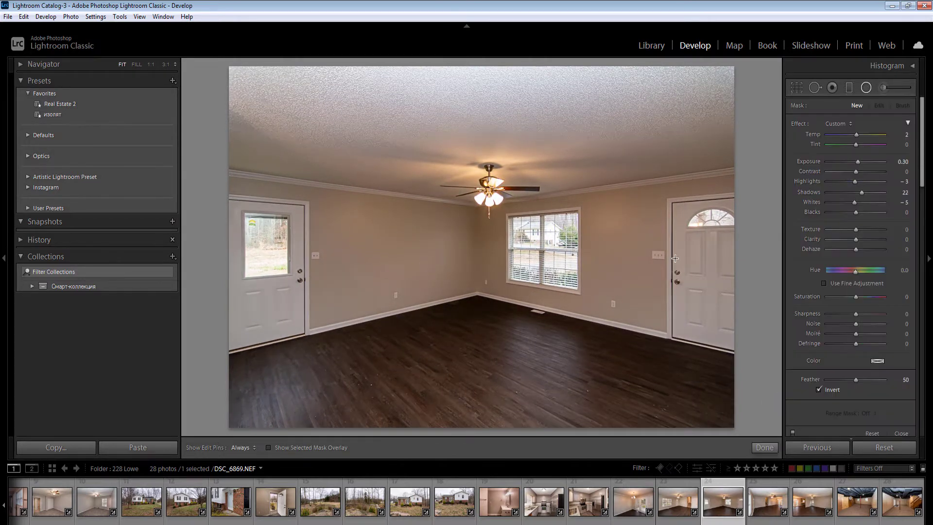
pyautogui.moveTo(694, 250); pyautogui.dragTo(821, 378)
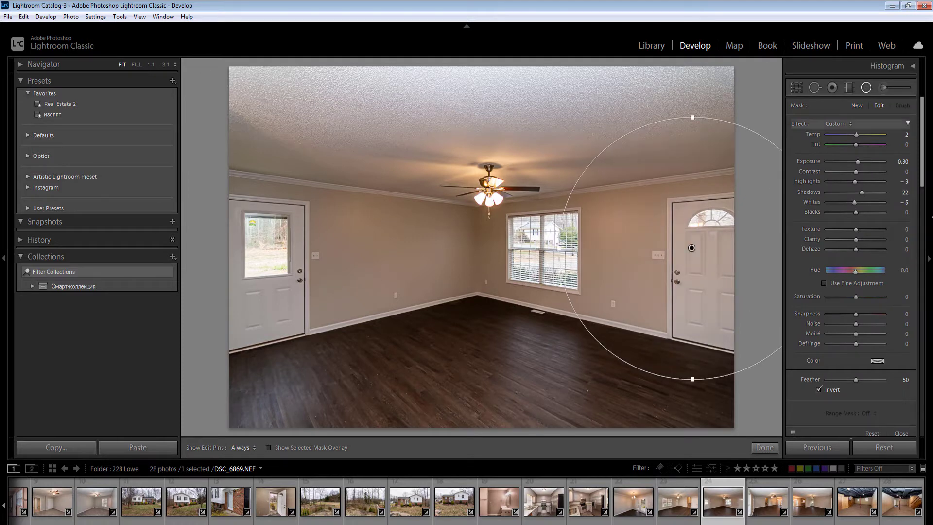
pyautogui.click(904, 163)
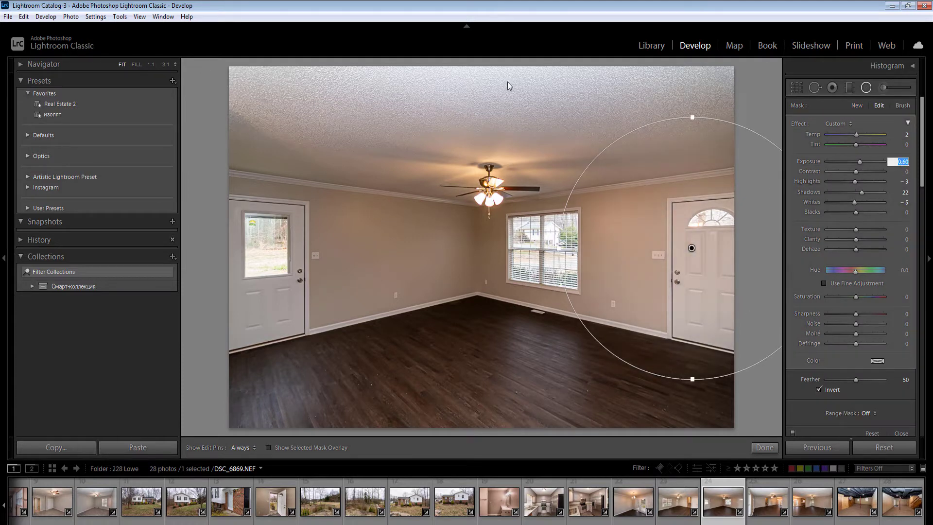
# - Add a wide radial filter over the ceiling of DSC_6869 with Exposure −0.60 and Temp 20
pyautogui.moveTo(454, 69); pyautogui.dragTo(792, 168)
pyautogui.click(905, 161)
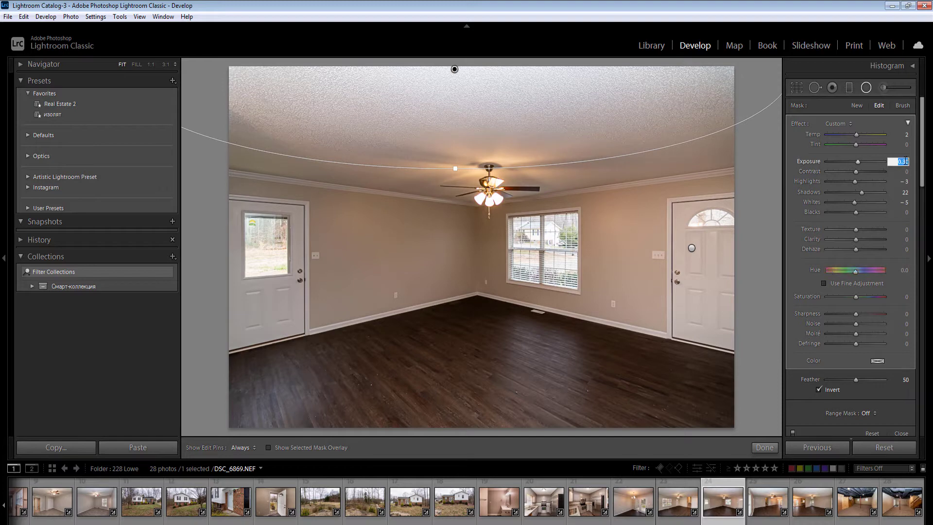
pyautogui.write('-0.6')
pyautogui.click(908, 134)
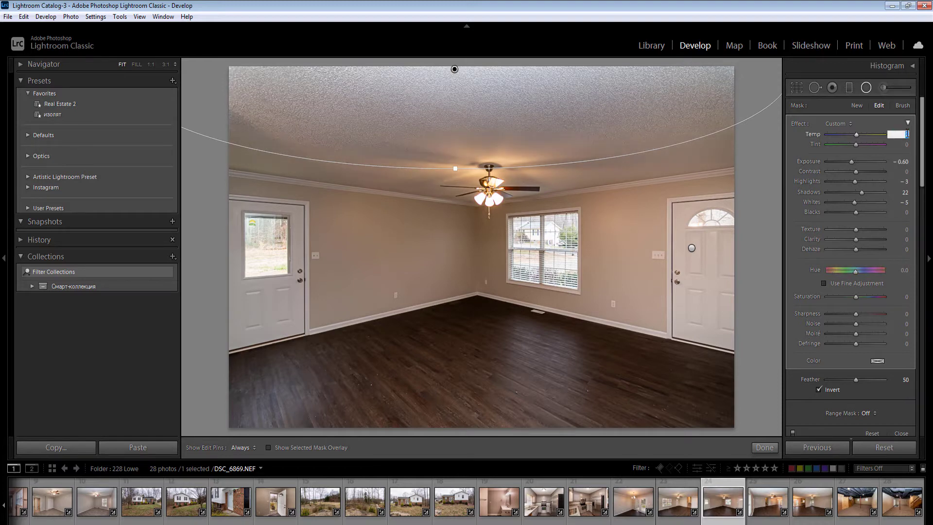
pyautogui.write('20')
pyautogui.press('Return')
# - Add one radial filter over the left wall and a wide one around the ceiling fan, keeping Exposure 0.30 for both
pyautogui.moveTo(402, 247); pyautogui.dragTo(514, 325)
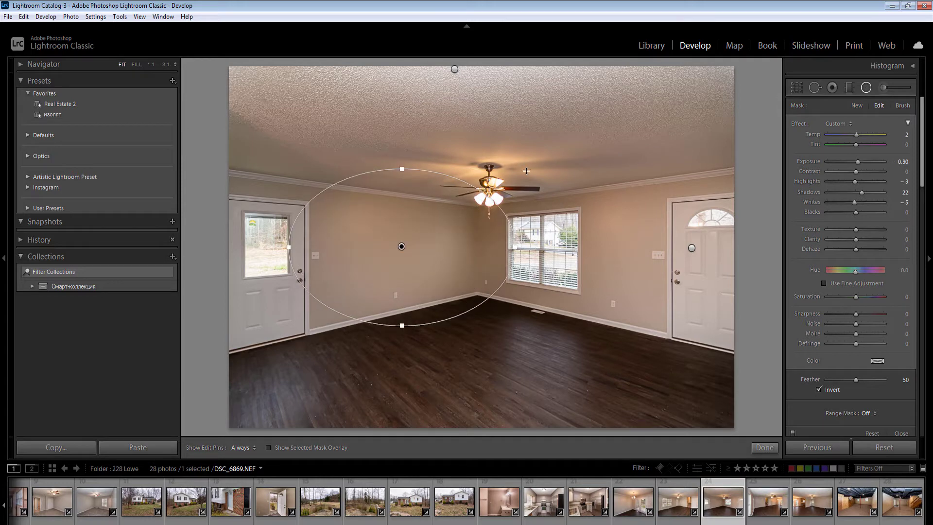
pyautogui.moveTo(464, 160); pyautogui.dragTo(683, 221)
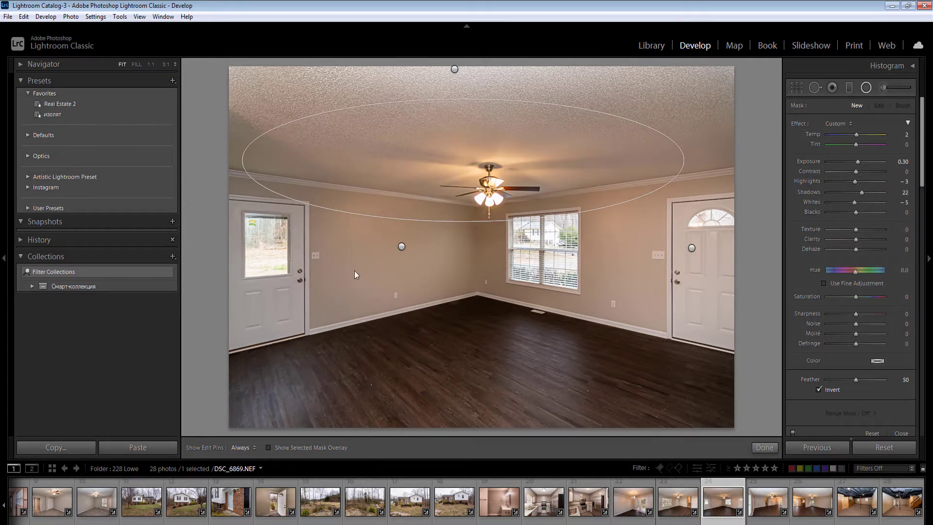
pyautogui.hotkey('shift', 'm')
# - Create a virtual copy of DSC_6869 and set the copy's Exposure to −0.93 and Temp to 5700
pyautogui.rightClick(720, 516)
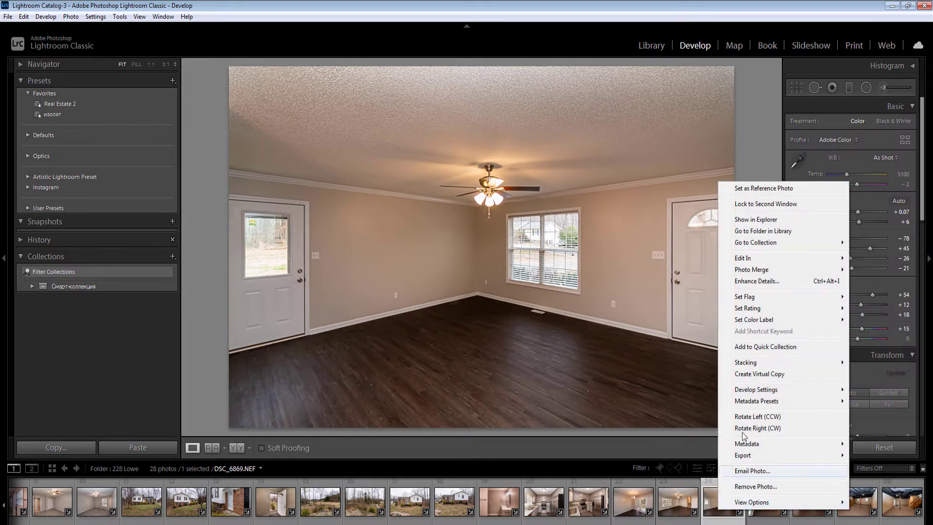
pyautogui.click(760, 374)
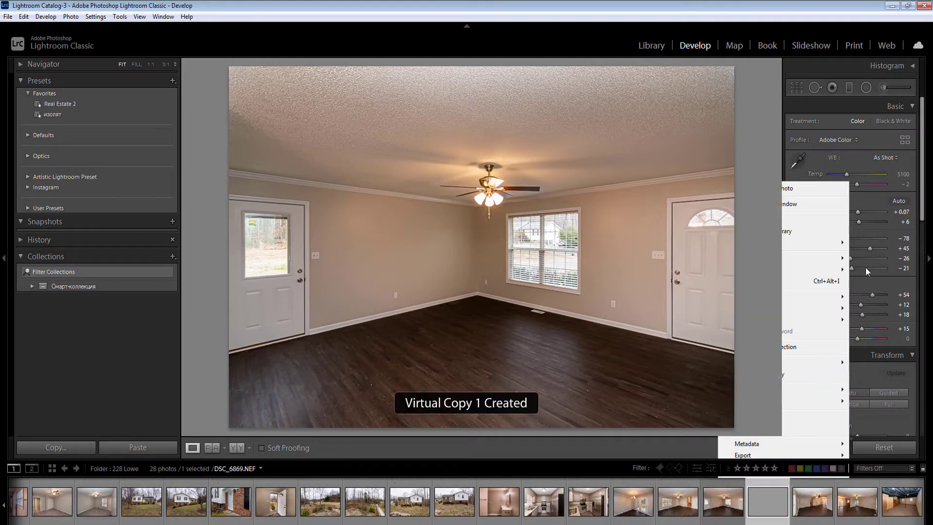
pyautogui.click(899, 213)
pyautogui.hotkey('shift', 'Down')
pyautogui.click(906, 177)
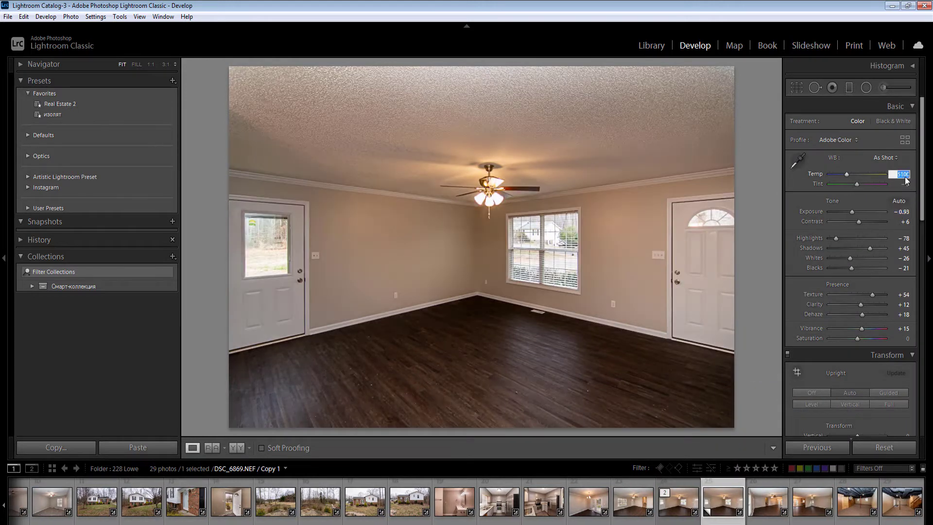
pyautogui.write('5450')
pyautogui.press('Return')
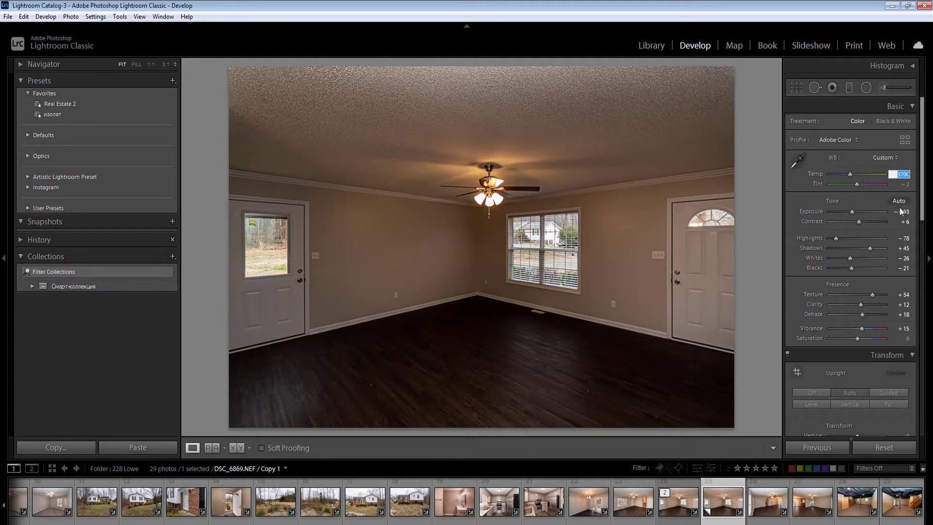
pyautogui.click(901, 213)
pyautogui.press('Return')
# - Move on to photo DSC_6871 and set its Exposure to −0.13
pyautogui.press('Right')
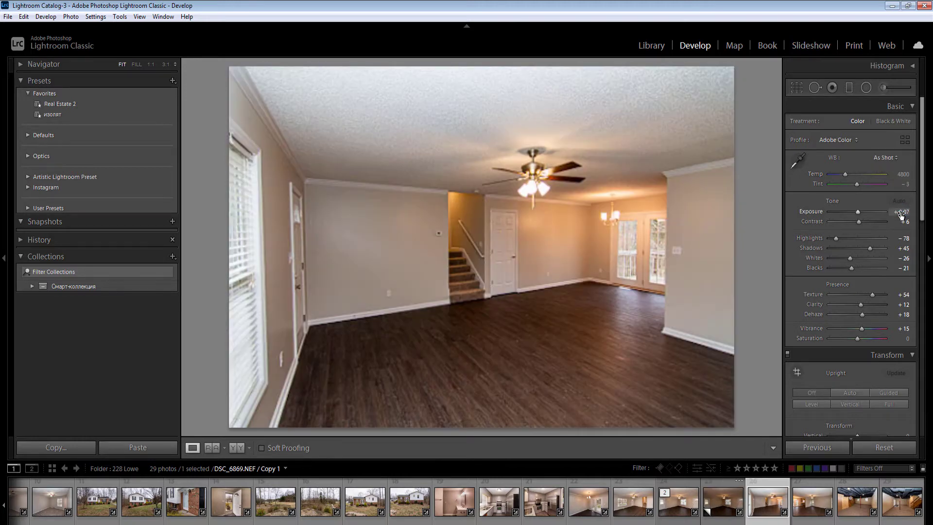
pyautogui.click(902, 212)
pyautogui.press('Return')
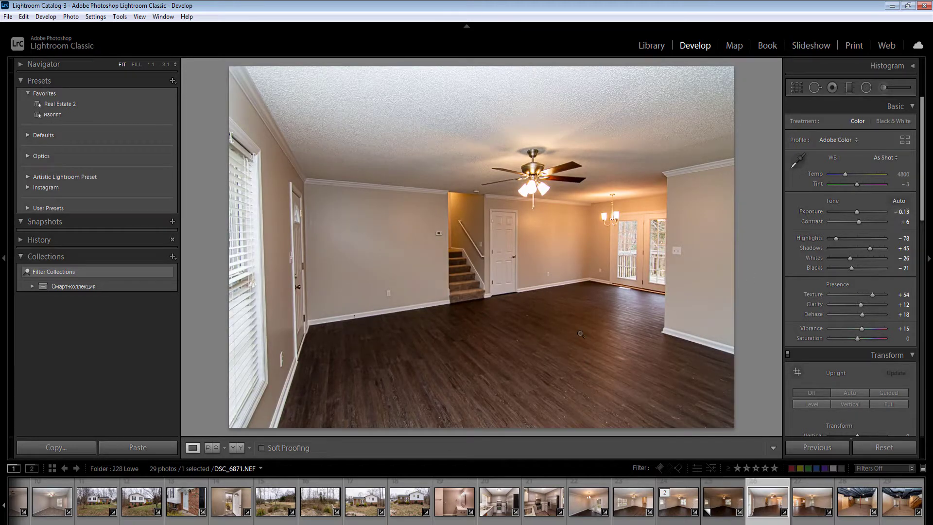
# - Add a wide elliptical radial filter over the back wall and staircase with Exposure 1.00
pyautogui.hotkey('shift', 'm')
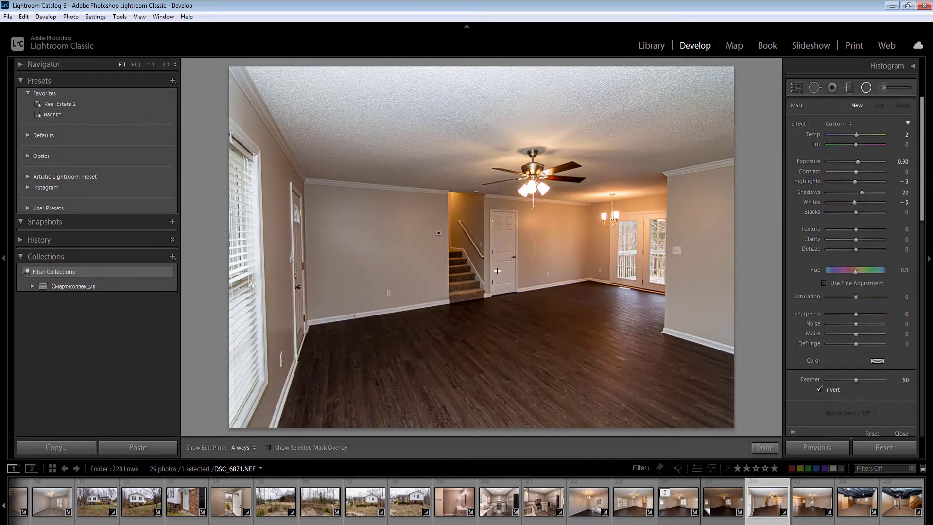
pyautogui.moveTo(434, 247); pyautogui.dragTo(619, 327)
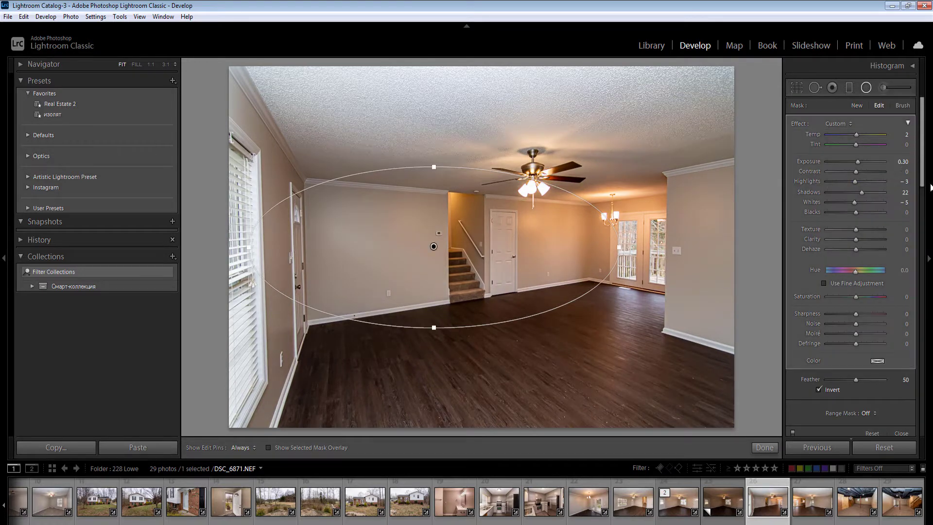
pyautogui.click(902, 162)
pyautogui.write('1')
pyautogui.press('Return')
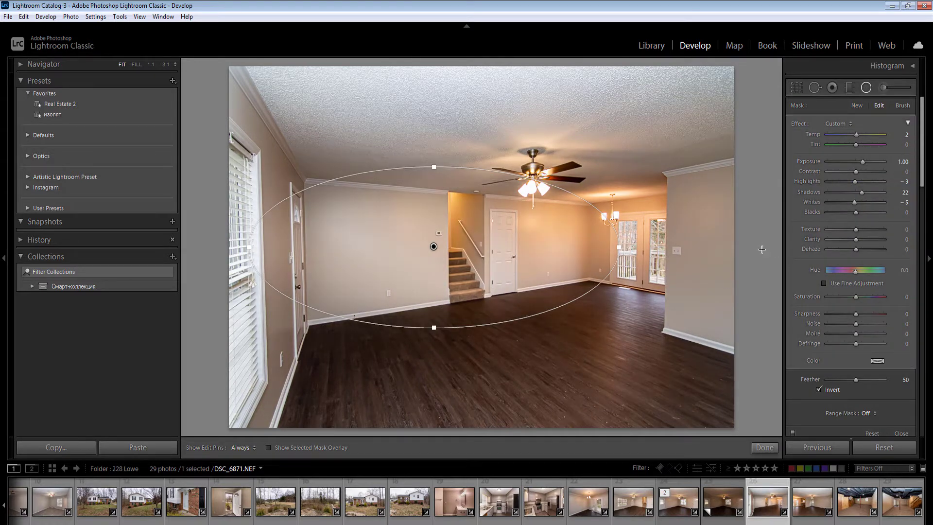
# - Add a radial filter at the right wall and another over the back corner by the dining area with Saturation −30
pyautogui.click(590, 243)
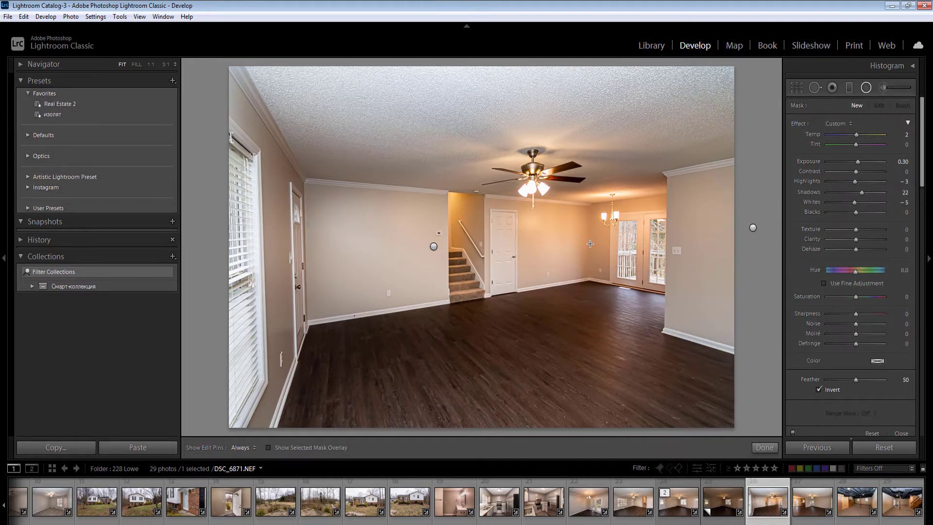
pyautogui.moveTo(565, 238); pyautogui.dragTo(646, 306)
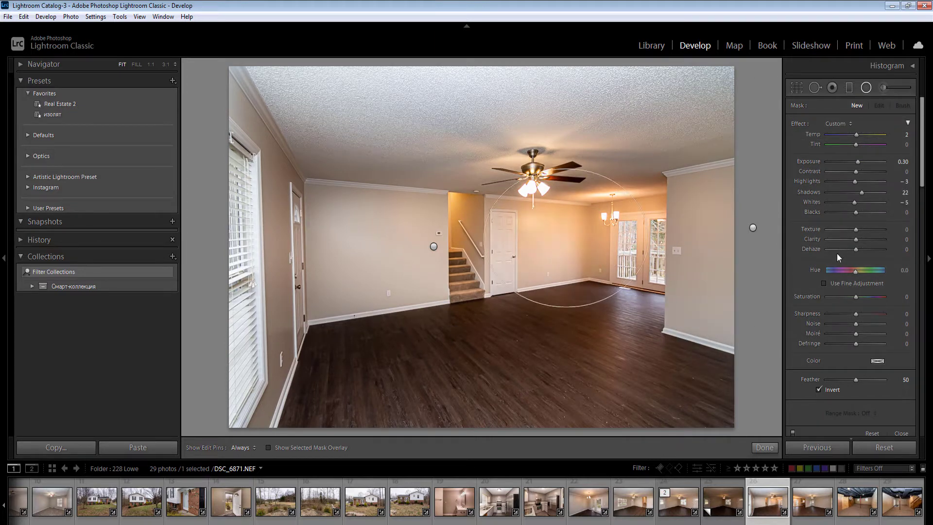
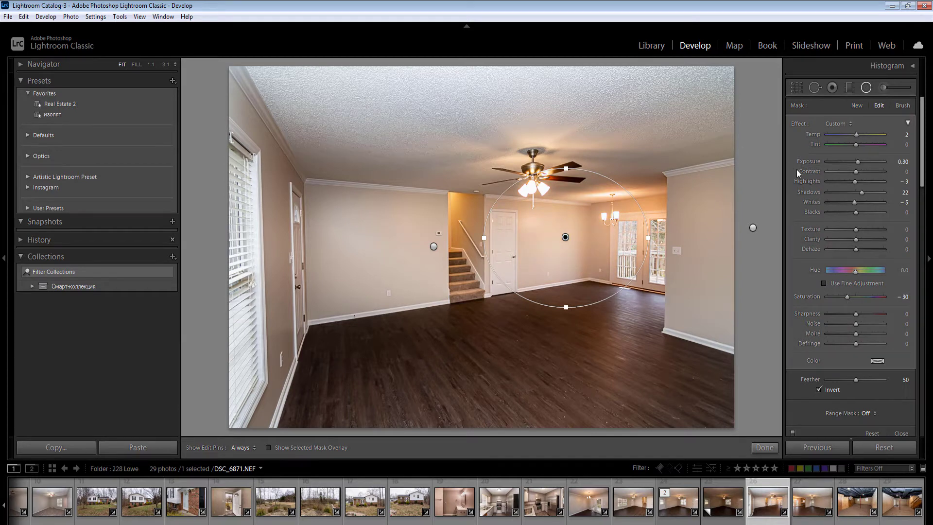
# - Add a wide radial filter over the ceiling of DSC_6871 with Exposure −0.60 and Temp 25, and close the radial filter tool
pyautogui.moveTo(475, 73); pyautogui.dragTo(797, 170)
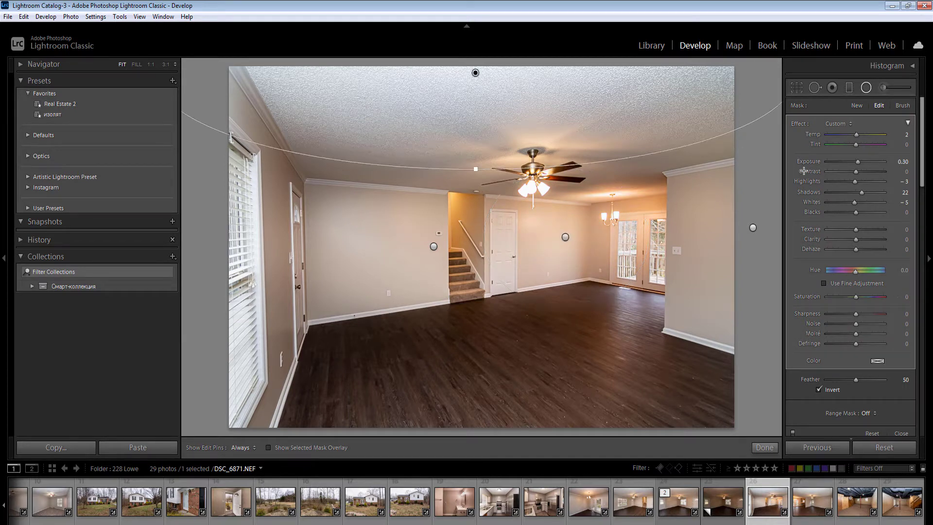
pyautogui.click(903, 162)
pyautogui.write('-0.1')
pyautogui.press('Return')
pyautogui.click(906, 135)
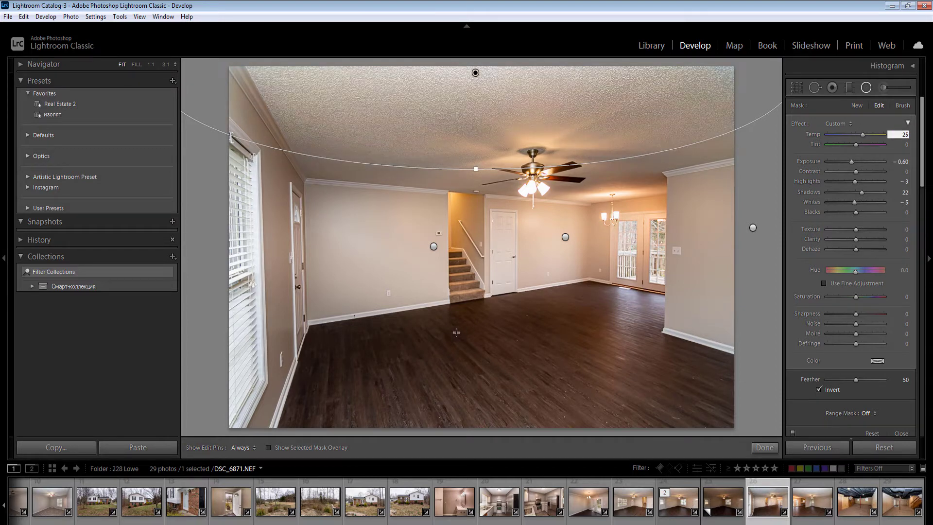
pyautogui.press('Return')
pyautogui.press('Delete')
pyautogui.hotkey('shift', 'm')
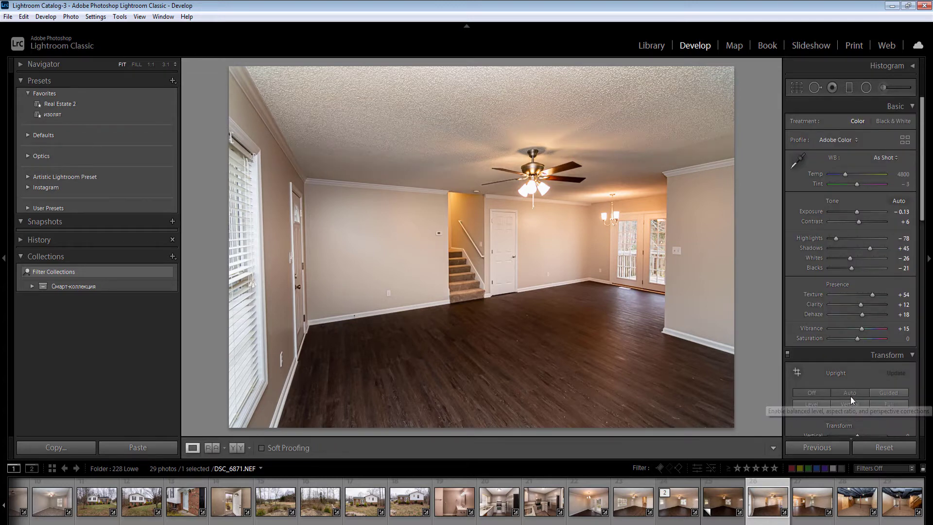
# - Apply the Auto Upright correction to DSC_6871 and synchronize its settings across the last four photos in the set
pyautogui.click(850, 396)
pyautogui.press('Right')
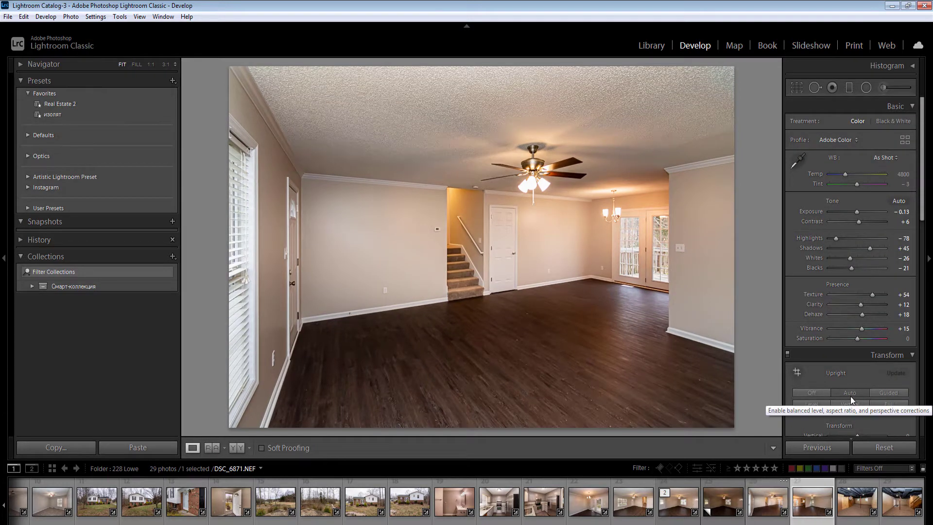
pyautogui.press('Left')
pyautogui.keyDown('shift'); pyautogui.click(899, 497); pyautogui.keyUp('shift')
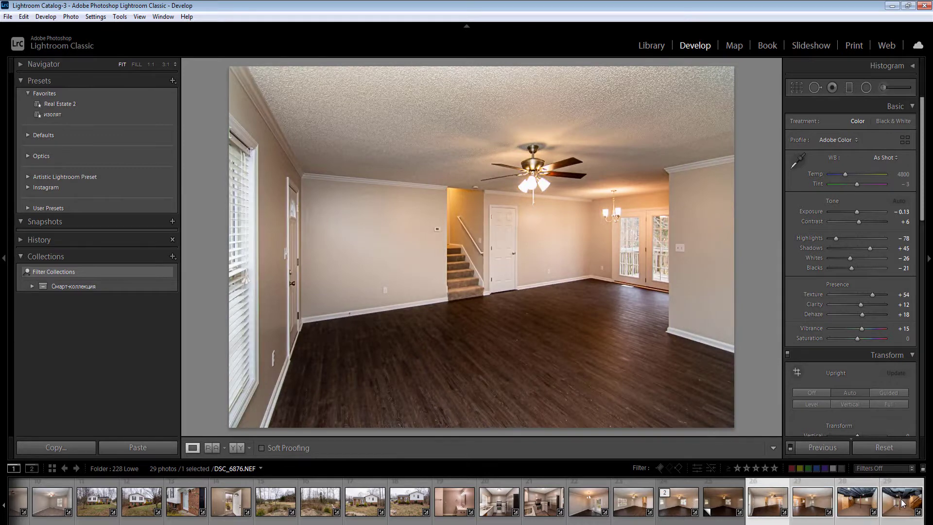
pyautogui.click(817, 451)
pyautogui.press('Return')
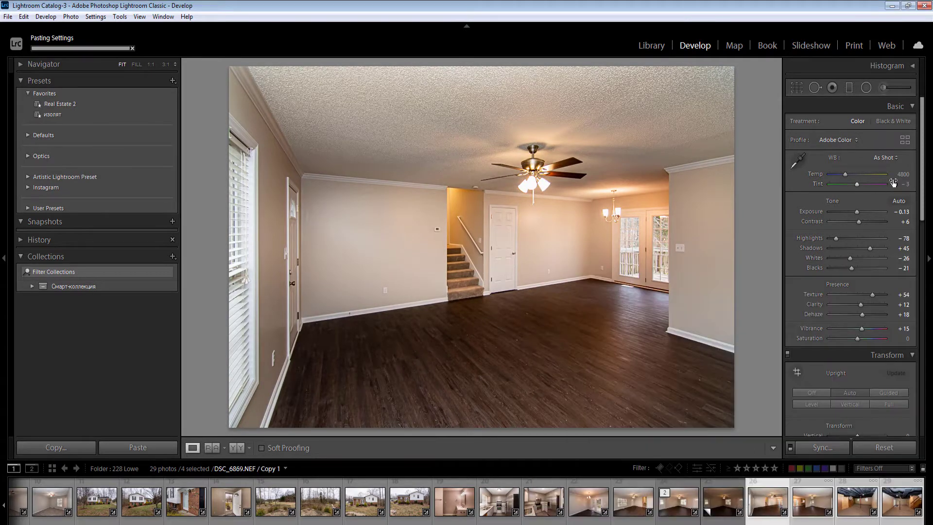
# - Set the Temp of DSC_6871 to 4300 and synchronize it to the other selected photos
pyautogui.click(904, 175)
pyautogui.press('Down')
pyautogui.write('4300')
pyautogui.press('Return')
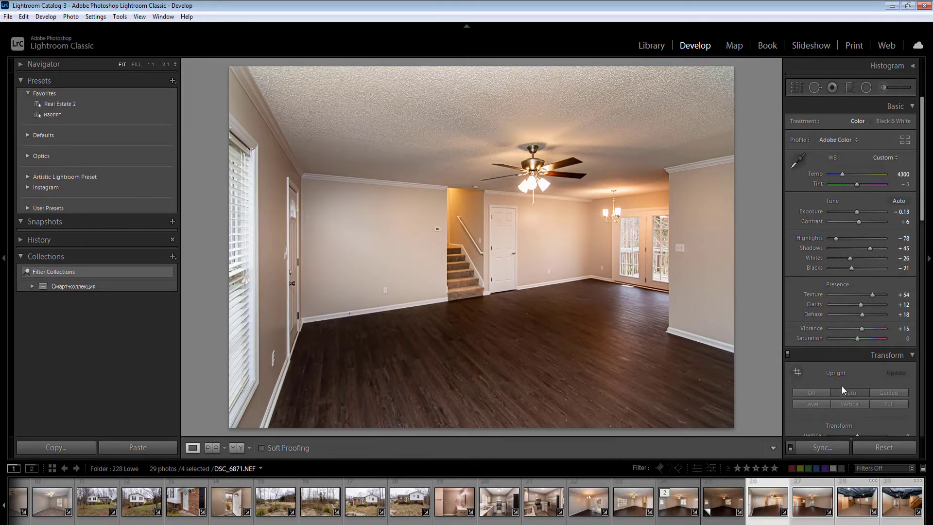
pyautogui.click(830, 447)
pyautogui.click(829, 512)
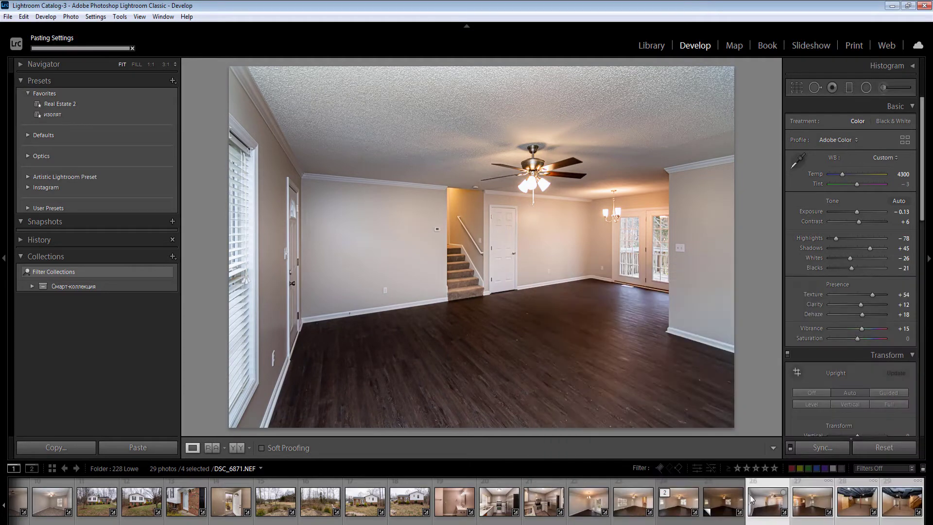
# - Set the Temp of DSC_6872 to 4700 and its Exposure to +0.07
pyautogui.click(724, 501)
pyautogui.click(813, 503)
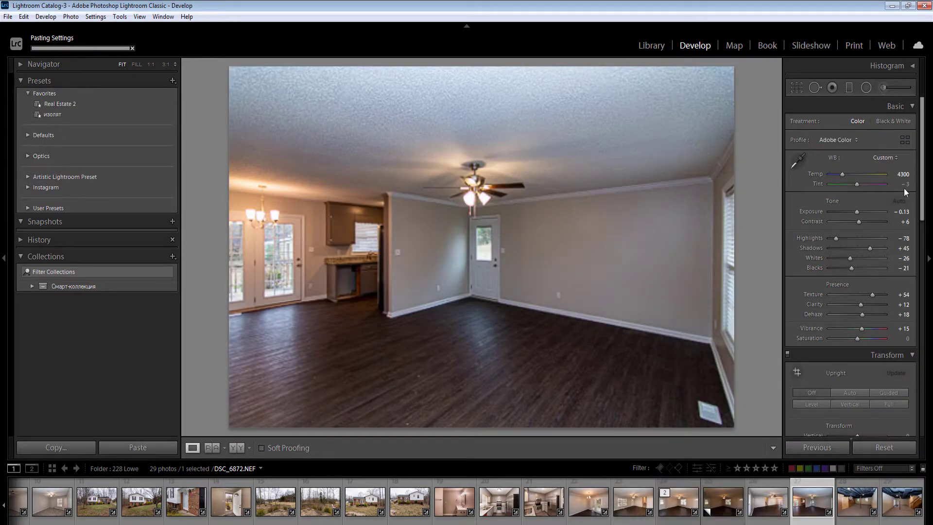
pyautogui.click(903, 213)
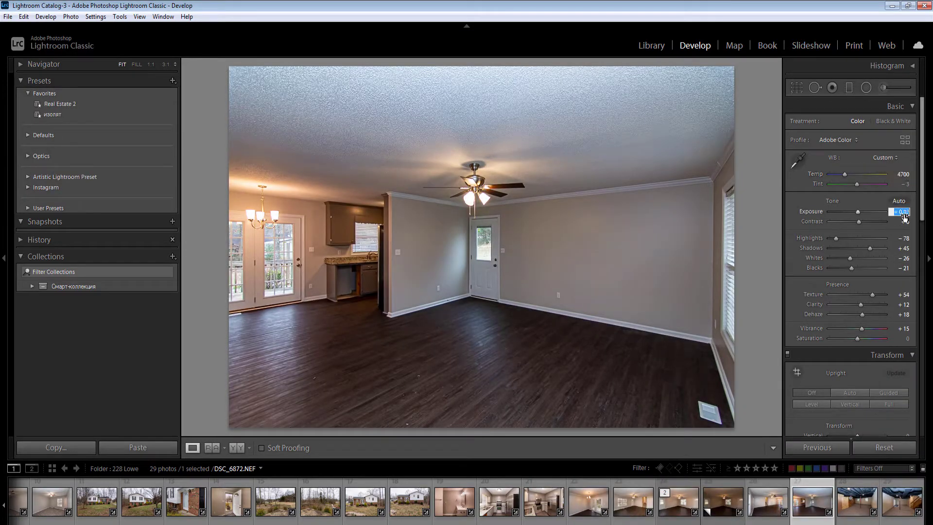
# - Add a radial filter on the long back wall and a wide one over the ceiling with Exposure −1.00 and Temp 25
pyautogui.hotkey('shift', 'm')
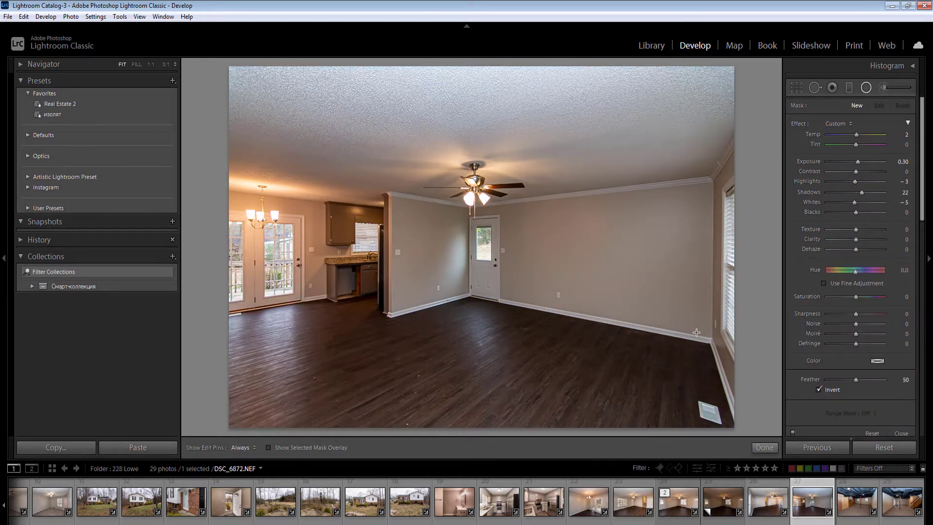
pyautogui.moveTo(608, 238); pyautogui.dragTo(744, 383)
pyautogui.moveTo(398, 73); pyautogui.dragTo(809, 174)
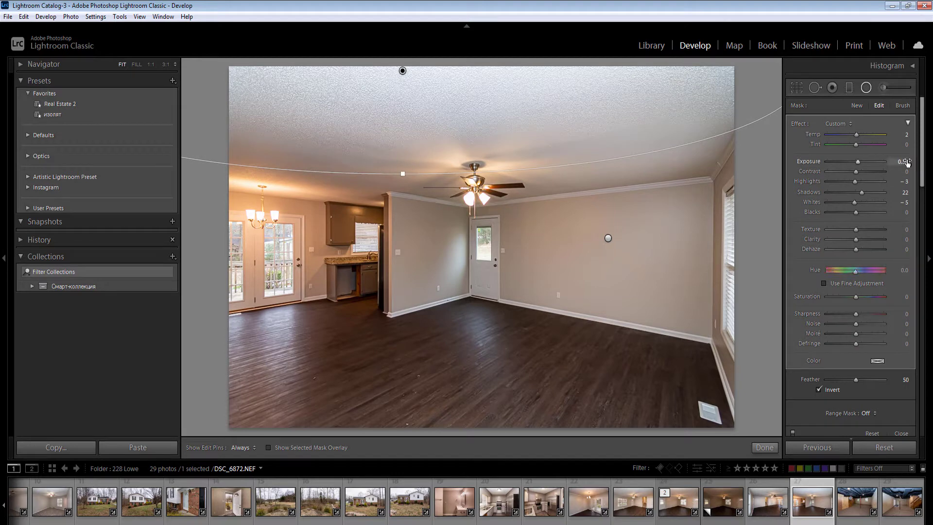
pyautogui.moveTo(907, 162); pyautogui.dragTo(903, 161)
pyautogui.press('Down')
pyautogui.click(908, 136)
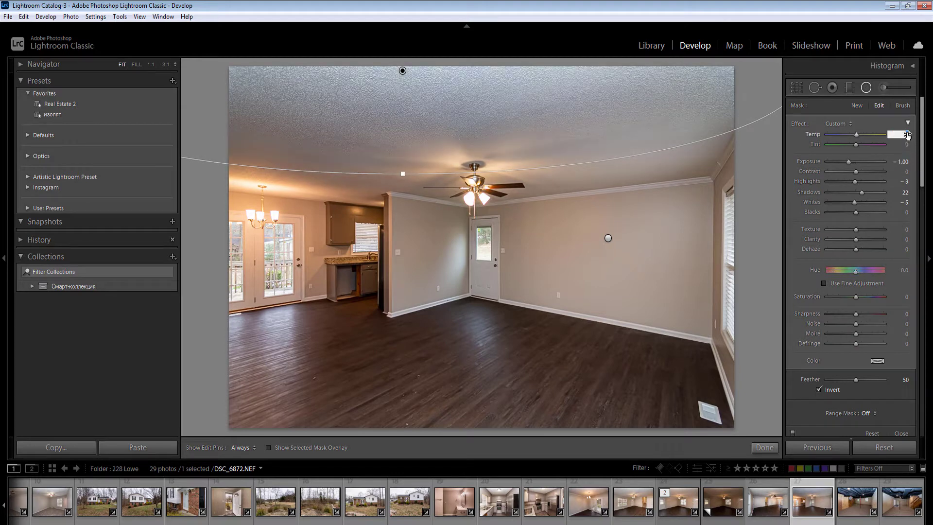
pyautogui.write('25')
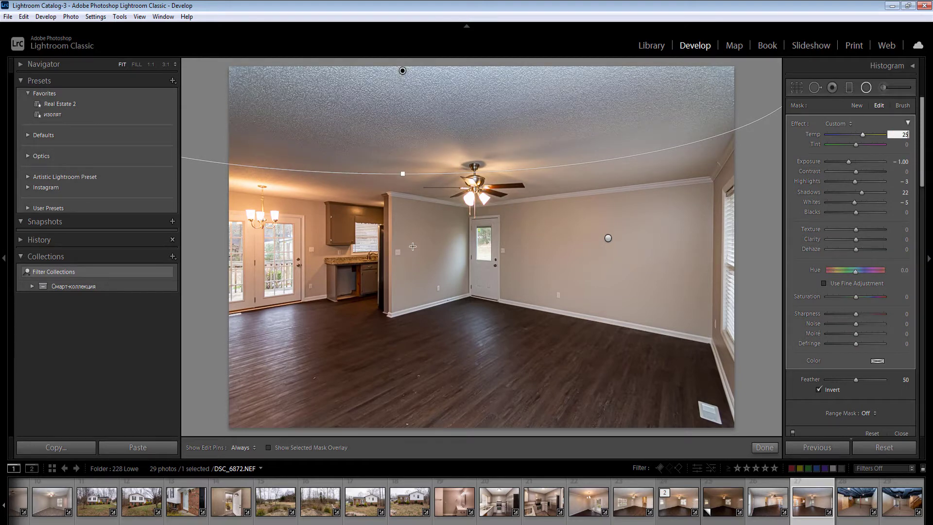
# - Add a radial filter on the partition wall beside the kitchen and a larger one over the dining area with Saturation −25
pyautogui.moveTo(419, 249); pyautogui.dragTo(494, 327)
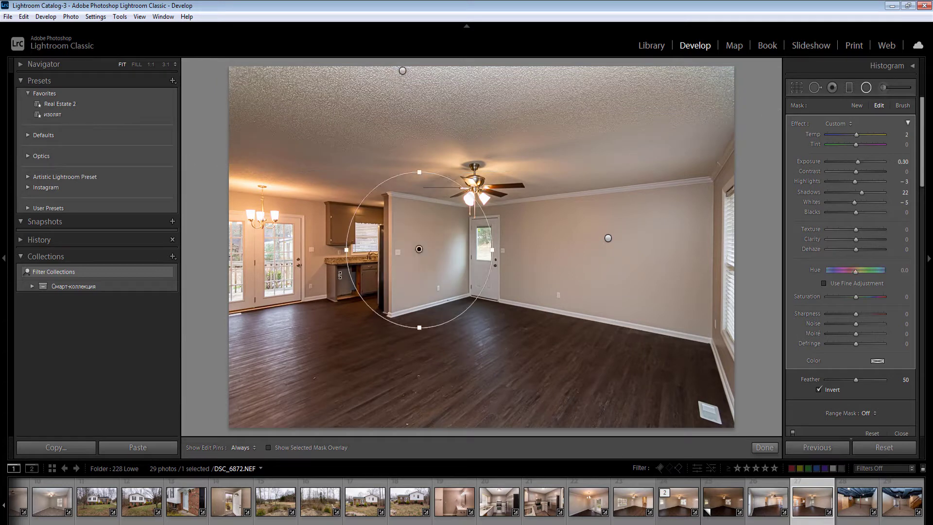
pyautogui.click(276, 264)
pyautogui.moveTo(235, 251); pyautogui.dragTo(376, 348)
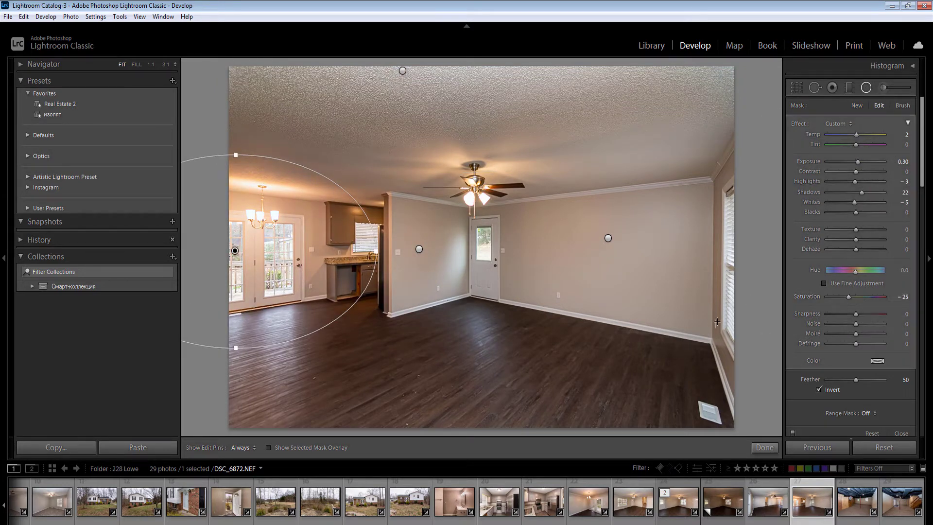
pyautogui.press('Escape')
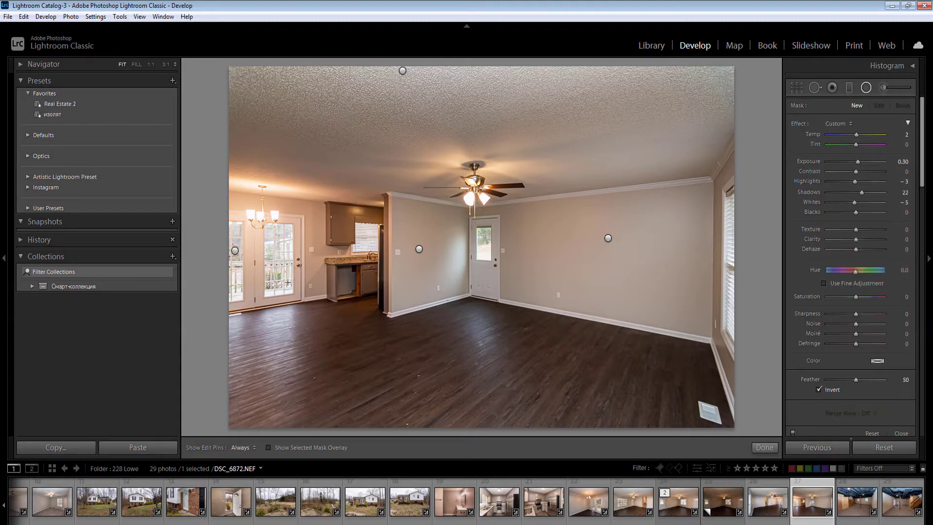
# - Add a small radial filter over the glass patio door nearest the kitchen with Exposure −0.70 and Temp 25
pyautogui.moveTo(297, 297); pyautogui.dragTo(299, 301)
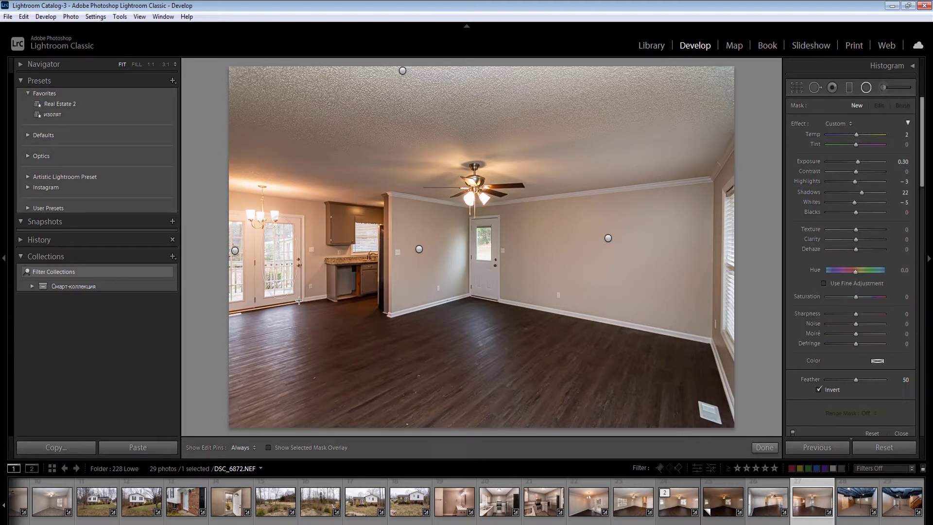
pyautogui.click(903, 162)
pyautogui.press('Down')
pyautogui.press('Down')
pyautogui.press('Down')
pyautogui.press('Down')
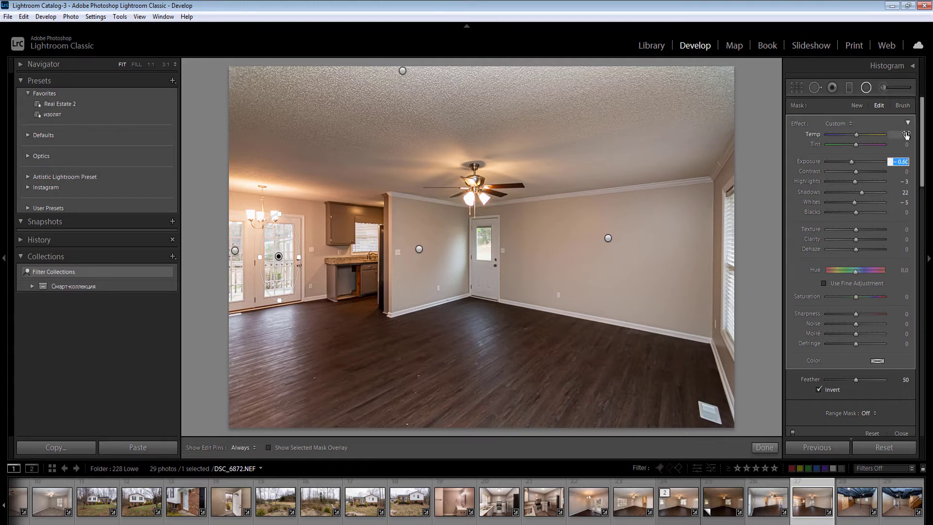
pyautogui.press('Down')
pyautogui.click(907, 134)
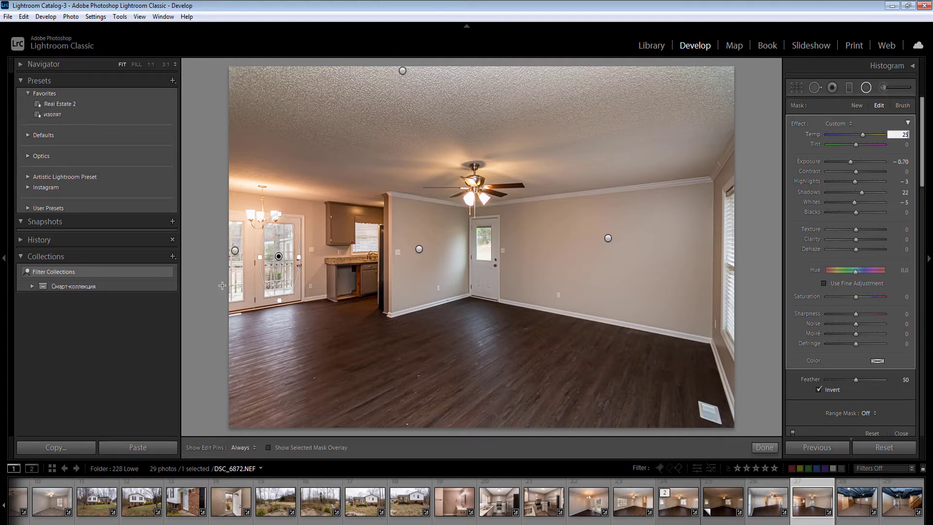
pyautogui.press('Return')
# - Add a narrow radial filter over the glass door at the photo's edge with Exposure −0.60 and Temp 25, and close the radial filter tool
pyautogui.moveTo(228, 260); pyautogui.dragTo(247, 310)
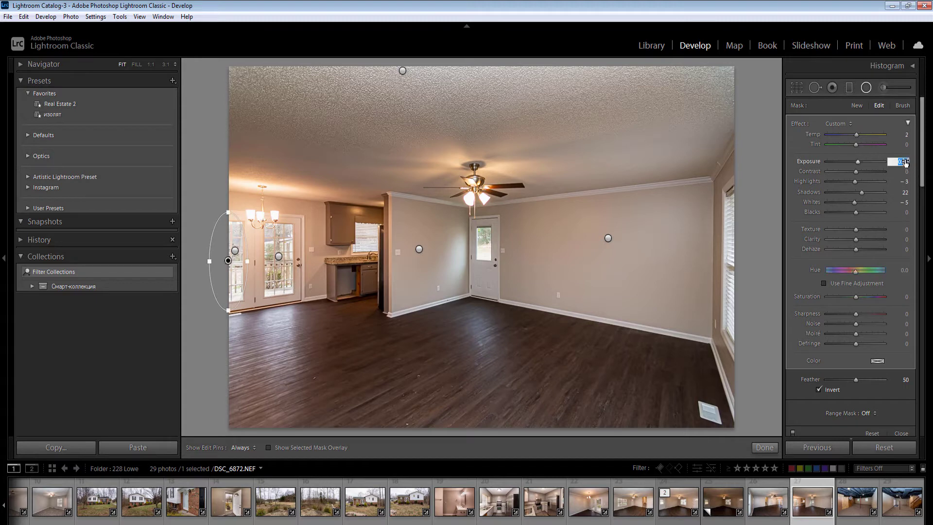
pyautogui.write('-0.6')
pyautogui.press('Return')
pyautogui.click(905, 135)
pyautogui.write('25')
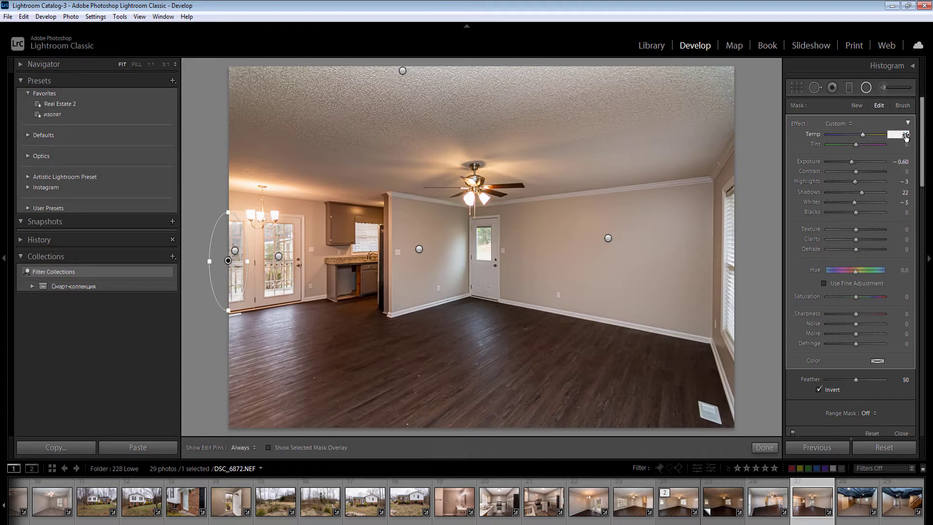
pyautogui.press('Return')
pyautogui.press('Return')
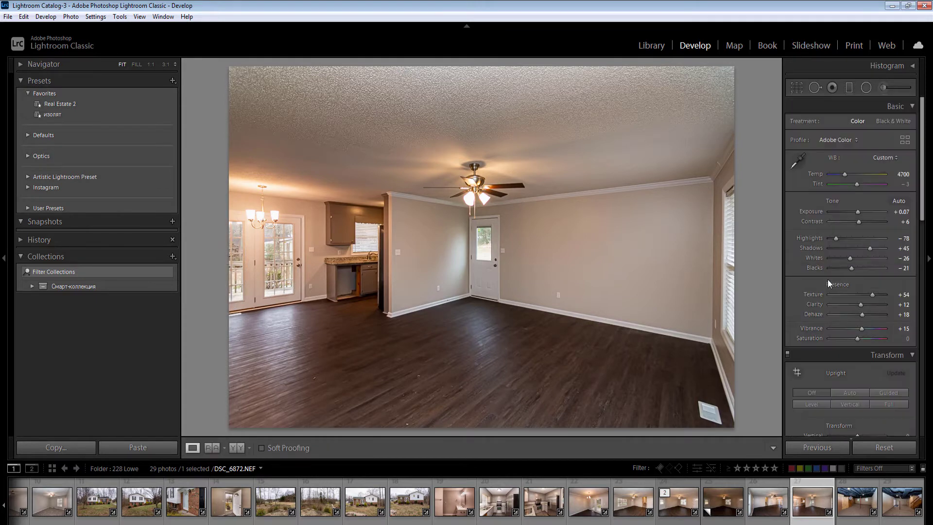
# - Add a wide radial filter over the basement ceiling of DSC_6874 with Exposure −0.50 and Highlights −25, and shift it upward
pyautogui.press('Right')
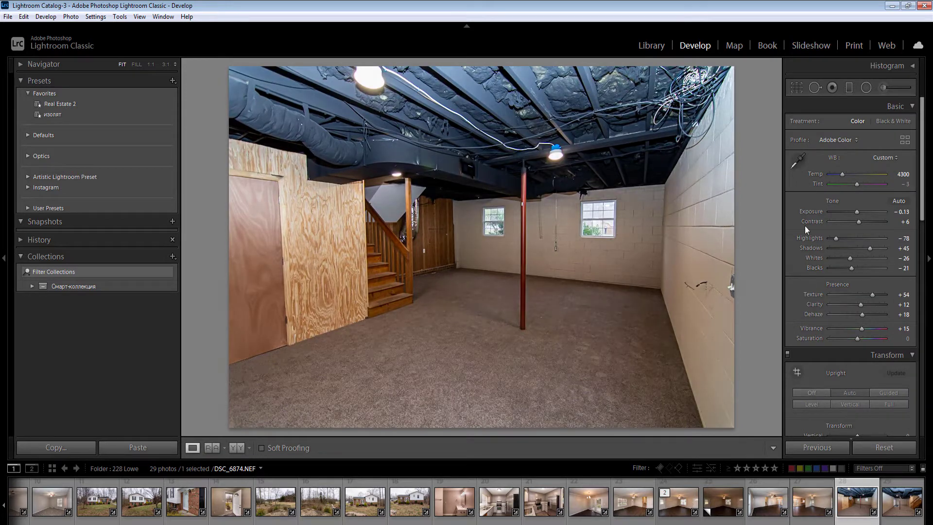
pyautogui.hotkey('shift', 'm')
pyautogui.moveTo(851, 184); pyautogui.dragTo(860, 186)
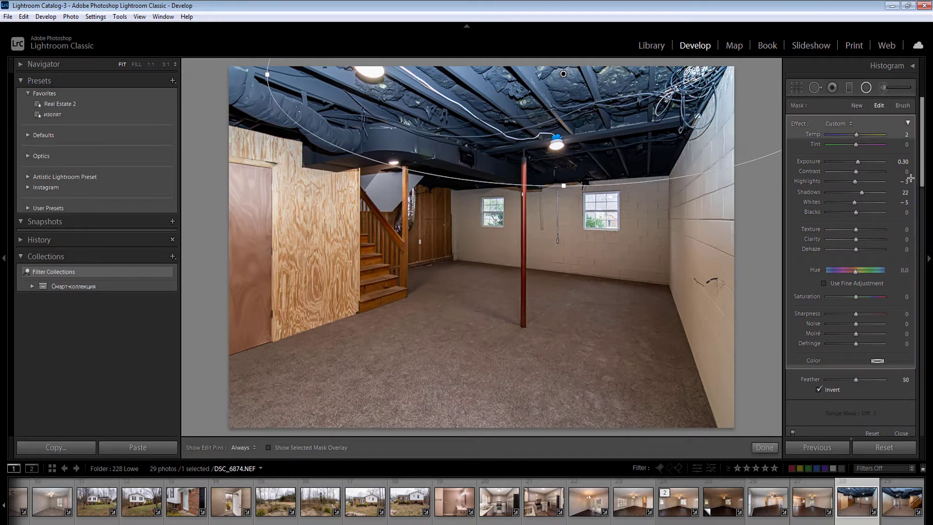
pyautogui.click(901, 163)
pyautogui.press('Down')
pyautogui.press('Down')
pyautogui.press('Down')
pyautogui.press('Down')
pyautogui.press('Down')
pyautogui.press('Down')
pyautogui.press('Down')
pyautogui.press('Down')
pyautogui.click(849, 182)
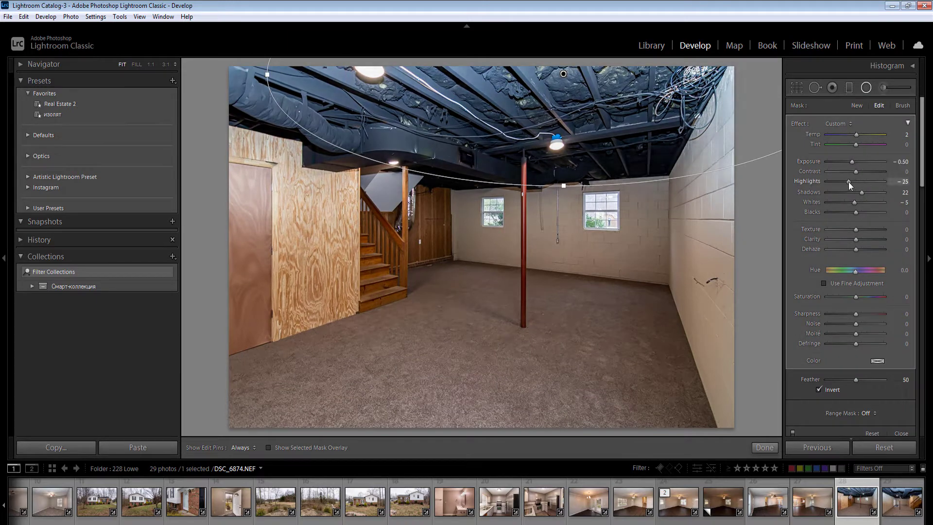
pyautogui.moveTo(610, 139); pyautogui.dragTo(595, 103)
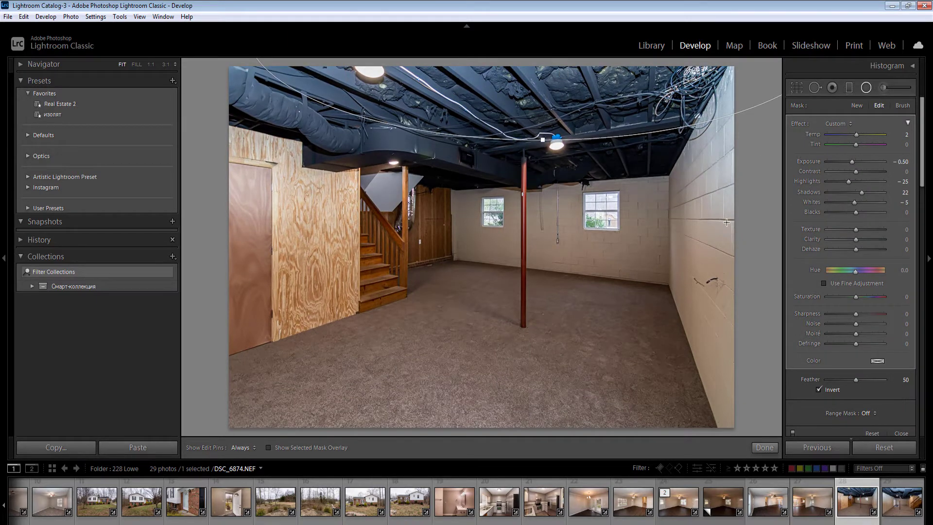
# - Add a radial filter on the near block wall with Exposure −0.60 and Temp 10, moved toward the wall's upper edge
pyautogui.hotkey('ctrl', 'y')
pyautogui.hotkey('ctrl', 'y')
pyautogui.hotkey('ctrl', 'y')
pyautogui.click(903, 162)
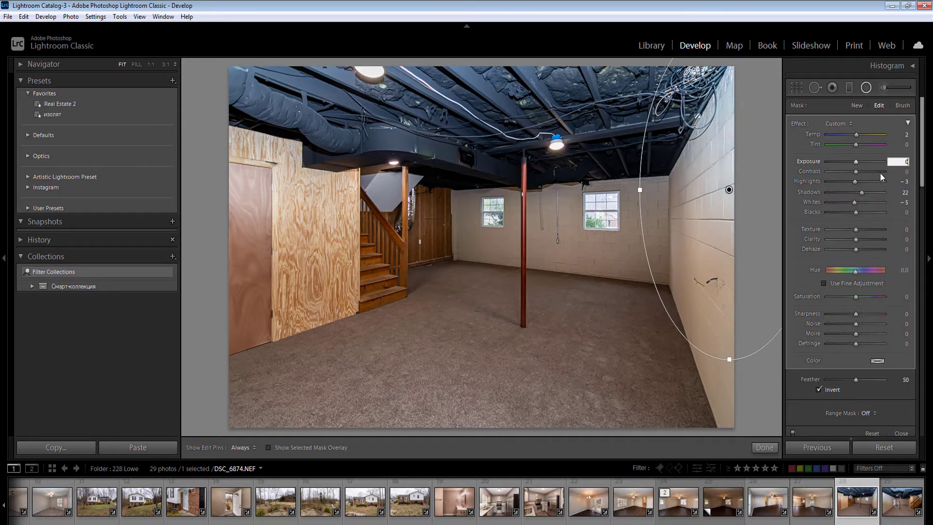
pyautogui.press('Down')
pyautogui.press('Down')
pyautogui.press('Down')
pyautogui.press('Down')
pyautogui.press('Down')
pyautogui.press('Down')
pyautogui.press('Down')
pyautogui.press('Down')
pyautogui.press('Down')
pyautogui.moveTo(714, 197); pyautogui.dragTo(736, 140)
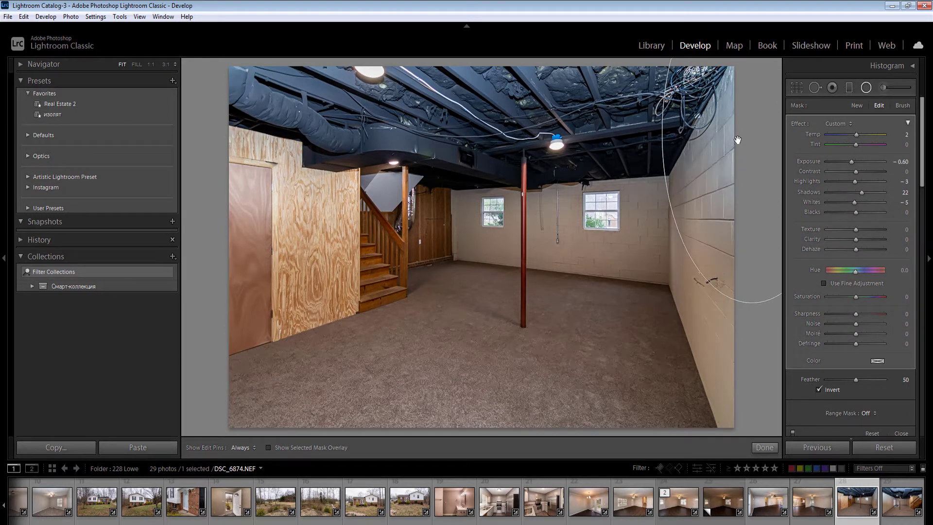
pyautogui.click(901, 136)
pyautogui.write('10')
# - Add a radial filter over the staircase area and another on the carpet near the red post
pyautogui.moveTo(413, 230); pyautogui.dragTo(495, 317)
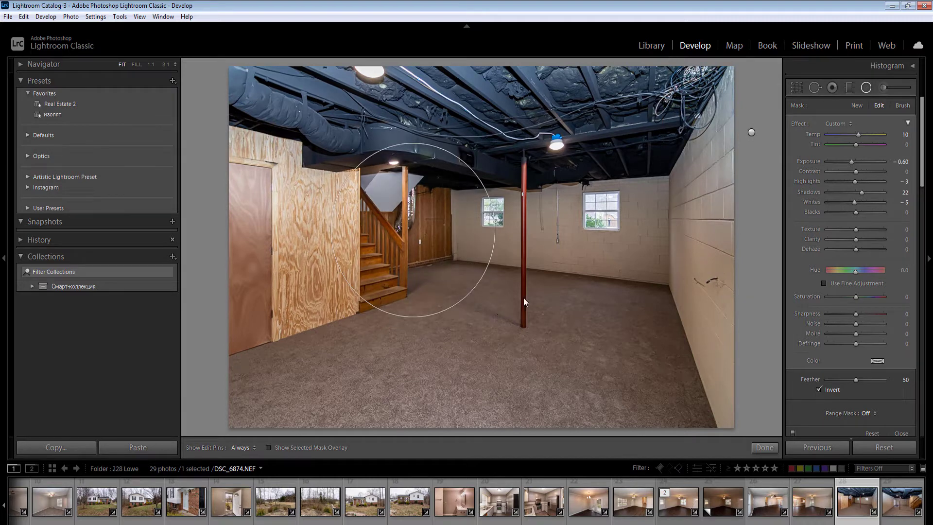
pyautogui.click(550, 274)
pyautogui.moveTo(632, 293)
pyautogui.mouseDown()
pyautogui.moveTo(723, 340)
pyautogui.moveTo(621, 299)
pyautogui.mouseUp()
# - Add a large radial filter over the plywood wall with Exposure −0.50 and Highlights −16, and shift it upward
pyautogui.moveTo(244, 204); pyautogui.dragTo(407, 382)
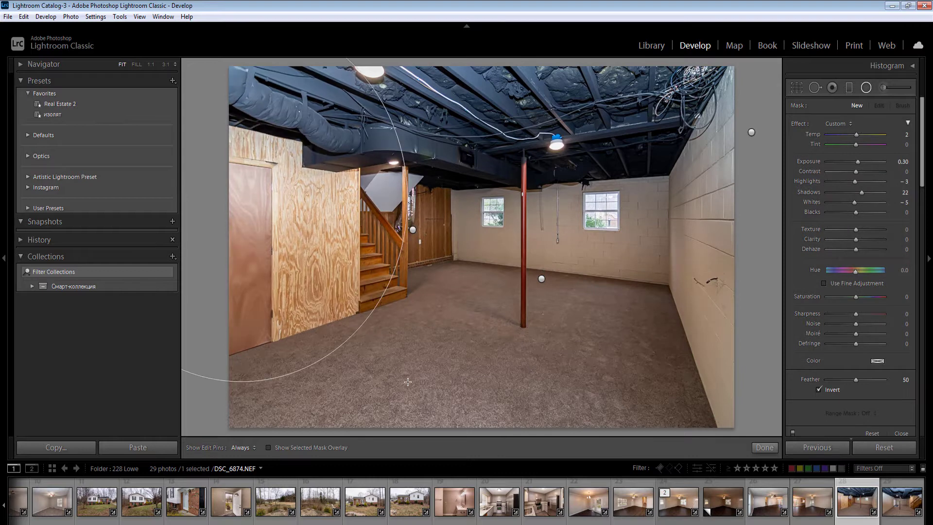
pyautogui.click(902, 161)
pyautogui.write('-0.5')
pyautogui.press('Return')
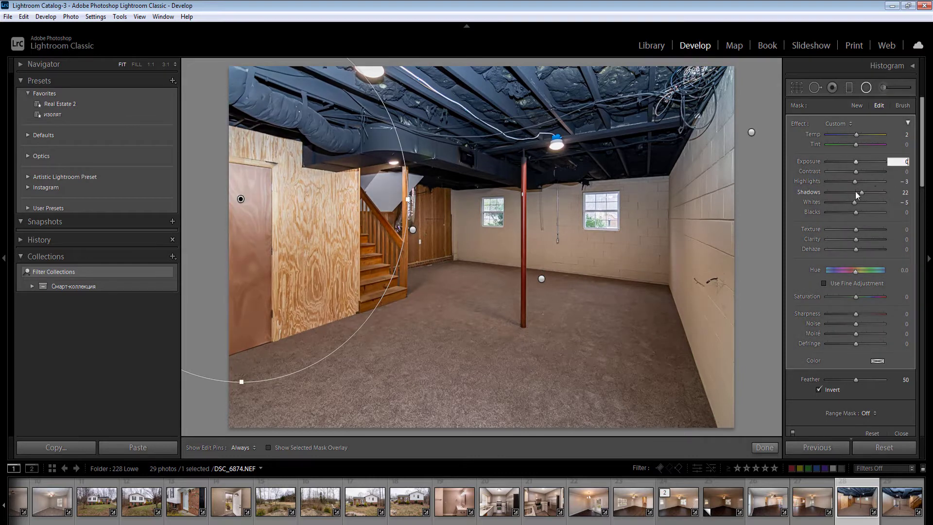
pyautogui.moveTo(855, 181); pyautogui.dragTo(851, 181)
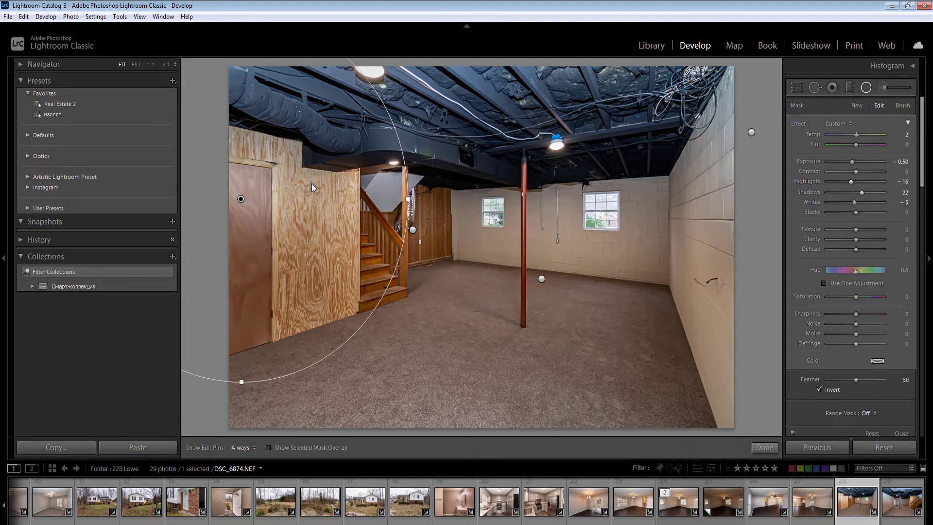
pyautogui.press('Delete')
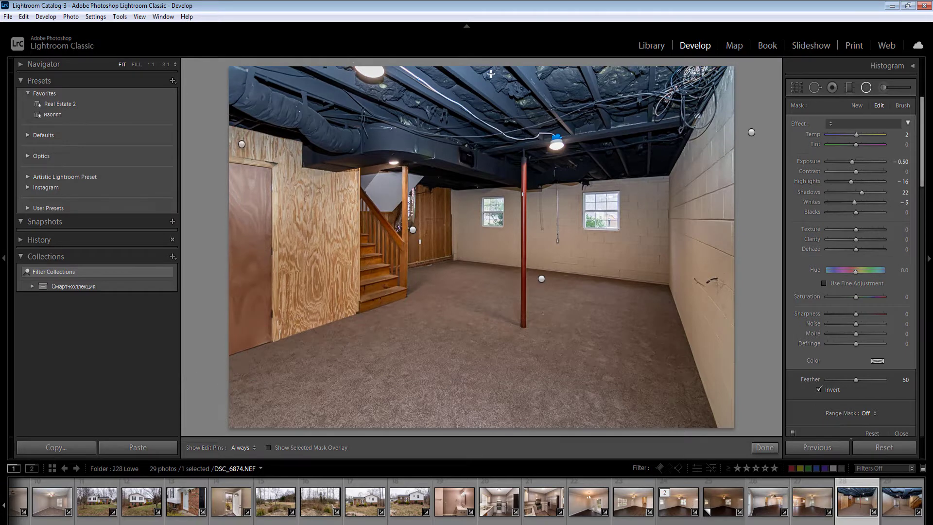
# - Add a wide, flat radial filter across the basement ceiling with Exposure −0.90, and close the radial filter tool
pyautogui.moveTo(485, 71); pyautogui.dragTo(786, 142)
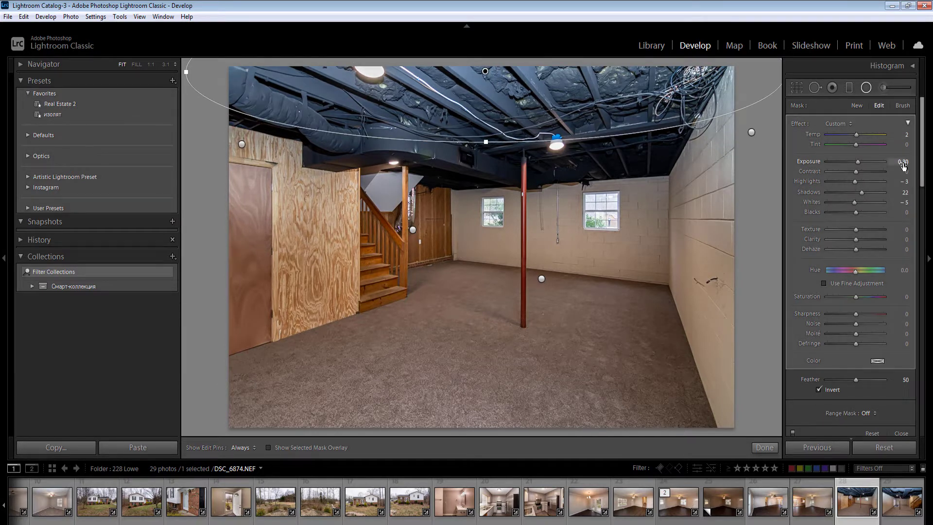
pyautogui.click(902, 162)
pyautogui.press('Down')
pyautogui.press('Down')
pyautogui.press('Down')
pyautogui.press('Down')
pyautogui.write('-1')
pyautogui.press('Return')
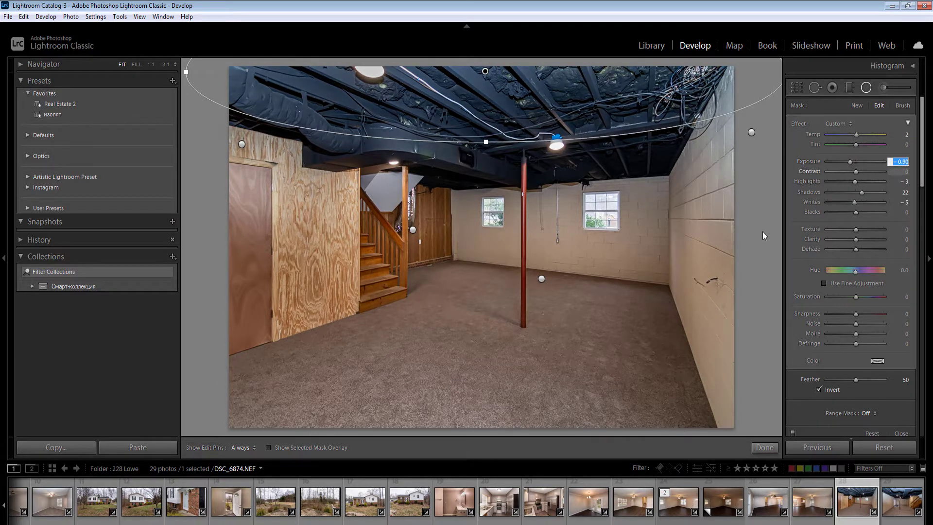
pyautogui.hotkey('shift', 'm')
# - Add a wide radial filter over the ceiling ducts of DSC_6876 with Exposure −0.70 and Highlights −21
pyautogui.press('Right')
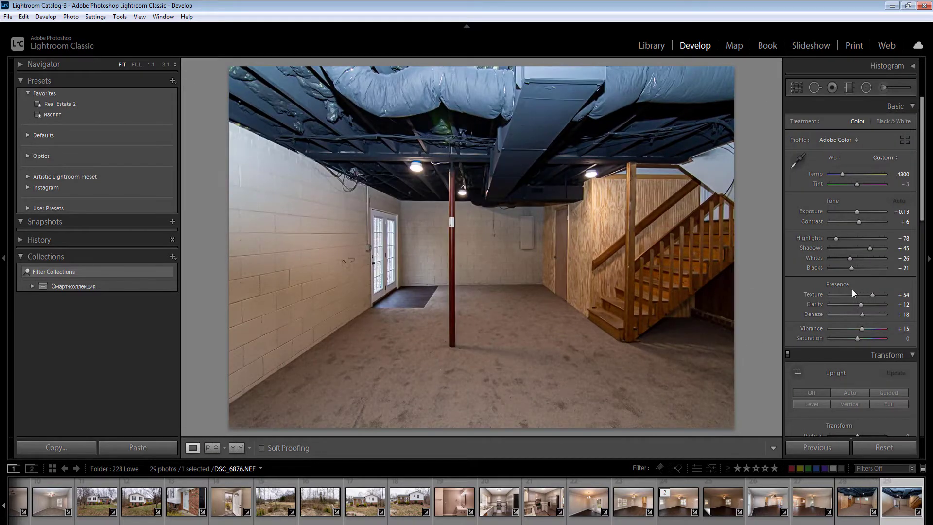
pyautogui.hotkey('shift', 'm')
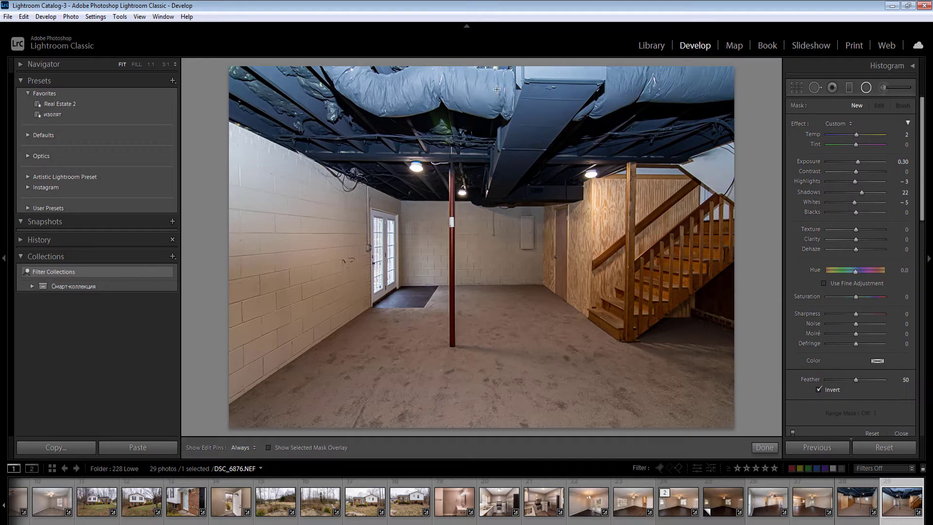
pyautogui.moveTo(494, 90); pyautogui.dragTo(850, 184)
pyautogui.click(902, 162)
pyautogui.write('0')
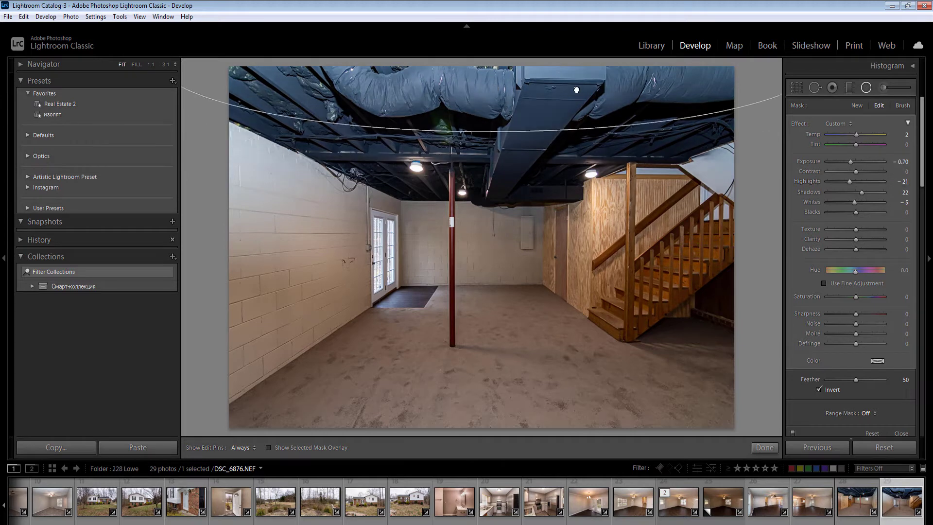
# - Add a large radial filter over the wooden staircase and raise its Exposure to about 0.70
pyautogui.moveTo(676, 301); pyautogui.dragTo(818, 452)
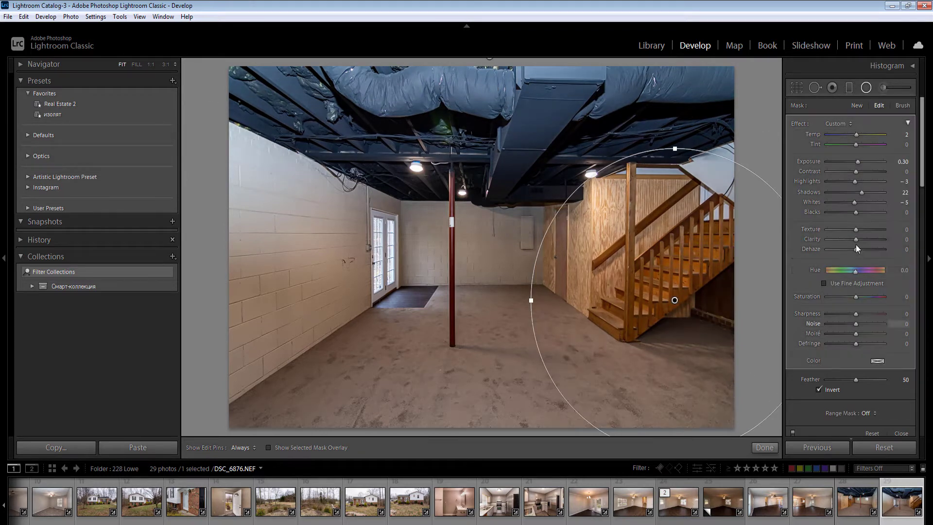
pyautogui.click(902, 162)
pyautogui.press('Up')
pyautogui.press('Up')
pyautogui.write('.3')
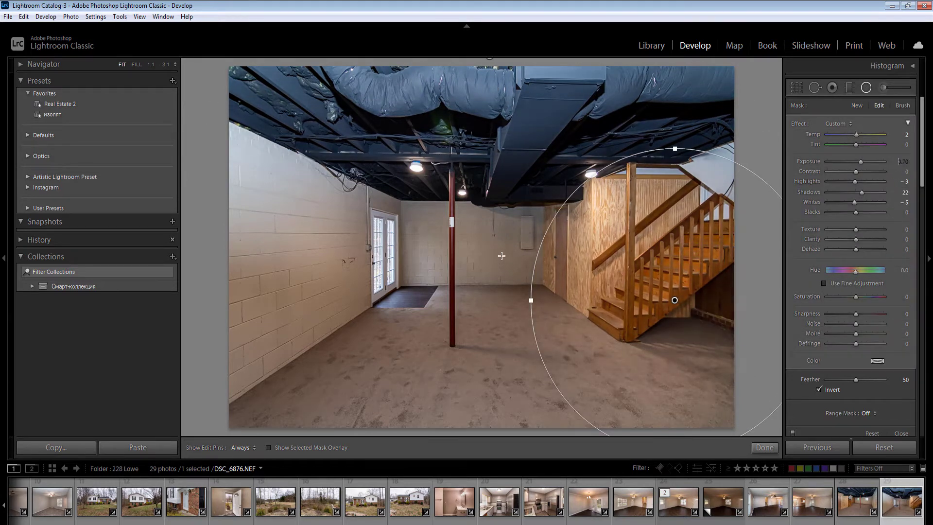
pyautogui.press('Return')
# - Add a radial filter on the back wall and another over the lower block wall and adjoining carpet
pyautogui.moveTo(500, 253); pyautogui.dragTo(595, 365)
pyautogui.click(473, 411)
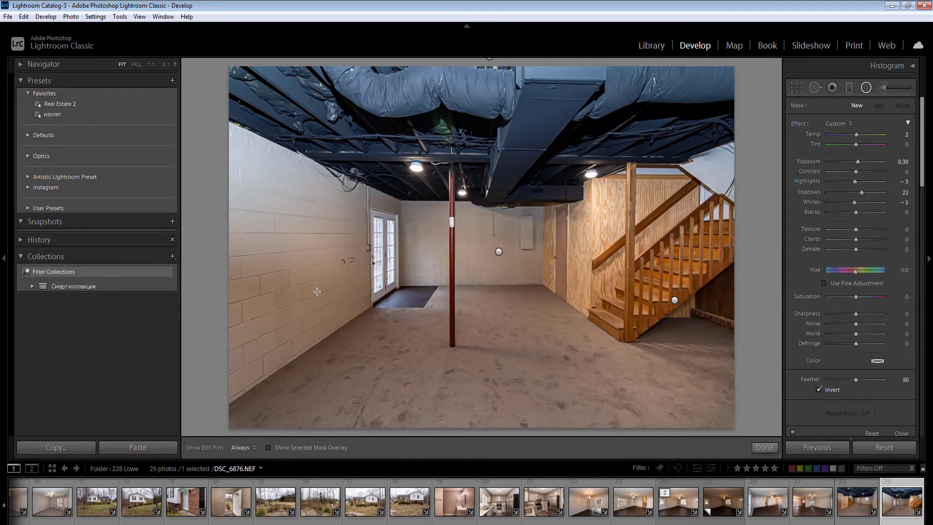
pyautogui.moveTo(275, 344); pyautogui.dragTo(420, 438)
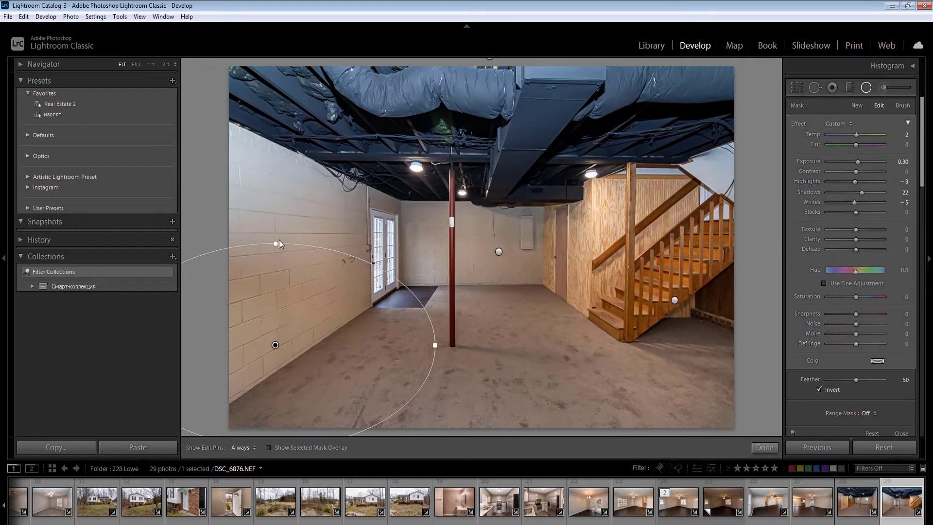
# - Add a radial filter on the upper left wall with Exposure −0.50, Highlights −30 and warmer Temp, and another over the dark area beneath the stairs
pyautogui.moveTo(253, 169); pyautogui.dragTo(390, 270)
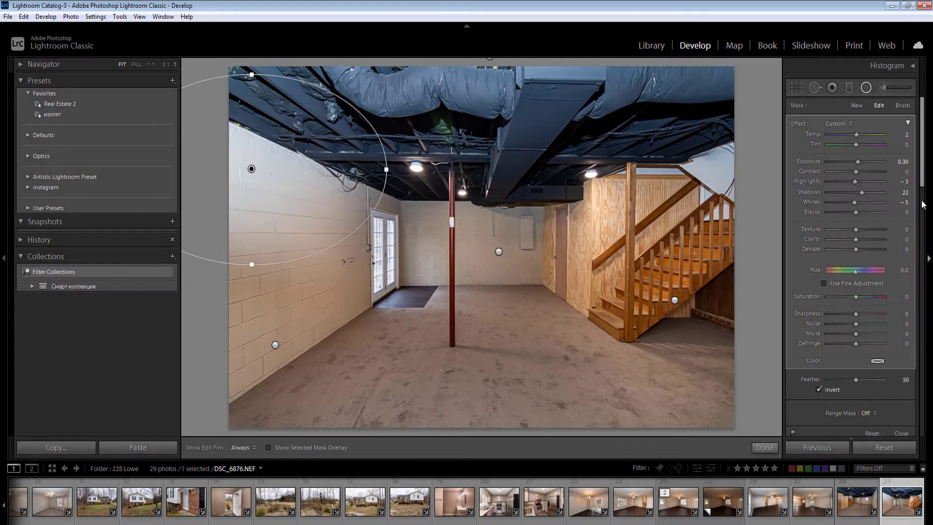
pyautogui.click(905, 162)
pyautogui.write('0.5')
pyautogui.moveTo(856, 182); pyautogui.dragTo(847, 181)
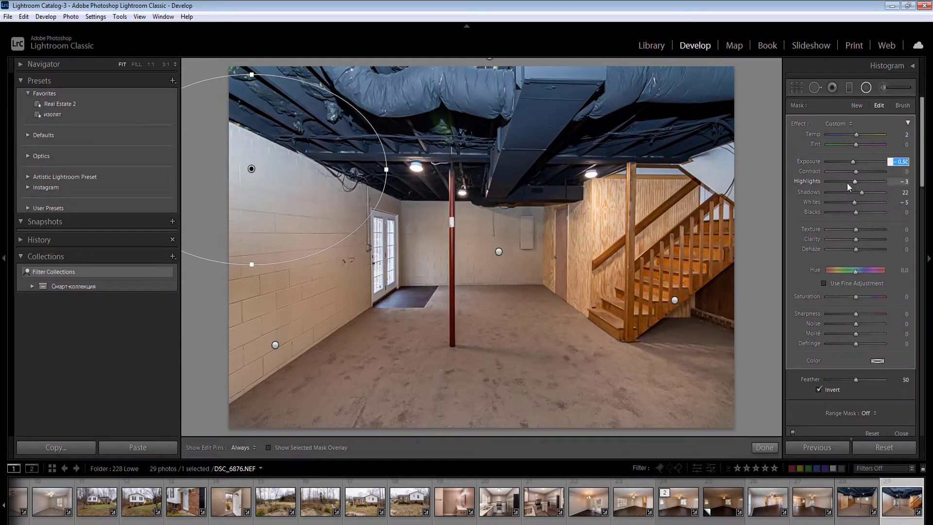
pyautogui.click(908, 135)
pyautogui.write('5')
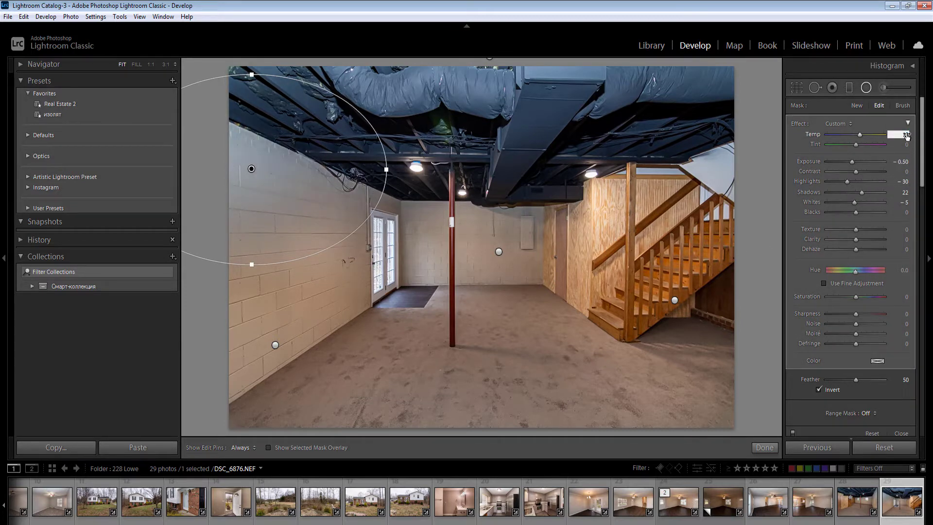
pyautogui.press('Return')
pyautogui.moveTo(729, 319); pyautogui.dragTo(802, 381)
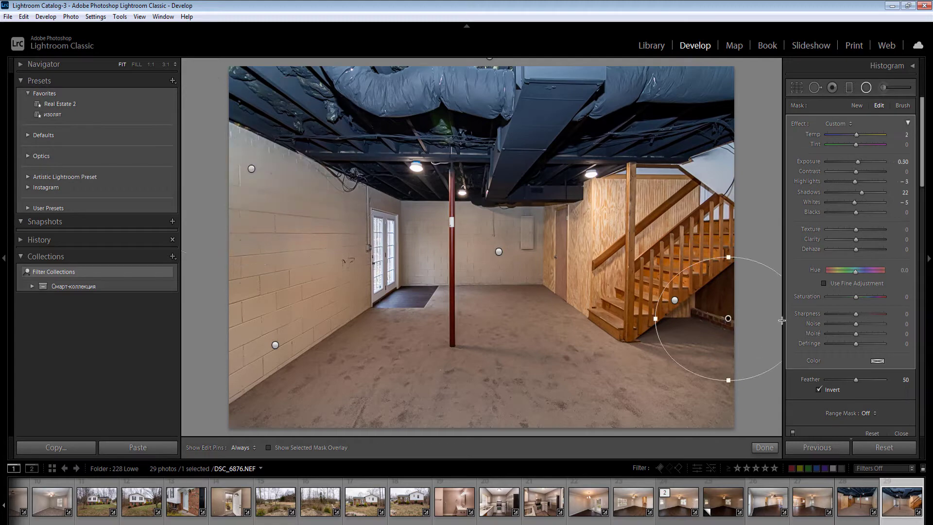
# - Export all 29 photos from the library as JPEGs at quality 100 into the subfolder 04 - after
pyautogui.click(649, 51)
pyautogui.press('g')
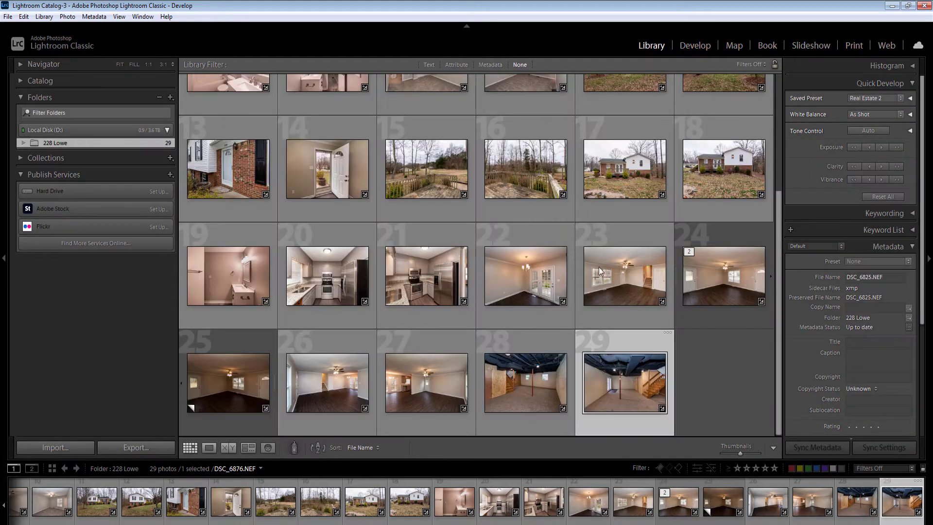
pyautogui.hotkey('ctrl', 'a')
pyautogui.click(136, 447)
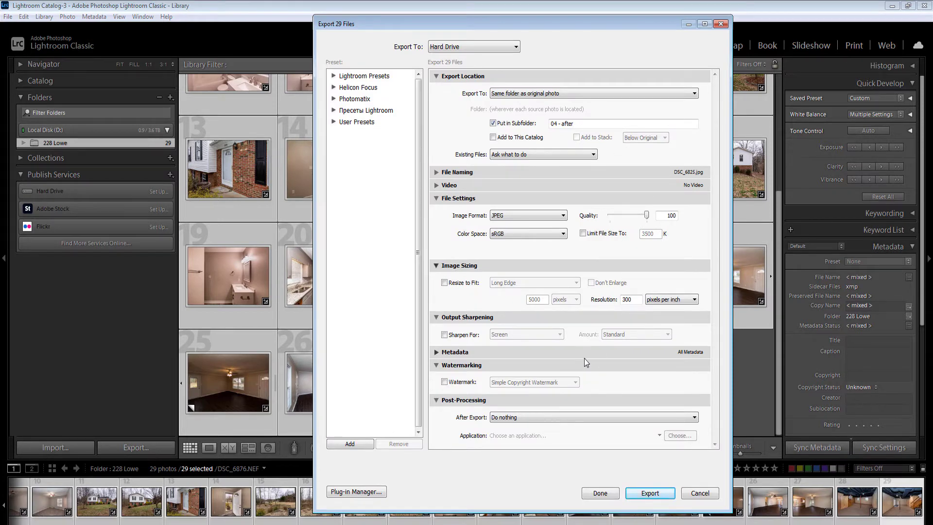
pyautogui.press('Return')
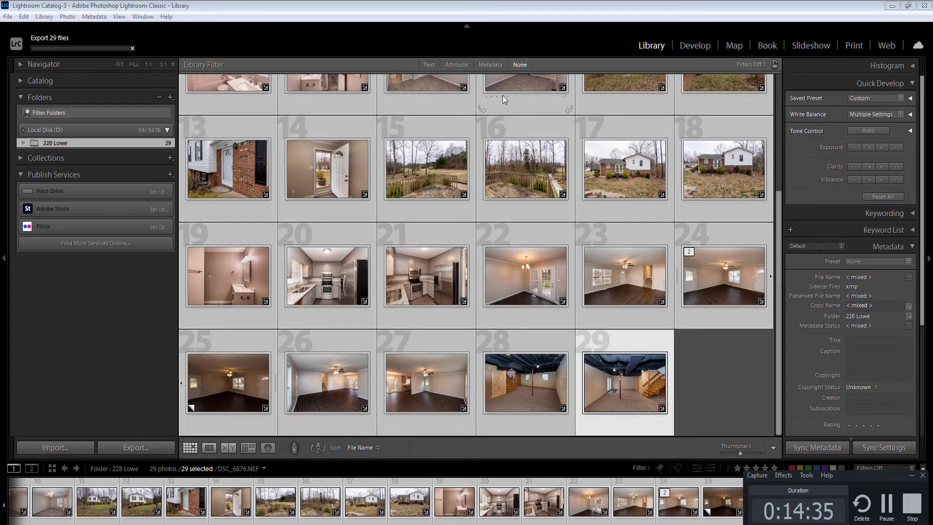
pyautogui.click(731, 363)
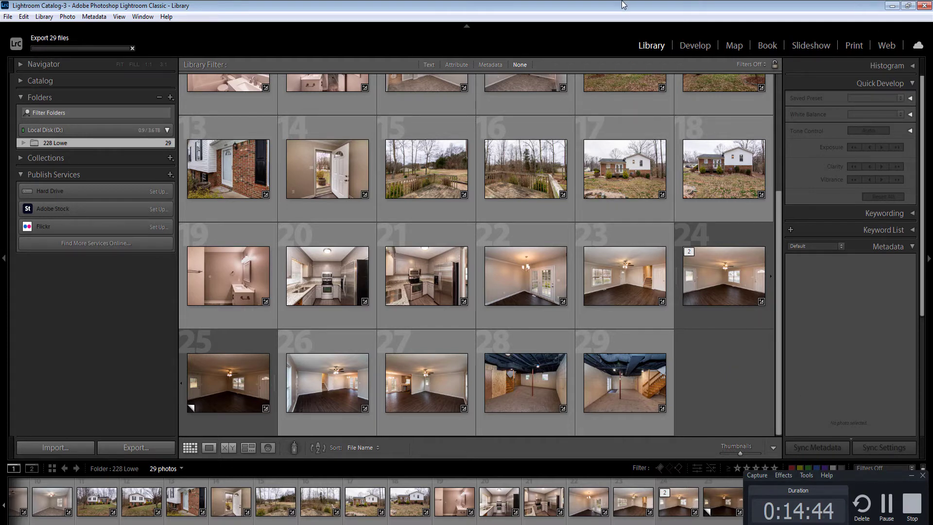
pyautogui.click(910, 476)
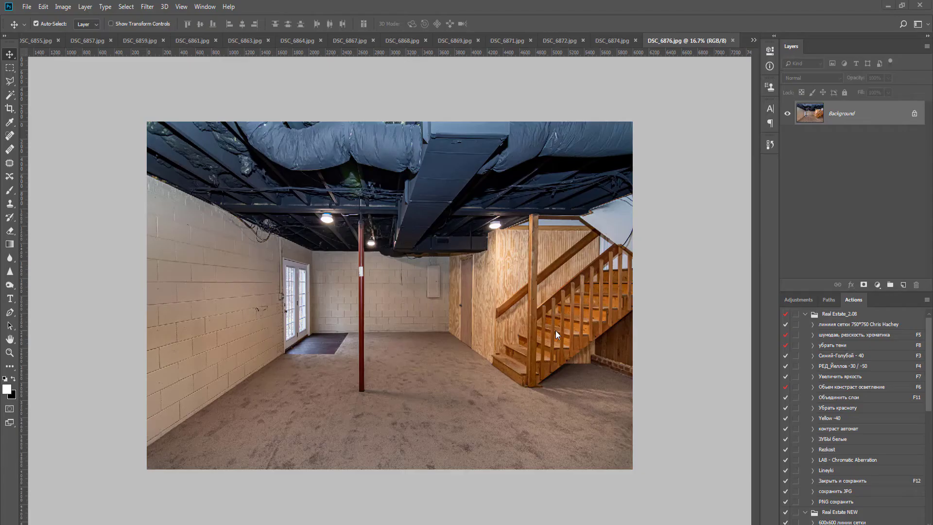
# - In Photoshop, run the actions Синий-Голубой - 40 and убрать тени on DSC_6876.jpg, and merge the resulting layer at 50% opacity
pyautogui.press('F3')
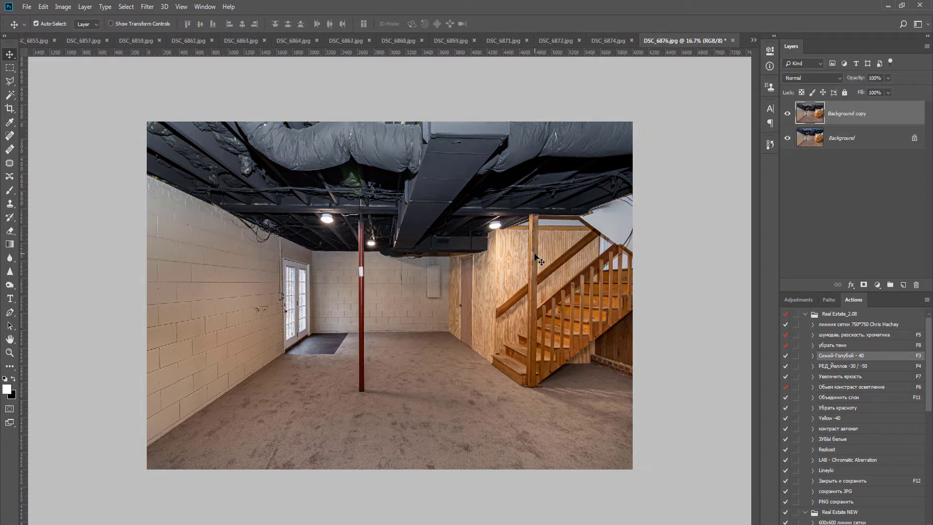
pyautogui.press('F8')
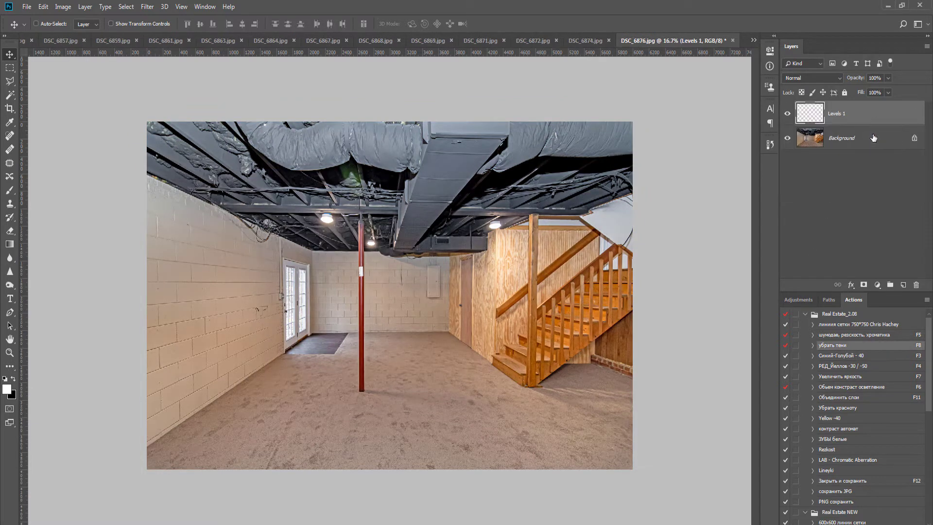
pyautogui.click(888, 77)
pyautogui.moveTo(868, 91); pyautogui.dragTo(866, 91)
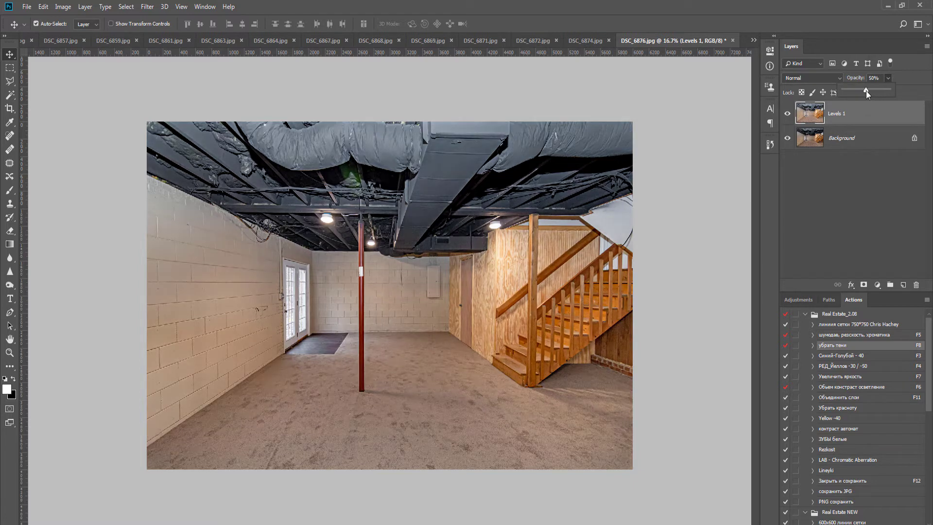
pyautogui.hotkey('ctrl', 'e')
# - Burn the midtones around the staircase at the photo's right edge with a 2100 px brush
pyautogui.press('o')
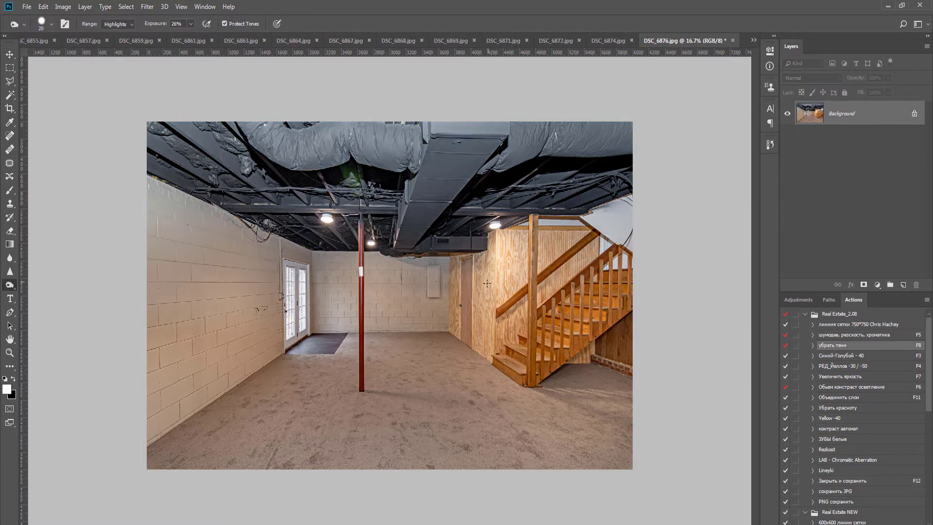
pyautogui.click(118, 24)
pyautogui.click(117, 36)
pyautogui.press(']')
pyautogui.press(']')
pyautogui.press(']')
pyautogui.press(']')
pyautogui.press(']')
pyautogui.press(']')
pyautogui.press(']')
pyautogui.press(']')
pyautogui.press(']')
pyautogui.press(']')
pyautogui.press(']')
pyautogui.press(']')
pyautogui.press(']')
pyautogui.press(']')
pyautogui.press(']')
pyautogui.press(']')
pyautogui.press(']')
pyautogui.press(']')
pyautogui.press(']')
pyautogui.press(']')
pyautogui.press(']')
pyautogui.press(']')
pyautogui.press(']')
pyautogui.press(']')
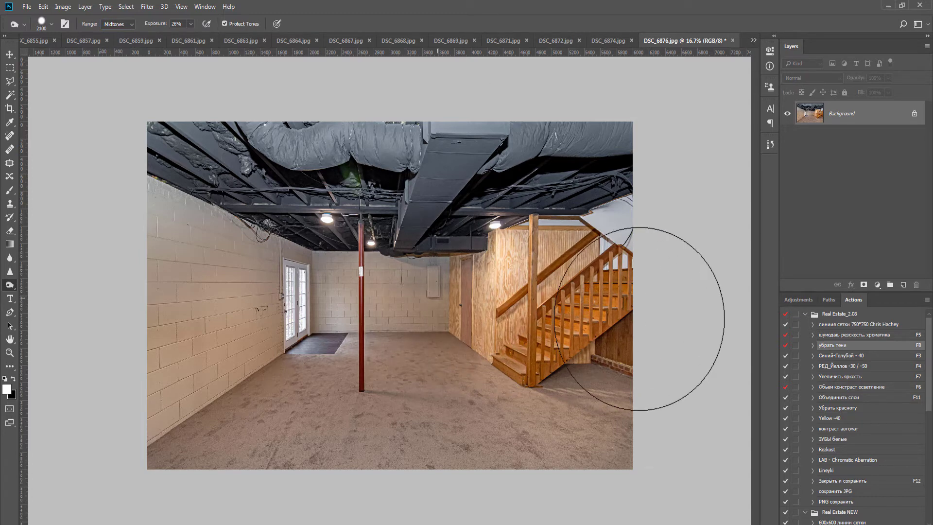
pyautogui.click(633, 321)
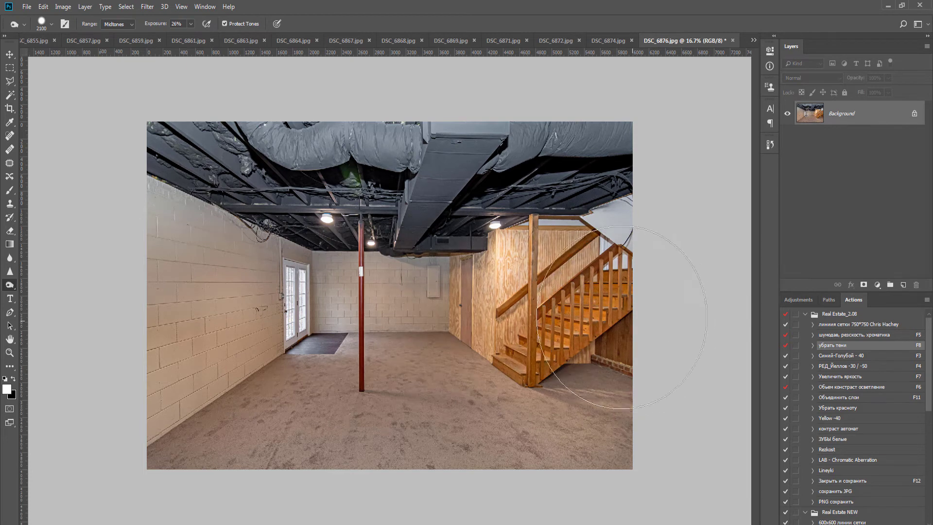
# - Switch to the Dodge tool for midtones and set its brush size to 1500 px
pyautogui.rightClick(10, 288)
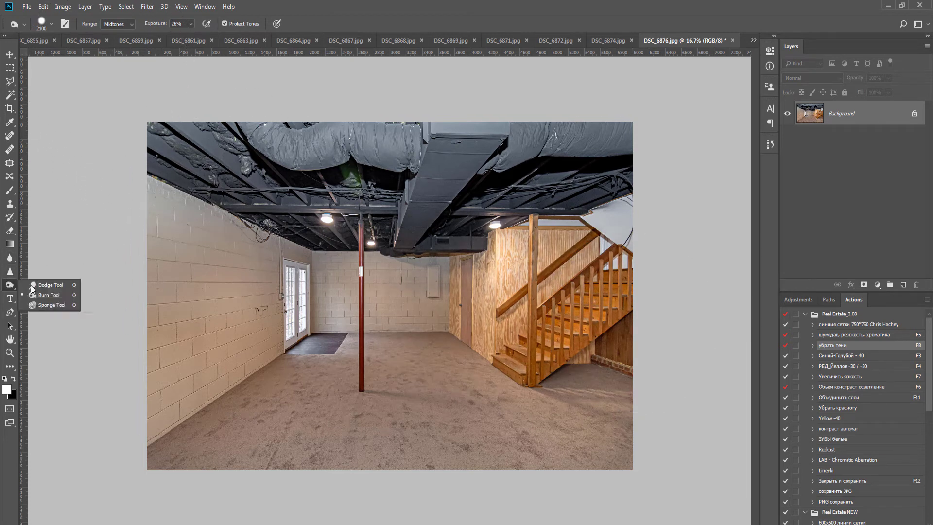
pyautogui.click(46, 285)
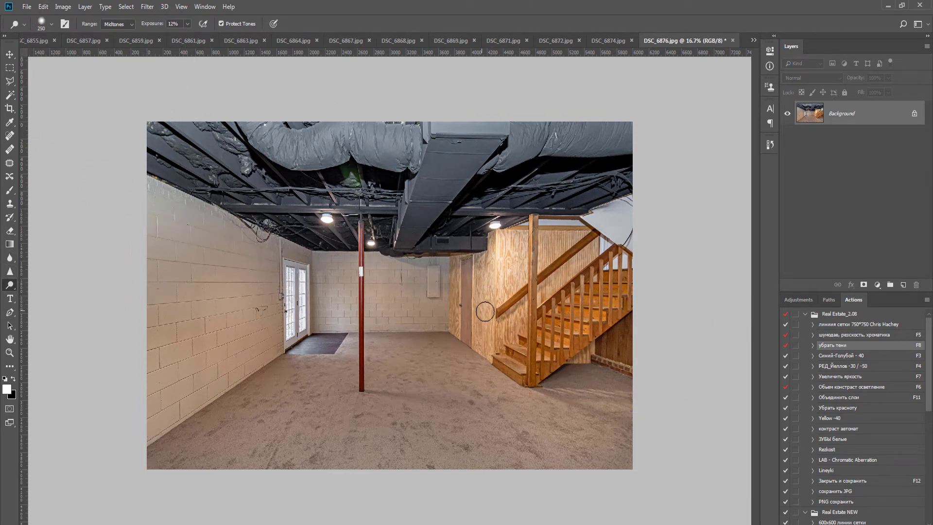
pyautogui.press(']')
pyautogui.press(']')
pyautogui.press(']')
pyautogui.press(']')
pyautogui.press(']')
pyautogui.press(']')
pyautogui.press(']')
pyautogui.press(']')
pyautogui.press(']')
pyautogui.press(']')
pyautogui.press(']')
pyautogui.press(']')
pyautogui.press(']')
pyautogui.press(']')
pyautogui.press(']')
pyautogui.press(']')
pyautogui.press('[')
pyautogui.press('[')
pyautogui.press('[')
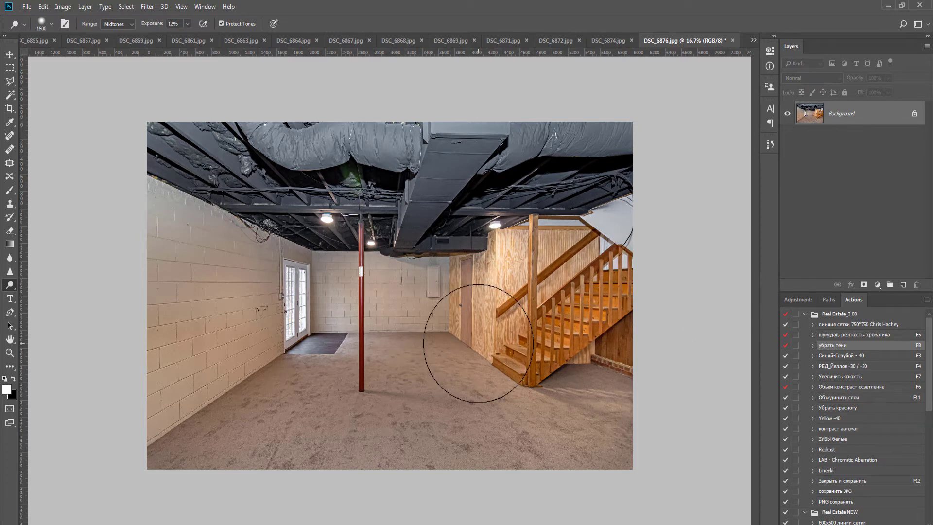
# - Run the Объем констраст осветление action, and merge in a Brightness/Contrast adjustment with Contrast 24
pyautogui.hotkey('ctrl', 'j')
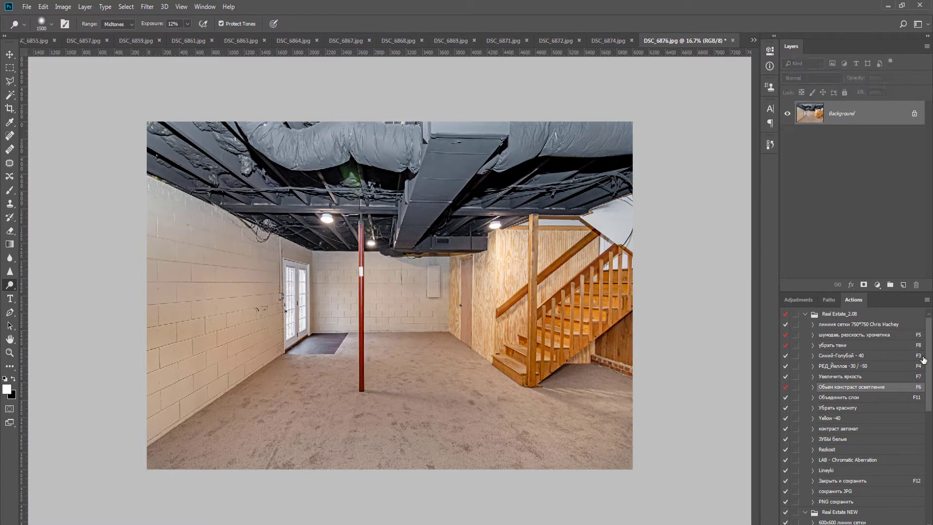
pyautogui.click(799, 301)
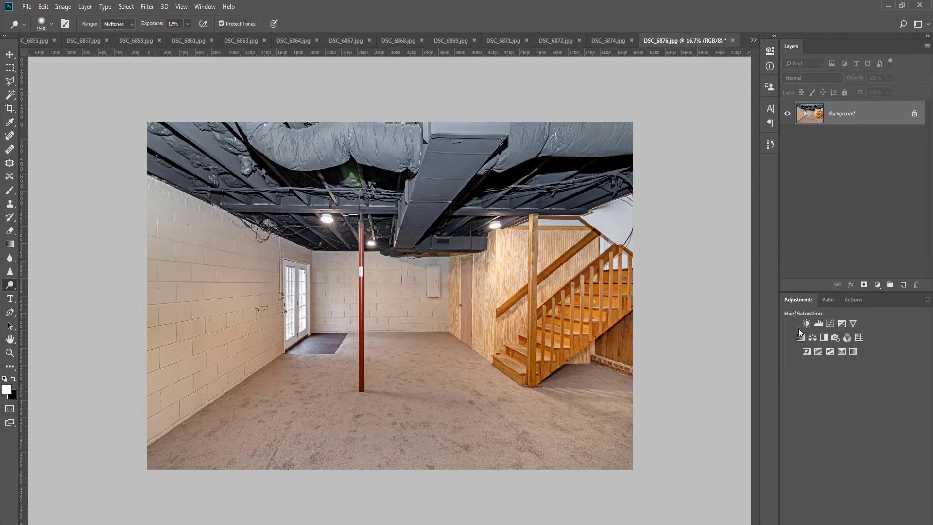
pyautogui.click(806, 324)
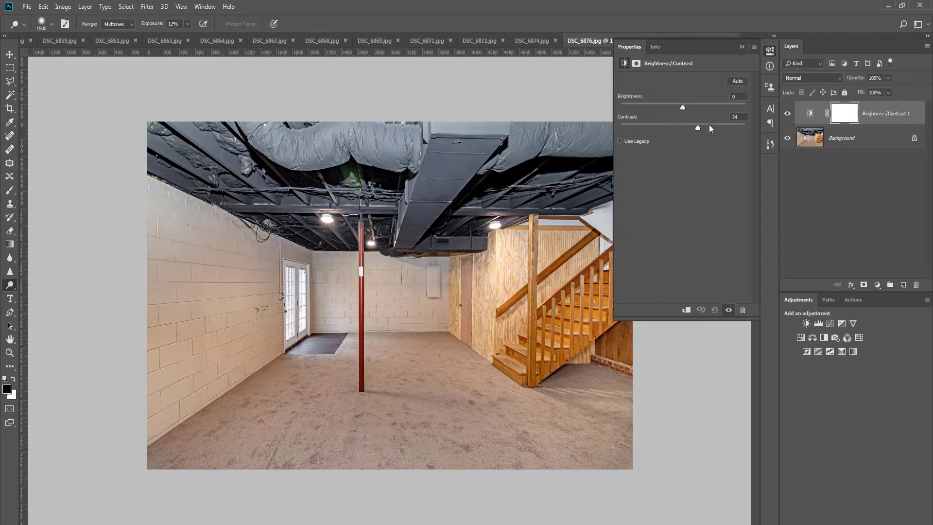
pyautogui.moveTo(710, 125); pyautogui.dragTo(698, 123)
pyautogui.hotkey('ctrl', 'e')
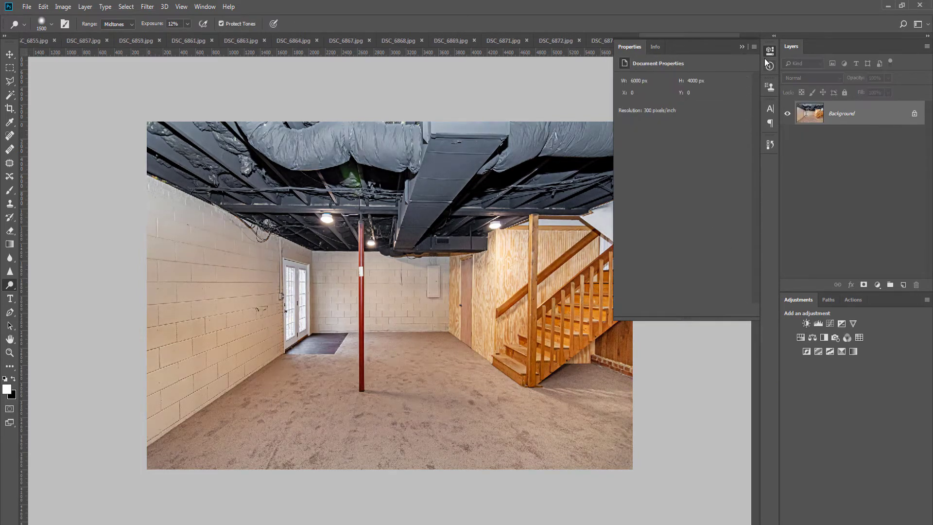
pyautogui.press('v')
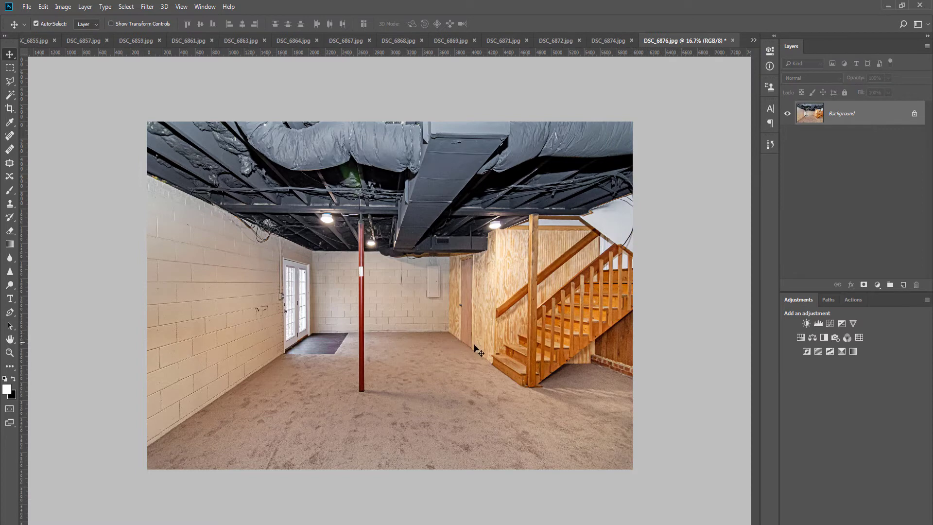
# - Mute the warm red and yellow tones on a masked duplicate layer, set it to 67% opacity and merge it down
pyautogui.press('o')
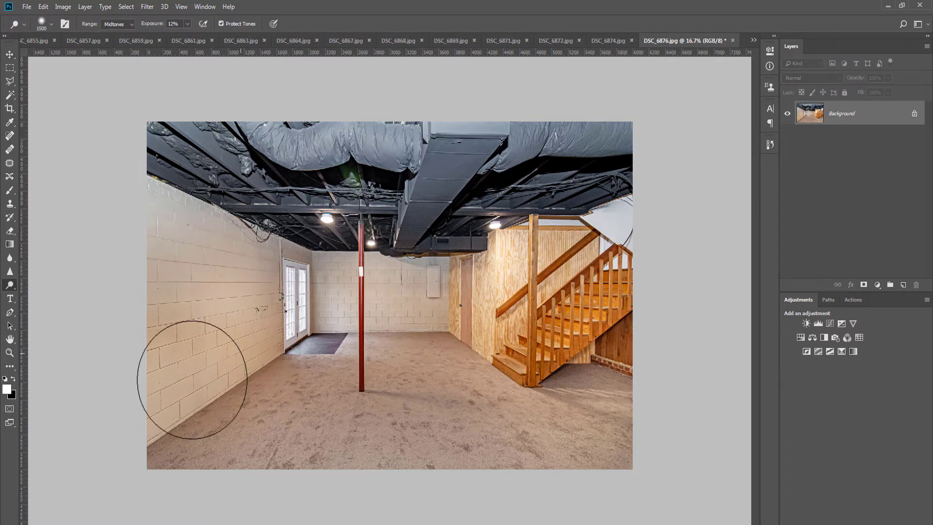
pyautogui.hotkey('ctrl', 'j')
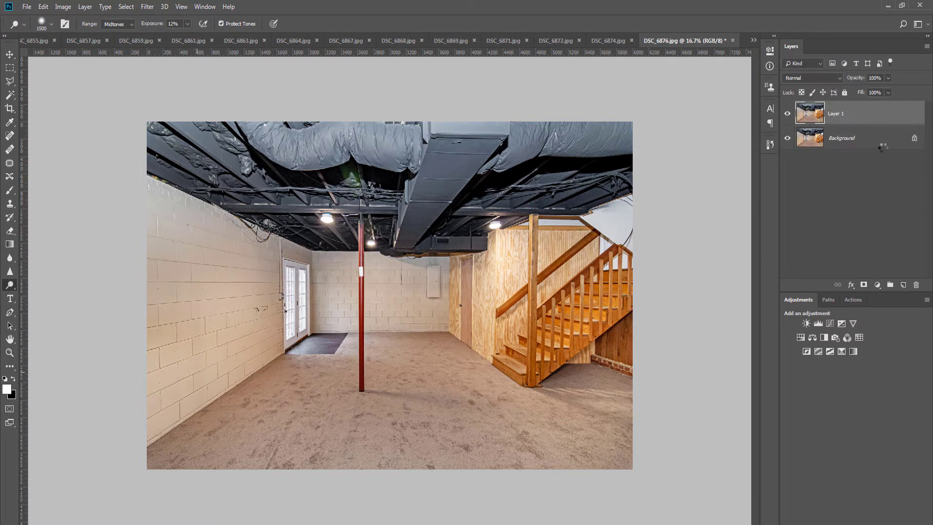
pyautogui.click(888, 79)
pyautogui.moveTo(891, 90); pyautogui.dragTo(874, 92)
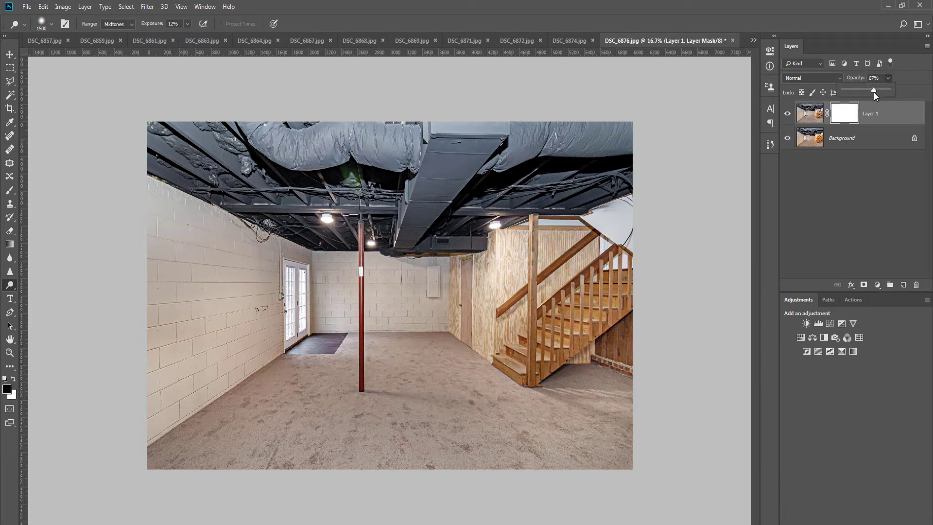
pyautogui.hotkey('ctrl', 'e')
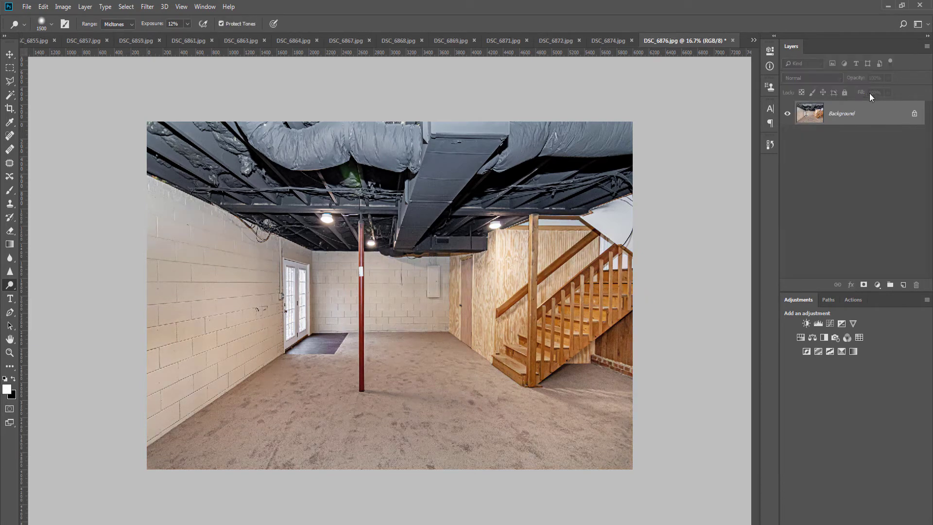
# - Save DSC_6876.jpg as a baseline JPEG at quality 12 and close it
pyautogui.hotkey('ctrl', 'w')
pyautogui.press('Return')
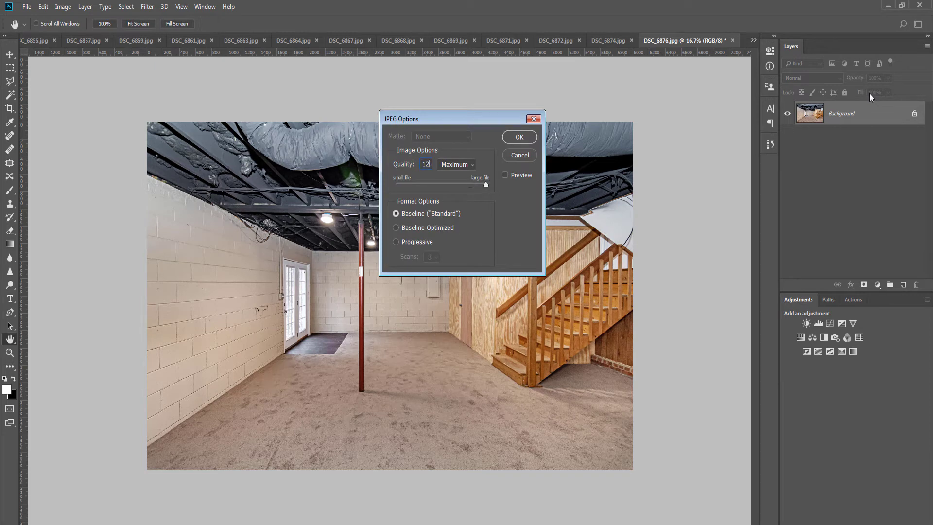
pyautogui.press('Return')
pyautogui.press('o')
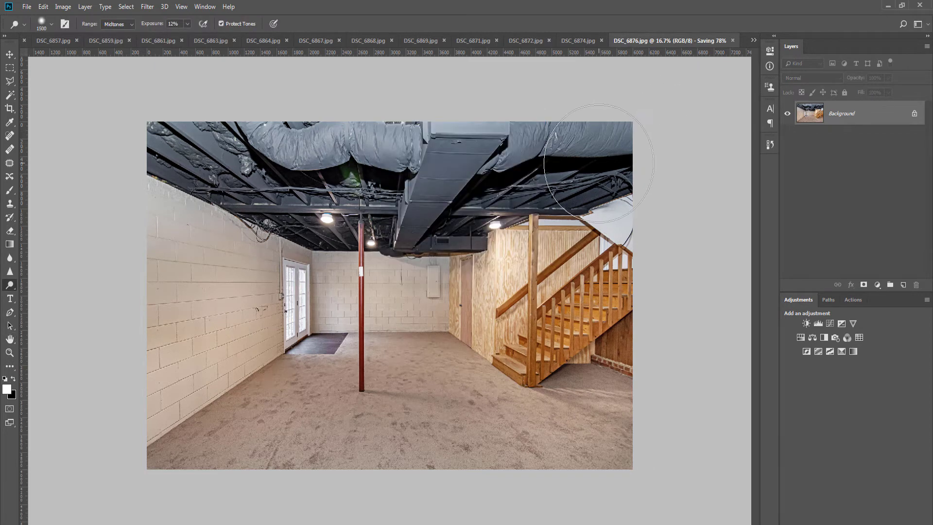
pyautogui.press('v')
# - Merge the Levels and Curves layers of DSC_6874.jpg, and mute its color casts with a masked layer at 58% opacity
pyautogui.press('F2')
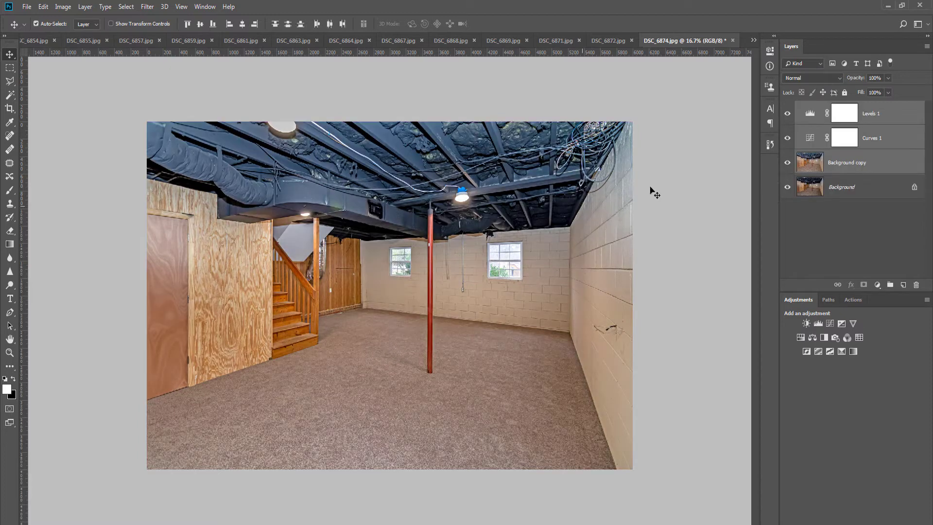
pyautogui.press('ctrl')
pyautogui.hotkey('ctrl', 'shift', 'e')
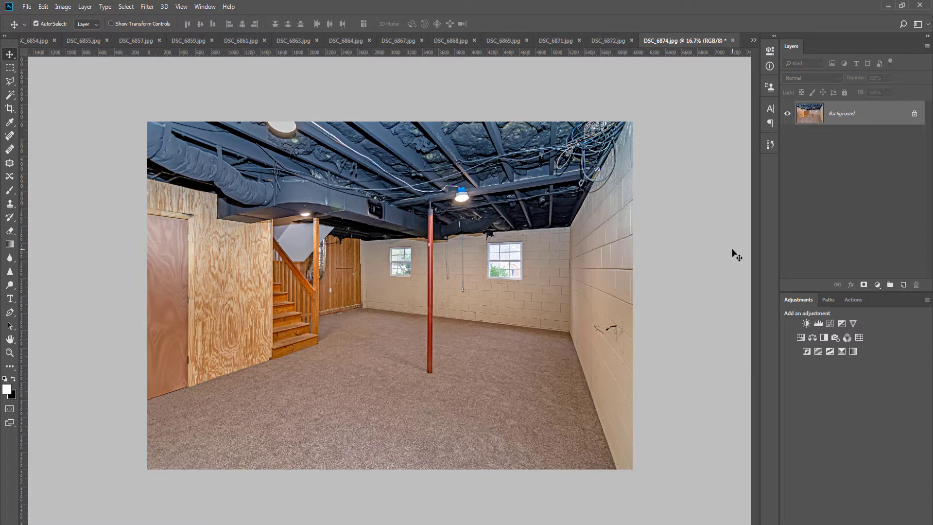
pyautogui.press('F3')
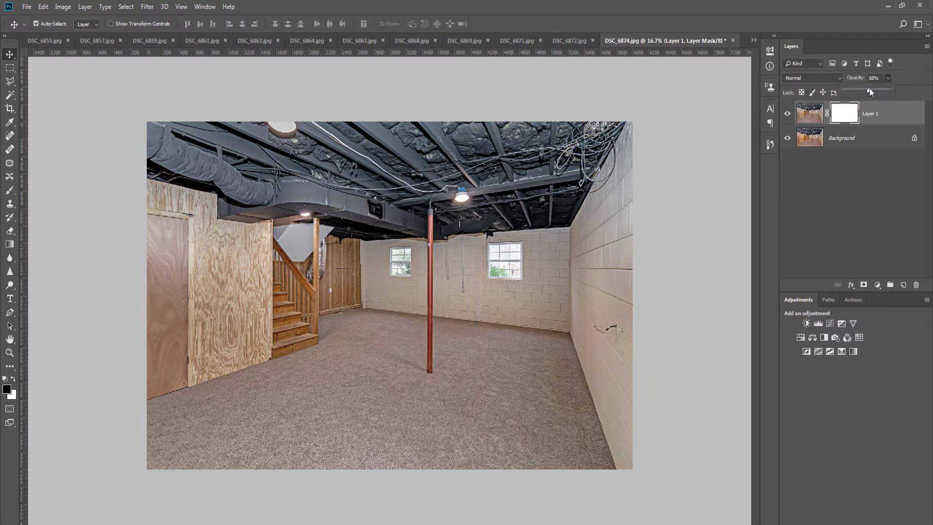
# - Add a Brightness/Contrast adjustment with Contrast 34 to DSC_6874.jpg and merge all layers
pyautogui.click(806, 323)
pyautogui.moveTo(684, 127); pyautogui.dragTo(704, 127)
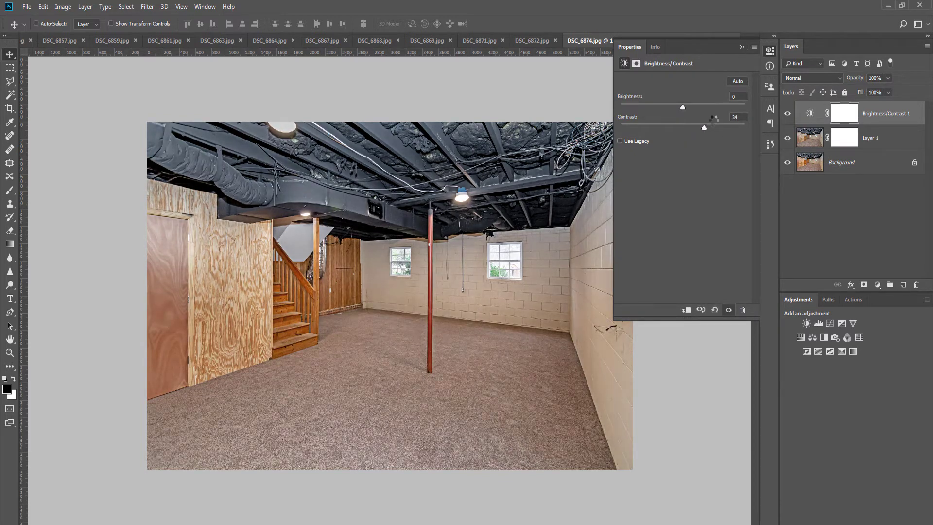
pyautogui.hotkey('ctrl', 'shift', 'e')
pyautogui.click(773, 54)
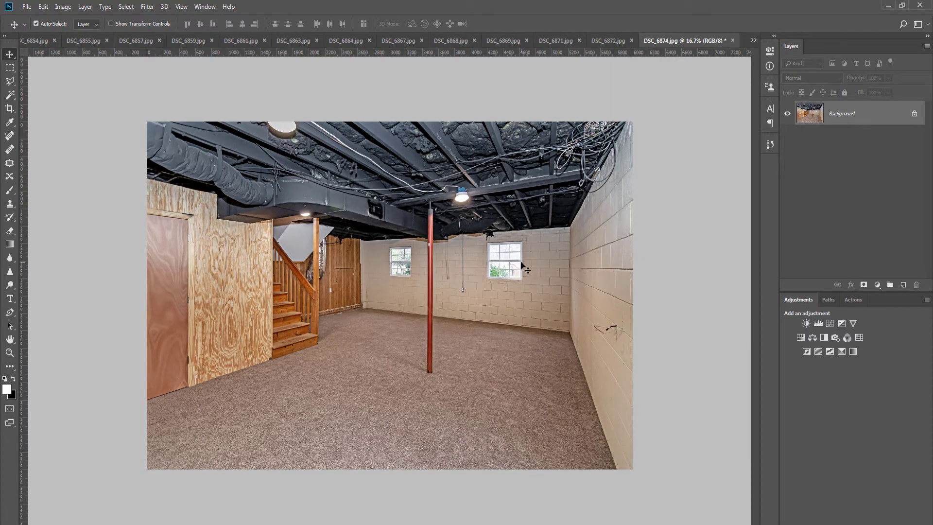
# - Save DSC_6874.jpg as a maximum-quality baseline JPEG and close it
pyautogui.hotkey('ctrl', 'w')
pyautogui.press('Return')
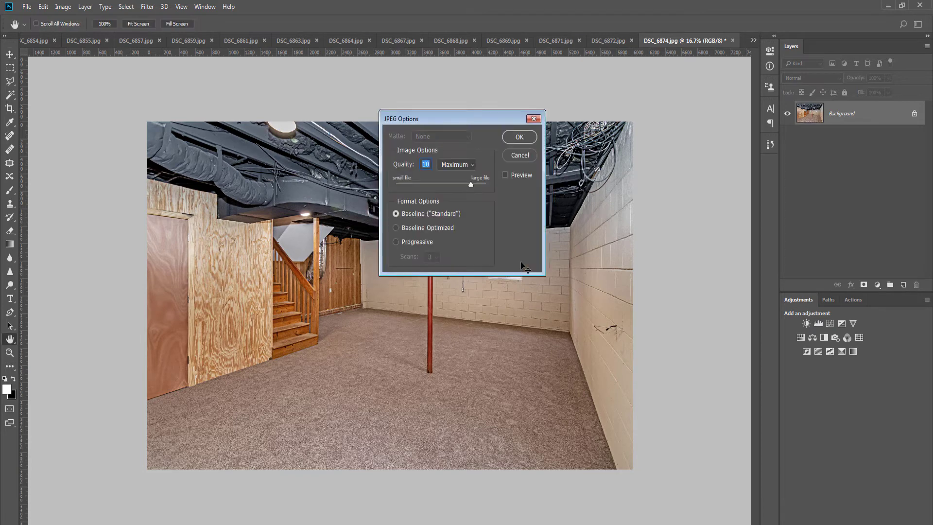
pyautogui.press('Return')
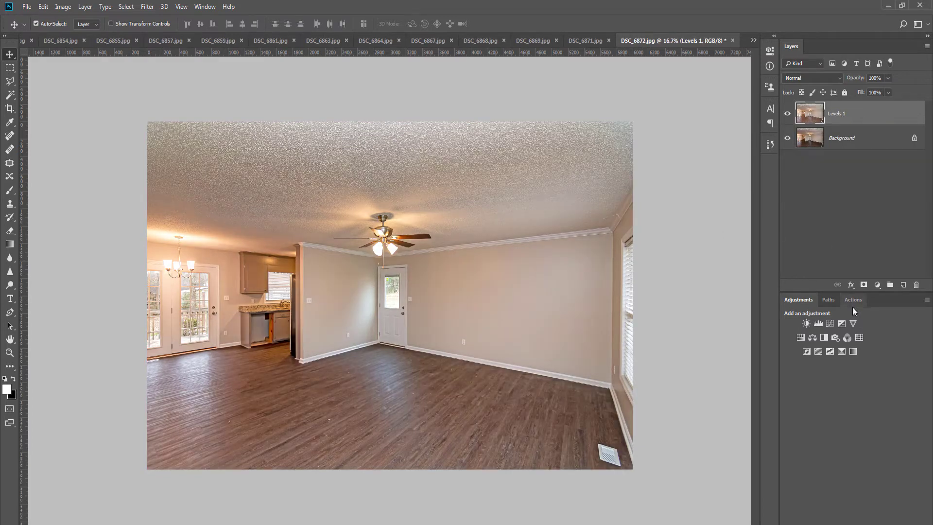
# - Add a mask to the merged Levels layer of DSC_6872.jpg and set up a black brush with 69% hardness, 73% opacity and 84% flow
pyautogui.click(865, 286)
pyautogui.press('b')
pyautogui.press('x')
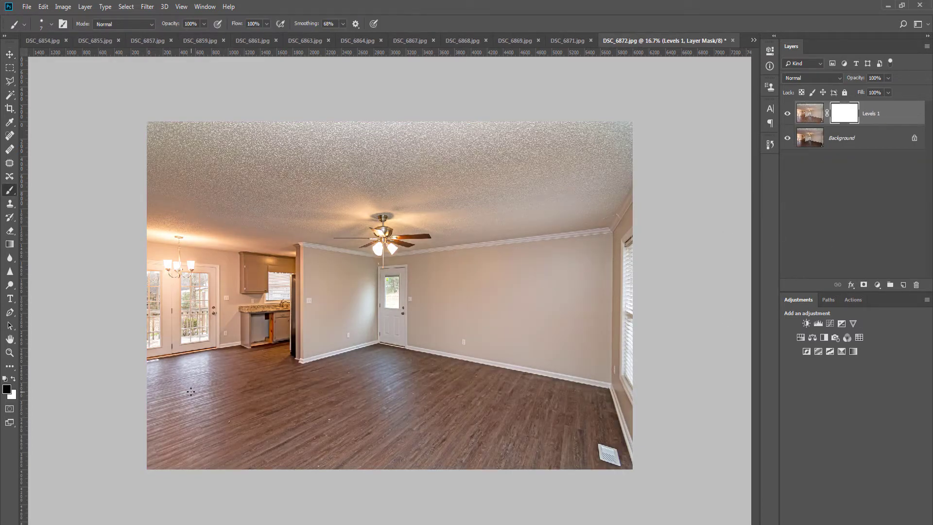
pyautogui.press(']')
pyautogui.press(']')
pyautogui.press(']')
pyautogui.press(']')
pyautogui.press(']')
pyautogui.press(']')
pyautogui.press(']')
pyautogui.press(']')
pyautogui.press(']')
pyautogui.click(204, 23)
pyautogui.moveTo(186, 34); pyautogui.dragTo(192, 34)
pyautogui.click(267, 26)
pyautogui.rightClick(247, 372)
pyautogui.click(337, 421)
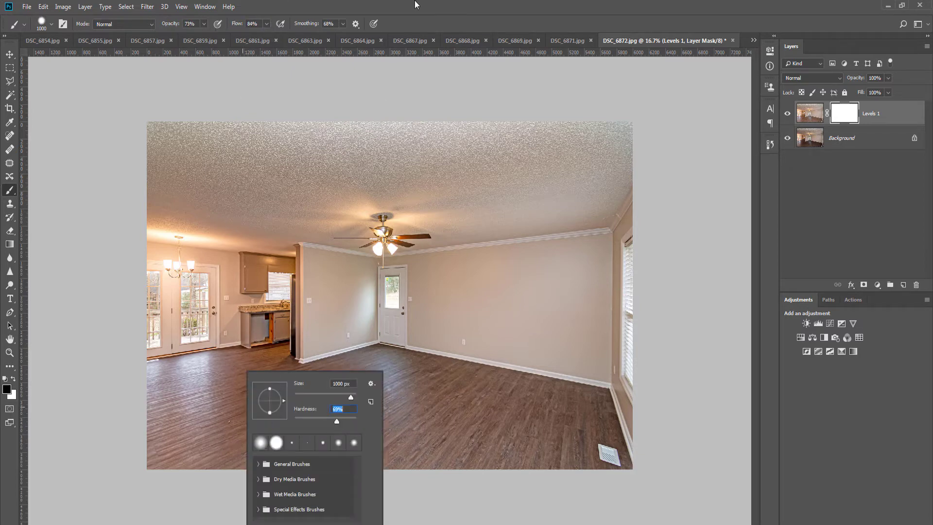
pyautogui.click(416, 2)
# - Paint black on the mask over the whole wood floor to restore its dark tone, using brush sizes from 800 down to 250 px
pyautogui.press('[')
pyautogui.press('[')
pyautogui.moveTo(265, 377)
pyautogui.mouseDown()
pyautogui.moveTo(121, 402)
pyautogui.moveTo(161, 405)
pyautogui.moveTo(124, 440)
pyautogui.moveTo(387, 381)
pyautogui.moveTo(308, 399)
pyautogui.moveTo(379, 383)
pyautogui.moveTo(578, 420)
pyautogui.moveTo(602, 465)
pyautogui.mouseUp()
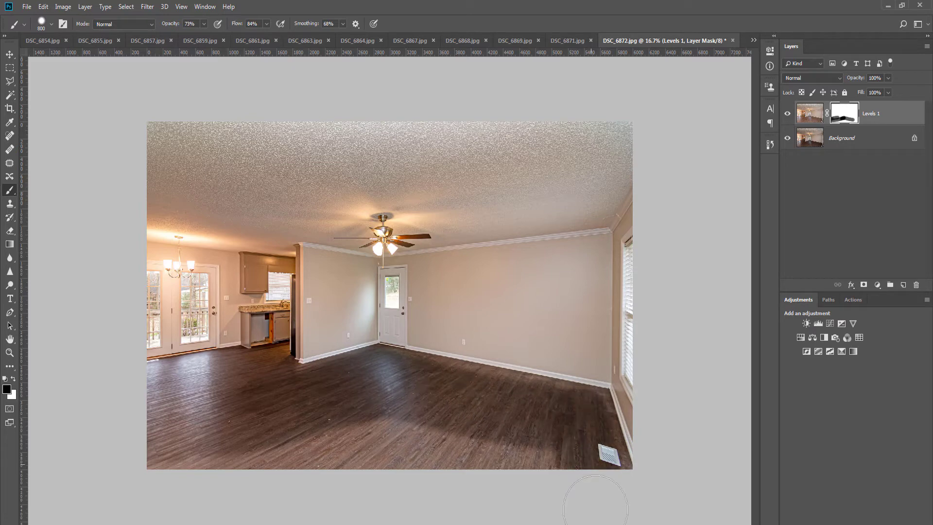
pyautogui.press('[')
pyautogui.press('[')
pyautogui.press('[')
pyautogui.moveTo(591, 408); pyautogui.dragTo(596, 406)
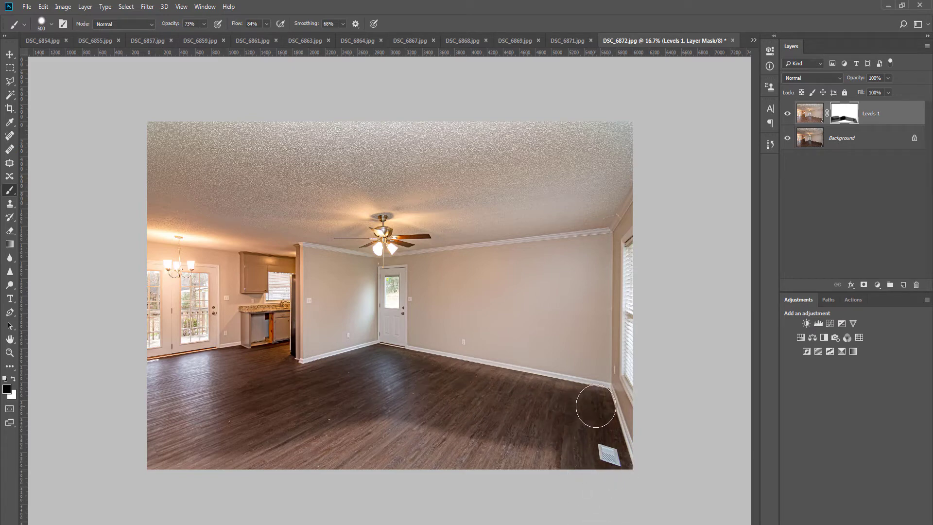
pyautogui.moveTo(408, 368); pyautogui.dragTo(395, 367)
pyautogui.moveTo(331, 380)
pyautogui.mouseDown()
pyautogui.moveTo(525, 427)
pyautogui.moveTo(448, 431)
pyautogui.moveTo(546, 466)
pyautogui.moveTo(373, 457)
pyautogui.mouseUp()
pyautogui.press(']')
pyautogui.press(']')
pyautogui.moveTo(172, 464)
pyautogui.mouseDown()
pyautogui.moveTo(334, 442)
pyautogui.moveTo(299, 441)
pyautogui.mouseUp()
pyautogui.press('[')
pyautogui.press('[')
pyautogui.press('[')
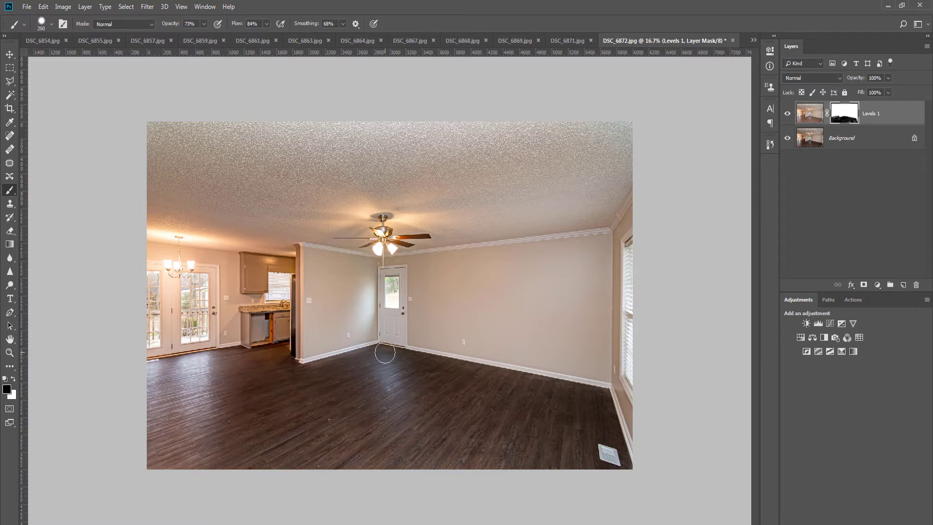
pyautogui.moveTo(385, 353); pyautogui.dragTo(398, 357)
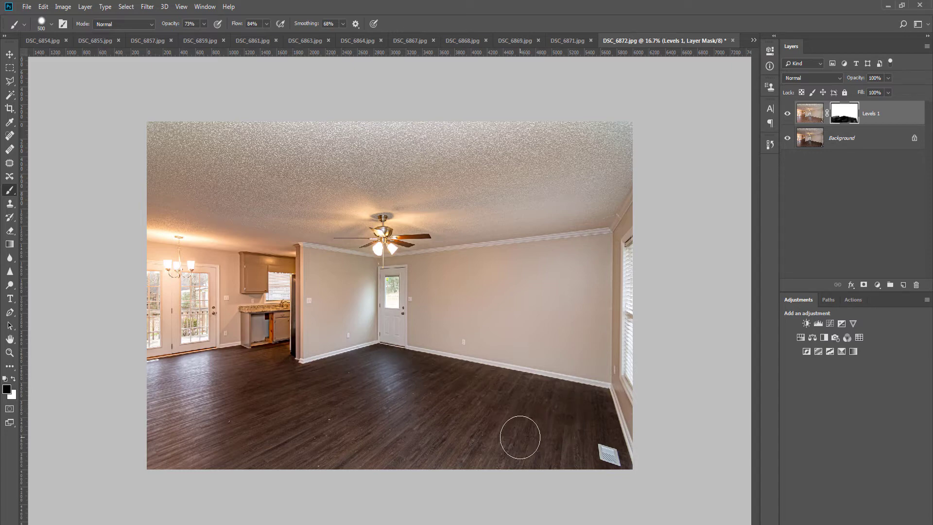
# - Merge the floor edit, mute the color casts on a masked duplicate layer at 75% opacity, and merge it down
pyautogui.hotkey('ctrl', 'e')
pyautogui.hotkey('ctrl', 'j')
pyautogui.click(864, 285)
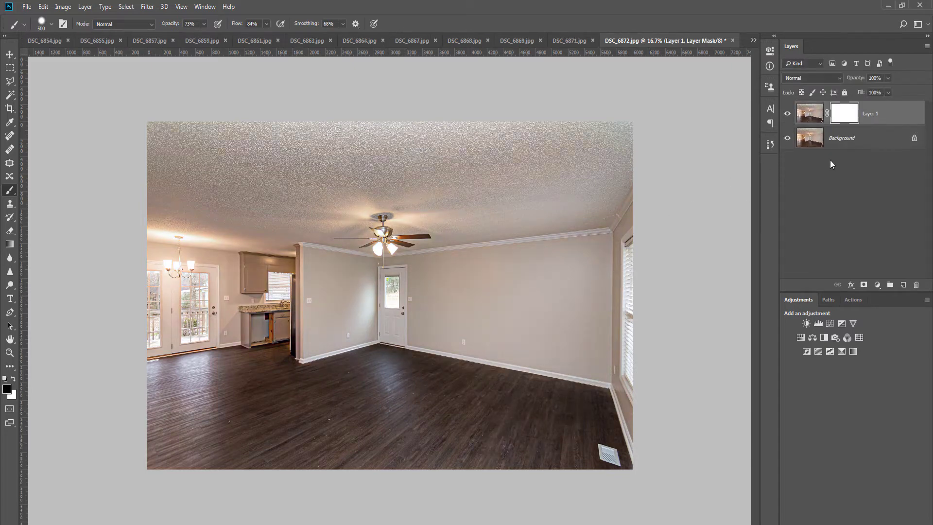
pyautogui.click(888, 78)
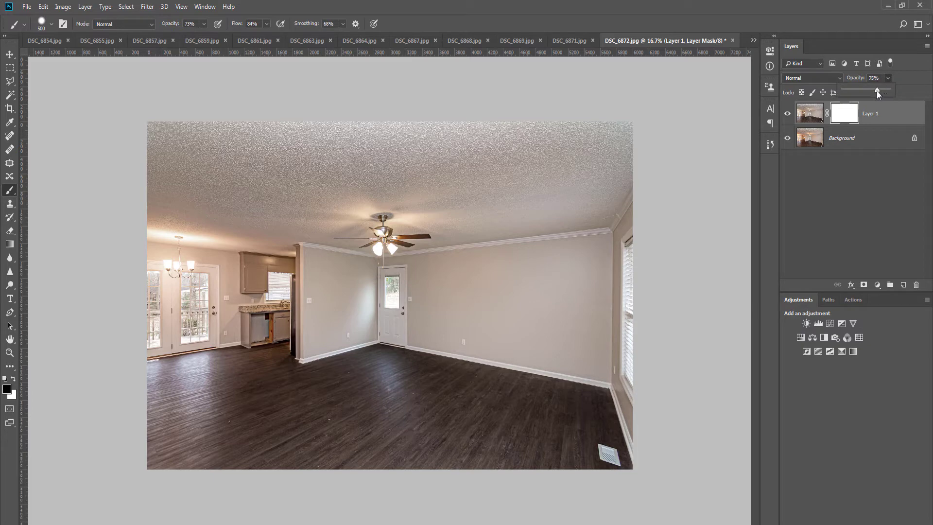
pyautogui.hotkey('ctrl', 'e')
# - Dodge the midtones of the ceiling and walls at 12% exposure with a soft 1500 to 1800 px brush
pyautogui.press('o')
pyautogui.moveTo(538, 194)
pyautogui.mouseDown()
pyautogui.moveTo(575, 198)
pyautogui.moveTo(535, 206)
pyautogui.mouseUp()
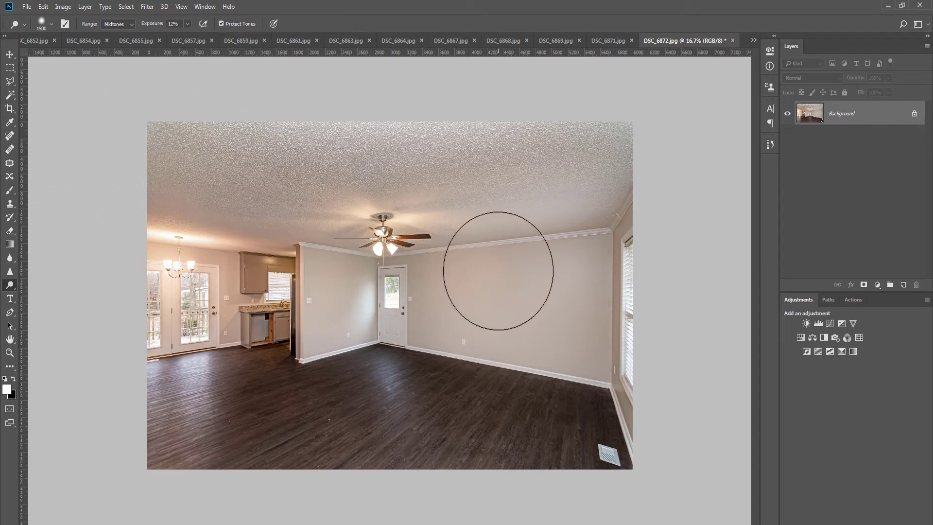
pyautogui.hotkey('ctrl', 'alt', 'f')
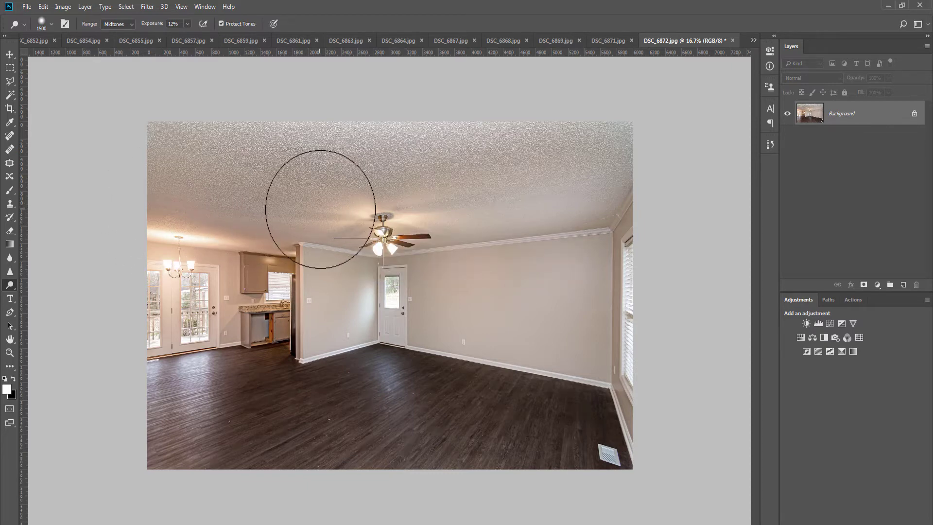
pyautogui.press(']')
pyautogui.press(']')
pyautogui.press(']')
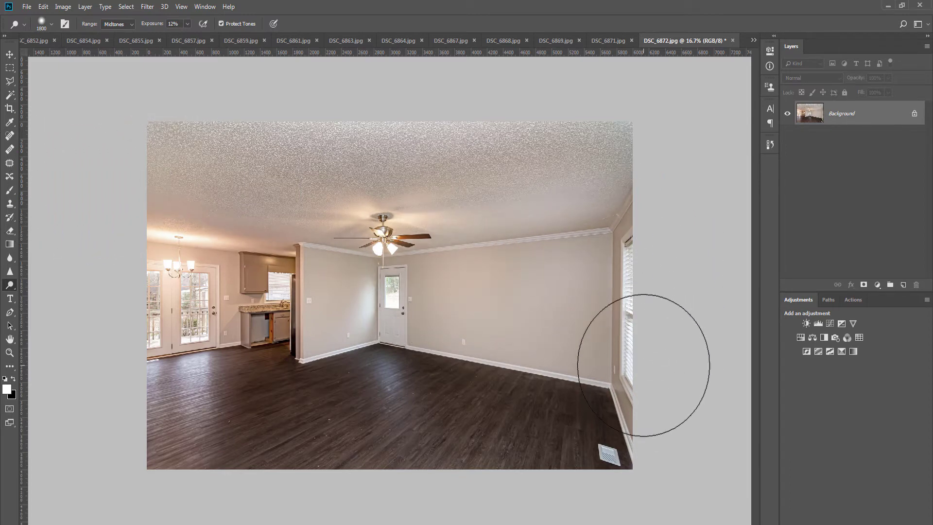
# - Mute the colors on a masked duplicate layer at 65% opacity, mask out the ceiling fan, and merge it down
pyautogui.hotkey('ctrl', 'j')
pyautogui.click(864, 285)
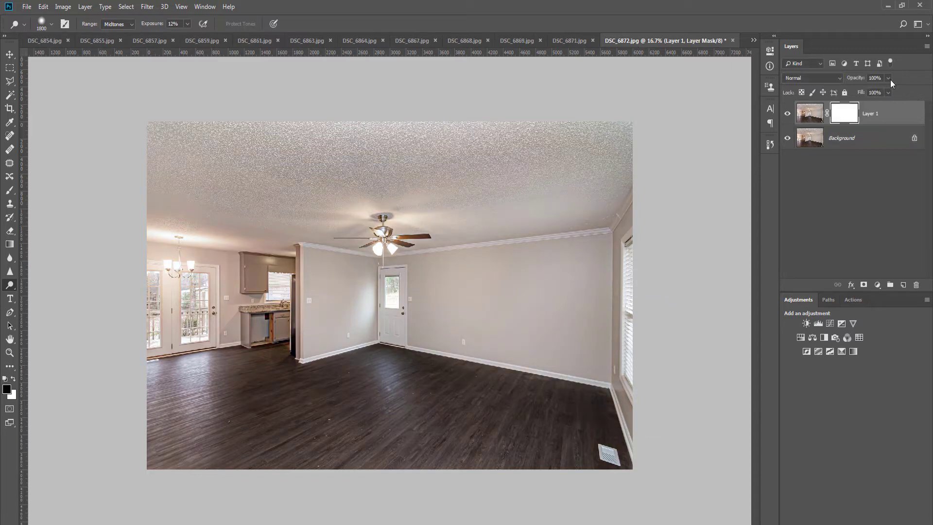
pyautogui.moveTo(868, 89); pyautogui.dragTo(873, 88)
pyautogui.click(579, 273)
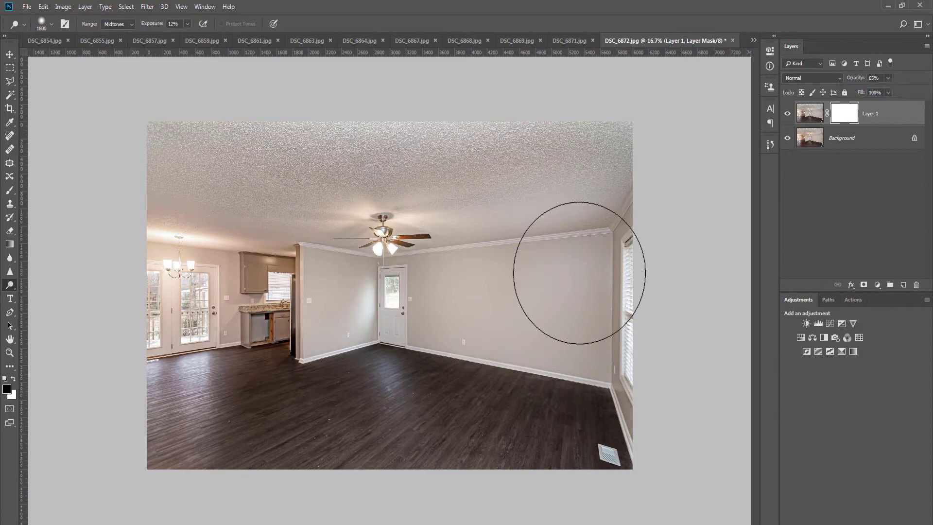
pyautogui.press('b')
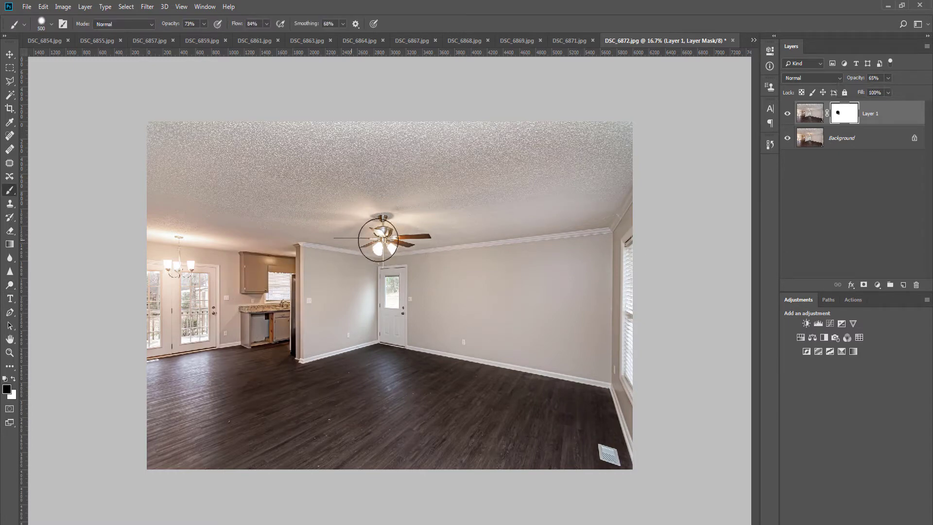
pyautogui.press('x')
pyautogui.hotkey('ctrl', 'e')
# - Dodge the ceiling's midtones with an 1800 px brush, save DSC_6872.jpg as a maximum-quality baseline JPEG and close it
pyautogui.press('o')
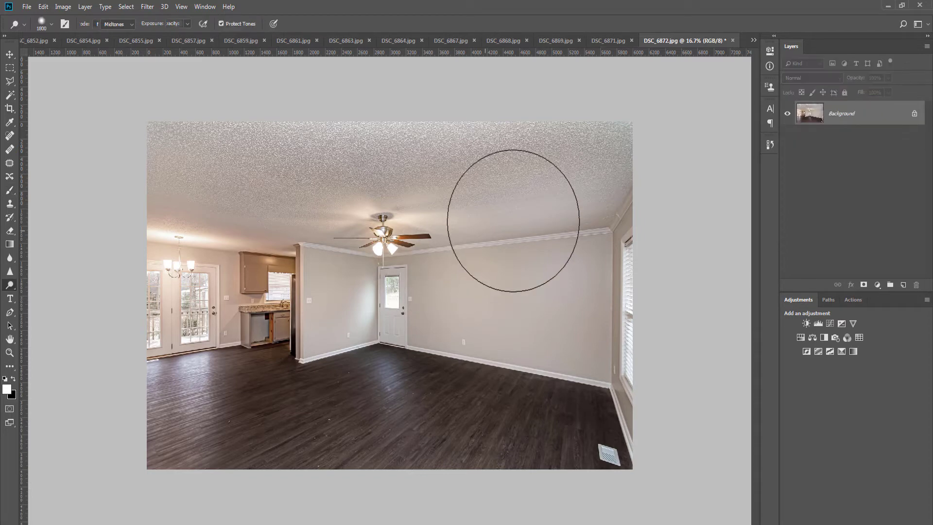
pyautogui.moveTo(116, 183)
pyautogui.mouseDown()
pyautogui.moveTo(328, 189)
pyautogui.moveTo(386, 202)
pyautogui.mouseUp()
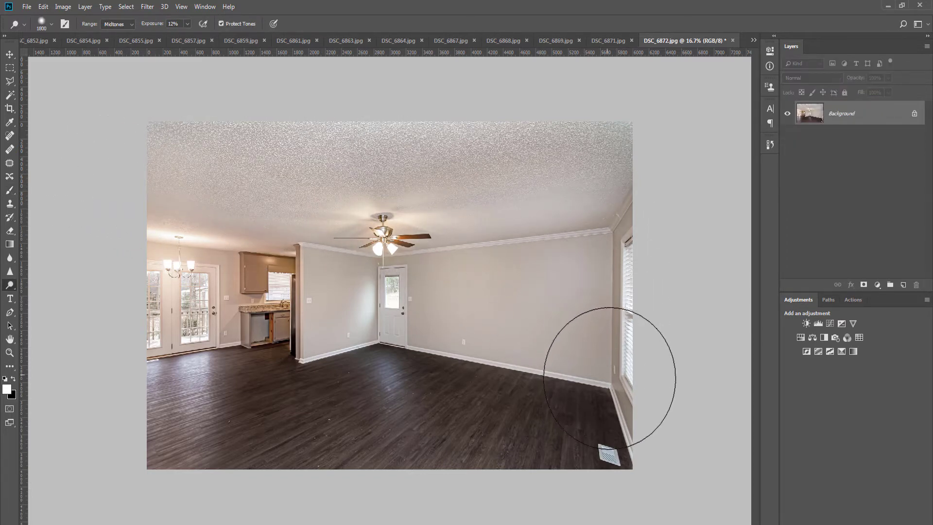
pyautogui.hotkey('ctrl', 'w')
pyautogui.press('Return')
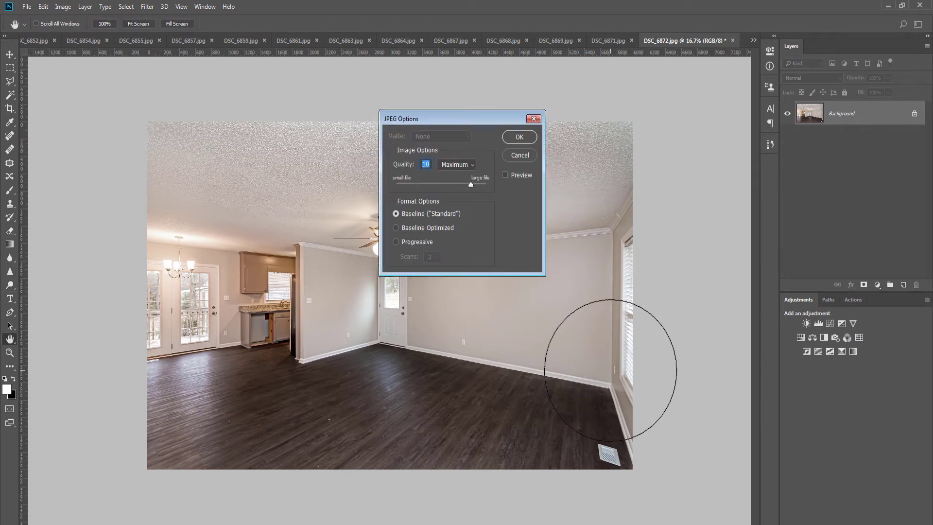
pyautogui.press('Return')
# - Brighten a duplicate layer of DSC_6871.jpg with Curves and Levels, merge the three upper layers, and add a mask
pyautogui.press('v')
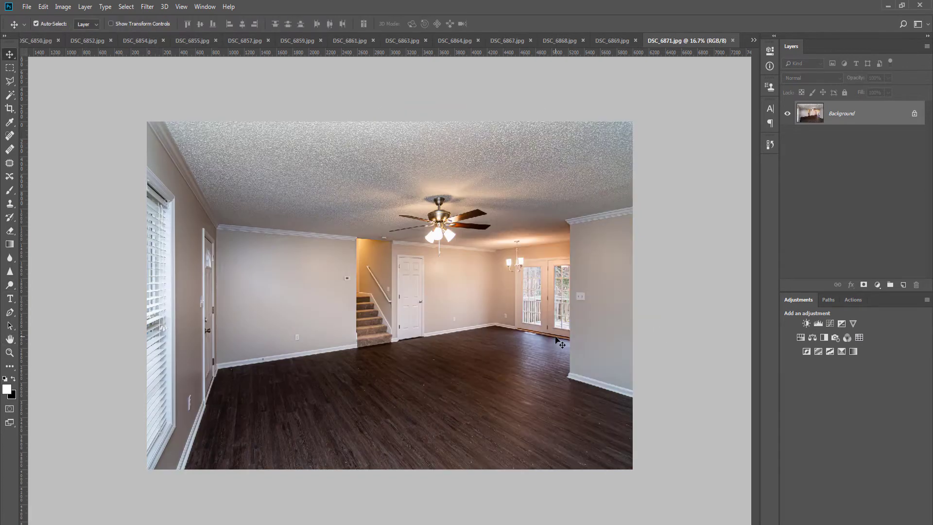
pyautogui.hotkey('ctrl', 'j')
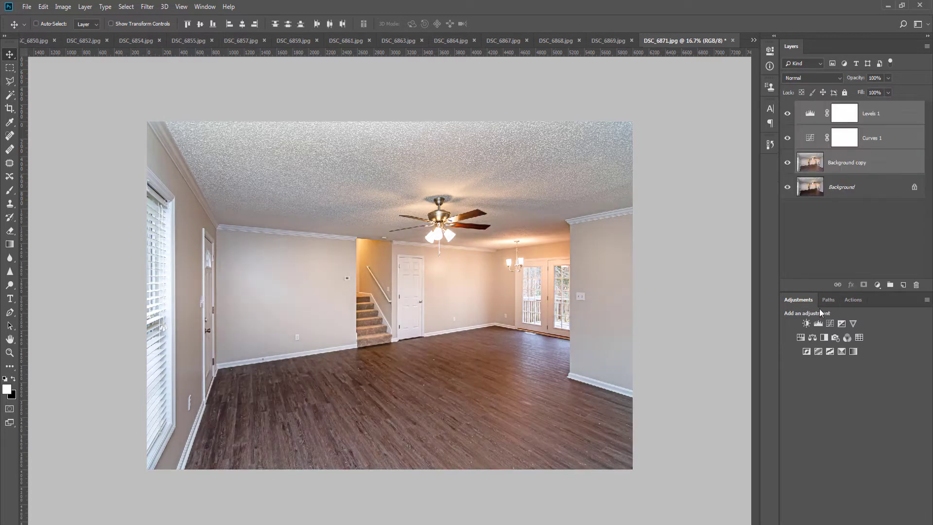
pyautogui.hotkey('ctrl', 'e')
pyautogui.click(866, 286)
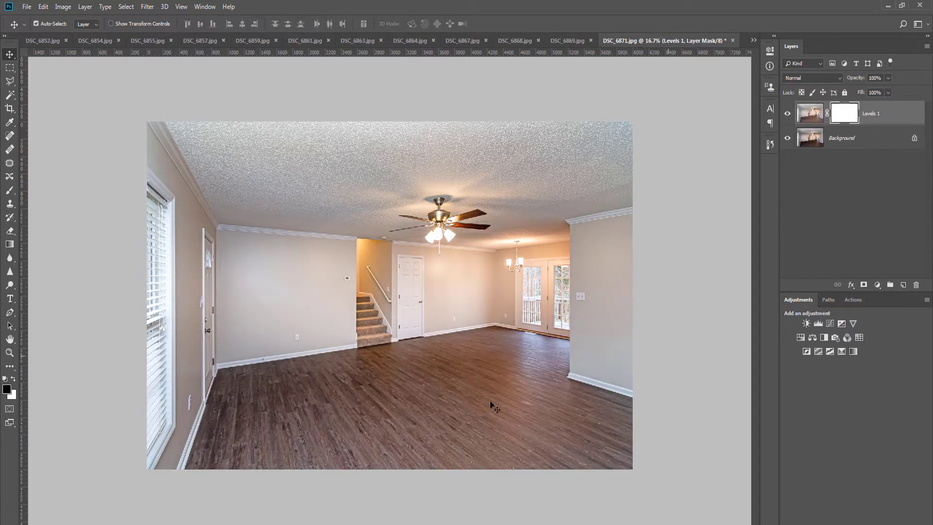
# - Paint black on the mask over the wood floor of DSC_6871.jpg with an 800 to 600 px brush at 73% opacity
pyautogui.press('b')
pyautogui.press(']')
pyautogui.press(']')
pyautogui.press(']')
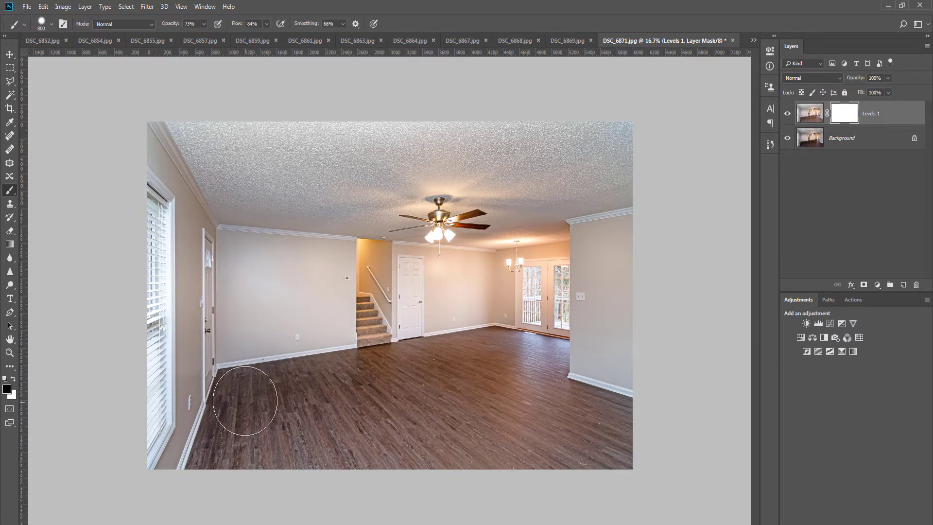
pyautogui.moveTo(239, 406)
pyautogui.mouseDown()
pyautogui.moveTo(220, 472)
pyautogui.moveTo(244, 462)
pyautogui.moveTo(601, 459)
pyautogui.moveTo(651, 443)
pyautogui.moveTo(531, 417)
pyautogui.moveTo(625, 427)
pyautogui.moveTo(554, 400)
pyautogui.moveTo(541, 389)
pyautogui.moveTo(546, 362)
pyautogui.moveTo(259, 400)
pyautogui.moveTo(270, 414)
pyautogui.moveTo(537, 415)
pyautogui.mouseUp()
pyautogui.hotkey('ctrl', '0')
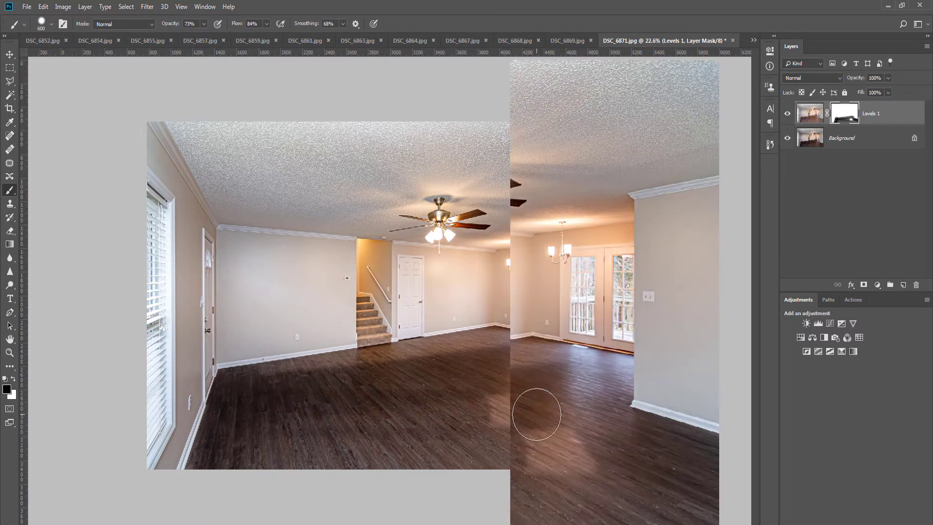
pyautogui.moveTo(189, 446)
pyautogui.mouseDown()
pyautogui.moveTo(567, 458)
pyautogui.moveTo(542, 475)
pyautogui.mouseUp()
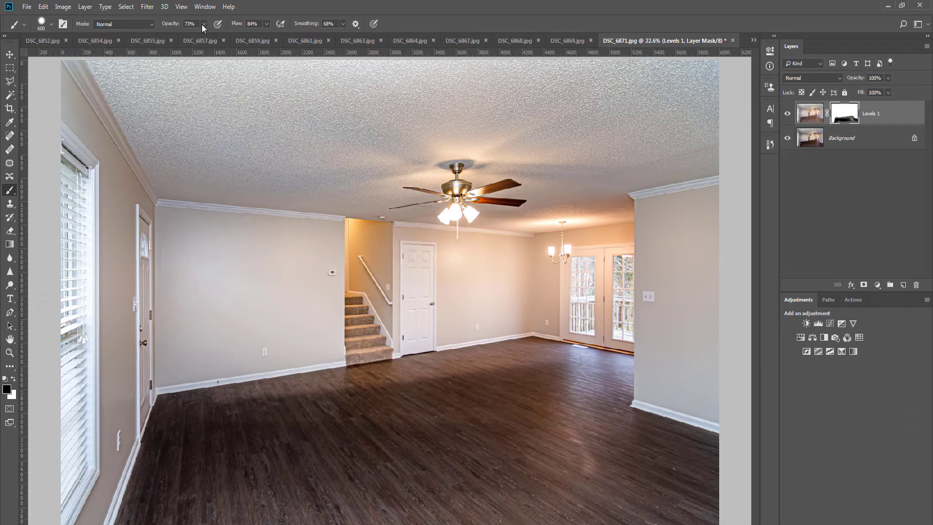
# - Raise the brush opacity to 86% and mask the remaining bright floor patches and edges, using sizes from 900 down to 400 px
pyautogui.moveTo(203, 26); pyautogui.dragTo(210, 36)
pyautogui.press(']')
pyautogui.press(']')
pyautogui.press(']')
pyautogui.moveTo(600, 437)
pyautogui.mouseDown()
pyautogui.moveTo(614, 471)
pyautogui.moveTo(688, 500)
pyautogui.mouseUp()
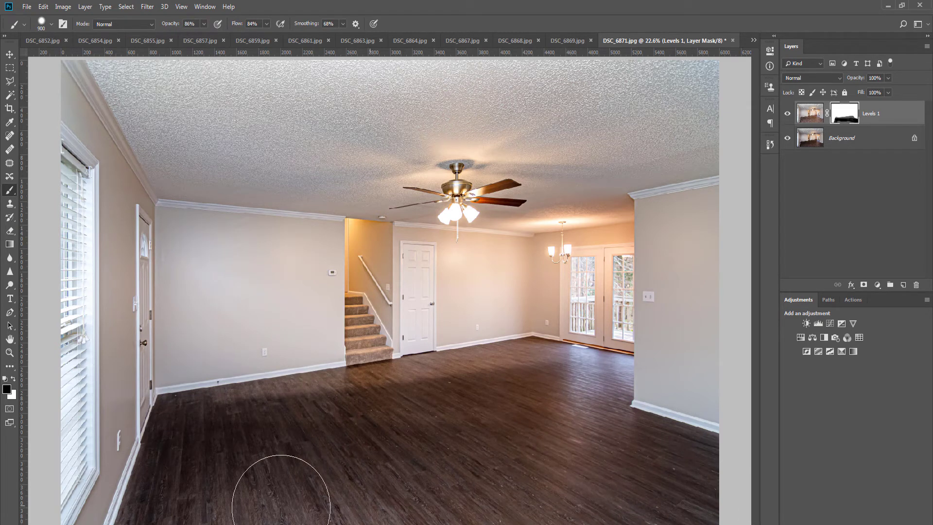
pyautogui.press('[')
pyautogui.press('[')
pyautogui.press('[')
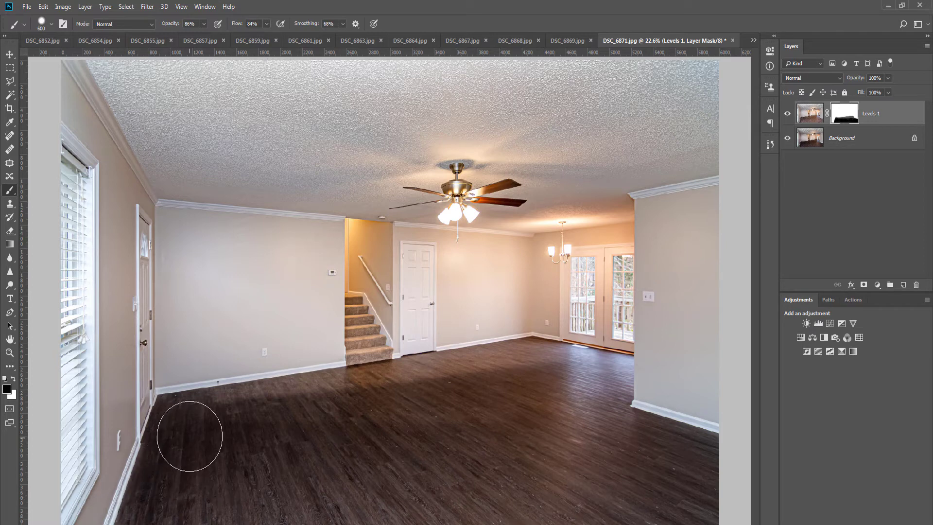
pyautogui.press('[')
pyautogui.press('[')
pyautogui.keyDown('shift'); pyautogui.click(533, 358); pyautogui.keyUp('shift')
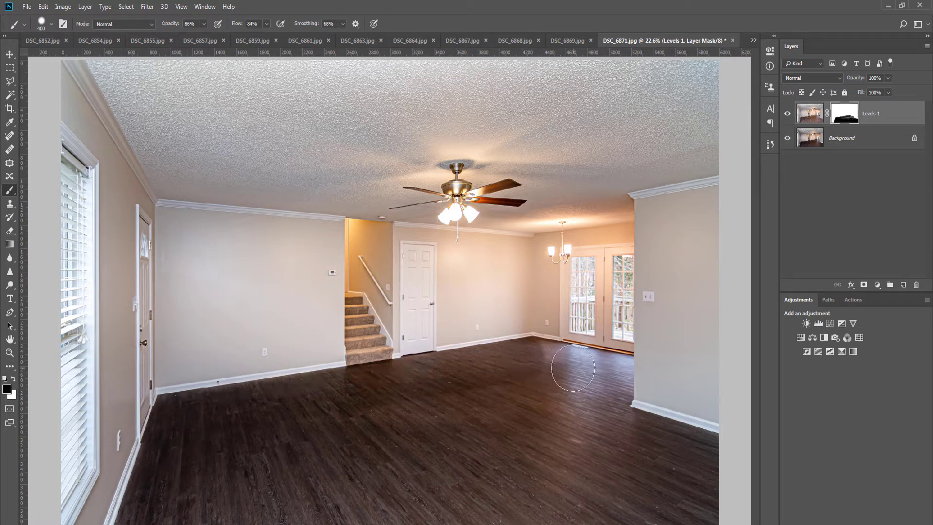
# - Paint black over the dark floor on the Levels 1 mask, enlarging the brush to 600 px
pyautogui.keyDown('shift'); pyautogui.click(569, 368); pyautogui.keyUp('shift')
pyautogui.moveTo(520, 387); pyautogui.dragTo(400, 423)
pyautogui.press(']')
pyautogui.press(']')
pyautogui.moveTo(482, 410)
pyautogui.mouseDown()
pyautogui.moveTo(237, 442)
pyautogui.moveTo(564, 414)
pyautogui.moveTo(580, 381)
pyautogui.moveTo(602, 456)
pyautogui.moveTo(686, 475)
pyautogui.mouseUp()
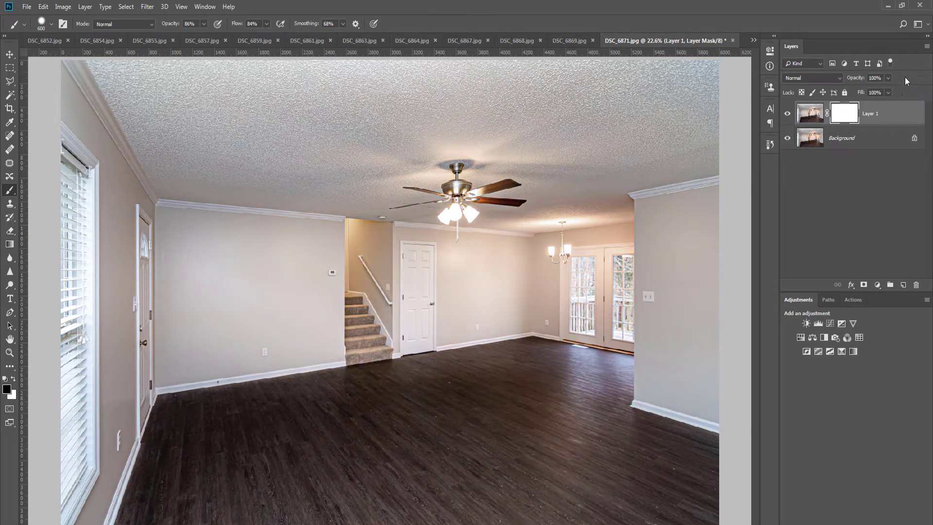
# - Reapply the last filter to the flattened photo and dodge the ceiling's midtones at 12% exposure with an 1800 px brush
pyautogui.click(888, 79)
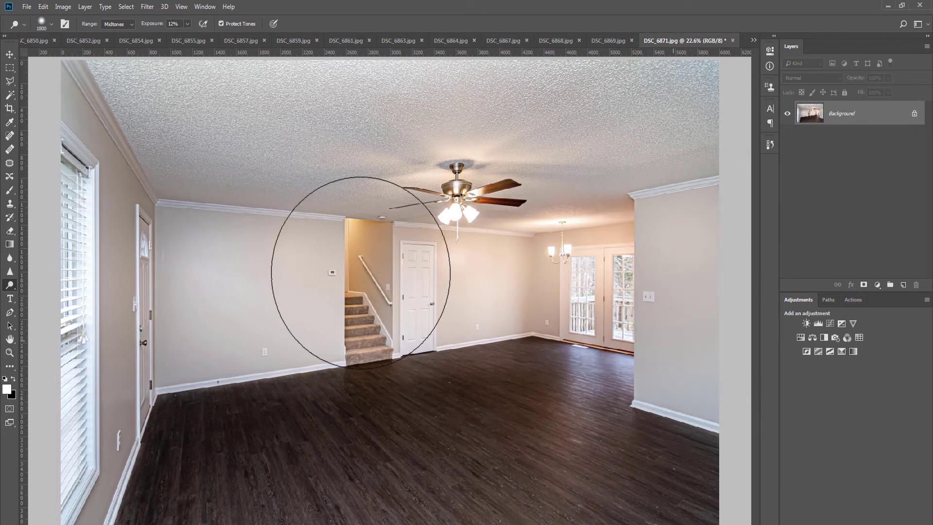
pyautogui.hotkey('ctrl', 'alt', 'f')
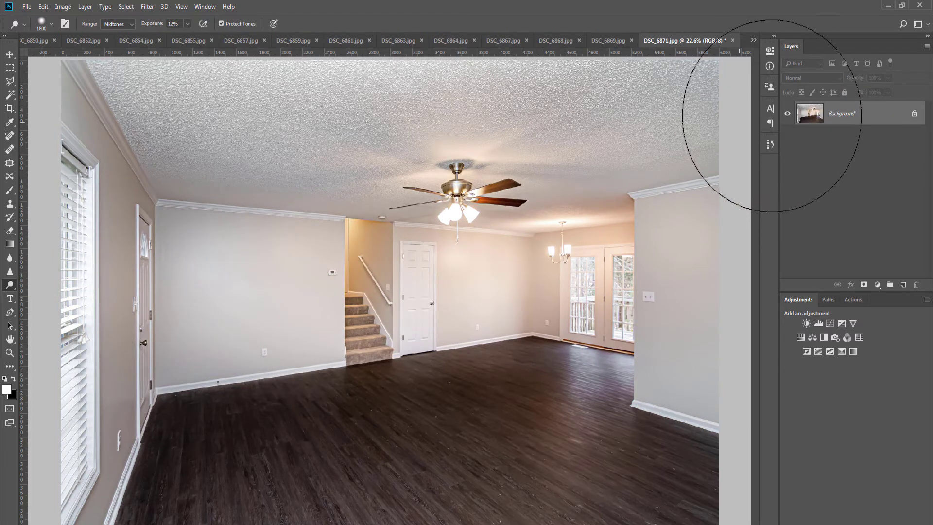
pyautogui.moveTo(124, 148); pyautogui.dragTo(721, 158)
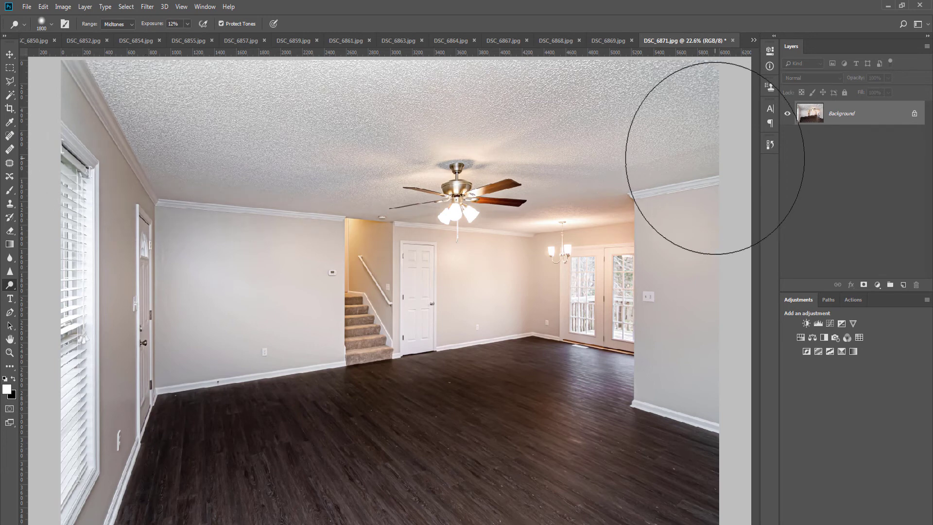
# - Change the canvas surround colour to Medium Gray
pyautogui.press('v')
pyautogui.rightClick(730, 155)
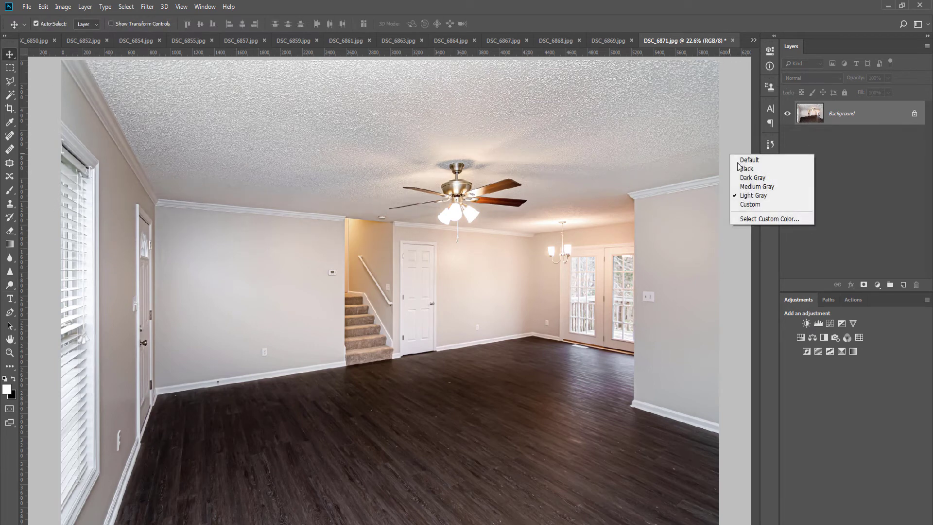
pyautogui.click(751, 178)
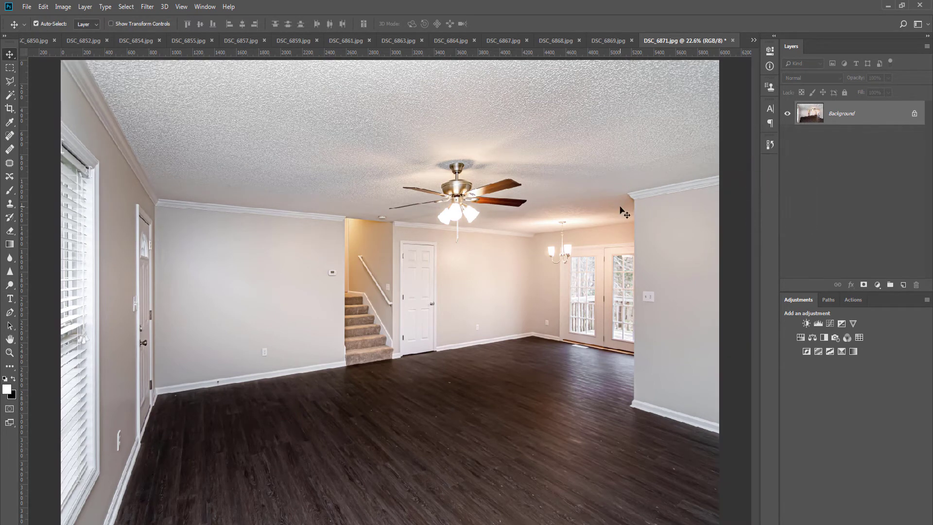
pyautogui.hotkey('ctrl', '-')
pyautogui.rightClick(705, 211)
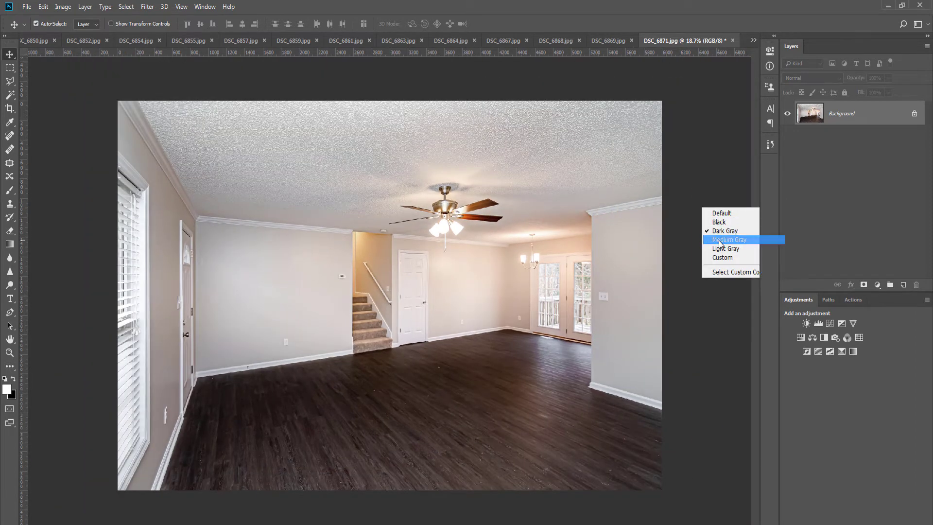
pyautogui.click(718, 240)
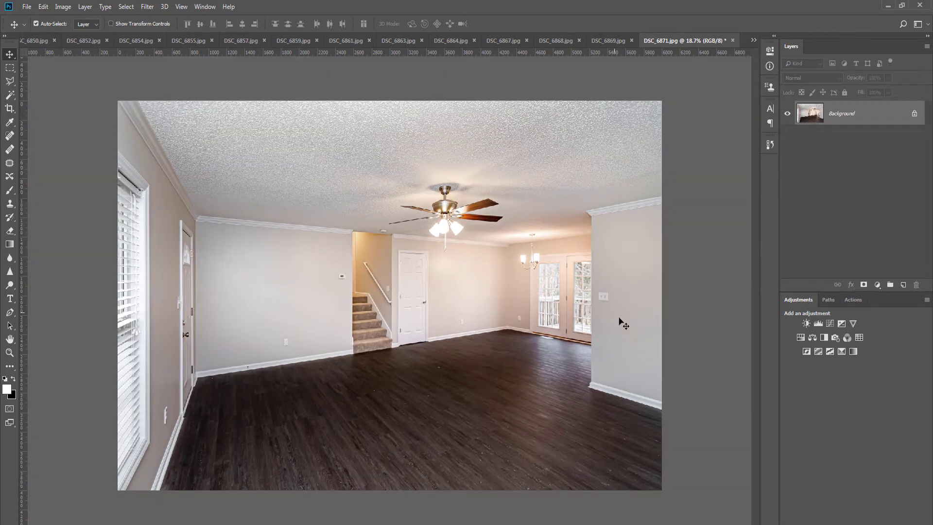
# - Merge a new Curves adjustment layer into the background, and close DSC_6871.jpg with its changes saved
pyautogui.click(842, 323)
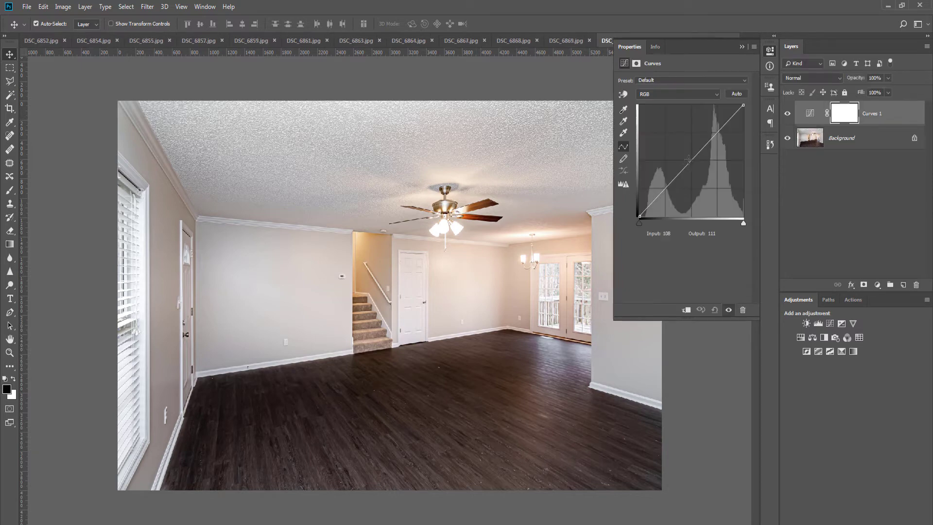
pyautogui.hotkey('ctrl', 'e')
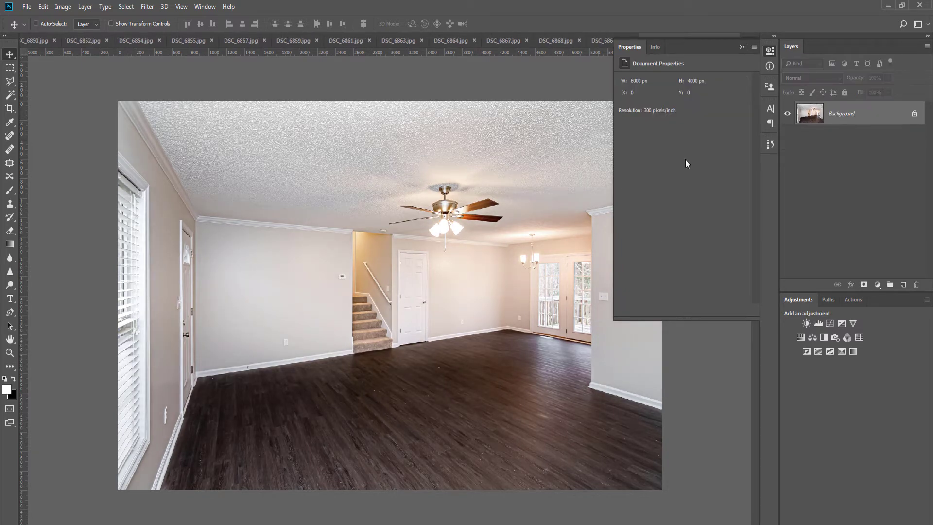
pyautogui.hotkey('ctrl', 'w')
pyautogui.press('Return')
pyautogui.press('Return')
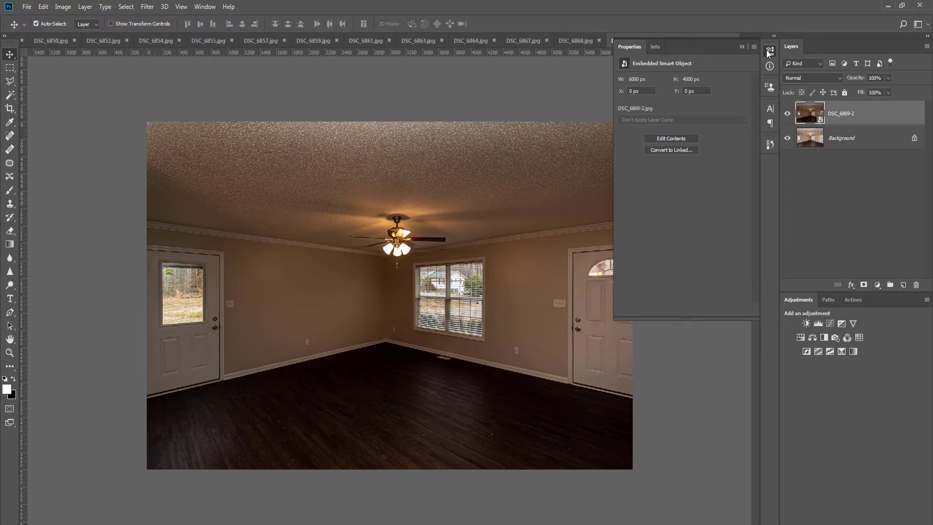
pyautogui.click(767, 50)
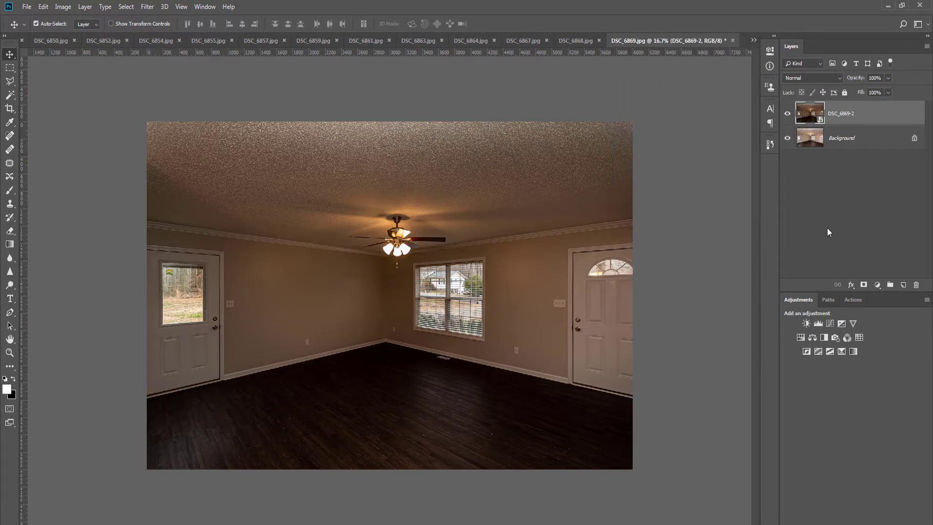
# - Add a black mask to the DSC_6869-2 layer and reveal the rectangular door glass in it using a Polygonal Lasso selection
pyautogui.keyDown('alt'); pyautogui.click(864, 285); pyautogui.keyUp('alt')
pyautogui.press('l')
pyautogui.scroll(5, 148, 306)
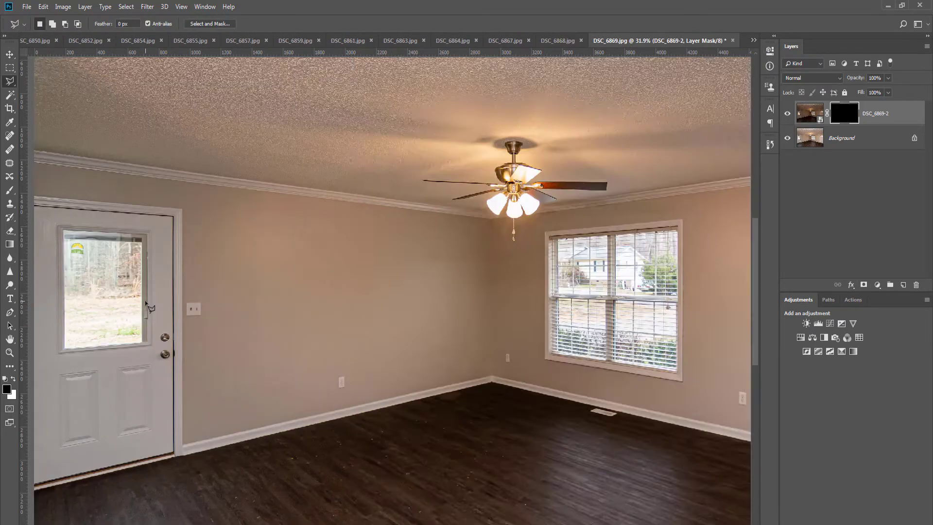
pyautogui.moveTo(149, 307); pyautogui.dragTo(384, 335)
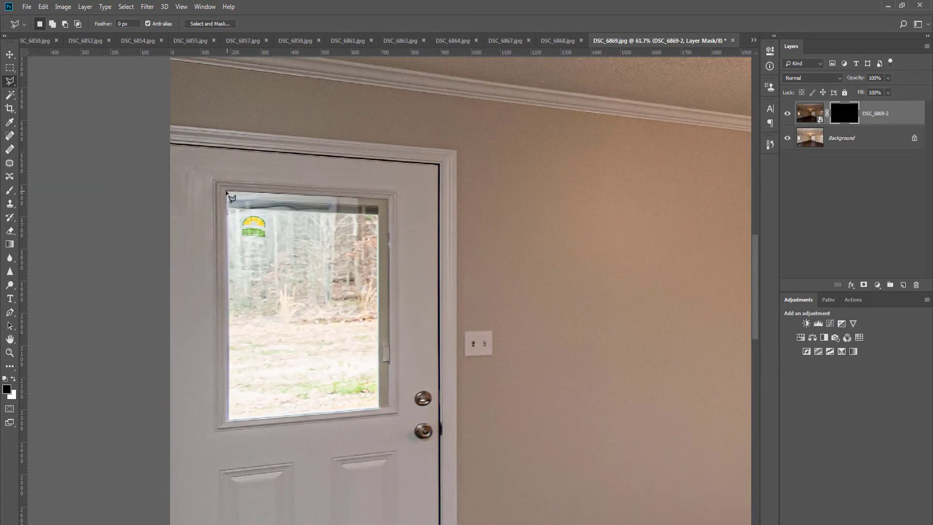
pyautogui.moveTo(228, 339); pyautogui.dragTo(228, 422)
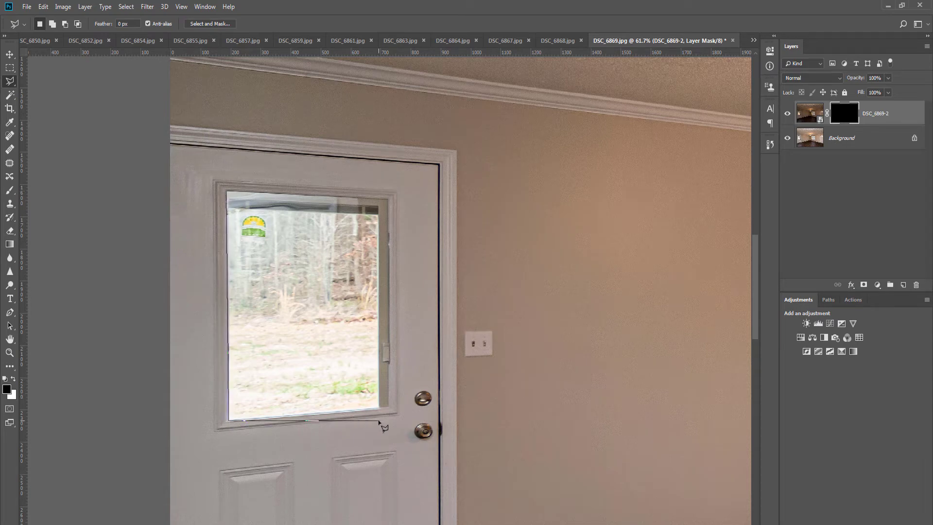
pyautogui.moveTo(379, 421); pyautogui.dragTo(384, 411)
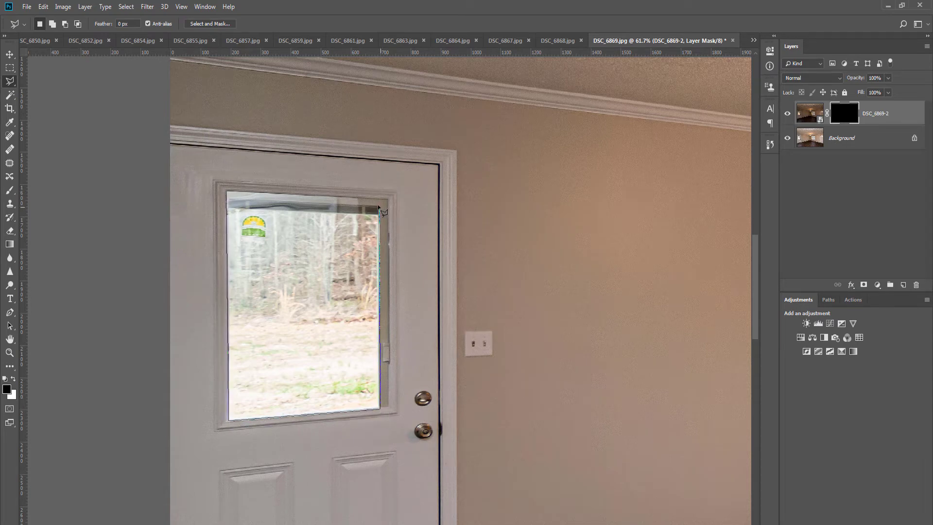
pyautogui.moveTo(379, 200); pyautogui.dragTo(379, 200)
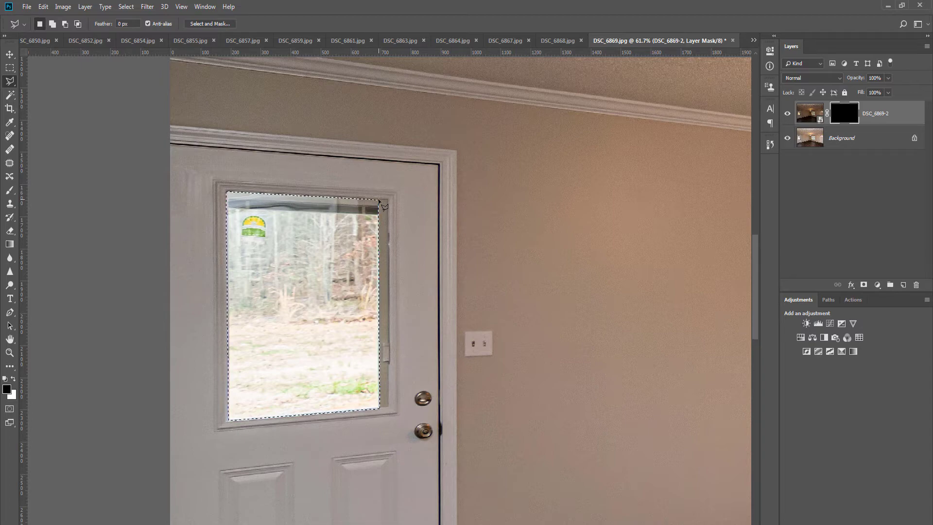
pyautogui.press('Delete')
pyautogui.press('m')
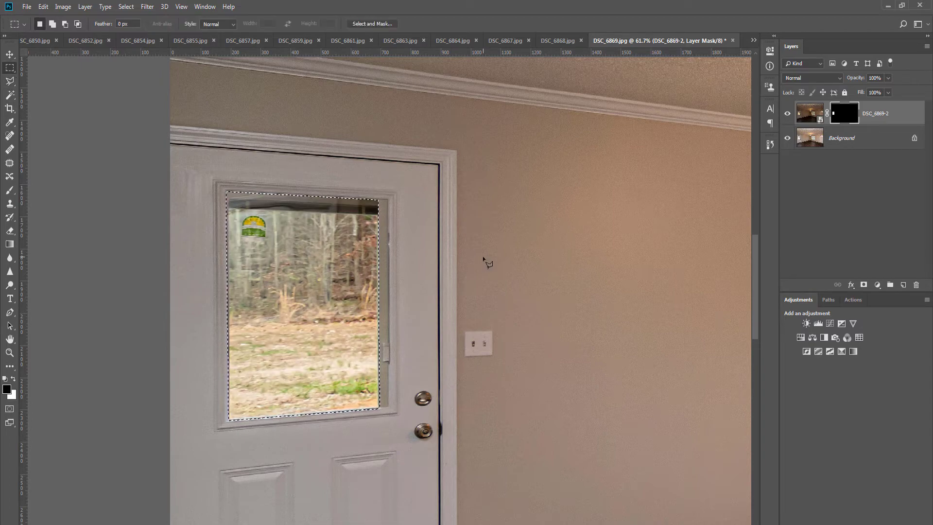
pyautogui.click(483, 258)
# - Set up a white brush with 55% opacity and 55% flow for masking the window with blinds
pyautogui.scroll(-4, 506, 293)
pyautogui.moveTo(596, 296); pyautogui.dragTo(113, 305)
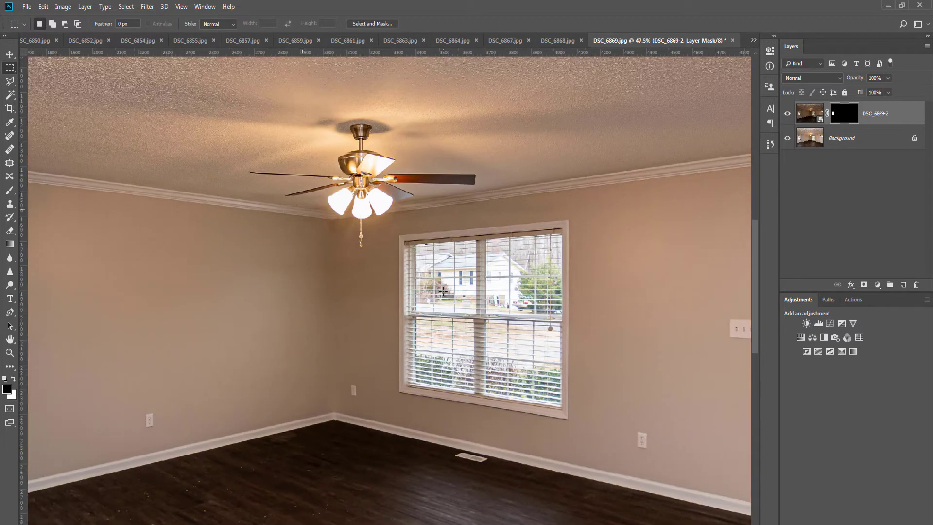
pyautogui.scroll(5, 444, 295)
pyautogui.moveTo(451, 293); pyautogui.dragTo(373, 284)
pyautogui.press('b')
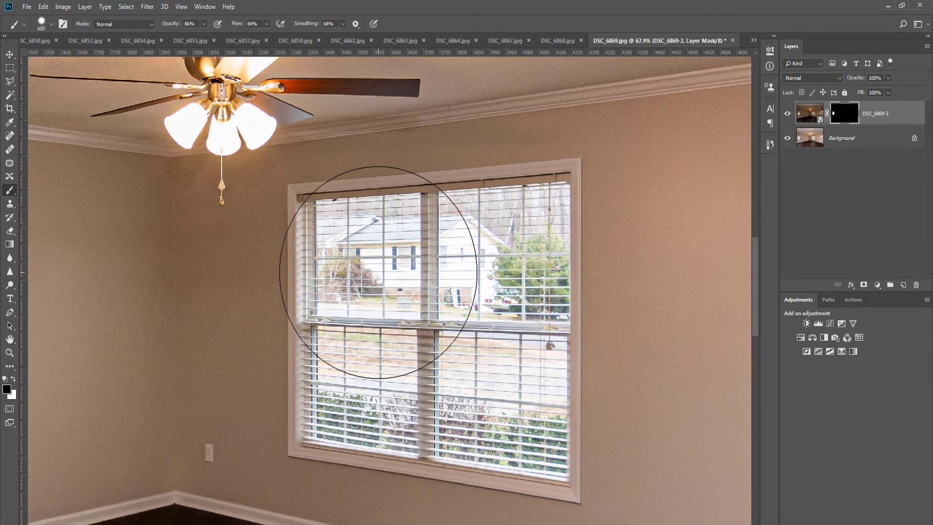
pyautogui.press('[')
pyautogui.press('x')
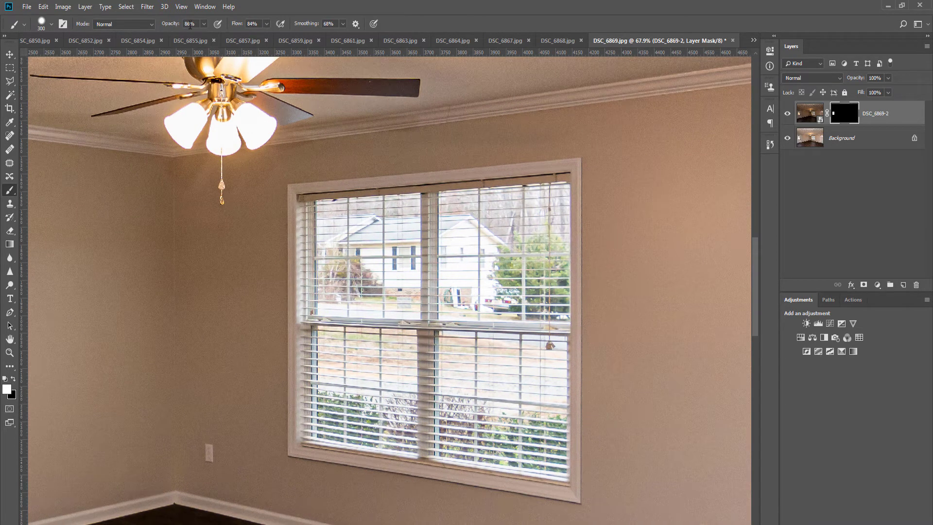
pyautogui.write('55')
pyautogui.press('Tab')
pyautogui.write('55')
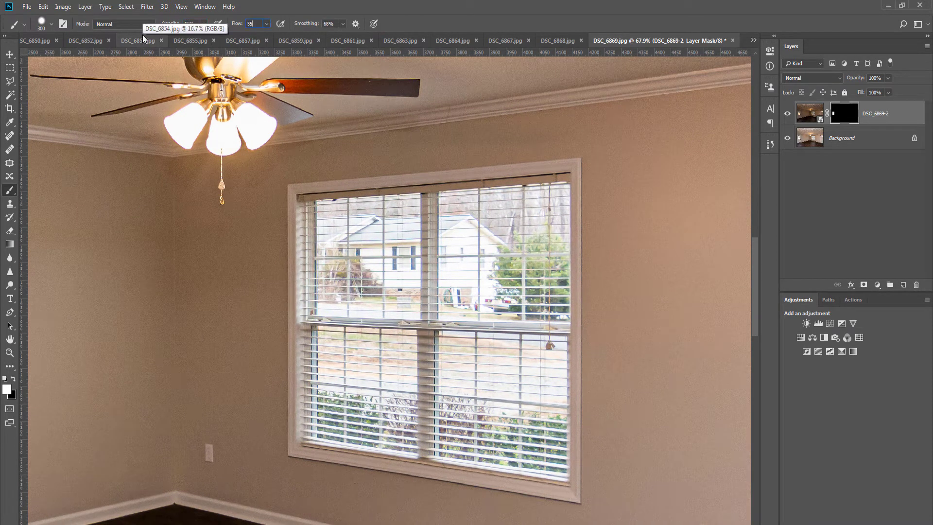
pyautogui.press('Return')
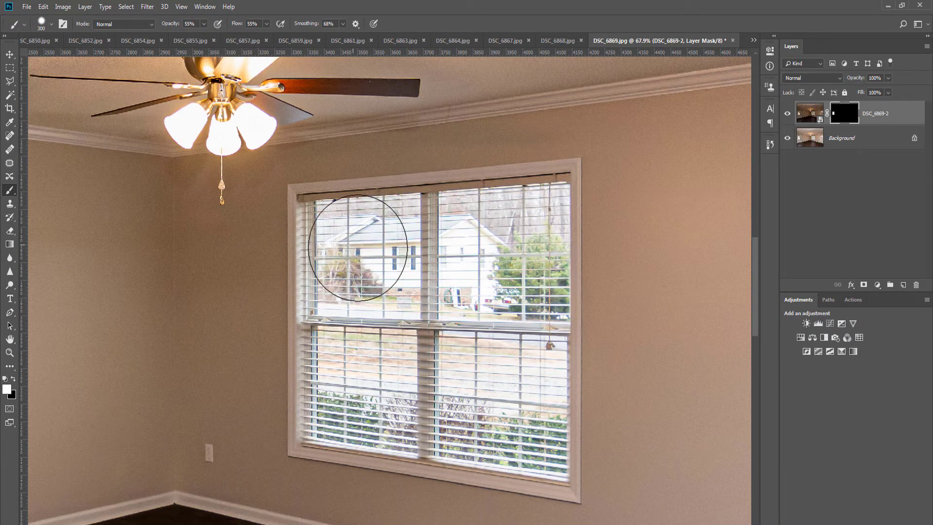
# - Paint white on the DSC_6869-2 mask over all four sections of the window with blinds, adjusting the brush size to 400 px
pyautogui.press(']')
pyautogui.press(']')
pyautogui.click(379, 262)
pyautogui.press('[')
pyautogui.press('[')
pyautogui.click(372, 382)
pyautogui.press(']')
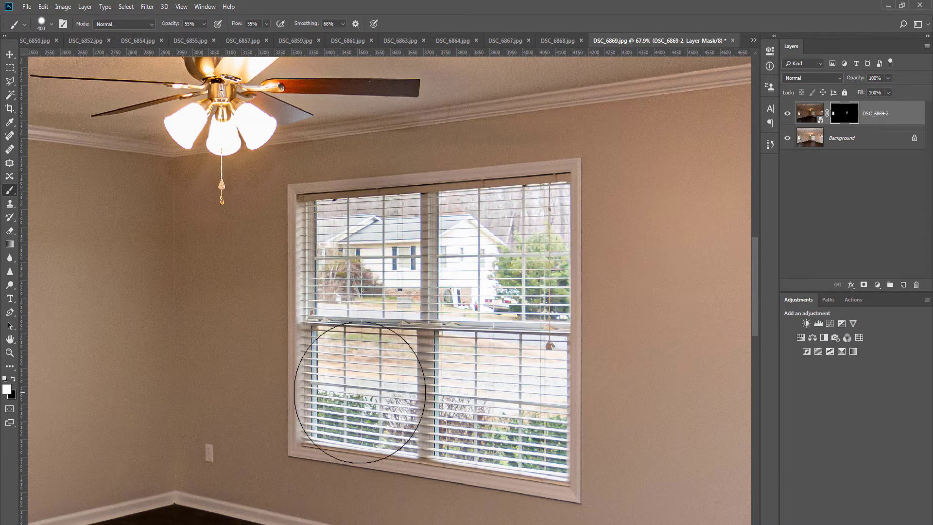
pyautogui.click(360, 393)
pyautogui.moveTo(448, 403); pyautogui.dragTo(511, 402)
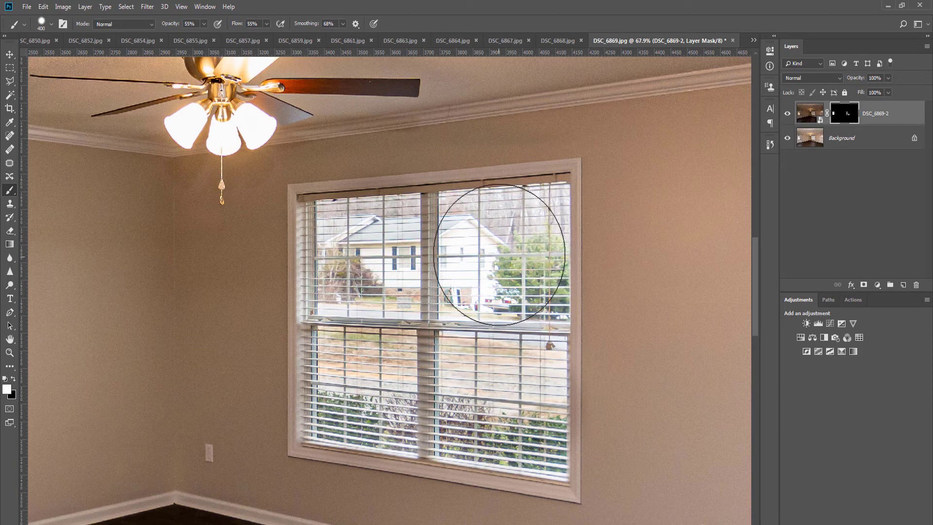
pyautogui.click(507, 251)
pyautogui.click(513, 252)
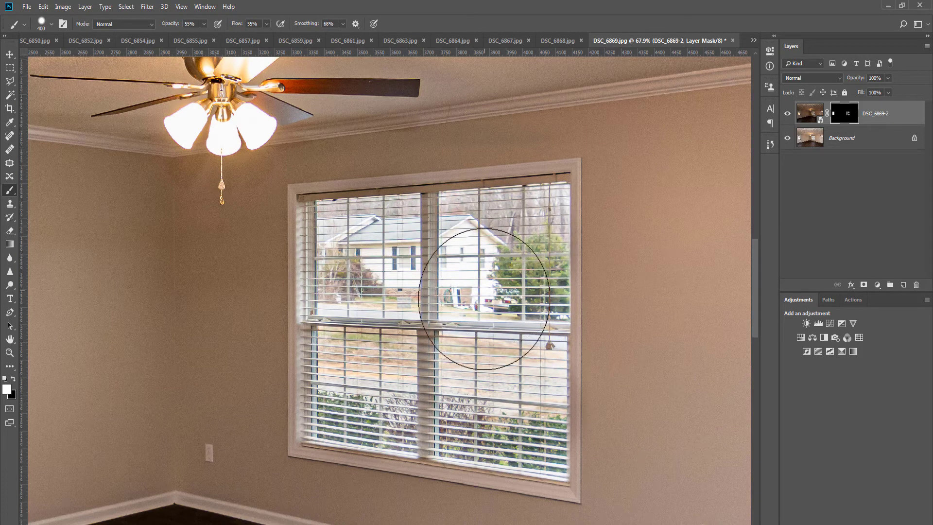
# - Outline the arched glass of the white front door with the Polygonal Lasso
pyautogui.scroll(-5, 486, 298)
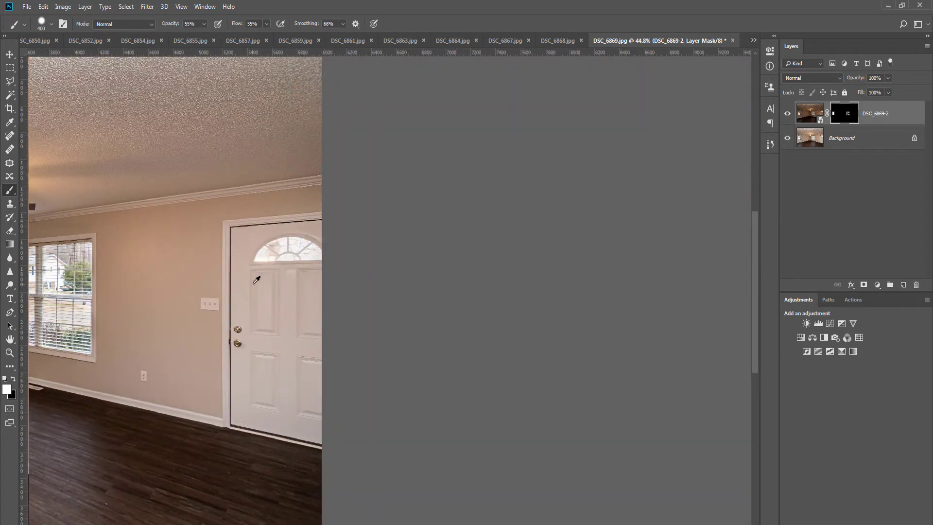
pyautogui.scroll(3, 256, 280)
pyautogui.press('l')
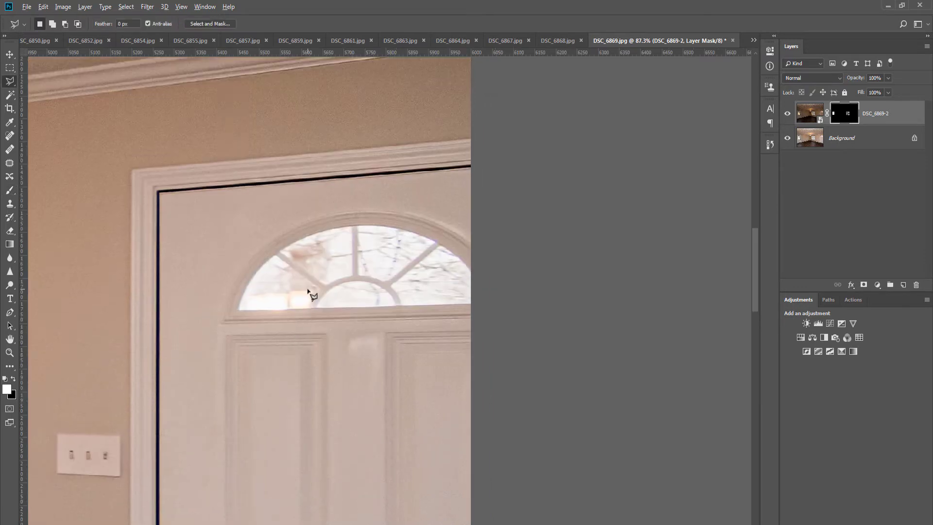
pyautogui.scroll(2, 308, 292)
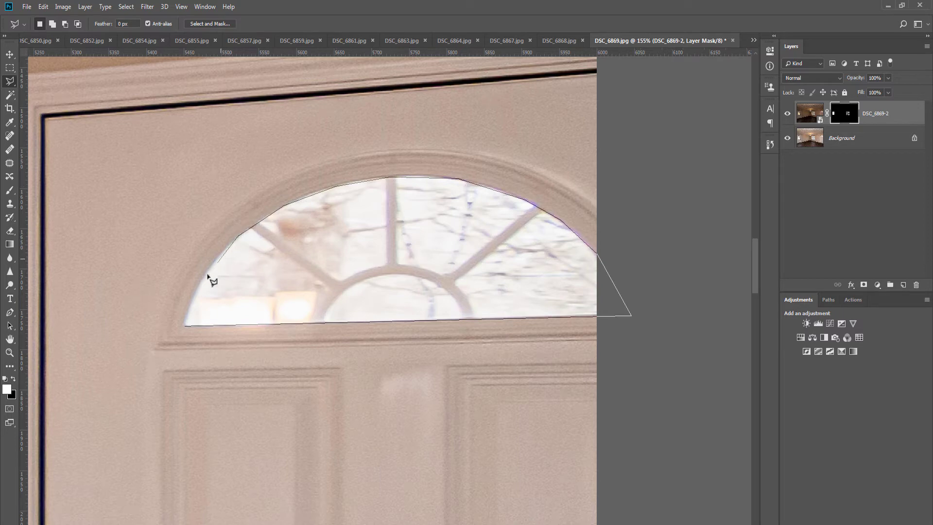
pyautogui.click(186, 315)
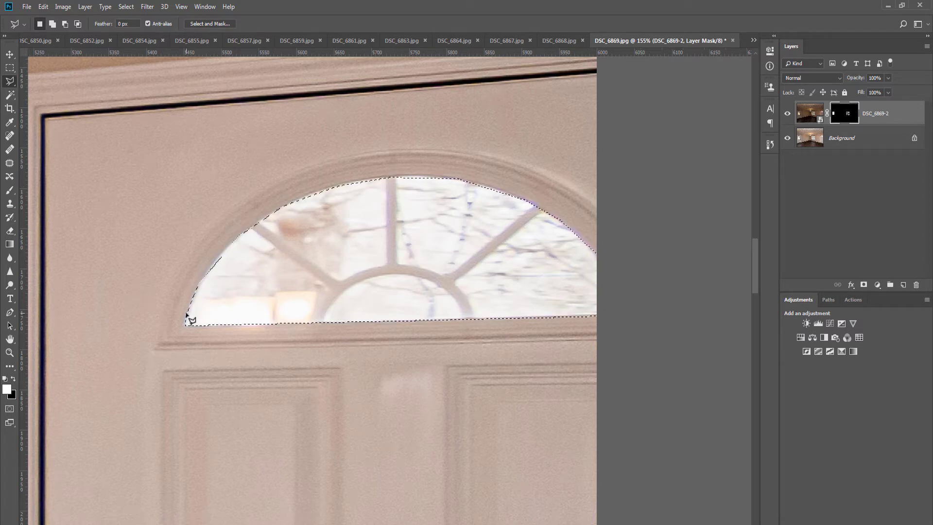
# - Subtract the three spokes and inner arc from the arched glass selection, and reveal the remaining panes in the DSC_6869-2 mask
pyautogui.press('alt')
pyautogui.click(244, 216)
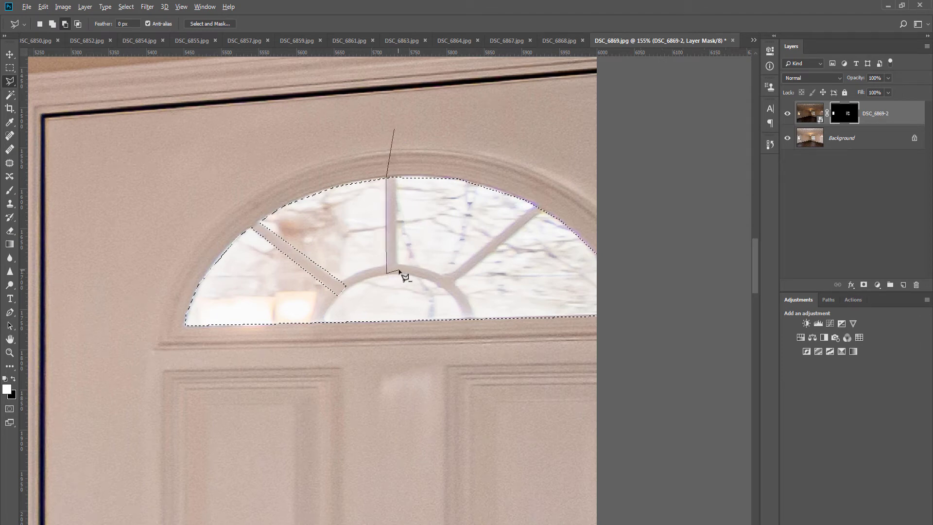
pyautogui.click(396, 145)
pyautogui.click(567, 168)
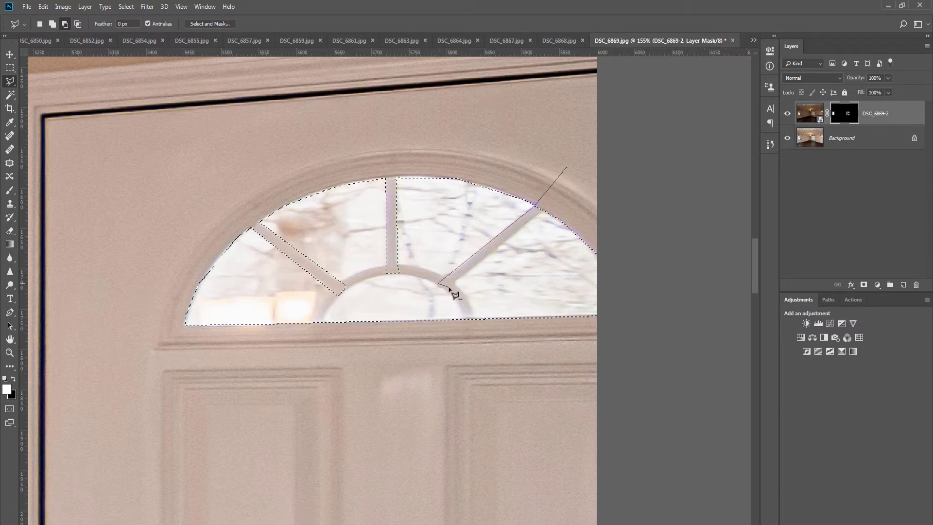
pyautogui.doubleClick(554, 204)
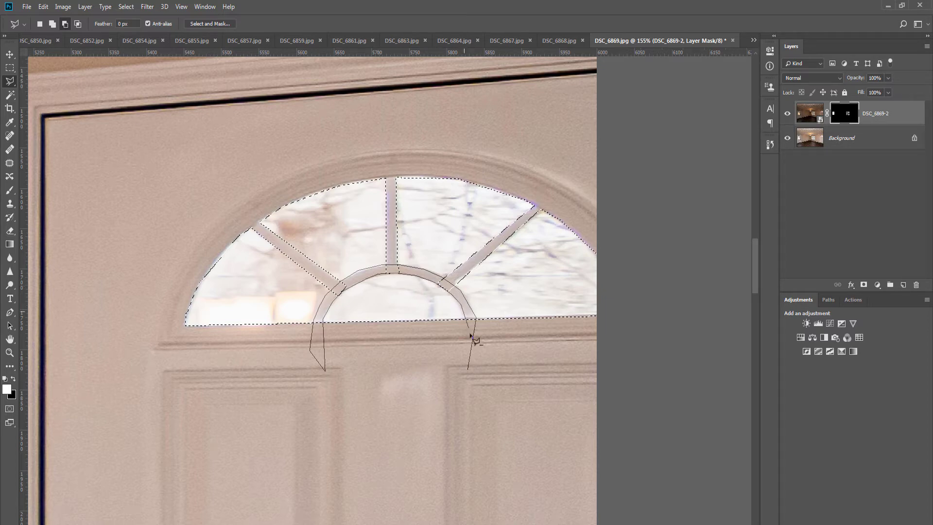
pyautogui.doubleClick(479, 316)
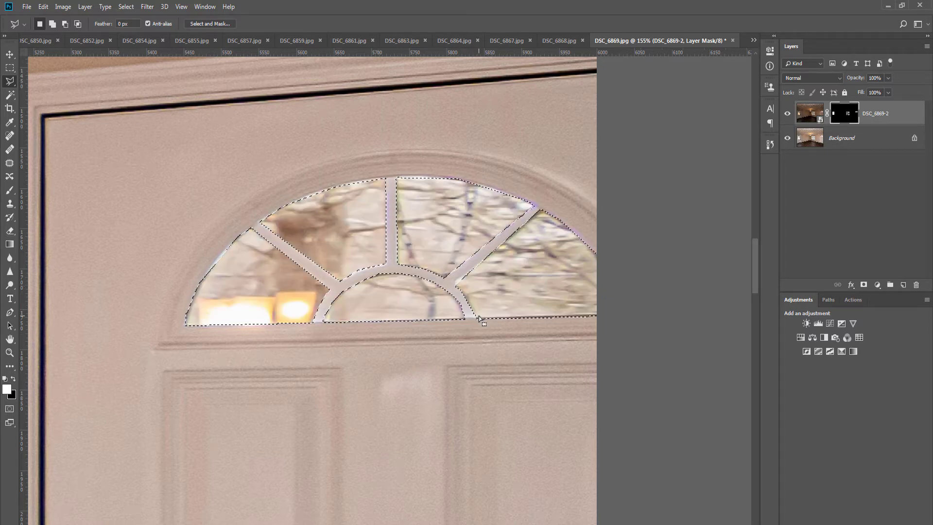
pyautogui.hotkey('ctrl', '0')
pyautogui.press('m')
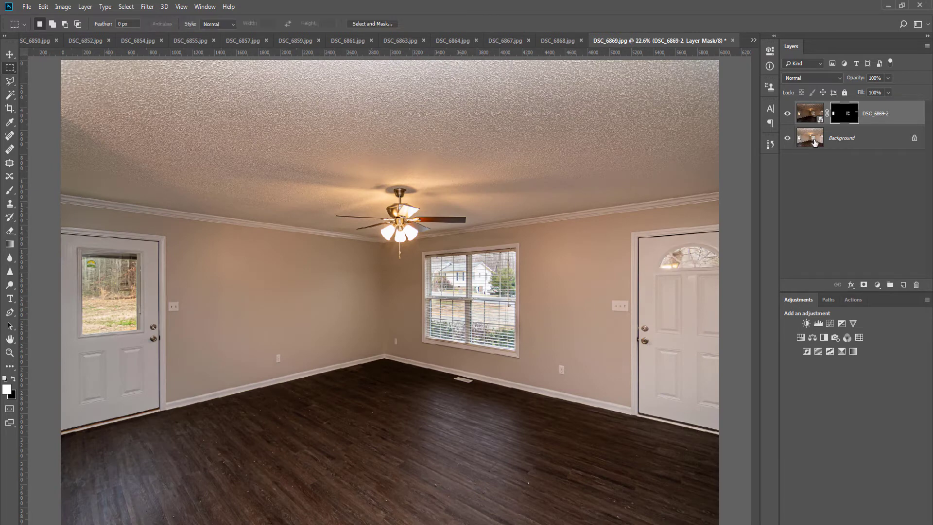
# - Create a colour-corrected copy of the Background with a white layer mask, below the DSC_6869-2 layer
pyautogui.moveTo(815, 141); pyautogui.dragTo(828, 141)
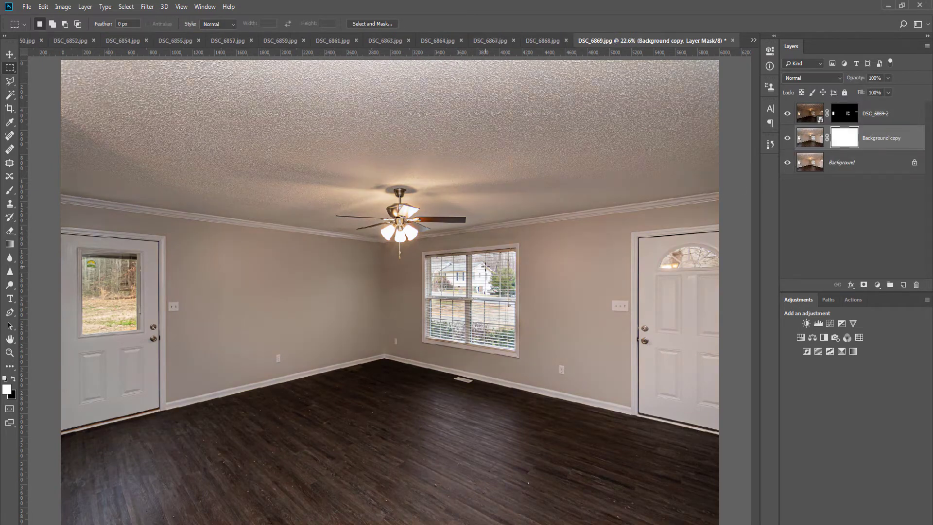
pyautogui.press('v')
pyautogui.scroll(-2, 487, 270)
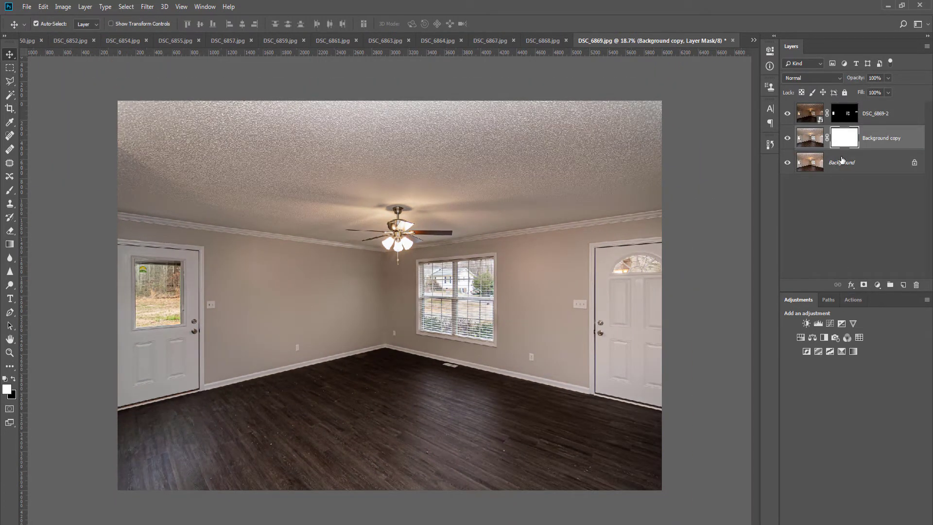
# - Paint black over the dark wood floor on the Background copy mask with a 1000 px brush
pyautogui.press('b')
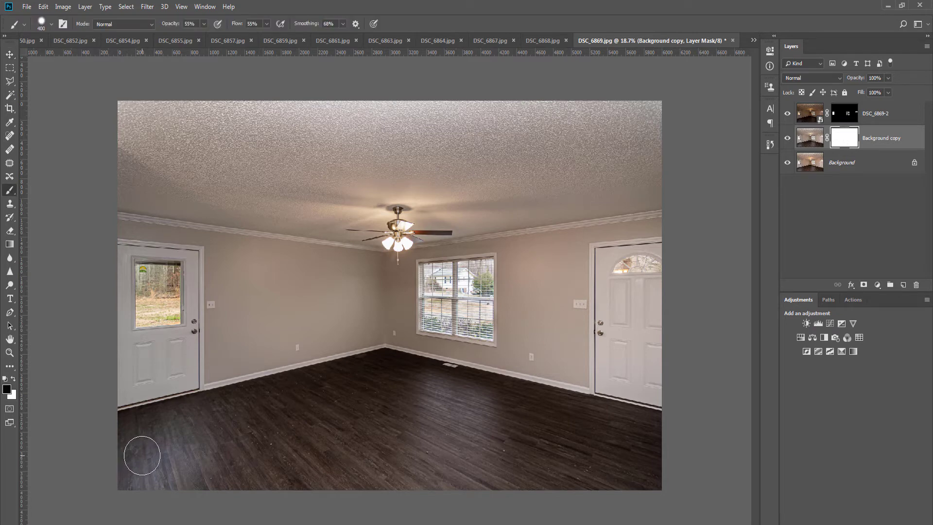
pyautogui.press(']')
pyautogui.press(']')
pyautogui.press(']')
pyautogui.press(']')
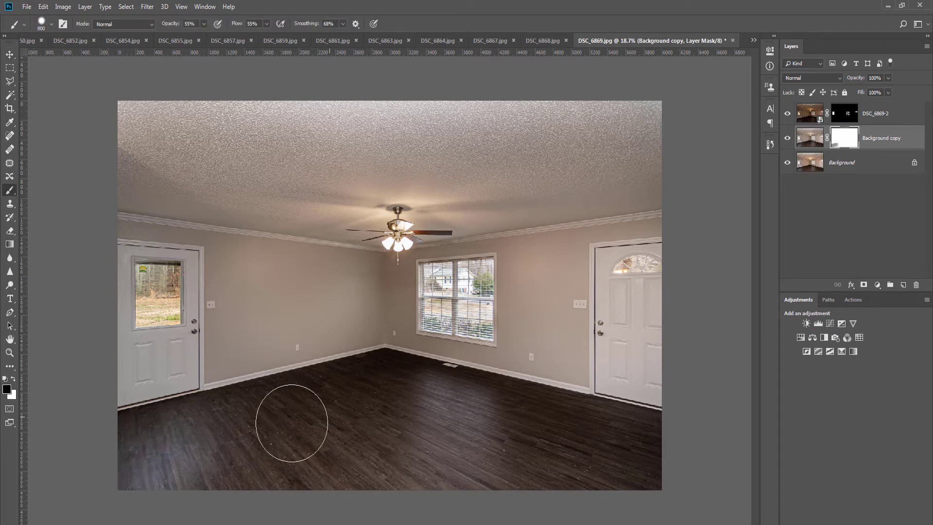
pyautogui.press(']')
pyautogui.press(']')
pyautogui.moveTo(125, 474)
pyautogui.mouseDown()
pyautogui.moveTo(367, 418)
pyautogui.moveTo(668, 471)
pyautogui.moveTo(477, 462)
pyautogui.mouseUp()
# - Add a Hue/Saturation adjustment layer above the Background copy and merge all layers into the Background
pyautogui.hotkey('ctrl', 'u')
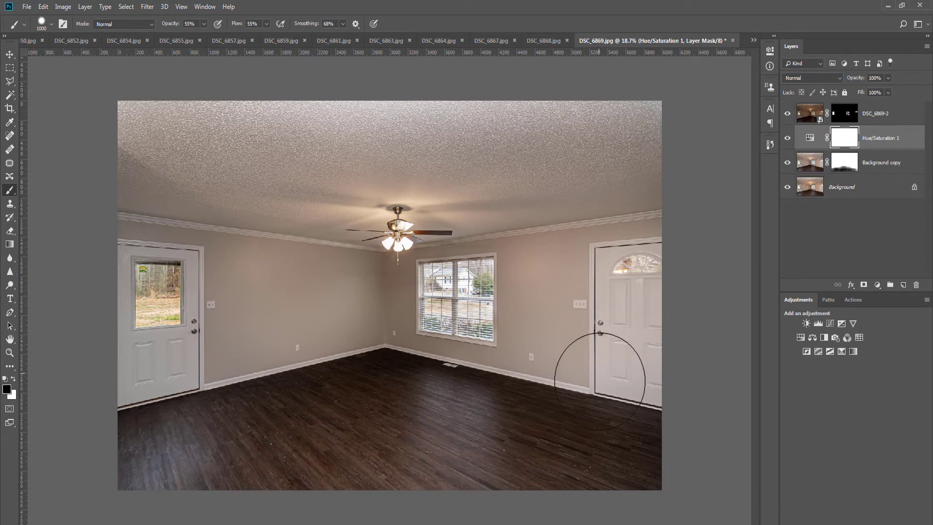
pyautogui.hotkey('ctrl', 'shift', 'e')
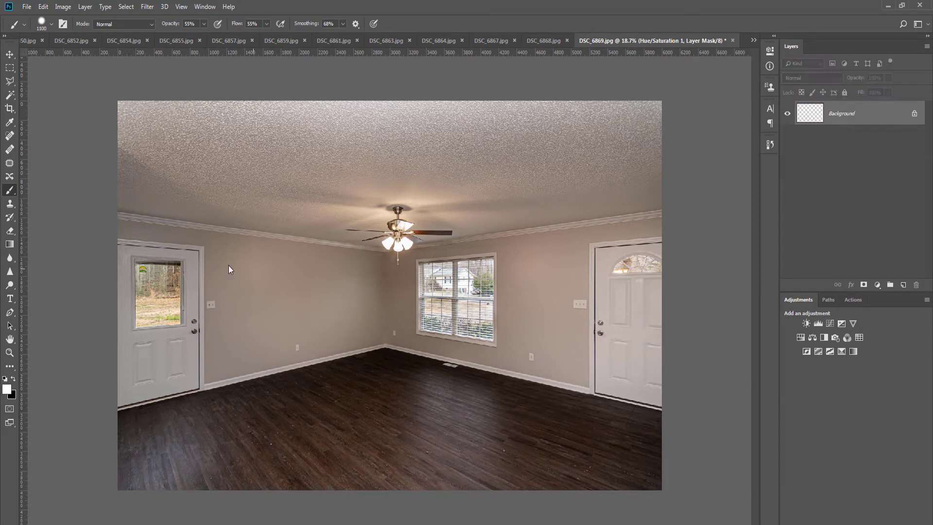
pyautogui.press(']')
pyautogui.press(']')
pyautogui.press(']')
pyautogui.press(']')
pyautogui.press(']')
pyautogui.press(']')
pyautogui.press(']')
pyautogui.press(']')
pyautogui.press(']')
pyautogui.press(']')
pyautogui.press(']')
pyautogui.moveTo(99, 237); pyautogui.dragTo(714, 227)
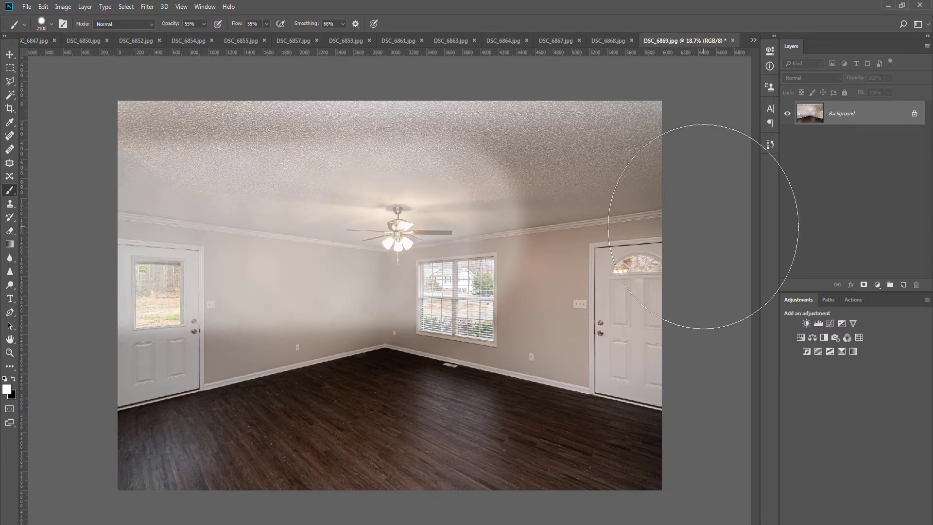
pyautogui.hotkey('ctrl', 'z')
# - Duplicate the Background, brighten the copy with a merged Levels adjustment, and add a white layer mask to it
pyautogui.hotkey('ctrl', 'j')
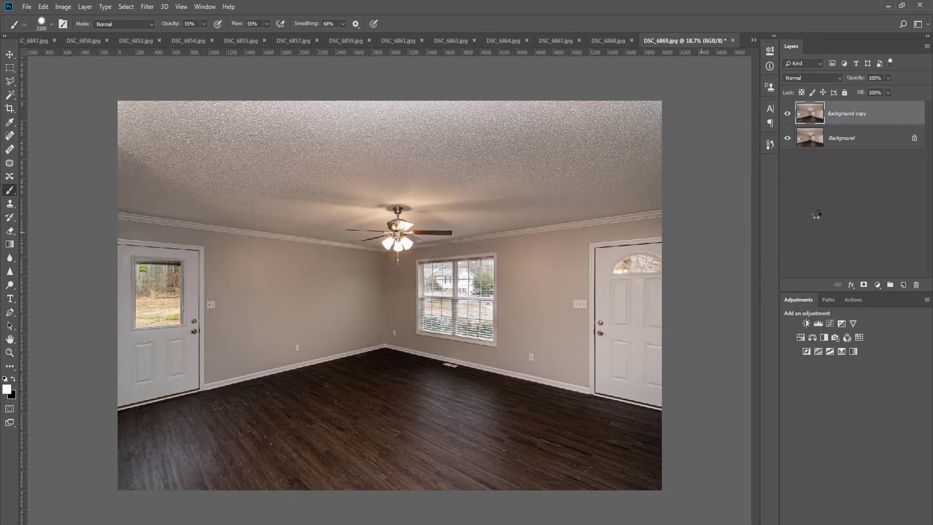
pyautogui.hotkey('ctrl', 'e')
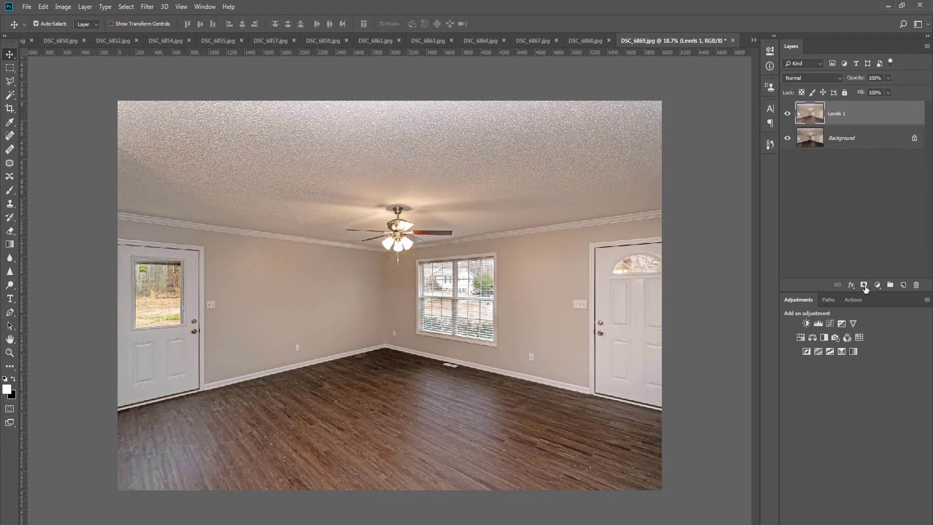
pyautogui.click(864, 285)
# - Set up a black 800 px brush with 93% opacity and 97% flow for masking the floor
pyautogui.press('b')
pyautogui.press('x')
pyautogui.press('[')
pyautogui.press('[')
pyautogui.press('[')
pyautogui.press('[')
pyautogui.press('[')
pyautogui.press('[')
pyautogui.press('[')
pyautogui.press('[')
pyautogui.press('[')
pyautogui.press('[')
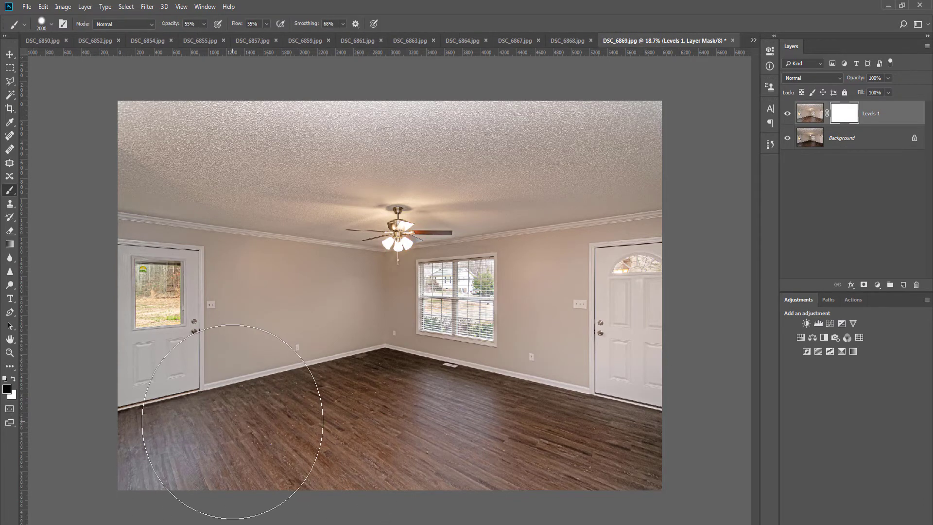
pyautogui.rightClick(255, 356)
pyautogui.click(493, 2)
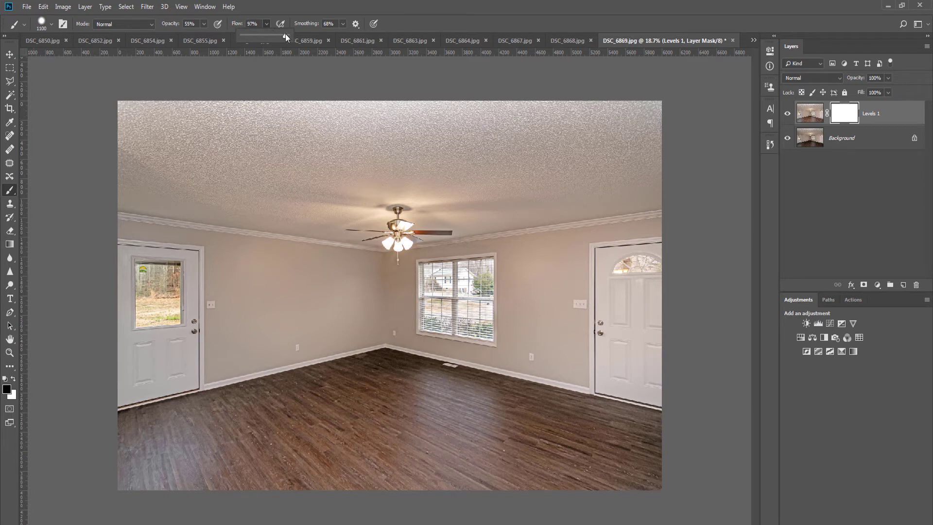
pyautogui.click(204, 24)
pyautogui.click(222, 36)
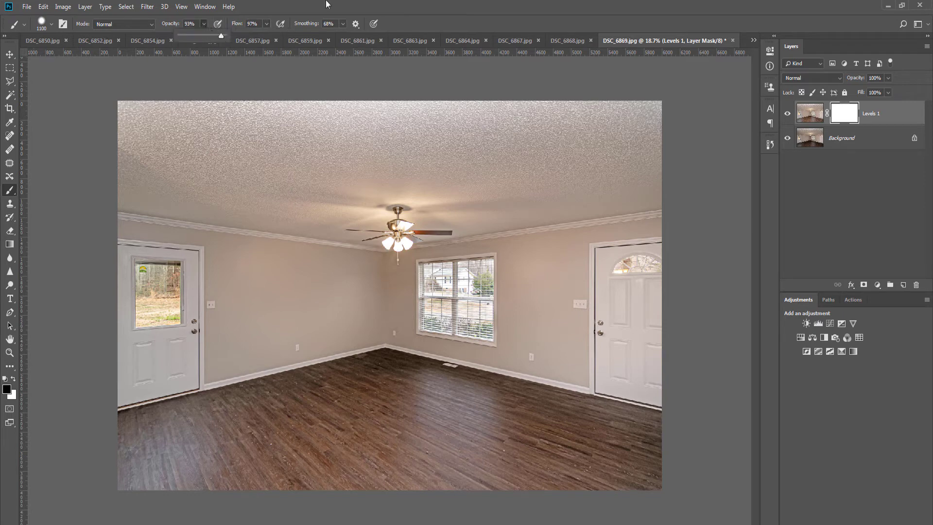
pyautogui.click(327, 3)
pyautogui.press('[')
pyautogui.press('[')
pyautogui.press('[')
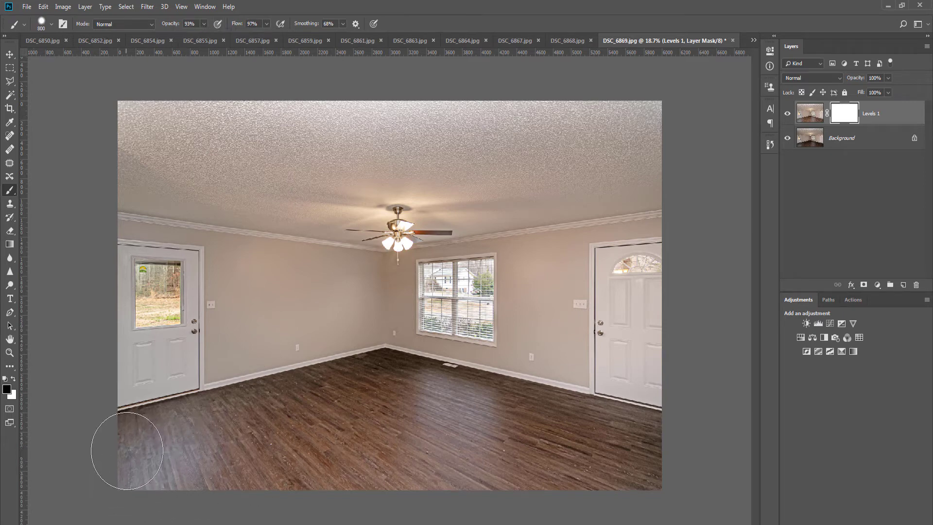
# - Paint black over the entire floor on the Levels 1 mask, enlarging the brush to 1000 px, and merge the layer down
pyautogui.click(125, 451)
pyautogui.keyDown('shift'); pyautogui.click(383, 388); pyautogui.keyUp('shift')
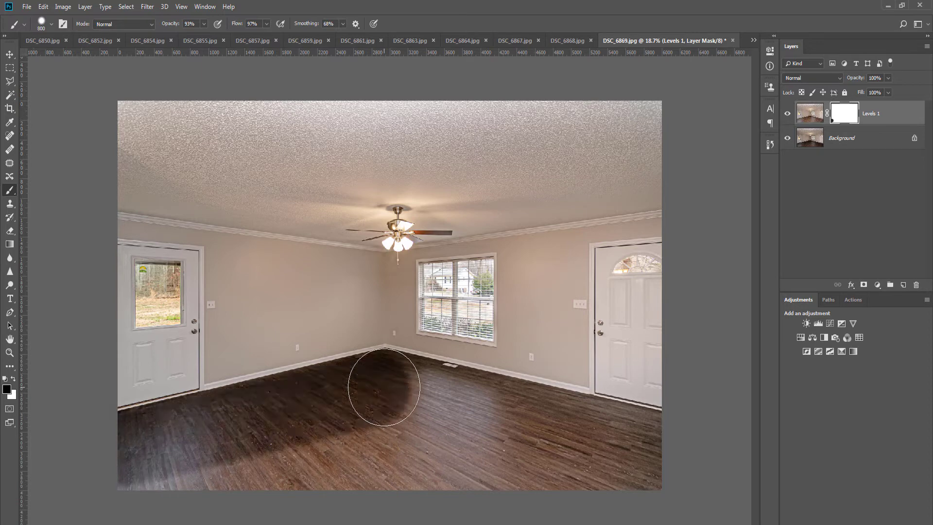
pyautogui.keyDown('shift'); pyautogui.click(648, 449); pyautogui.keyUp('shift')
pyautogui.moveTo(649, 454); pyautogui.dragTo(542, 492)
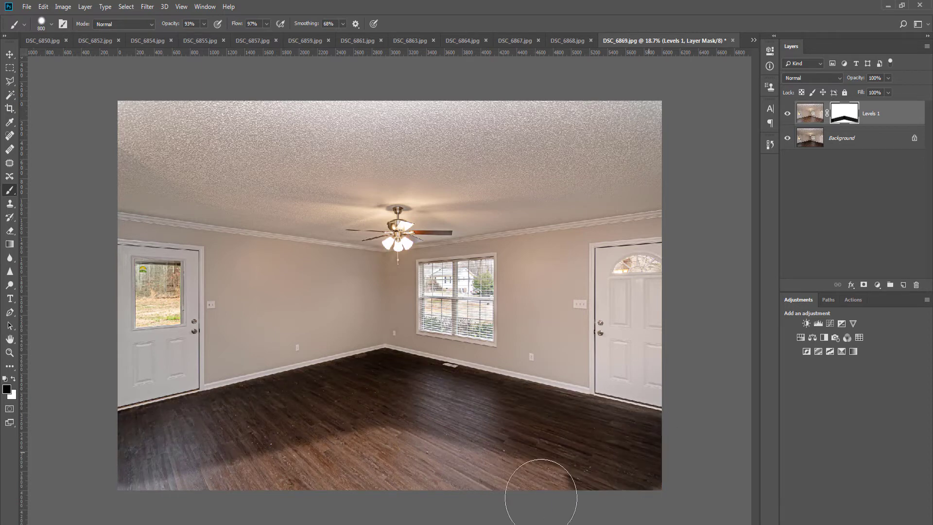
pyautogui.press(']')
pyautogui.press(']')
pyautogui.moveTo(650, 493)
pyautogui.mouseDown()
pyautogui.moveTo(181, 504)
pyautogui.moveTo(41, 522)
pyautogui.mouseUp()
pyautogui.moveTo(301, 478)
pyautogui.mouseDown()
pyautogui.moveTo(583, 459)
pyautogui.moveTo(332, 455)
pyautogui.moveTo(446, 420)
pyautogui.mouseUp()
pyautogui.moveTo(647, 468); pyautogui.dragTo(585, 476)
pyautogui.hotkey('ctrl', 'e')
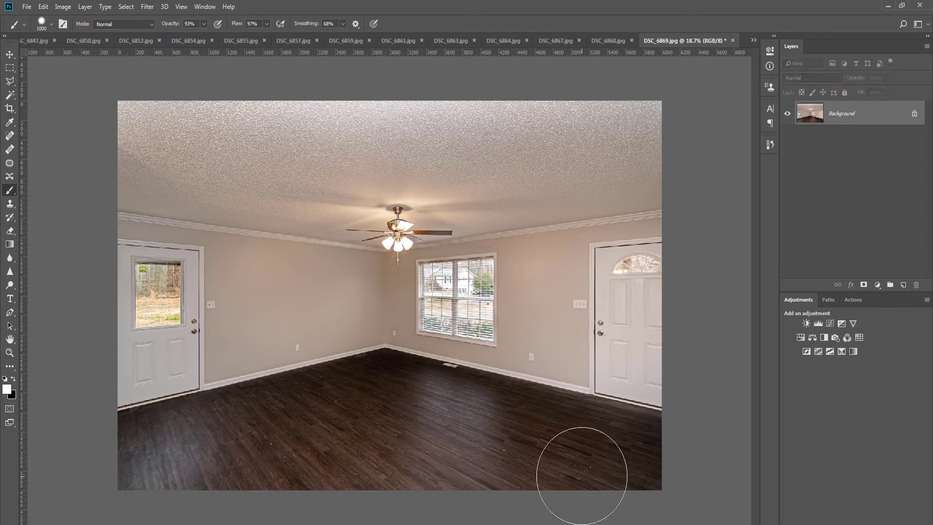
# - Merge a masked, colour-corrected copy into the Background, and dodge the room's midtones with an 1800 px brush at 12% exposure
pyautogui.hotkey('ctrl', 'j')
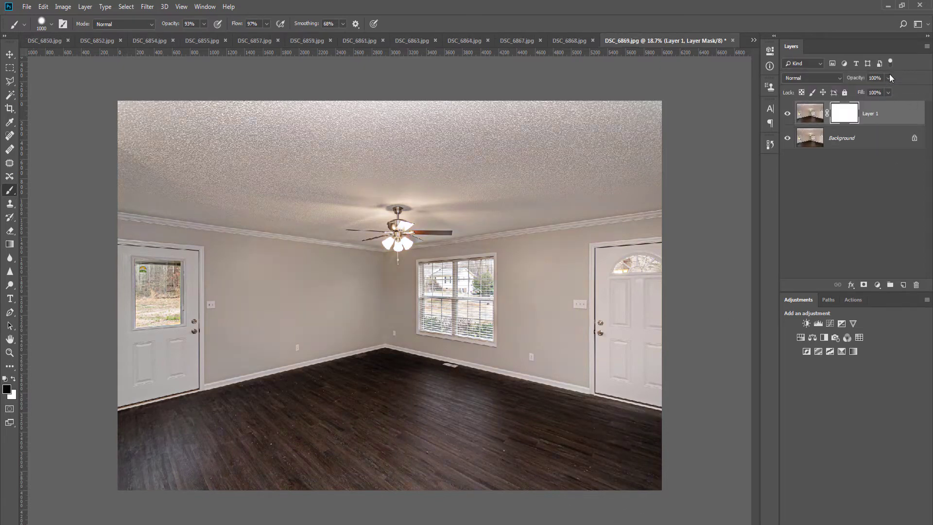
pyautogui.hotkey('ctrl', 'e')
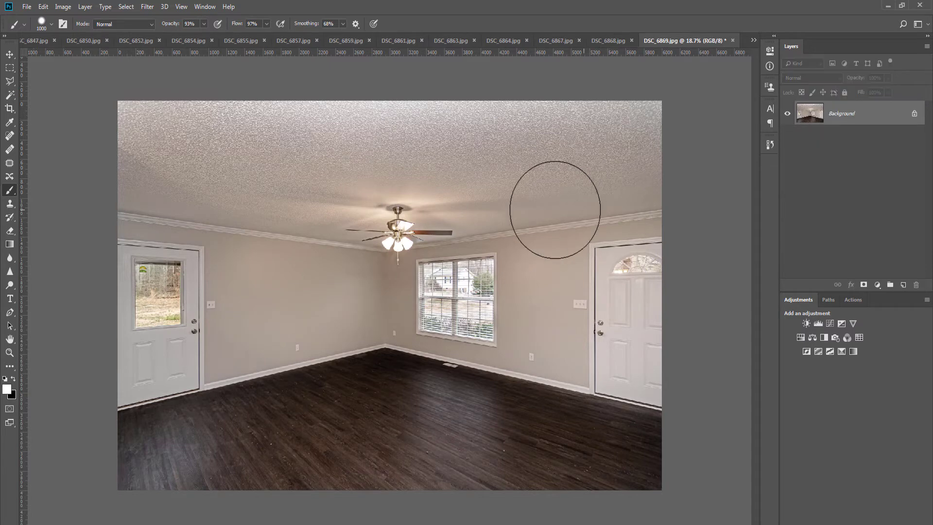
pyautogui.press('o')
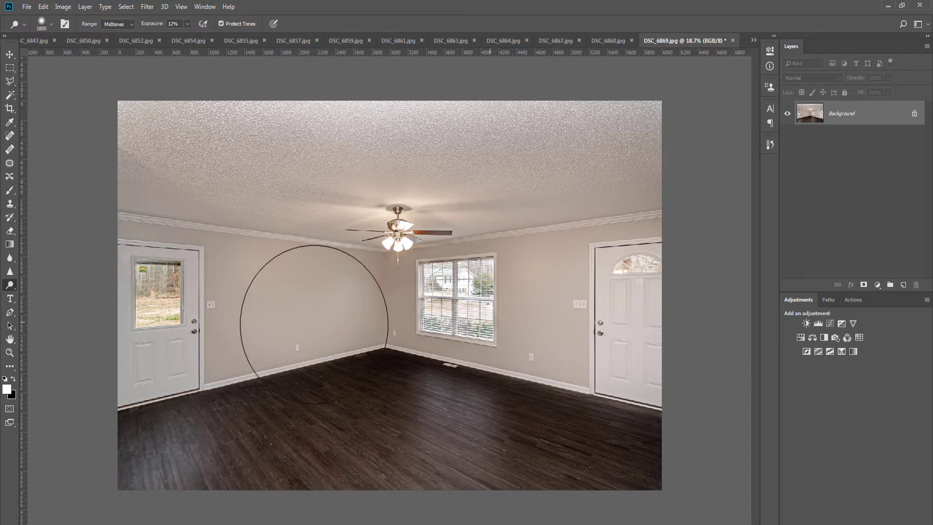
pyautogui.hotkey('ctrl', 'f')
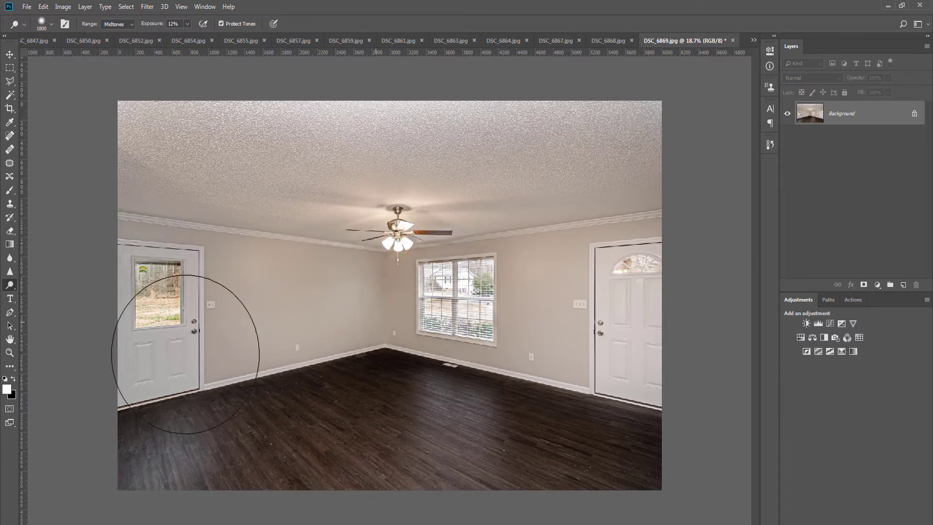
# - Save DSC_6869.jpg as a JPEG at quality 12 and close it
pyautogui.hotkey('ctrl', 's')
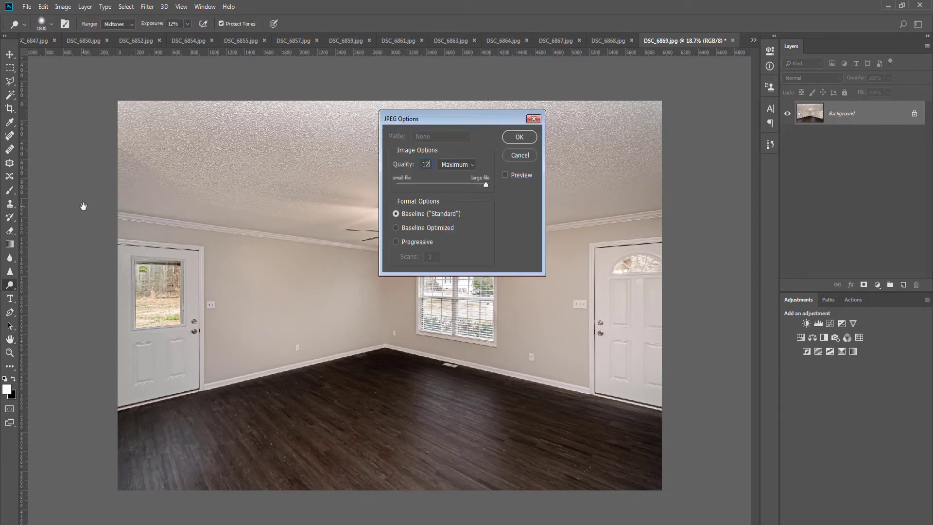
pyautogui.press('Return')
pyautogui.hotkey('ctrl', 'w')
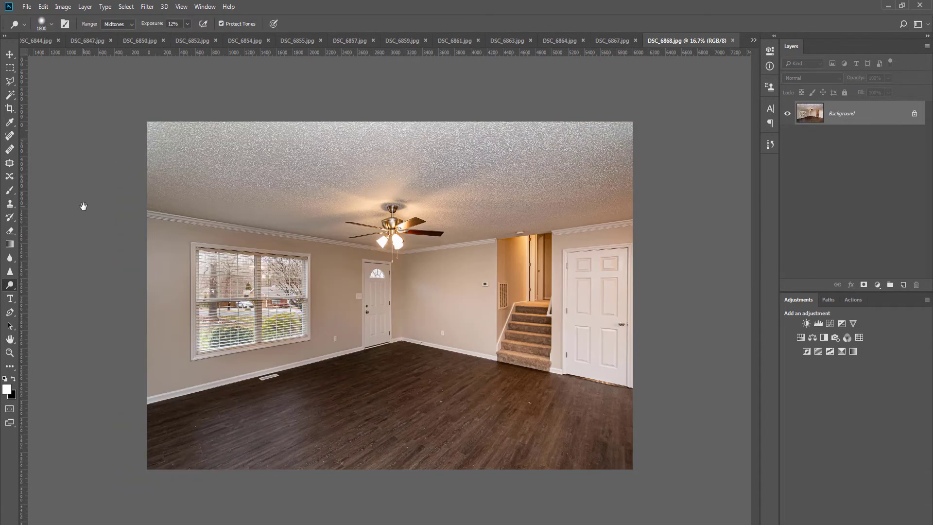
# - Create a colour-corrected, masked copy of the DSC_6868 background and paint black over the window with a 1000 px brush
pyautogui.press('c')
pyautogui.press('v')
pyautogui.scroll(-2, 296, 319)
pyautogui.hotkey('ctrl', 'j')
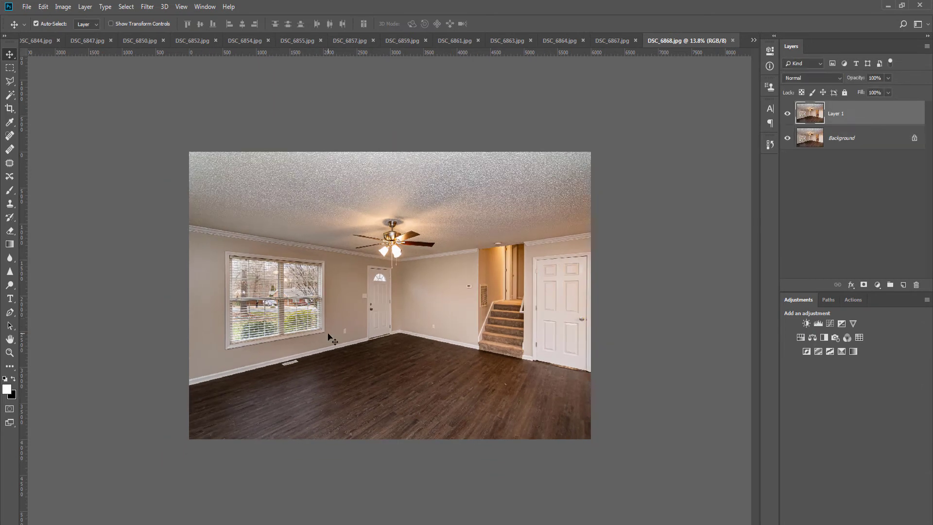
pyautogui.press('b')
pyautogui.press('x')
pyautogui.moveTo(295, 305)
pyautogui.mouseDown()
pyautogui.moveTo(267, 288)
pyautogui.moveTo(262, 311)
pyautogui.moveTo(302, 302)
pyautogui.moveTo(290, 313)
pyautogui.mouseUp()
pyautogui.press('x')
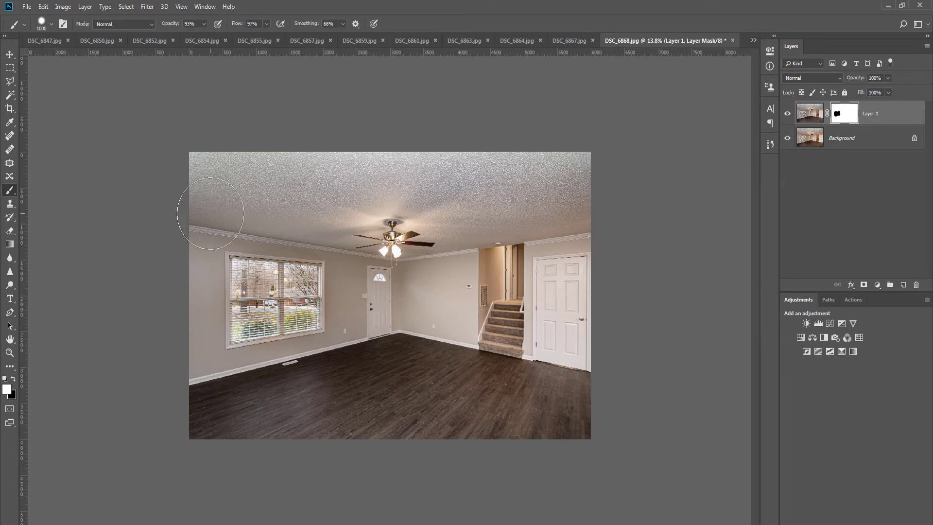
# - Merge the corrected layer down and dodge the room's midtones with an 1800 px brush at 12% exposure
pyautogui.hotkey('ctrl', 'e')
pyautogui.press('o')
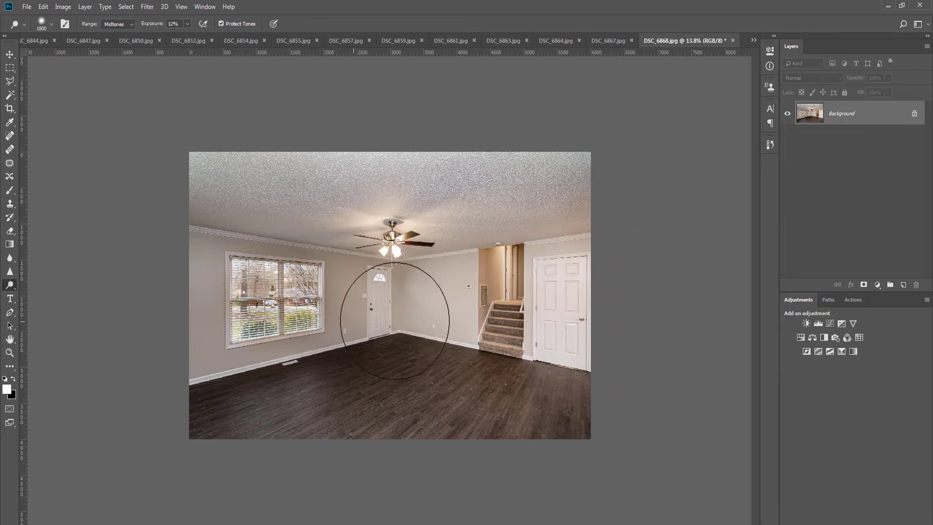
pyautogui.hotkey('ctrl', 'f')
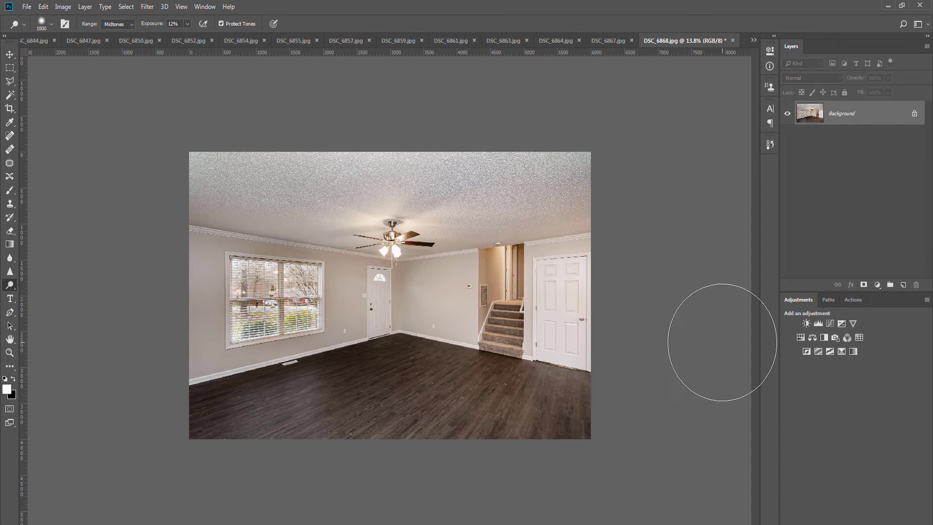
# - Duplicate the DSC_6868 background, brighten the copy with a merged Levels adjustment, and give it a white layer mask
pyautogui.hotkey('ctrl', 'j')
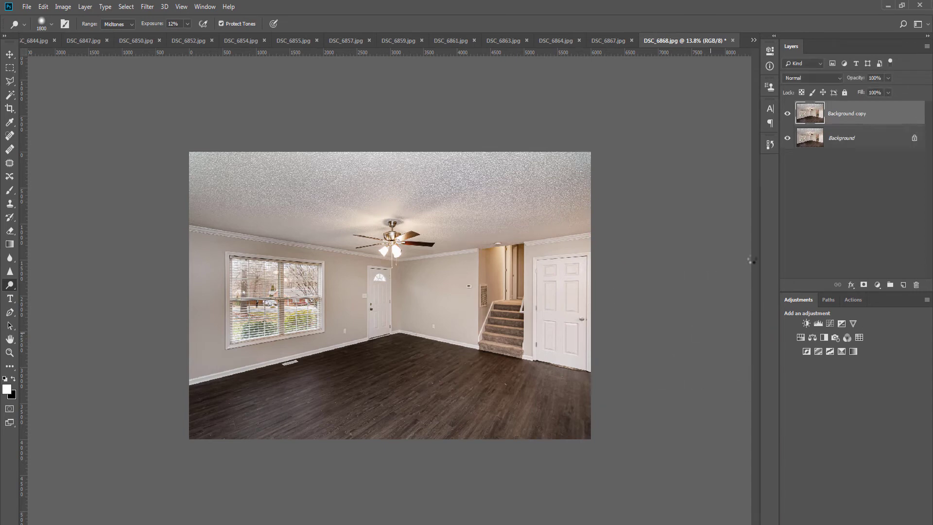
pyautogui.press('F2')
pyautogui.hotkey('ctrl', 'e')
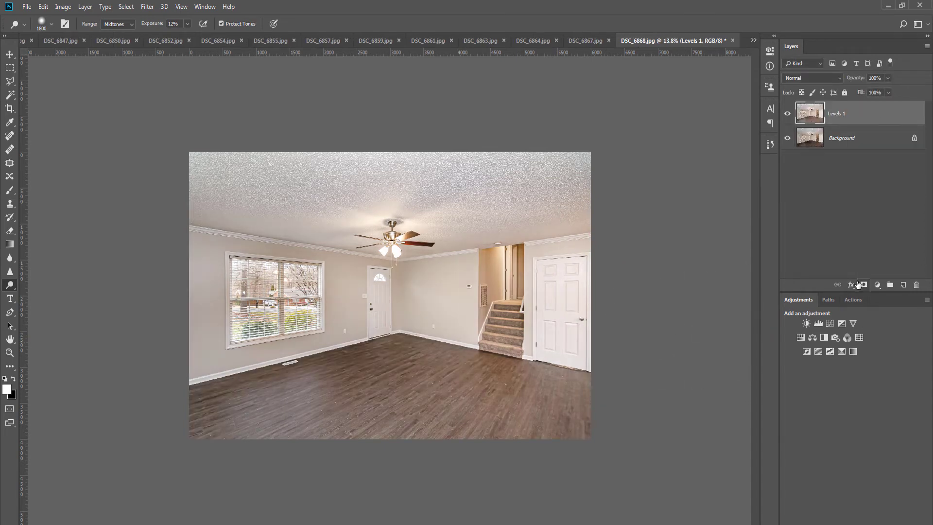
pyautogui.click(863, 285)
# - Paint black over the whole floor on the DSC_6868 Levels 1 mask, using brush sizes from 700 to 900 px
pyautogui.press('b')
pyautogui.press('[')
pyautogui.press('[')
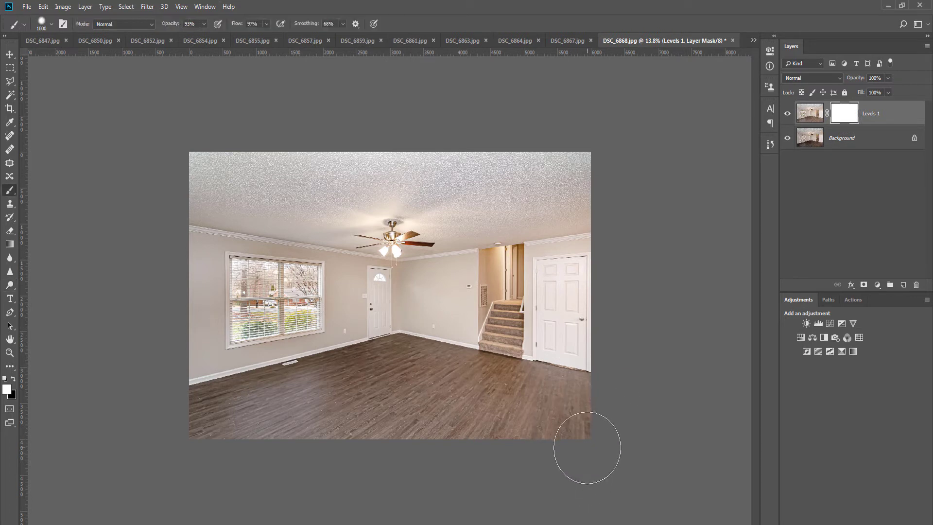
pyautogui.press('x')
pyautogui.moveTo(592, 403); pyautogui.dragTo(591, 392)
pyautogui.press('[')
pyautogui.moveTo(401, 357)
pyautogui.mouseDown()
pyautogui.moveTo(235, 407)
pyautogui.moveTo(190, 409)
pyautogui.mouseUp()
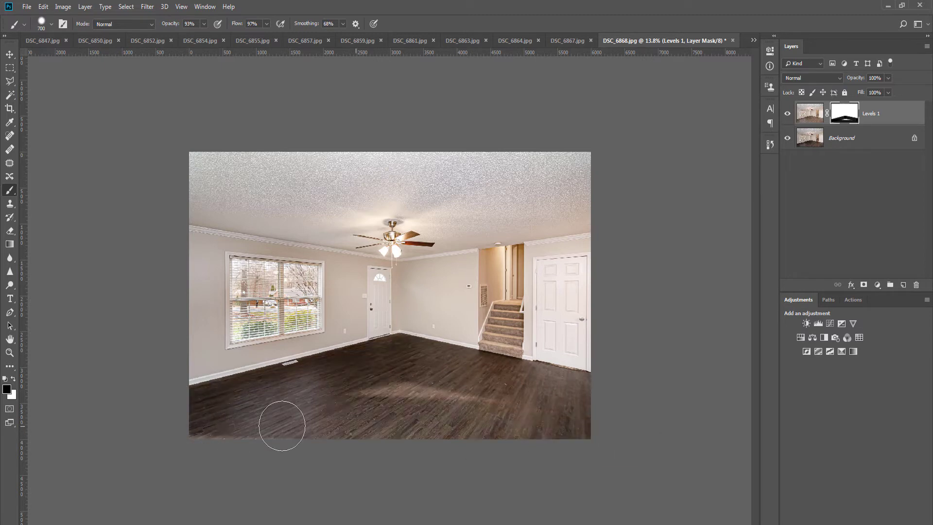
pyautogui.press(']')
pyautogui.press(']')
pyautogui.moveTo(509, 408); pyautogui.dragTo(340, 398)
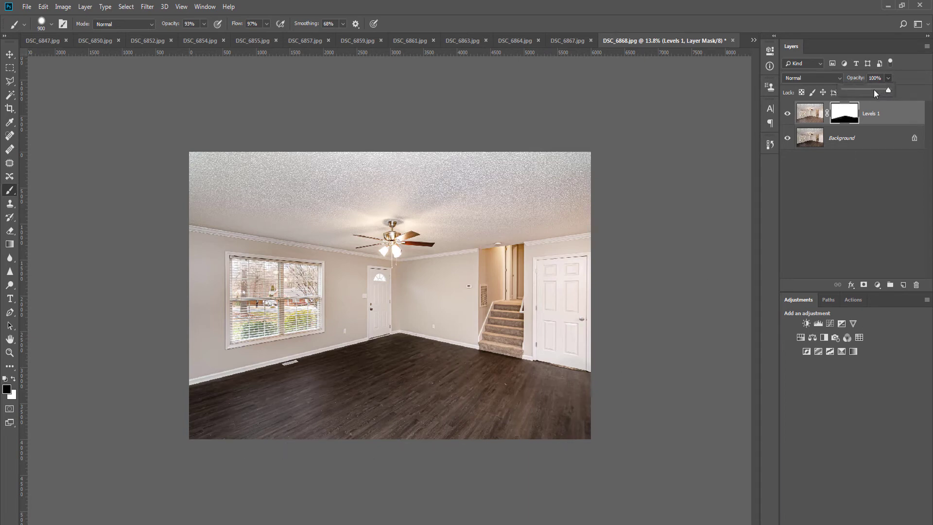
# - Lower the Levels 1 layer's opacity and merge it into the Background
pyautogui.click(874, 90)
pyautogui.hotkey('ctrl', 'e')
# - Save DSC_6868.jpg as a maximum-quality baseline JPEG and close it
pyautogui.hotkey('ctrl', 's')
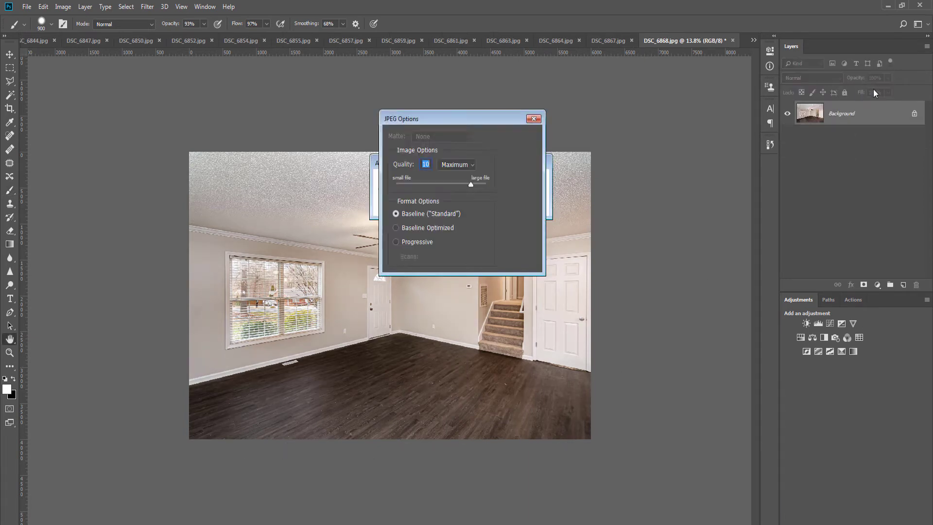
pyautogui.press('Return')
pyautogui.hotkey('ctrl', 'w')
# - Create a colour-neutralised duplicate of the DSC_6867 background with a white layer mask
pyautogui.press('v')
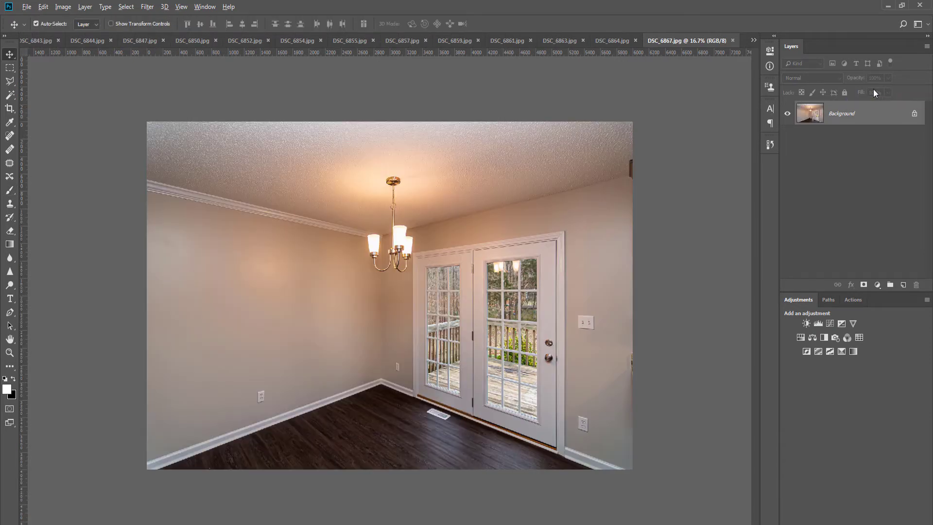
pyautogui.hotkey('ctrl', '-')
pyautogui.hotkey('ctrl', 'j')
pyautogui.hotkey('ctrl', 'alt', 'm')
pyautogui.press('x')
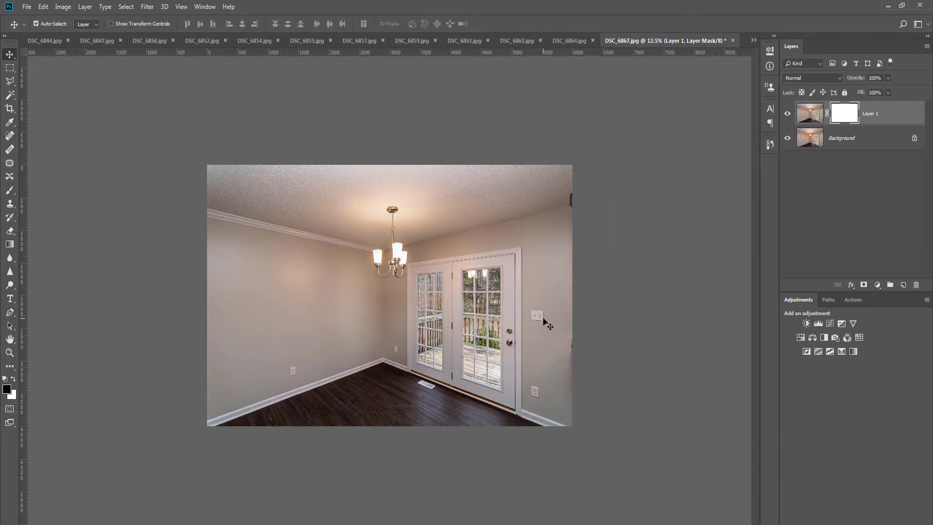
# - Paint black over the glass of both French doors on the Layer 1 mask, using a smaller brush for the narrower door
pyautogui.press('b')
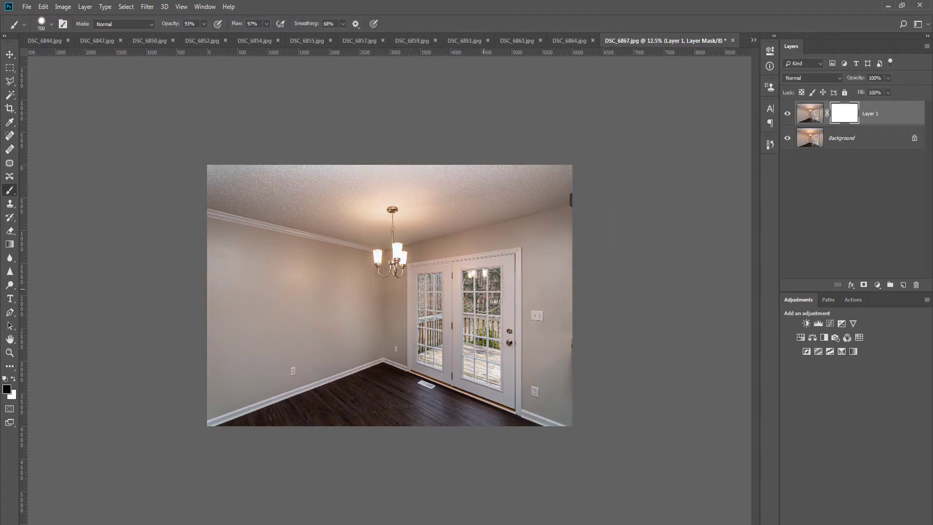
pyautogui.moveTo(483, 290); pyautogui.dragTo(484, 367)
pyautogui.press('[')
pyautogui.moveTo(431, 288); pyautogui.dragTo(434, 350)
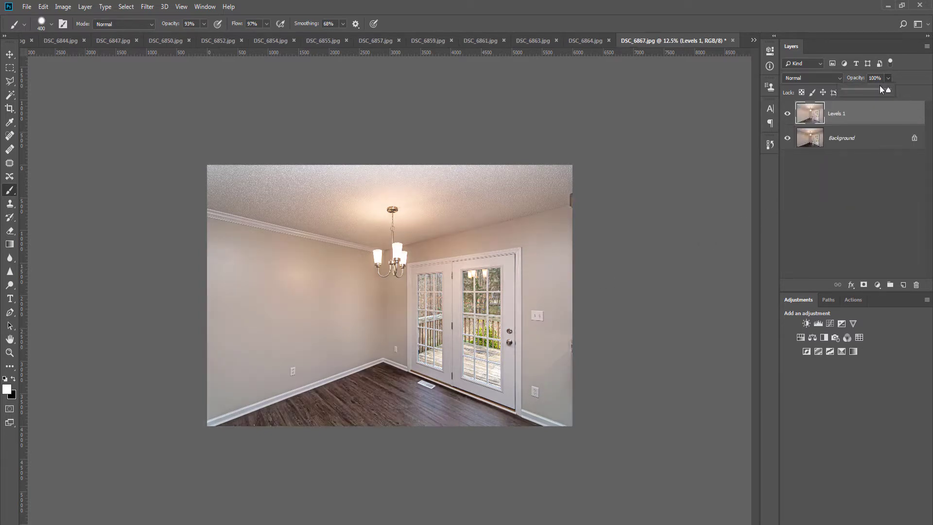
# - Lower the Levels 1 layer's opacity before merging it, and add a colour-corrected duplicate with a white layer mask
pyautogui.moveTo(870, 91); pyautogui.dragTo(865, 92)
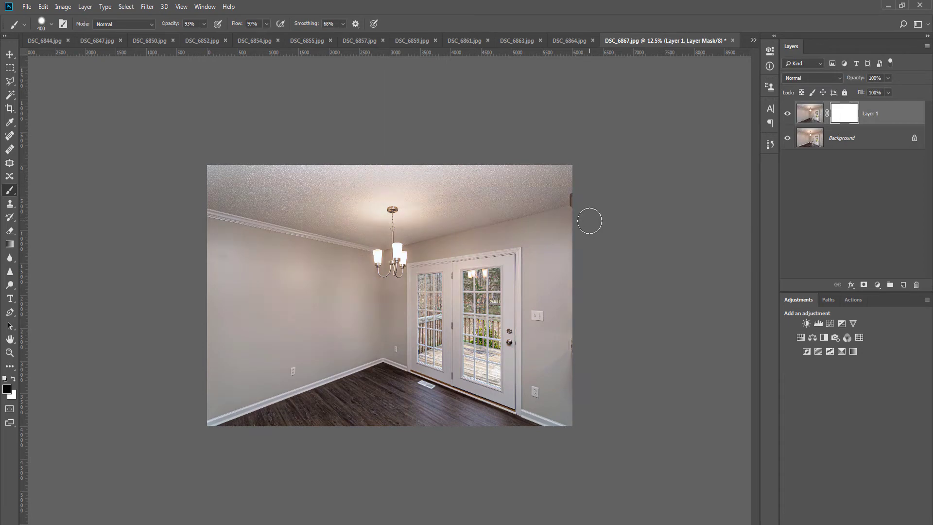
pyautogui.hotkey('ctrl', 'i')
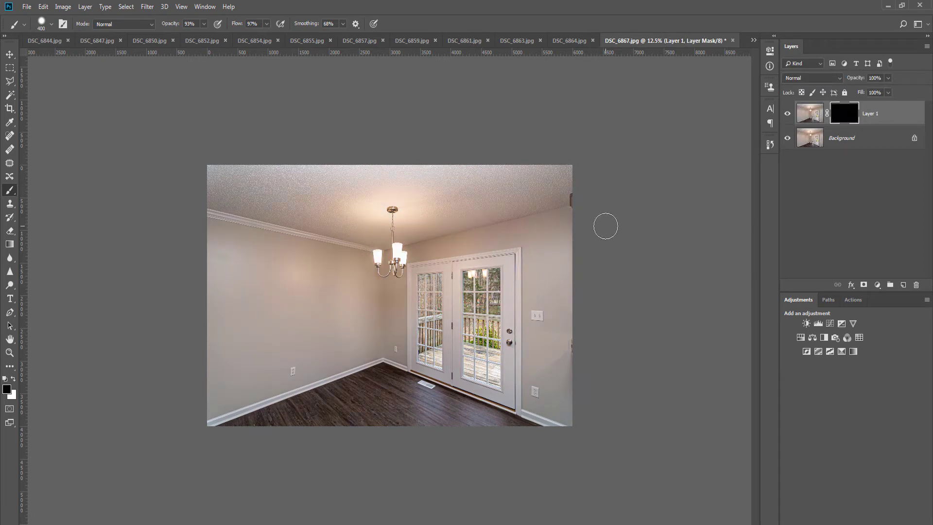
pyautogui.hotkey('ctrl', 'i')
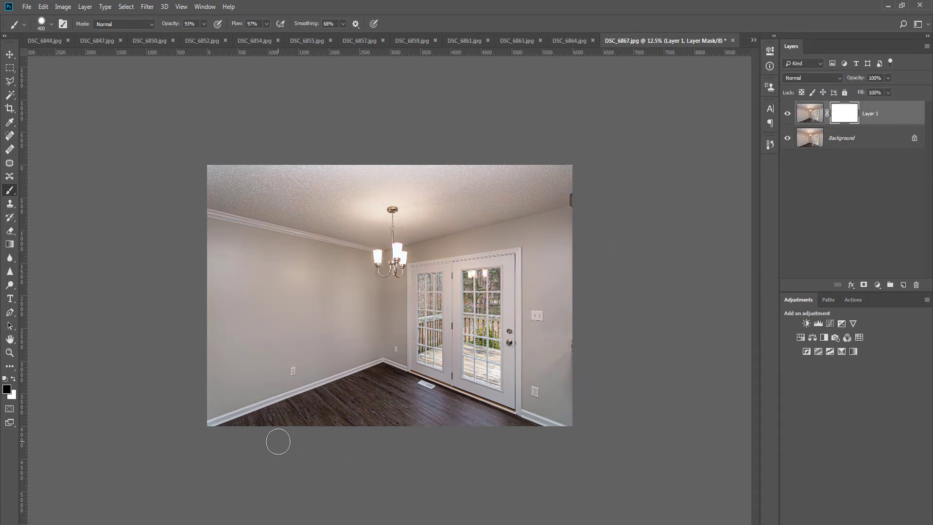
# - Paint black across the whole dark wood floor on the Layer 1 mask with an enlarged brush
pyautogui.press(']')
pyautogui.press(']')
pyautogui.press(']')
pyautogui.moveTo(232, 448)
pyautogui.mouseDown()
pyautogui.moveTo(392, 396)
pyautogui.moveTo(539, 457)
pyautogui.mouseUp()
# - Paint black over the French door glass on the Layer 1 mask with a reduced brush size
pyautogui.press('[')
pyautogui.press('[')
pyautogui.press('[')
pyautogui.press('[')
pyautogui.press('[')
pyautogui.press('[')
pyautogui.moveTo(482, 284)
pyautogui.mouseDown()
pyautogui.moveTo(479, 370)
pyautogui.moveTo(483, 358)
pyautogui.mouseUp()
pyautogui.press(']')
pyautogui.press(']')
pyautogui.press(']')
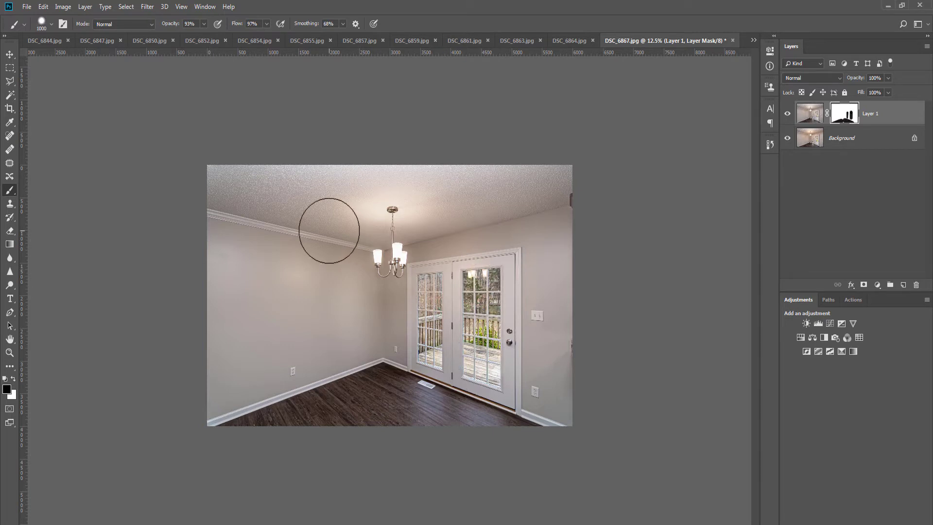
# - Merge the layers and dodge the midtones of the ceiling and walls with an 1800 px brush at 12% exposure
pyautogui.hotkey('ctrl', 'shift', 'e')
pyautogui.press('x')
pyautogui.press('o')
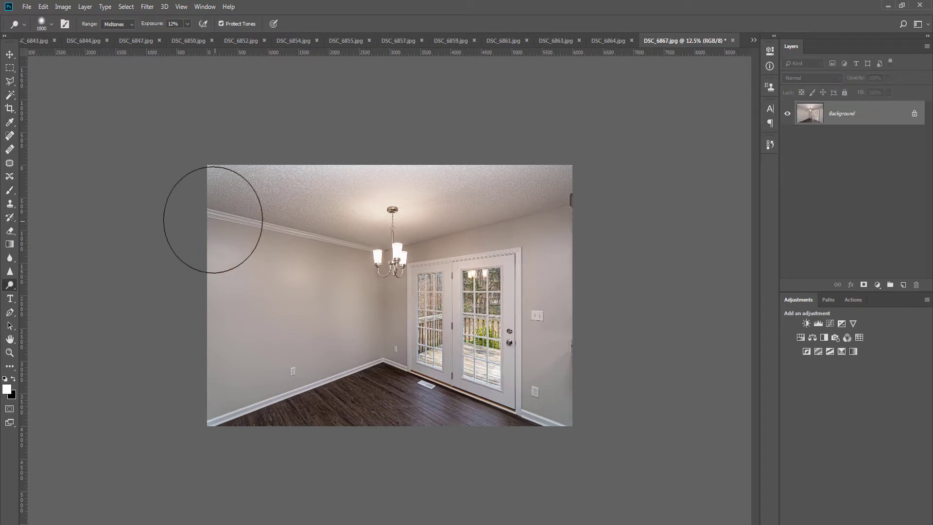
pyautogui.moveTo(500, 214)
pyautogui.mouseDown()
pyautogui.moveTo(640, 186)
pyautogui.moveTo(568, 189)
pyautogui.moveTo(575, 416)
pyautogui.moveTo(575, 386)
pyautogui.mouseUp()
pyautogui.moveTo(413, 304); pyautogui.dragTo(365, 335)
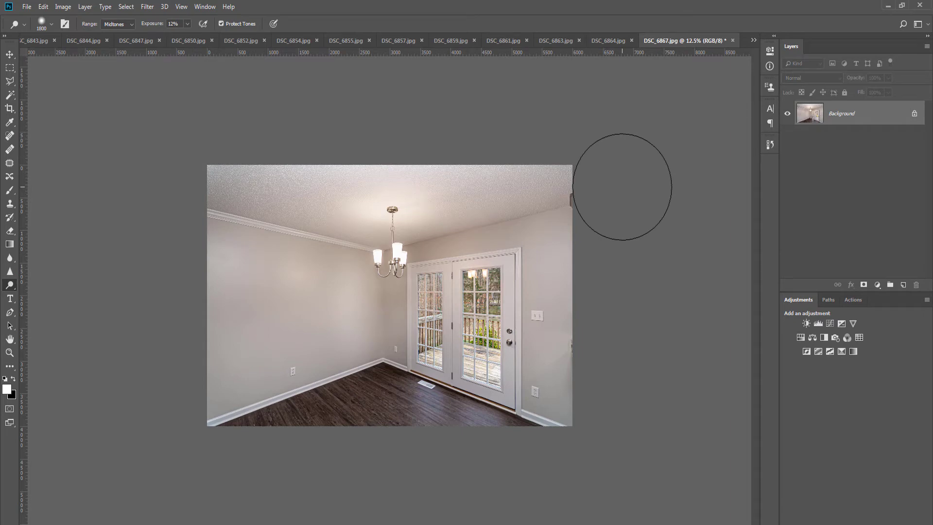
pyautogui.hotkey('ctrl', 'f')
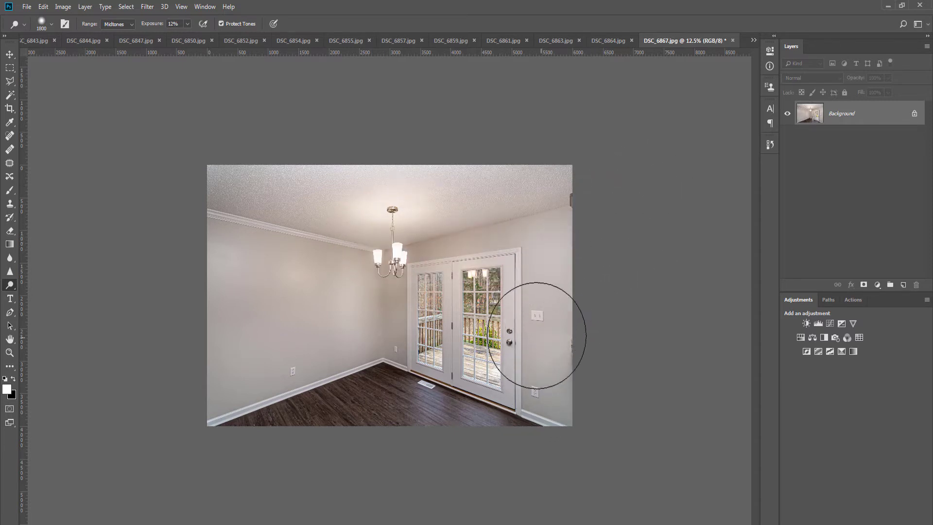
# - Save DSC_6867.jpg and close it
pyautogui.hotkey('ctrl', 'w')
pyautogui.press('Return')
pyautogui.press('v')
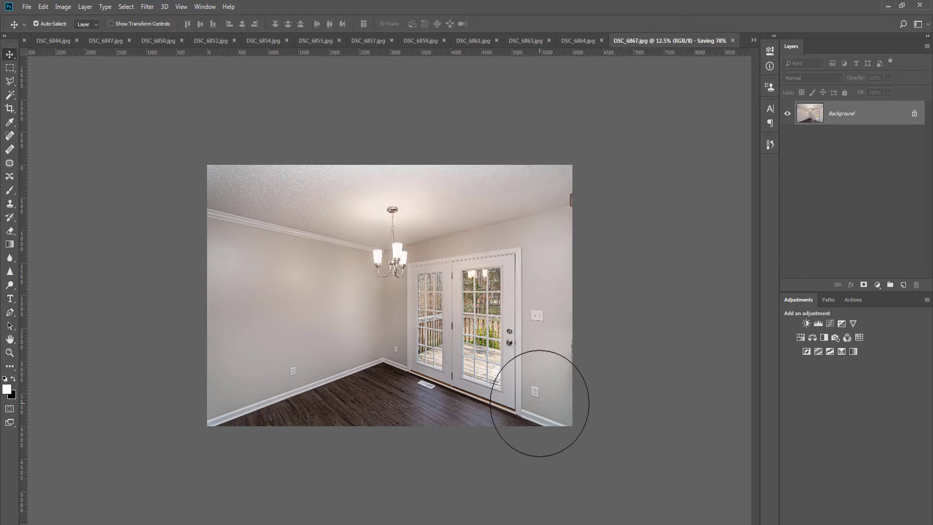
# - Duplicate the DSC_6864 background, apply Auto Color to the copy, and merge it down
pyautogui.hotkey('ctrl', 'j')
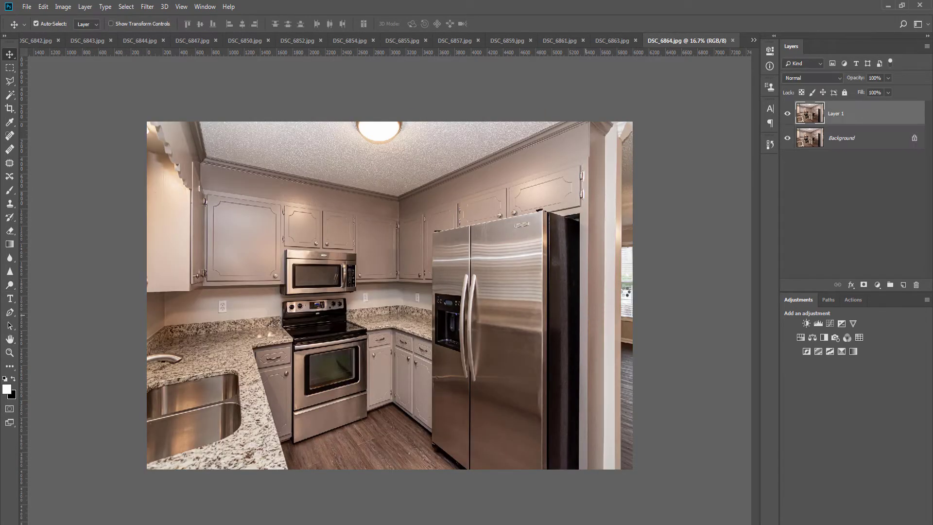
pyautogui.hotkey('ctrl', 'shift', 'b')
pyautogui.hotkey('ctrl', 'e')
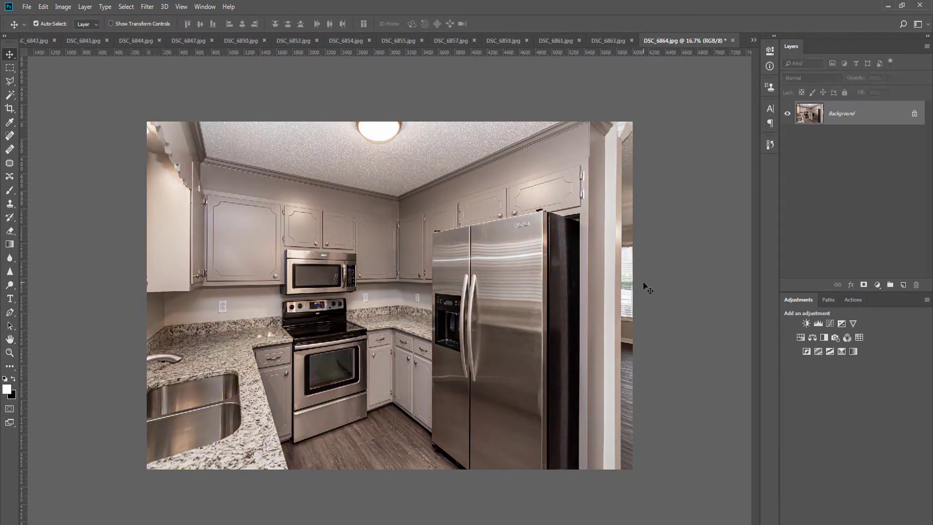
# - Brighten DSC_6864 with a Levels 1 layer at about 67% opacity and merge it into the Background
pyautogui.press('F2')
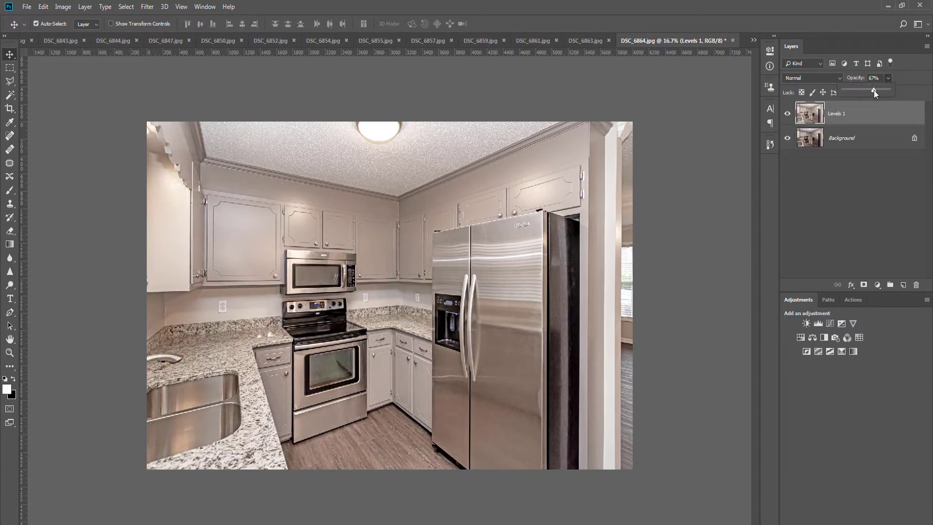
pyautogui.hotkey('ctrl', 'e')
pyautogui.press('o')
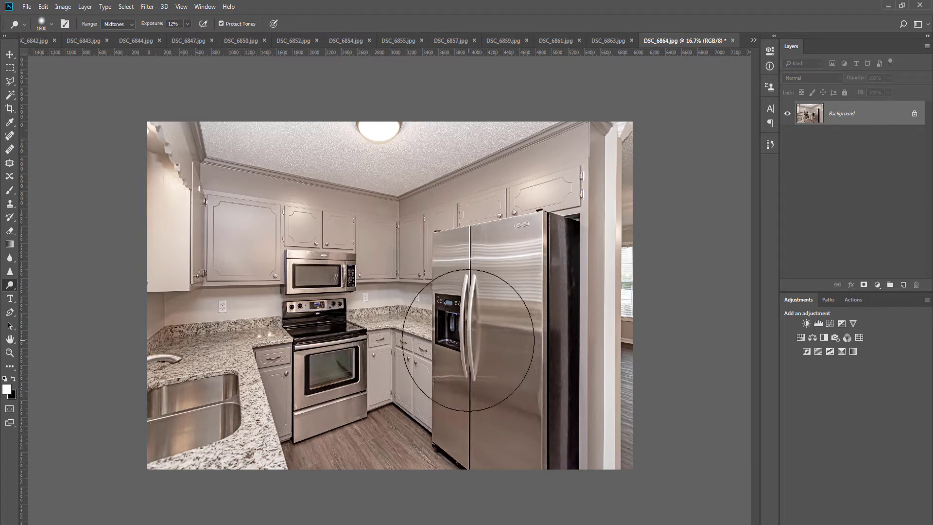
# - Add a neutral-coloured Layer 1 with a black mask and paint white over the refrigerator with a 1000 px brush
pyautogui.press('F2')
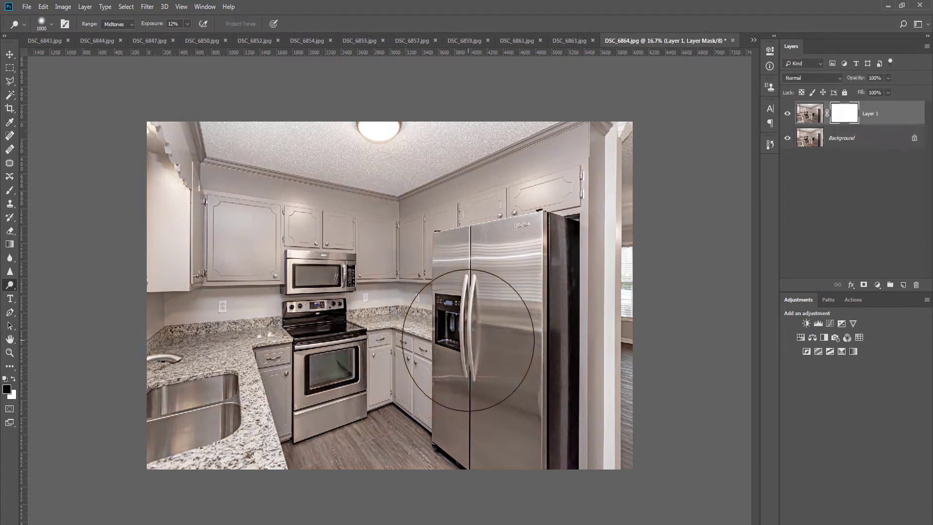
pyautogui.hotkey('ctrl', 'i')
pyautogui.press('b')
pyautogui.press('x')
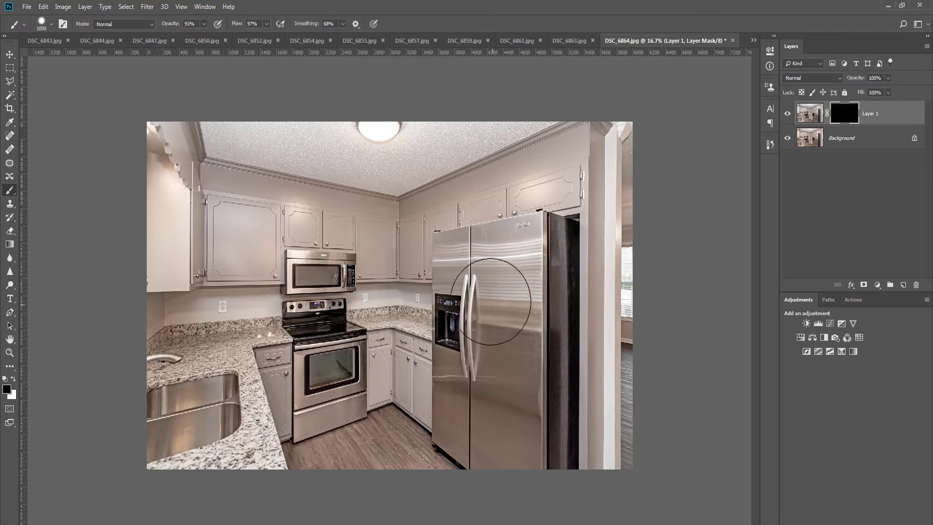
pyautogui.moveTo(480, 276)
pyautogui.mouseDown()
pyautogui.moveTo(482, 396)
pyautogui.moveTo(473, 417)
pyautogui.moveTo(512, 461)
pyautogui.moveTo(516, 323)
pyautogui.moveTo(520, 394)
pyautogui.moveTo(539, 238)
pyautogui.moveTo(549, 406)
pyautogui.moveTo(536, 485)
pyautogui.mouseUp()
# - Undo the Layer 1 merge and paint white over the oven on its mask with a 500 px brush
pyautogui.hotkey('ctrl', 'e')
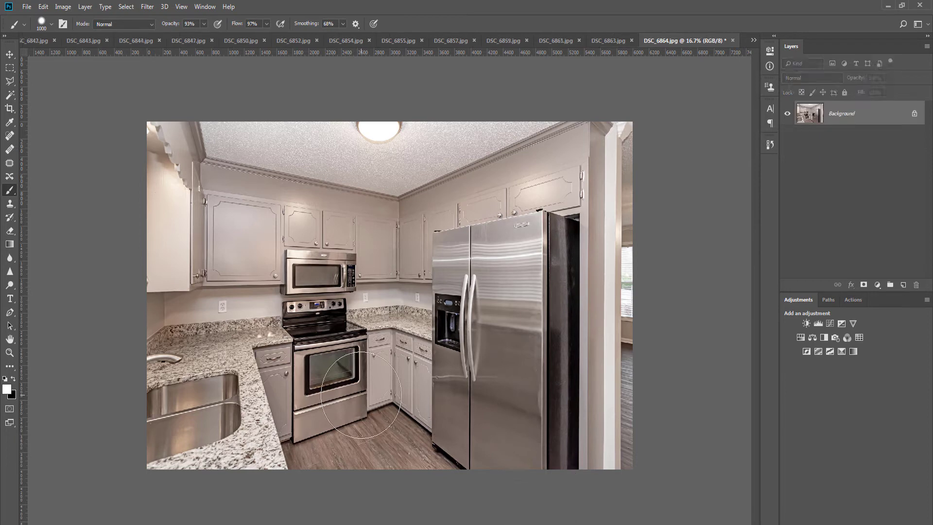
pyautogui.hotkey('ctrl', 'z')
pyautogui.press('[')
pyautogui.press('[')
pyautogui.press('[')
pyautogui.press('[')
pyautogui.press('[')
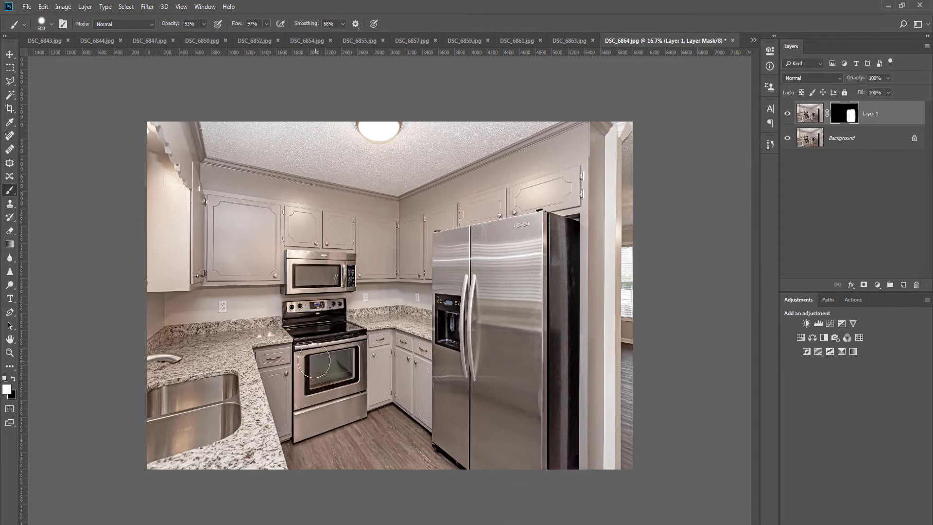
pyautogui.moveTo(312, 360)
pyautogui.mouseDown()
pyautogui.moveTo(309, 428)
pyautogui.moveTo(352, 406)
pyautogui.moveTo(353, 354)
pyautogui.moveTo(319, 360)
pyautogui.mouseUp()
# - Paint white over the granite countertop and sink on the Layer 1 mask, enlarging the brush to 700 px
pyautogui.press('[')
pyautogui.press(']')
pyautogui.press(']')
pyautogui.press(']')
pyautogui.moveTo(280, 327); pyautogui.dragTo(163, 345)
pyautogui.press(']')
pyautogui.press(']')
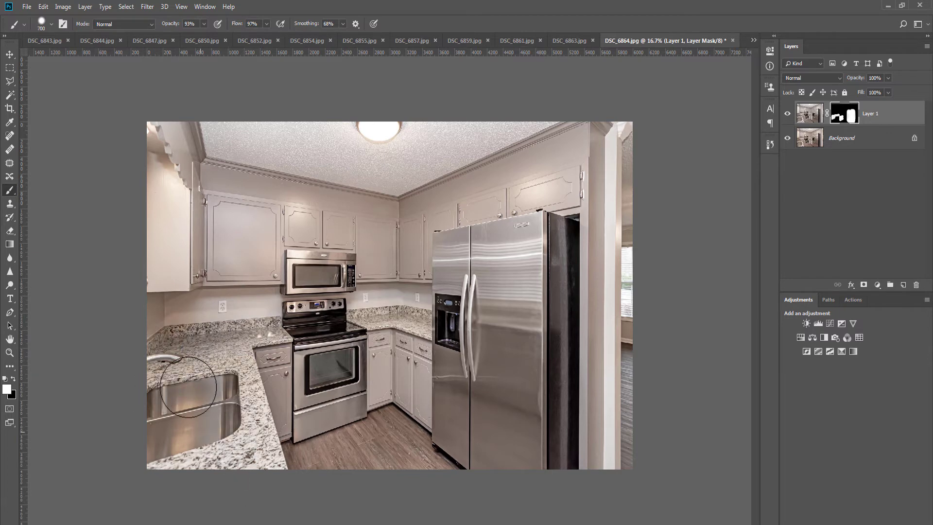
# - Paint white over the microwave on the Layer 1 mask with a 300 px brush, and merge the layer into the Background
pyautogui.press('[')
pyautogui.press('[')
pyautogui.press('[')
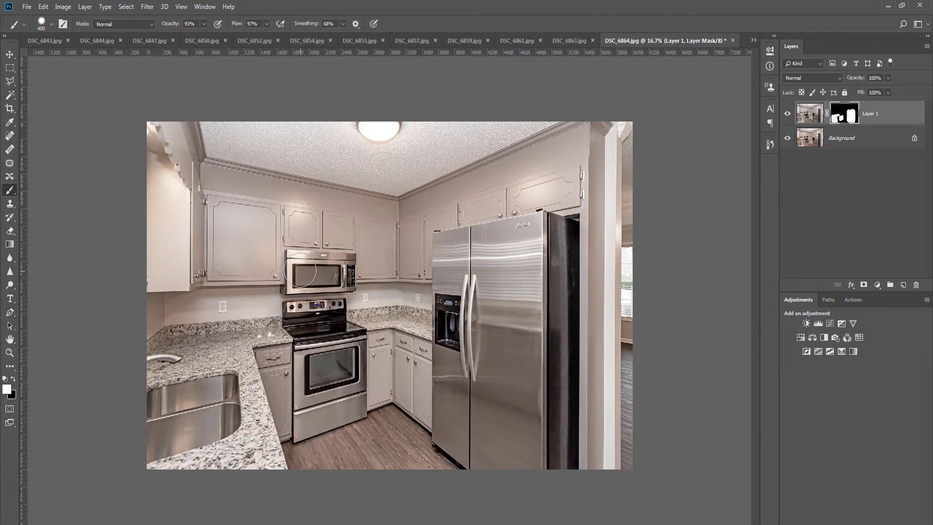
pyautogui.press('[')
pyautogui.hotkey('ctrl', 'e')
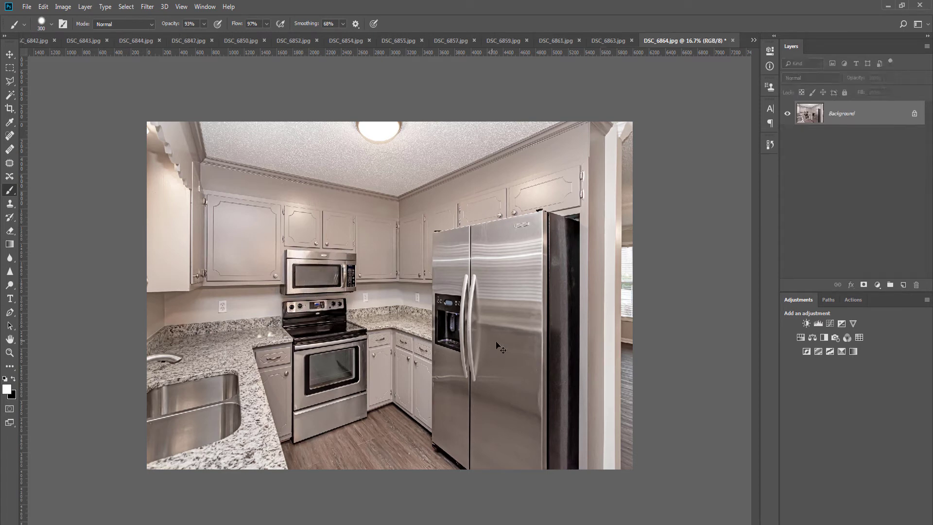
# - Save DSC_6864.jpg and close it
pyautogui.hotkey('ctrl', 'w')
pyautogui.press('Return')
pyautogui.press('Return')
pyautogui.press('Return')
pyautogui.press('v')
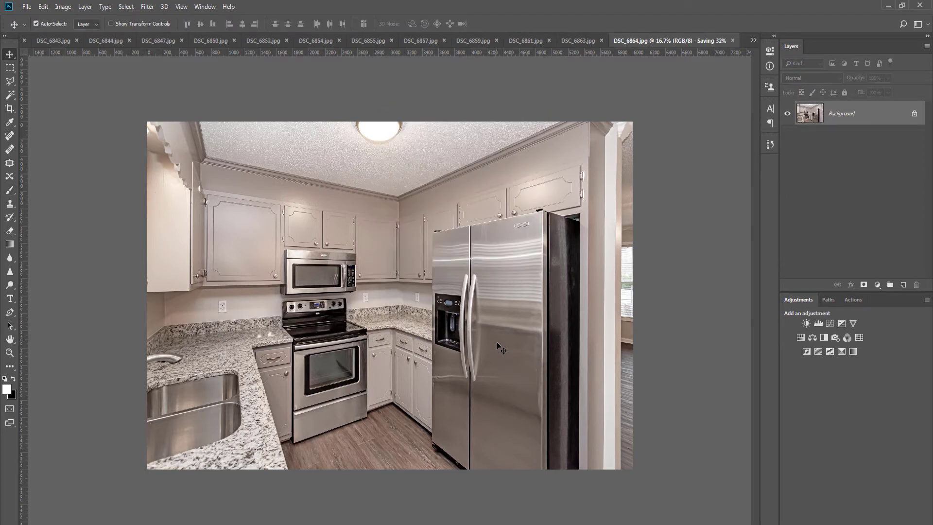
# - Brighten DSC_6863 with a Levels 1 layer at reduced opacity and merge it into the Background
pyautogui.hotkey('ctrl', 'j')
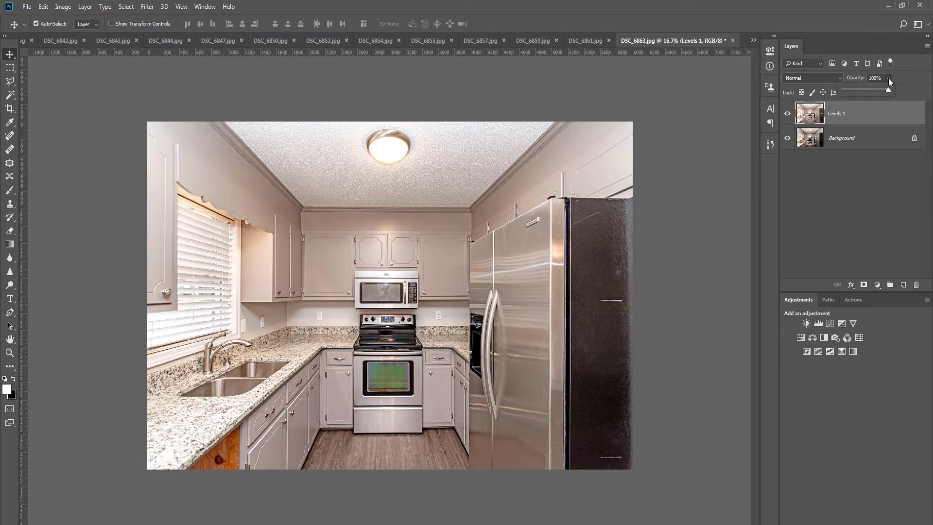
pyautogui.click(868, 89)
pyautogui.hotkey('ctrl', 'e')
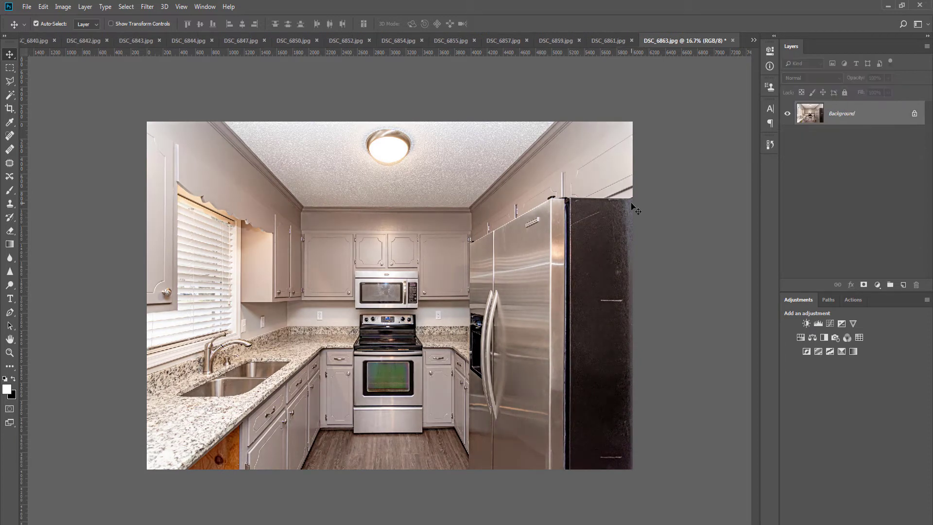
# - Colour-correct and denoise DSC_6863 with Noiseware, and add a darkening Curves adjustment layer with its mask inverted to black
pyautogui.hotkey('ctrl', 'j')
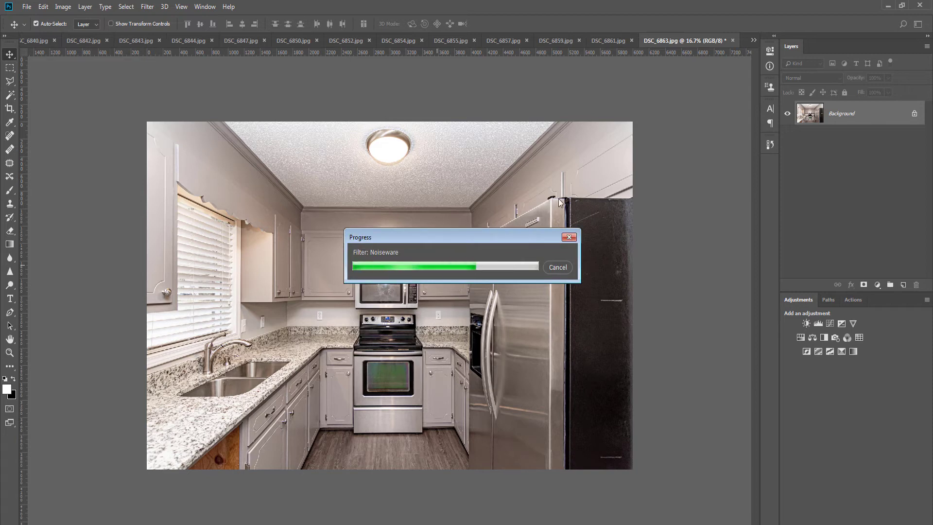
pyautogui.click(830, 324)
pyautogui.moveTo(704, 153); pyautogui.dragTo(708, 157)
pyautogui.hotkey('ctrl', 'i')
pyautogui.click(770, 51)
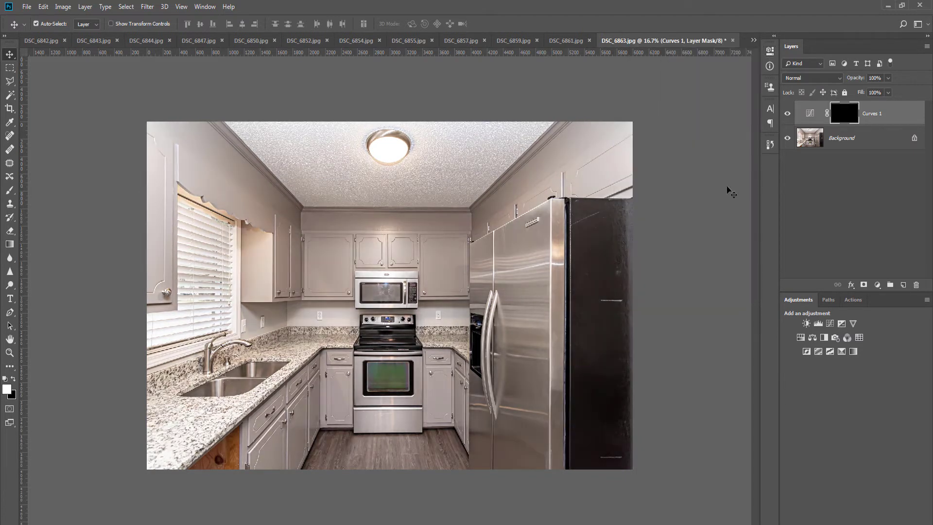
# - Paint white over the refrigerator's black side on the Curves 1 mask with a 1500 px brush at 48% opacity and 53% flow
pyautogui.press('b')
pyautogui.press(']')
pyautogui.press(']')
pyautogui.press(']')
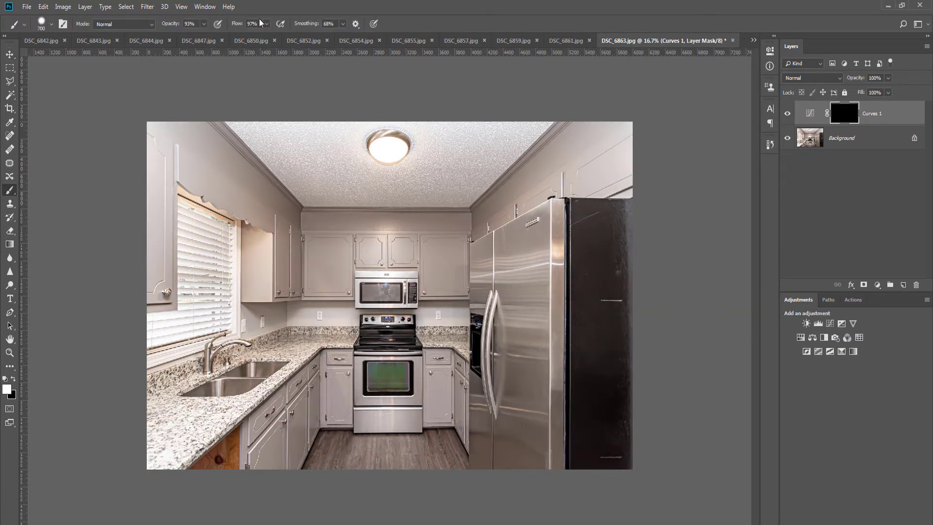
pyautogui.click(266, 24)
pyautogui.click(203, 25)
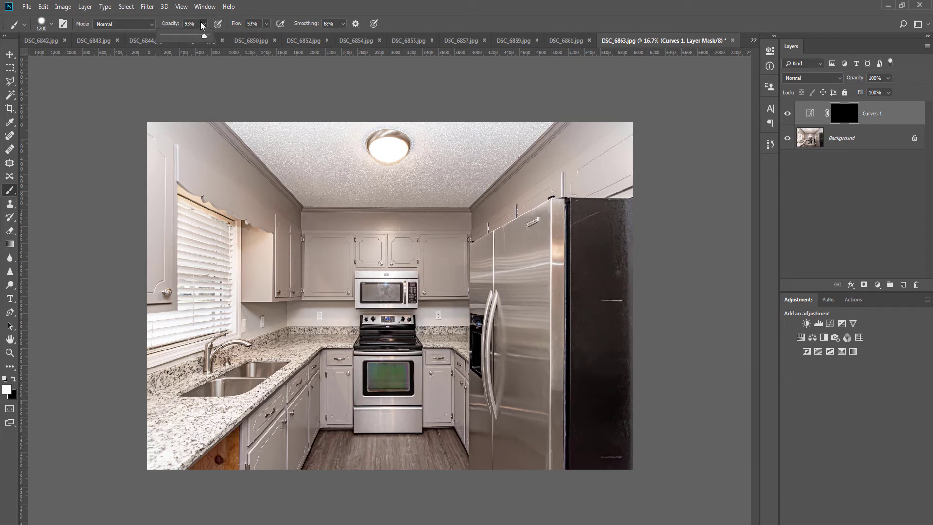
pyautogui.moveTo(184, 37); pyautogui.dragTo(183, 37)
pyautogui.press(']')
pyautogui.press(']')
pyautogui.press(']')
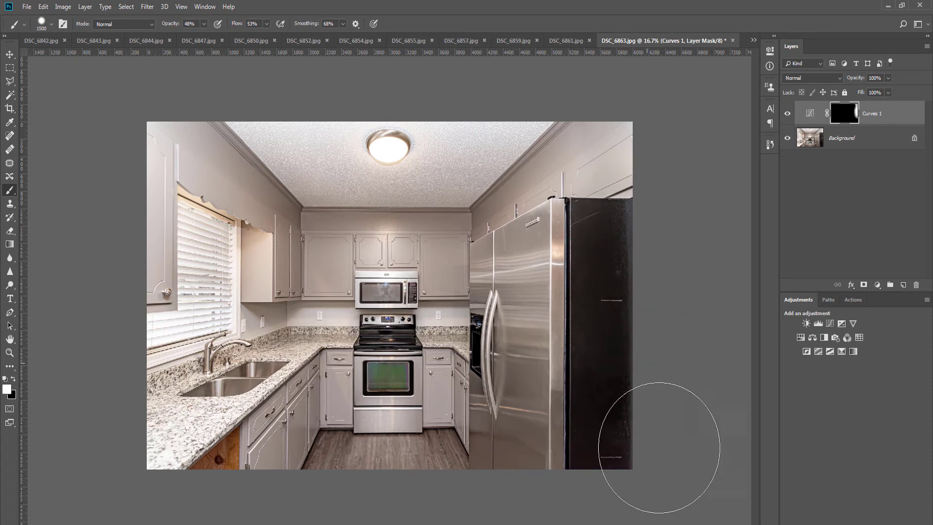
# - Paint white over the near countertop corner and the floor with 1400 and 1200 px brushes, and merge Curves 1
pyautogui.press('[')
pyautogui.moveTo(161, 485); pyautogui.dragTo(174, 450)
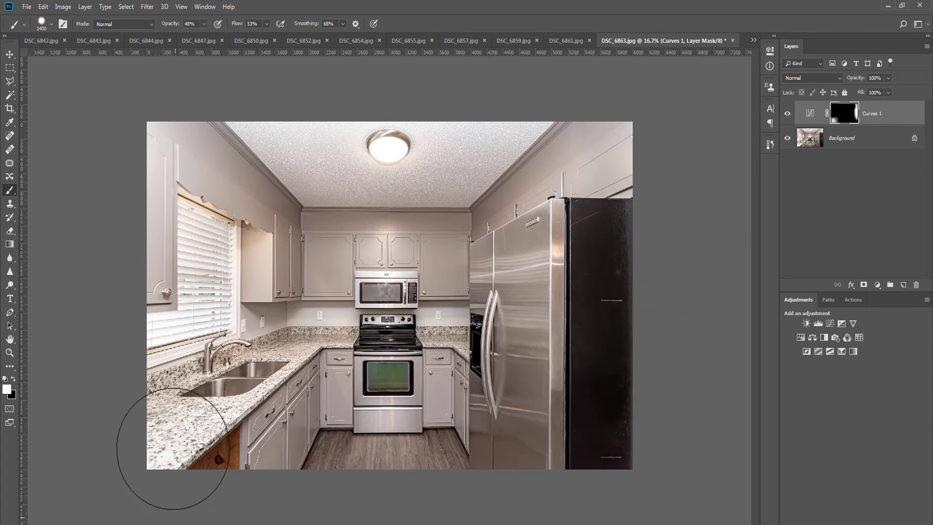
pyautogui.press('[')
pyautogui.press('[')
pyautogui.moveTo(327, 503); pyautogui.dragTo(420, 492)
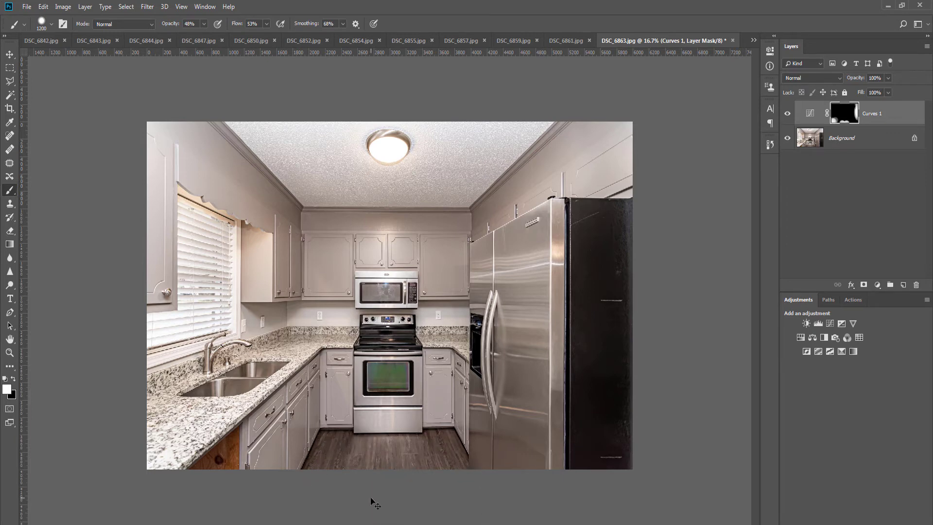
pyautogui.hotkey('ctrl', 'e')
# - Add a Hue/Saturation adjustment layer above the DSC_6863 Background and merge it down
pyautogui.press('v')
pyautogui.hotkey('ctrl', 'u')
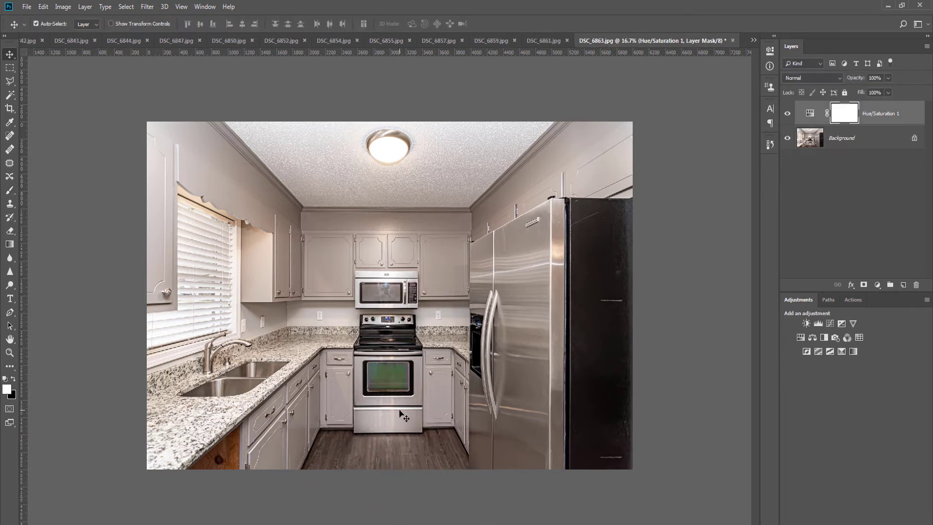
pyautogui.hotkey('ctrl', 'e')
pyautogui.scroll(5, 399, 381)
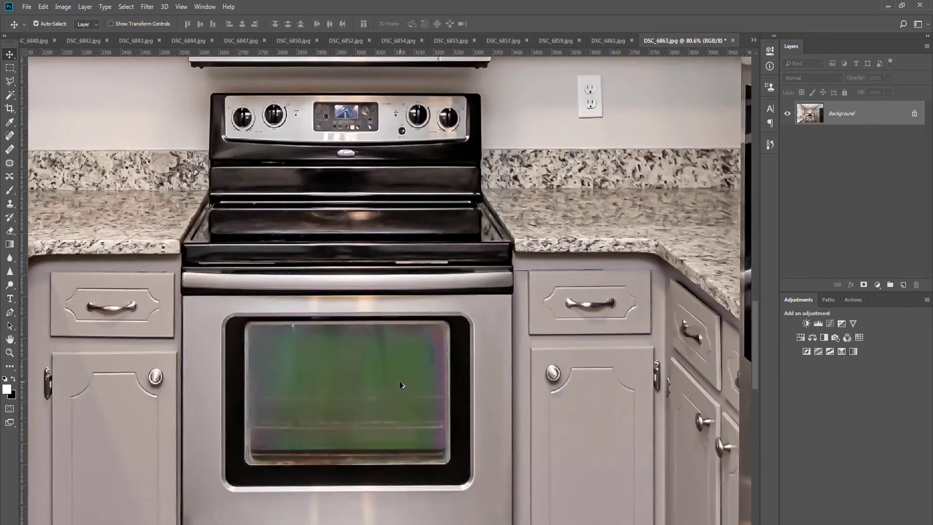
# - Desaturate the green tint in the oven door window with a Hue/Saturation adjustment layer, and merge it into the Background
pyautogui.scroll(-5, 401, 385)
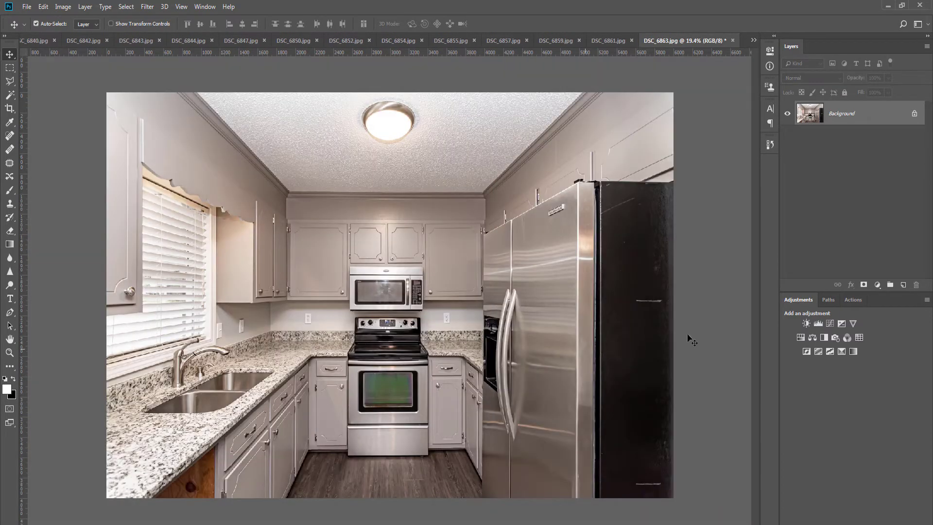
pyautogui.click(800, 337)
pyautogui.click(624, 94)
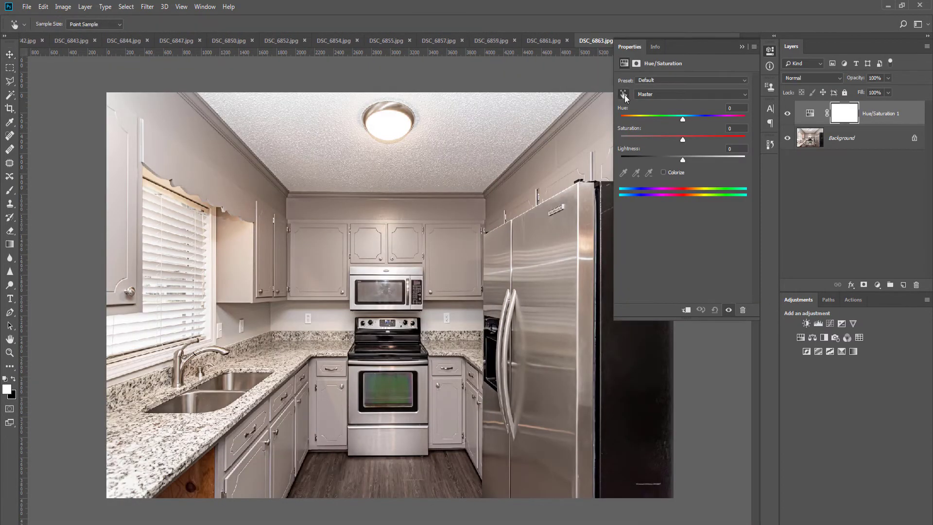
pyautogui.click(403, 395)
pyautogui.moveTo(683, 140); pyautogui.dragTo(617, 146)
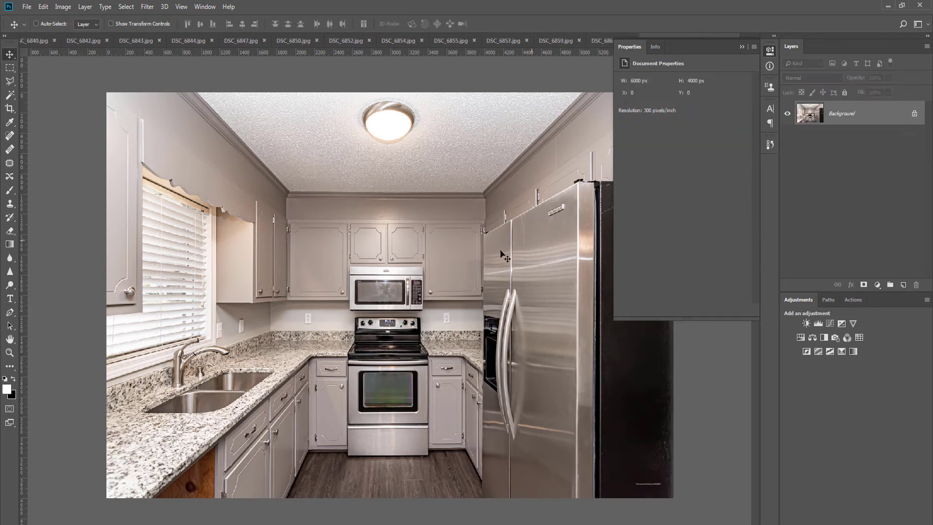
# - Clone clean glass over the reflections in the microwave window with a 25 px Clone Stamp at 91% opacity and 63% flow
pyautogui.scroll(20, 408, 285)
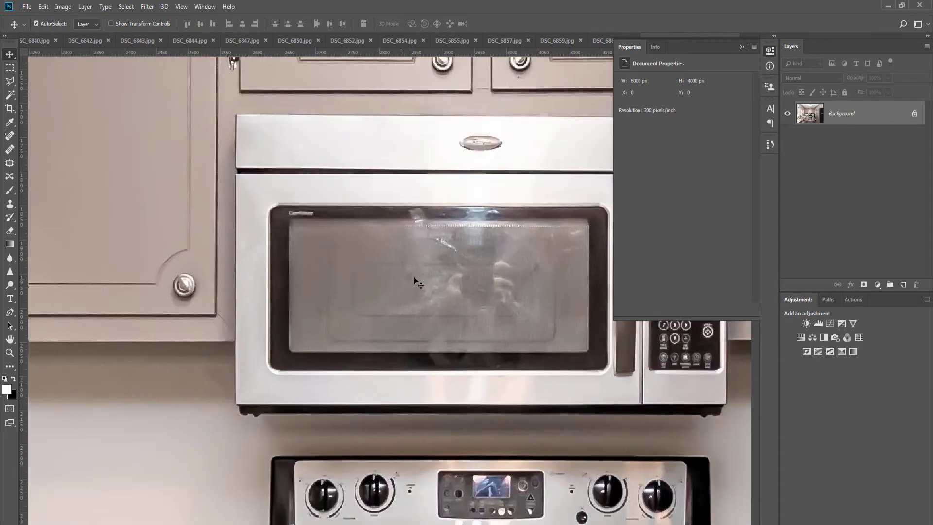
pyautogui.press('s')
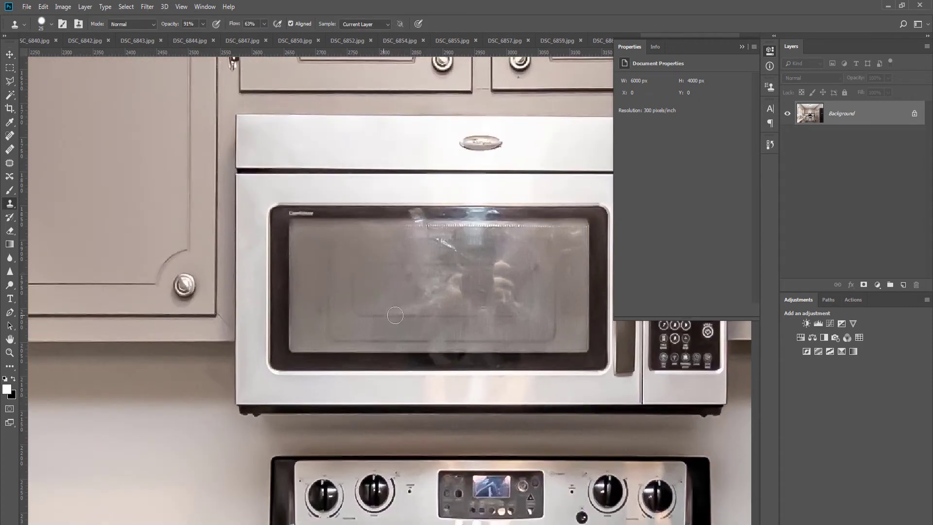
pyautogui.moveTo(397, 316)
pyautogui.mouseDown()
pyautogui.moveTo(486, 313)
pyautogui.moveTo(404, 303)
pyautogui.moveTo(516, 303)
pyautogui.moveTo(420, 295)
pyautogui.moveTo(533, 290)
pyautogui.mouseUp()
# - Lasso the inner microwave window, paint it with grey using a 1200 px brush at 48% opacity and 53% flow, and deselect
pyautogui.press('l')
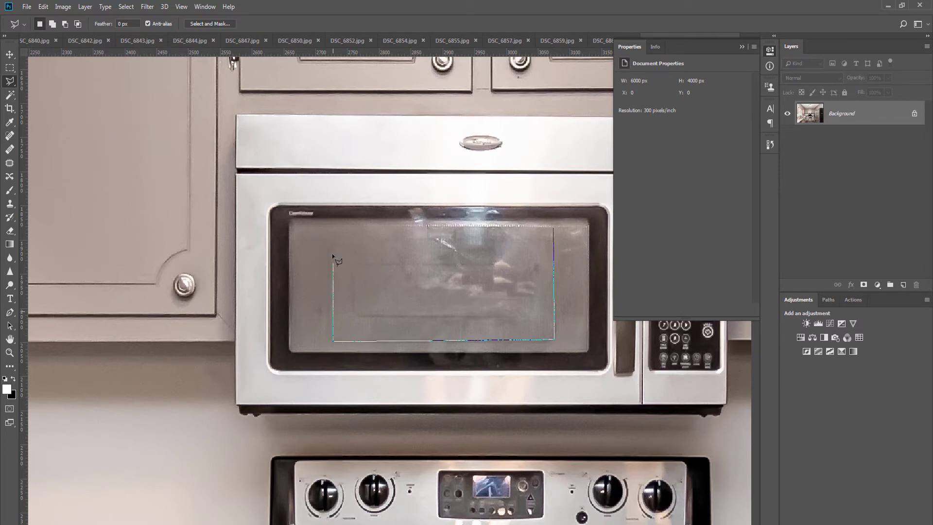
pyautogui.click(334, 237)
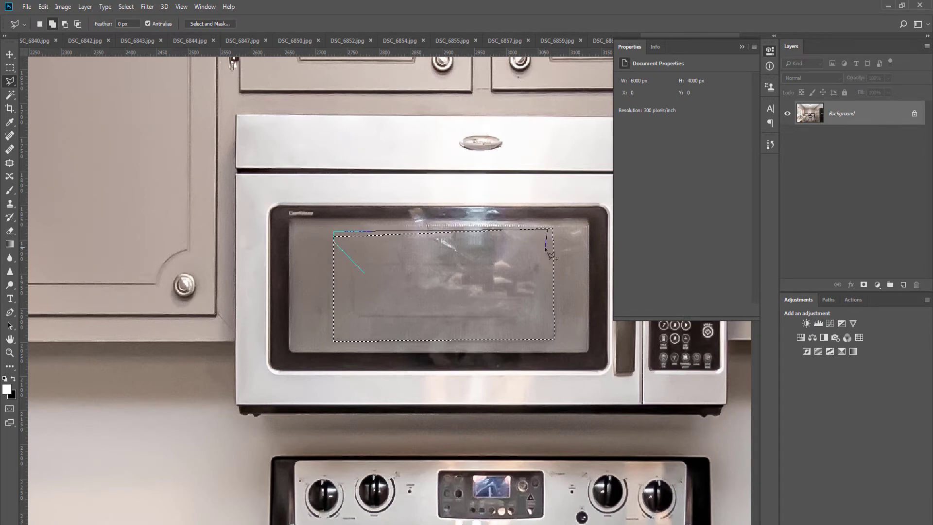
pyautogui.press('b')
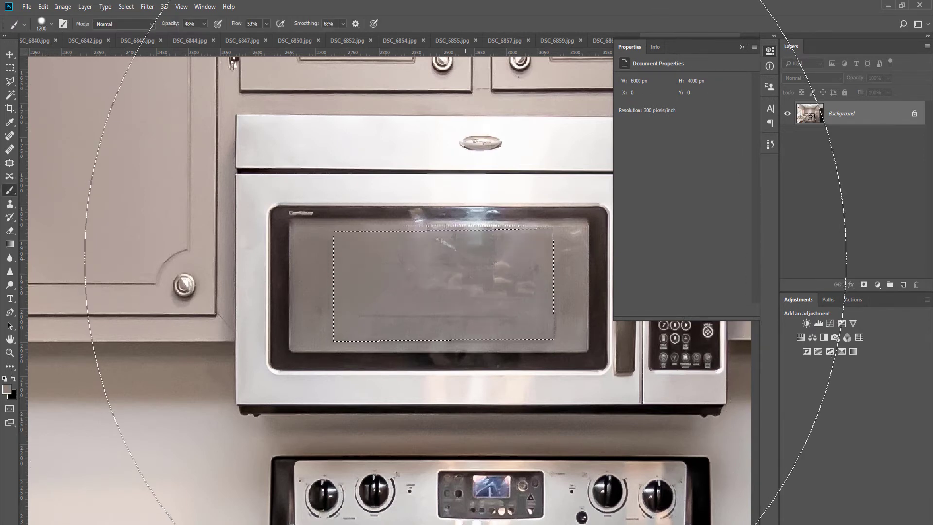
pyautogui.click(466, 238)
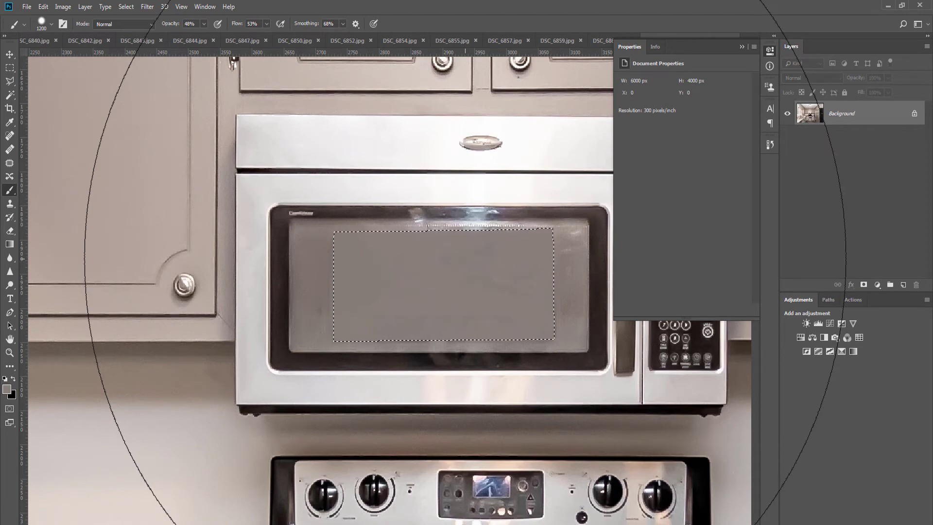
pyautogui.hotkey('ctrl', '0')
pyautogui.press('m')
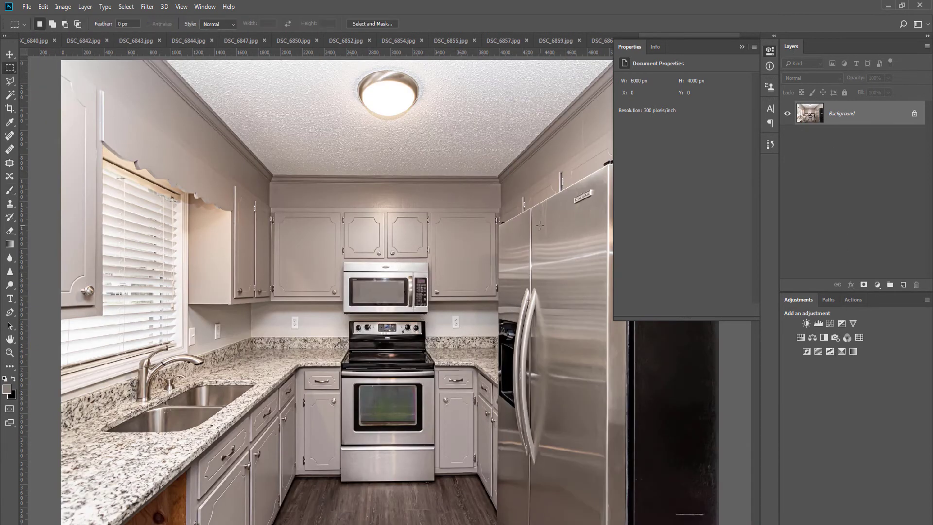
pyautogui.scroll(-1, 527, 245)
pyautogui.press('v')
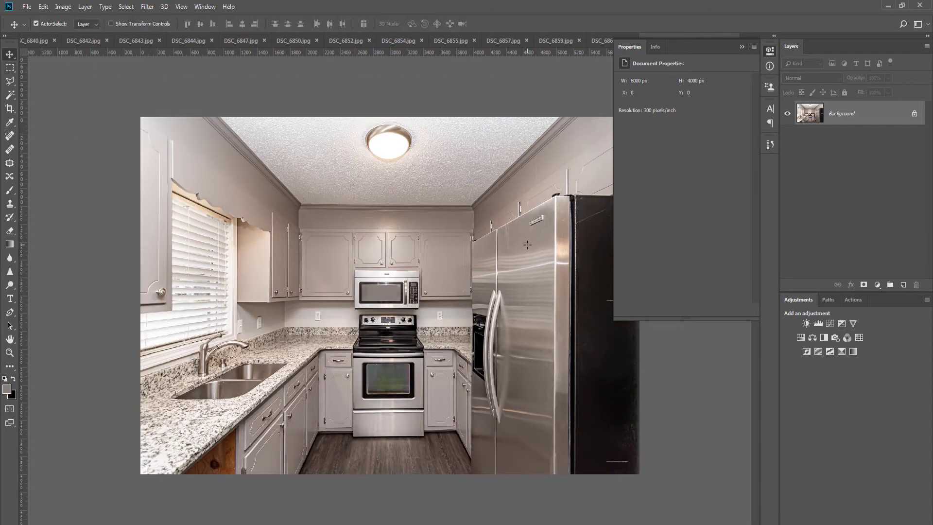
# - Add a Curves adjustment layer darkening input 148 to output 121, and invert its mask to black
pyautogui.click(830, 323)
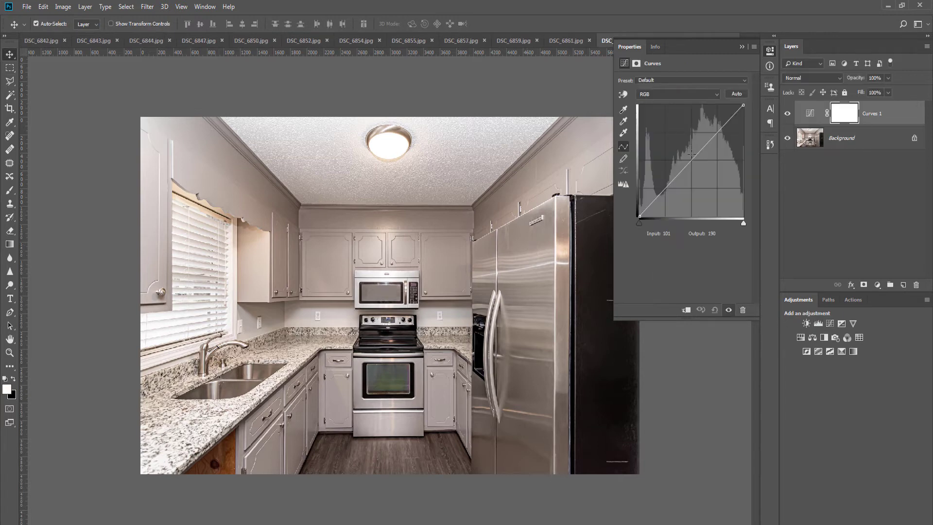
pyautogui.moveTo(692, 159); pyautogui.dragTo(700, 164)
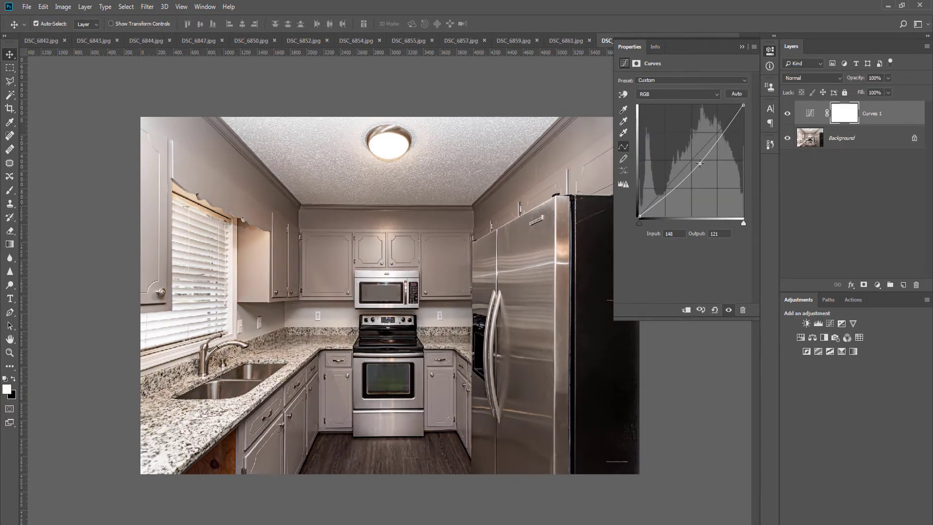
pyautogui.hotkey('ctrl', 'i')
# - Paint white on the Curves 1 mask over the window-side upper cabinet and wall with a 2200 px brush, and merge Curves 1
pyautogui.press('b')
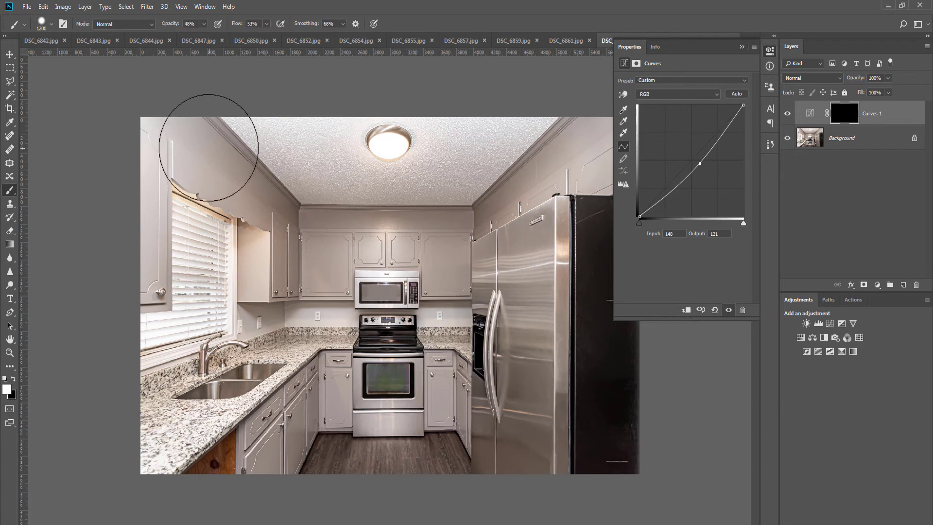
pyautogui.press(']')
pyautogui.press(']')
pyautogui.press(']')
pyautogui.press(']')
pyautogui.press(']')
pyautogui.press(']')
pyautogui.press(']')
pyautogui.press(']')
pyautogui.press(']')
pyautogui.press(']')
pyautogui.moveTo(150, 109); pyautogui.dragTo(116, 316)
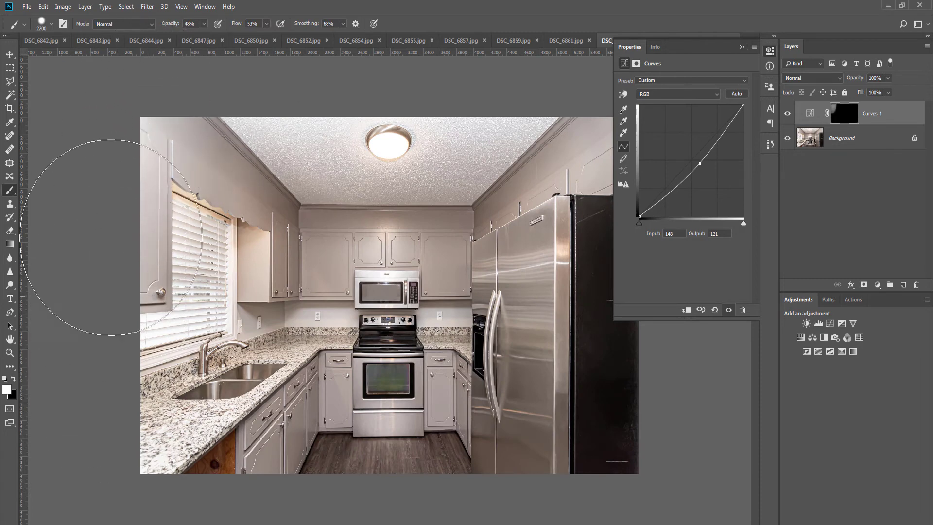
pyautogui.moveTo(98, 59)
pyautogui.mouseDown()
pyautogui.moveTo(151, 301)
pyautogui.moveTo(156, 479)
pyautogui.moveTo(168, 503)
pyautogui.moveTo(138, 227)
pyautogui.moveTo(100, 112)
pyautogui.mouseUp()
pyautogui.hotkey('ctrl', 'e')
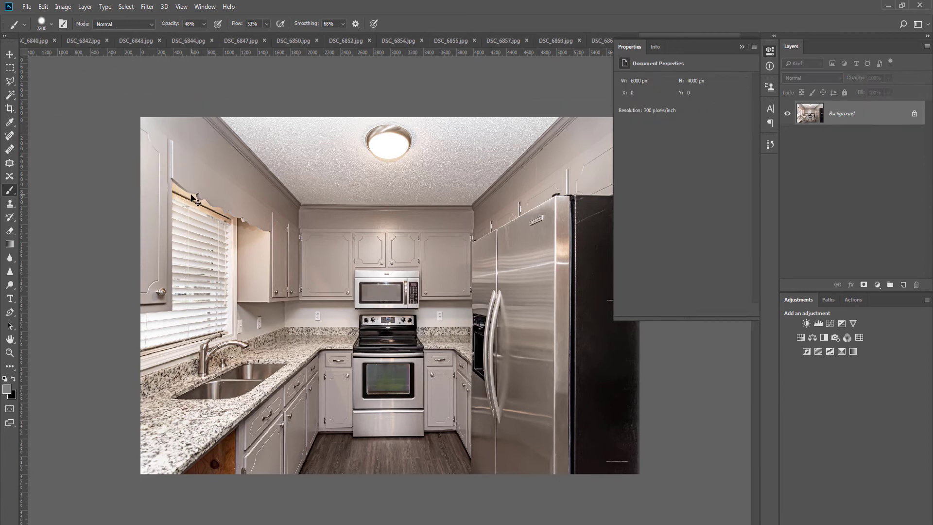
# - Save the finished kitchen photo DSC_6863 and close it
pyautogui.hotkey('ctrl', 's')
pyautogui.press('Return')
pyautogui.hotkey('ctrl', 'w')
# - Neutralise the pink cast in the bathroom photo DSC_6861 using duplicated, corrected layers merged into the Background
pyautogui.press('v')
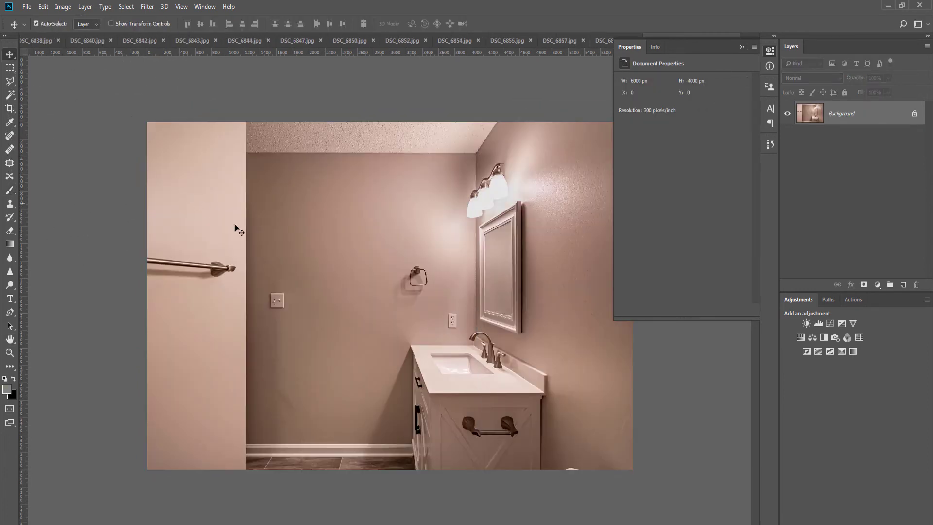
pyautogui.scroll(-2, 463, 299)
pyautogui.hotkey('ctrl', 'j')
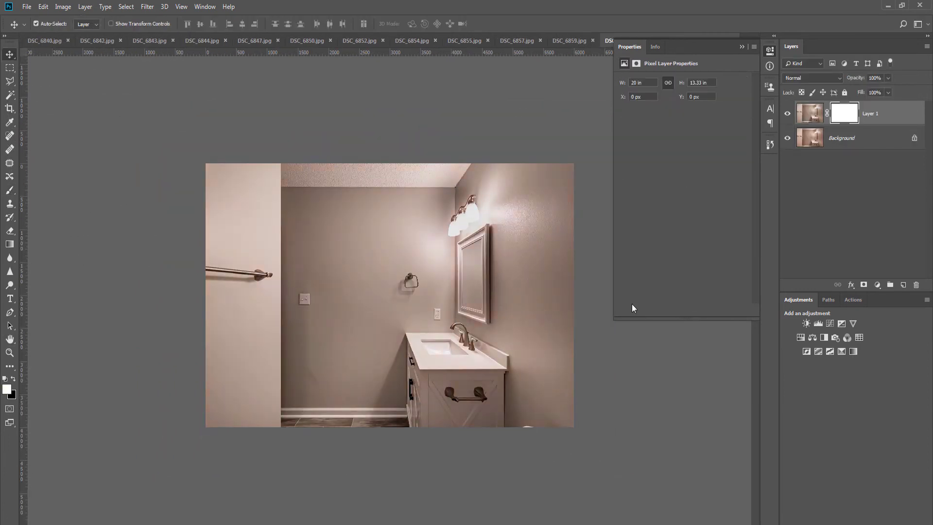
pyautogui.hotkey('ctrl', 'e')
pyautogui.hotkey('ctrl', 'j')
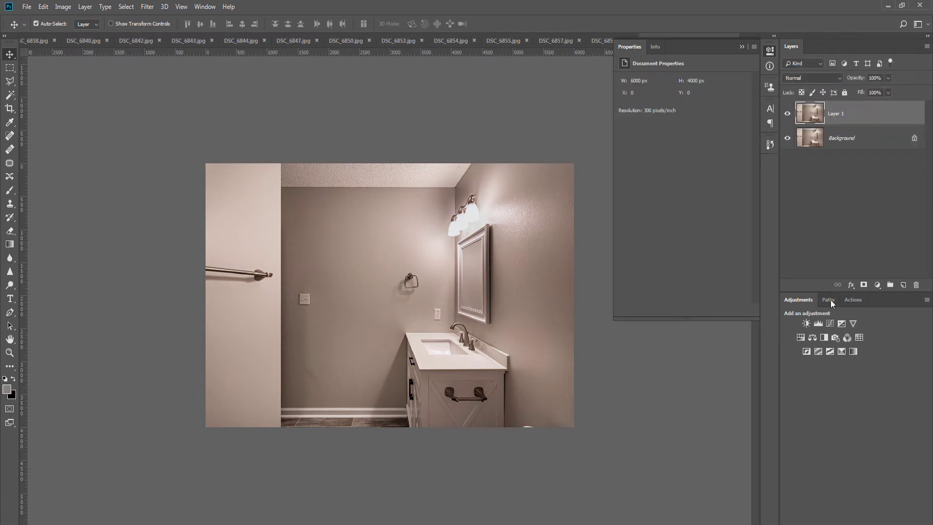
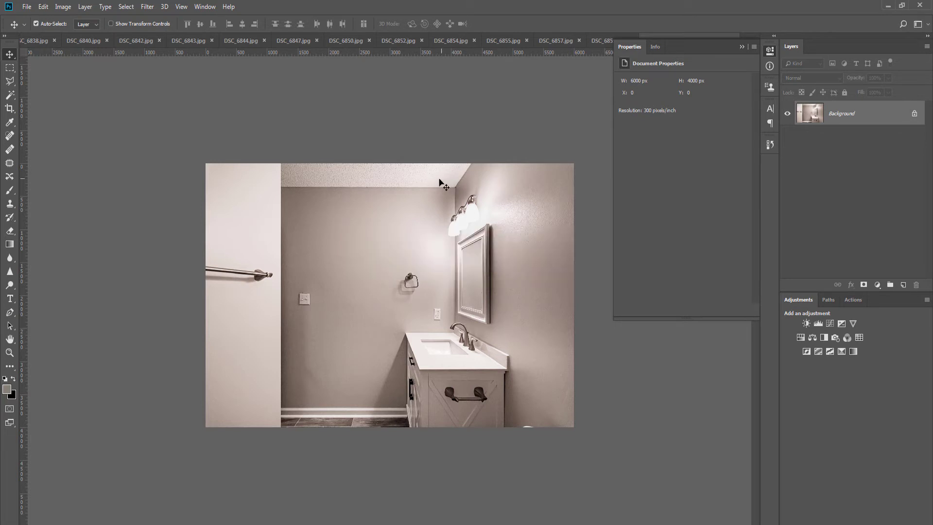
# - Brighten the bathroom walls with a 2100 px Dodge tool set to Midtones at 12% exposure
pyautogui.press('o')
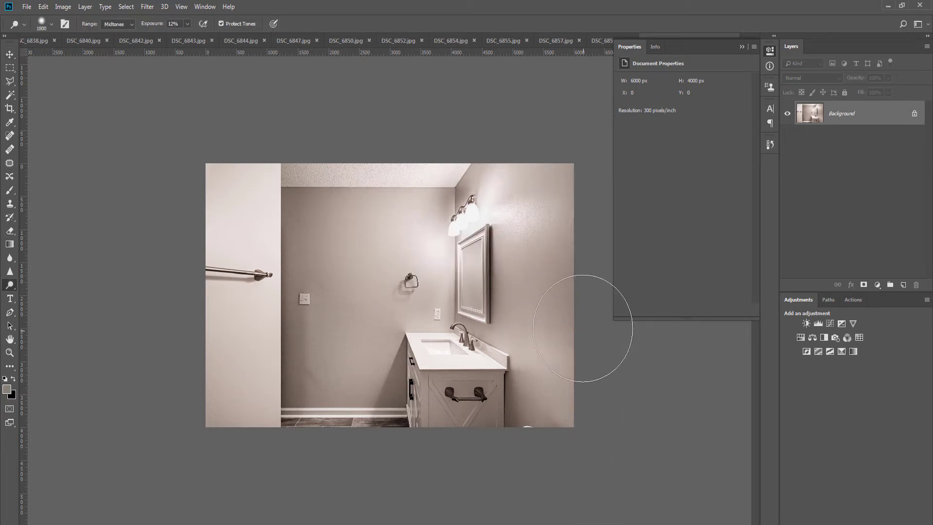
pyautogui.press(']')
pyautogui.press(']')
pyautogui.press(']')
pyautogui.moveTo(557, 239); pyautogui.dragTo(574, 364)
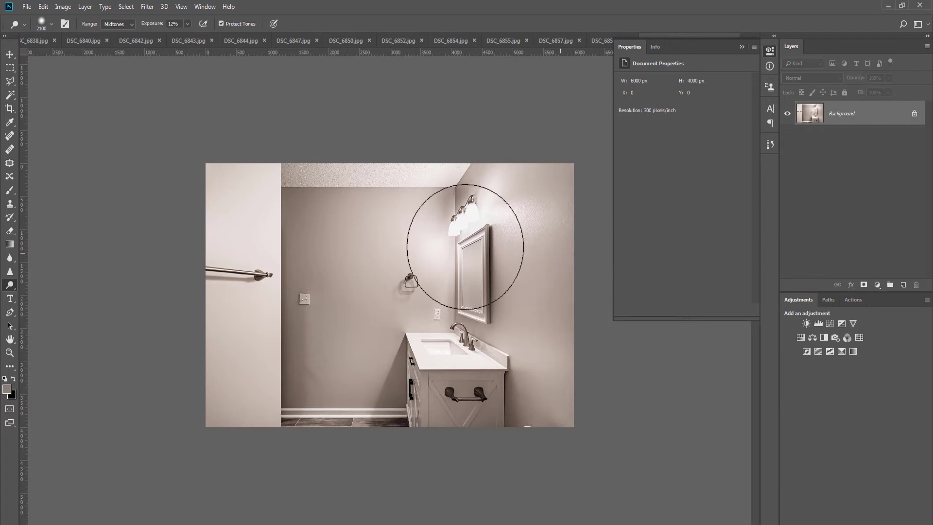
pyautogui.moveTo(314, 162); pyautogui.dragTo(299, 426)
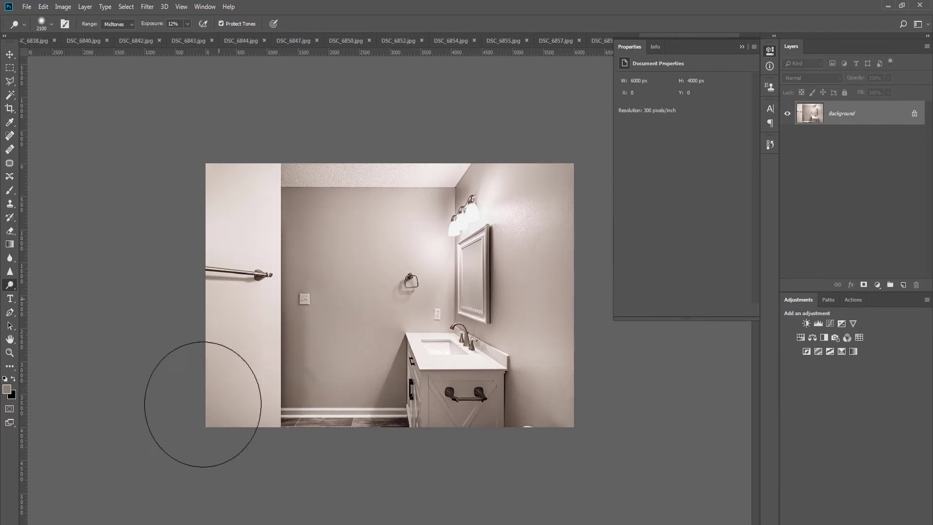
# - Try to clone wall tone over the dark mark below the light switch with a 300 px Clone Stamp at 91% opacity
pyautogui.press('s')
pyautogui.hotkey('ctrl', '+')
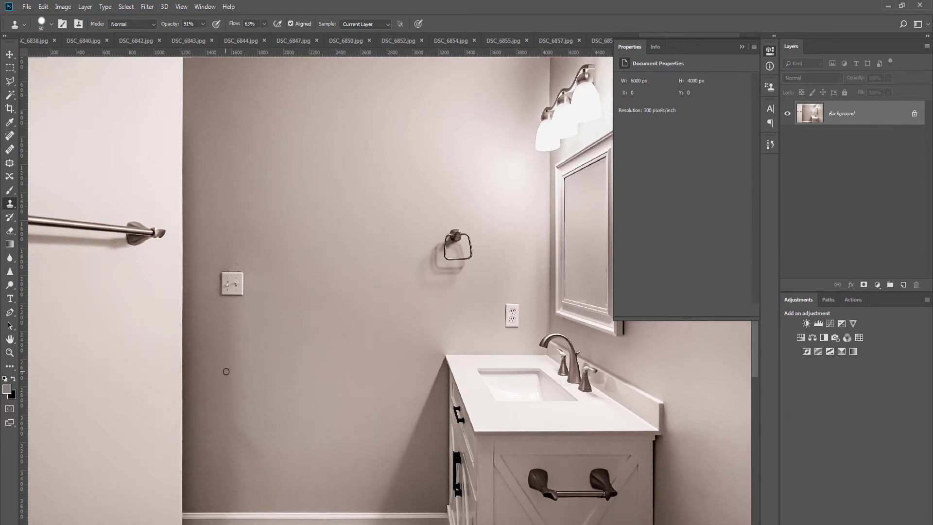
pyautogui.press('[')
pyautogui.press('[')
pyautogui.press('[')
pyautogui.keyDown('alt'); pyautogui.click(231, 362); pyautogui.keyUp('alt')
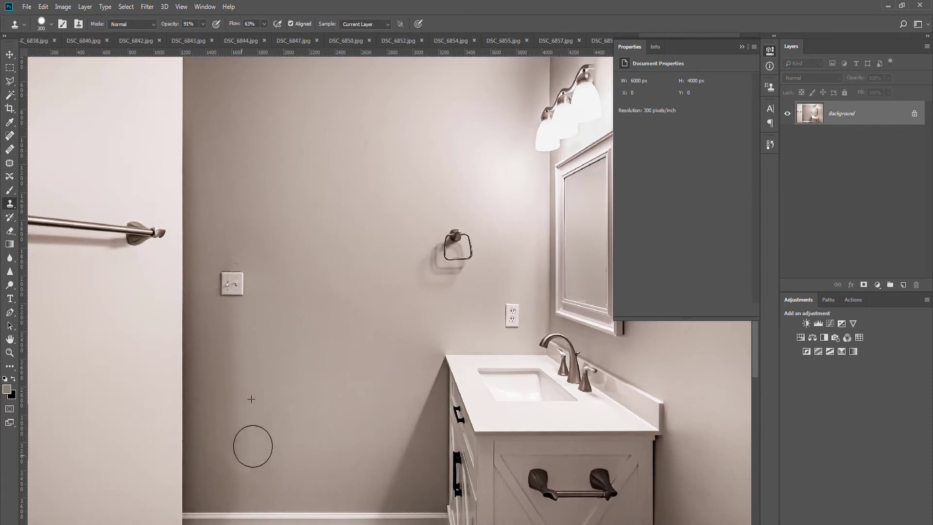
pyautogui.press('z')
pyautogui.press('s')
# - Clone wall tone over the mark below the light switch with a softer 300 px Clone Stamp at 52% opacity and 47% flow
pyautogui.rightClick(314, 432)
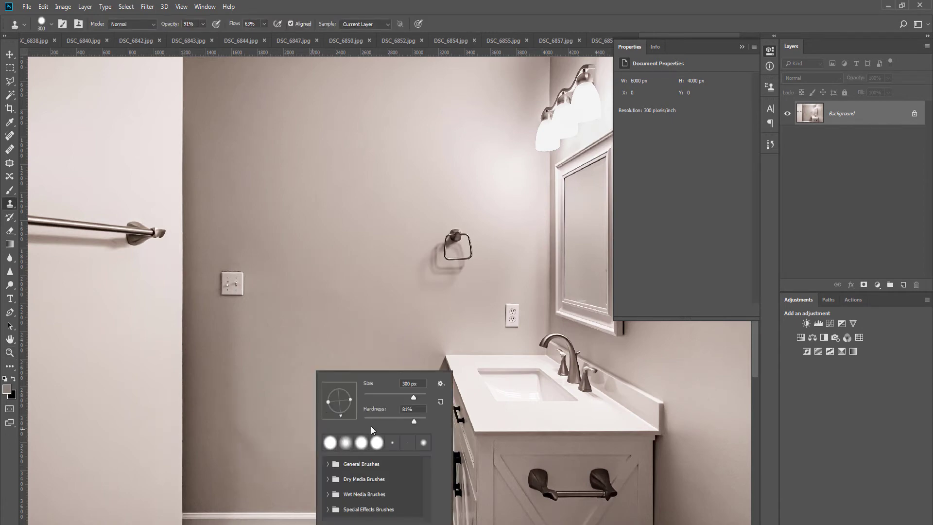
pyautogui.click(203, 24)
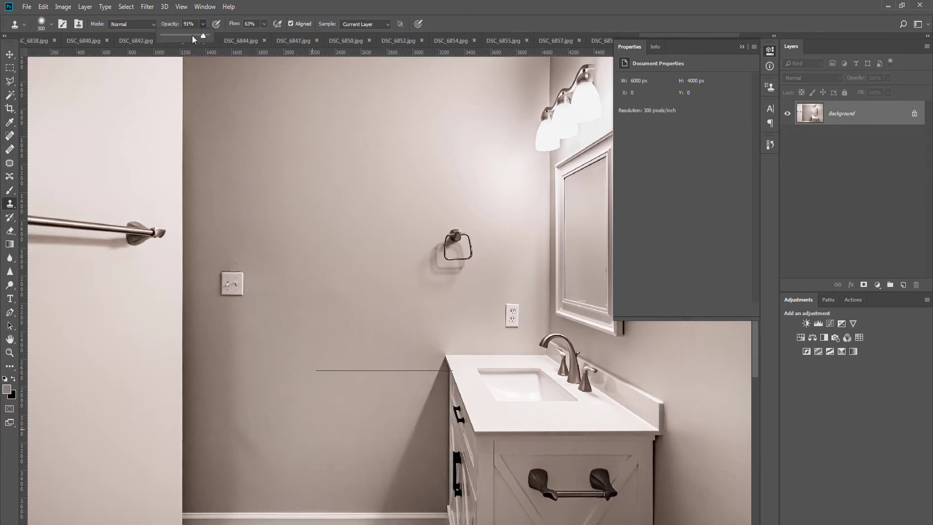
pyautogui.click(263, 25)
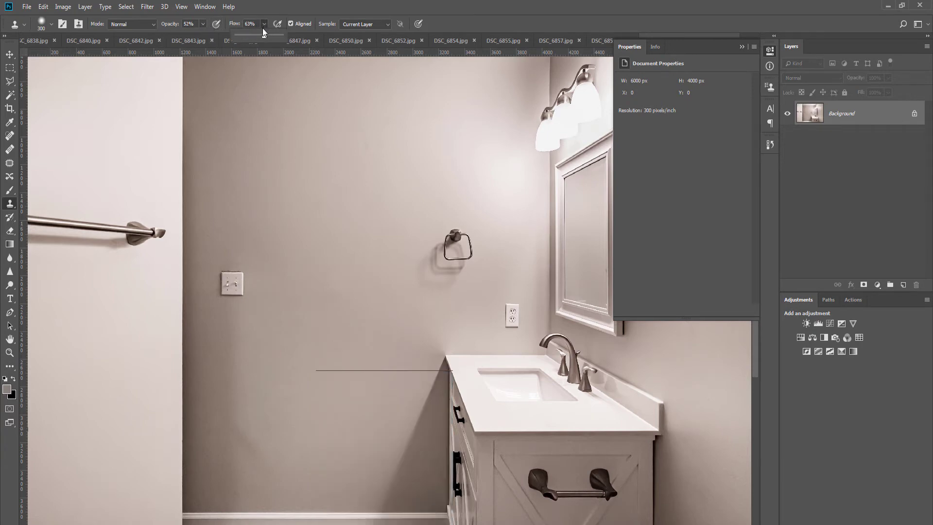
pyautogui.click(303, 4)
pyautogui.keyDown('alt'); pyautogui.click(236, 375); pyautogui.keyUp('alt')
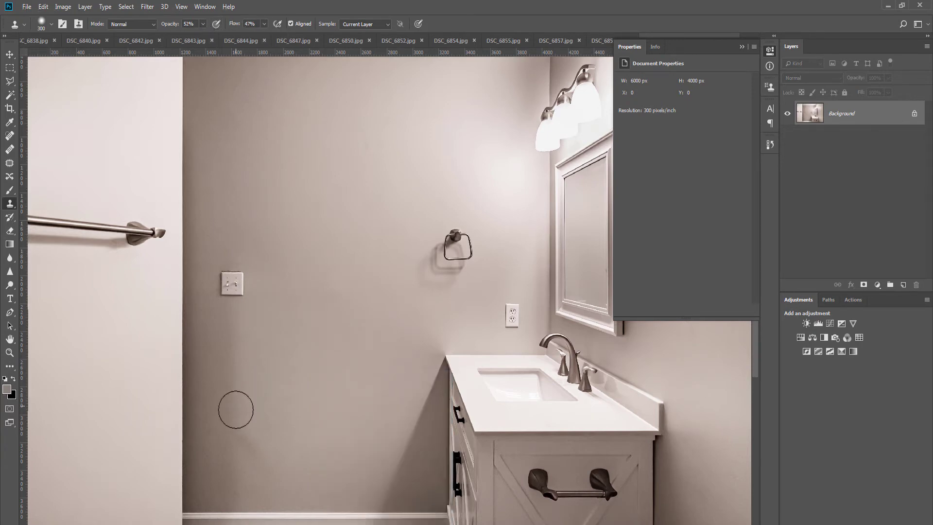
pyautogui.moveTo(235, 411); pyautogui.dragTo(254, 452)
pyautogui.scroll(-5, 357, 381)
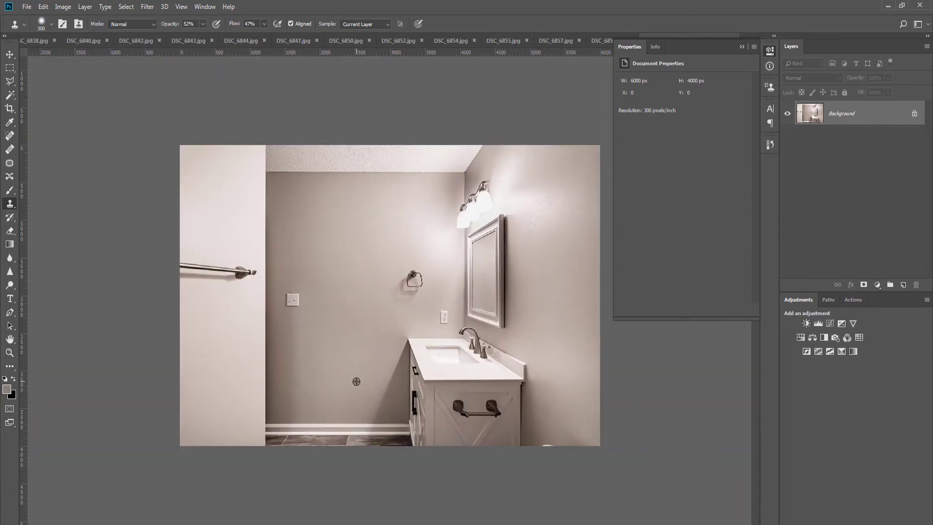
# - Go to the house exterior photo DSC_6859, brighten it with a Levels 1 layer, merge it, and collapse the layer properties
pyautogui.hotkey('ctrl', 'Tab')
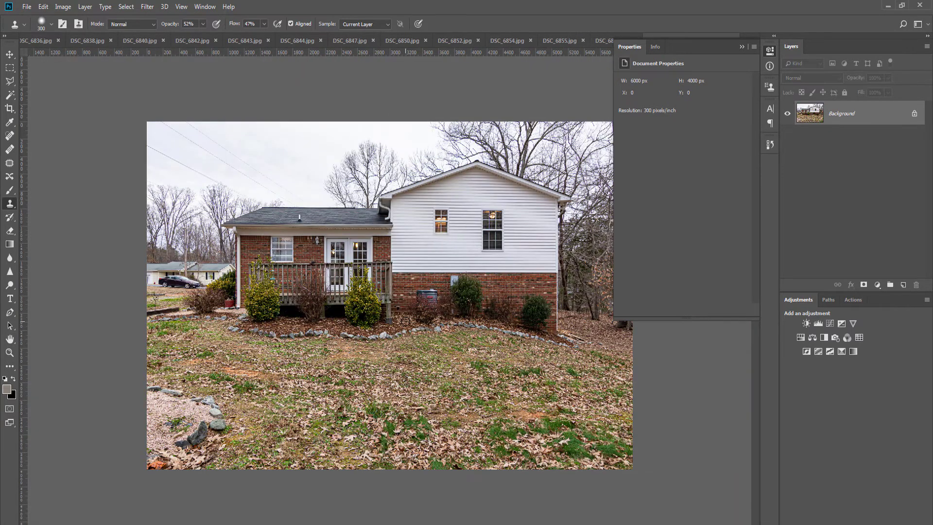
pyautogui.press('v')
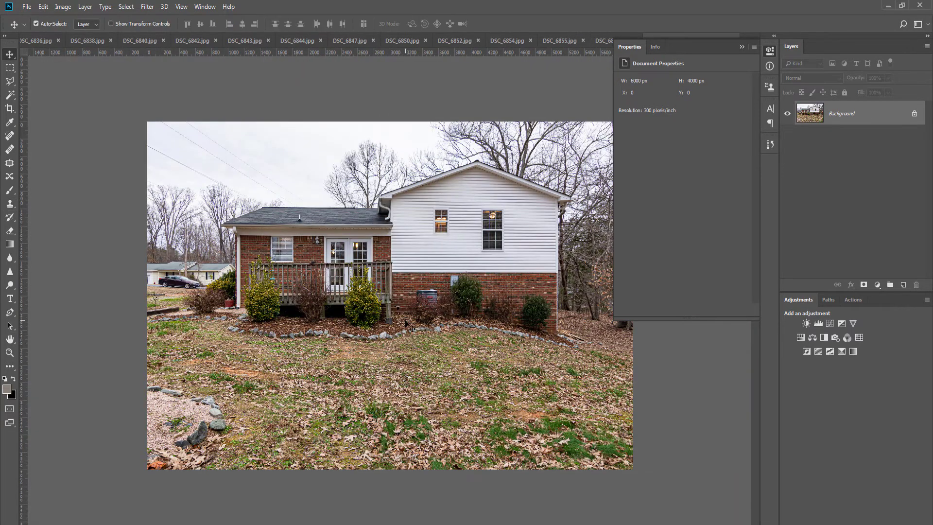
pyautogui.hotkey('ctrl', 'j')
pyautogui.press('F2')
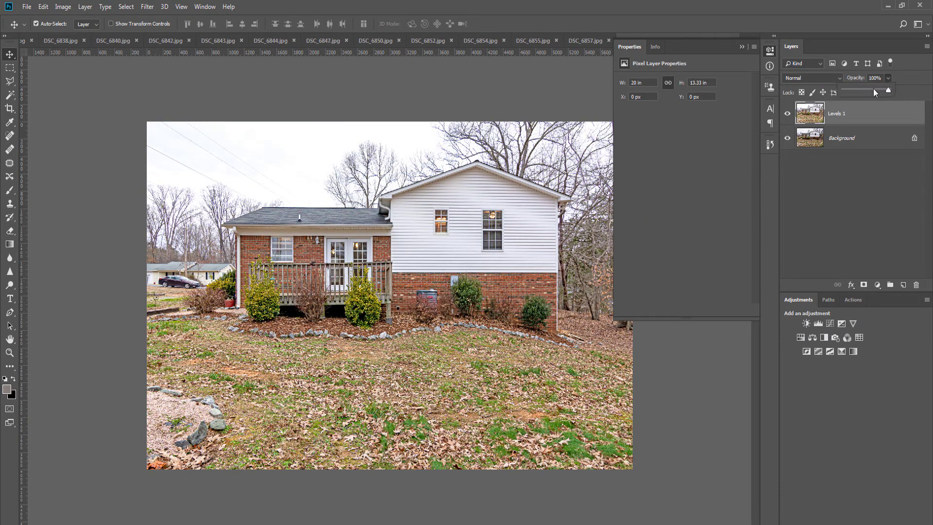
pyautogui.press('Delete')
pyautogui.click(769, 56)
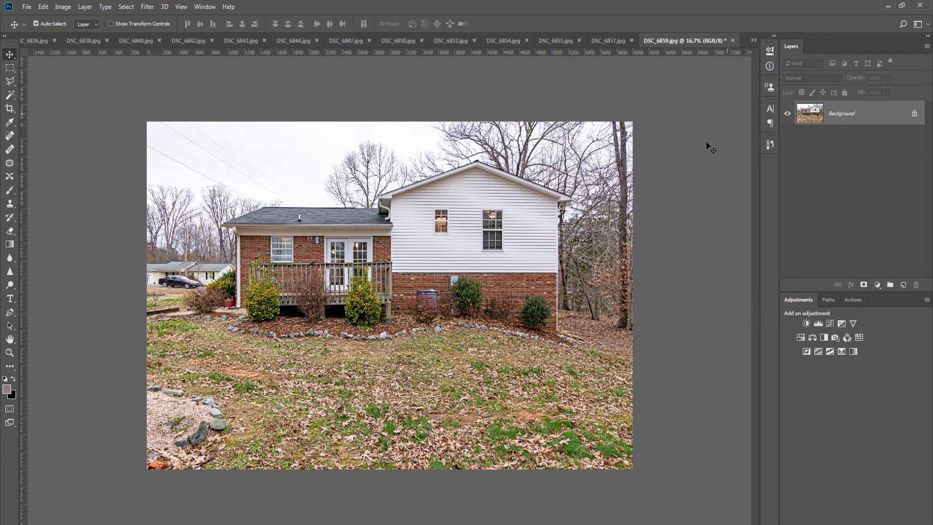
# - Reapply the last filter to the house exterior photo DSC_6859 and duplicate its Background layer
pyautogui.hotkey('ctrl', 'alt', 'f')
pyautogui.hotkey('ctrl', '0')
pyautogui.hotkey('ctrl', 'j')
# - Select the sky on the duplicate layer with the Magic Wand at tolerance 15 and Contiguous turned off
pyautogui.press('w')
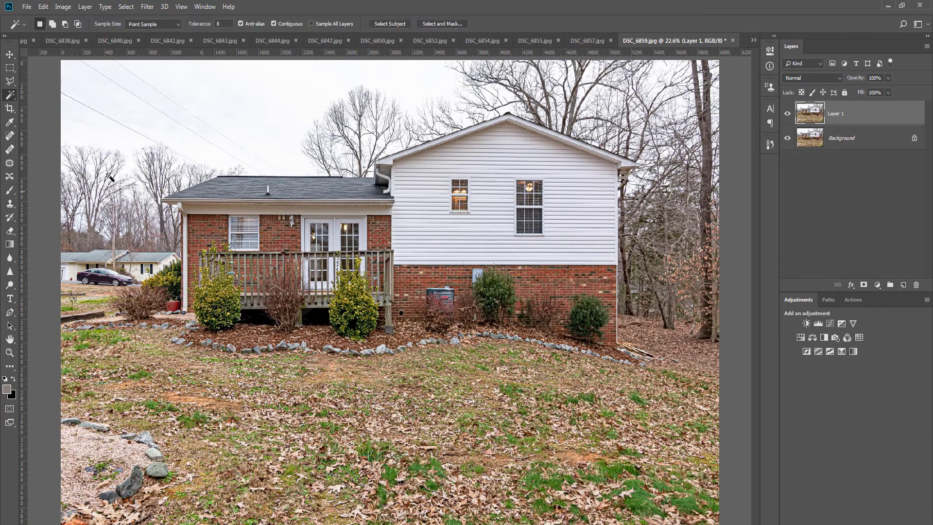
pyautogui.click(209, 94)
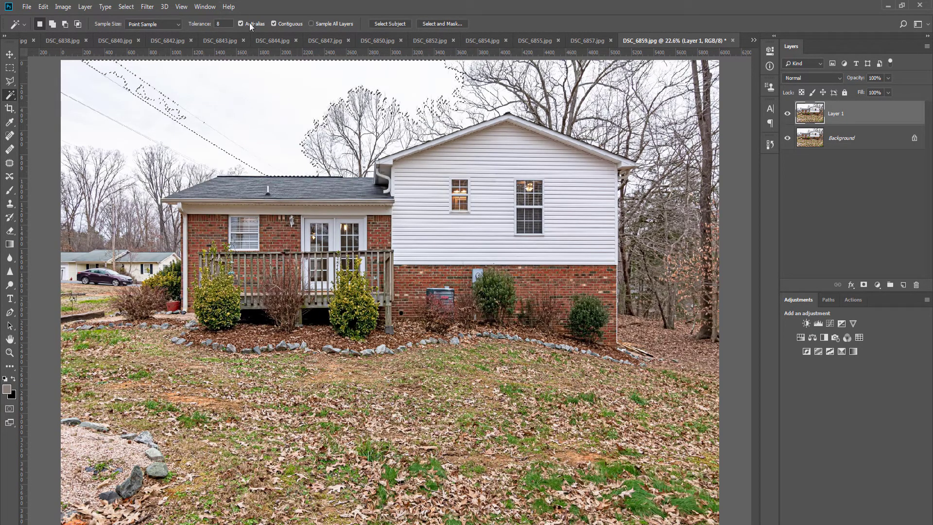
pyautogui.click(274, 23)
pyautogui.click(194, 28)
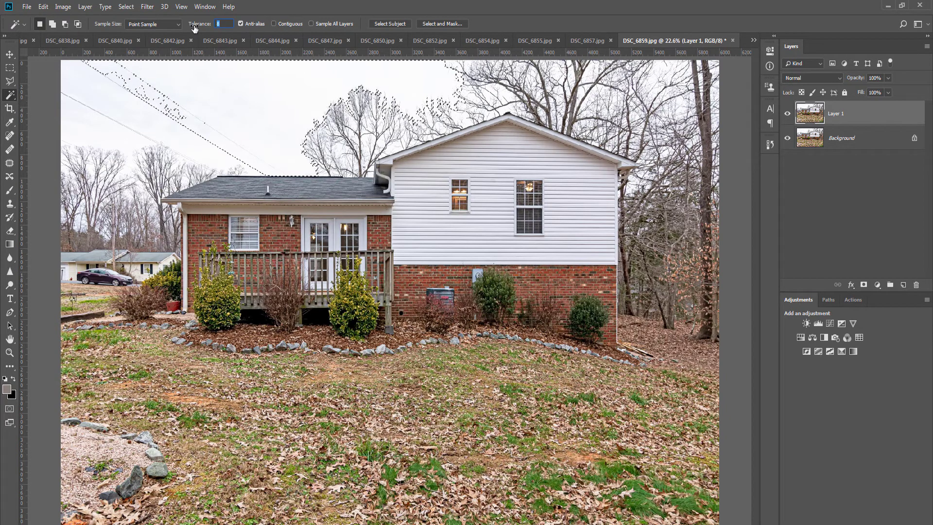
pyautogui.write('15')
pyautogui.click(210, 93)
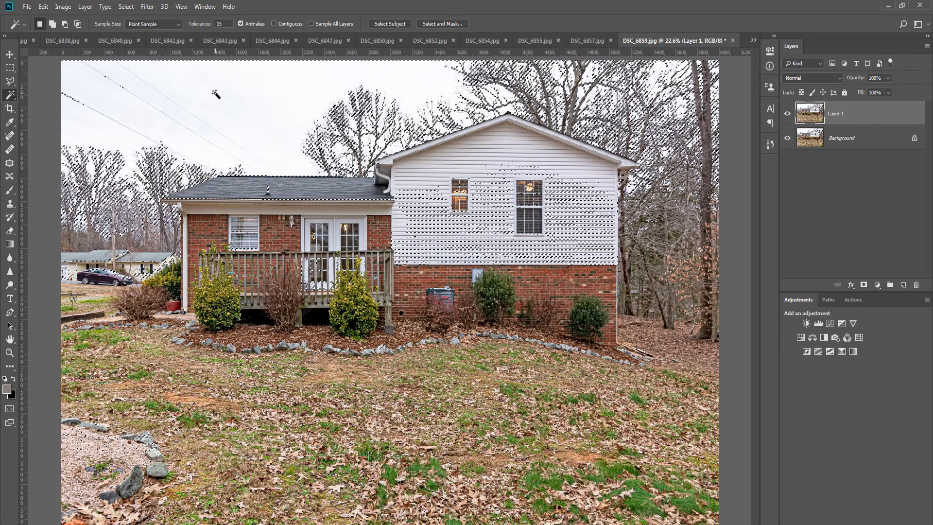
# - Subtract the house and yard from the sky selection with the Polygonal Lasso and mask the sky out of Layer 1
pyautogui.press('l')
pyautogui.scroll(-1, 583, 219)
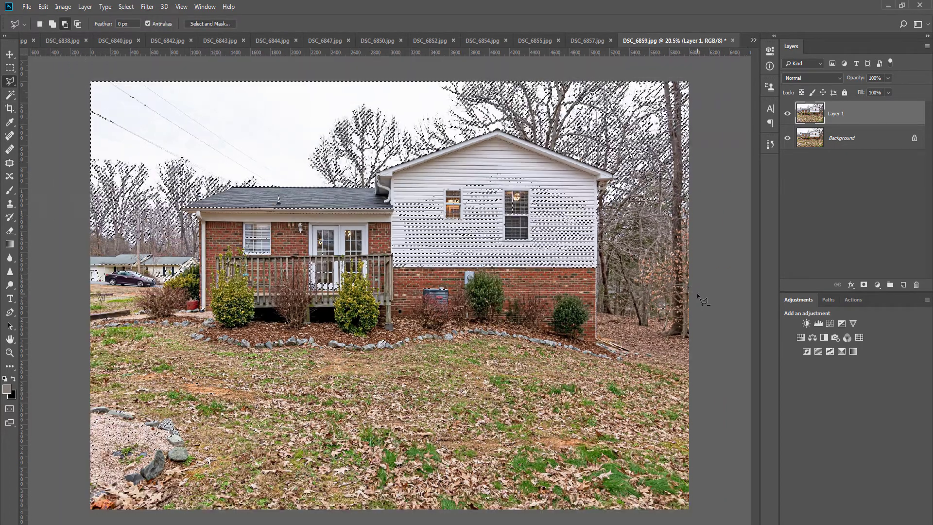
pyautogui.keyDown('alt'); pyautogui.click(690, 294); pyautogui.keyUp('alt')
pyautogui.moveTo(696, 504)
pyautogui.mouseDown()
pyautogui.moveTo(58, 513)
pyautogui.moveTo(86, 217)
pyautogui.moveTo(73, 232)
pyautogui.moveTo(155, 273)
pyautogui.moveTo(188, 250)
pyautogui.moveTo(127, 260)
pyautogui.moveTo(210, 256)
pyautogui.mouseUp()
pyautogui.moveTo(209, 212)
pyautogui.mouseDown()
pyautogui.moveTo(246, 193)
pyautogui.moveTo(380, 198)
pyautogui.mouseUp()
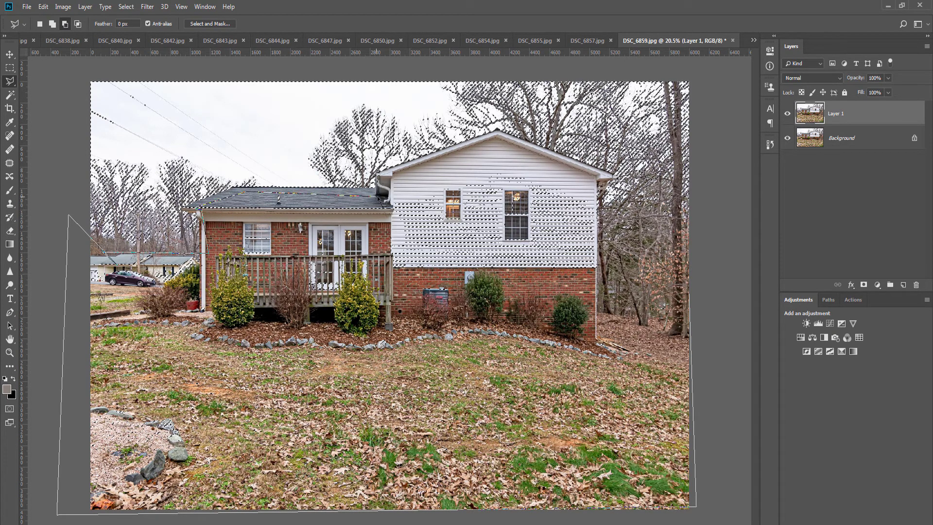
pyautogui.moveTo(419, 170)
pyautogui.mouseDown()
pyautogui.moveTo(503, 134)
pyautogui.moveTo(603, 184)
pyautogui.mouseUp()
pyautogui.click(605, 222)
pyautogui.click(716, 225)
pyautogui.click(690, 290)
pyautogui.click(864, 285)
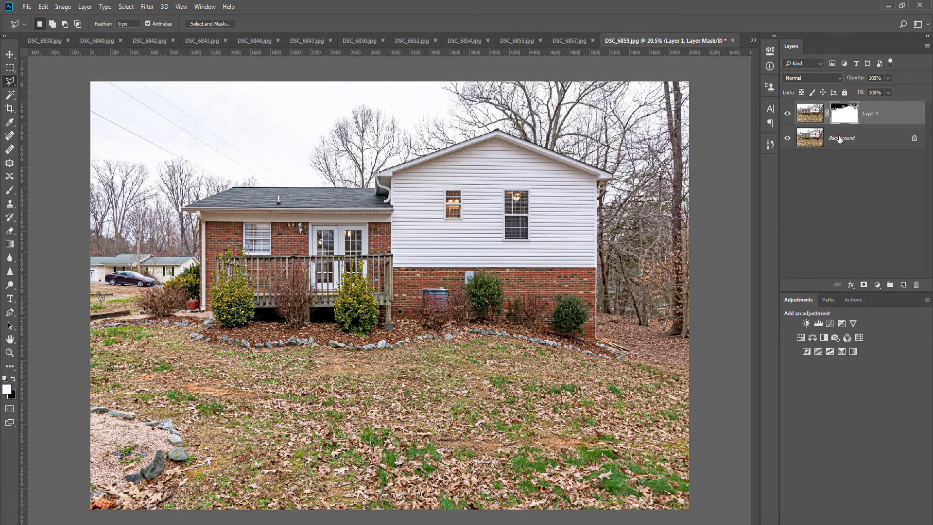
# - Place the sky image 001.jpg from the Total Commander sky folder above the Background layer, scaled to about 129%
pyautogui.click(861, 138)
pyautogui.press('v')
pyautogui.hotkey('alt', 'Tab')
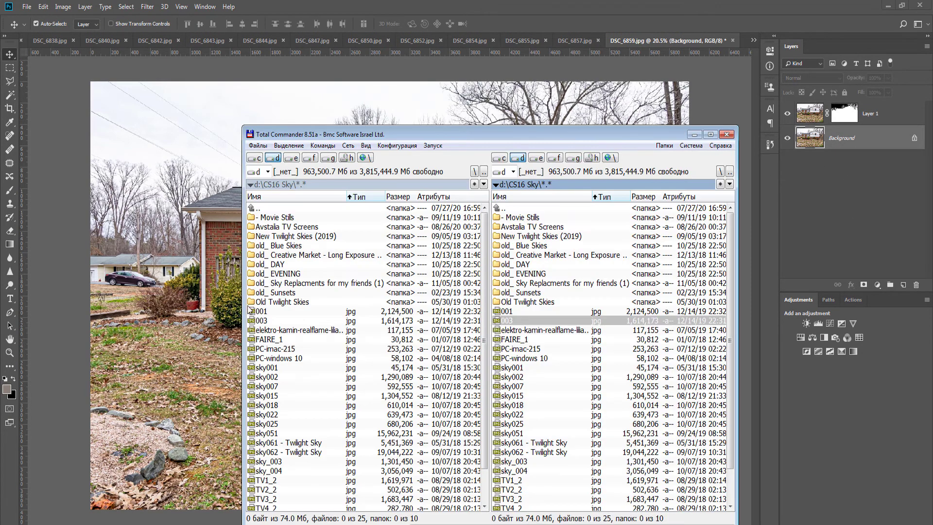
pyautogui.moveTo(263, 311); pyautogui.dragTo(280, 301)
pyautogui.hotkey('alt', 'Tab')
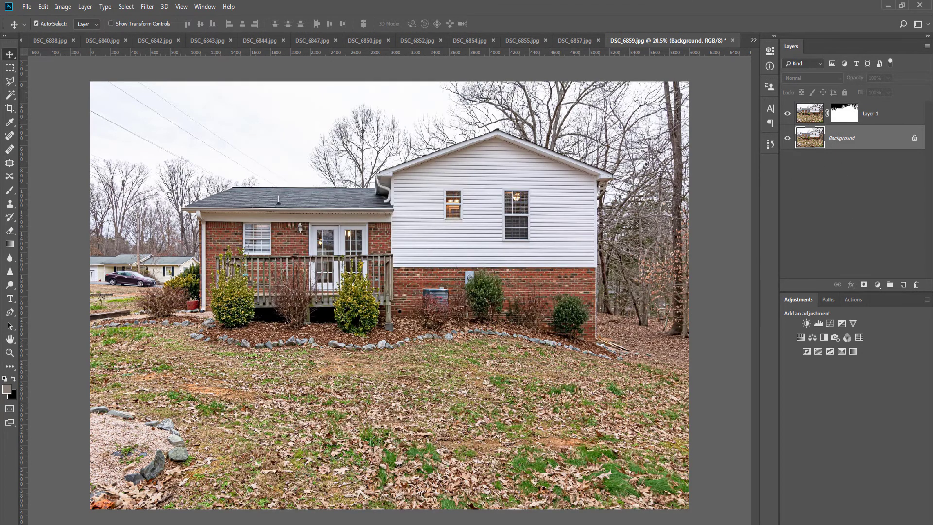
pyautogui.moveTo(670, 96); pyautogui.dragTo(752, 38)
pyautogui.moveTo(610, 316); pyautogui.dragTo(594, 280)
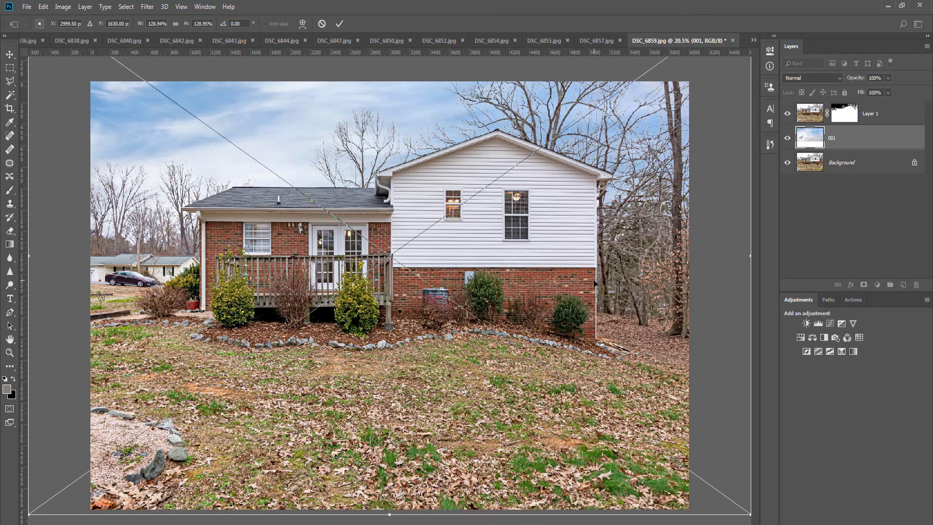
pyautogui.press('Return')
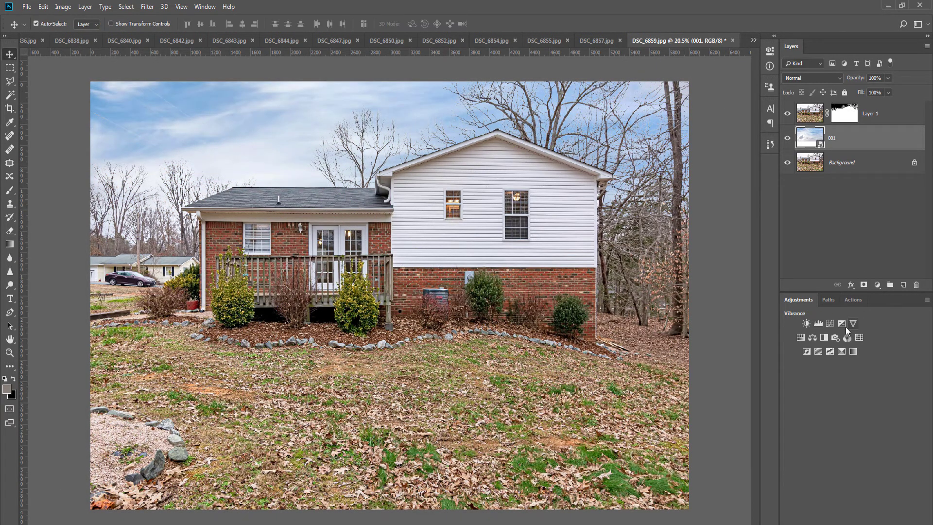
# - Brighten the highlights of the masked house layer with a clipped Levels adjustment and collapse the adjustment properties
pyautogui.click(899, 119)
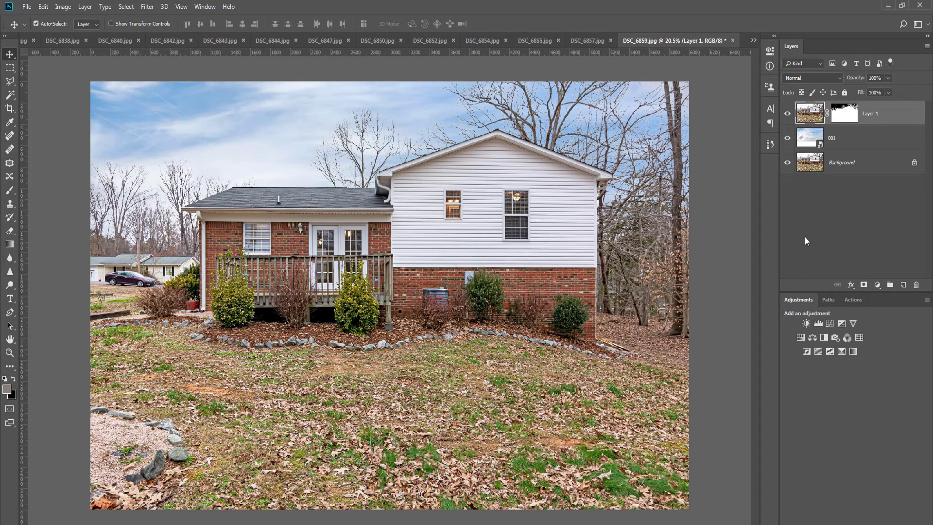
pyautogui.click(818, 323)
pyautogui.hotkey('ctrl', 'alt', 'g')
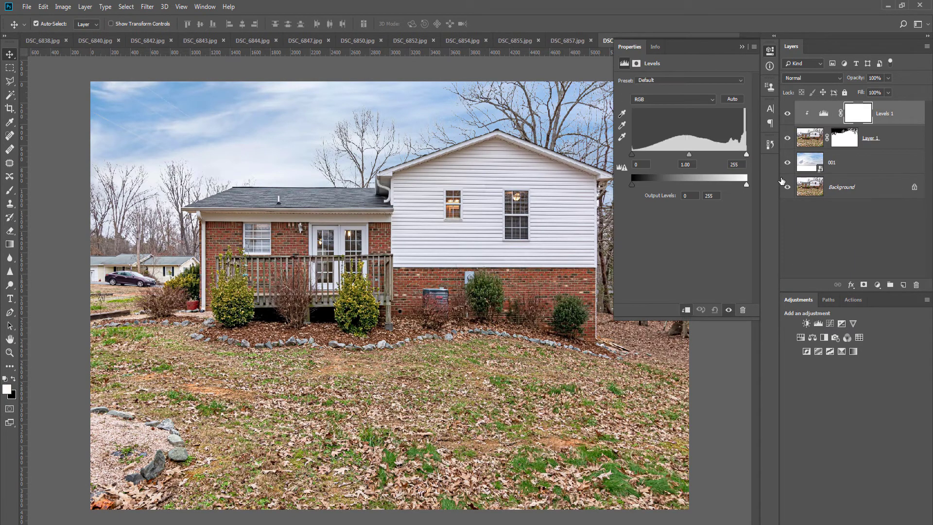
pyautogui.moveTo(746, 155); pyautogui.dragTo(736, 158)
pyautogui.click(772, 53)
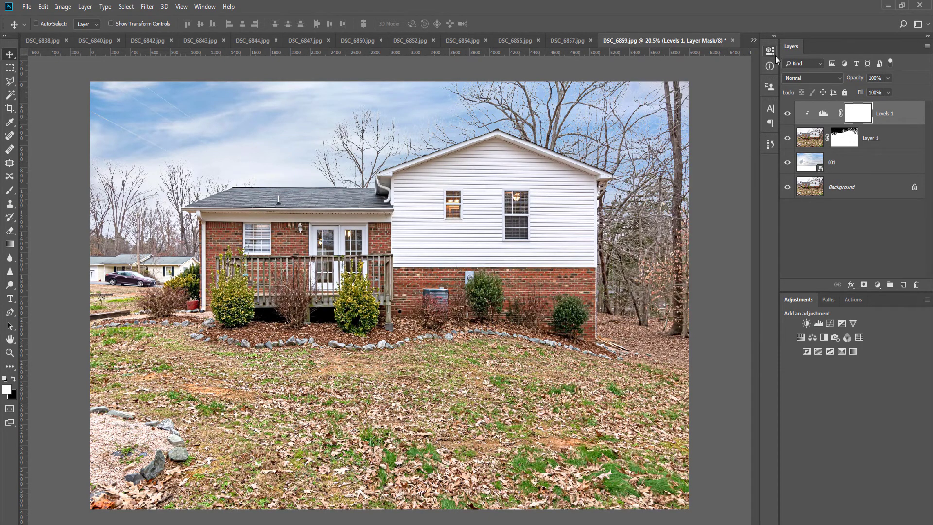
# - Merge all layers, then close DSC_6859 saving it as a JPEG at quality 12
pyautogui.hotkey('ctrl', 'shift', 'e')
pyautogui.hotkey('ctrl', 'w')
pyautogui.press('space')
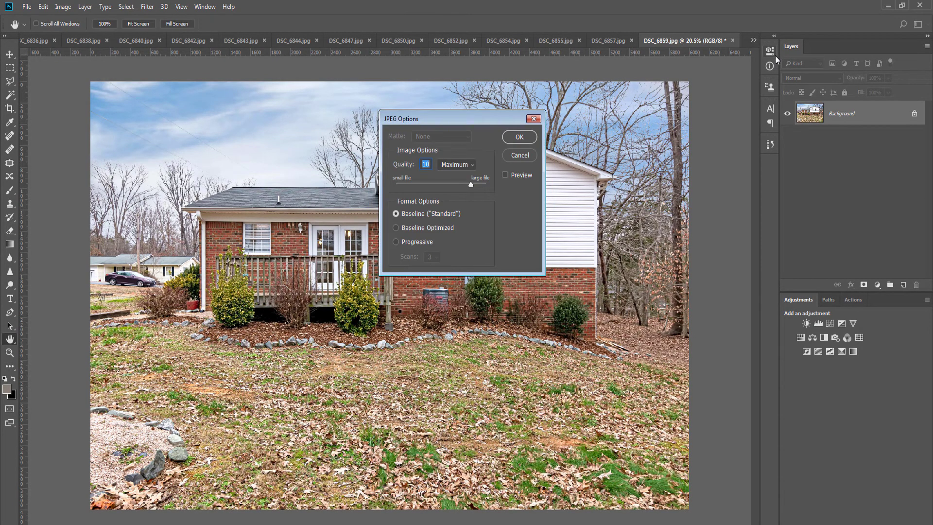
pyautogui.write('12')
pyautogui.press('Return')
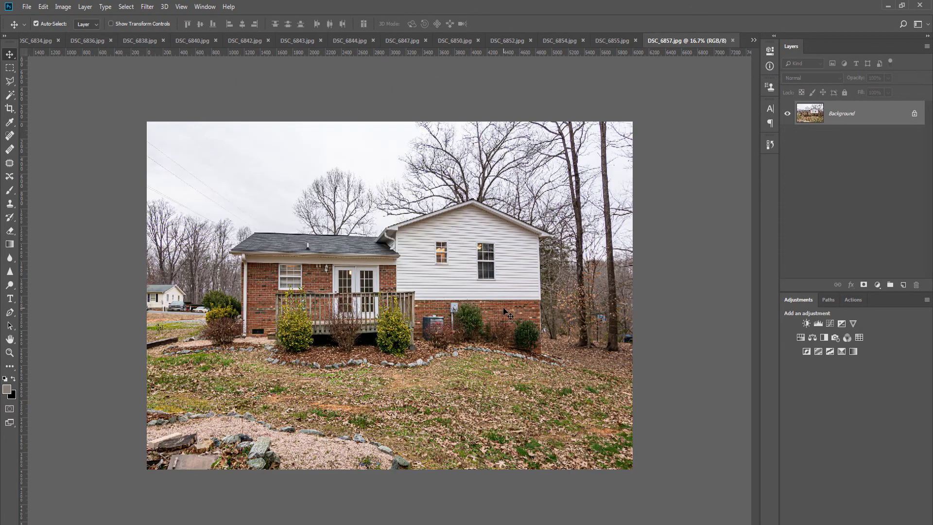
# - Brighten DSC_6857 with Curves and Levels over a background copy, merge them at 66% opacity, and merge the result down
pyautogui.hotkey('ctrl', 'j')
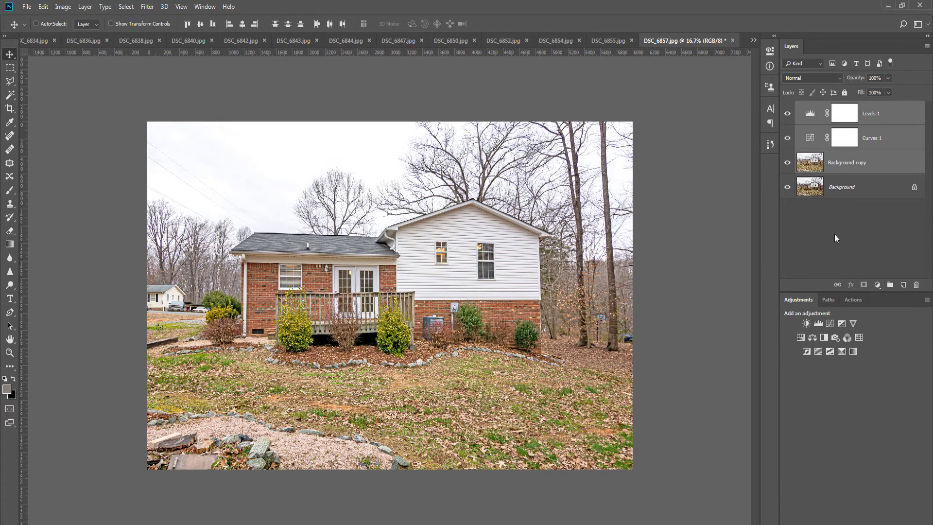
pyautogui.click(889, 78)
pyautogui.click(865, 90)
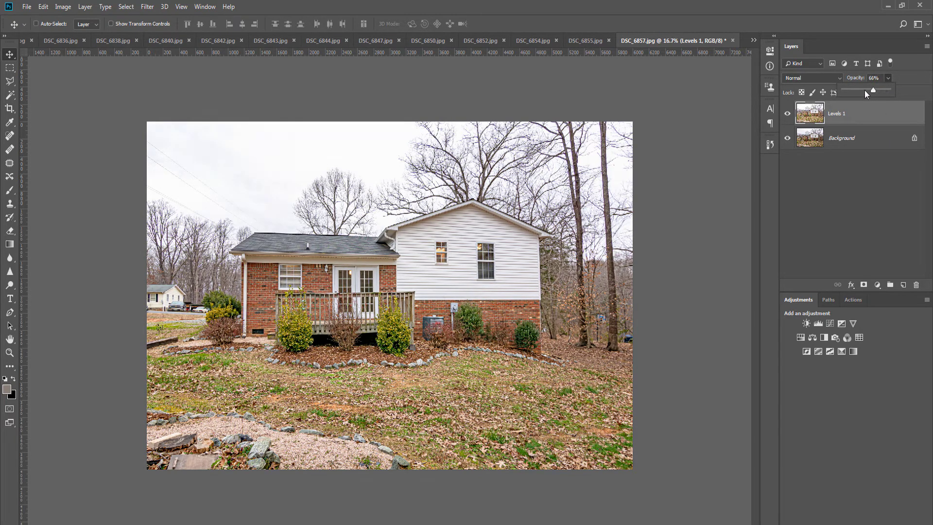
pyautogui.hotkey('ctrl', 'e')
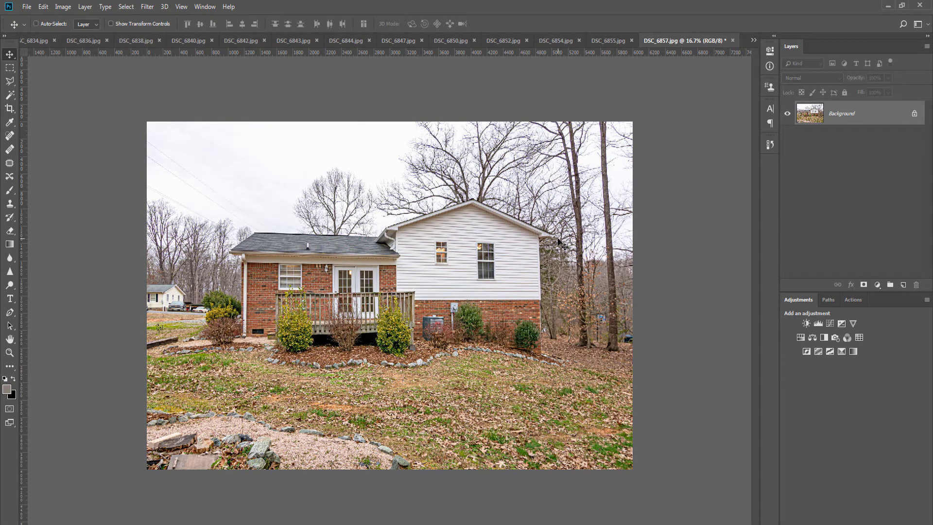
# - Duplicate the Background layer and place vertical guides along both side walls of the house
pyautogui.hotkey('ctrl', 'j')
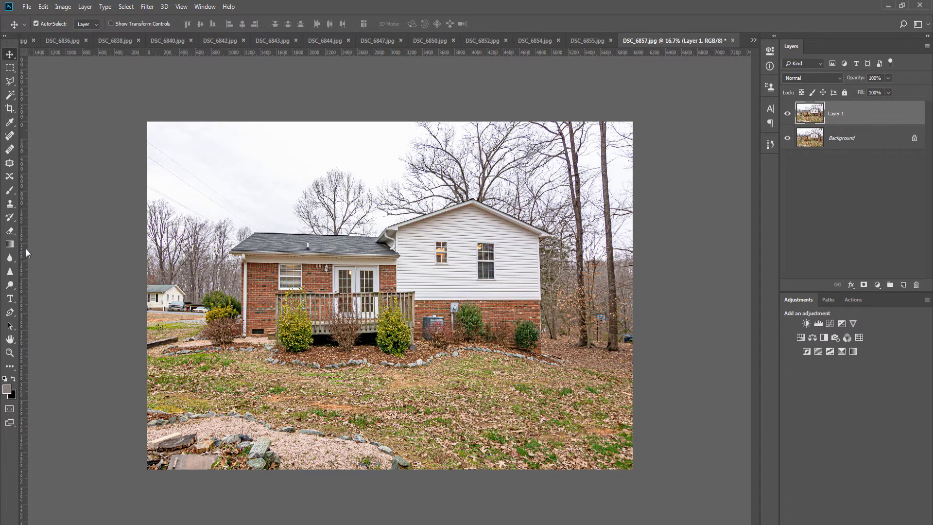
pyautogui.moveTo(27, 253); pyautogui.dragTo(241, 239)
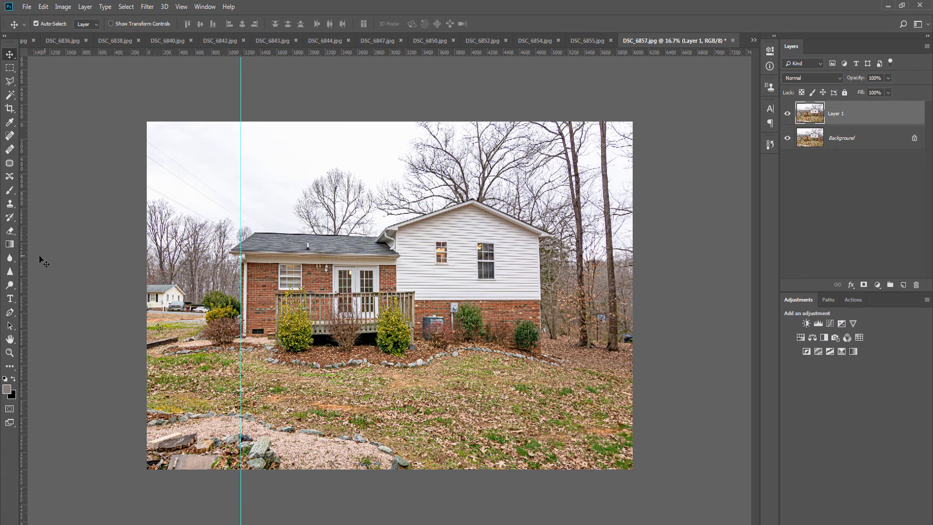
pyautogui.moveTo(23, 262); pyautogui.dragTo(543, 261)
# - Straighten the house walls against the guides with a perspective transform to 105% width, merge the layer down, and hide the guides
pyautogui.hotkey('ctrl', 't')
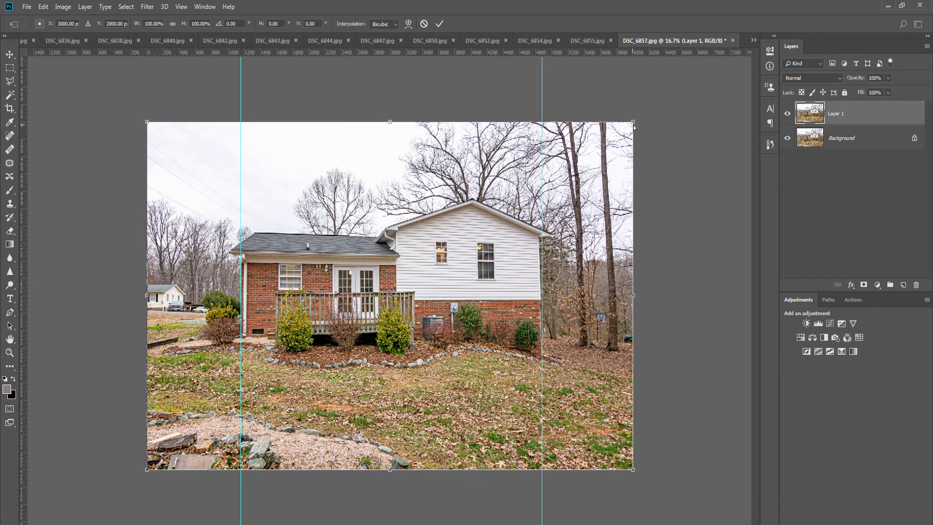
pyautogui.moveTo(635, 127); pyautogui.dragTo(641, 125)
pyautogui.press('Return')
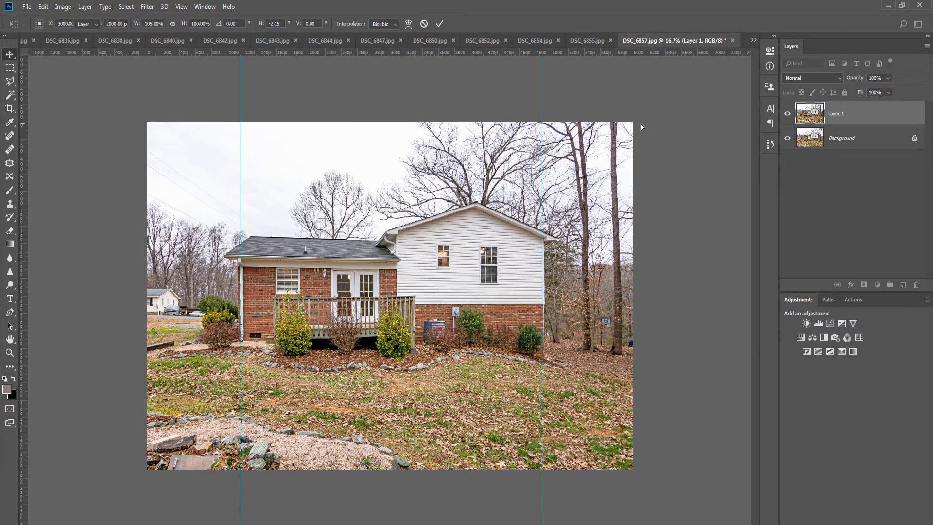
pyautogui.hotkey('ctrl', 'e')
pyautogui.hotkey('ctrl', ';')
# - Duplicate the straightened Background layer and select its sky with the Magic Wand at tolerance 15
pyautogui.hotkey('ctrl', 'j')
pyautogui.press('w')
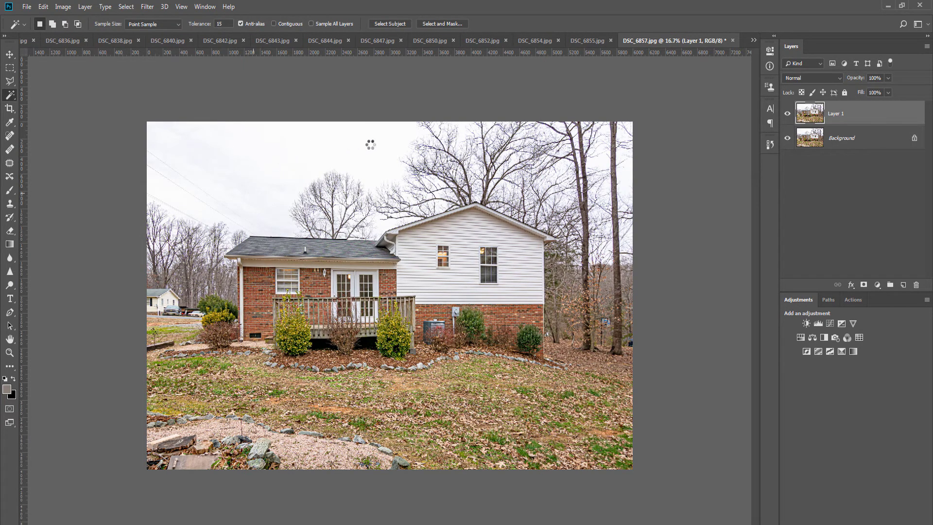
pyautogui.click(372, 148)
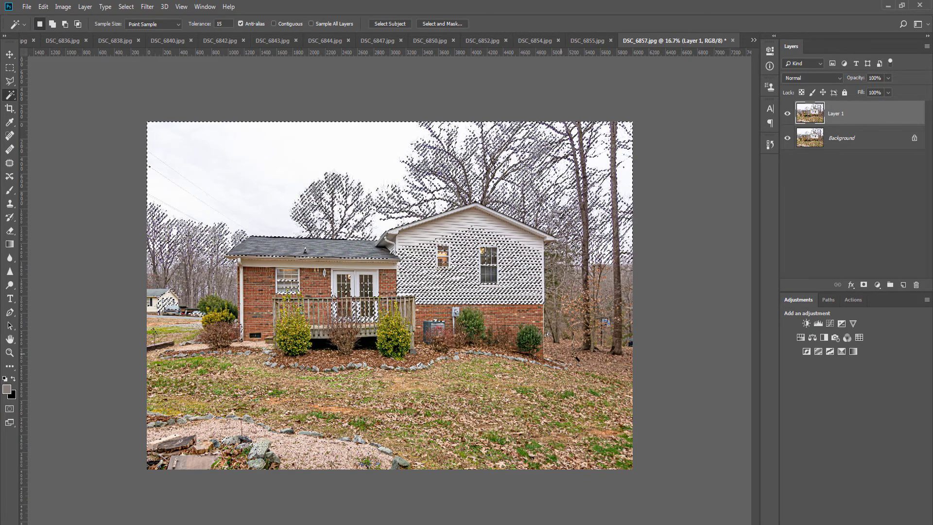
# - Remove the yard, roof and siding from the sky selection with the Polygonal Lasso and hide the sky with a layer mask
pyautogui.press('l')
pyautogui.click(633, 357)
pyautogui.click(674, 481)
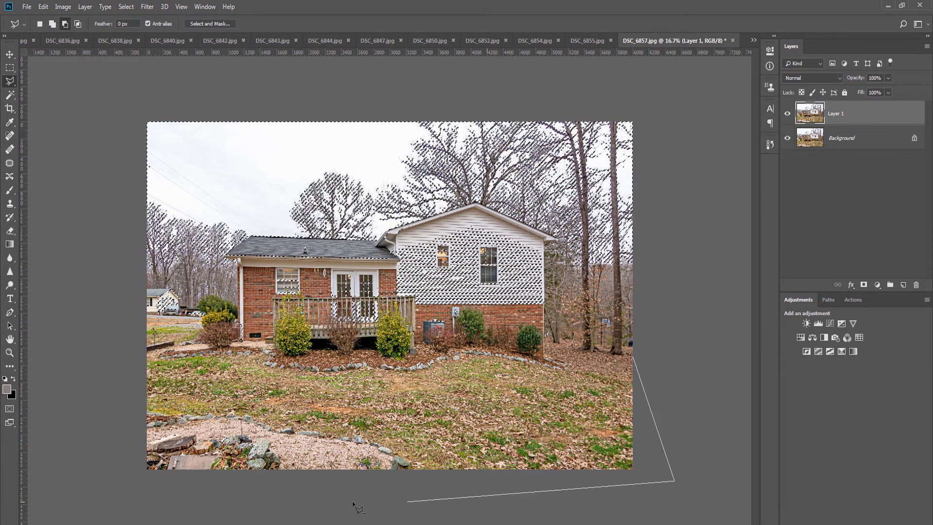
pyautogui.click(38, 484)
pyautogui.click(71, 242)
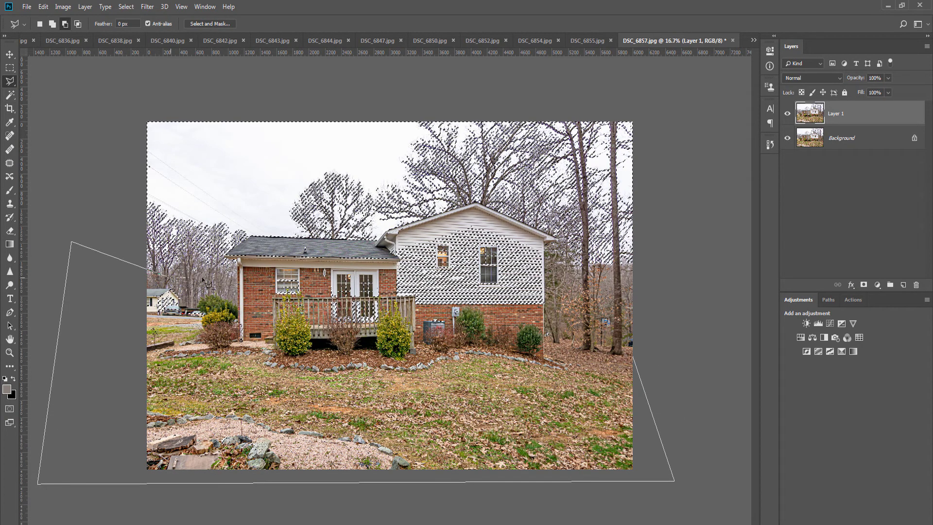
pyautogui.click(227, 257)
pyautogui.click(254, 243)
pyautogui.moveTo(396, 239)
pyautogui.mouseDown()
pyautogui.moveTo(467, 213)
pyautogui.moveTo(498, 215)
pyautogui.moveTo(559, 241)
pyautogui.mouseUp()
pyautogui.click(561, 242)
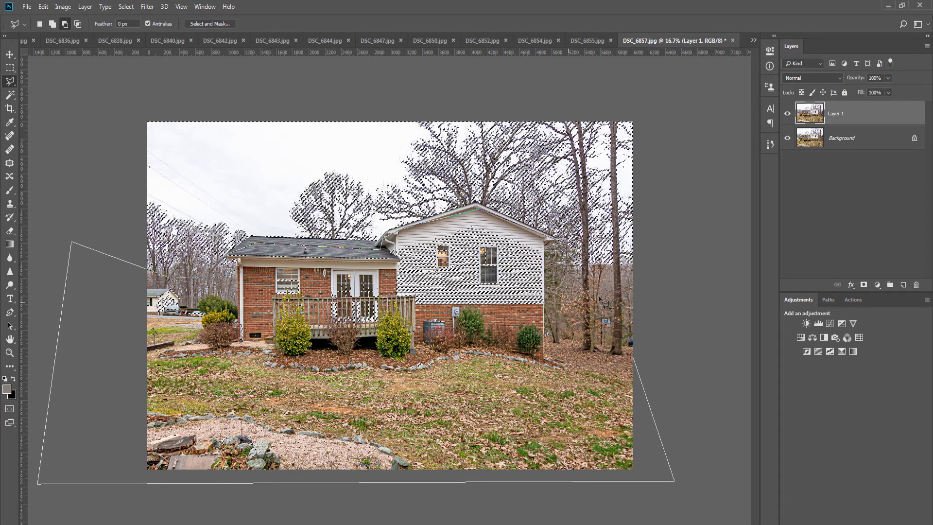
pyautogui.doubleClick(661, 279)
pyautogui.keyDown('alt'); pyautogui.click(864, 285); pyautogui.keyUp('alt')
# - Place the sky image 001 between the Background and the masked house layer, scaled to 132.69%
pyautogui.click(850, 138)
pyautogui.press('v')
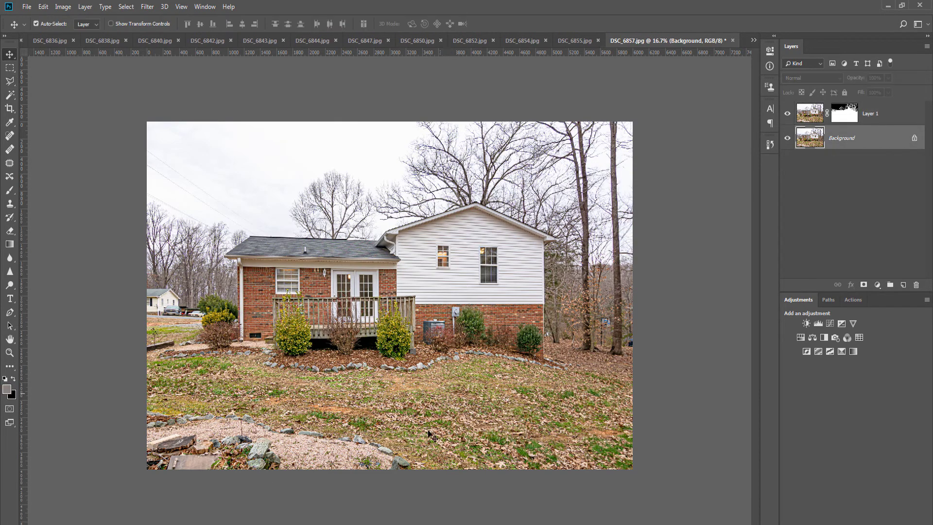
pyautogui.click(367, 524)
pyautogui.moveTo(261, 307); pyautogui.dragTo(205, 283)
pyautogui.moveTo(576, 146); pyautogui.dragTo(607, 168)
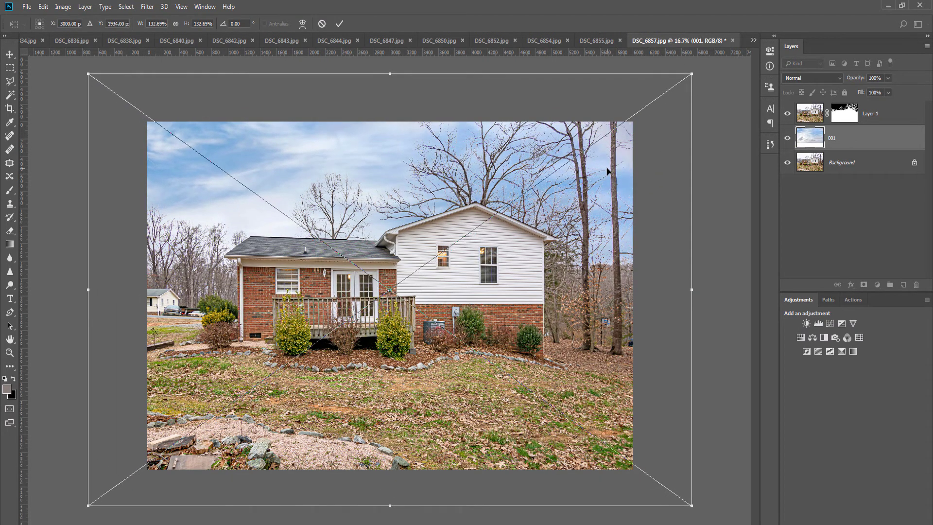
pyautogui.press('Return')
pyautogui.press('Return')
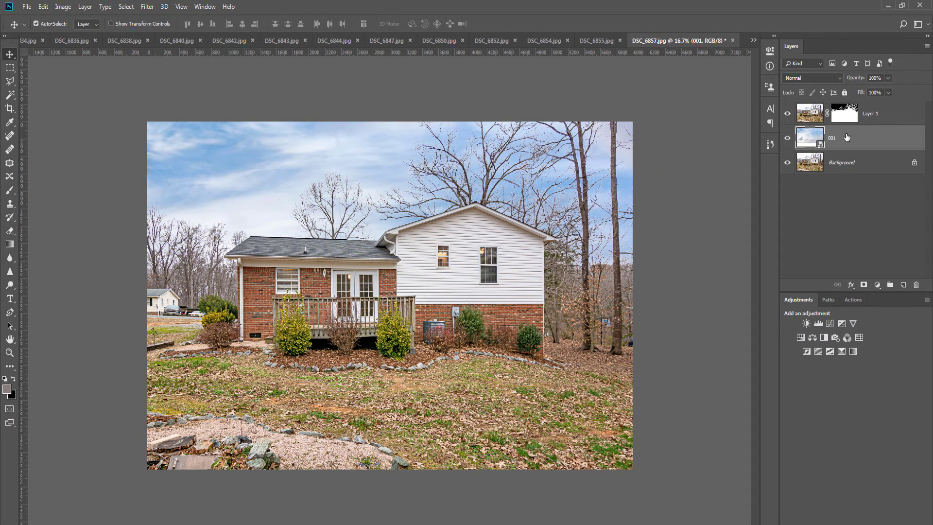
# - Brighten the highlights of the masked house layer in DSC_6857 with a clipped Levels adjustment
pyautogui.click(883, 120)
pyautogui.click(819, 323)
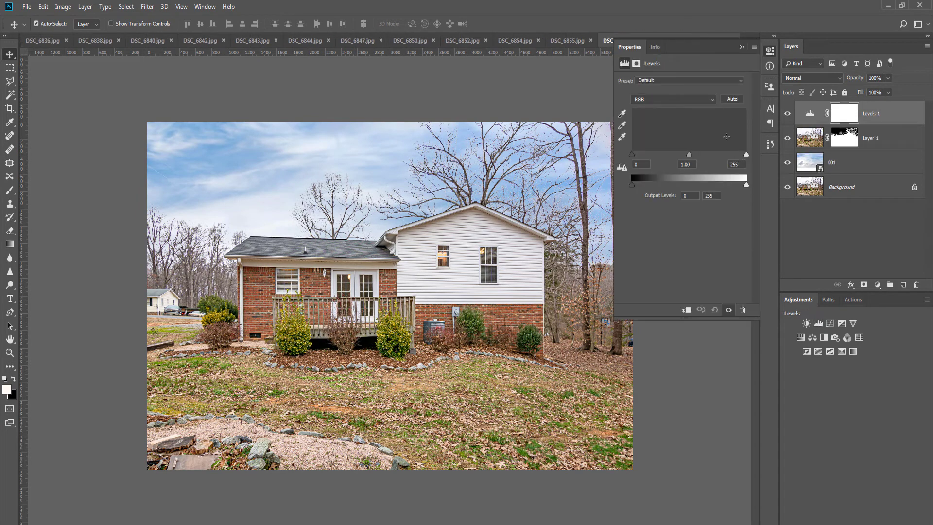
pyautogui.moveTo(745, 156); pyautogui.dragTo(742, 156)
pyautogui.hotkey('ctrl', 'alt', 'g')
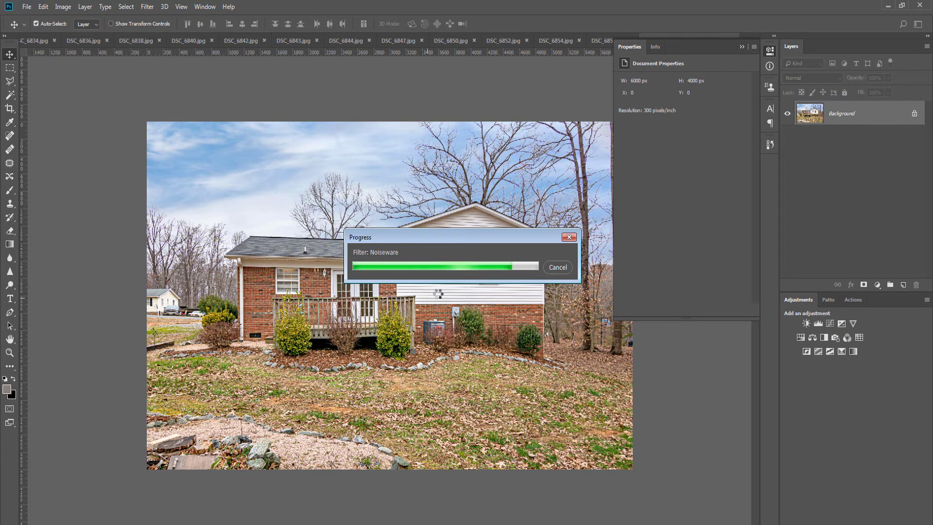
# - Save DSC_6857 as a JPEG at quality 12 with the Baseline ("Standard") option and close it
pyautogui.press('o')
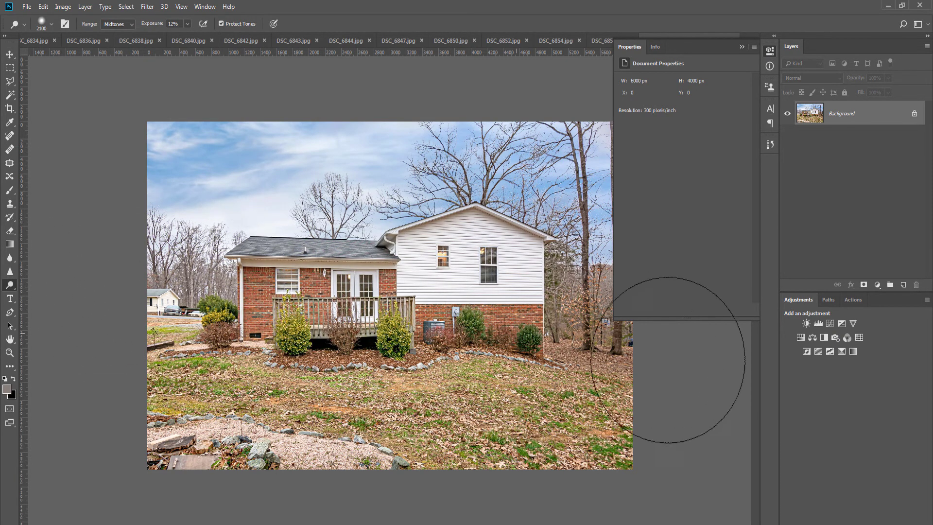
pyautogui.hotkey('ctrl', 'w')
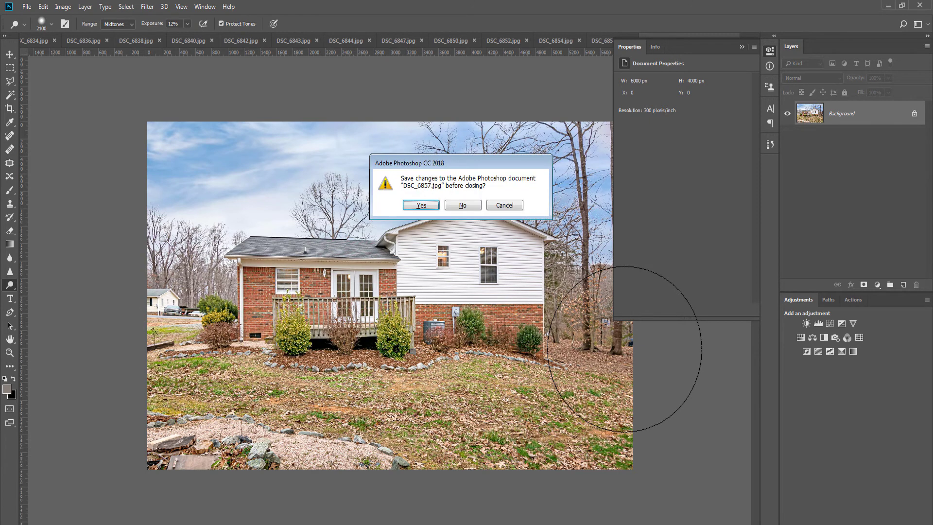
pyautogui.press('Return')
pyautogui.press('Return')
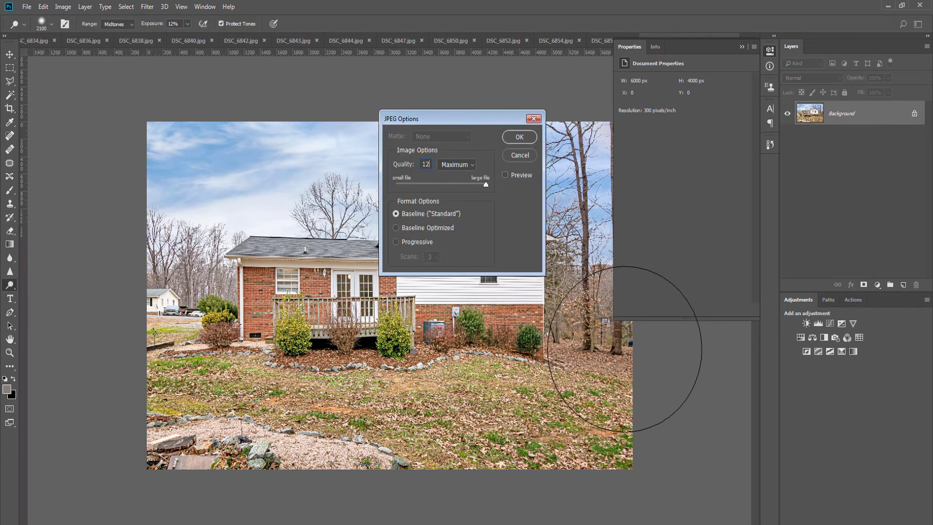
pyautogui.click(774, 48)
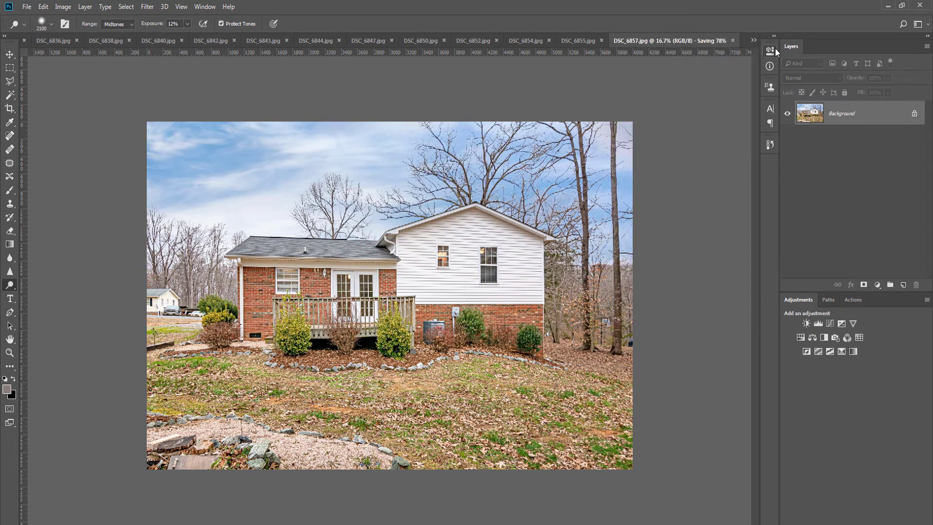
pyautogui.click(756, 41)
pyautogui.click(721, 10)
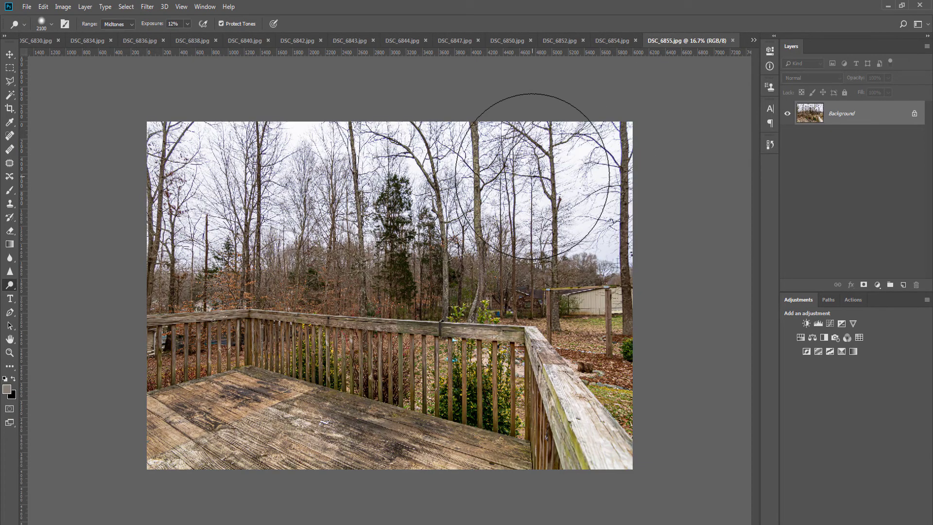
pyautogui.hotkey('ctrl', 'j')
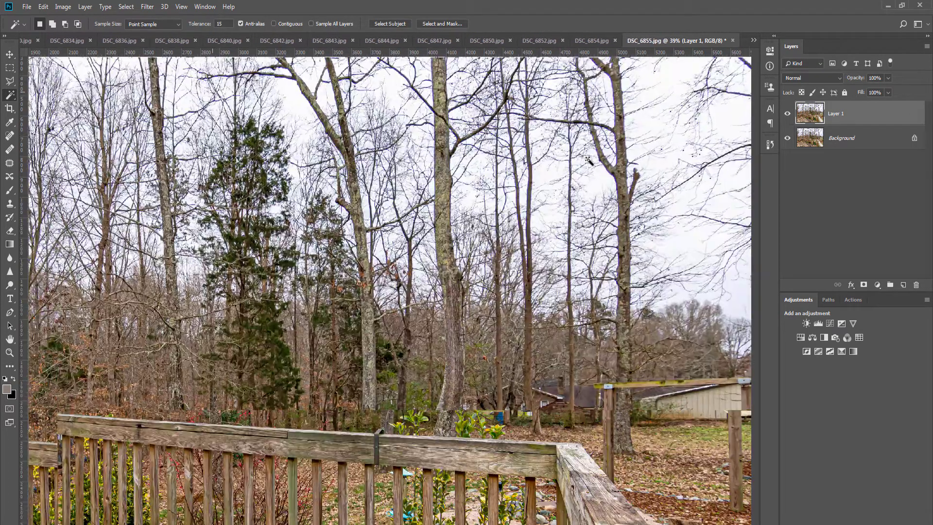
pyautogui.scroll(3, 588, 160)
pyautogui.click(603, 194)
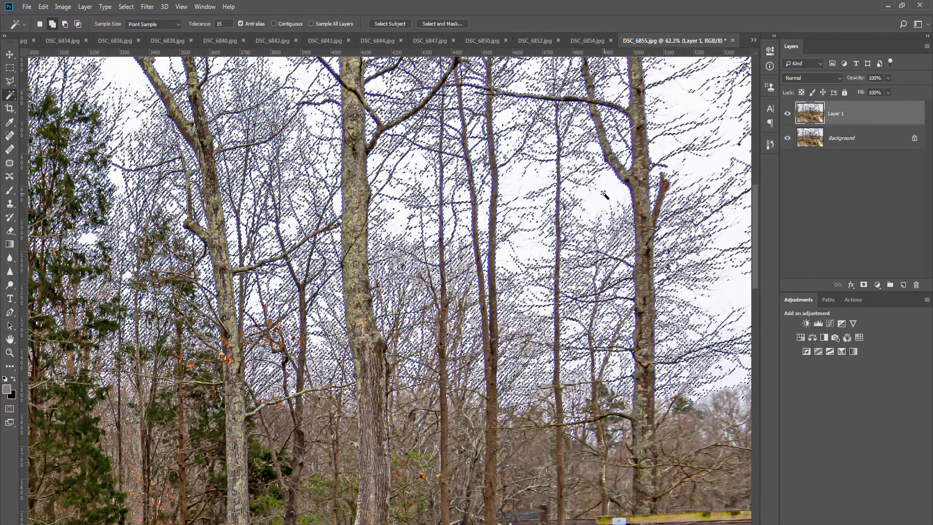
pyautogui.scroll(-4, 604, 194)
pyautogui.scroll(-4, 605, 197)
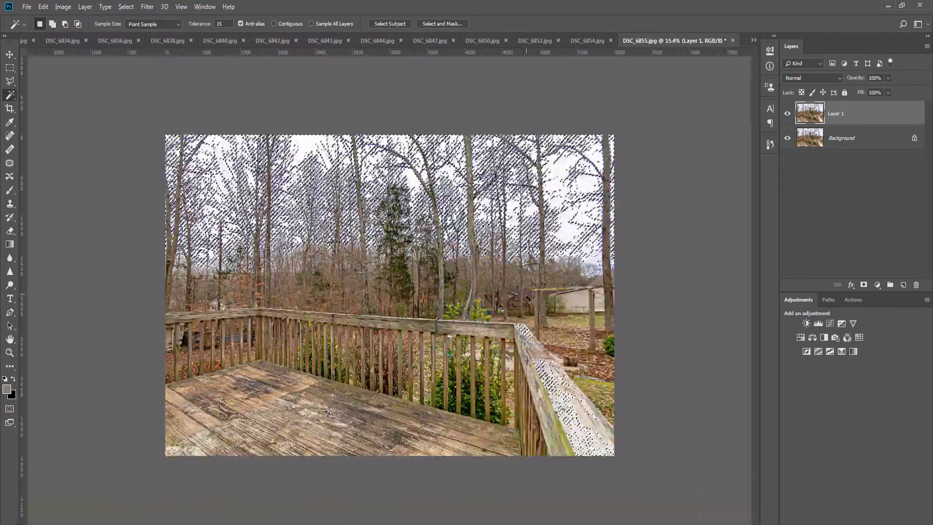
pyautogui.press('m')
pyautogui.click(519, 312)
pyautogui.scroll(-3, 519, 313)
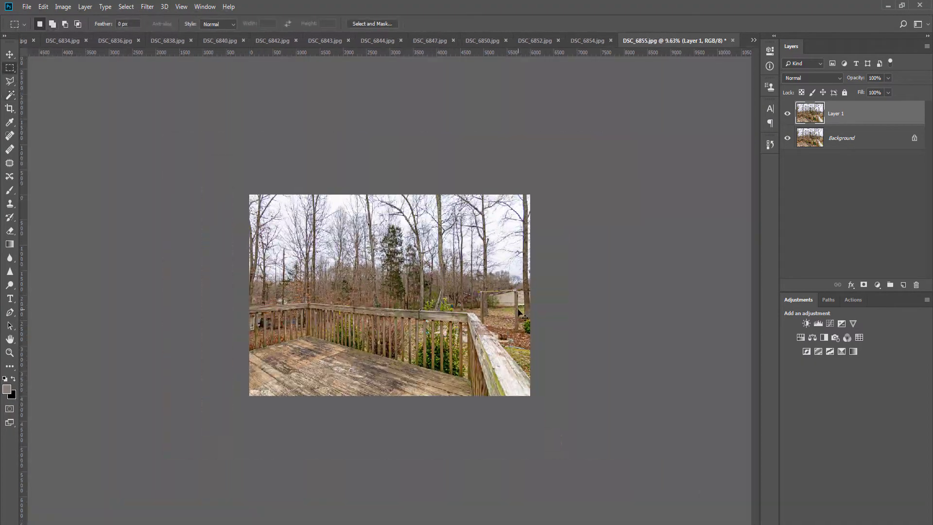
# - Apply Lens Correction to the duplicated layer of DSC_6855 and merge it down into the Background
pyautogui.hotkey('ctrl', 'shift', 'r')
pyautogui.press('Return')
pyautogui.hotkey('ctrl', 'e')
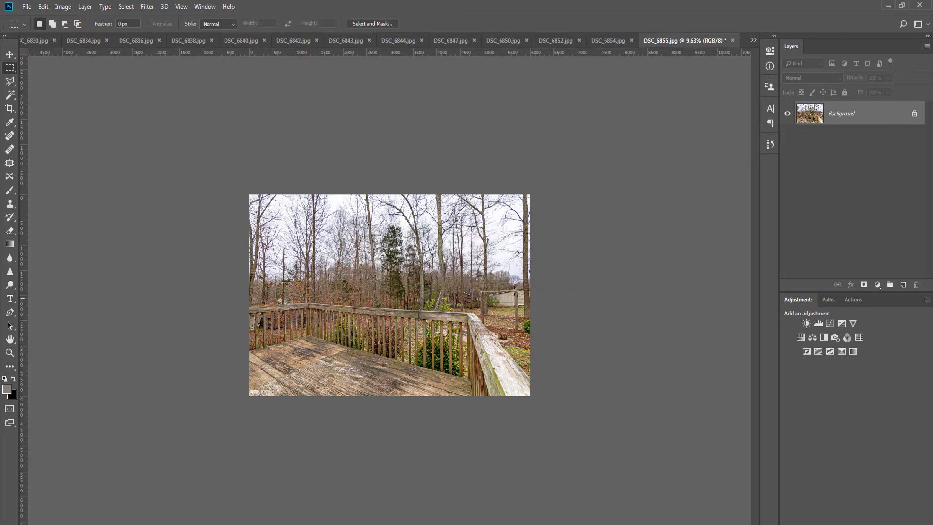
# - Duplicate the corrected Background layer and select its sky with the Magic Wand at tolerance 15
pyautogui.press('v')
pyautogui.scroll(7, 502, 285)
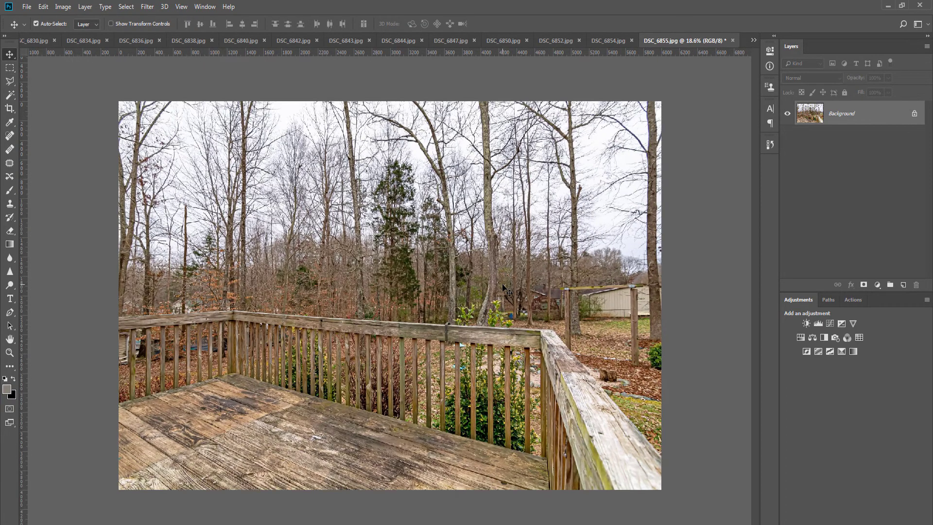
pyautogui.hotkey('ctrl', 'j')
pyautogui.press('w')
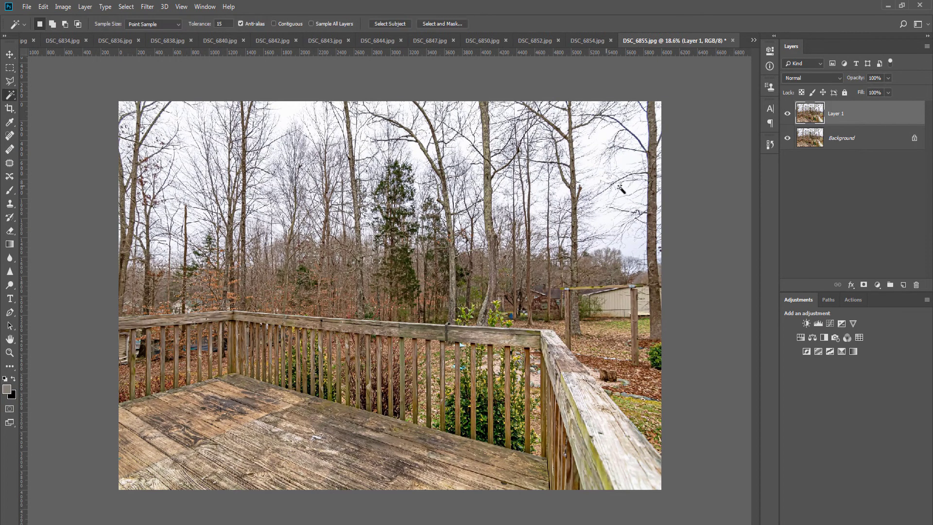
pyautogui.scroll(5, 607, 157)
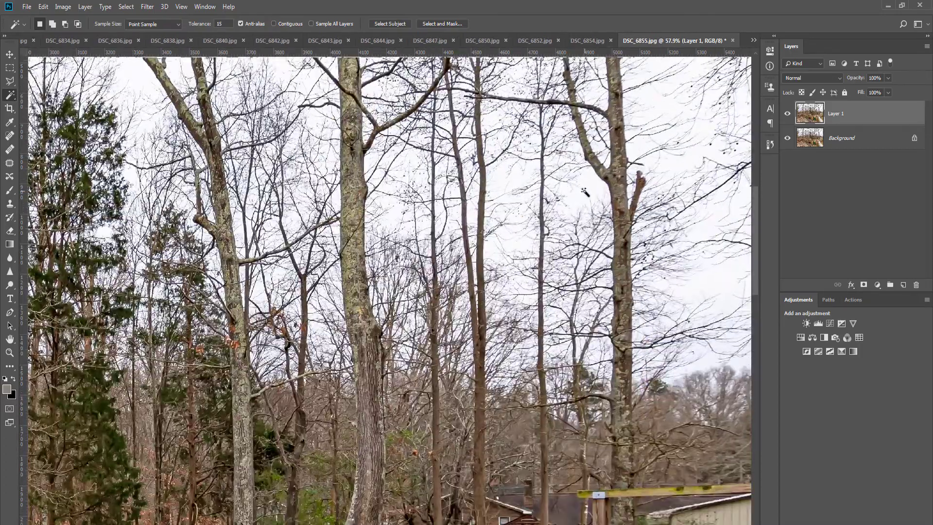
pyautogui.click(585, 192)
pyautogui.scroll(-6, 585, 192)
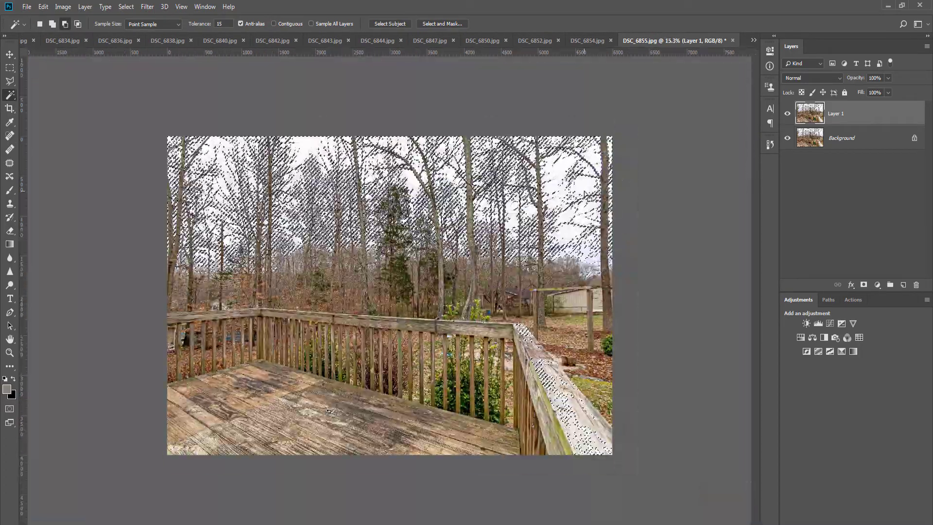
# - Remove the deck, railing and yard from the sky selection with the Polygonal Lasso and hide the sky with a layer mask
pyautogui.press('l')
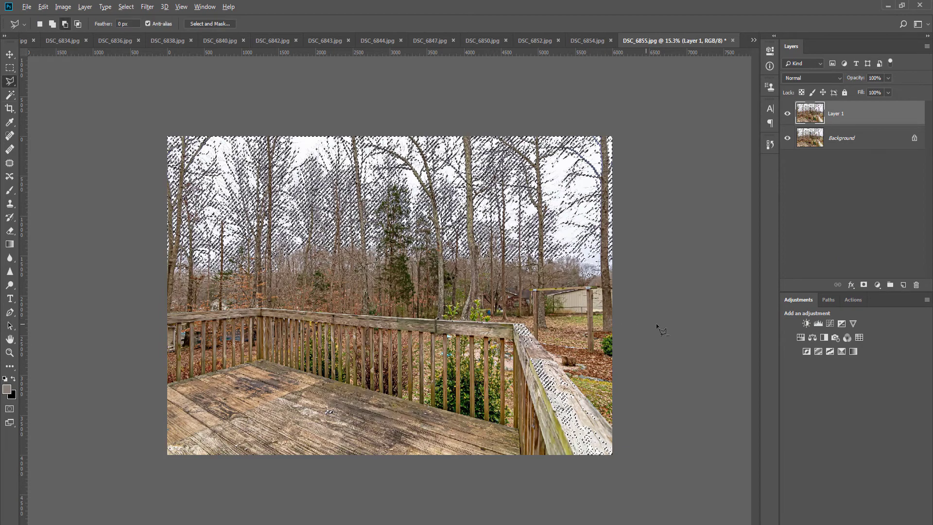
pyautogui.click(612, 302)
pyautogui.click(659, 468)
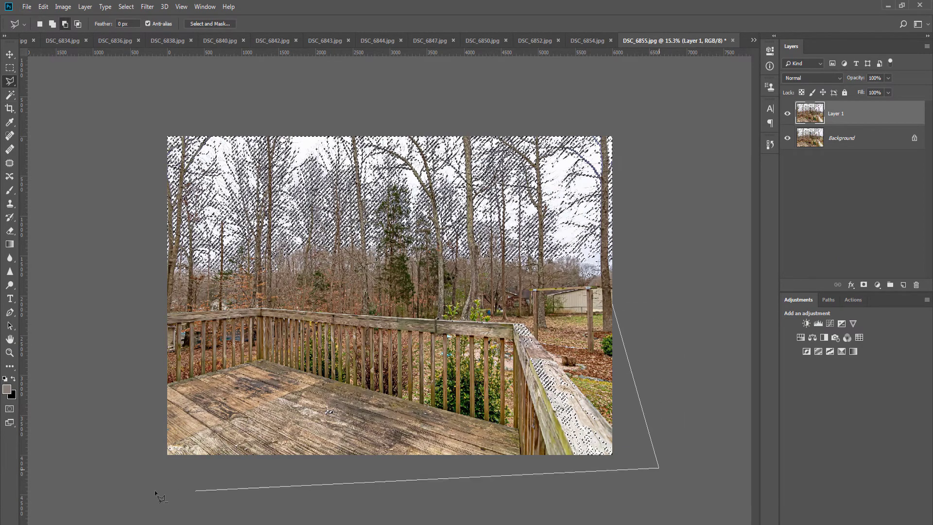
pyautogui.click(146, 491)
pyautogui.click(116, 291)
pyautogui.click(611, 301)
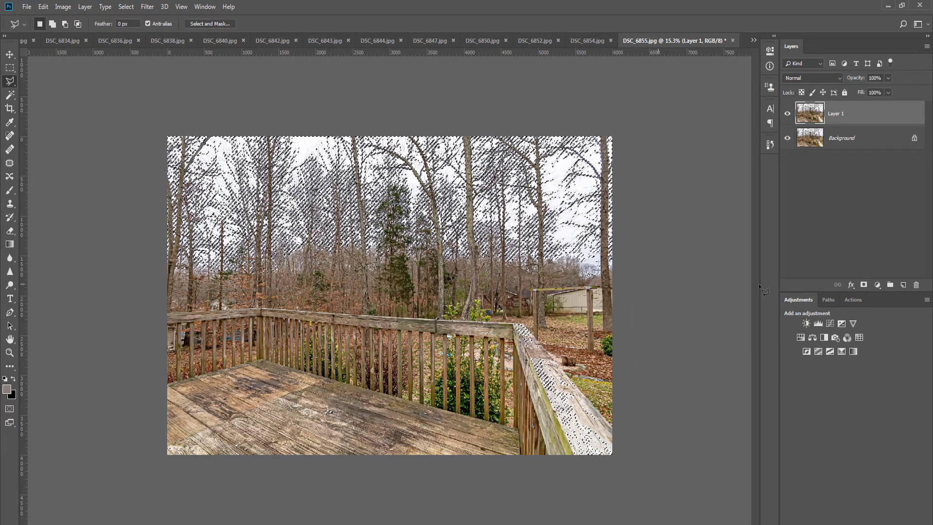
pyautogui.click(859, 289)
# - Place the sky image 001 between the Background and the masked deck layer, scaled to 119.62% width and 148.48% height
pyautogui.click(855, 138)
pyautogui.press('v')
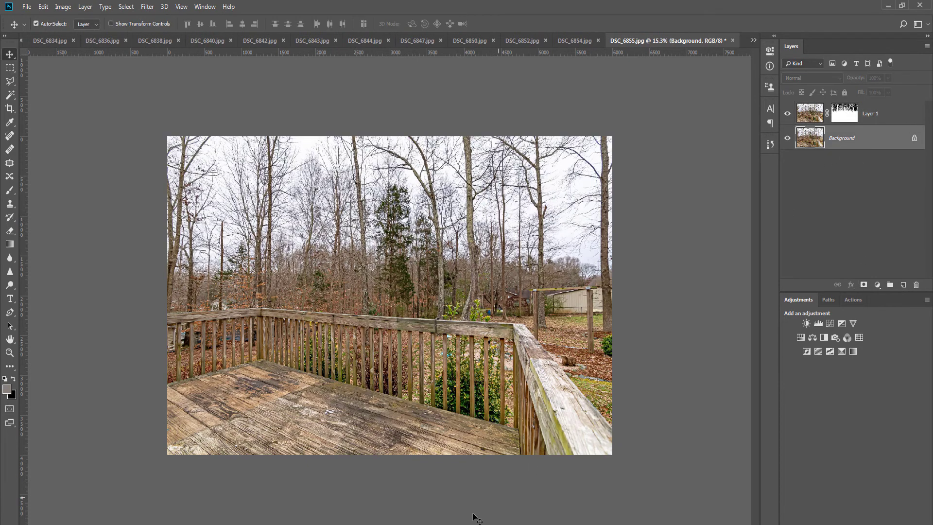
pyautogui.hotkey('alt', 'Tab')
pyautogui.moveTo(271, 313); pyautogui.dragTo(199, 306)
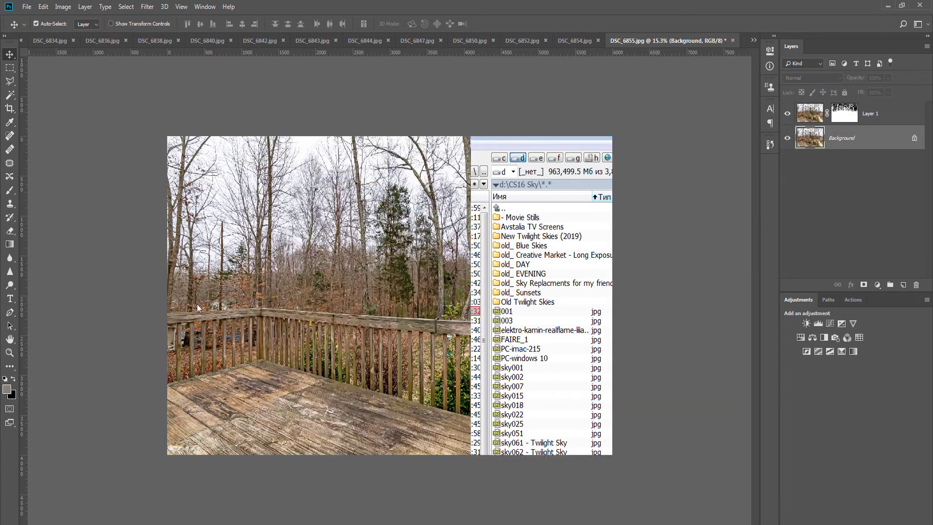
pyautogui.moveTo(606, 143); pyautogui.dragTo(646, 78)
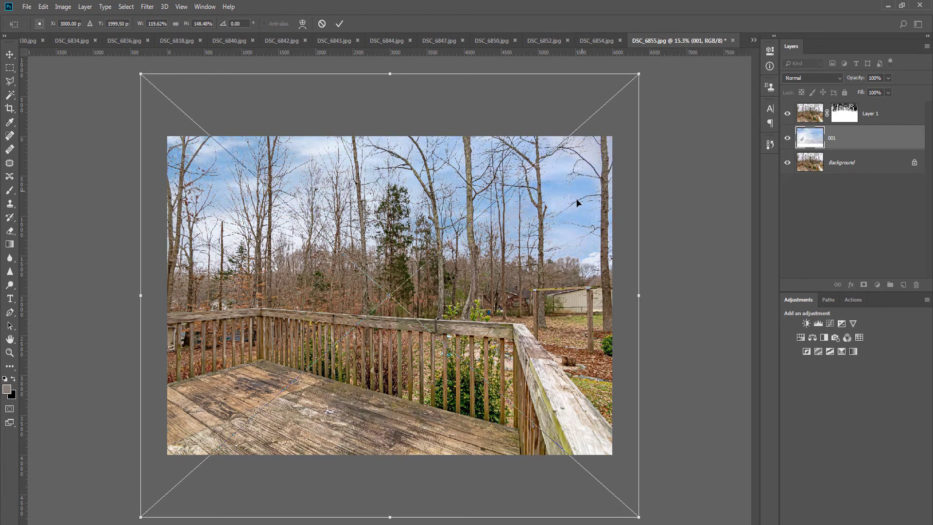
pyautogui.press('Return')
# - Brighten the masked deck layer with a clipped Levels adjustment, setting the white input level to 234
pyautogui.click(882, 119)
pyautogui.click(818, 323)
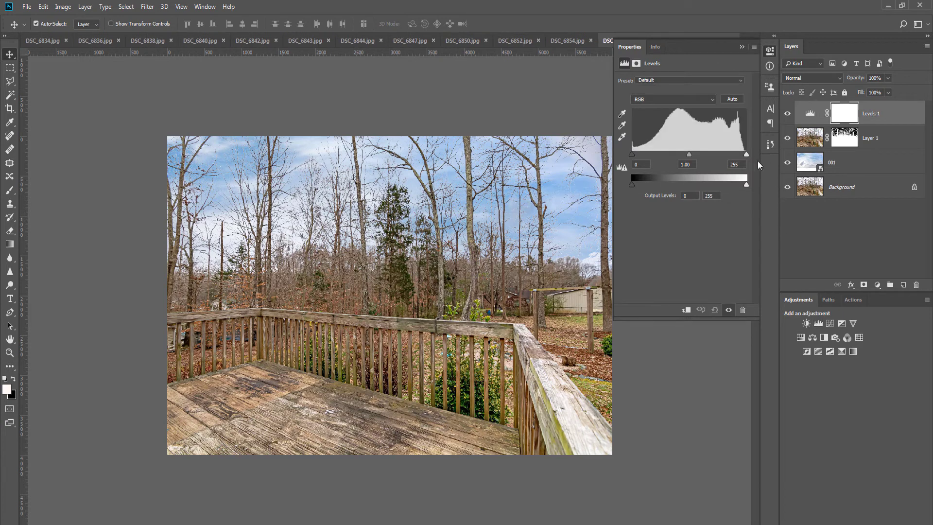
pyautogui.moveTo(747, 155); pyautogui.dragTo(737, 155)
pyautogui.hotkey('ctrl', 'alt', 'g')
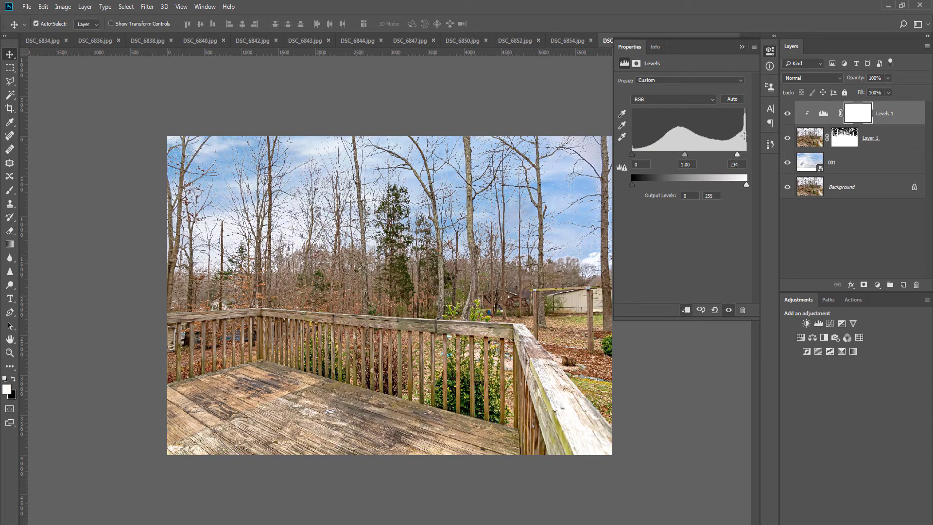
pyautogui.click(771, 52)
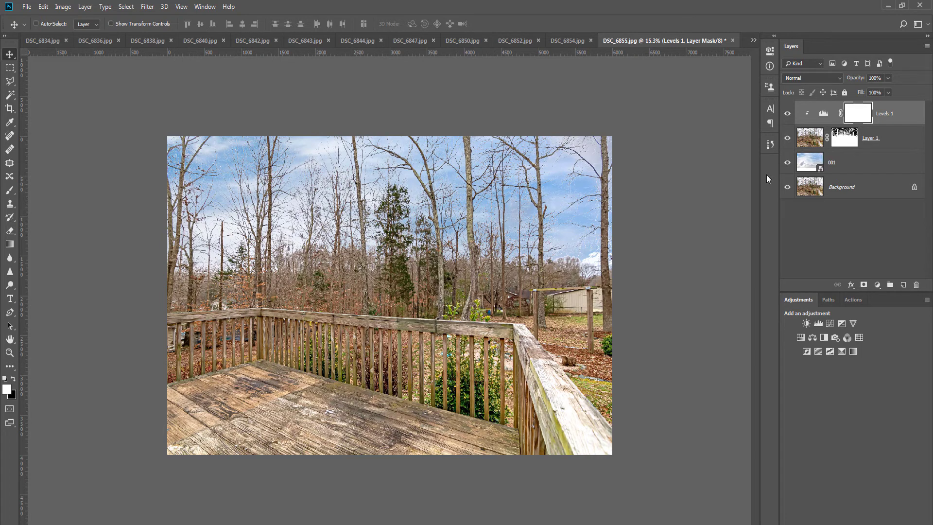
# - Merge all visible layers of DSC_6855, then save and close the photo
pyautogui.hotkey('ctrl', 'shift', 'e')
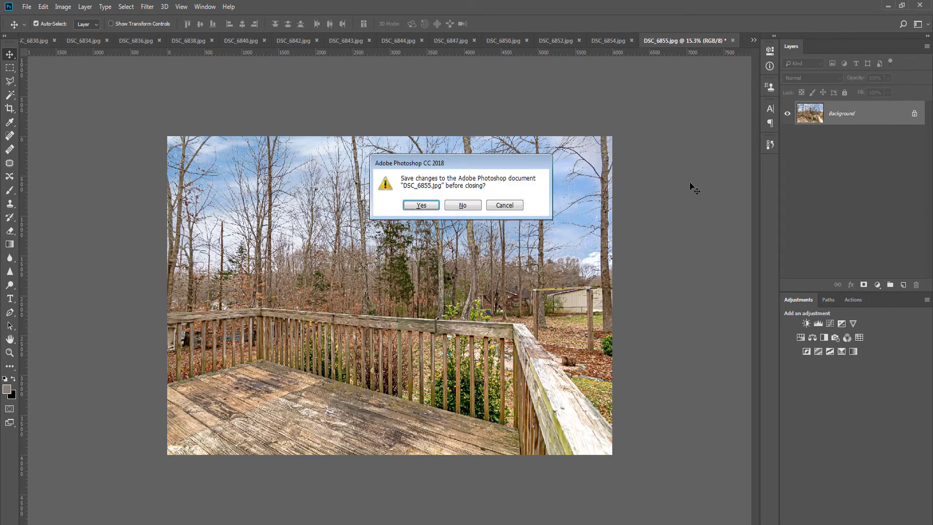
pyautogui.press('space')
pyautogui.press('Return')
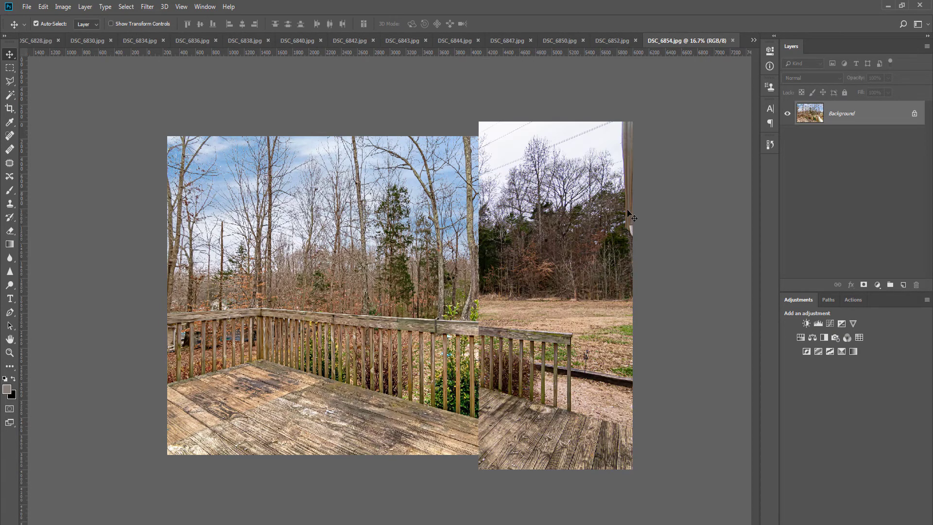
# - Duplicate the Background layer of DSC_6854 and select its sky with the Magic Wand at tolerance 15
pyautogui.hotkey('ctrl', 'j')
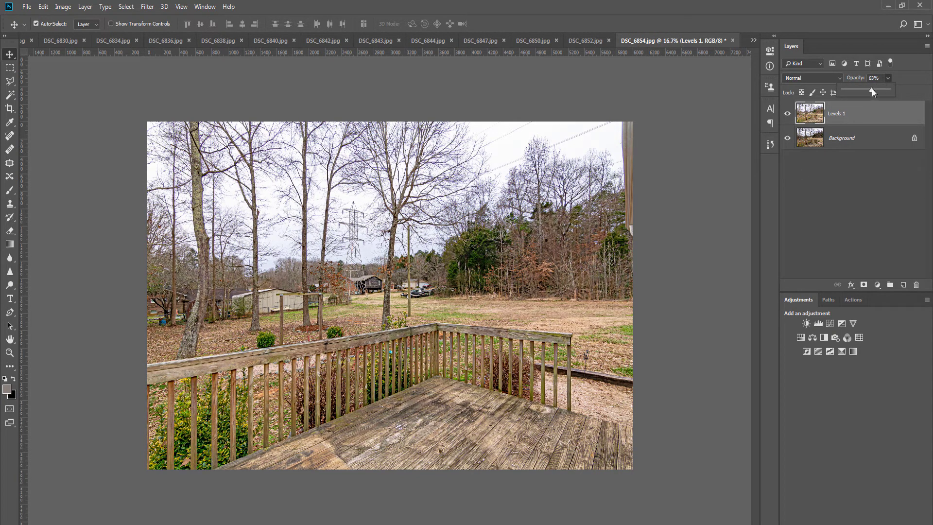
pyautogui.press('w')
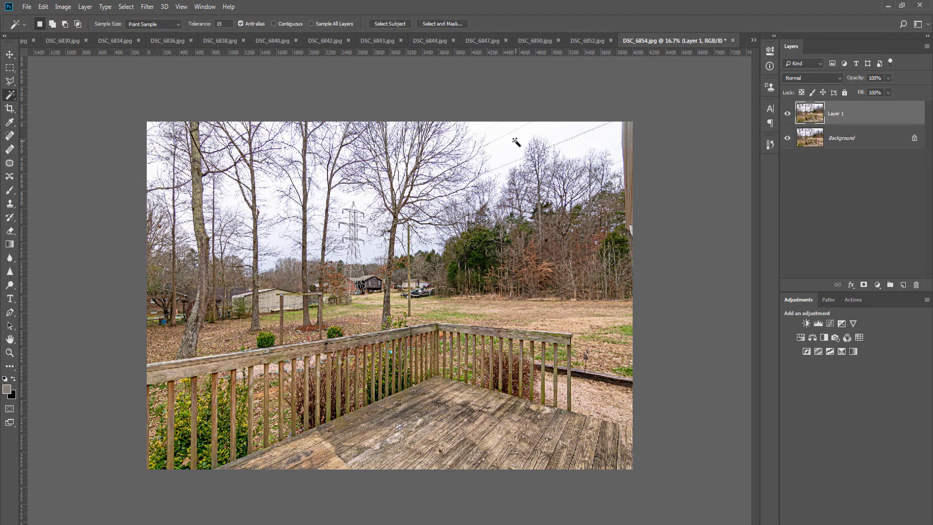
pyautogui.click(516, 142)
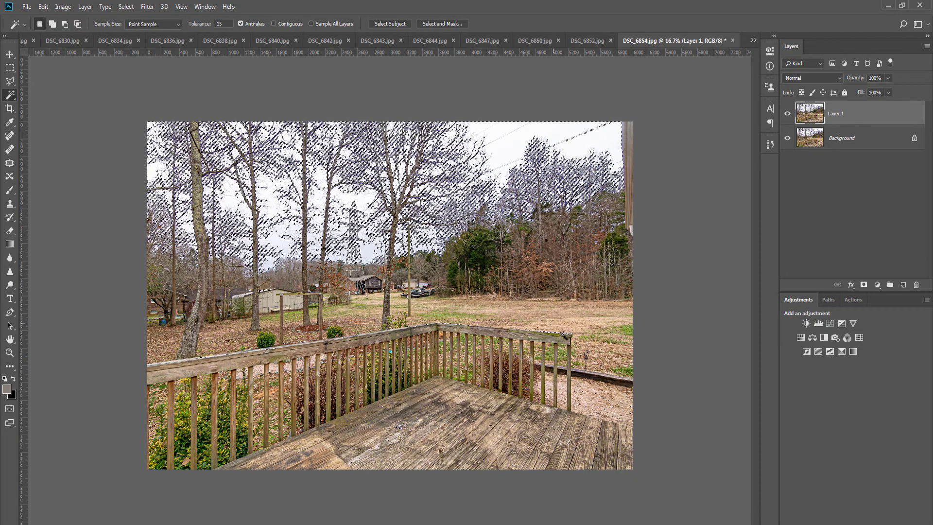
# - Exclude the deck, field and area below the treeline from the sky selection with the Polygonal Lasso and mask out the sky
pyautogui.press('l')
pyautogui.click(633, 346)
pyautogui.click(661, 480)
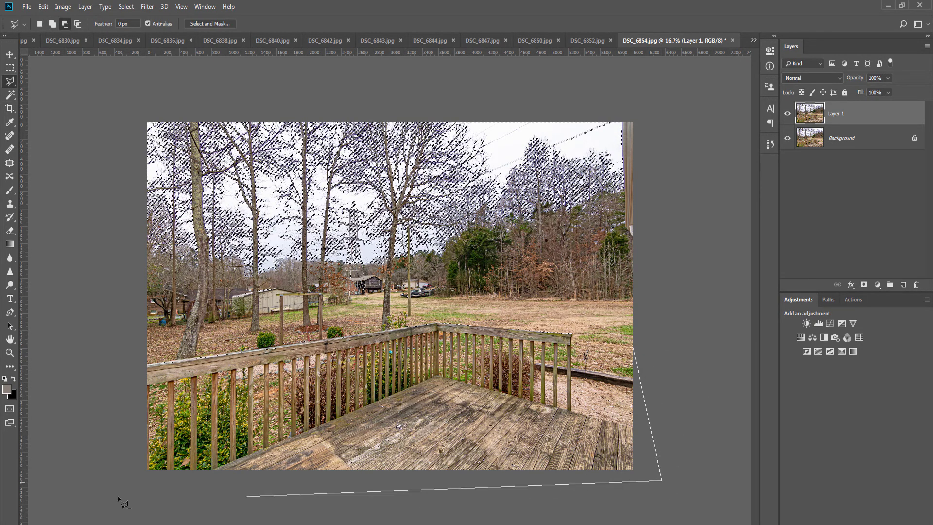
pyautogui.click(35, 500)
pyautogui.click(111, 276)
pyautogui.click(302, 282)
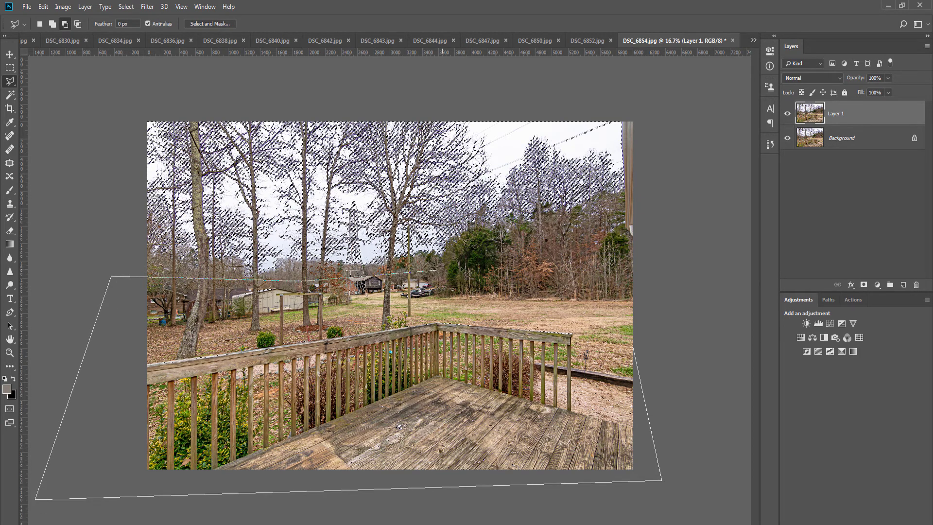
pyautogui.click(444, 271)
pyautogui.doubleClick(627, 221)
pyautogui.click(861, 286)
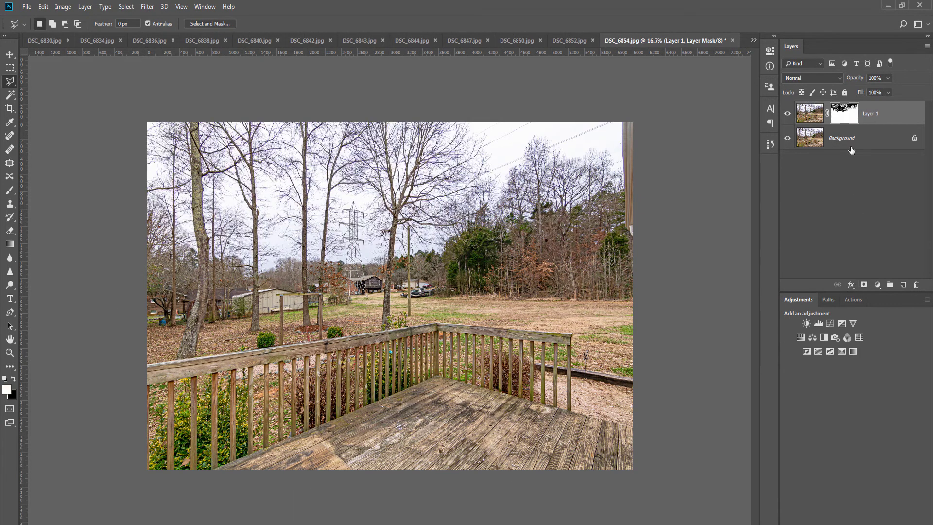
# - Place the sky image 001 above the Background and below the masked layer of DSC_6854, scaled to 123.66%
pyautogui.click(851, 141)
pyautogui.press('v')
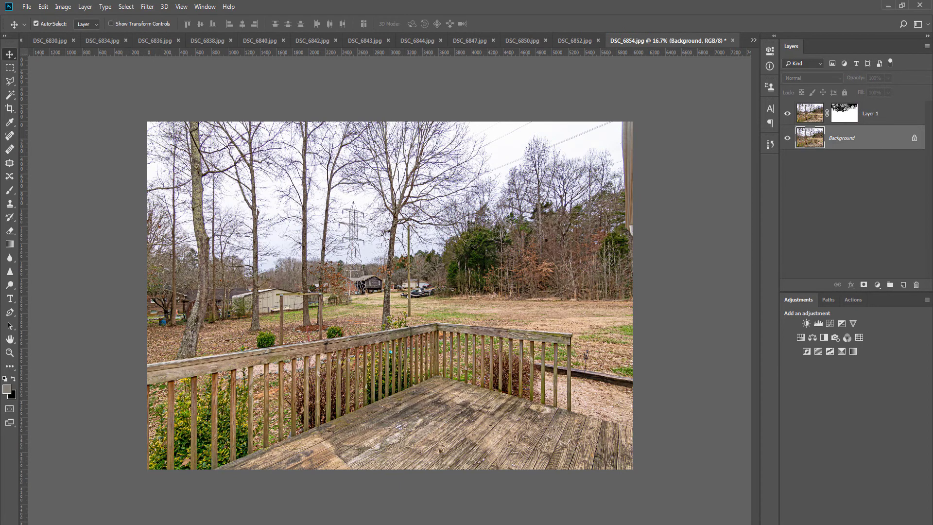
pyautogui.click(360, 524)
pyautogui.moveTo(257, 312); pyautogui.dragTo(189, 314)
pyautogui.moveTo(665, 152); pyautogui.dragTo(671, 83)
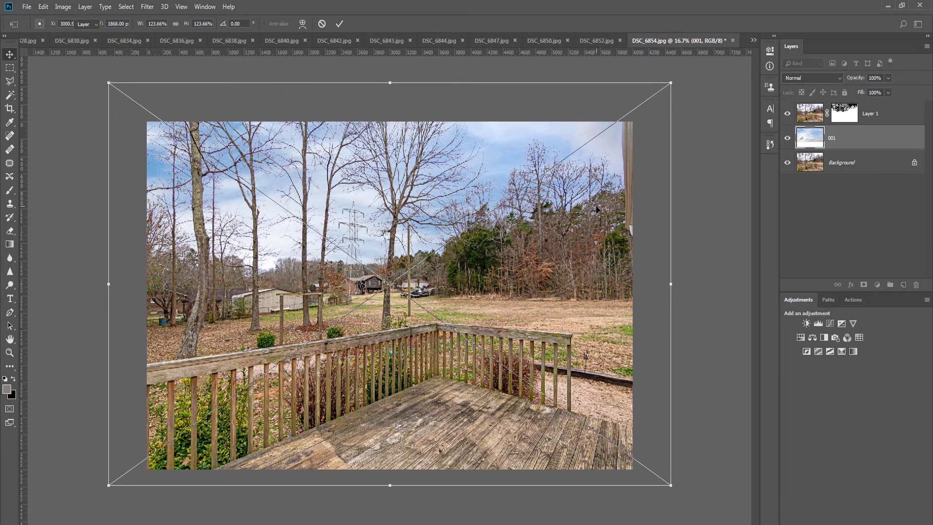
pyautogui.press('Return')
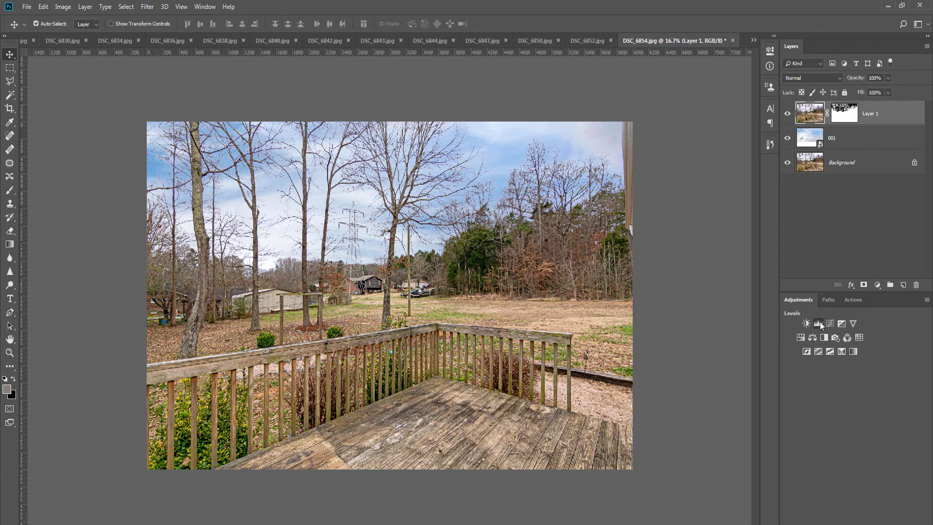
# - Brighten the highlights of DSC_6854 with a Levels adjustment and merge all visible layers
pyautogui.click(818, 324)
pyautogui.moveTo(747, 153); pyautogui.dragTo(739, 156)
pyautogui.hotkey('ctrl', 'shift', 'e')
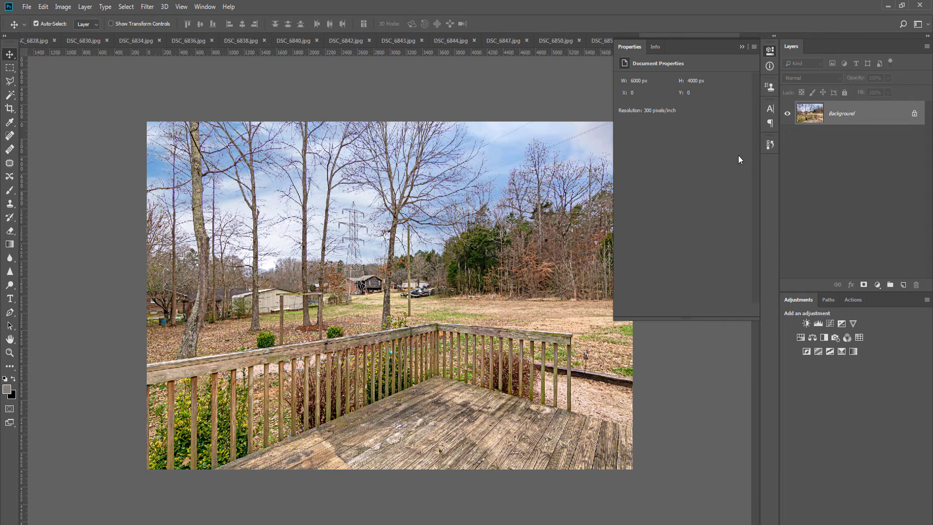
# - Reapply the Noiseware filter to DSC_6854 and collapse its document properties
pyautogui.hotkey('ctrl', 'alt', 'f')
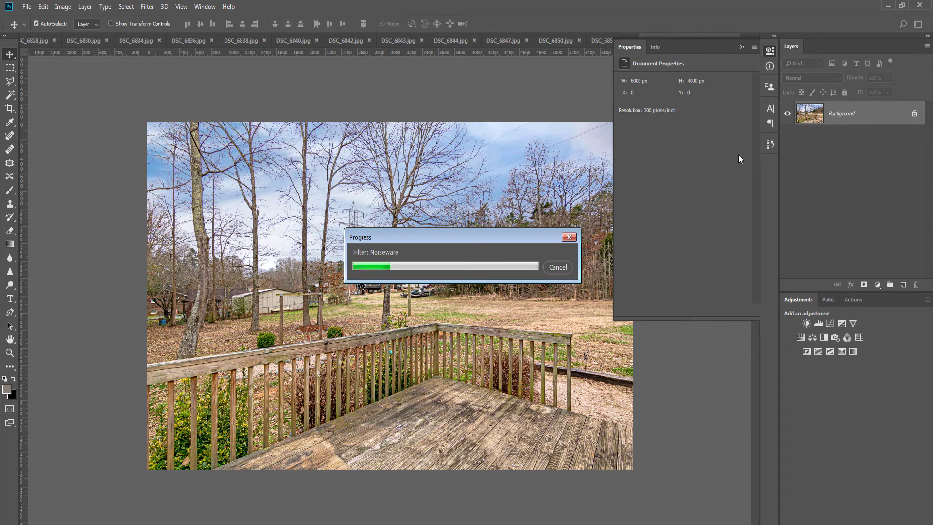
pyautogui.click(770, 48)
pyautogui.press('c')
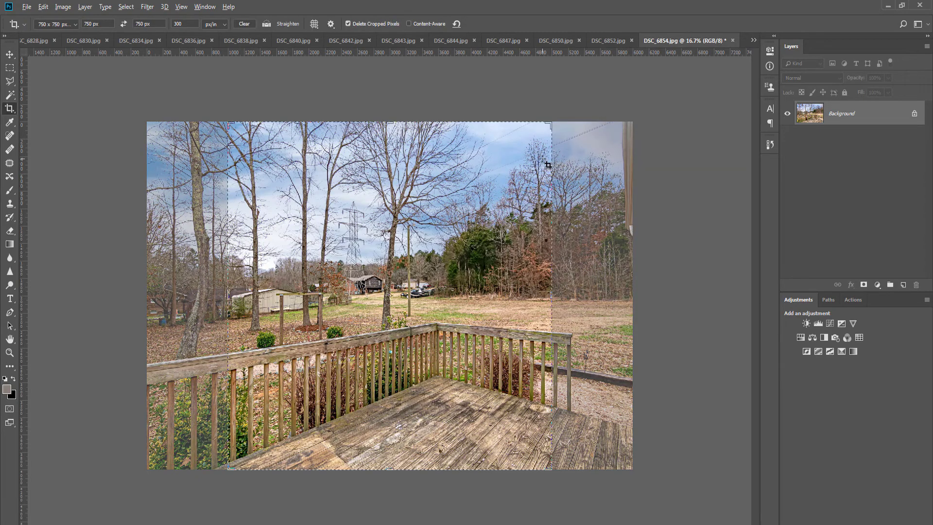
pyautogui.press('v')
pyautogui.hotkey('alt', 'v')
pyautogui.press('Escape')
pyautogui.scroll(5, 555, 180)
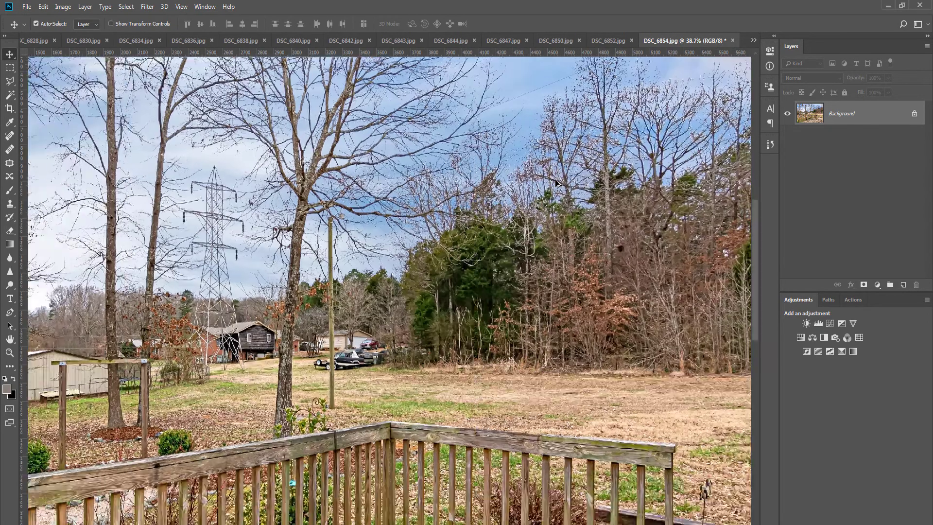
pyautogui.scroll(3, 555, 182)
pyautogui.press('c')
pyautogui.scroll(-4, 571, 165)
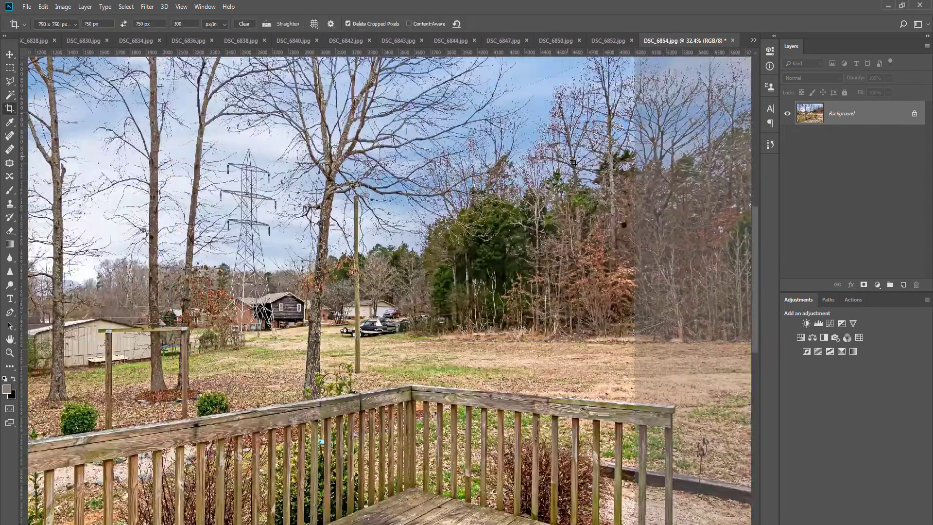
pyautogui.hotkey('ctrl', '0')
pyautogui.press('Escape')
pyautogui.press('v')
# - Save the changes to DSC_6854 and close it
pyautogui.hotkey('ctrl', 'w')
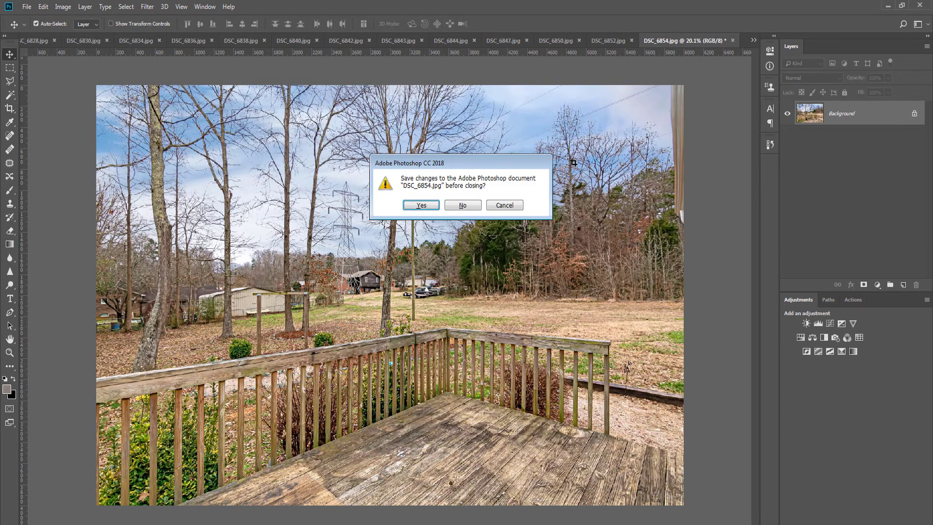
pyautogui.press('Return')
pyautogui.press('Return')
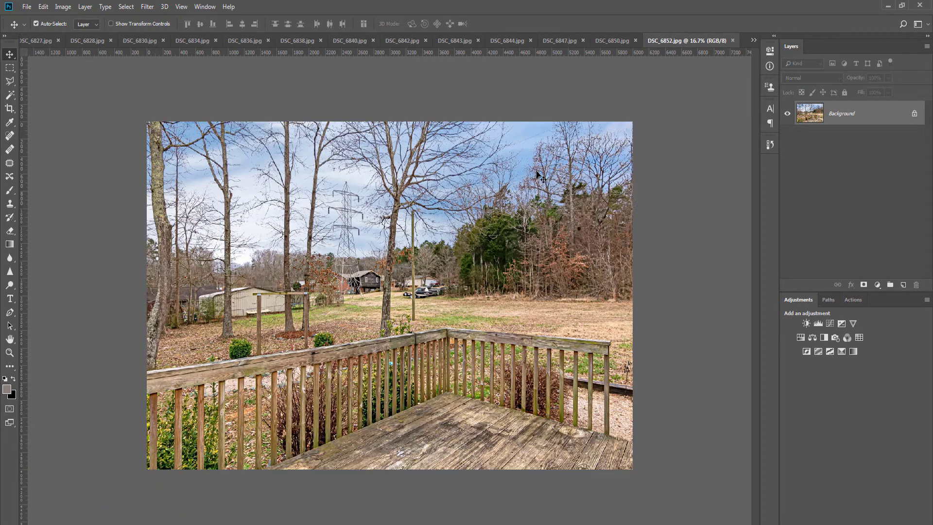
# - Neutralize the colour cast of DSC_6852 on a masked layer and mask it off the glass door's outdoor view with a 1300 px brush
pyautogui.press('F2')
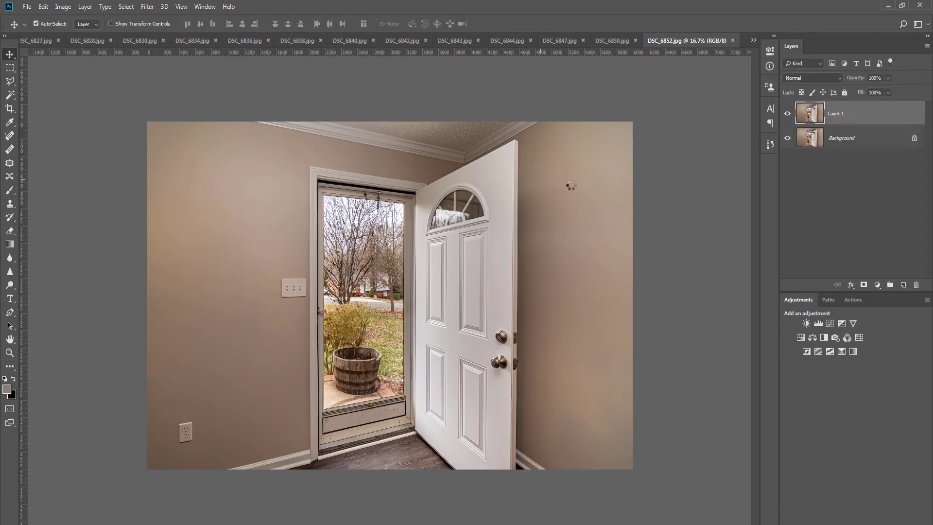
pyautogui.press('b')
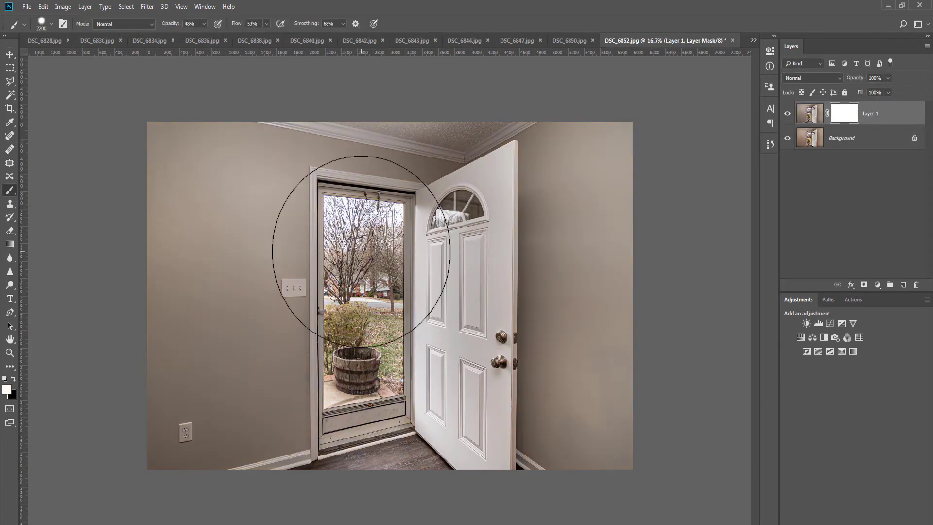
pyautogui.press('x')
pyautogui.press('[')
pyautogui.press('[')
pyautogui.press('[')
pyautogui.press('[')
pyautogui.press('[')
pyautogui.press('[')
pyautogui.press('[')
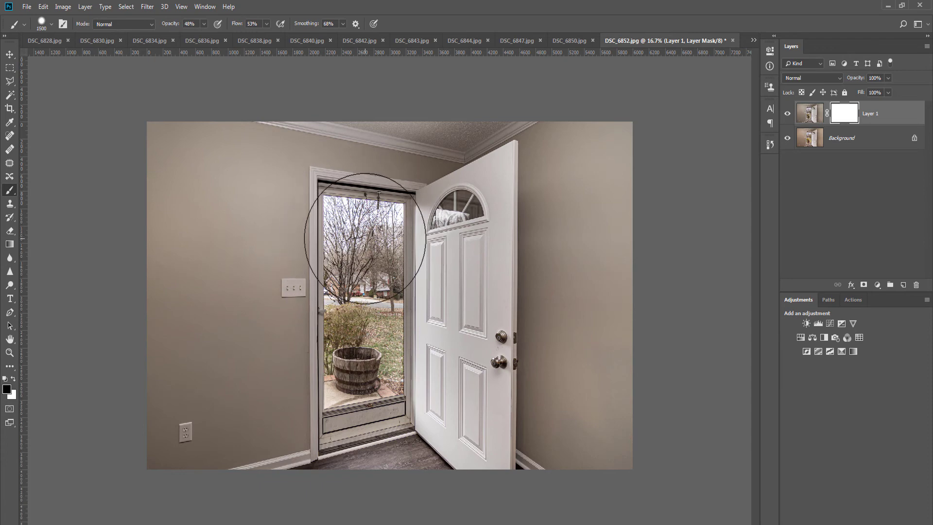
pyautogui.press('[')
pyautogui.press('[')
pyautogui.click(365, 241)
pyautogui.moveTo(370, 402); pyautogui.dragTo(374, 388)
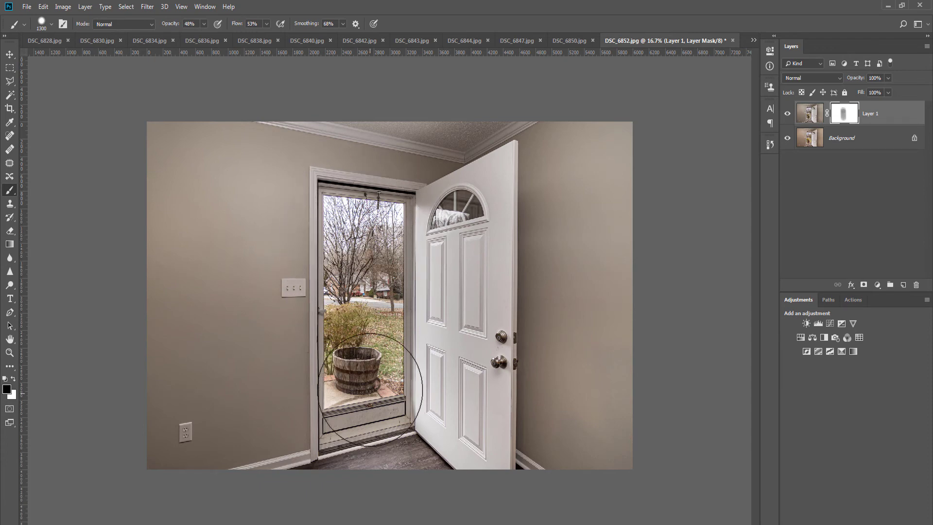
pyautogui.click(371, 403)
pyautogui.click(368, 408)
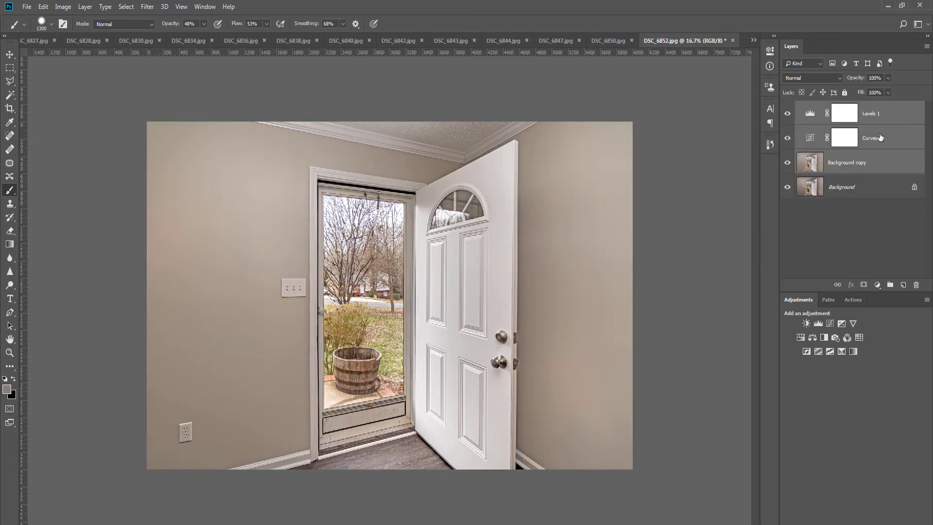
# - Merge the Levels, Curves and Background copy layers of DSC_6852 down into the Background
pyautogui.hotkey('ctrl', 'e')
pyautogui.click(888, 77)
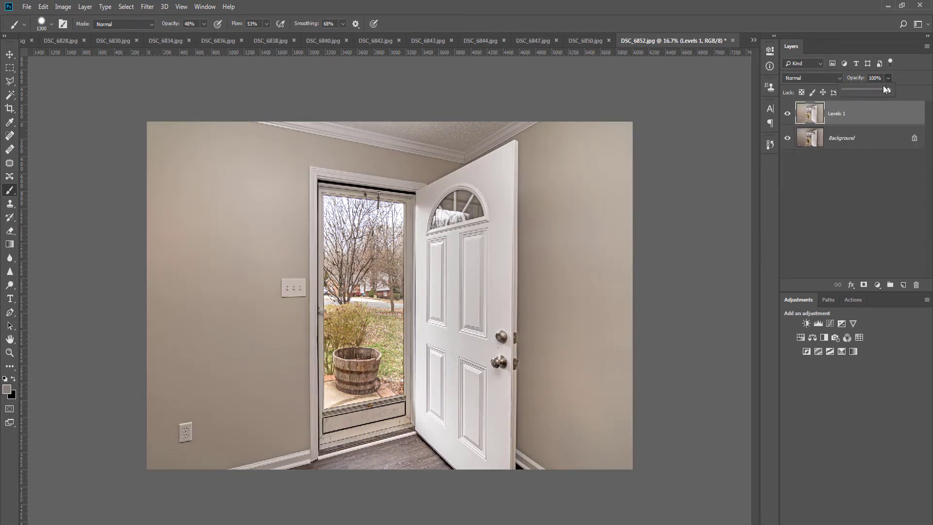
pyautogui.hotkey('ctrl', 'e')
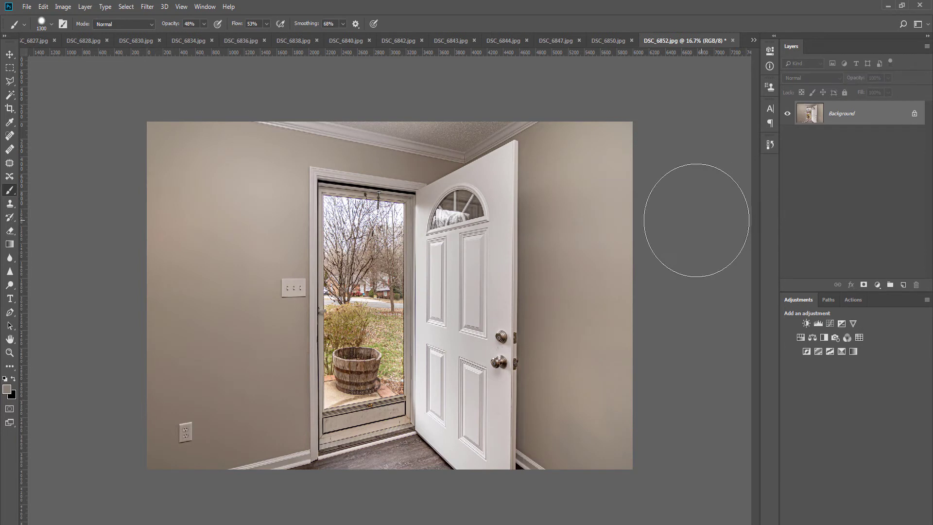
# - Lighten the wall behind the open door with the Dodge tool on midtones at 12% exposure, starting with a 2700 px brush
pyautogui.press('o')
pyautogui.press(']')
pyautogui.press(']')
pyautogui.press(']')
pyautogui.press(']')
pyautogui.press(']')
pyautogui.press(']')
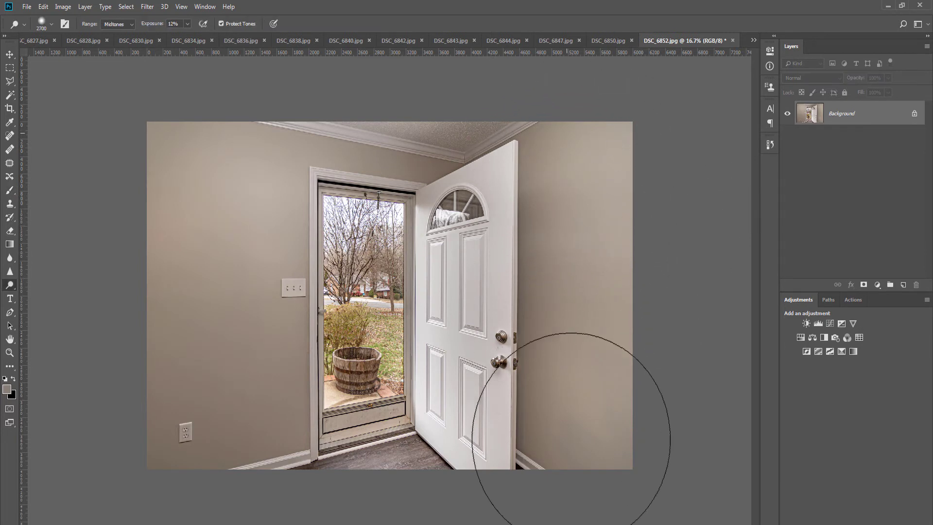
pyautogui.moveTo(581, 415)
pyautogui.mouseDown()
pyautogui.moveTo(619, 307)
pyautogui.moveTo(618, 439)
pyautogui.moveTo(592, 436)
pyautogui.mouseUp()
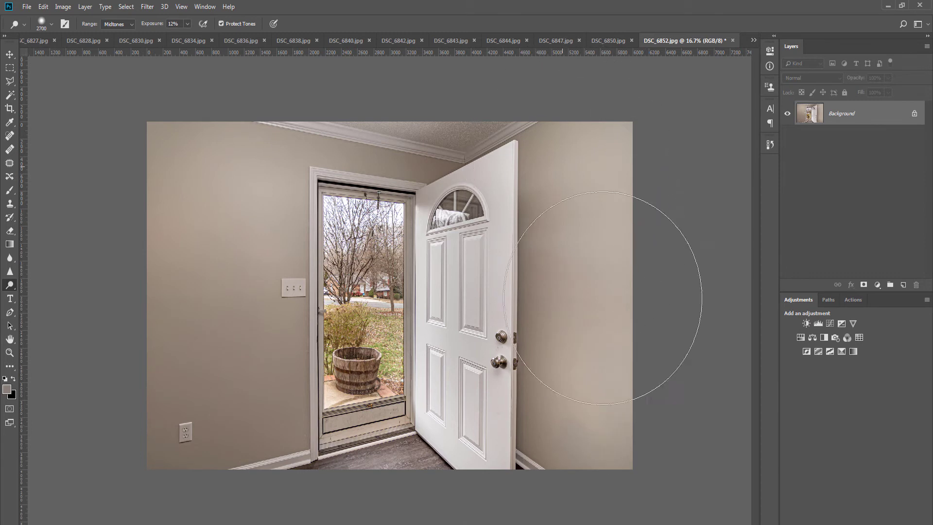
pyautogui.press('[')
pyautogui.press('[')
pyautogui.press('[')
pyautogui.moveTo(617, 315); pyautogui.dragTo(568, 308)
pyautogui.press('[')
pyautogui.press('[')
pyautogui.press('[')
pyautogui.press('[')
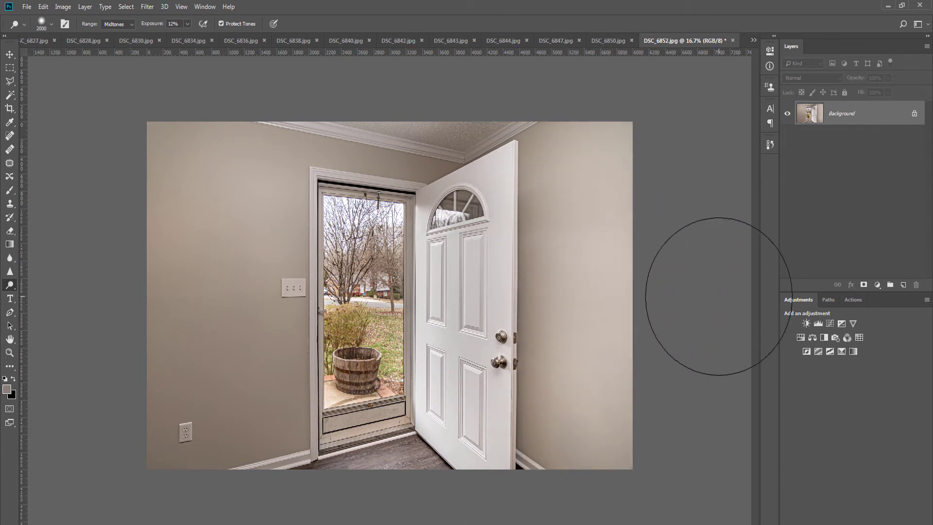
# - Lighten the wall beside the light switch with the Dodge tool, reducing the brush from 2500 to 1900 px
pyautogui.press(']')
pyautogui.press(']')
pyautogui.press(']')
pyautogui.press(']')
pyautogui.press(']')
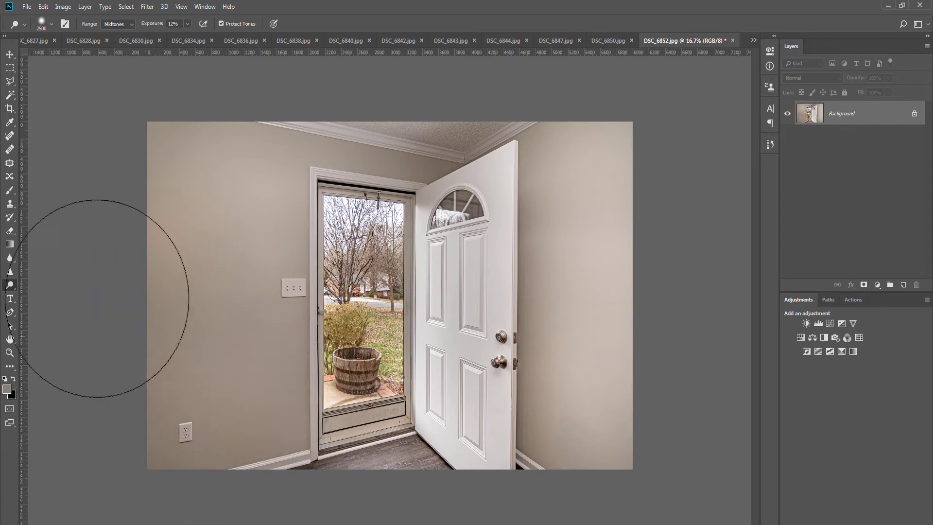
pyautogui.press('[')
pyautogui.press('[')
pyautogui.press('[')
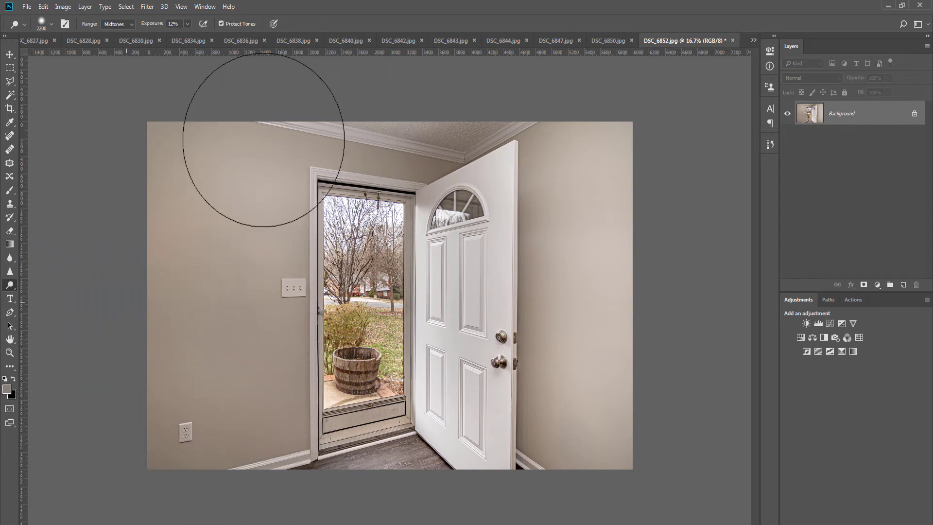
pyautogui.press('[')
pyautogui.press('[')
pyautogui.press('[')
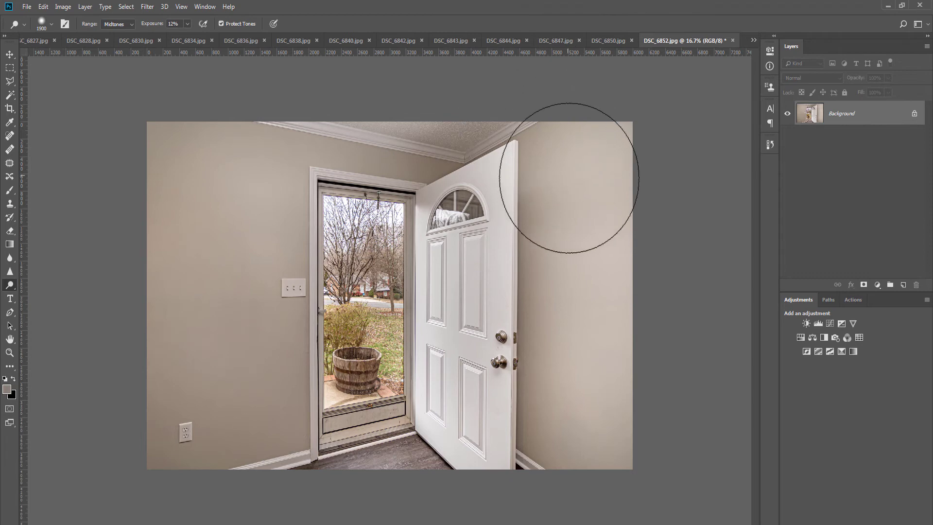
# - Place vertical guides along the door frame's left edge and the open door's outer edge
pyautogui.press('v')
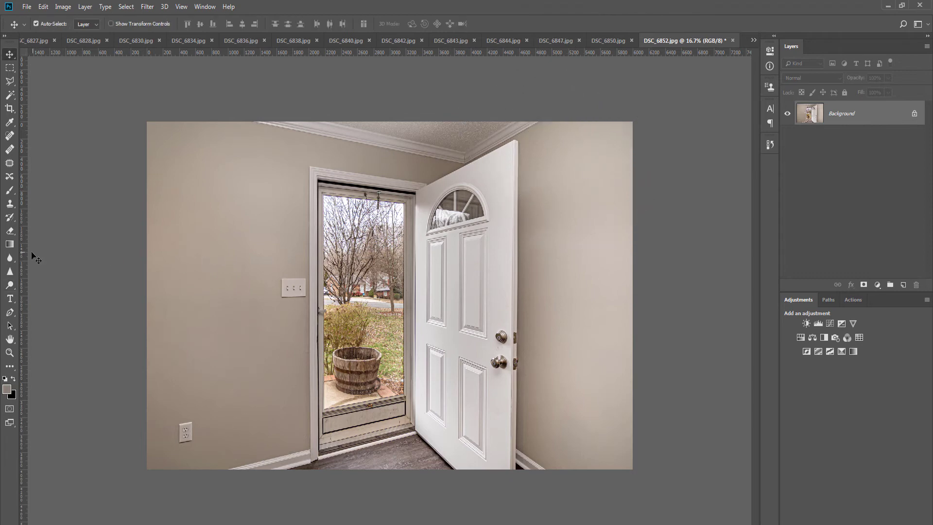
pyautogui.moveTo(38, 254); pyautogui.dragTo(309, 246)
pyautogui.moveTo(21, 322); pyautogui.dragTo(520, 312)
# - Duplicate the Background of DSC_6852, pull its lower right corner outward to straighten the door verticals, and merge it down
pyautogui.hotkey('ctrl', 'j')
pyautogui.hotkey('ctrl', 't')
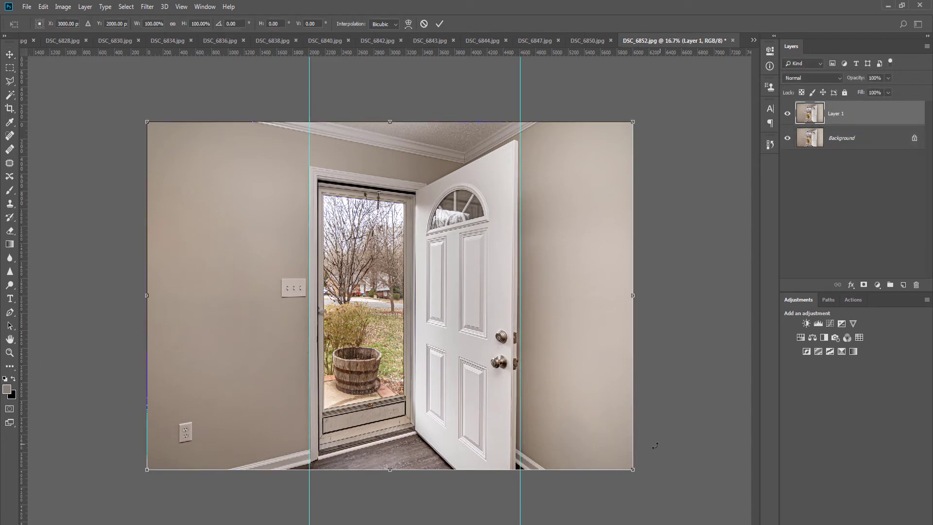
pyautogui.moveTo(633, 469); pyautogui.dragTo(643, 469)
pyautogui.press('Escape')
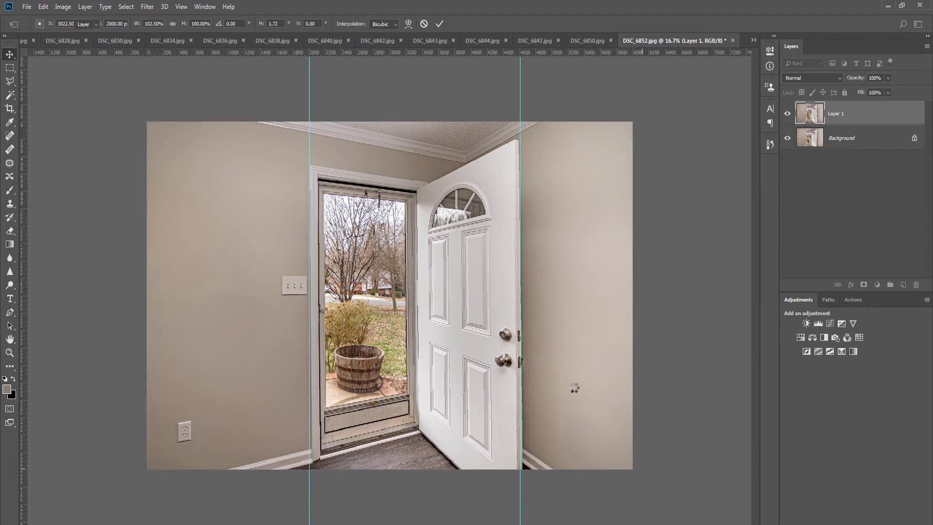
pyautogui.hotkey('ctrl', 'e')
# - Save the straightened DSC_6852 and close it
pyautogui.hotkey('ctrl', 'w')
pyautogui.press('Return')
pyautogui.press('Return')
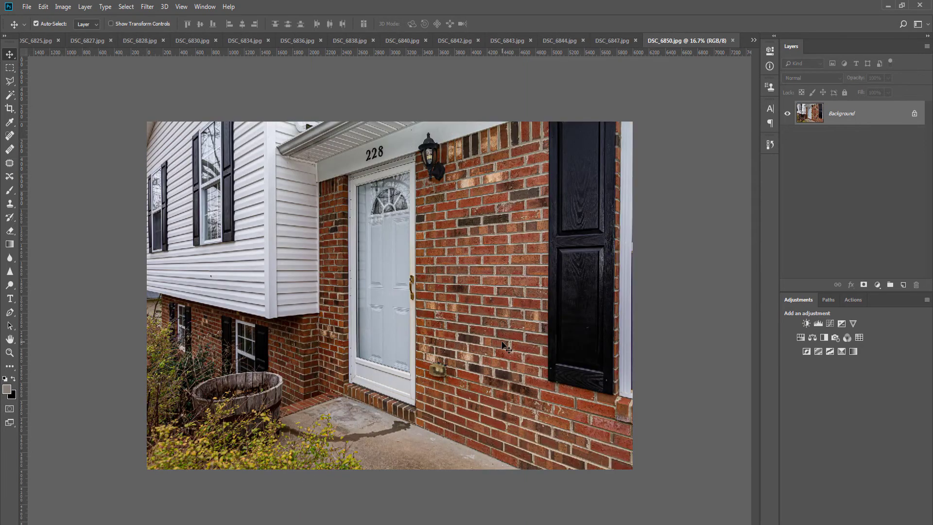
# - Brighten DSC_6850 on a duplicate layer, reduce that layer's opacity and merge it into the Background
pyautogui.hotkey('ctrl', 'j')
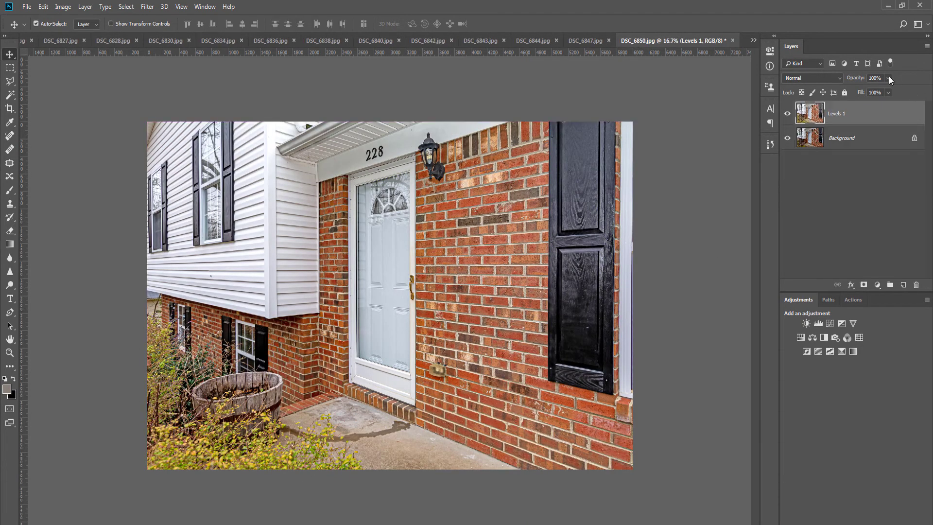
pyautogui.click(888, 78)
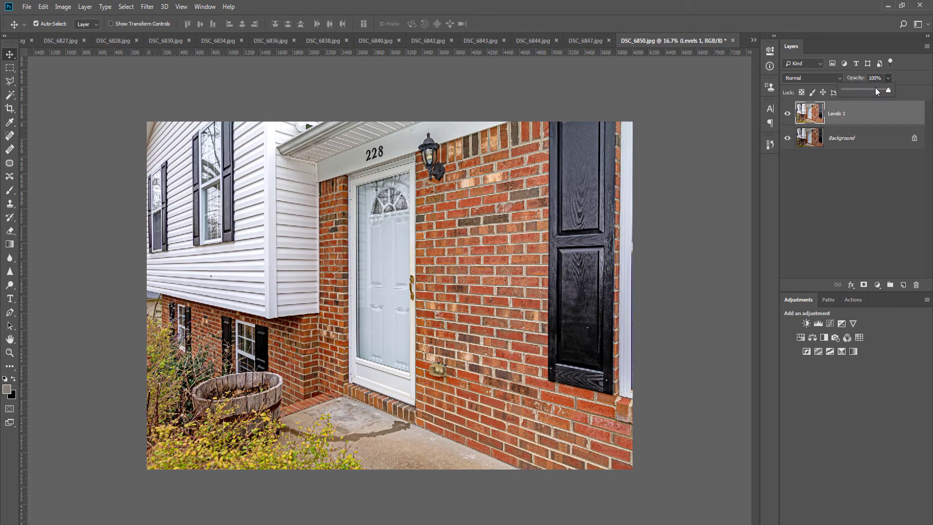
pyautogui.click(876, 90)
pyautogui.click(816, 118)
pyautogui.hotkey('ctrl', 'e')
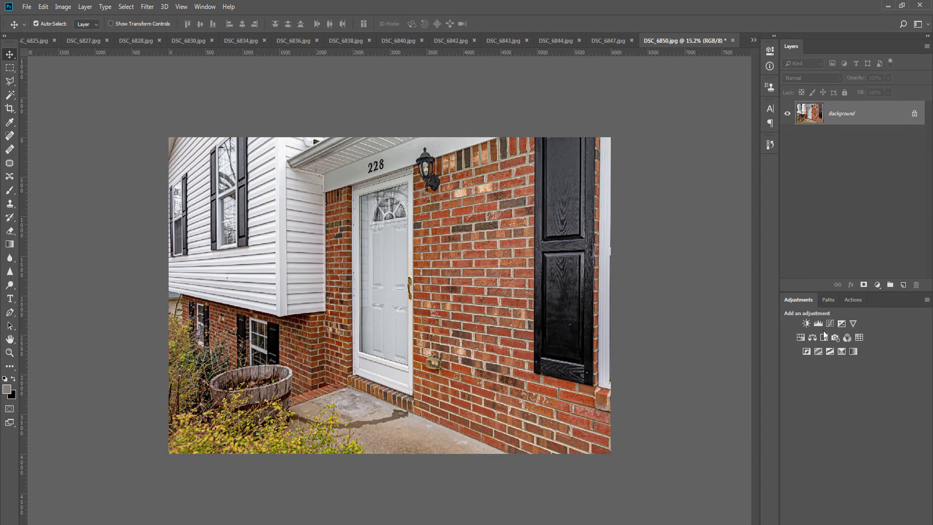
# - Brighten the highlights of DSC_6850 slightly with a Levels adjustment and merge it down
pyautogui.click(820, 323)
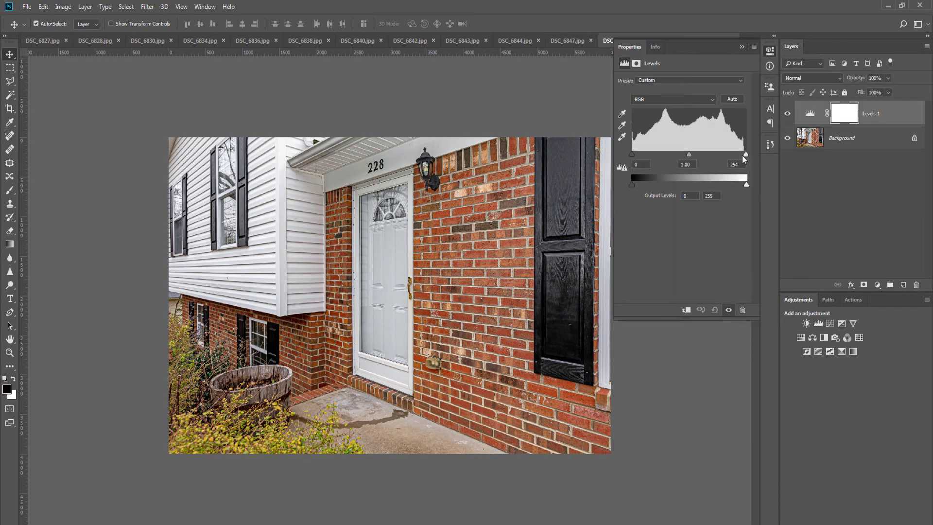
pyautogui.moveTo(742, 156); pyautogui.dragTo(741, 155)
pyautogui.hotkey('ctrl', 'e')
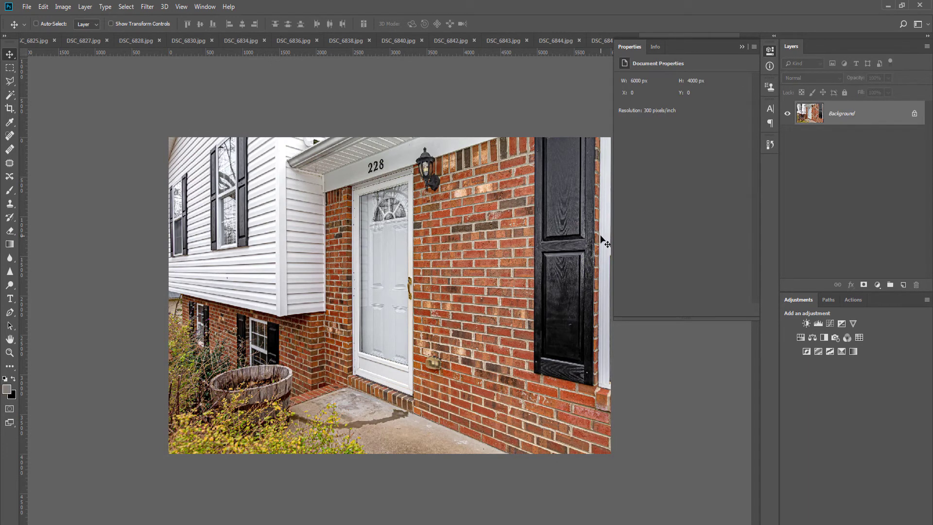
# - Duplicate the Background of DSC_6850, transform it to 100.87% width with 0.38° horizontal skew to correct the verticals, and merge it
pyautogui.hotkey('ctrl', 'j')
pyautogui.hotkey('ctrl', 't')
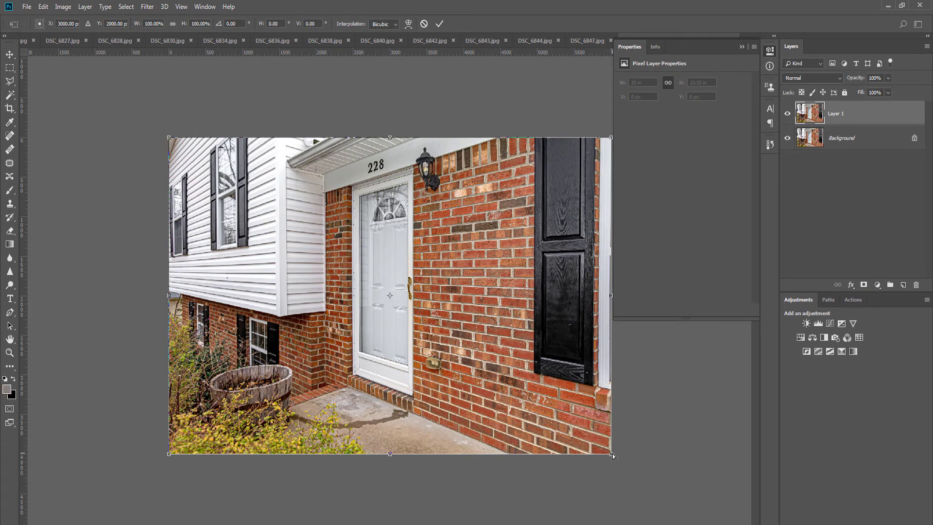
pyautogui.moveTo(613, 456); pyautogui.dragTo(614, 453)
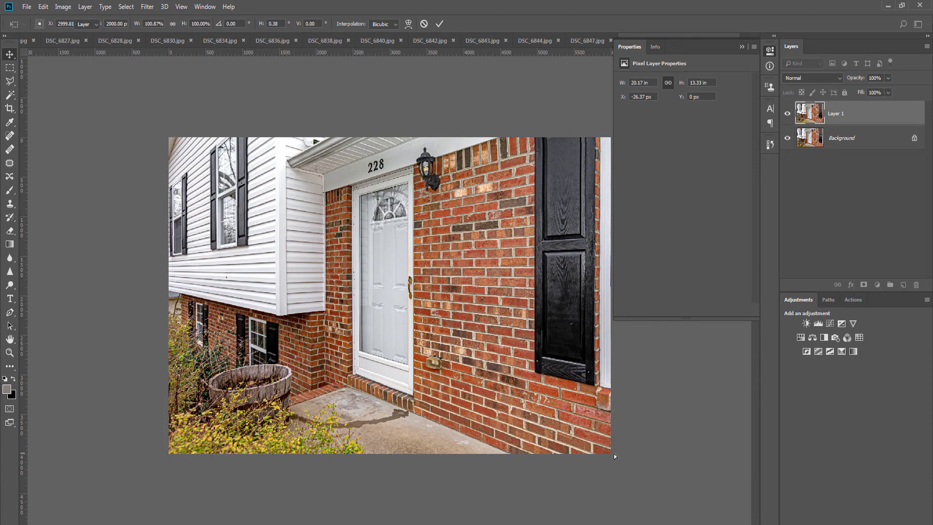
pyautogui.hotkey('ctrl', 'e')
# - Save DSC_6850 with the offered JPEG options and close it
pyautogui.hotkey('ctrl', 's')
pyautogui.press('Return')
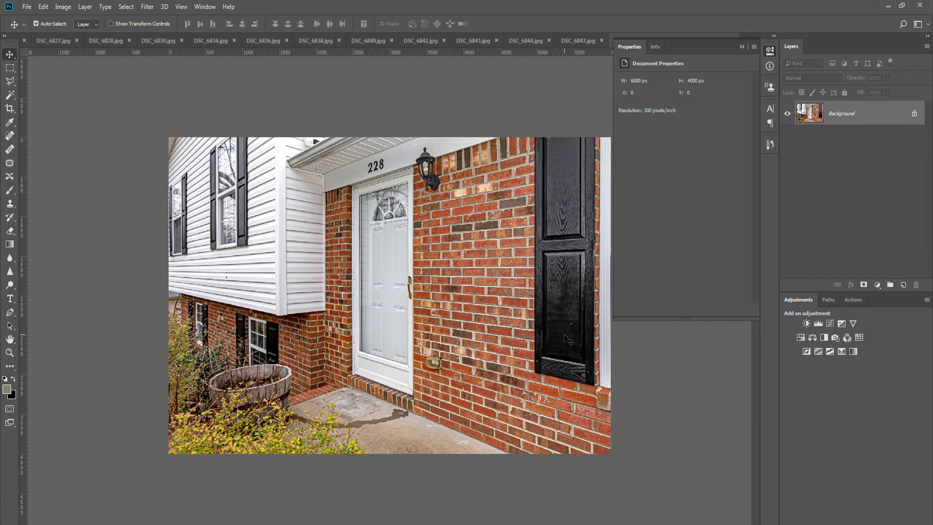
pyautogui.hotkey('ctrl', 'w')
# - Brighten DSC_6847 on a duplicate layer, set that layer's opacity to 65% and merge it into the Background
pyautogui.hotkey('ctrl', 'j')
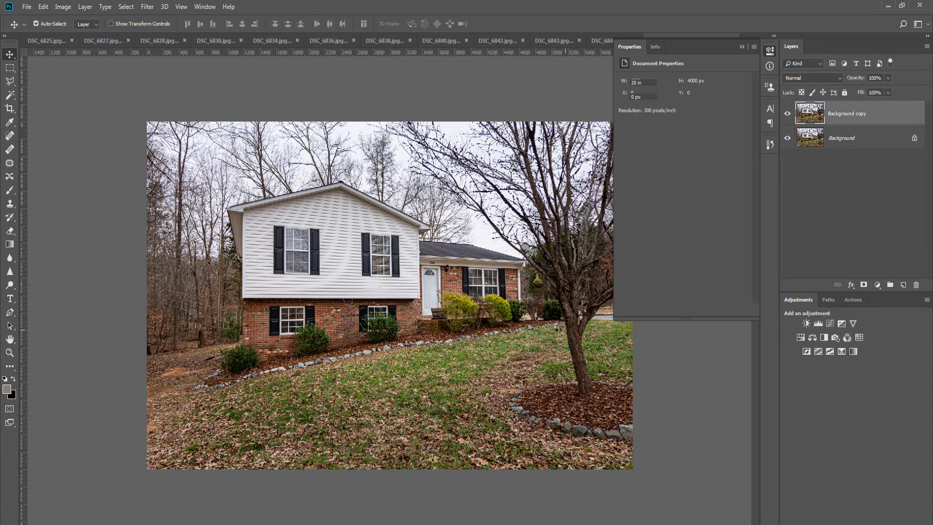
pyautogui.click(888, 79)
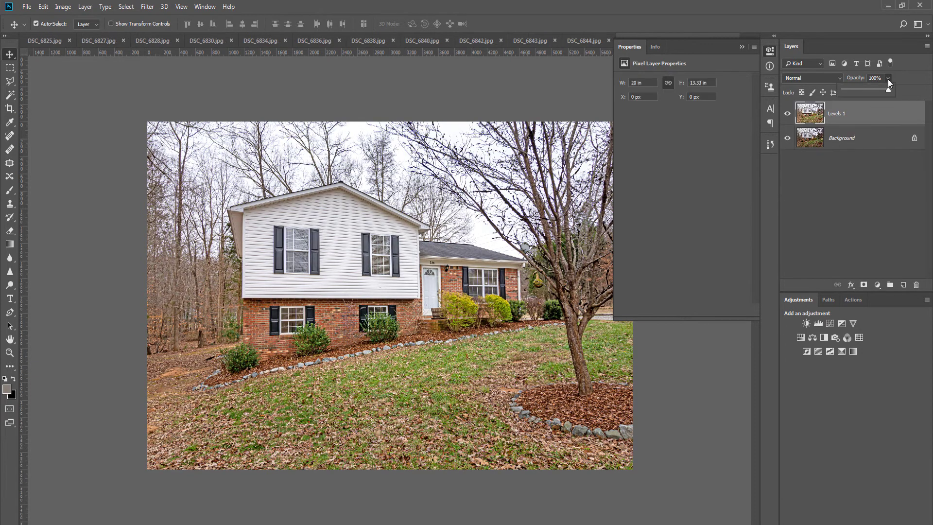
pyautogui.click(870, 90)
pyautogui.hotkey('ctrl', 'e')
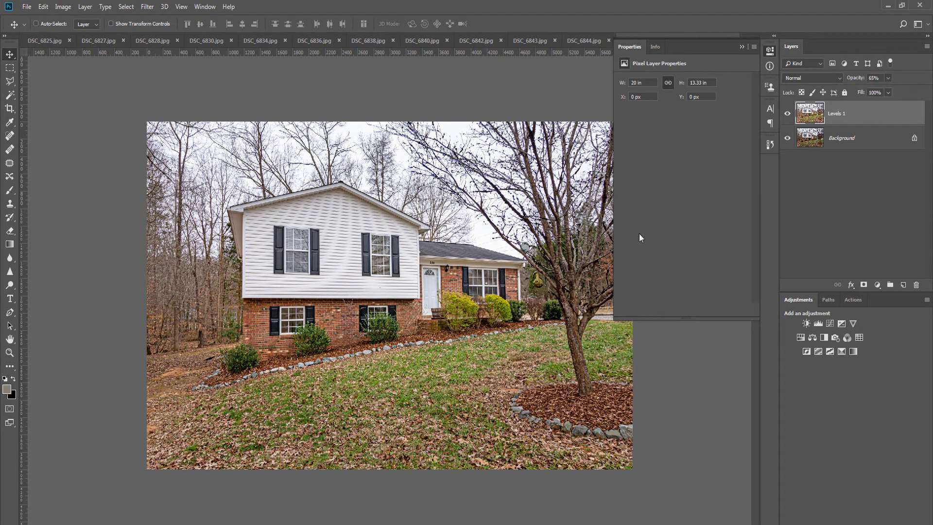
pyautogui.click(771, 52)
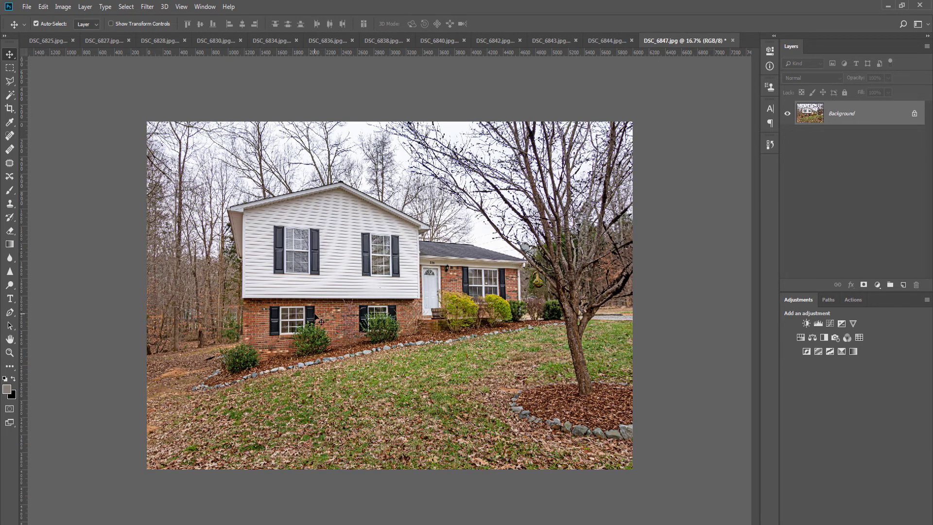
# - Place two vertical guides in DSC_6847, along the outer corners of the white siding section and the brick section
pyautogui.scroll(1, 193, 287)
pyautogui.moveTo(23, 262); pyautogui.dragTo(226, 263)
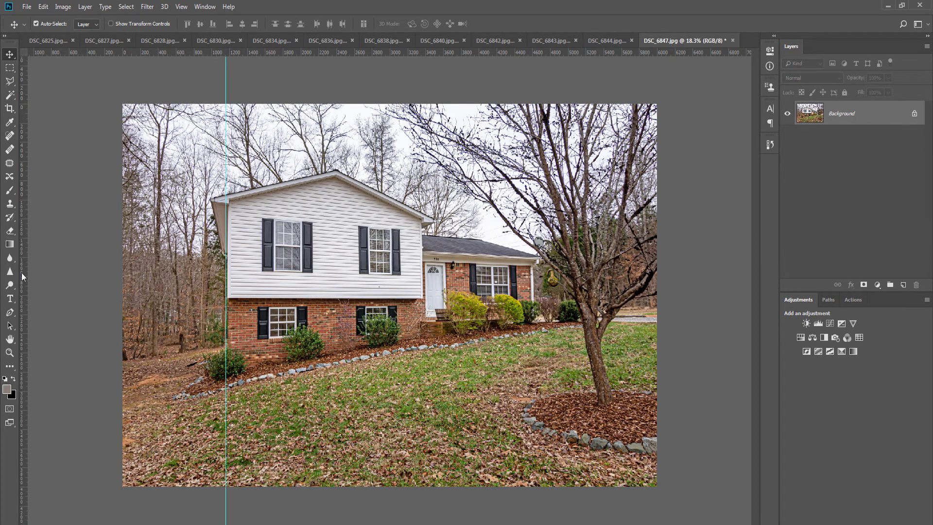
pyautogui.moveTo(21, 272); pyautogui.dragTo(536, 269)
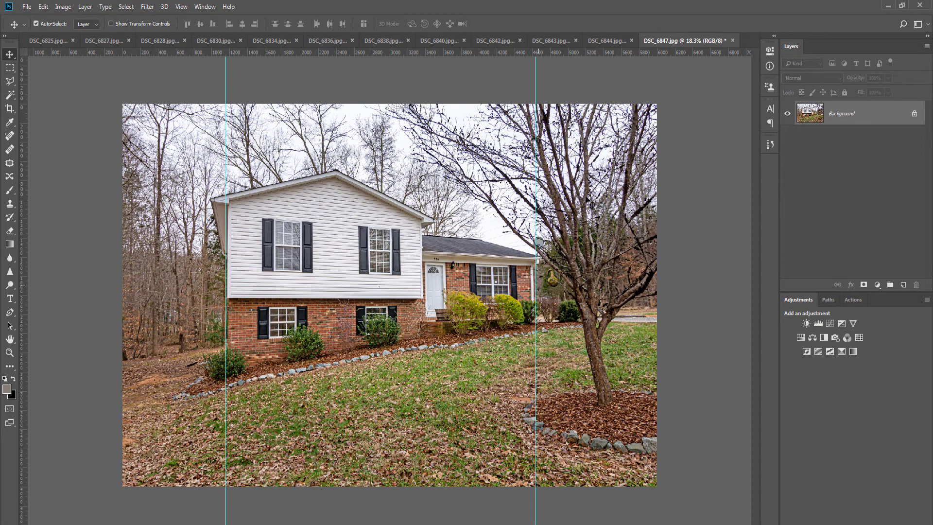
# - Duplicate the Background of DSC_6847 and select the pale sky between the branches with the Magic Wand at tolerance 15, Contiguous off
pyautogui.hotkey('ctrl', 'f')
pyautogui.hotkey('ctrl', 'j')
pyautogui.press('w')
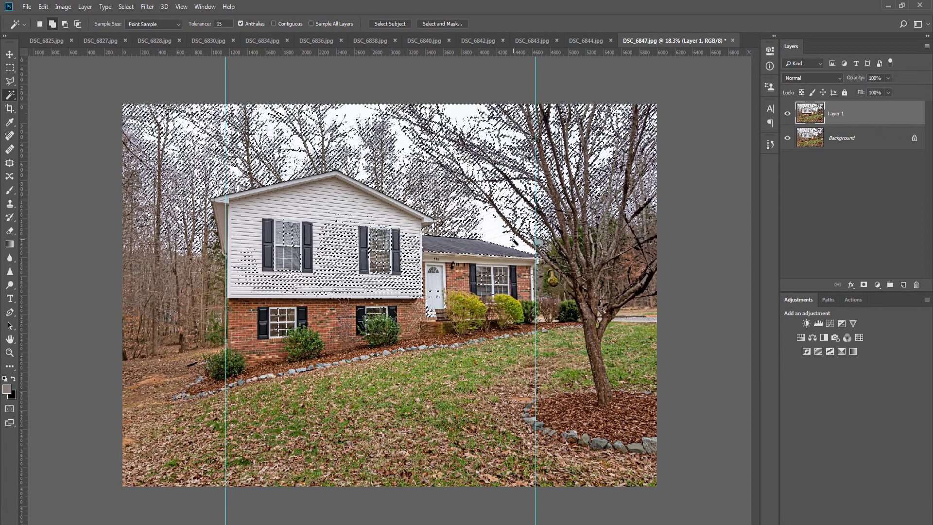
# - Subtract the house below its roofline and the whole foreground from the sky selection with the Polygonal Lasso
pyautogui.press('l')
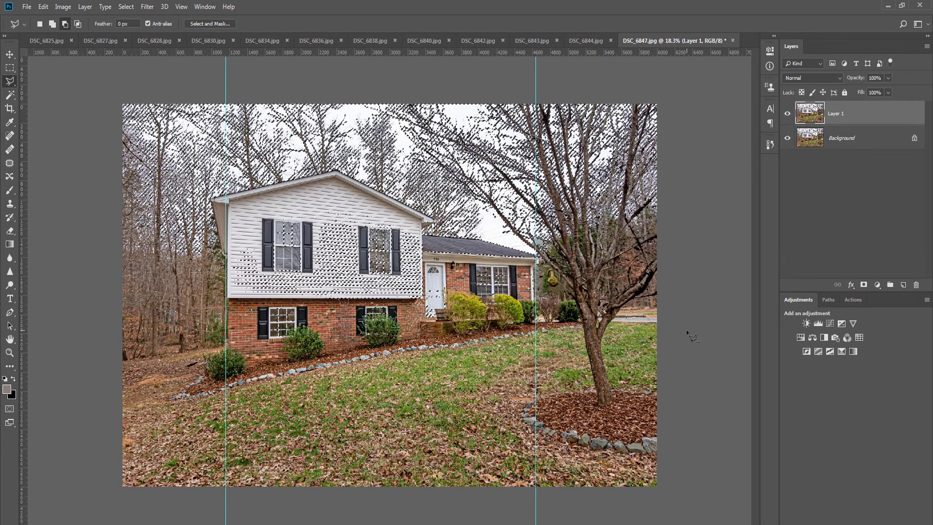
pyautogui.keyDown('alt'); pyautogui.click(657, 331); pyautogui.keyUp('alt')
pyautogui.click(676, 499)
pyautogui.click(85, 514)
pyautogui.click(17, 238)
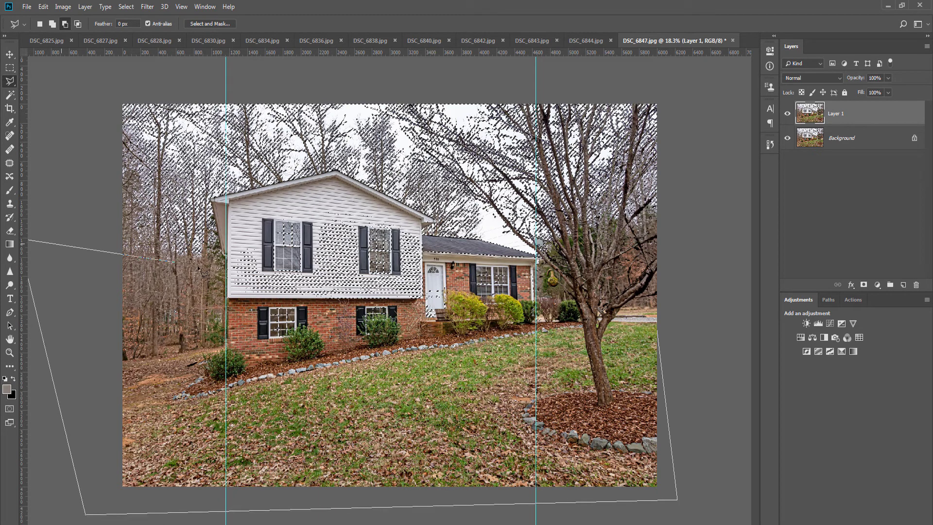
pyautogui.click(226, 270)
pyautogui.click(222, 200)
pyautogui.click(339, 173)
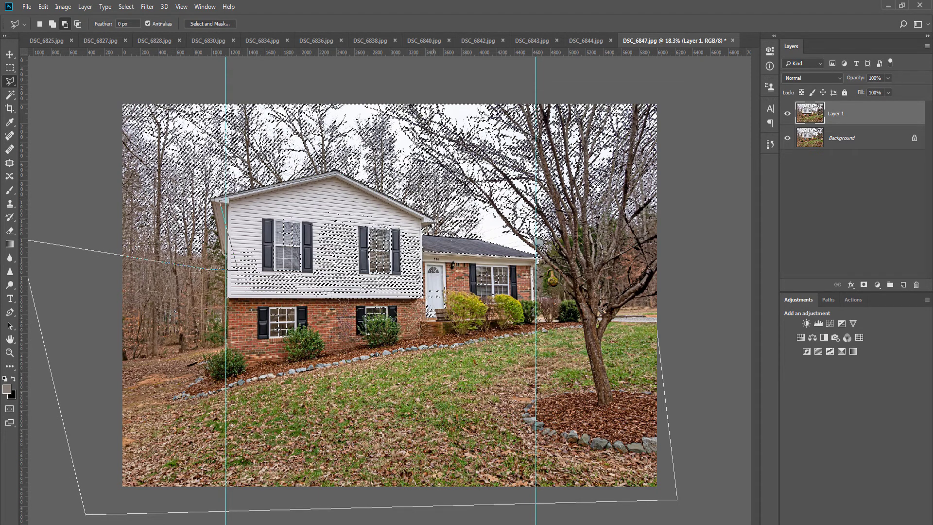
pyautogui.click(433, 221)
pyautogui.click(537, 256)
pyautogui.doubleClick(679, 254)
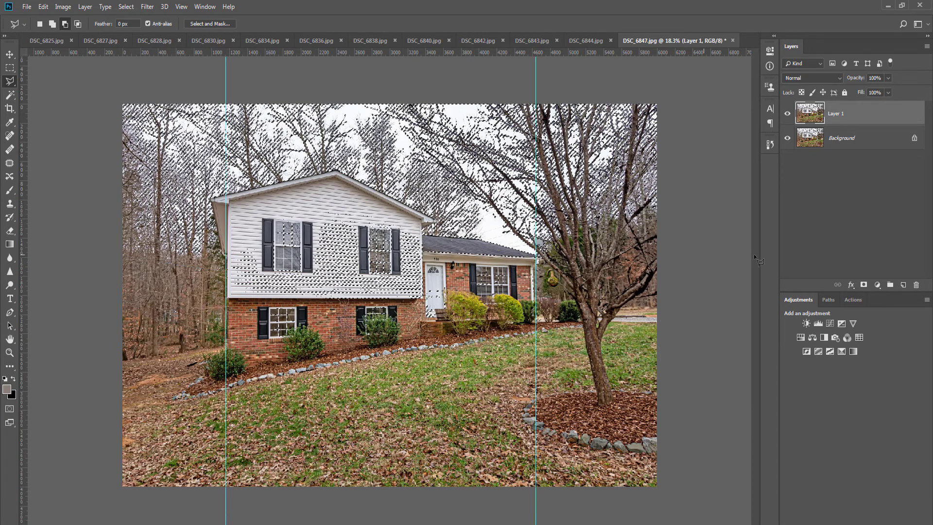
# - Mask the selected sky out of Layer 1 and make the Background the active layer
pyautogui.click(864, 285)
pyautogui.click(847, 137)
pyautogui.press('v')
# - Place the sky image 001 from Total Commander beneath Layer 1 and enlarge it to cover the full sky of DSC_6847
pyautogui.hotkey('alt', 'Tab')
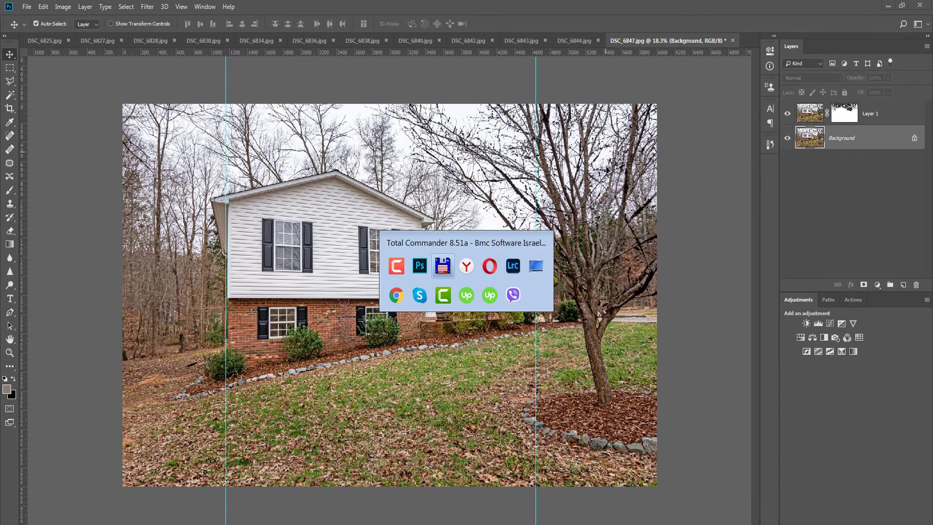
pyautogui.moveTo(270, 317); pyautogui.dragTo(191, 296)
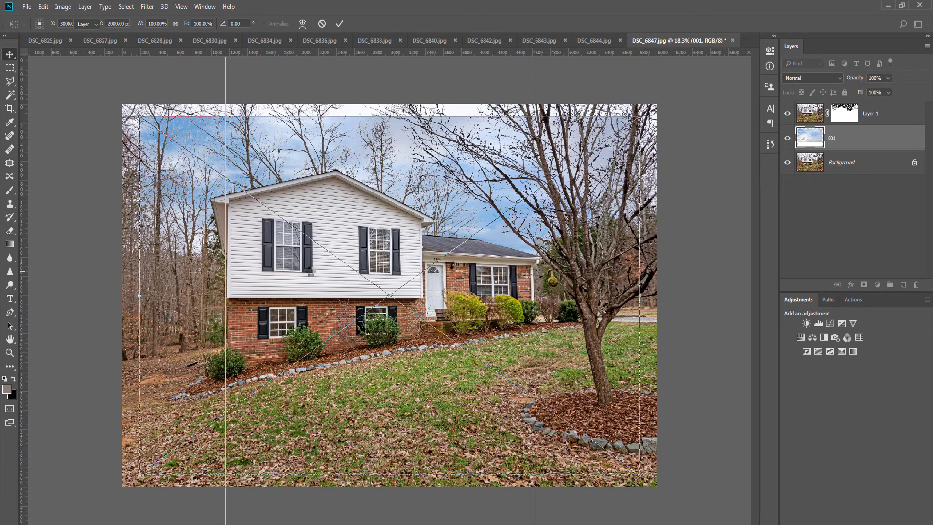
pyautogui.moveTo(638, 115); pyautogui.dragTo(712, 85)
pyautogui.press('Return')
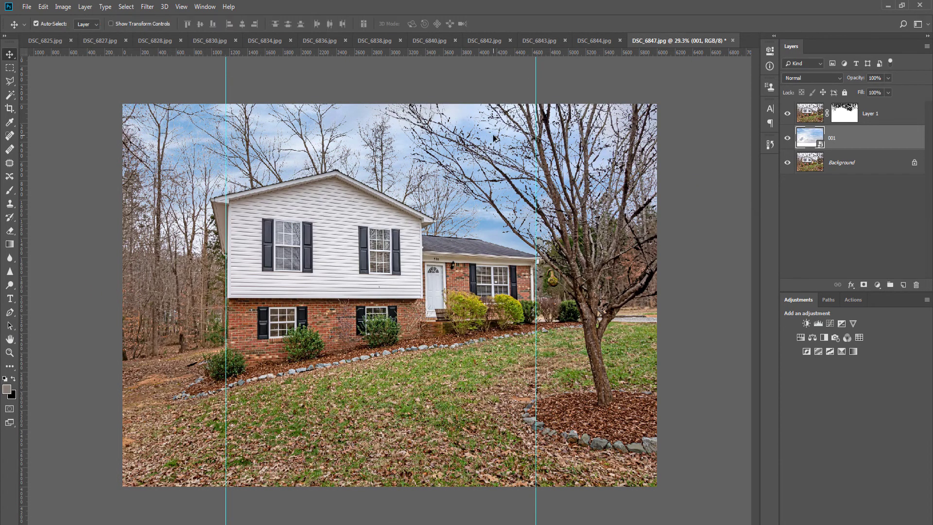
pyautogui.scroll(8, 493, 137)
pyautogui.scroll(-3, 495, 139)
pyautogui.scroll(-5, 494, 139)
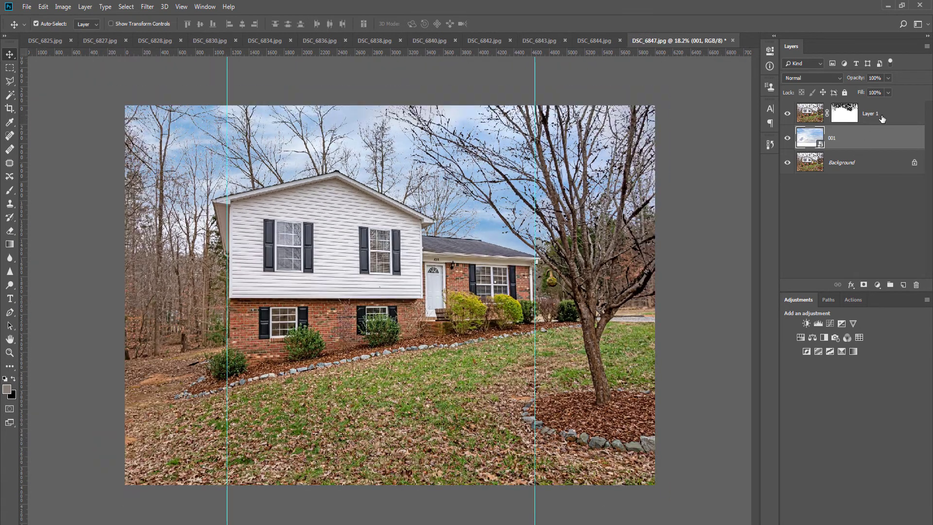
# - Brighten Layer 1 with a clipped Levels adjustment that lowers the white input level, and merge all layers of DSC_6847
pyautogui.click(883, 119)
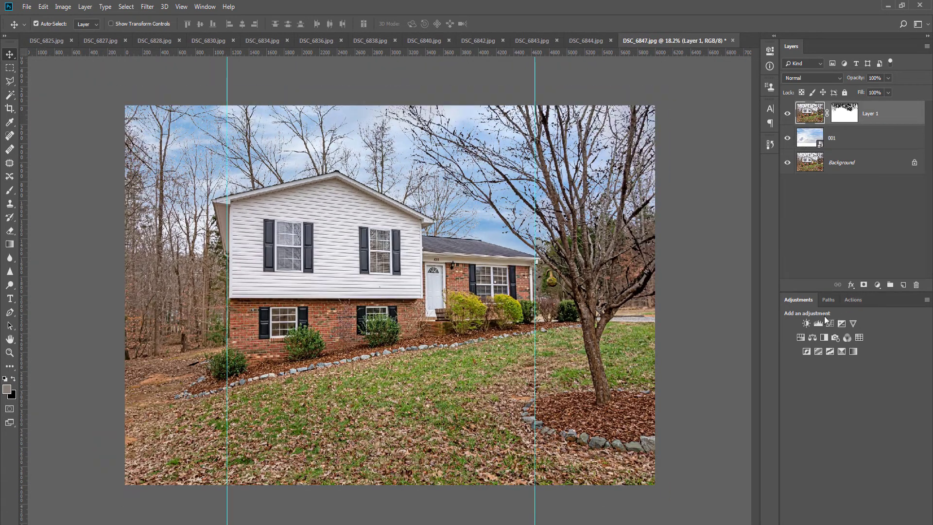
pyautogui.click(819, 324)
pyautogui.hotkey('ctrl', 'alt', 'g')
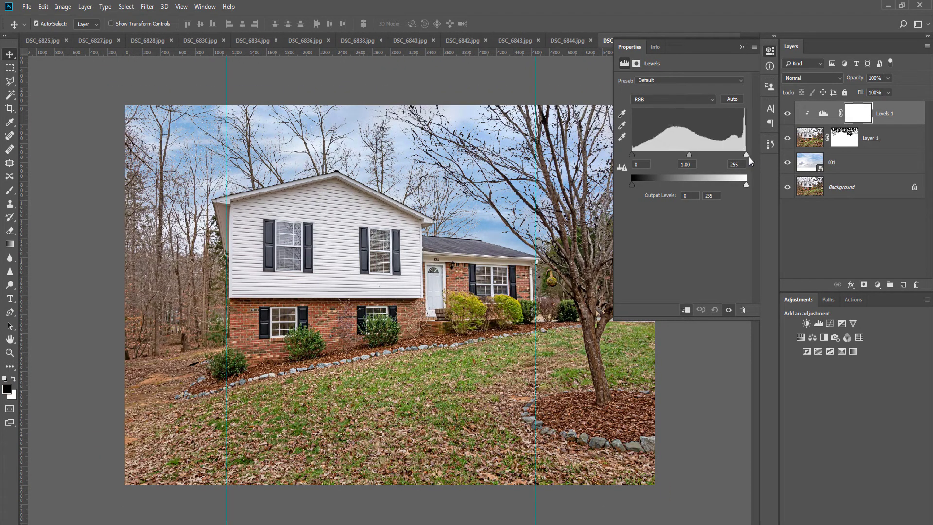
pyautogui.moveTo(748, 156); pyautogui.dragTo(733, 161)
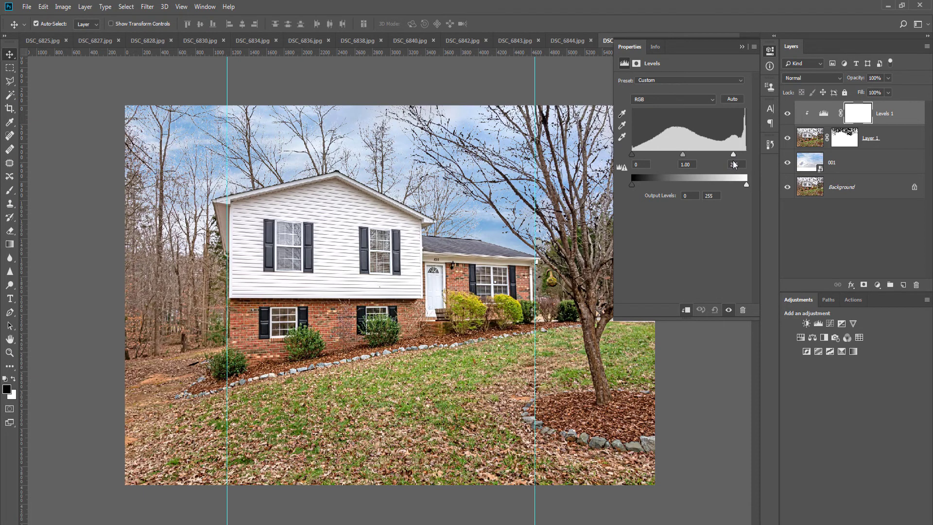
pyautogui.click(770, 51)
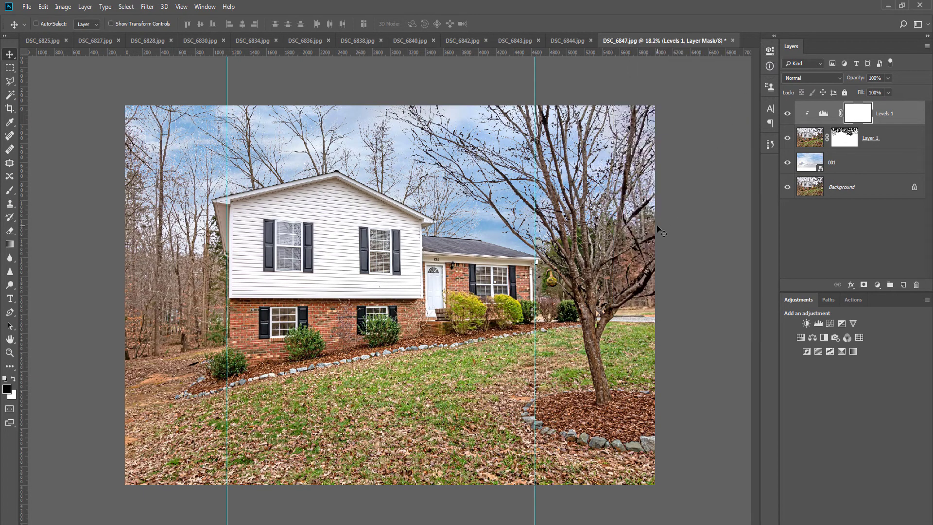
pyautogui.hotkey('ctrl', 'shift', 'e')
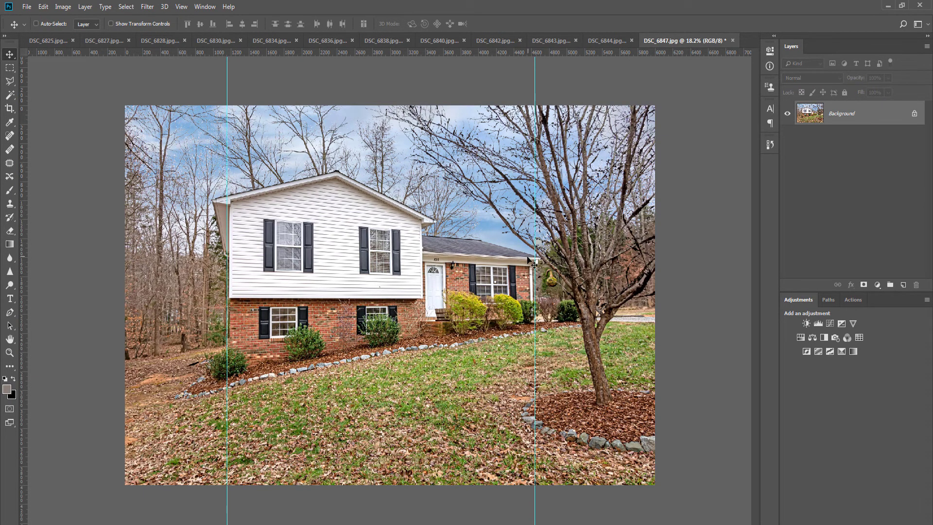
# - Close DSC_6847, saving its changes with the offered JPEG options
pyautogui.hotkey('ctrl', 'w')
pyautogui.press('Return')
pyautogui.press('Return')
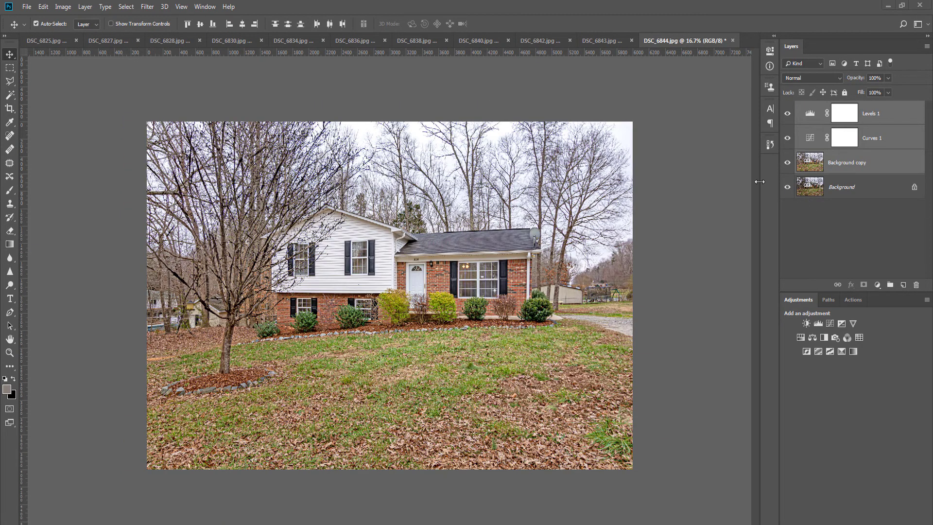
# - Merge the Levels, Curves and copy layers of DSC_6844 into the Background and place vertical guides along both outer house walls
pyautogui.hotkey('ctrl', 'e')
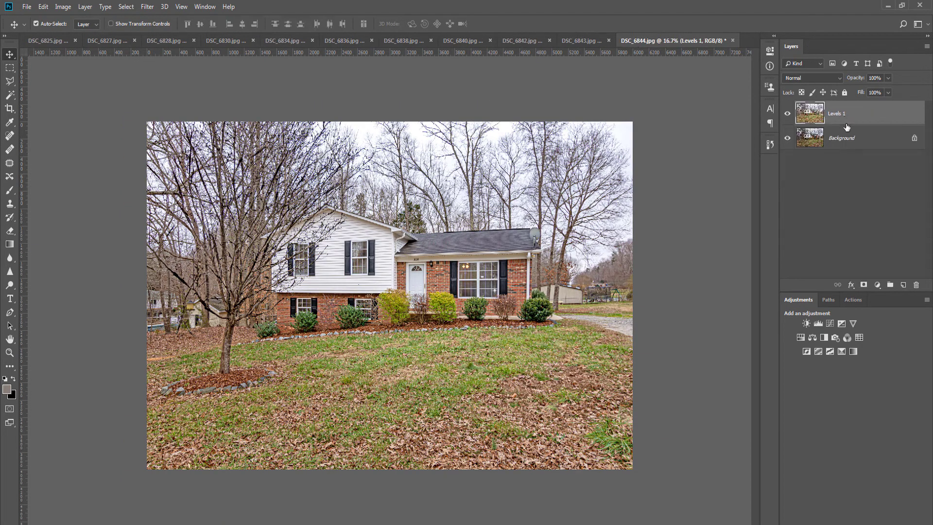
pyautogui.hotkey('ctrl', 'e')
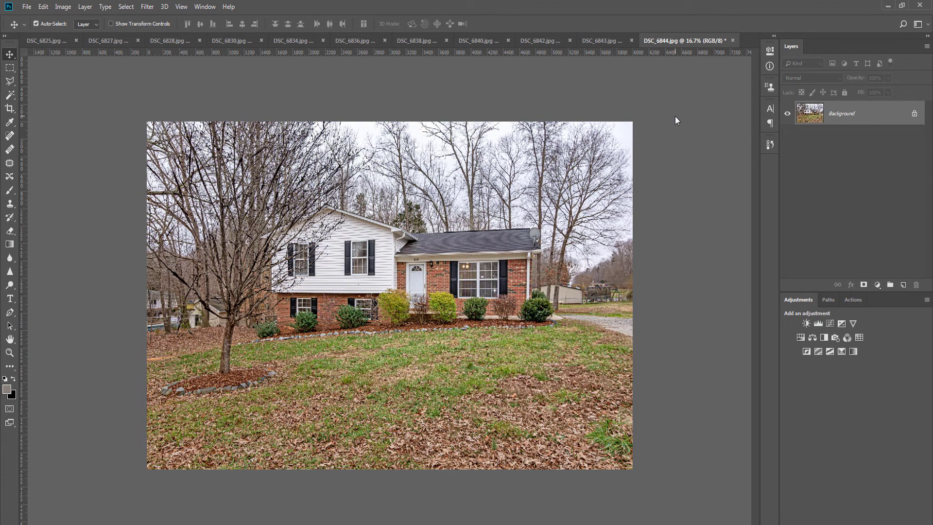
pyautogui.scroll(3, 508, 214)
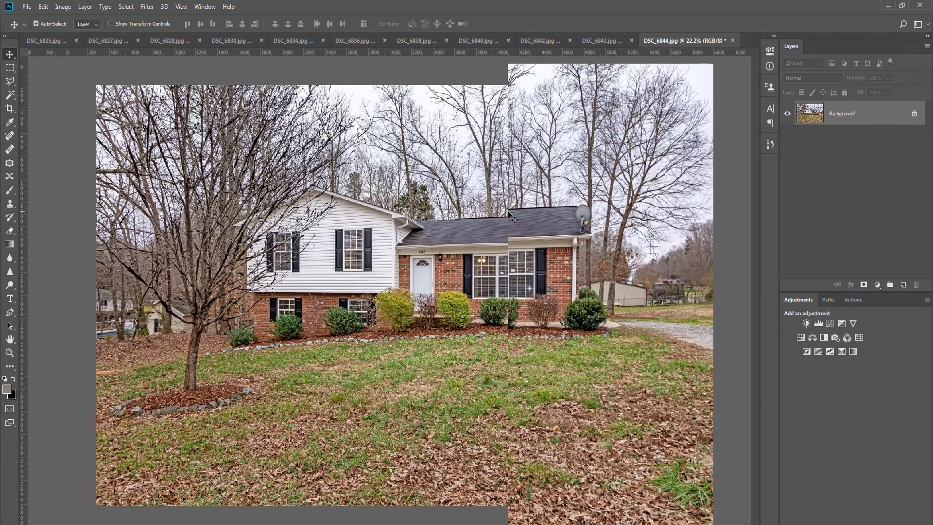
pyautogui.scroll(-2, 110, 193)
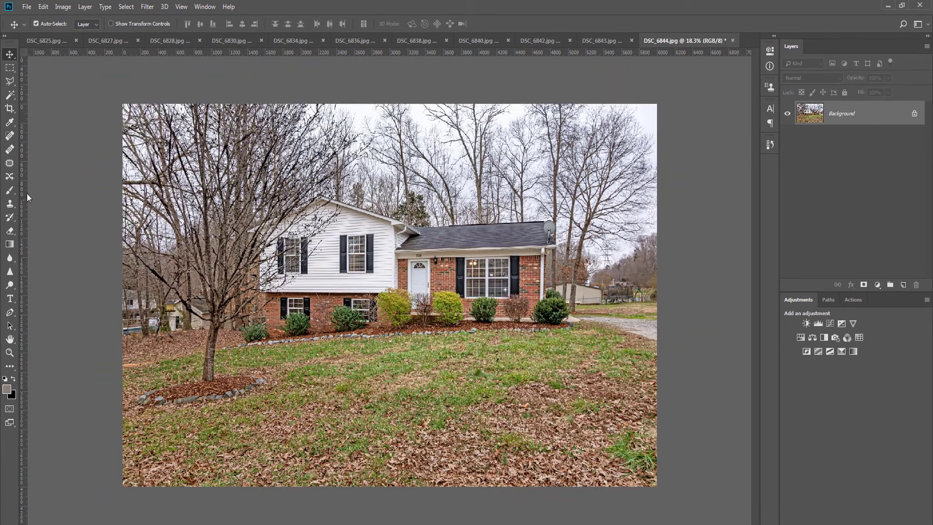
pyautogui.moveTo(24, 193); pyautogui.dragTo(543, 196)
pyautogui.moveTo(25, 228); pyautogui.dragTo(261, 227)
# - Duplicate the Background of DSC_6844 and select the pale sky between the tree branches with the Magic Wand at tolerance 15
pyautogui.hotkey('ctrl', 'j')
pyautogui.press('w')
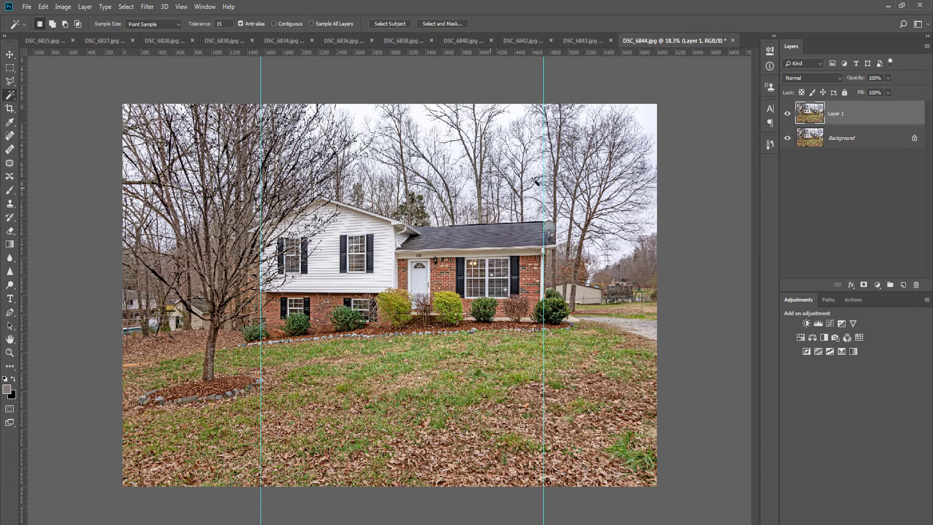
pyautogui.scroll(8, 560, 213)
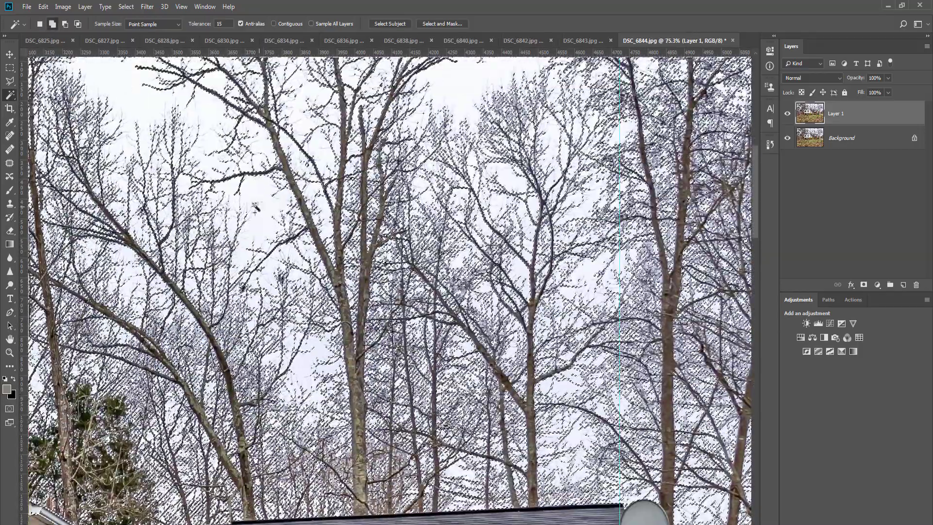
pyautogui.scroll(4, 295, 368)
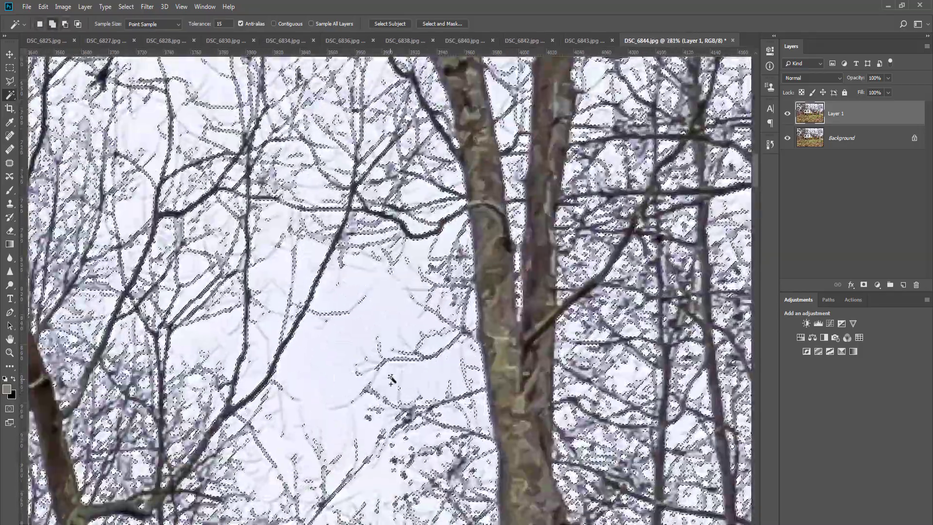
pyautogui.scroll(-10, 391, 379)
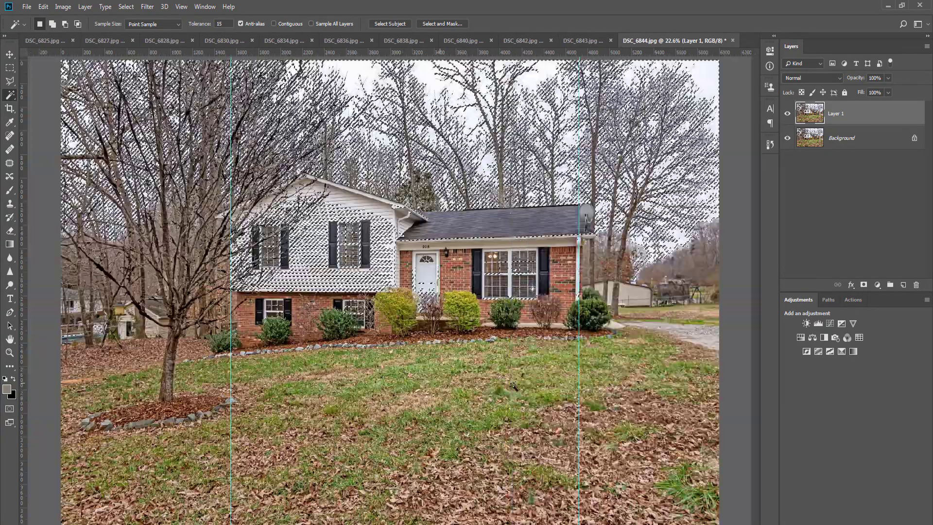
# - Subtract the house, lawn and driveway area from the sky selection of DSC_6844 with the Polygonal Lasso
pyautogui.press('l')
pyautogui.scroll(-1, 726, 350)
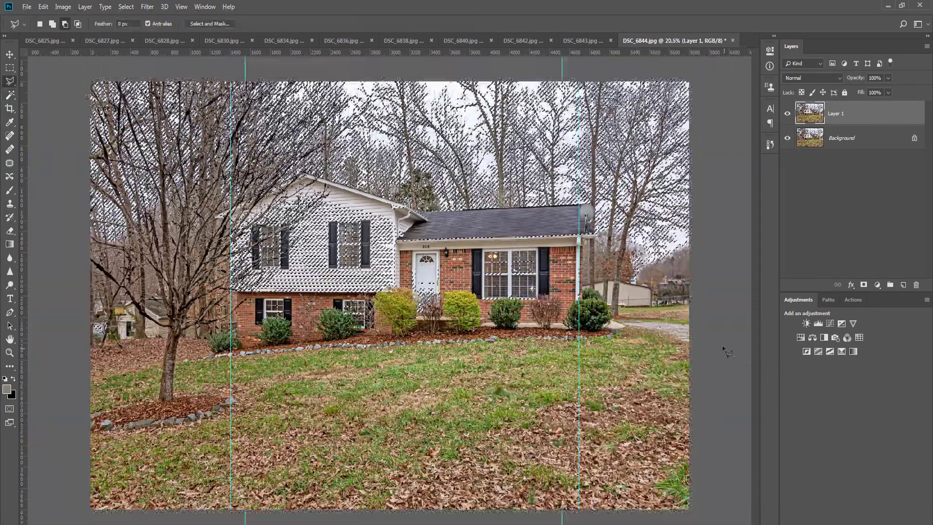
pyautogui.keyDown('alt'); pyautogui.click(710, 338); pyautogui.keyUp('alt')
pyautogui.click(711, 517)
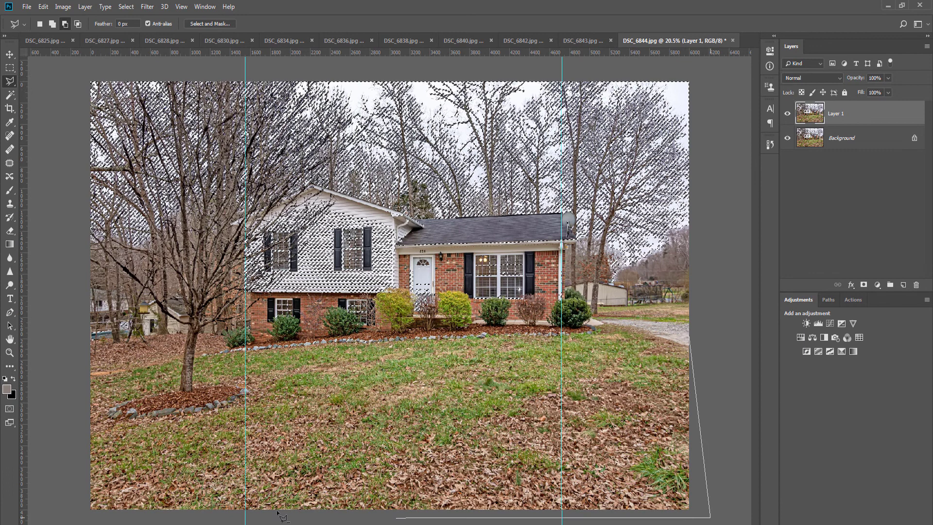
pyautogui.click(75, 518)
pyautogui.click(46, 251)
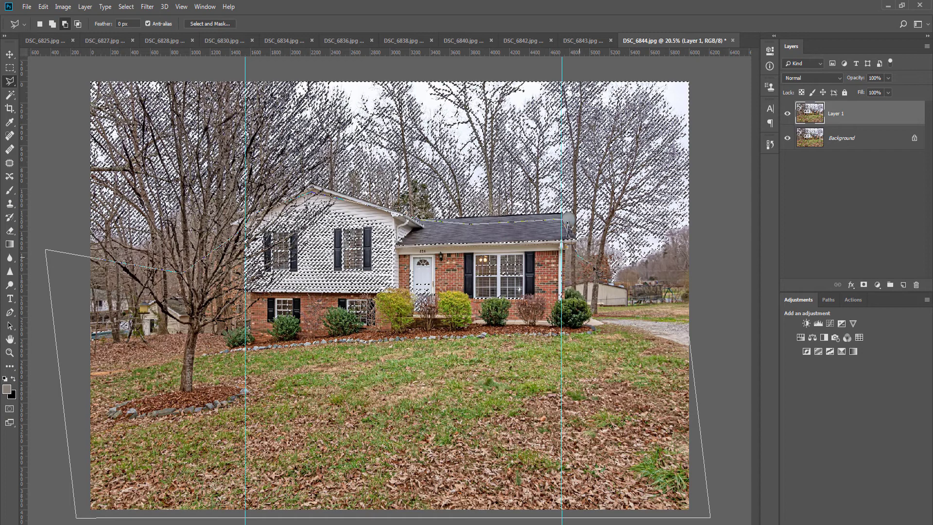
pyautogui.doubleClick(718, 247)
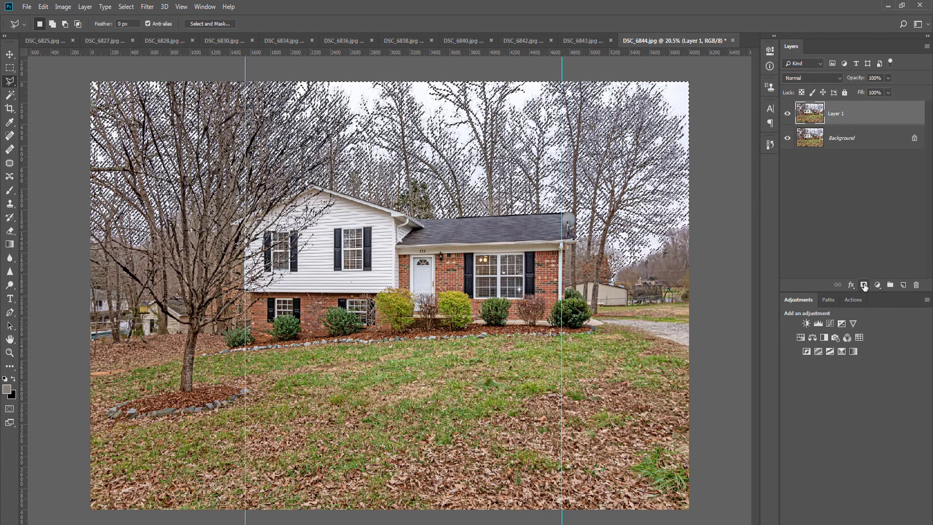
# - Hide the selected sky on Layer 1 of DSC_6844 with a layer mask and activate the Background layer
pyautogui.keyDown('alt'); pyautogui.click(864, 285); pyautogui.keyUp('alt')
pyautogui.click(863, 142)
pyautogui.press('v')
# - Place 001.jpg from Total Commander's CS16 Sky folder beneath Layer 1 of DSC_6844, scaled to about 121% to fill the sky
pyautogui.hotkey('alt', 'Tab')
pyautogui.hotkey('alt', 'Tab')
pyautogui.hotkey('alt', 'Tab')
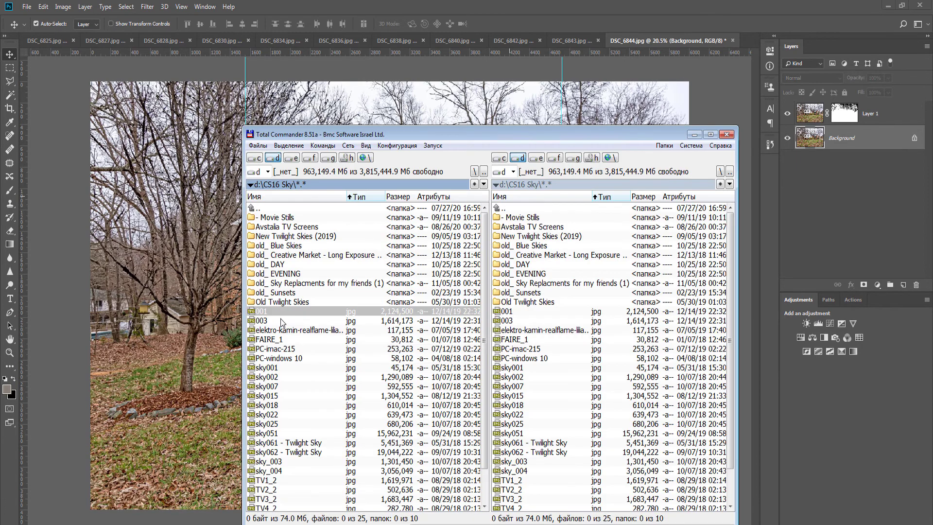
pyautogui.moveTo(266, 314); pyautogui.dragTo(184, 314)
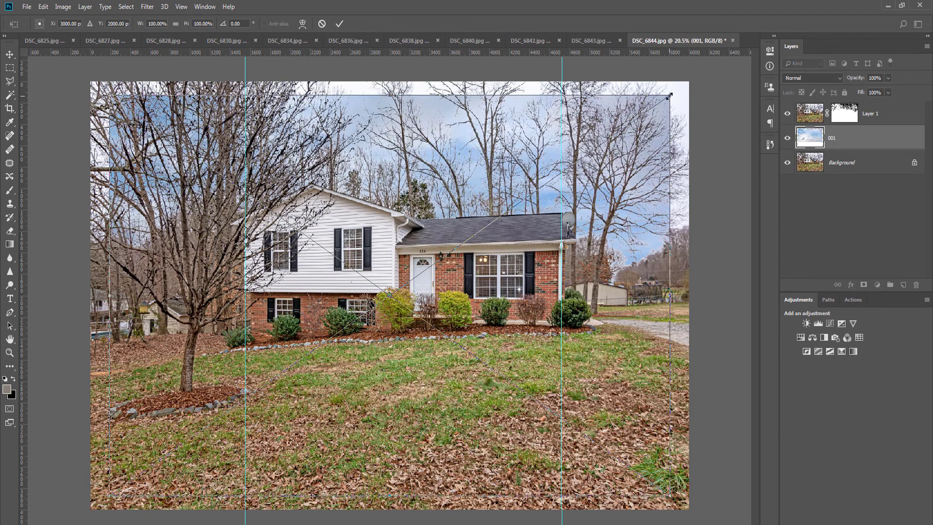
pyautogui.moveTo(670, 96); pyautogui.dragTo(729, 31)
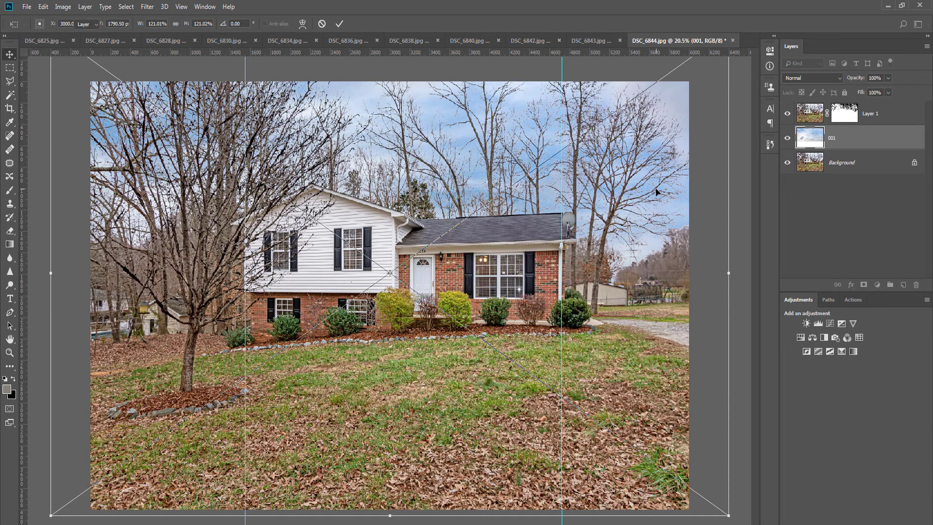
pyautogui.press('Return')
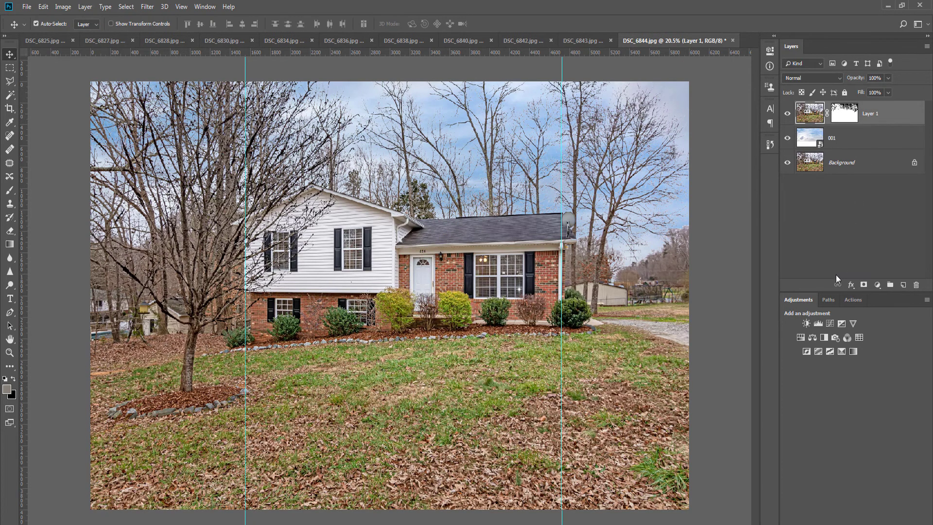
# - Add a Levels adjustment clipped to Layer 1 of DSC_6844 and set its white input level to 234
pyautogui.click(819, 324)
pyautogui.hotkey('ctrl', 'alt', 'g')
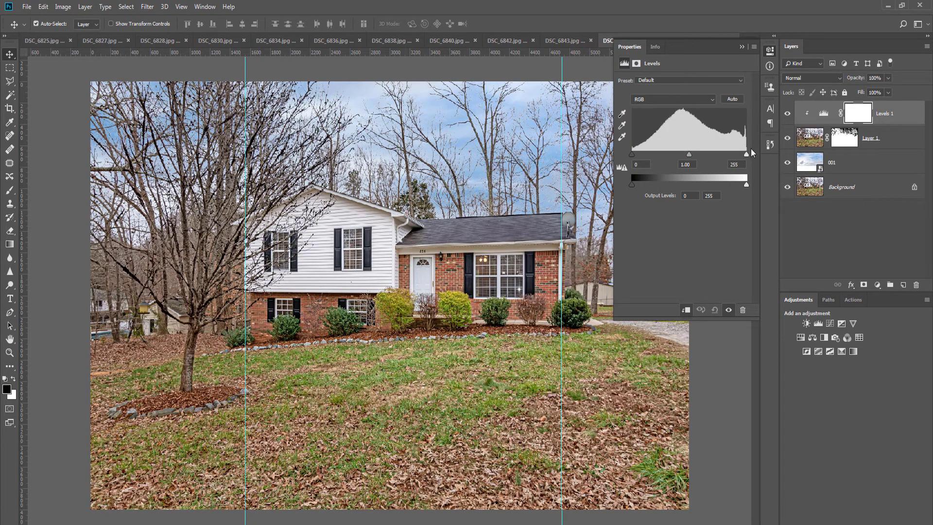
pyautogui.moveTo(746, 154); pyautogui.dragTo(738, 156)
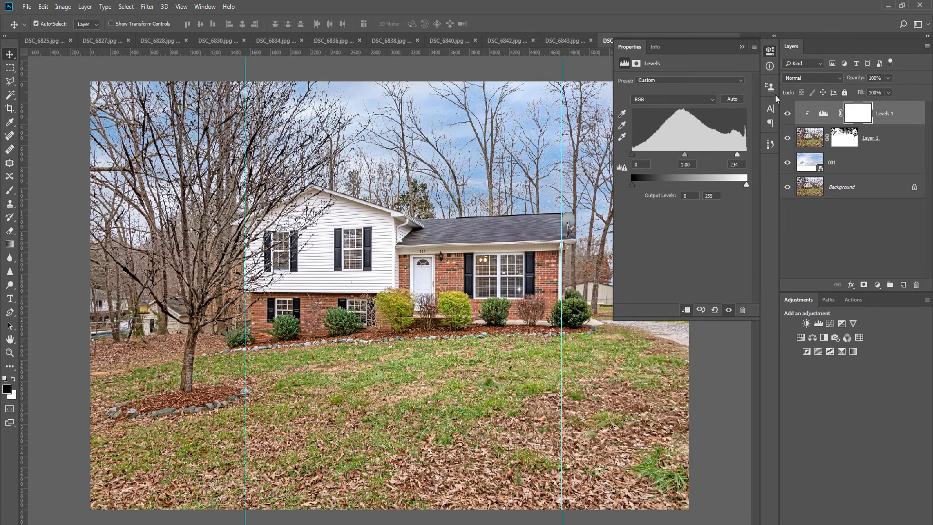
# - Flatten DSC_6844 and save it as a Baseline Standard JPEG at Maximum quality 10, closing the image
pyautogui.click(770, 57)
pyautogui.hotkey('ctrl', 'shift', 'e')
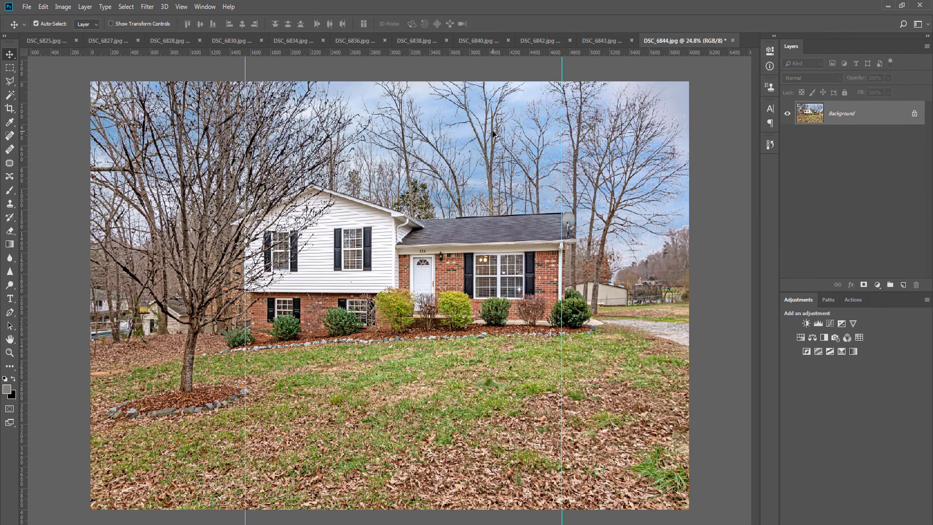
pyautogui.moveTo(468, 157); pyautogui.dragTo(531, 157)
pyautogui.hotkey('ctrl', 'z')
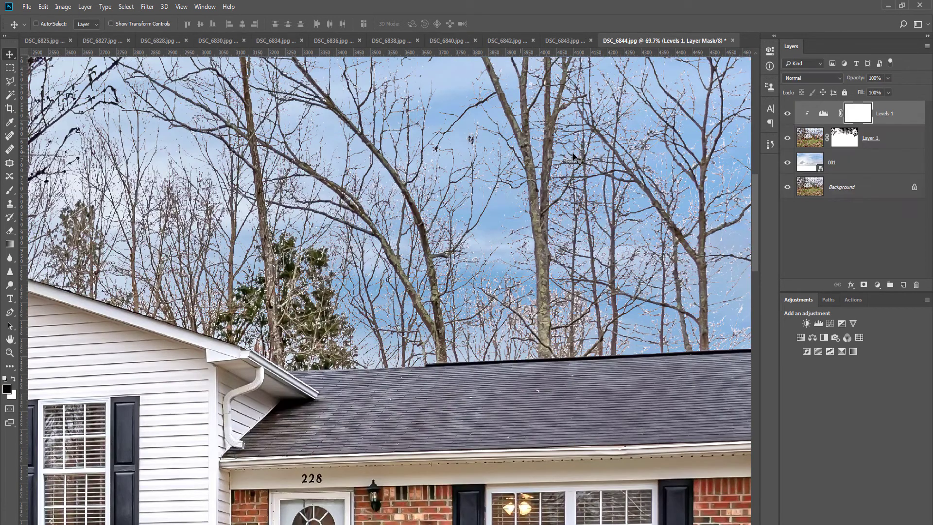
pyautogui.scroll(-5, 638, 184)
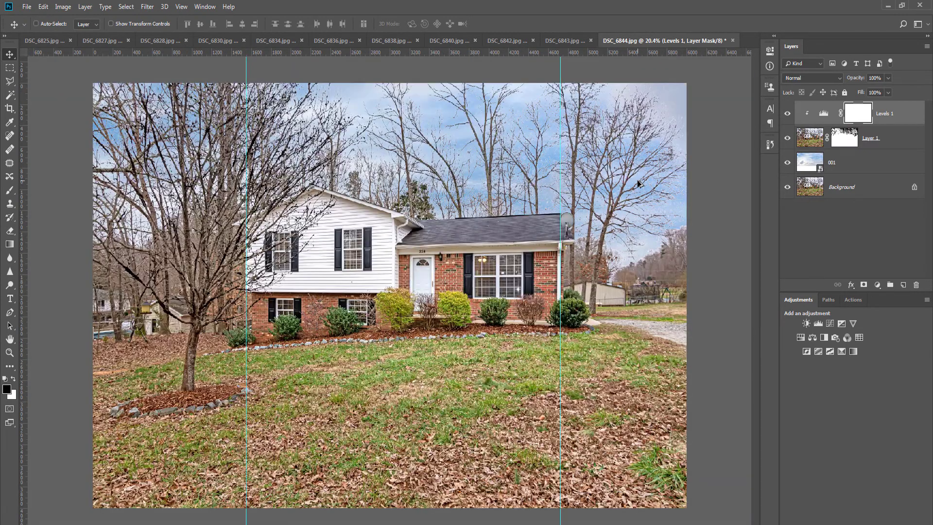
pyautogui.hotkey('ctrl', 'shift', 'e')
pyautogui.hotkey('ctrl', 'w')
pyautogui.press('Return')
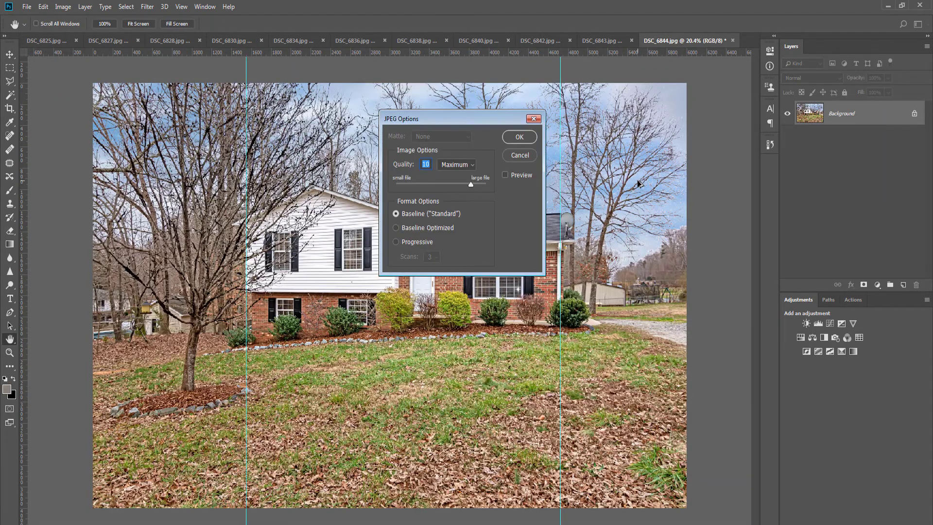
pyautogui.press('Return')
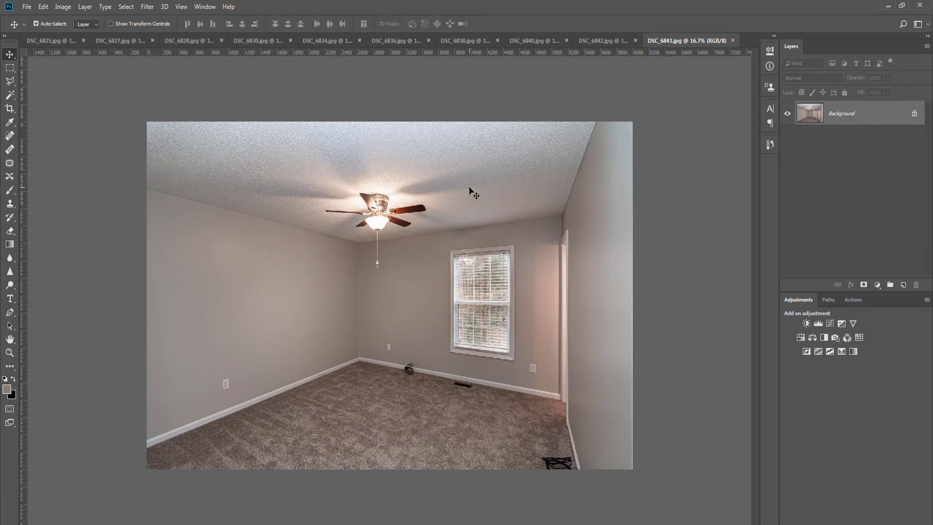
# - Add a brightened Levels 1 layer with a layer mask above the Background of DSC_6843
pyautogui.hotkey('ctrl', 'j')
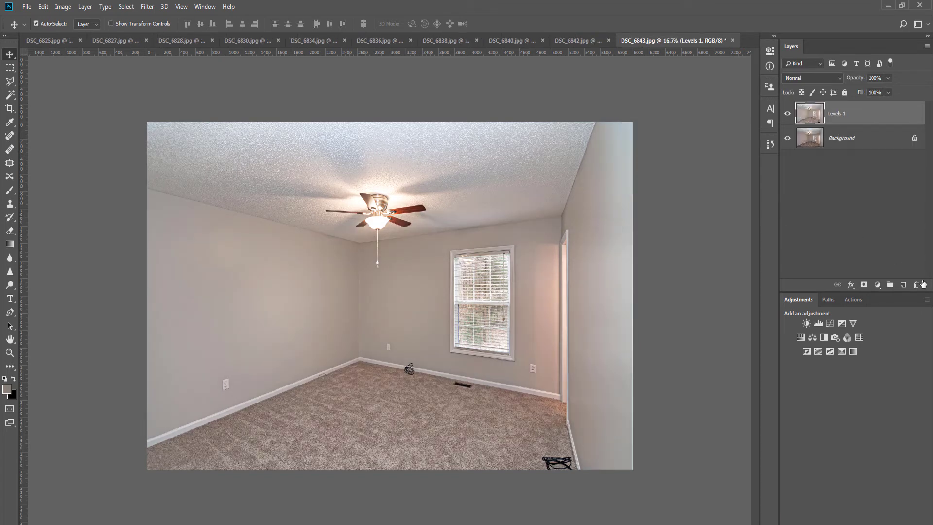
pyautogui.click(865, 285)
pyautogui.press('b')
pyautogui.scroll(-1, 350, 487)
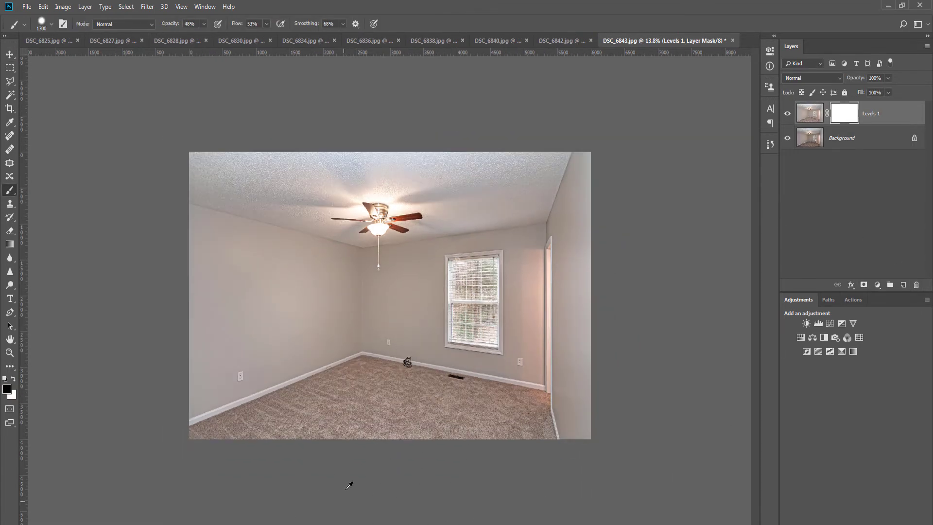
# - Set the Brush tool to 700 px size, 91% opacity and 100% flow for painting on the mask
pyautogui.press('[')
pyautogui.press('[')
pyautogui.press('[')
pyautogui.press('[')
pyautogui.press('[')
pyautogui.click(200, 25)
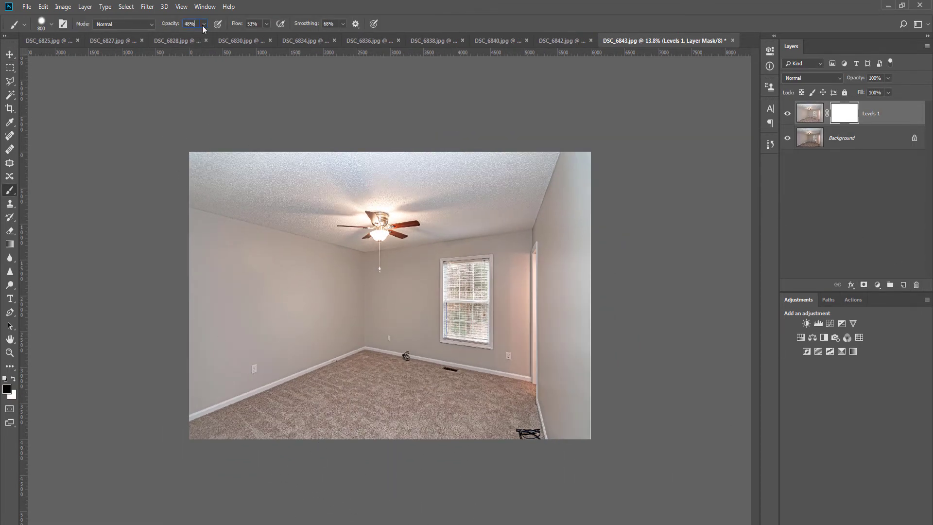
pyautogui.click(224, 35)
pyautogui.click(267, 24)
pyautogui.click(333, 2)
pyautogui.press('[')
# - Paint black over the whole carpet on the Levels 1 mask of DSC_6843, using brush sizes from 500 to 800 px
pyautogui.click(199, 442)
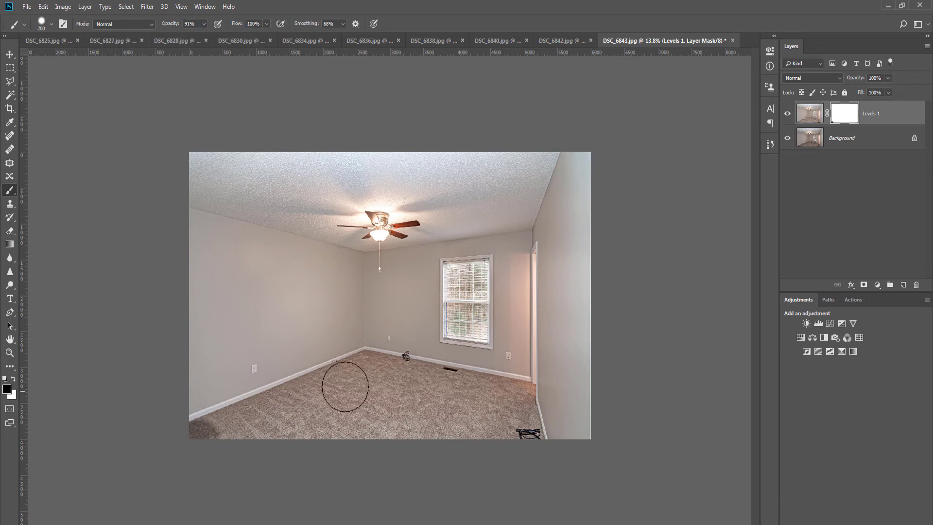
pyautogui.keyDown('shift'); pyautogui.click(369, 373); pyautogui.keyUp('shift')
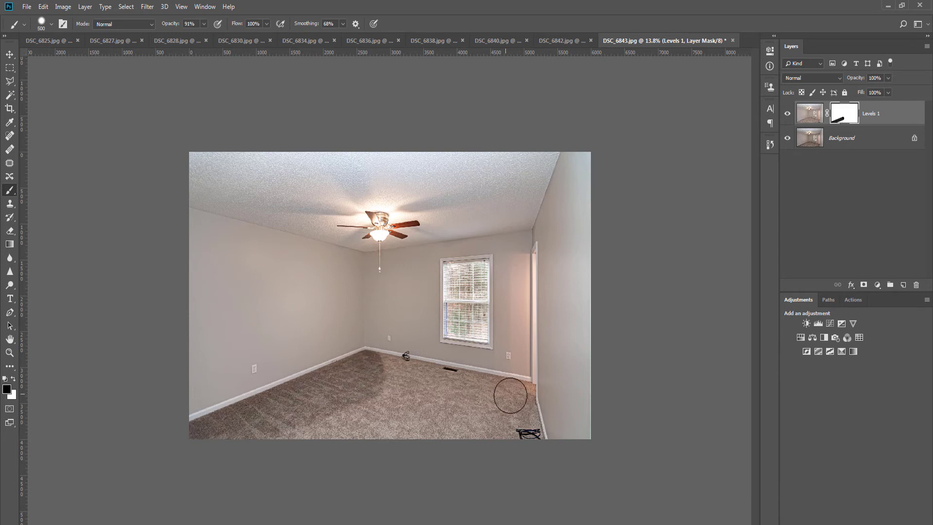
pyautogui.keyDown('shift'); pyautogui.click(520, 397); pyautogui.keyUp('shift')
pyautogui.keyDown('shift'); pyautogui.click(530, 456); pyautogui.keyUp('shift')
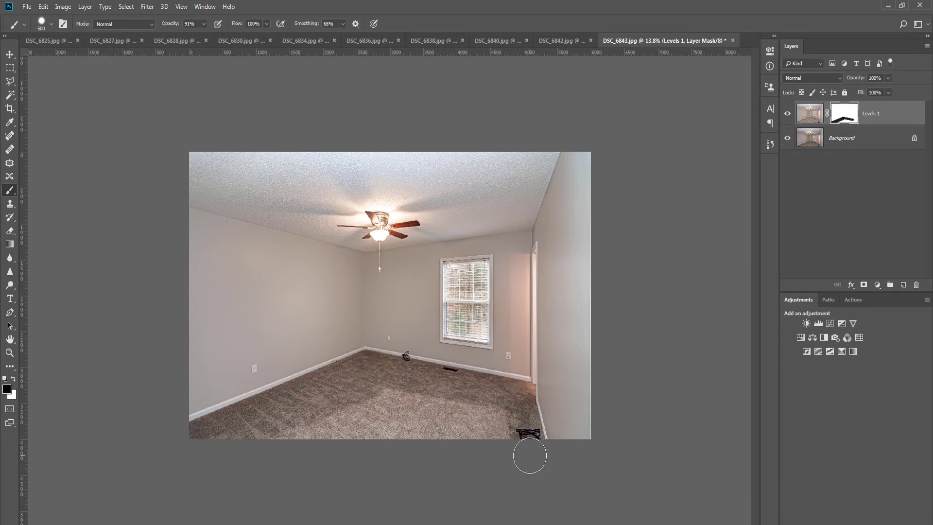
pyautogui.press(']')
pyautogui.press(']')
pyautogui.press(']')
pyautogui.moveTo(488, 433)
pyautogui.mouseDown()
pyautogui.moveTo(355, 428)
pyautogui.moveTo(484, 421)
pyautogui.moveTo(467, 415)
pyautogui.moveTo(310, 420)
pyautogui.mouseUp()
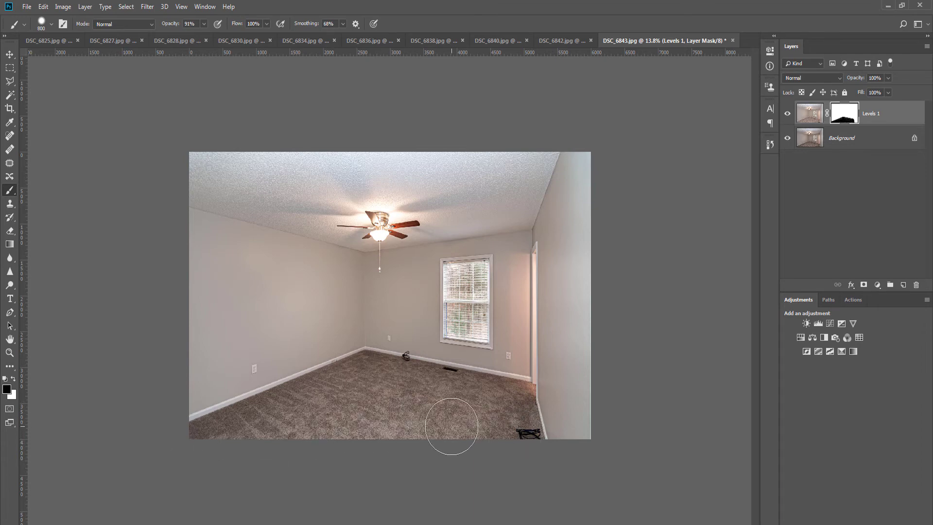
# - Merge Levels 1 of DSC_6843 into the Background and duplicate the result as Layer 1
pyautogui.hotkey('ctrl', '+')
pyautogui.hotkey('ctrl', 'e')
pyautogui.hotkey('ctrl', 'j')
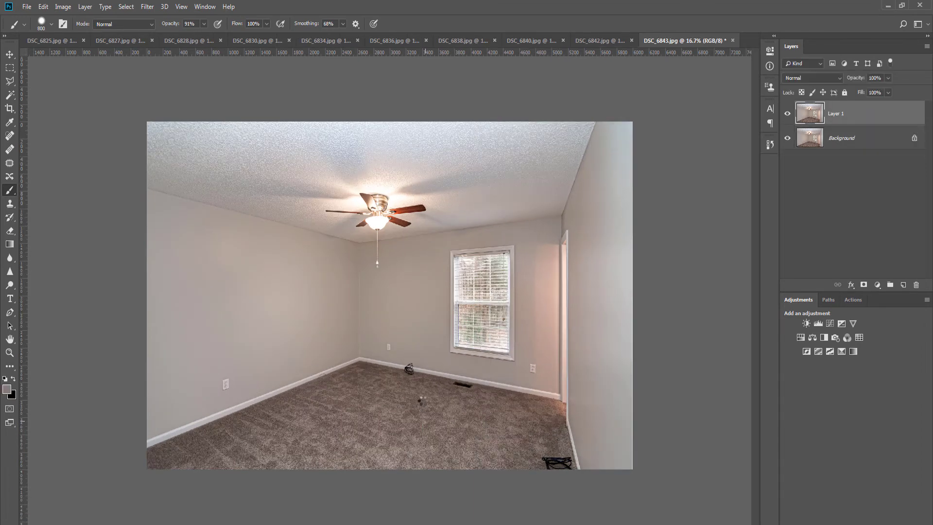
# - Mask the carpet out of Layer 1 in DSC_6843 with a 1000 px brush, and the window with a 600 px brush
pyautogui.press(']')
pyautogui.press(']')
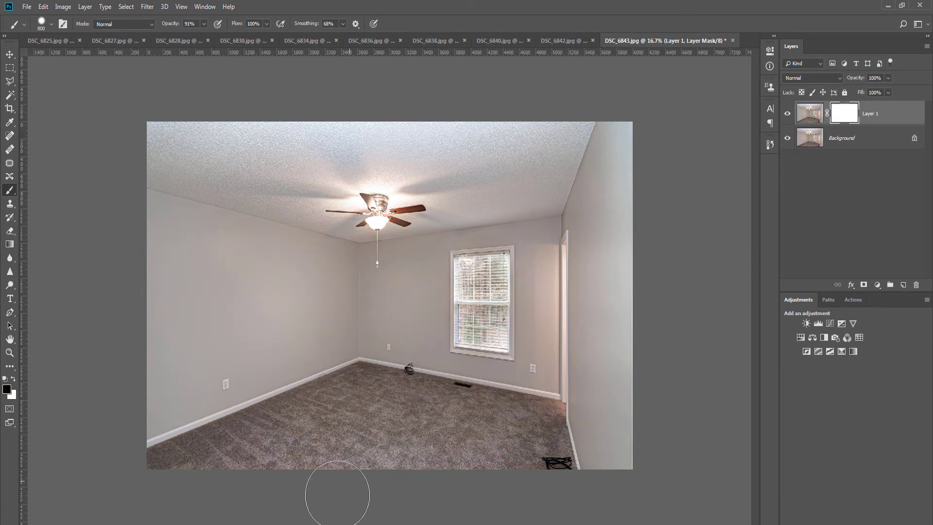
pyautogui.moveTo(177, 496)
pyautogui.mouseDown()
pyautogui.moveTo(375, 407)
pyautogui.moveTo(334, 416)
pyautogui.moveTo(531, 440)
pyautogui.moveTo(518, 478)
pyautogui.mouseUp()
pyautogui.press('[')
pyautogui.press('[')
pyautogui.press('[')
pyautogui.press('[')
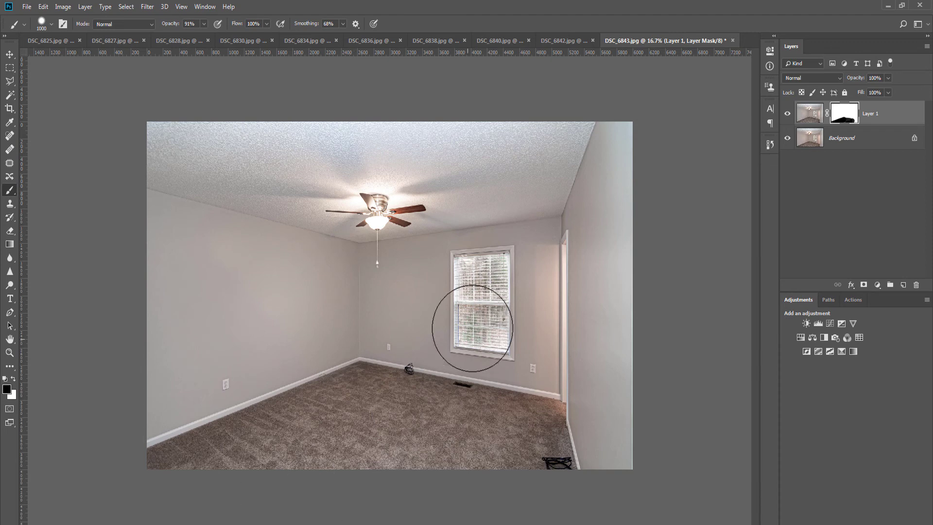
pyautogui.moveTo(480, 281)
pyautogui.mouseDown()
pyautogui.moveTo(477, 323)
pyautogui.moveTo(490, 326)
pyautogui.mouseUp()
pyautogui.press('[')
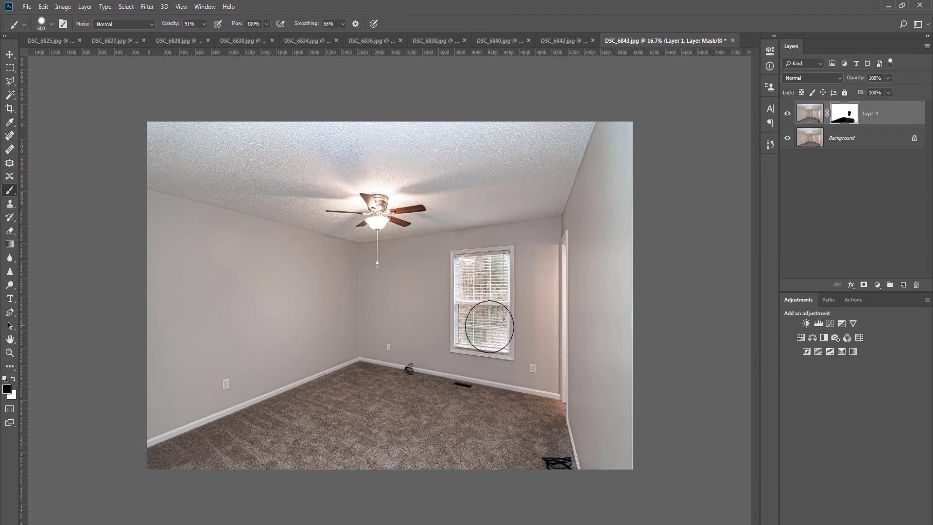
# - Merge Layer 1 of DSC_6843 into the Background and apply a Hue/Saturation adjustment
pyautogui.hotkey('ctrl', 'e')
pyautogui.hotkey('ctrl', 'u')
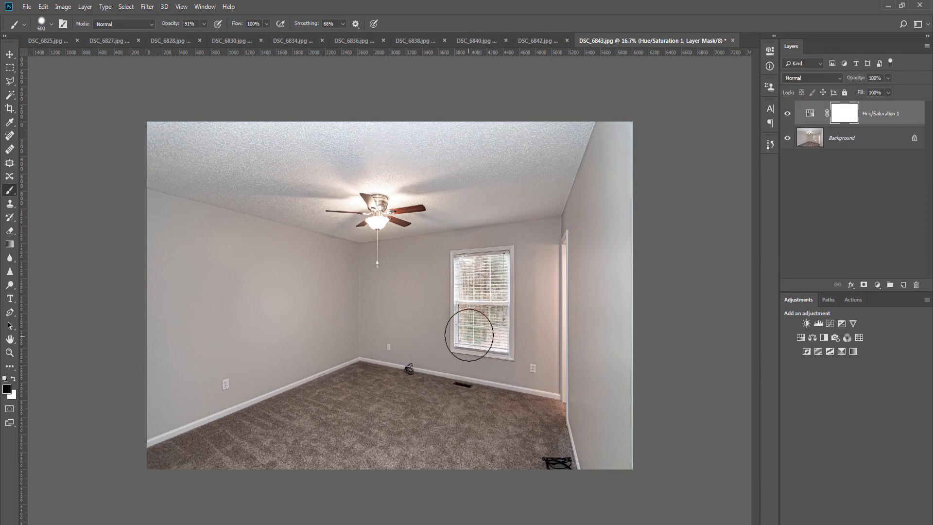
pyautogui.hotkey('ctrl', 'z')
pyautogui.press('o')
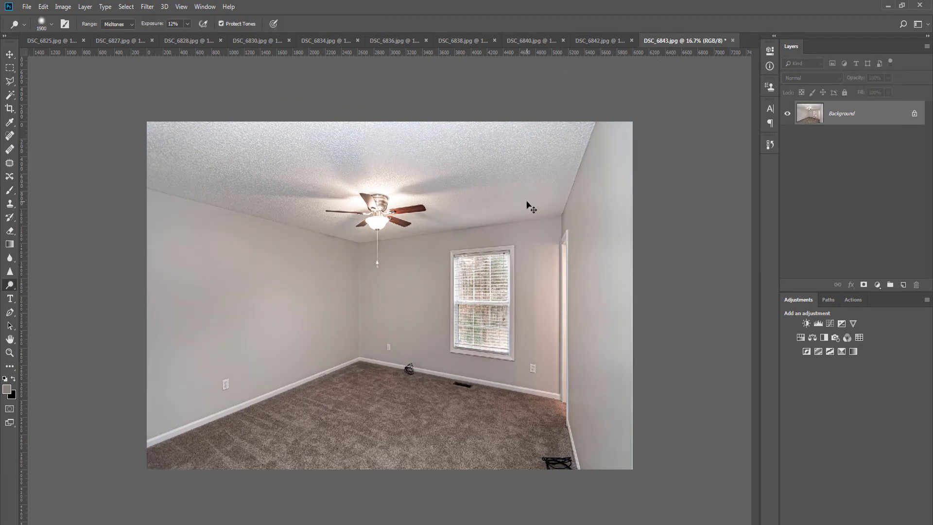
# - Close DSC_6843, saving its changes
pyautogui.hotkey('ctrl', 'w')
pyautogui.press('Return')
pyautogui.press('v')
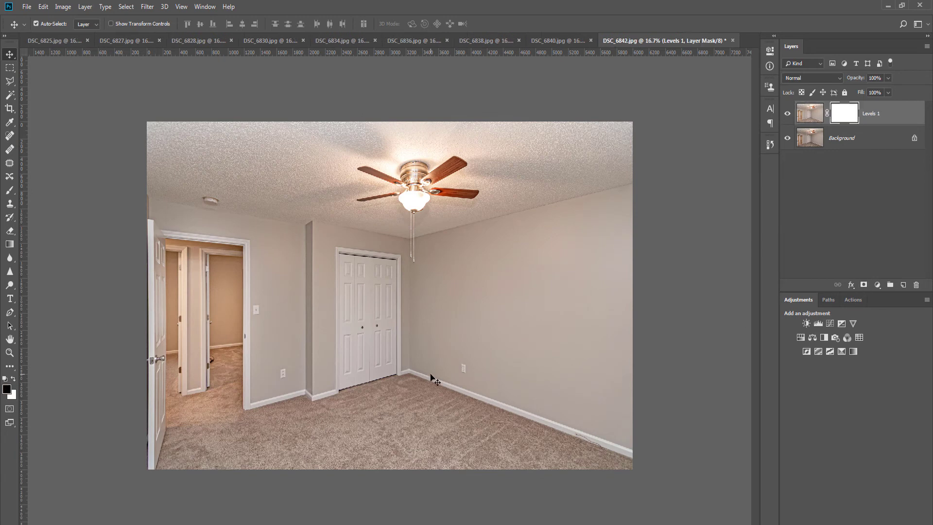
# - Paint the bedroom carpet out of the Levels 1 mask in DSC_6842 with a 600 px black brush
pyautogui.press('b')
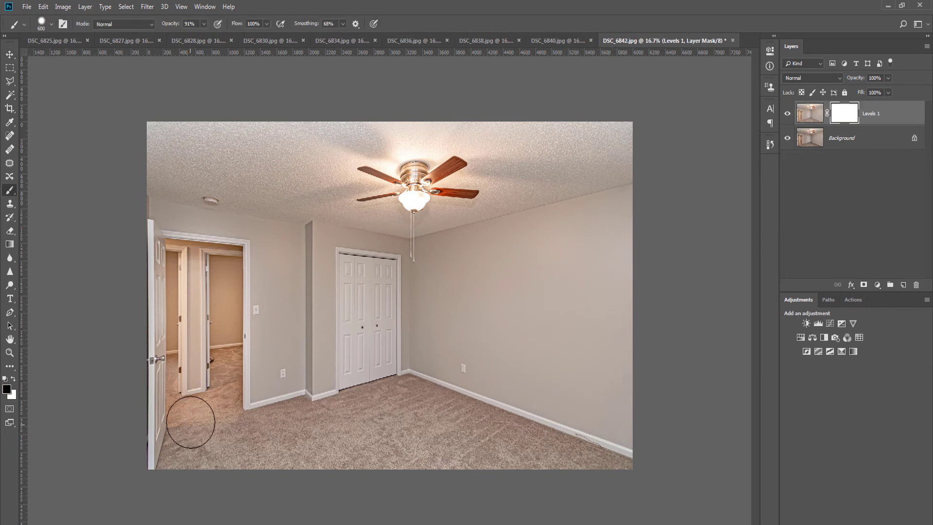
pyautogui.moveTo(191, 422)
pyautogui.mouseDown()
pyautogui.moveTo(179, 478)
pyautogui.moveTo(190, 454)
pyautogui.moveTo(299, 423)
pyautogui.moveTo(205, 494)
pyautogui.moveTo(326, 432)
pyautogui.moveTo(313, 428)
pyautogui.moveTo(406, 399)
pyautogui.moveTo(581, 455)
pyautogui.moveTo(622, 479)
pyautogui.mouseUp()
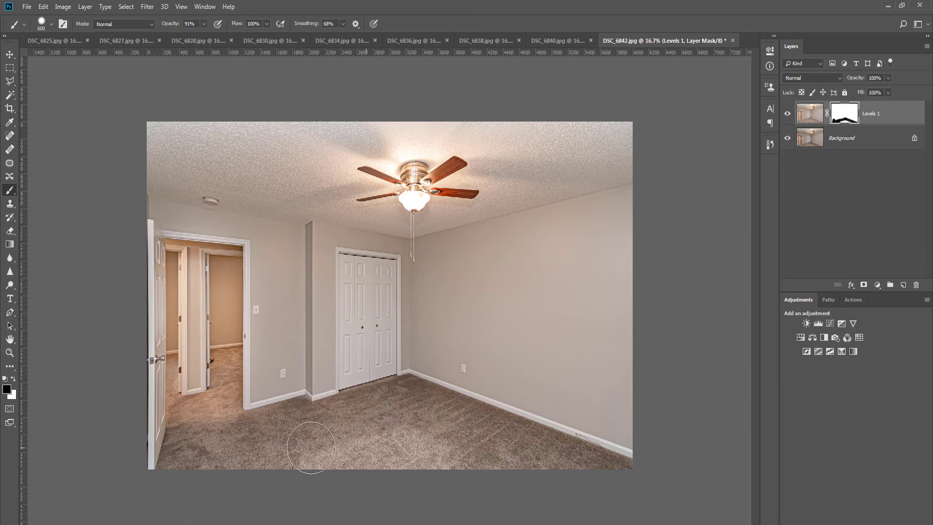
pyautogui.moveTo(311, 448)
pyautogui.mouseDown()
pyautogui.moveTo(298, 456)
pyautogui.moveTo(483, 485)
pyautogui.moveTo(199, 437)
pyautogui.moveTo(208, 492)
pyautogui.mouseUp()
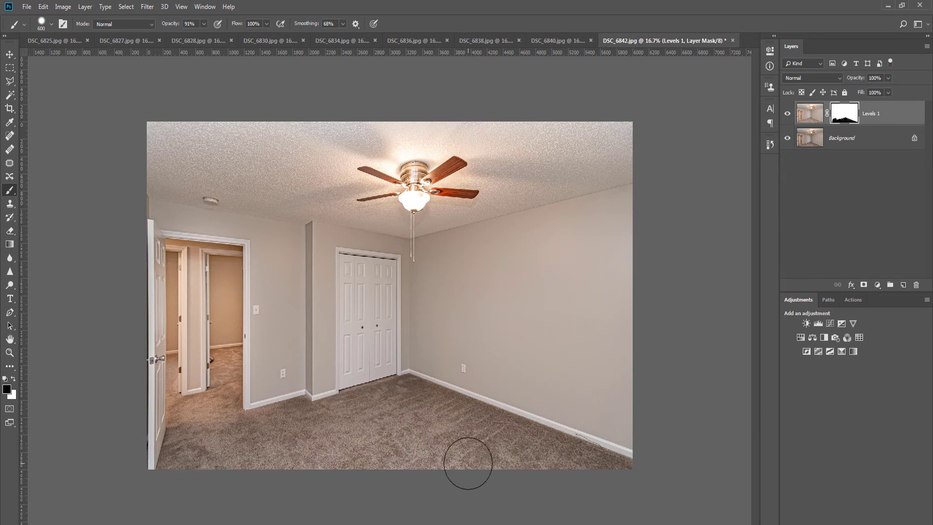
# - Neutralise the colour cast of DSC_6842 on a masked Layer 1, excluding the bedroom and doorway carpet, and merge it into the Background
pyautogui.hotkey('ctrl', 'u')
pyautogui.press('F3')
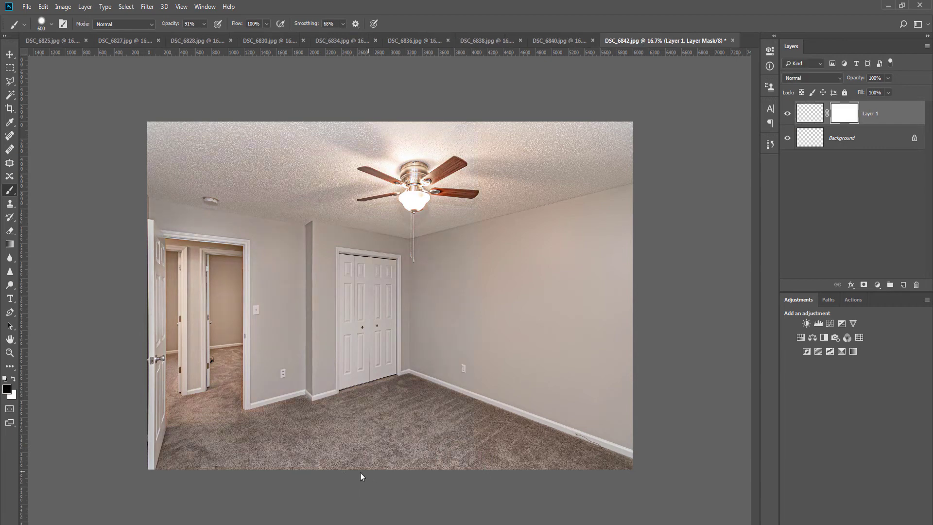
pyautogui.moveTo(227, 397)
pyautogui.mouseDown()
pyautogui.moveTo(209, 386)
pyautogui.moveTo(188, 395)
pyautogui.mouseUp()
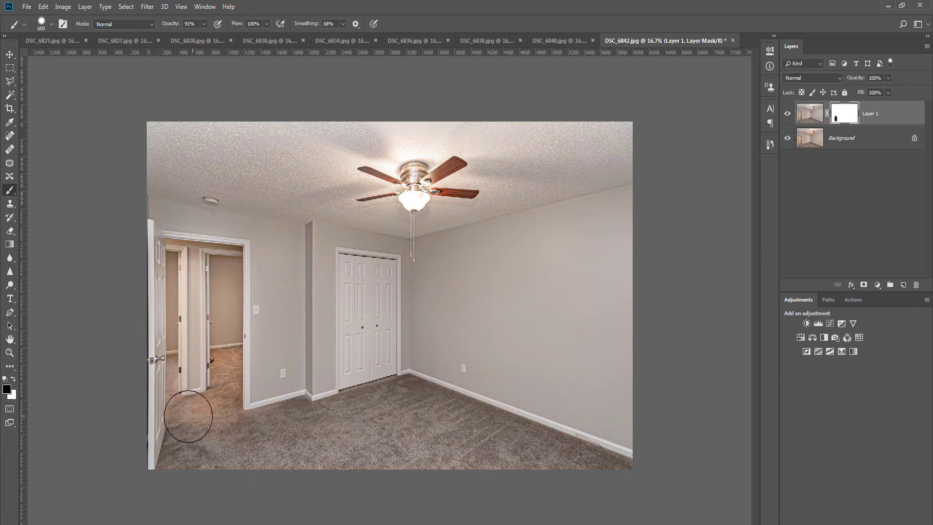
pyautogui.moveTo(340, 431)
pyautogui.mouseDown()
pyautogui.moveTo(271, 426)
pyautogui.moveTo(303, 428)
pyautogui.moveTo(400, 392)
pyautogui.mouseUp()
pyautogui.hotkey('ctrl', 'e')
# - Reapply the Noiseware filter to DSC_6842 and add a Curves adjustment raising input 117 to output 137
pyautogui.press('o')
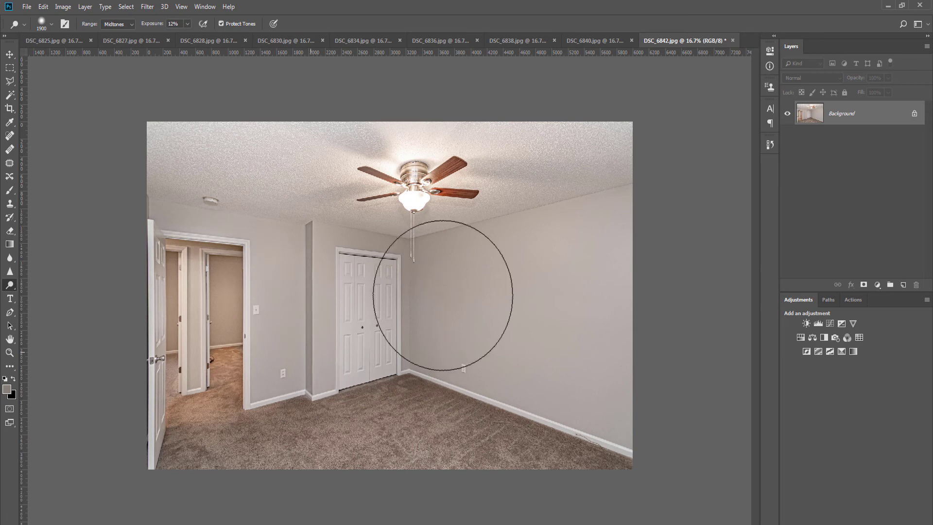
pyautogui.hotkey('ctrl', 'alt', 'f')
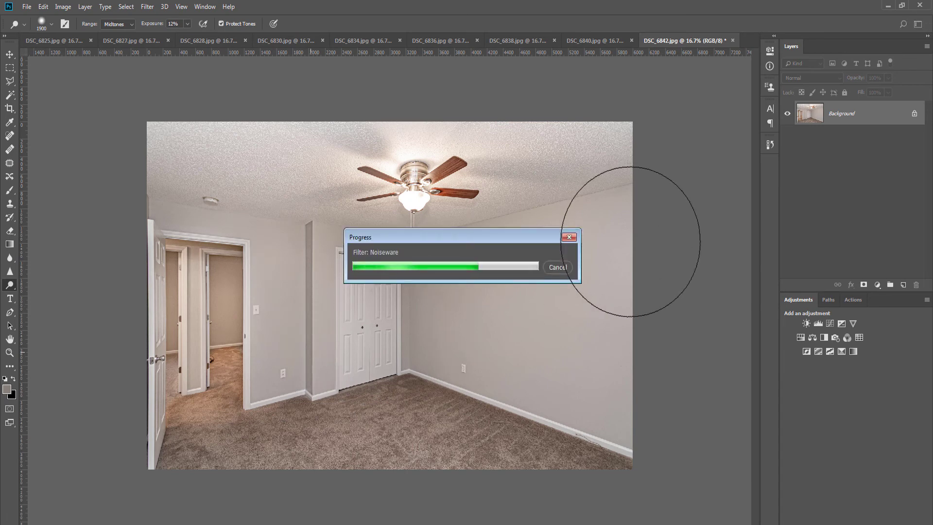
pyautogui.click(831, 324)
pyautogui.moveTo(691, 156); pyautogui.dragTo(688, 156)
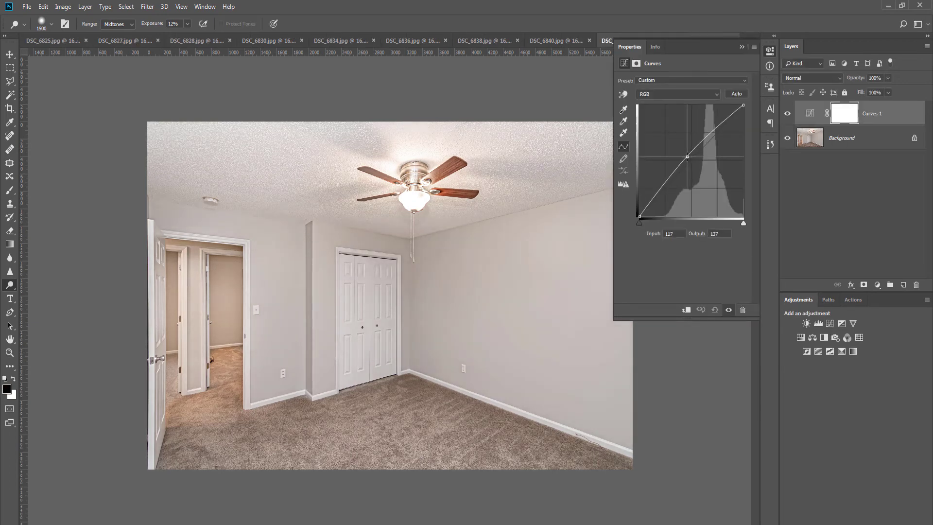
# - Paint the carpet out of the Curves 1 mask in DSC_6842 with an 800 px black brush
pyautogui.press('b')
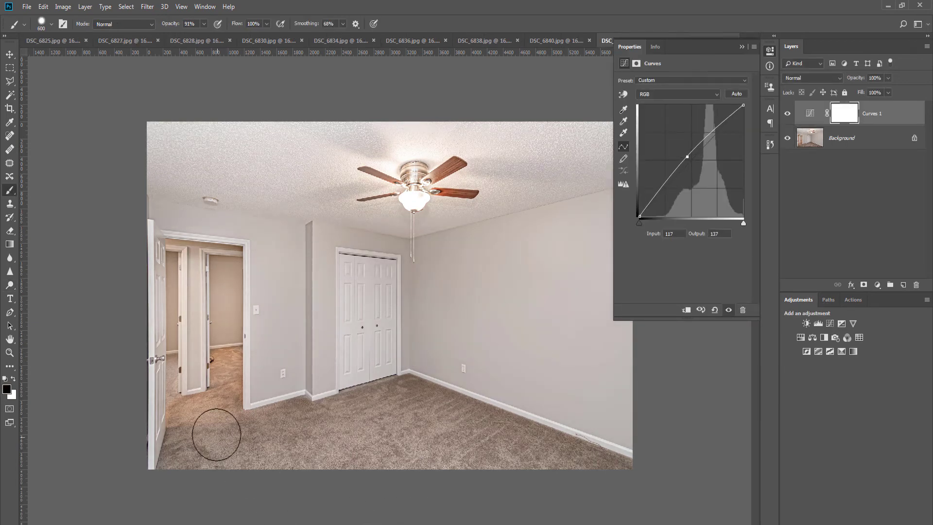
pyautogui.press(']')
pyautogui.press(']')
pyautogui.moveTo(200, 422)
pyautogui.mouseDown()
pyautogui.moveTo(193, 493)
pyautogui.moveTo(201, 454)
pyautogui.moveTo(210, 478)
pyautogui.moveTo(300, 438)
pyautogui.moveTo(266, 441)
pyautogui.moveTo(389, 423)
pyautogui.moveTo(407, 415)
pyautogui.moveTo(343, 426)
pyautogui.moveTo(400, 405)
pyautogui.moveTo(620, 491)
pyautogui.moveTo(286, 476)
pyautogui.mouseUp()
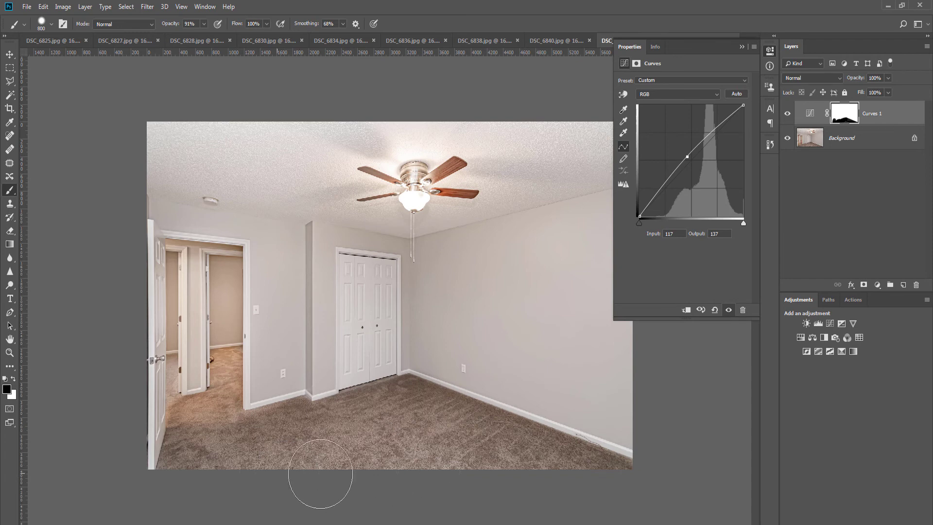
# - Flatten DSC_6842 and close it
pyautogui.hotkey('ctrl', 'w')
pyautogui.press('n')
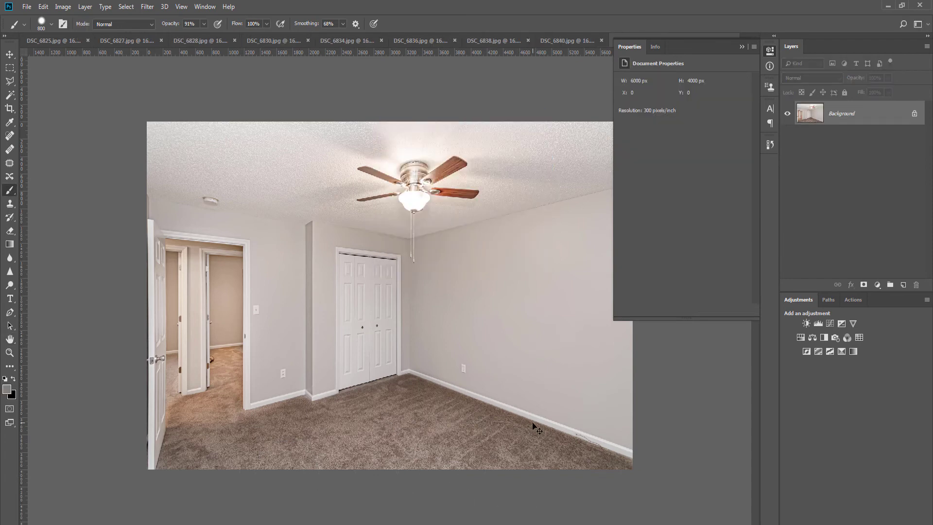
pyautogui.hotkey('ctrl', 'w')
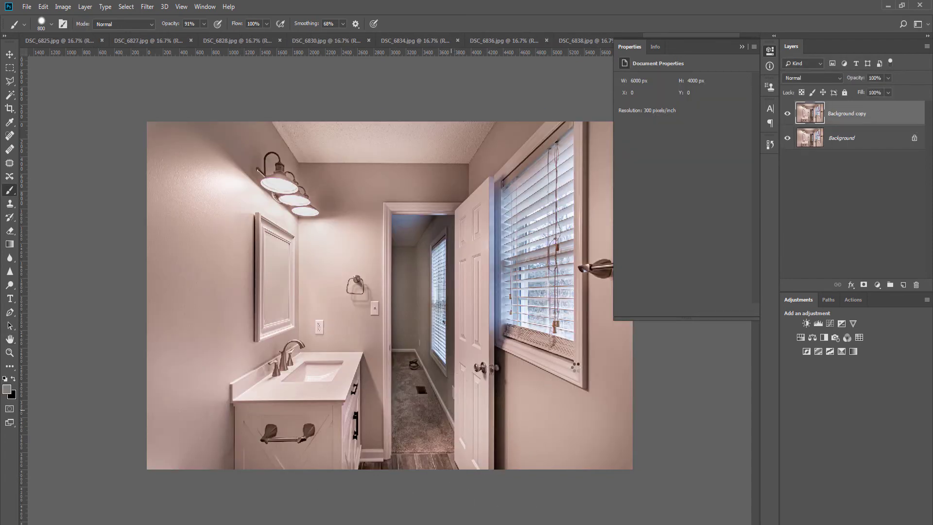
# - Reduce the opacity of the brightened Levels 1 layer in the bathroom photo and merge it into the Background
pyautogui.keyDown('shift'); pyautogui.click(879, 160); pyautogui.keyUp('shift')
pyautogui.hotkey('ctrl', 'e')
pyautogui.click(891, 77)
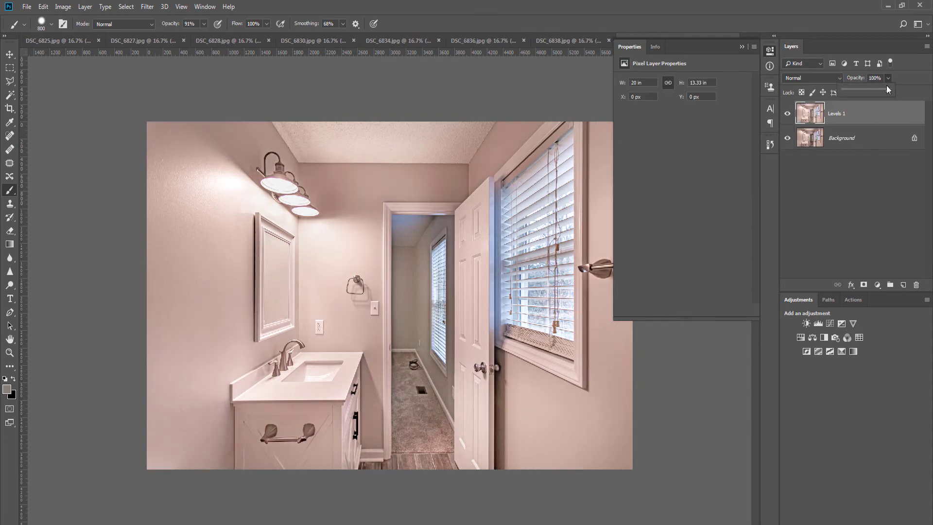
pyautogui.moveTo(888, 88); pyautogui.dragTo(871, 89)
pyautogui.hotkey('ctrl', 'e')
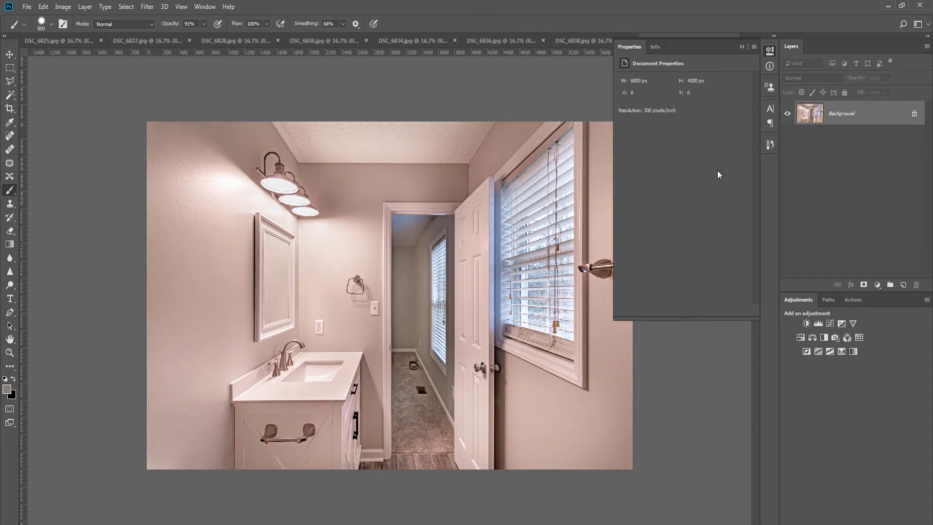
# - Reapply the Noiseware filter to the flattened bathroom photo
pyautogui.hotkey('ctrl', 'alt', 'f')
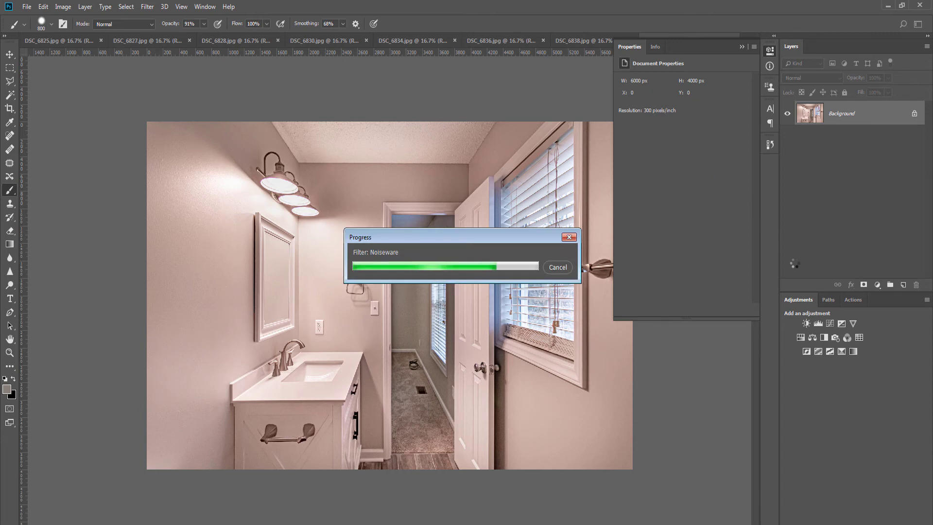
pyautogui.press('v')
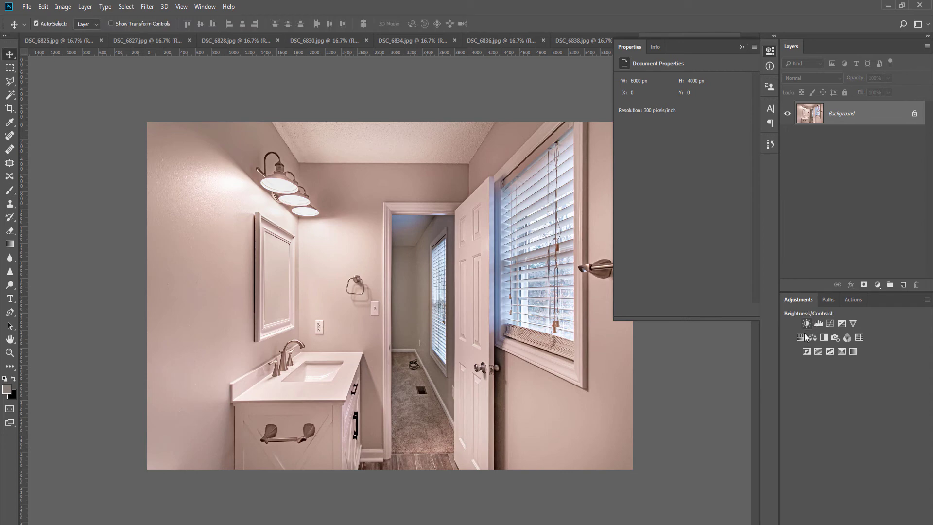
# - Neutralize the pink cast in DSC_6840 with a Hue/Saturation shift of the Reds and a masked correction layer, and flatten it
pyautogui.click(801, 338)
pyautogui.click(676, 94)
pyautogui.click(671, 113)
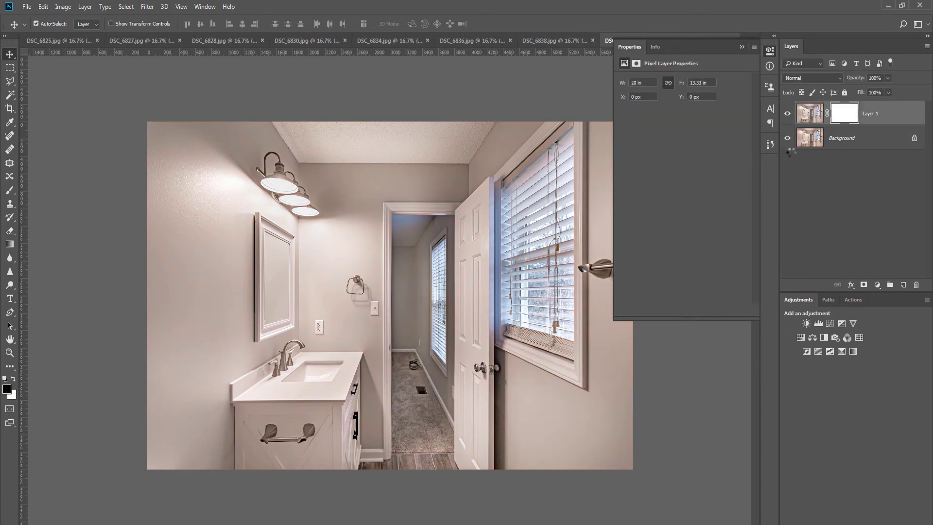
pyautogui.click(889, 78)
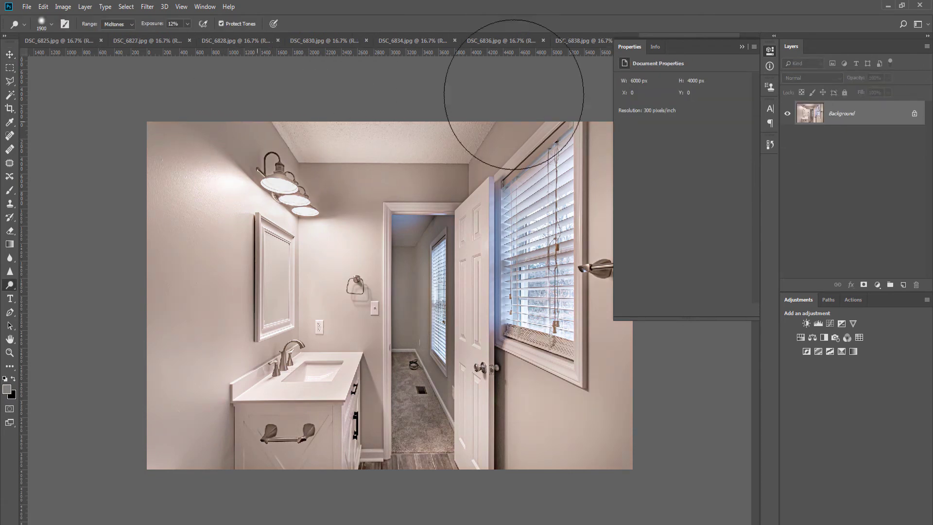
pyautogui.click(769, 53)
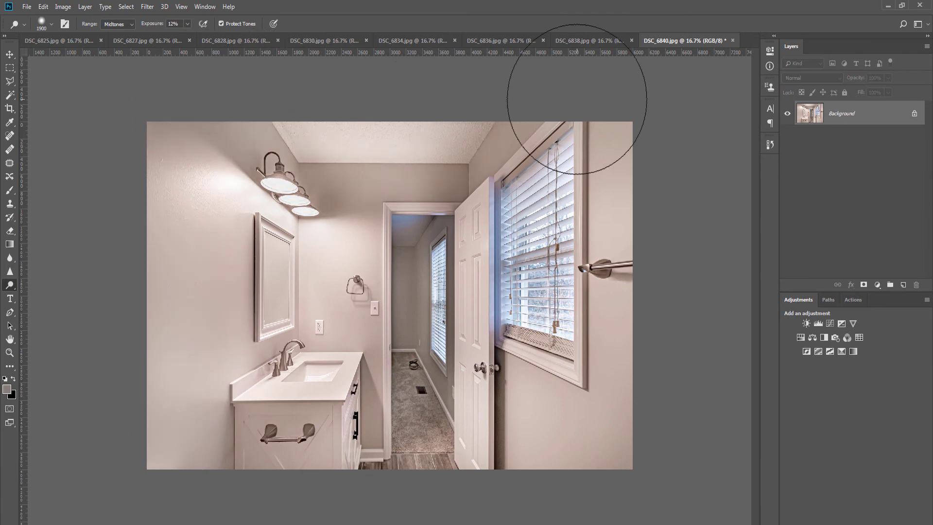
# - Apply the preset Hue/Saturation adjustment to DSC_6840, and save and close the flattened photo
pyautogui.press('F2')
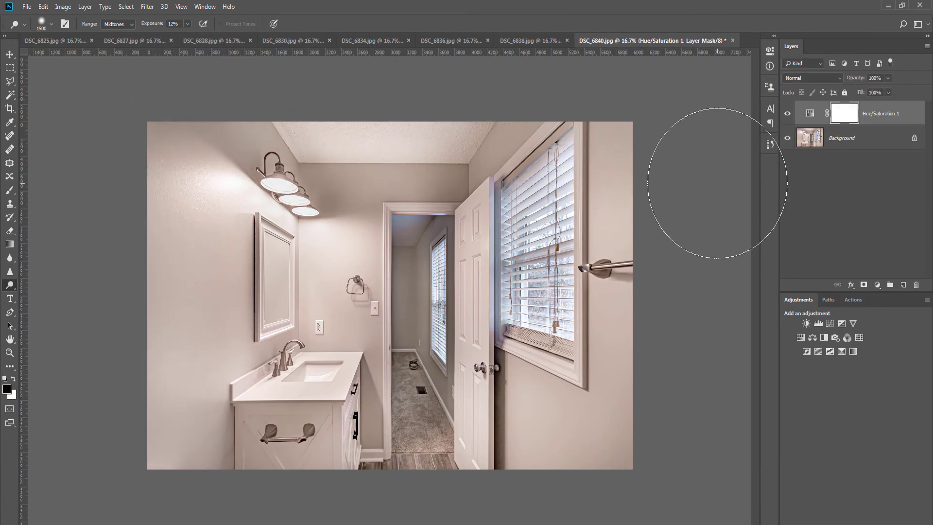
pyautogui.hotkey('ctrl', 'z')
pyautogui.hotkey('ctrl', 'w')
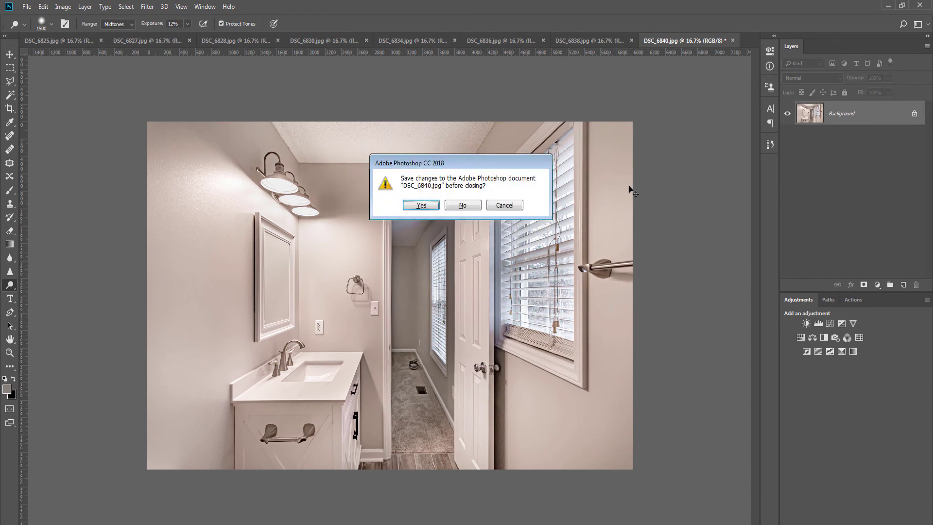
pyautogui.press('Return')
pyautogui.press('v')
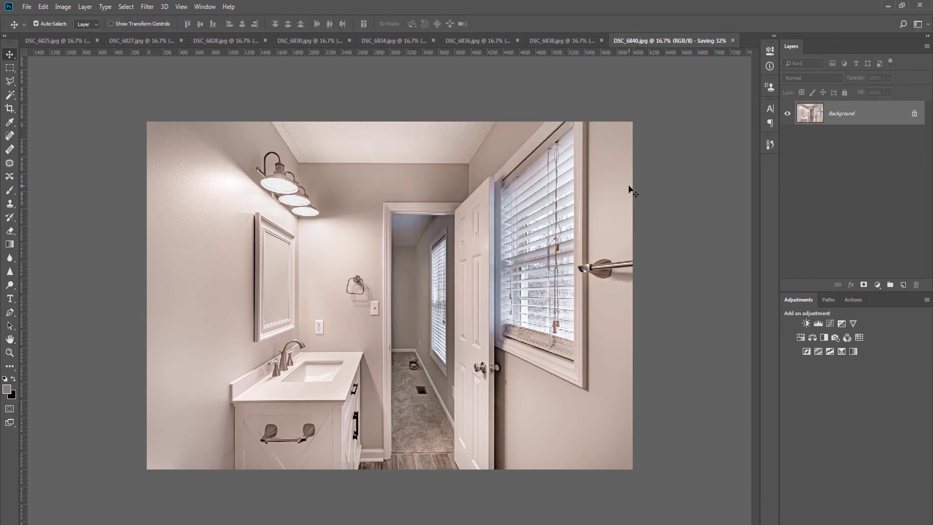
pyautogui.hotkey('ctrl', 'w')
# - Brighten DSC_6838 with a Levels 1 copy at reduced opacity and merge it into the Background
pyautogui.hotkey('ctrl', 'j')
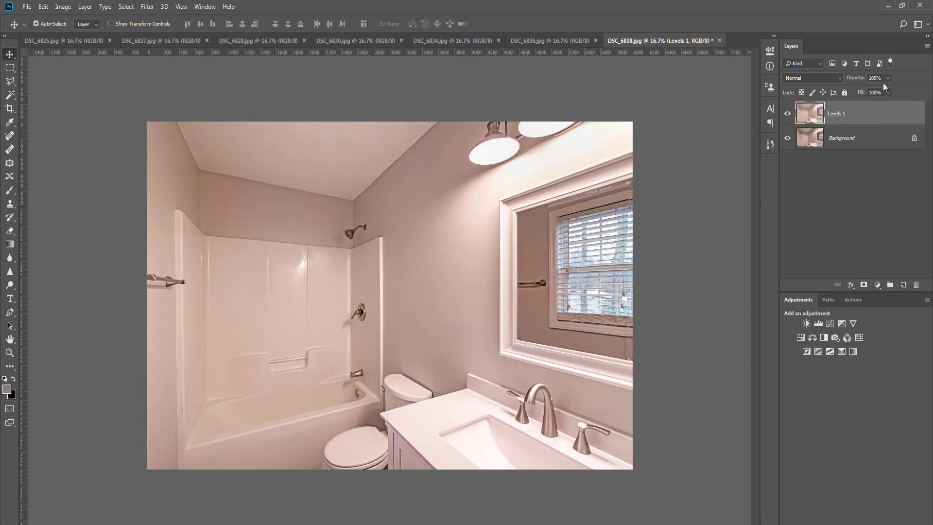
pyautogui.click(873, 89)
pyautogui.hotkey('ctrl', 'e')
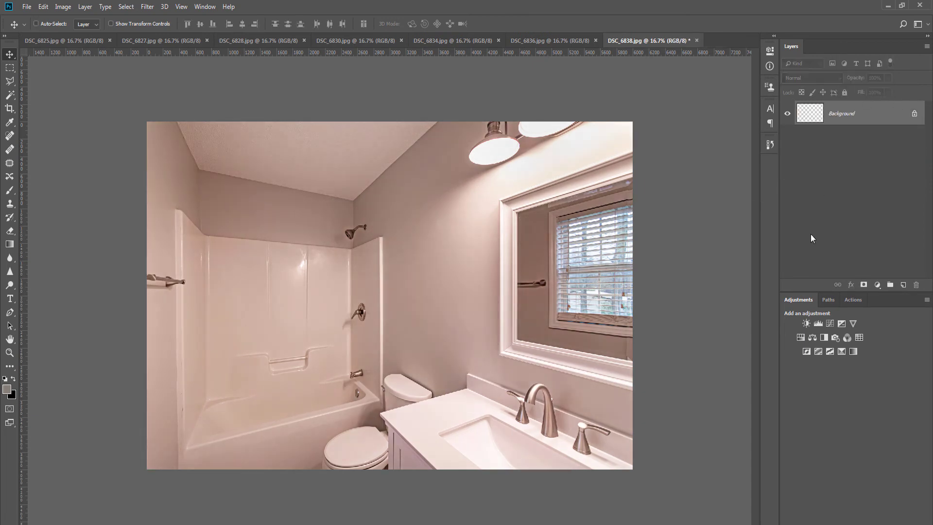
# - Raise the hue of the Reds in DSC_6838 with a Hue/Saturation adjustment and merge it
pyautogui.click(801, 337)
pyautogui.click(665, 93)
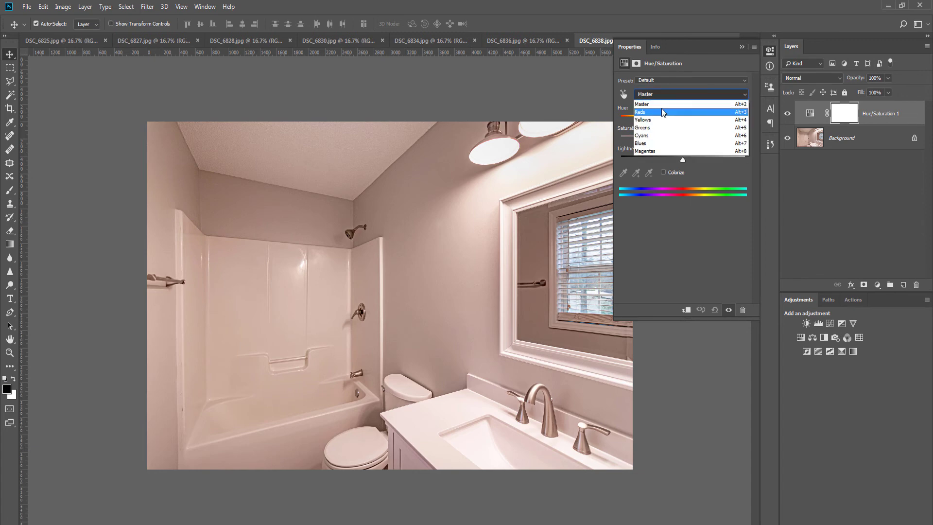
pyautogui.click(661, 109)
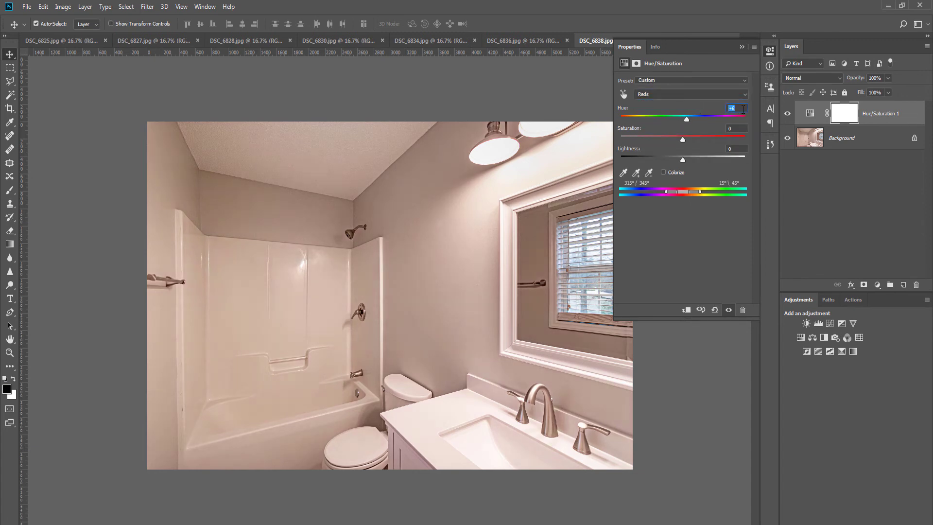
pyautogui.hotkey('ctrl', 'e')
# - Neutralize the remaining cast in DSC_6838 on a duplicate layer and merge a blue-muting Hue/Saturation adjustment into the Background
pyautogui.hotkey('ctrl', 'j')
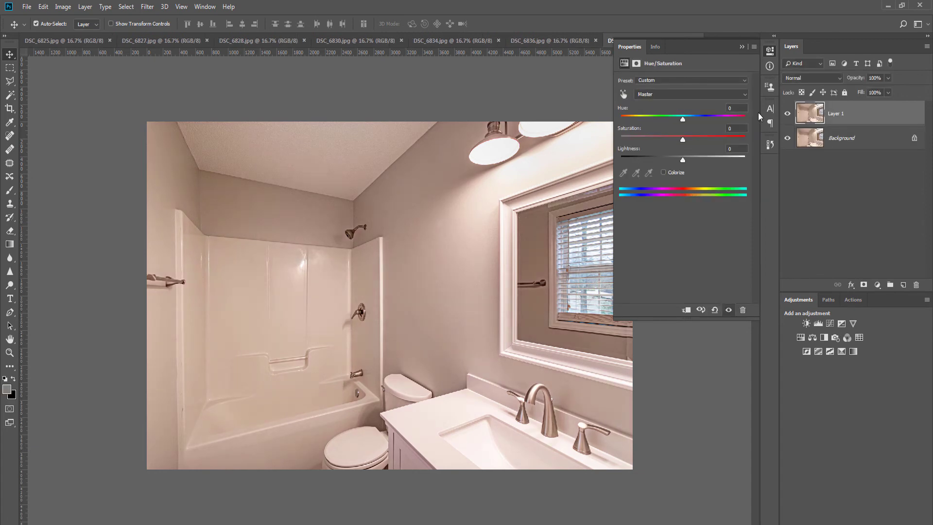
pyautogui.hotkey('ctrl', 'alt', 'z')
pyautogui.hotkey('ctrl', 'alt', 'z')
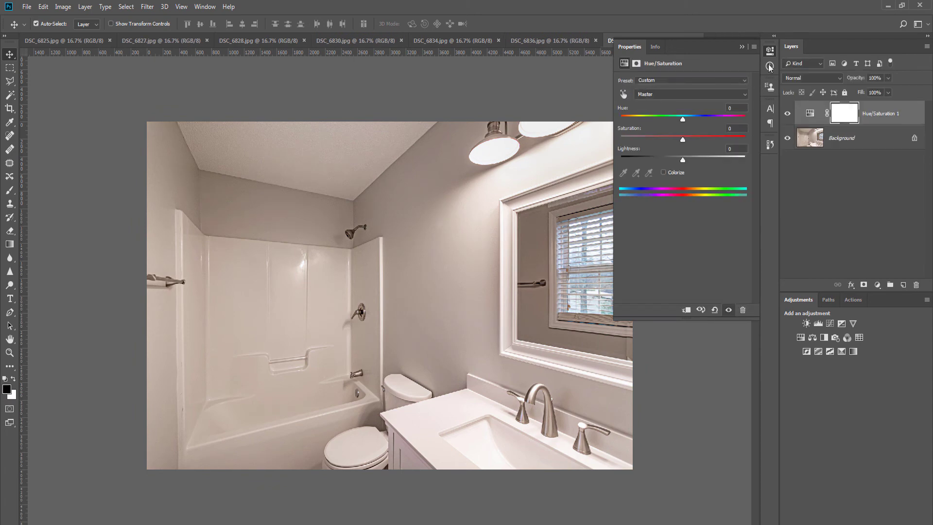
pyautogui.click(770, 51)
pyautogui.hotkey('ctrl', 'e')
# - Lighten the ceiling and upper walls of DSC_6838 with a 1900 px Dodge brush on Midtones at 12% exposure
pyautogui.press('o')
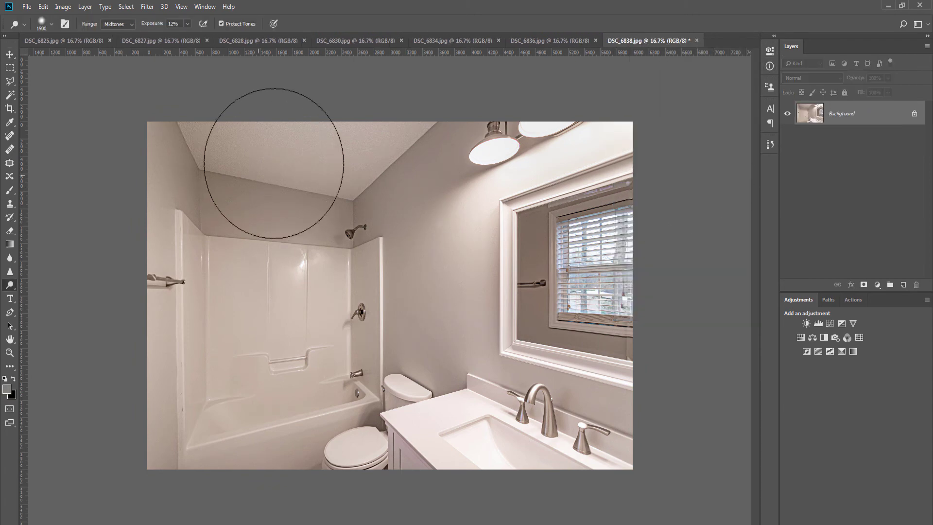
pyautogui.moveTo(166, 138); pyautogui.dragTo(469, 104)
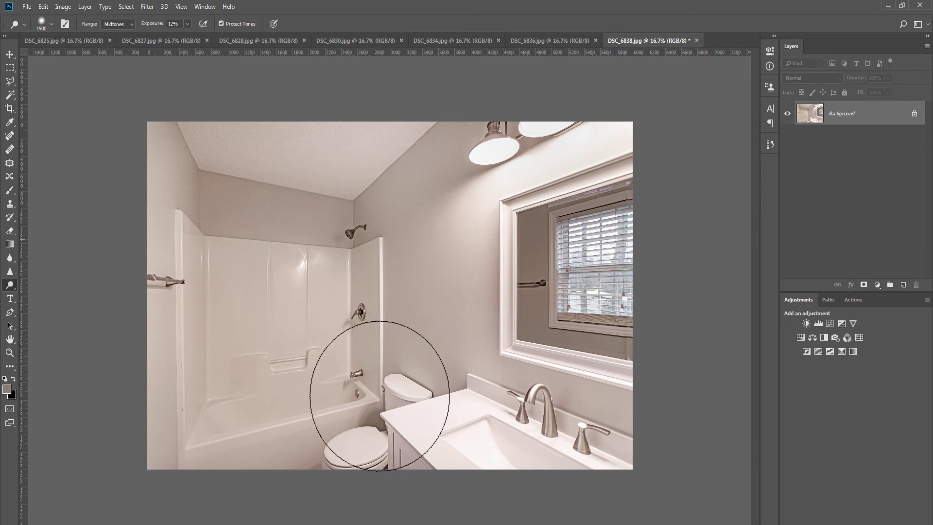
# - Save DSC_6838 as a baseline JPEG and close it
pyautogui.hotkey('ctrl', 'w')
pyautogui.press('Return')
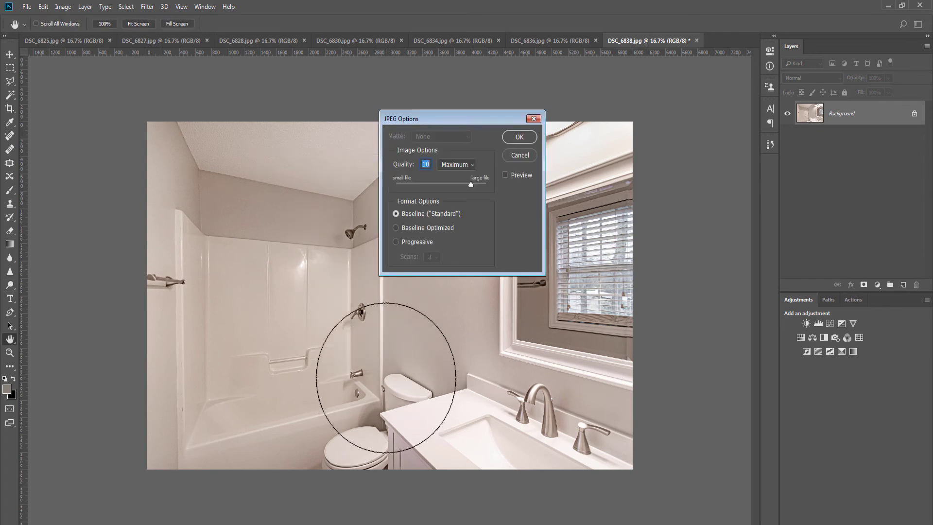
pyautogui.press('Return')
pyautogui.press('v')
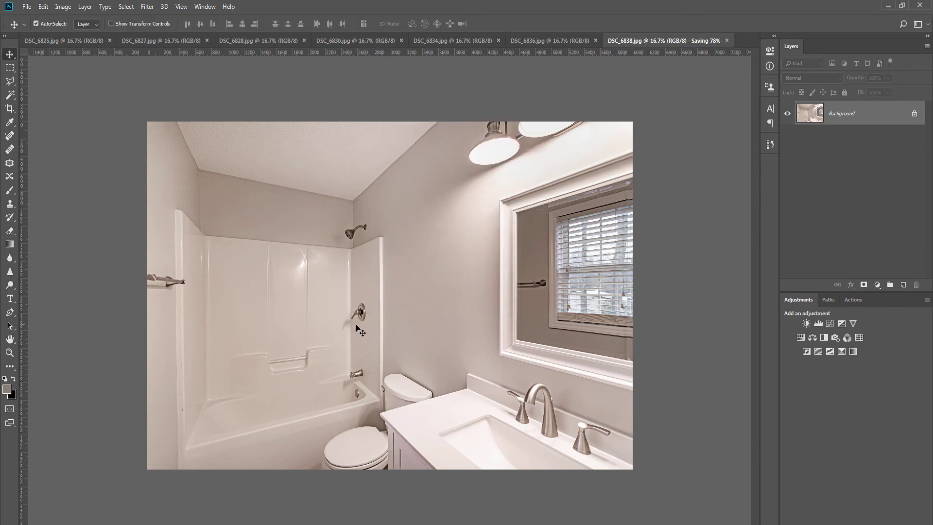
pyautogui.hotkey('ctrl', 'w')
# - Brighten DSC_6836 with a masked Levels 1 copy, painting the carpet out with an 800 px black brush, and merge it
pyautogui.hotkey('ctrl', 'j')
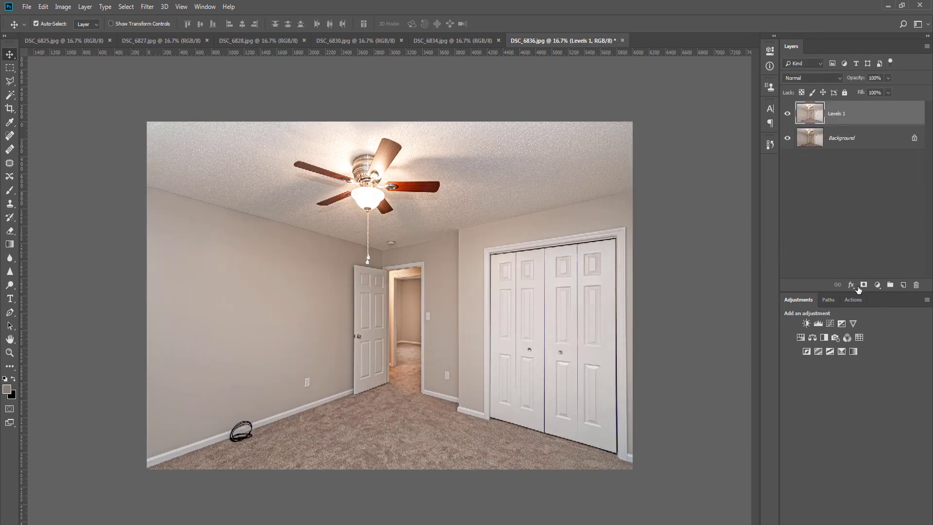
pyautogui.click(863, 285)
pyautogui.press('b')
pyautogui.hotkey('ctrl', '-')
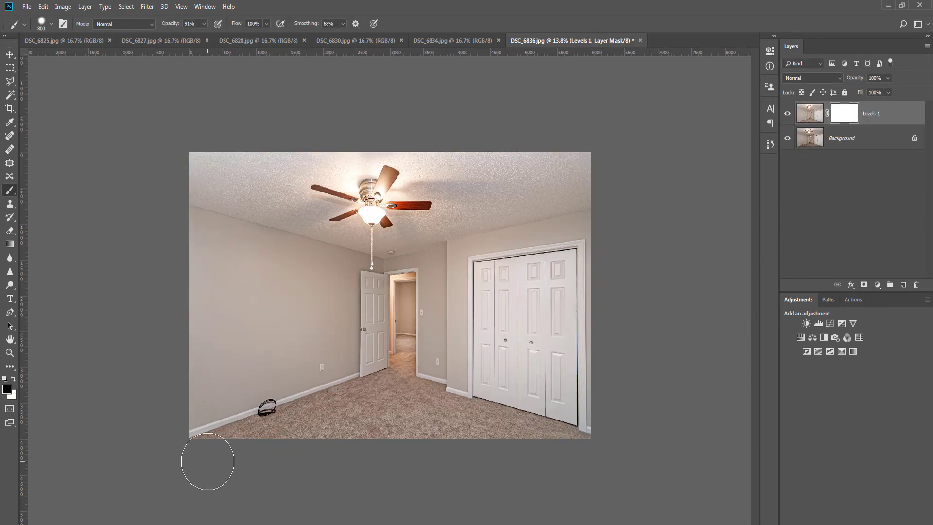
pyautogui.moveTo(392, 396)
pyautogui.mouseDown()
pyautogui.moveTo(496, 439)
pyautogui.moveTo(592, 460)
pyautogui.moveTo(431, 441)
pyautogui.moveTo(218, 455)
pyautogui.mouseUp()
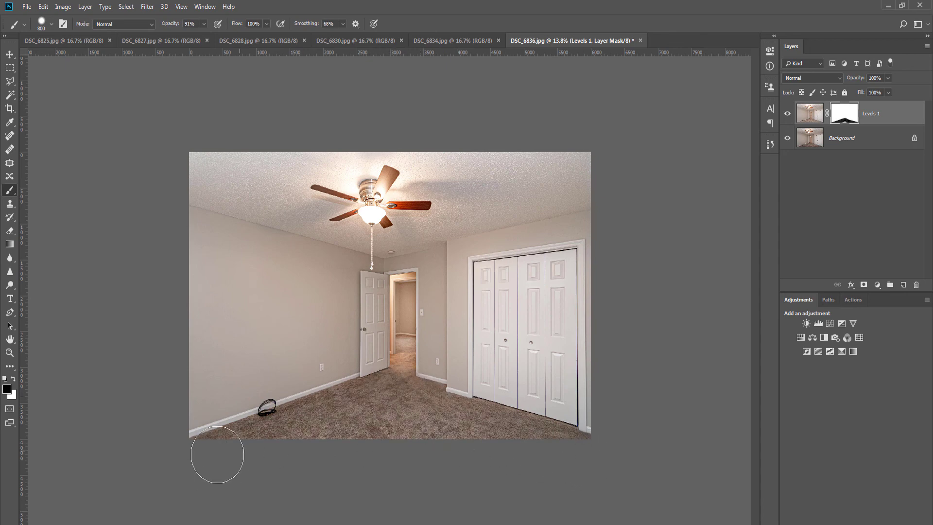
pyautogui.hotkey('ctrl', 'e')
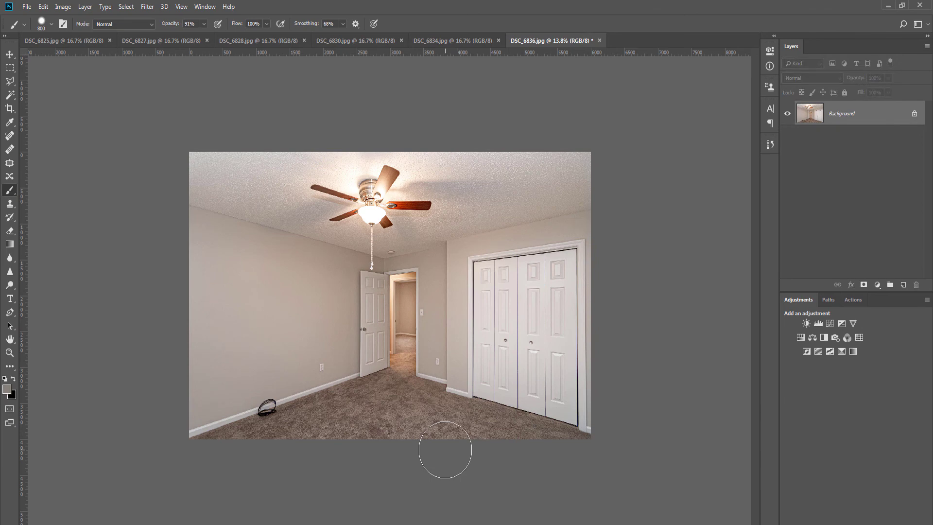
# - Apply Auto Color to a duplicate layer of DSC_6836, merge it, and reapply the last filter
pyautogui.hotkey('ctrl', 'j')
pyautogui.hotkey('ctrl', 'shift', 'b')
pyautogui.hotkey('ctrl', 'e')
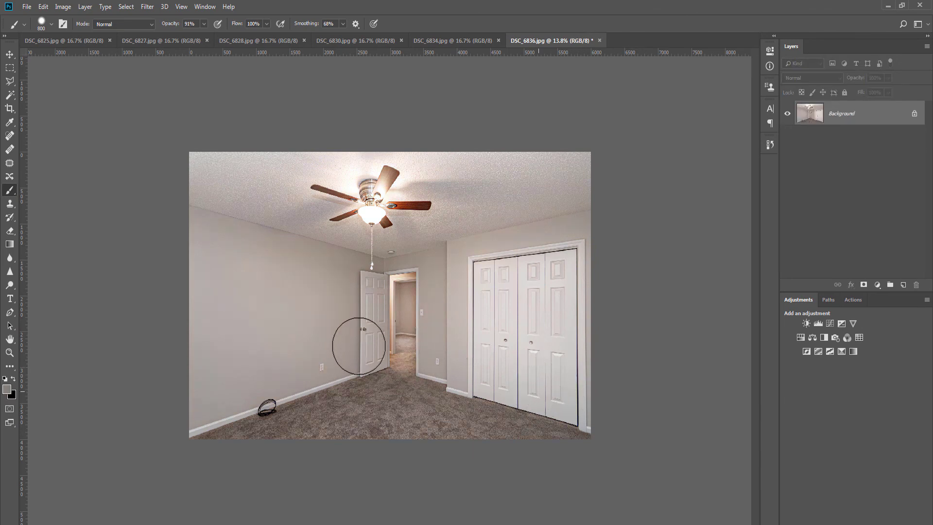
pyautogui.hotkey('ctrl', 'f')
# - Dodge the ceiling and walls of DSC_6836 on Midtones at 12% exposure, reducing the brush size to 1800 px
pyautogui.press('o')
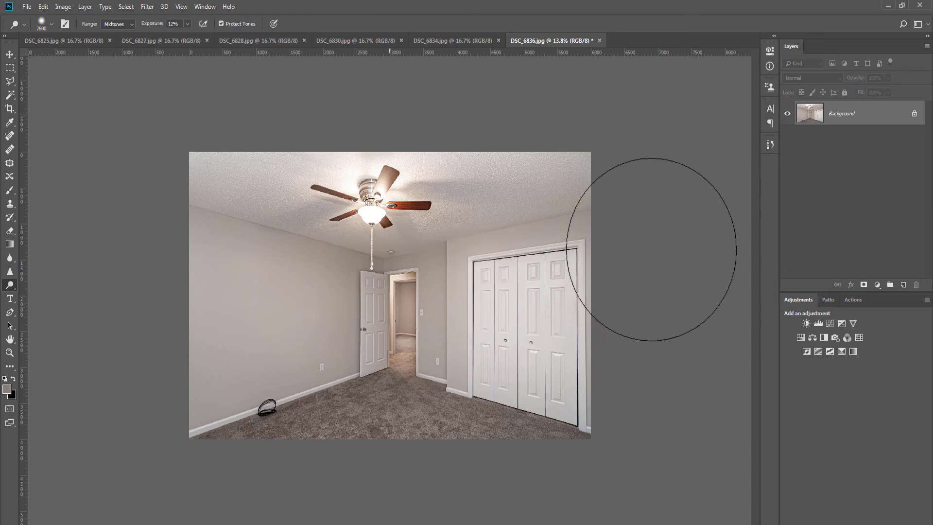
pyautogui.press('[')
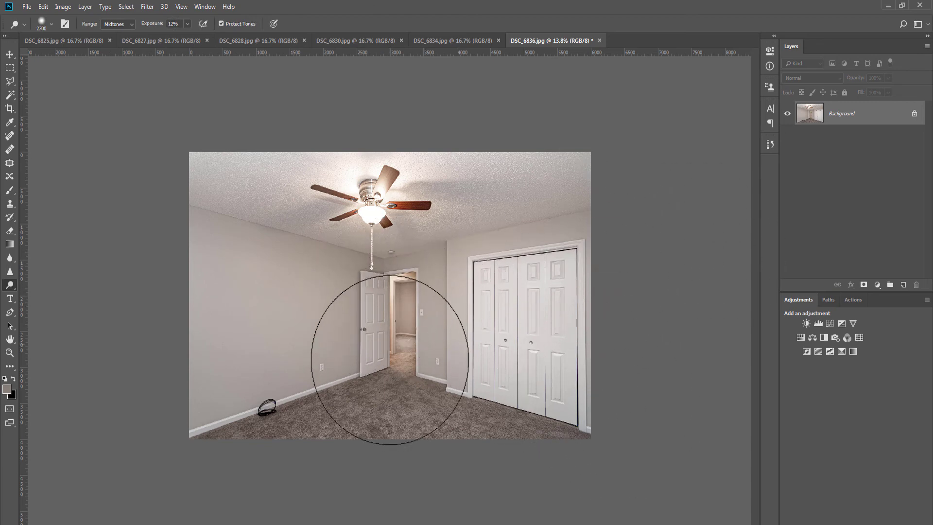
pyautogui.press('[')
pyautogui.press('[')
pyautogui.press('[')
pyautogui.press('[')
pyautogui.press('[')
pyautogui.press('[')
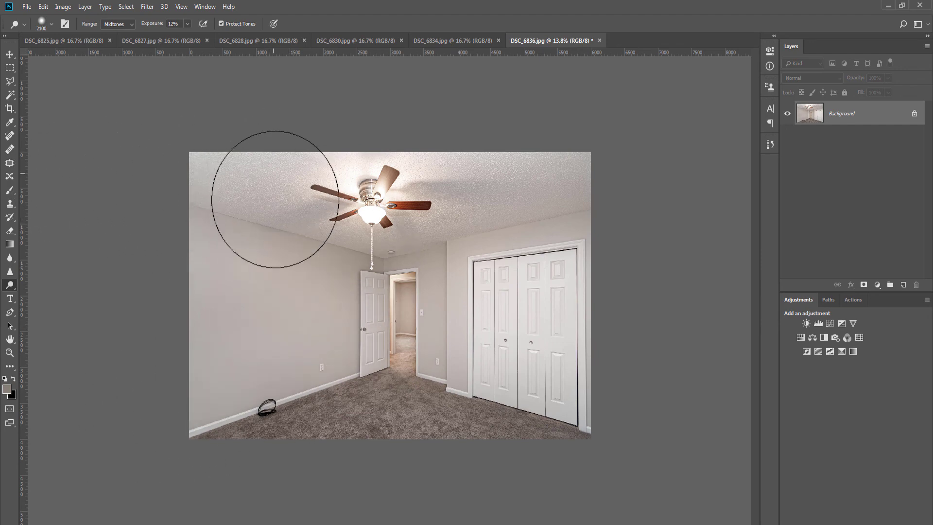
pyautogui.press('[')
pyautogui.press('[')
pyautogui.press('[')
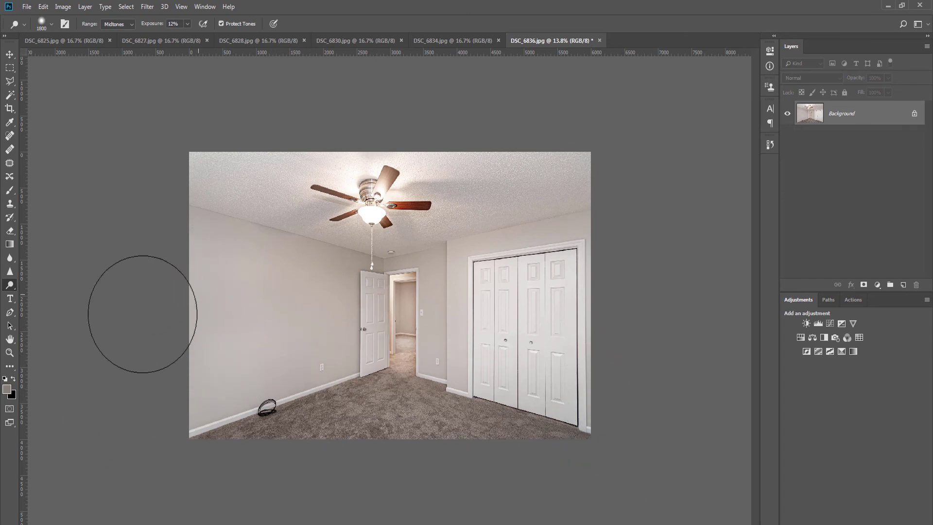
# - Save DSC_6836 as a baseline JPEG at quality 12 and close it
pyautogui.hotkey('ctrl', 'w')
pyautogui.press('Return')
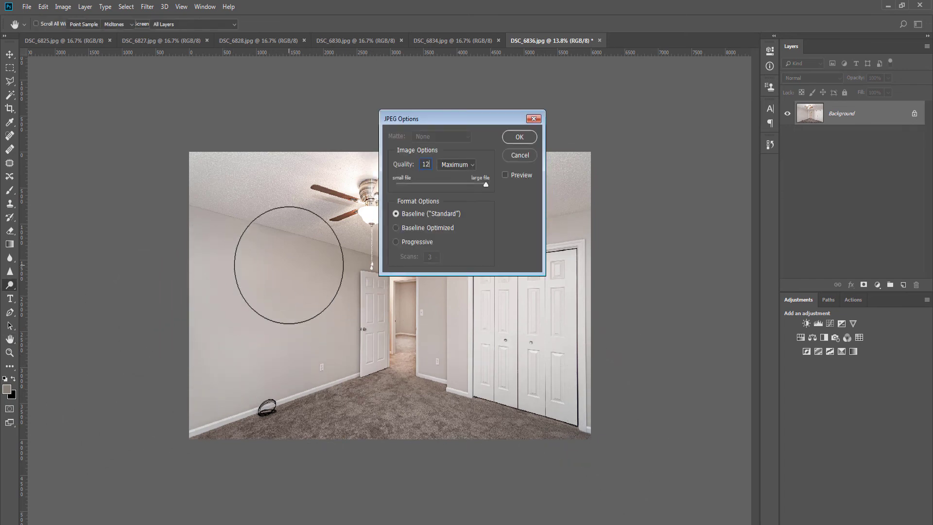
pyautogui.press('Return')
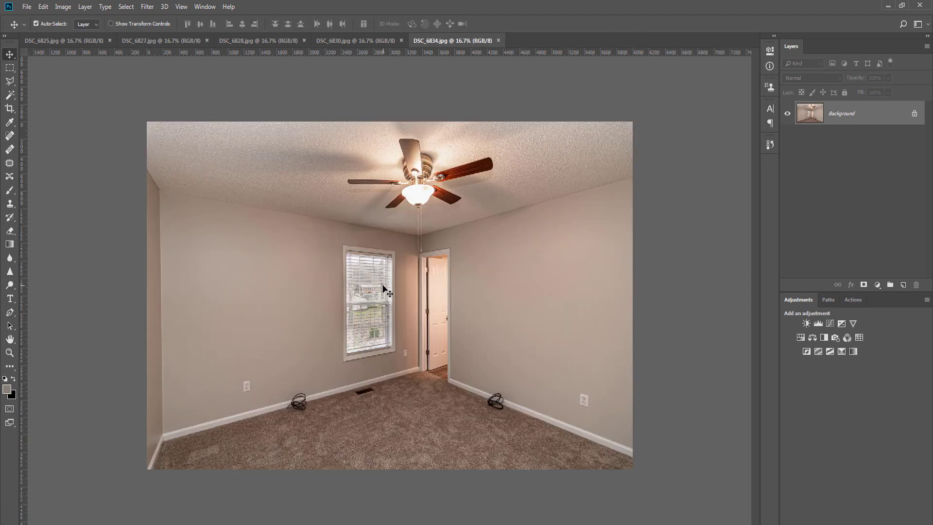
# - Correct the colour of DSC_6834 with a masked copy and Hue/Saturation layer, and lift its midtones with Curves from 130 to 139
pyautogui.press('F2')
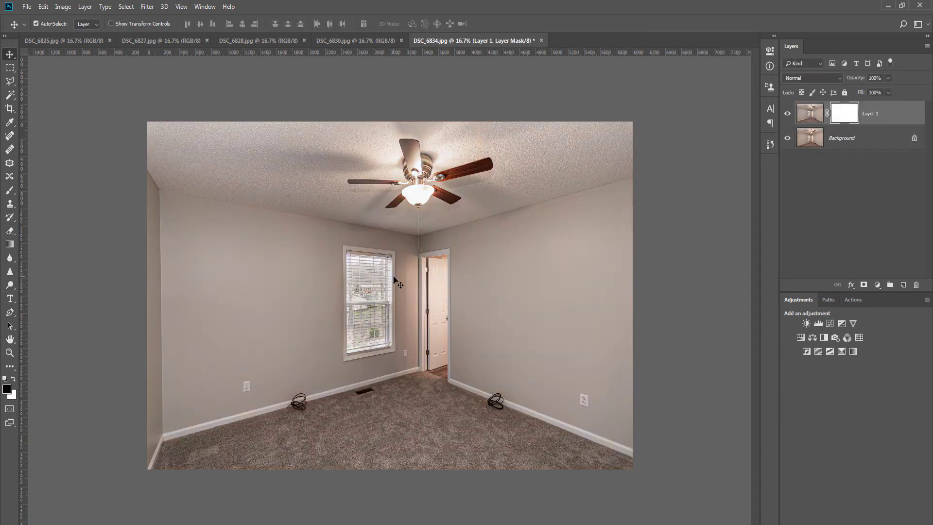
pyautogui.press('F2')
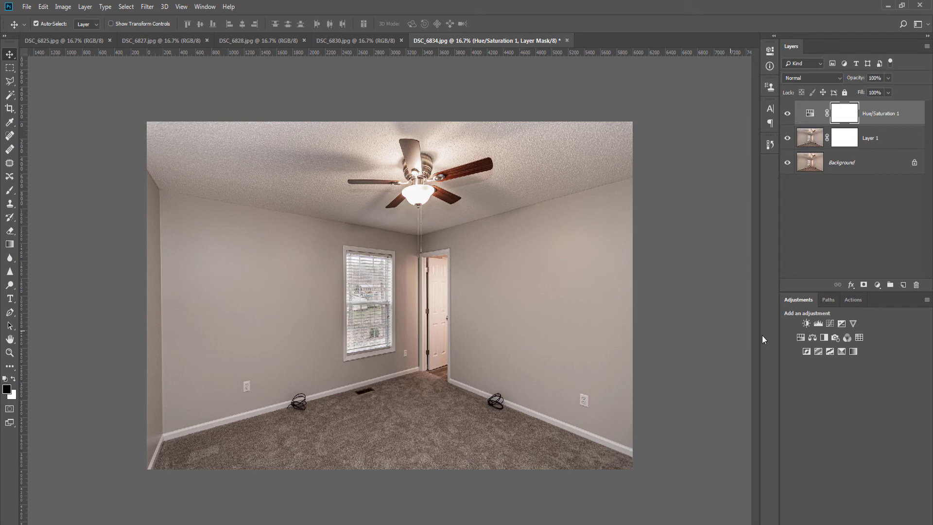
pyautogui.click(830, 324)
pyautogui.moveTo(693, 155); pyautogui.dragTo(693, 156)
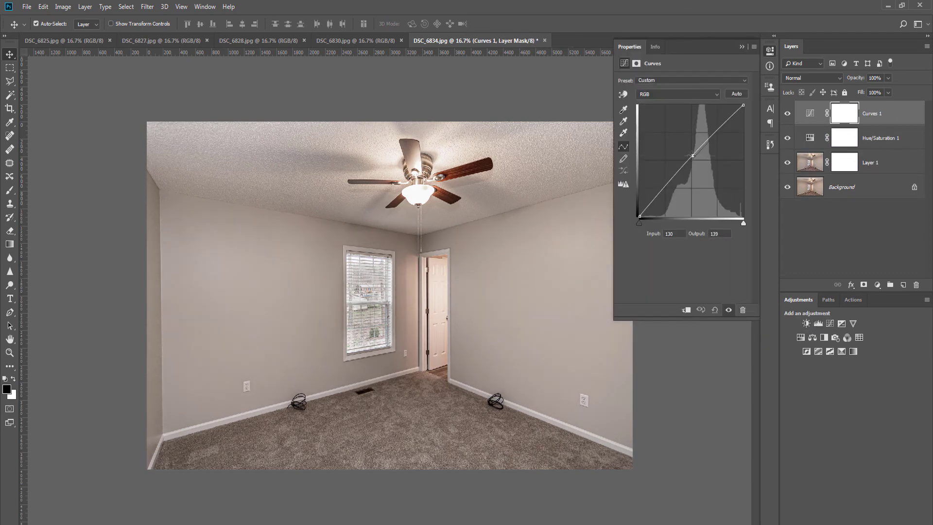
# - Flatten DSC_6834, add a brightened Levels 1 copy at 59% opacity, and merge it into the Background
pyautogui.press('F3')
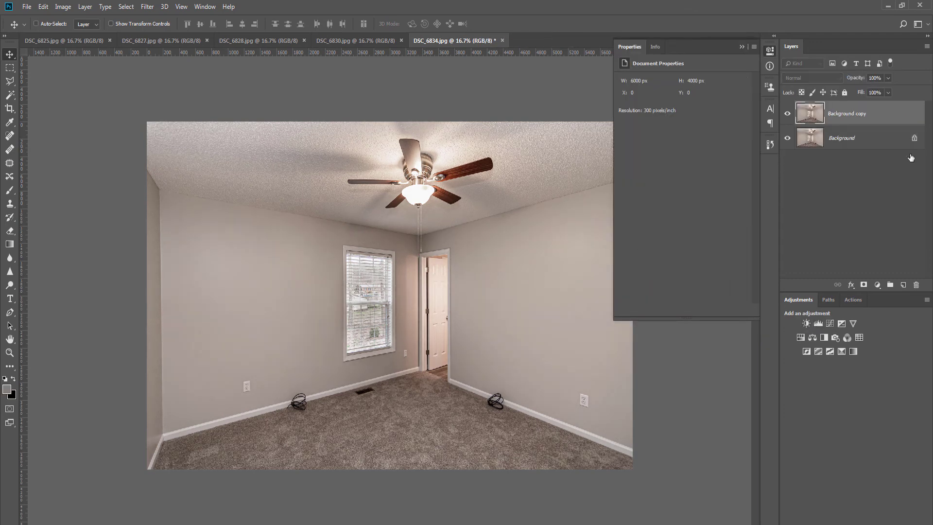
pyautogui.click(888, 79)
pyautogui.moveTo(874, 89); pyautogui.dragTo(870, 91)
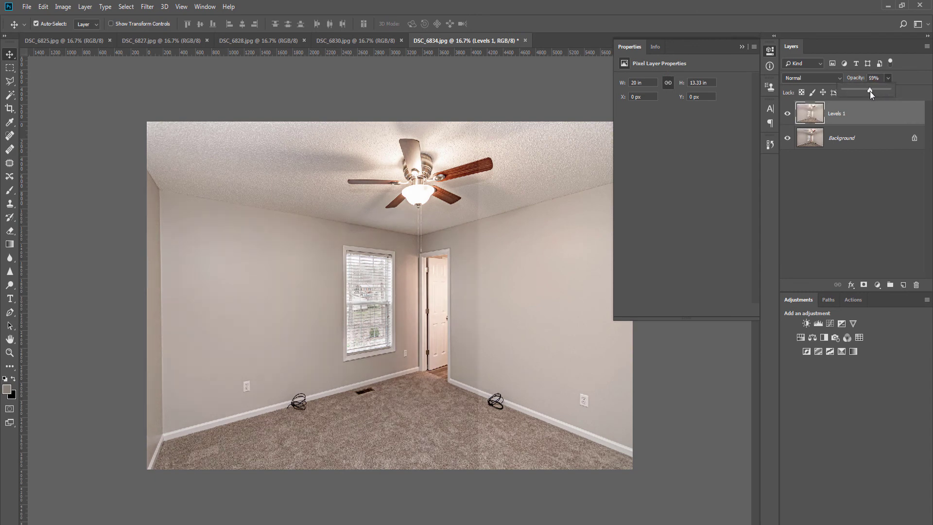
pyautogui.click(550, 206)
pyautogui.hotkey('ctrl', 'e')
pyautogui.click(772, 51)
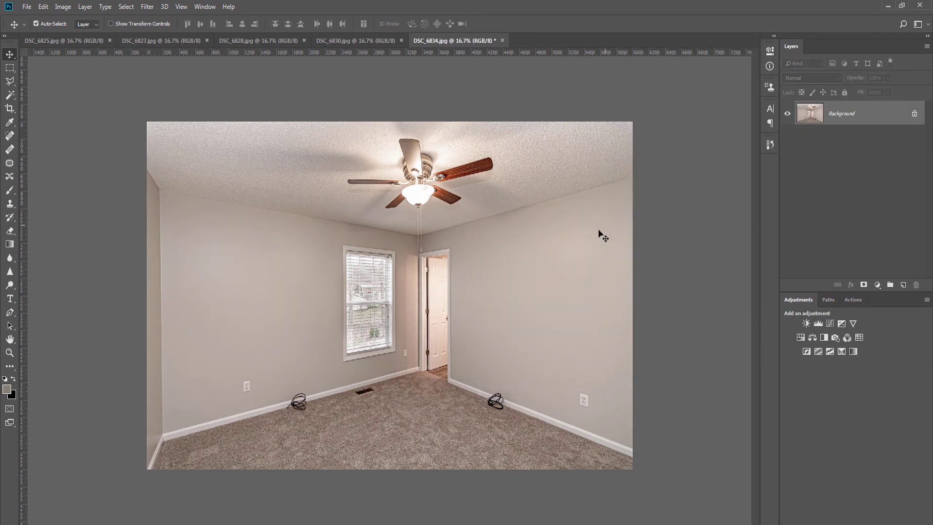
# - Dodge the walls of DSC_6834 on Midtones at 12% exposure, and save it as a baseline JPEG and close it
pyautogui.press('o')
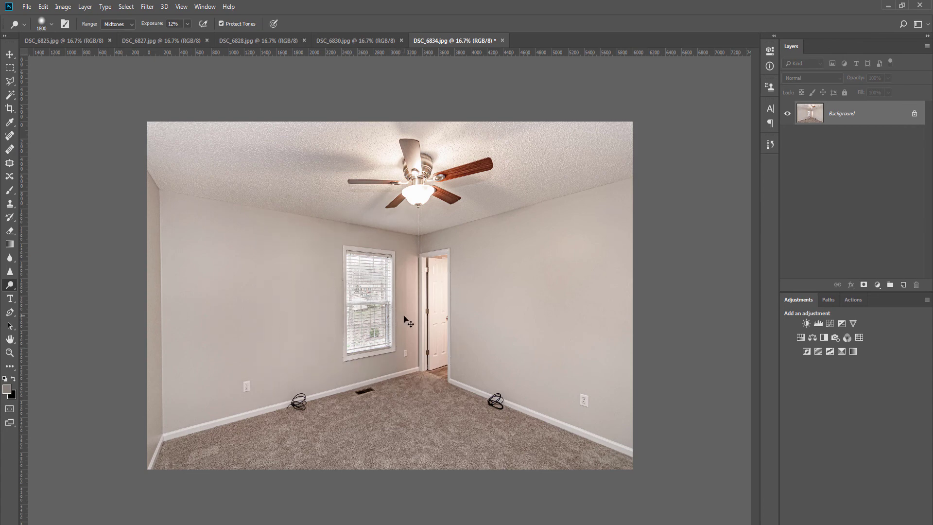
pyautogui.hotkey('ctrl', 'w')
pyautogui.press('Return')
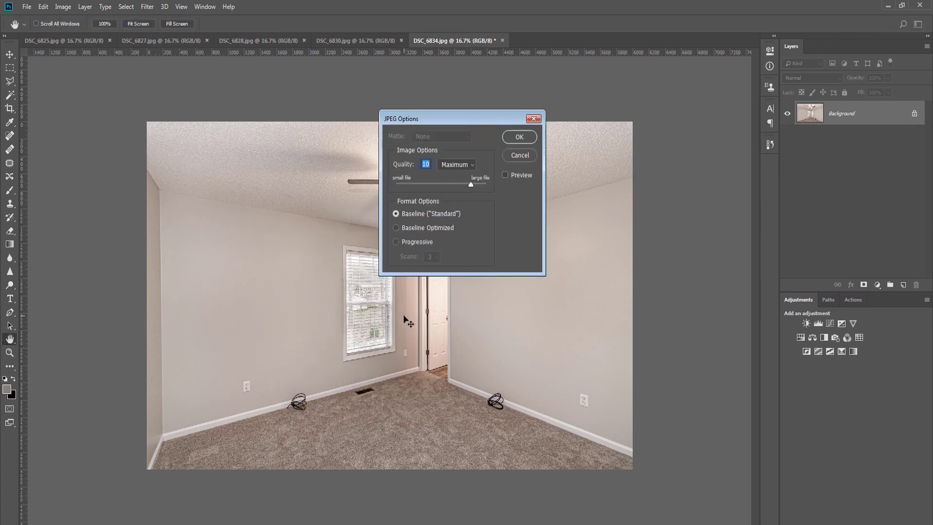
pyautogui.press('Return')
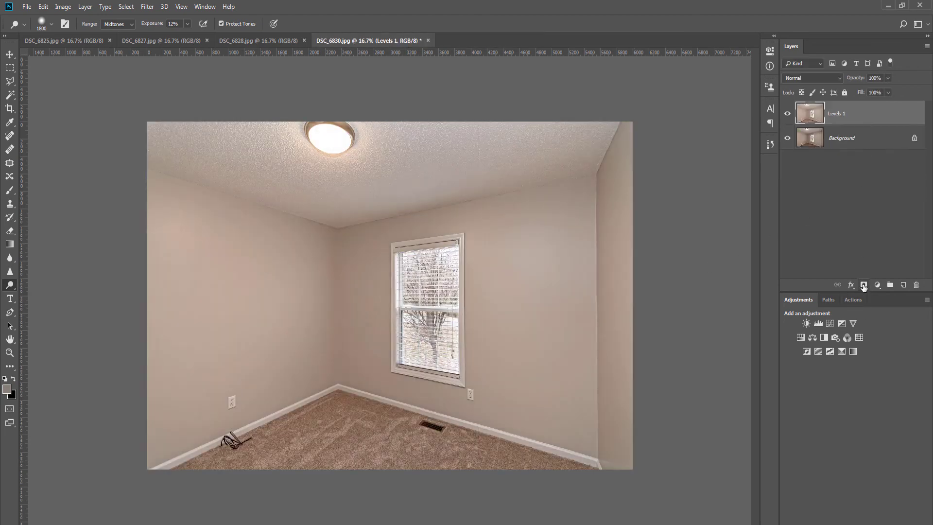
# - Mask the carpet out of the Levels 1 layer and the window out of the Layer 1 copy in DSC_6830, merging into the Background
pyautogui.click(864, 285)
pyautogui.press('b')
pyautogui.press('x')
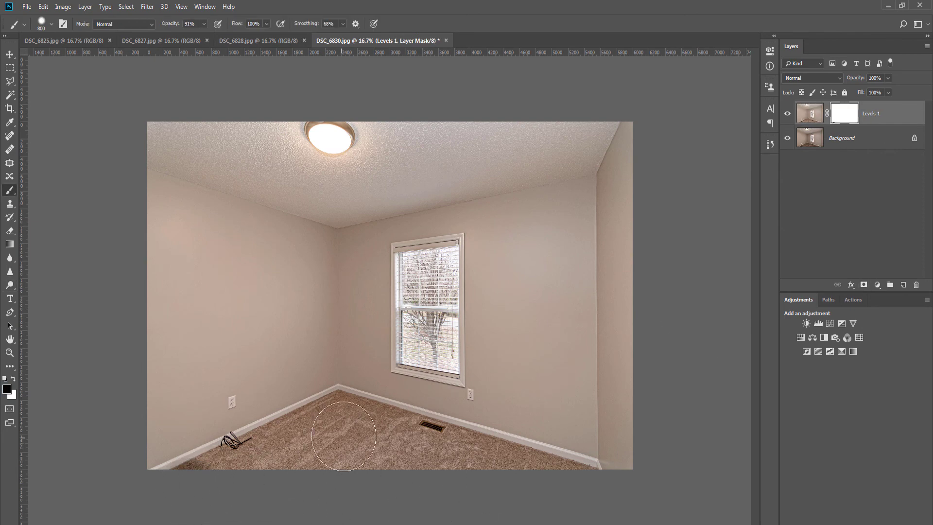
pyautogui.moveTo(343, 426); pyautogui.dragTo(219, 443)
pyautogui.keyDown('shift'); pyautogui.click(576, 497); pyautogui.keyUp('shift')
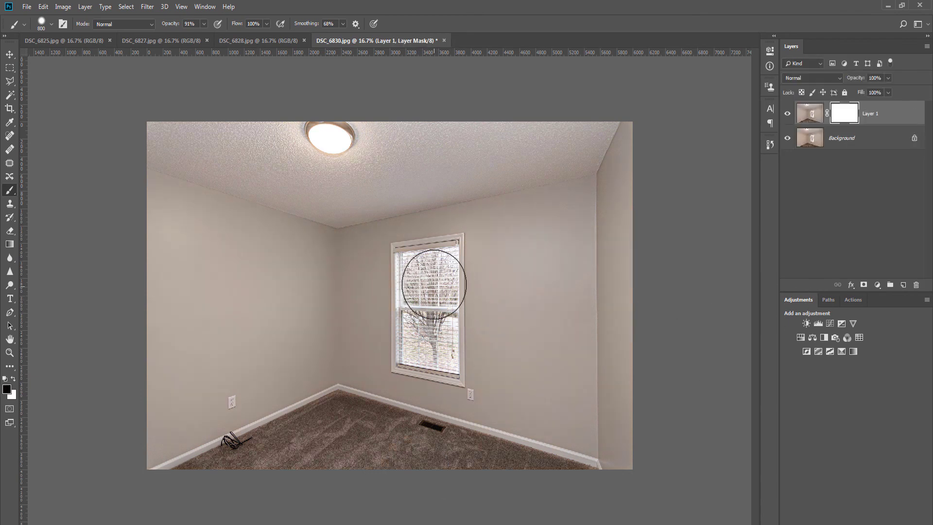
pyautogui.click(432, 274)
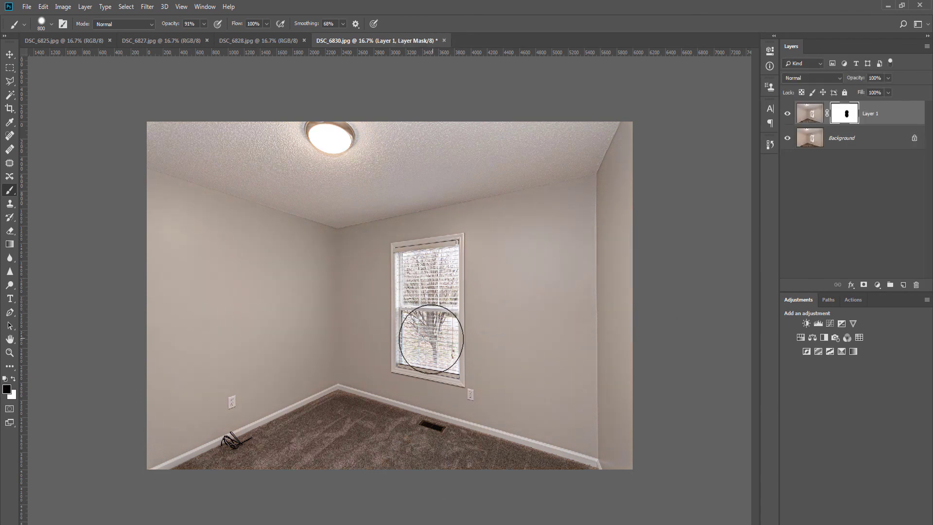
pyautogui.hotkey('ctrl', 'e')
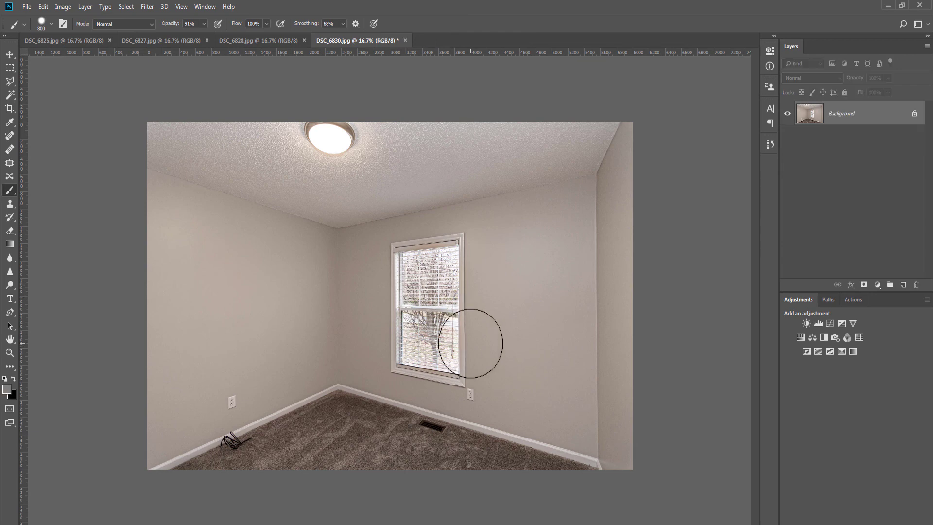
# - Dodge the walls and ceiling of DSC_6830 on Midtones at 12% exposure with an 1800 px brush
pyautogui.press('o')
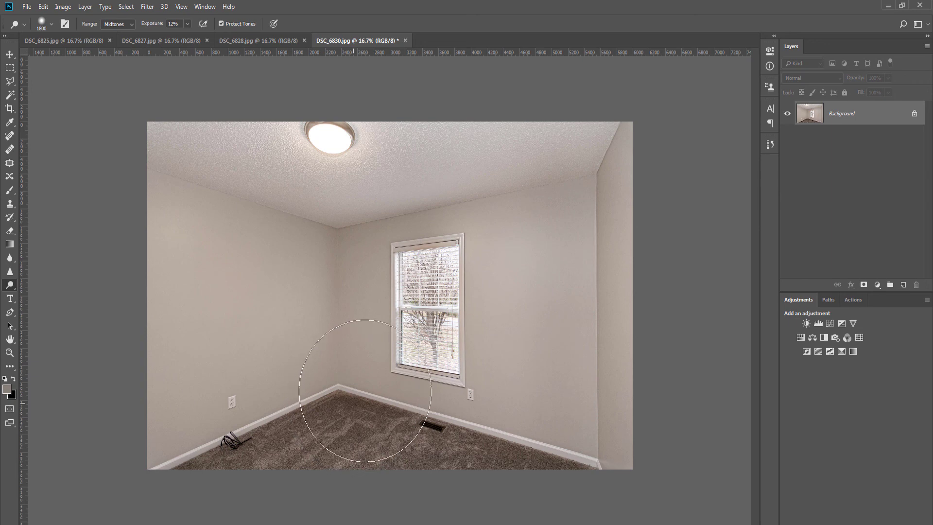
pyautogui.hotkey('ctrl', 'f')
pyautogui.moveTo(354, 244); pyautogui.dragTo(350, 273)
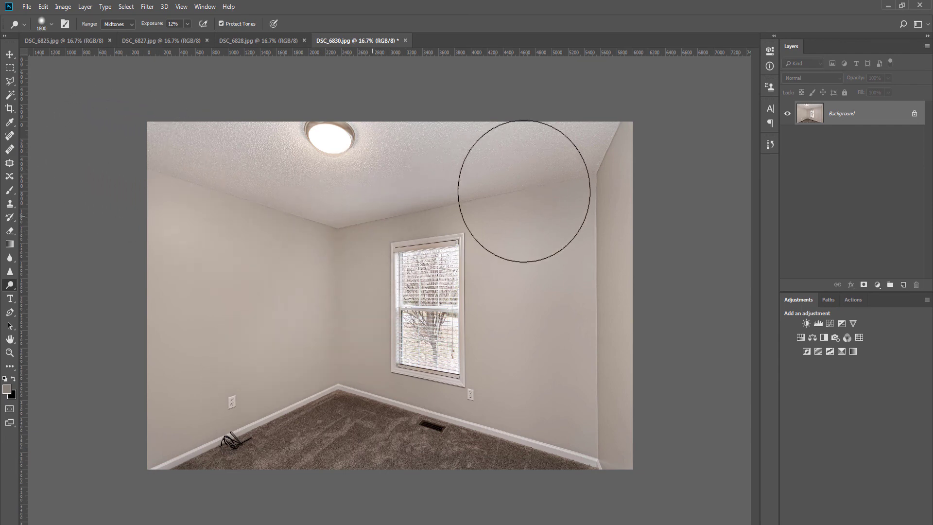
# - Save the changes to DSC_6830 as a JPEG and close it
pyautogui.hotkey('ctrl', 'w')
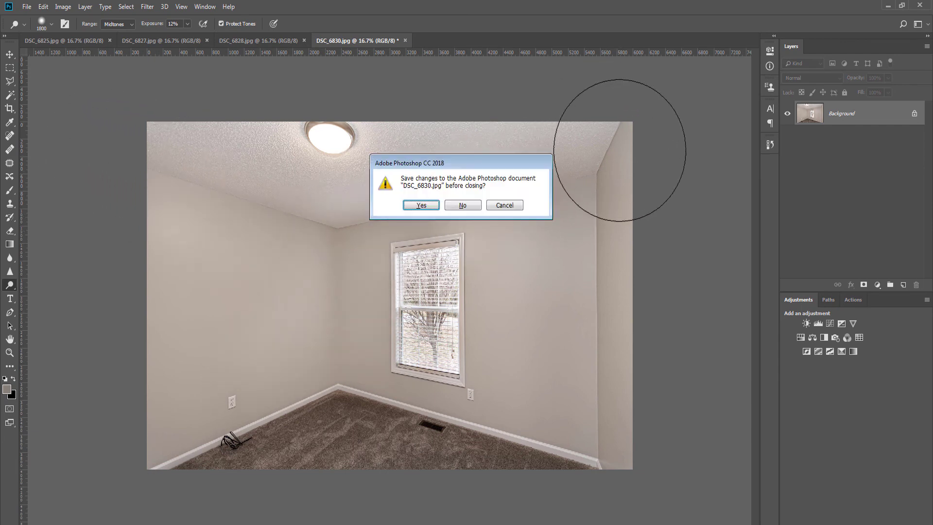
pyautogui.press('Return')
pyautogui.press('Return')
pyautogui.press('v')
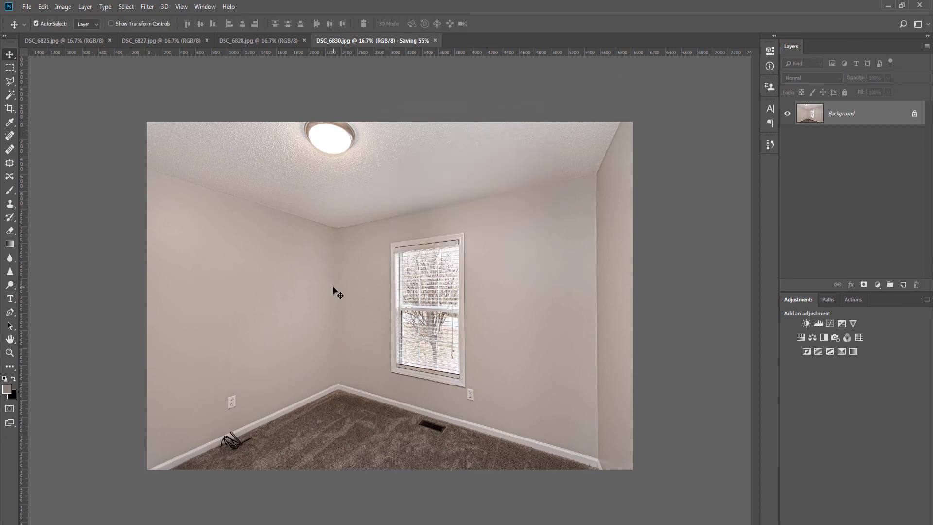
# - Mask the carpet out of the Levels 1 copy in DSC_6828 with an 800 px black brush and merge it into the Background
pyautogui.hotkey('ctrl', 'j')
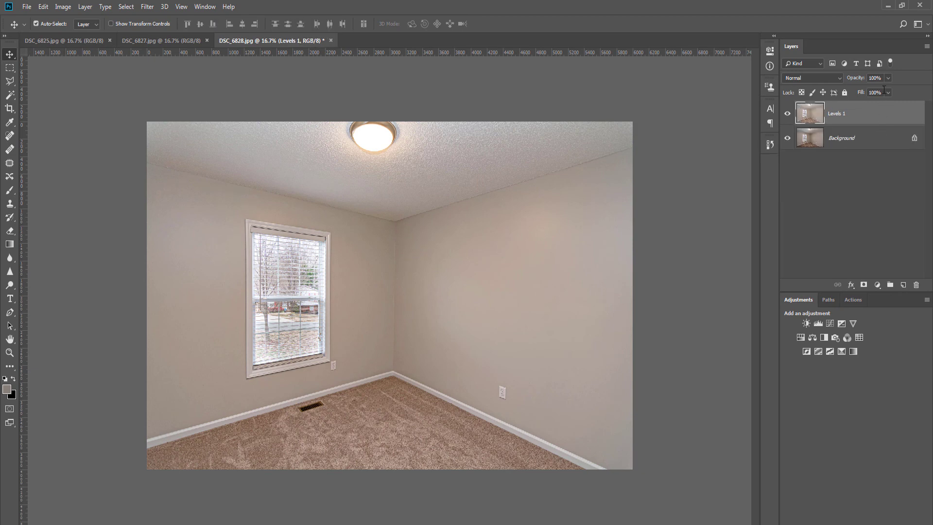
pyautogui.click(864, 285)
pyautogui.press('b')
pyautogui.press('x')
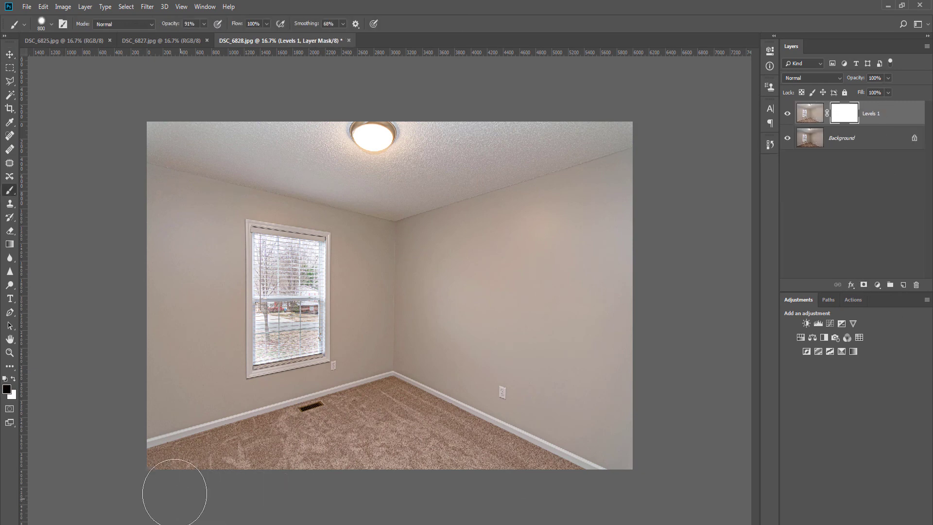
pyautogui.click(156, 483)
pyautogui.moveTo(392, 411); pyautogui.dragTo(204, 443)
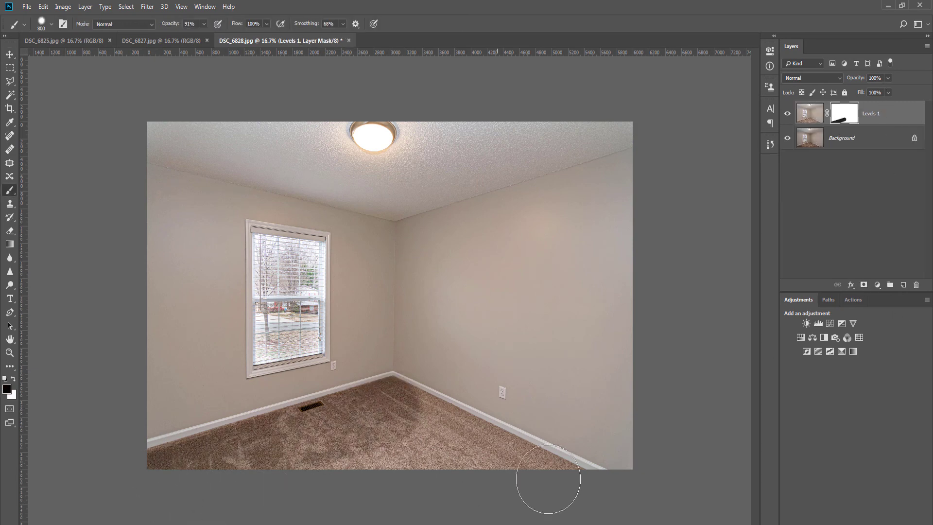
pyautogui.moveTo(586, 502); pyautogui.dragTo(392, 479)
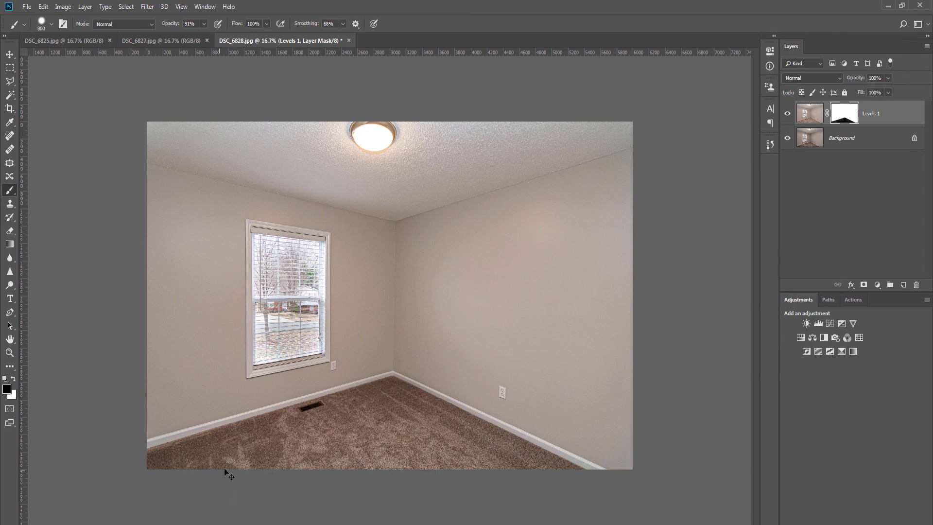
pyautogui.hotkey('ctrl', 'e')
# - Add a Layer 1 copy to DSC_6828, mask the window out of it, and merge it into the Background
pyautogui.hotkey('ctrl', 'j')
pyautogui.click(863, 285)
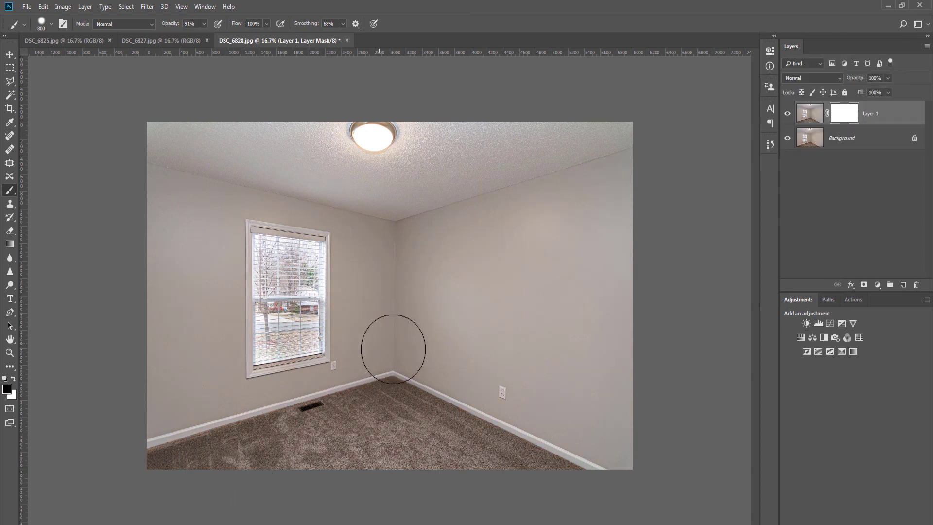
pyautogui.moveTo(280, 268)
pyautogui.mouseDown()
pyautogui.moveTo(292, 271)
pyautogui.moveTo(281, 329)
pyautogui.moveTo(290, 329)
pyautogui.moveTo(278, 295)
pyautogui.mouseUp()
pyautogui.hotkey('ctrl', 'e')
# - Correct the colour of DSC_6828 with another masked copy and Hue/Saturation, merging the copy into the Background
pyautogui.hotkey('ctrl', 'j')
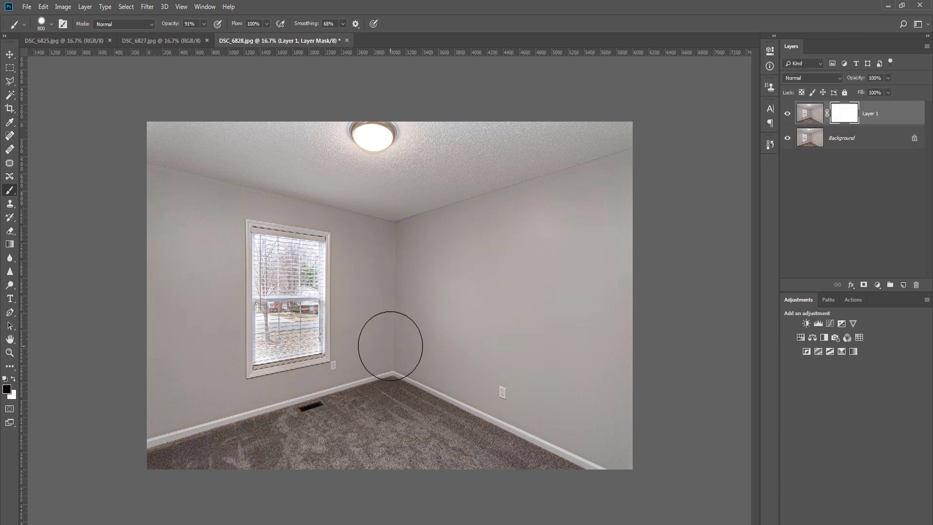
pyautogui.hotkey('ctrl', 'e')
pyautogui.hotkey('ctrl', 'u')
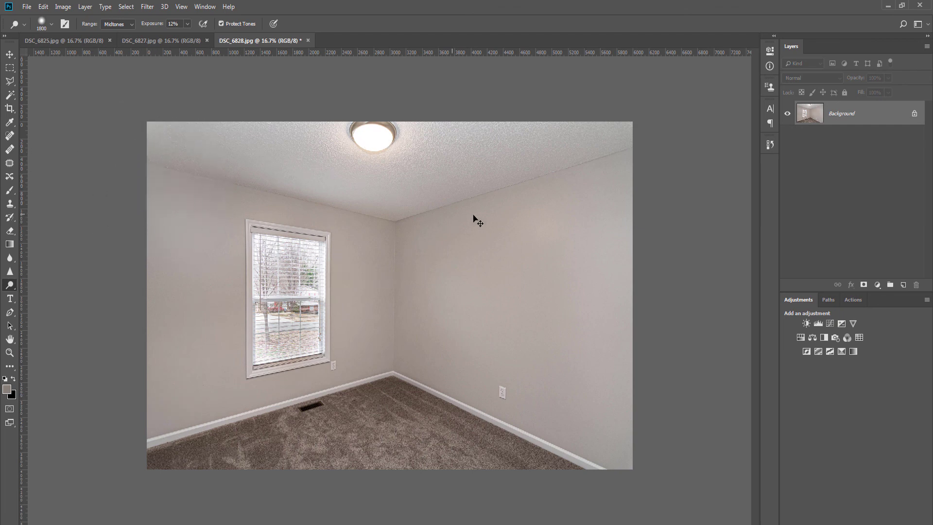
# - Save DSC_6828 as a baseline JPEG and close it
pyautogui.hotkey('ctrl', 'w')
pyautogui.press('Return')
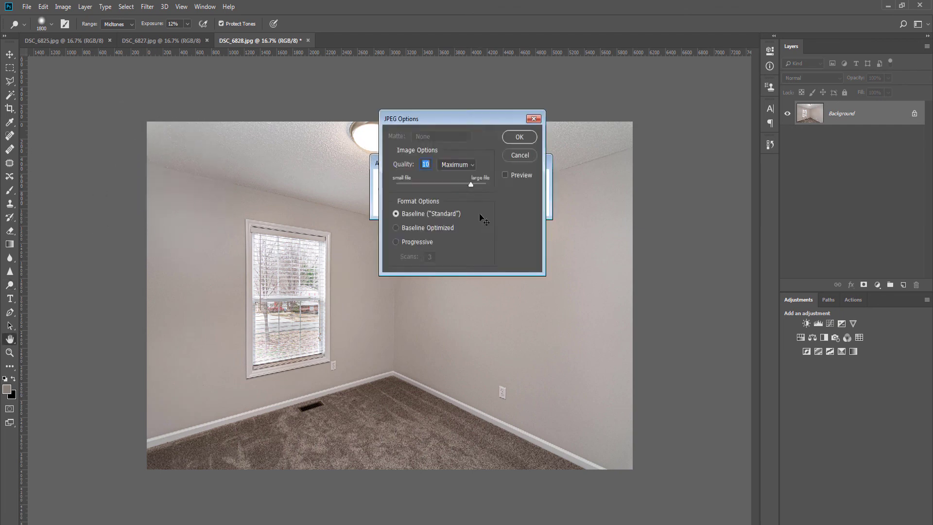
pyautogui.press('Return')
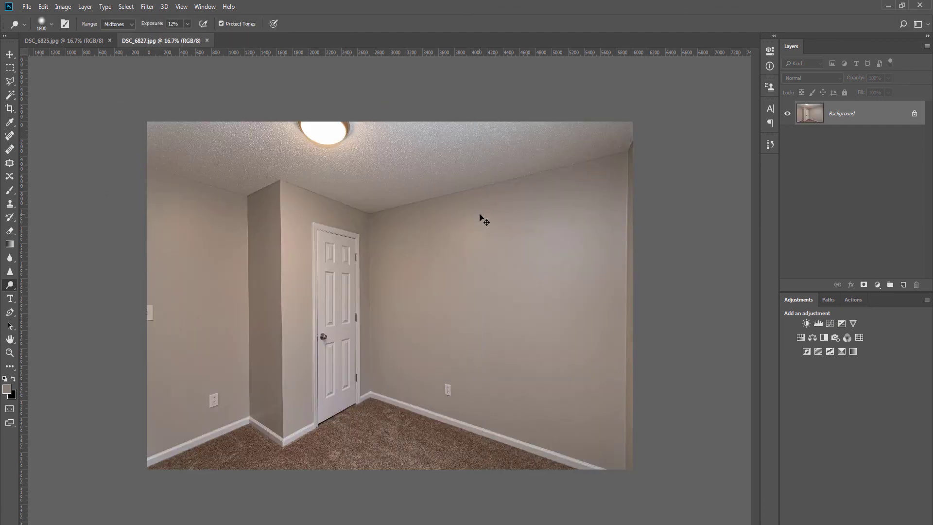
# - Brighten DSC_6827 by lowering the white input point of a Levels adjustment layer, and merge it into the Background
pyautogui.hotkey('ctrl', 'j')
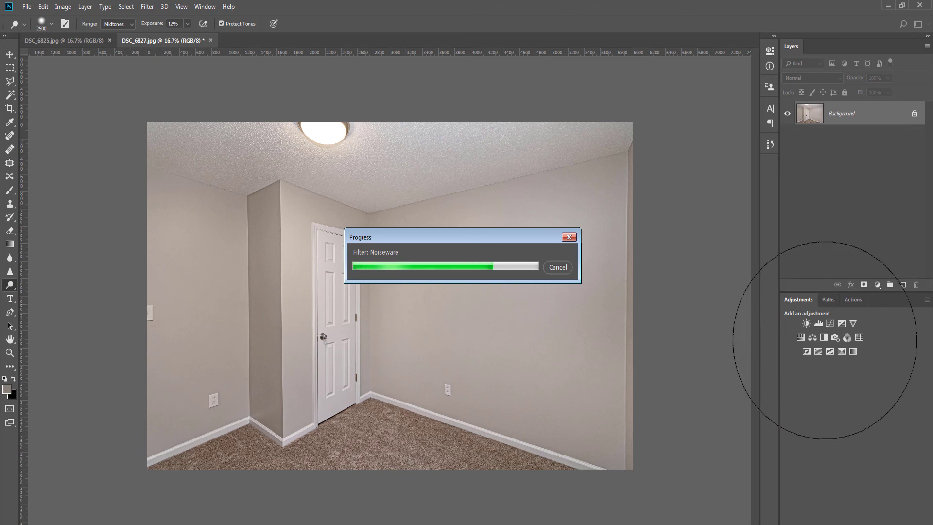
pyautogui.click(819, 324)
pyautogui.moveTo(747, 157); pyautogui.dragTo(735, 156)
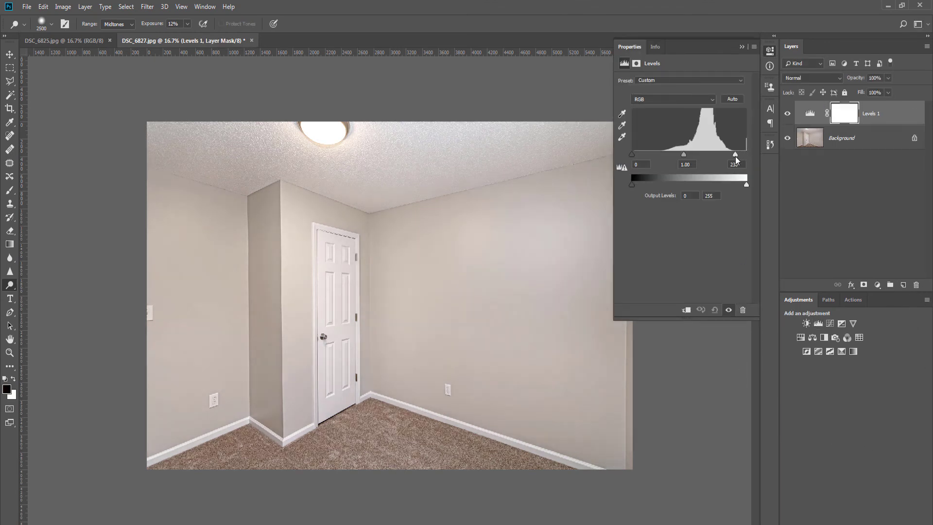
pyautogui.hotkey('ctrl', 'shift', 'e')
# - Save the changes to DSC_6827 as a JPEG and close it
pyautogui.hotkey('ctrl', 'w')
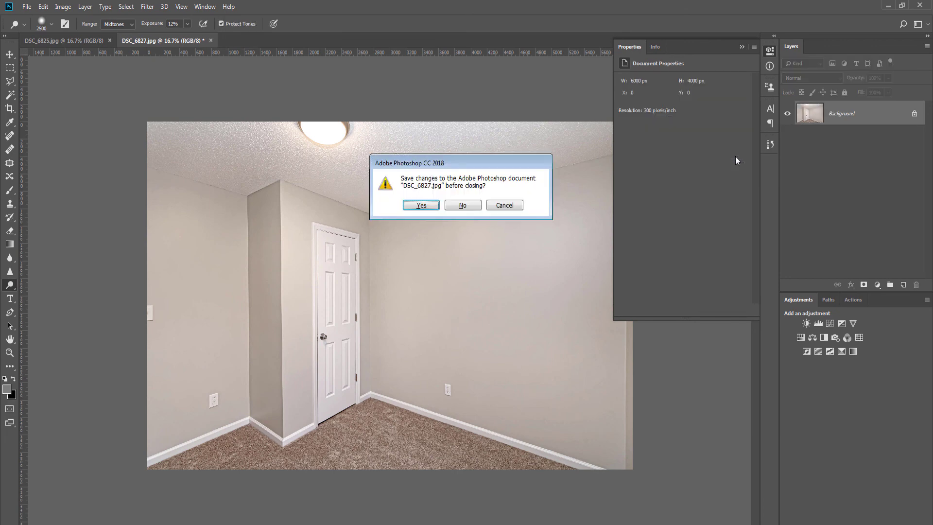
pyautogui.press('Return')
pyautogui.press('Return')
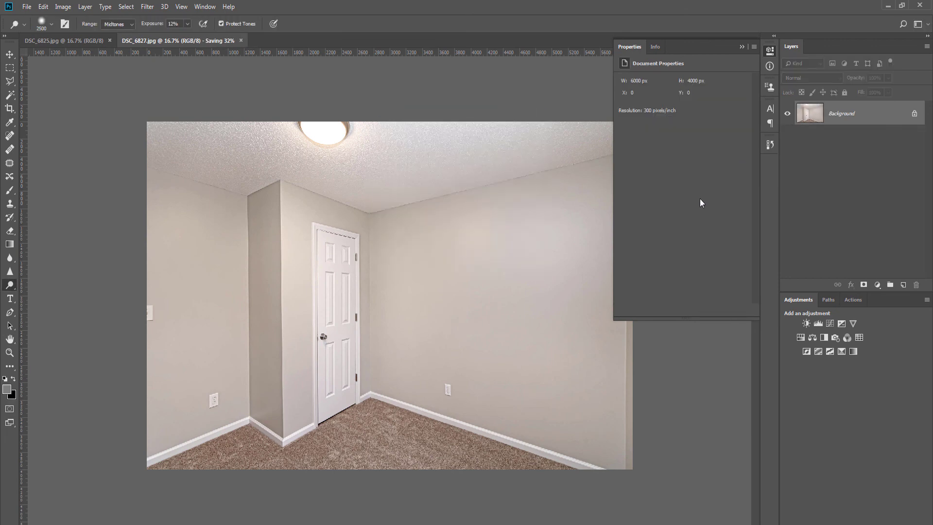
# - Mask the carpet and window out of the Layer 1 copy in DSC_6825 with an 800 px brush, and merge it into the Background
pyautogui.hotkey('ctrl', 'j')
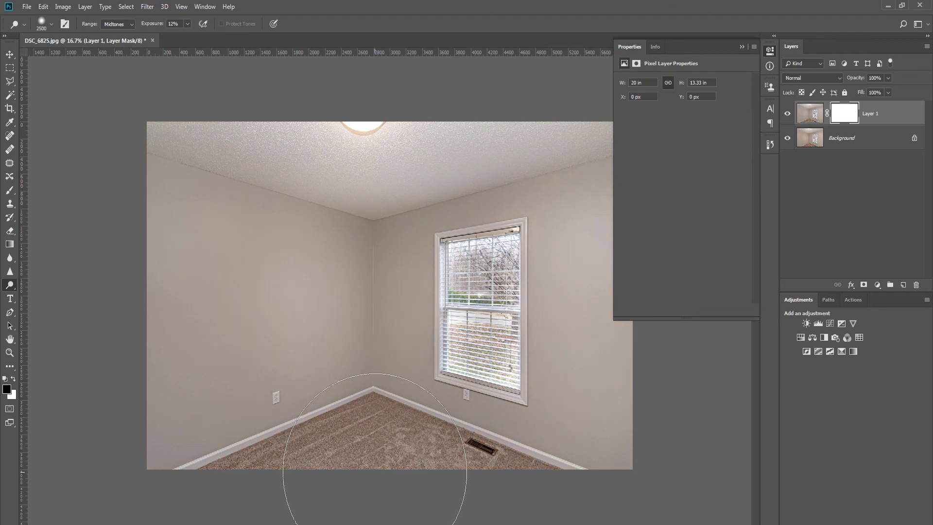
pyautogui.press('b')
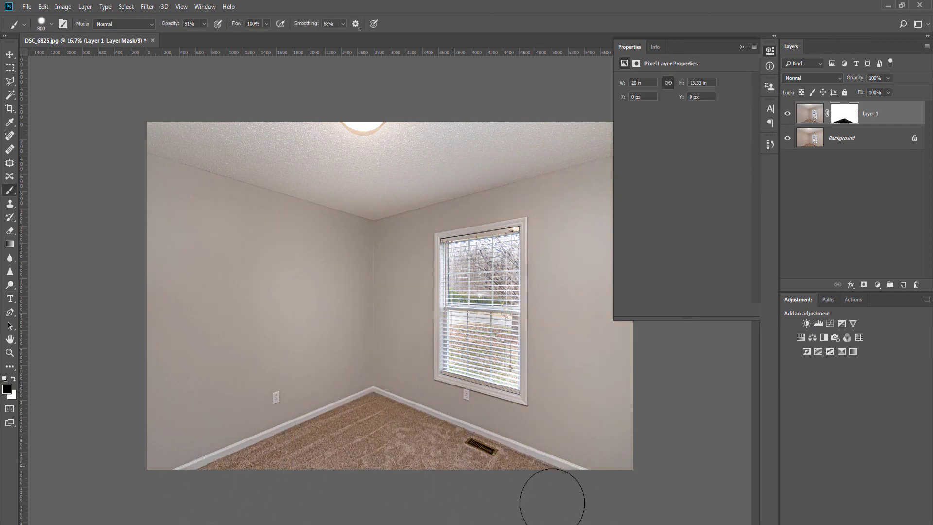
pyautogui.moveTo(511, 316)
pyautogui.mouseDown()
pyautogui.moveTo(469, 267)
pyautogui.moveTo(495, 333)
pyautogui.moveTo(477, 342)
pyautogui.moveTo(496, 366)
pyautogui.moveTo(481, 281)
pyautogui.moveTo(483, 347)
pyautogui.mouseUp()
pyautogui.hotkey('ctrl', 'shift', 'e')
# - Dodge the walls and ceiling of DSC_6825 on Midtones at 12% exposure with a 2500 px brush, and save a baseline JPEG at quality 12
pyautogui.press('o')
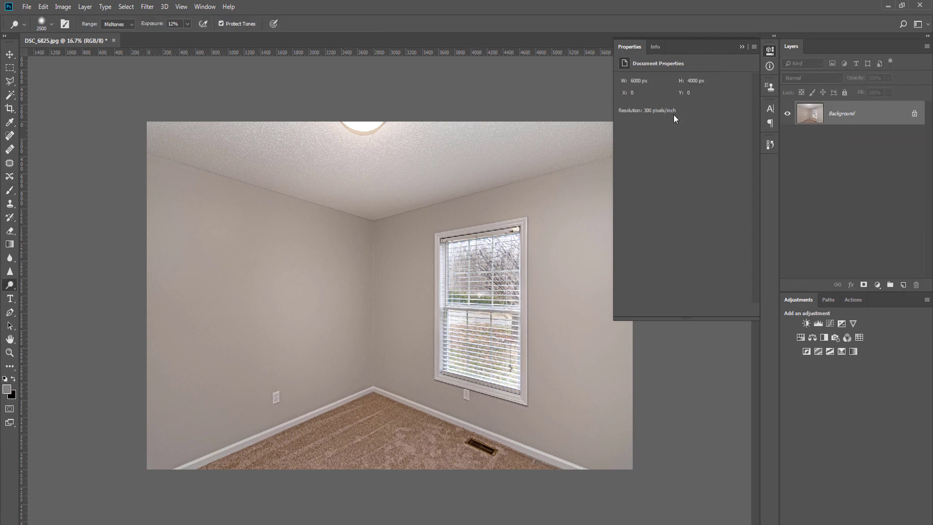
pyautogui.click(770, 50)
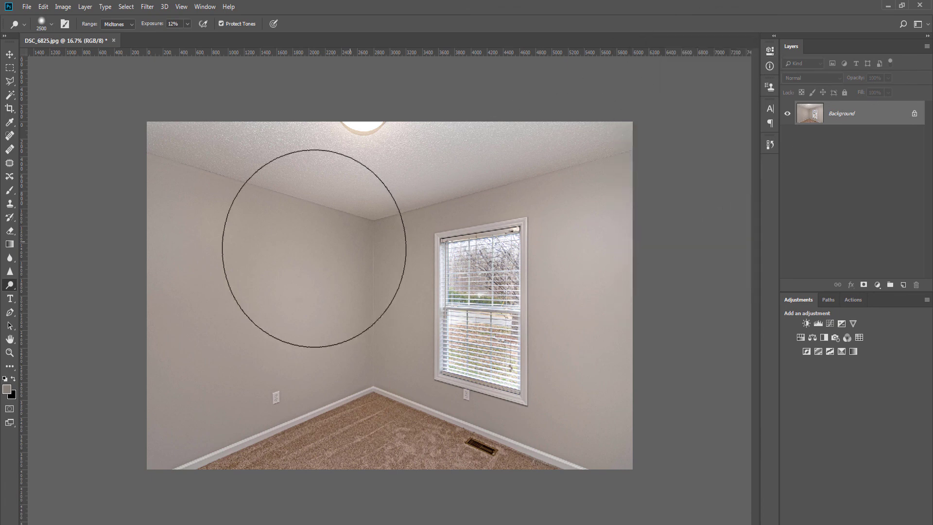
pyautogui.moveTo(446, 260); pyautogui.dragTo(411, 344)
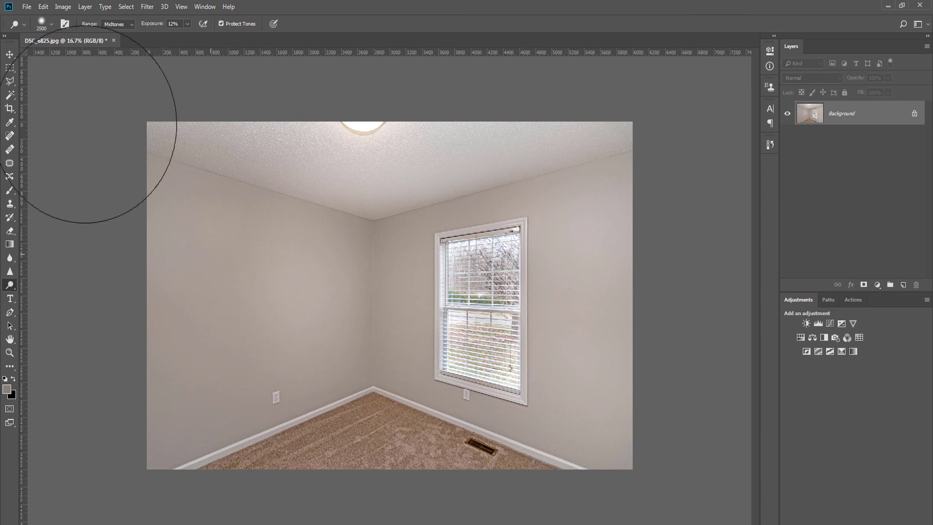
pyautogui.hotkey('ctrl', 's')
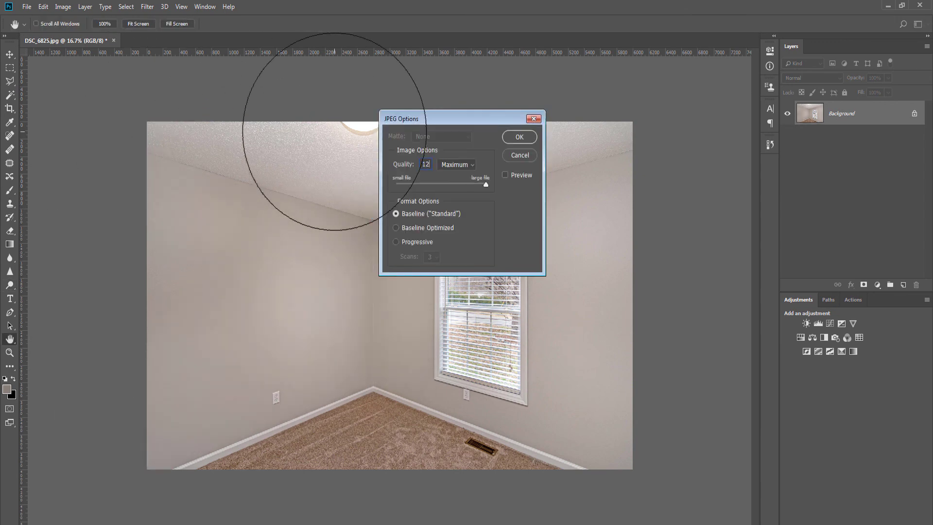
pyautogui.press('Return')
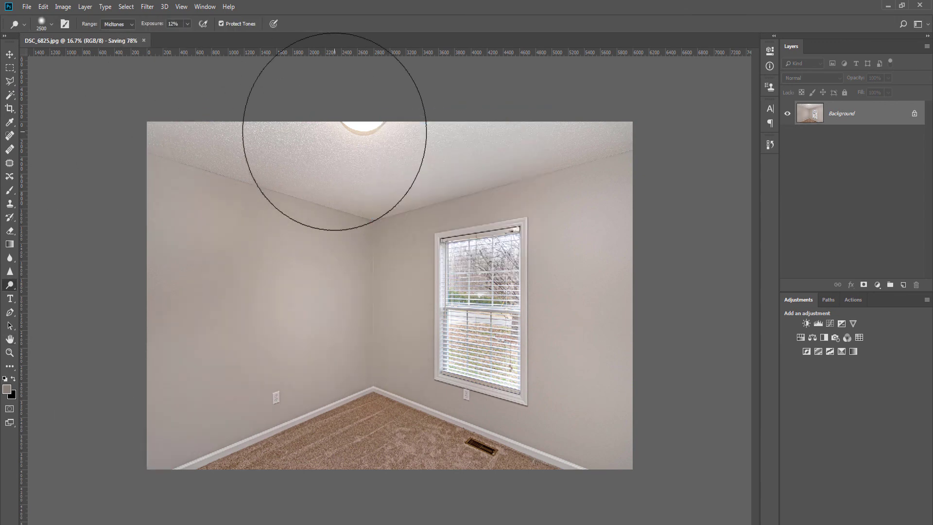